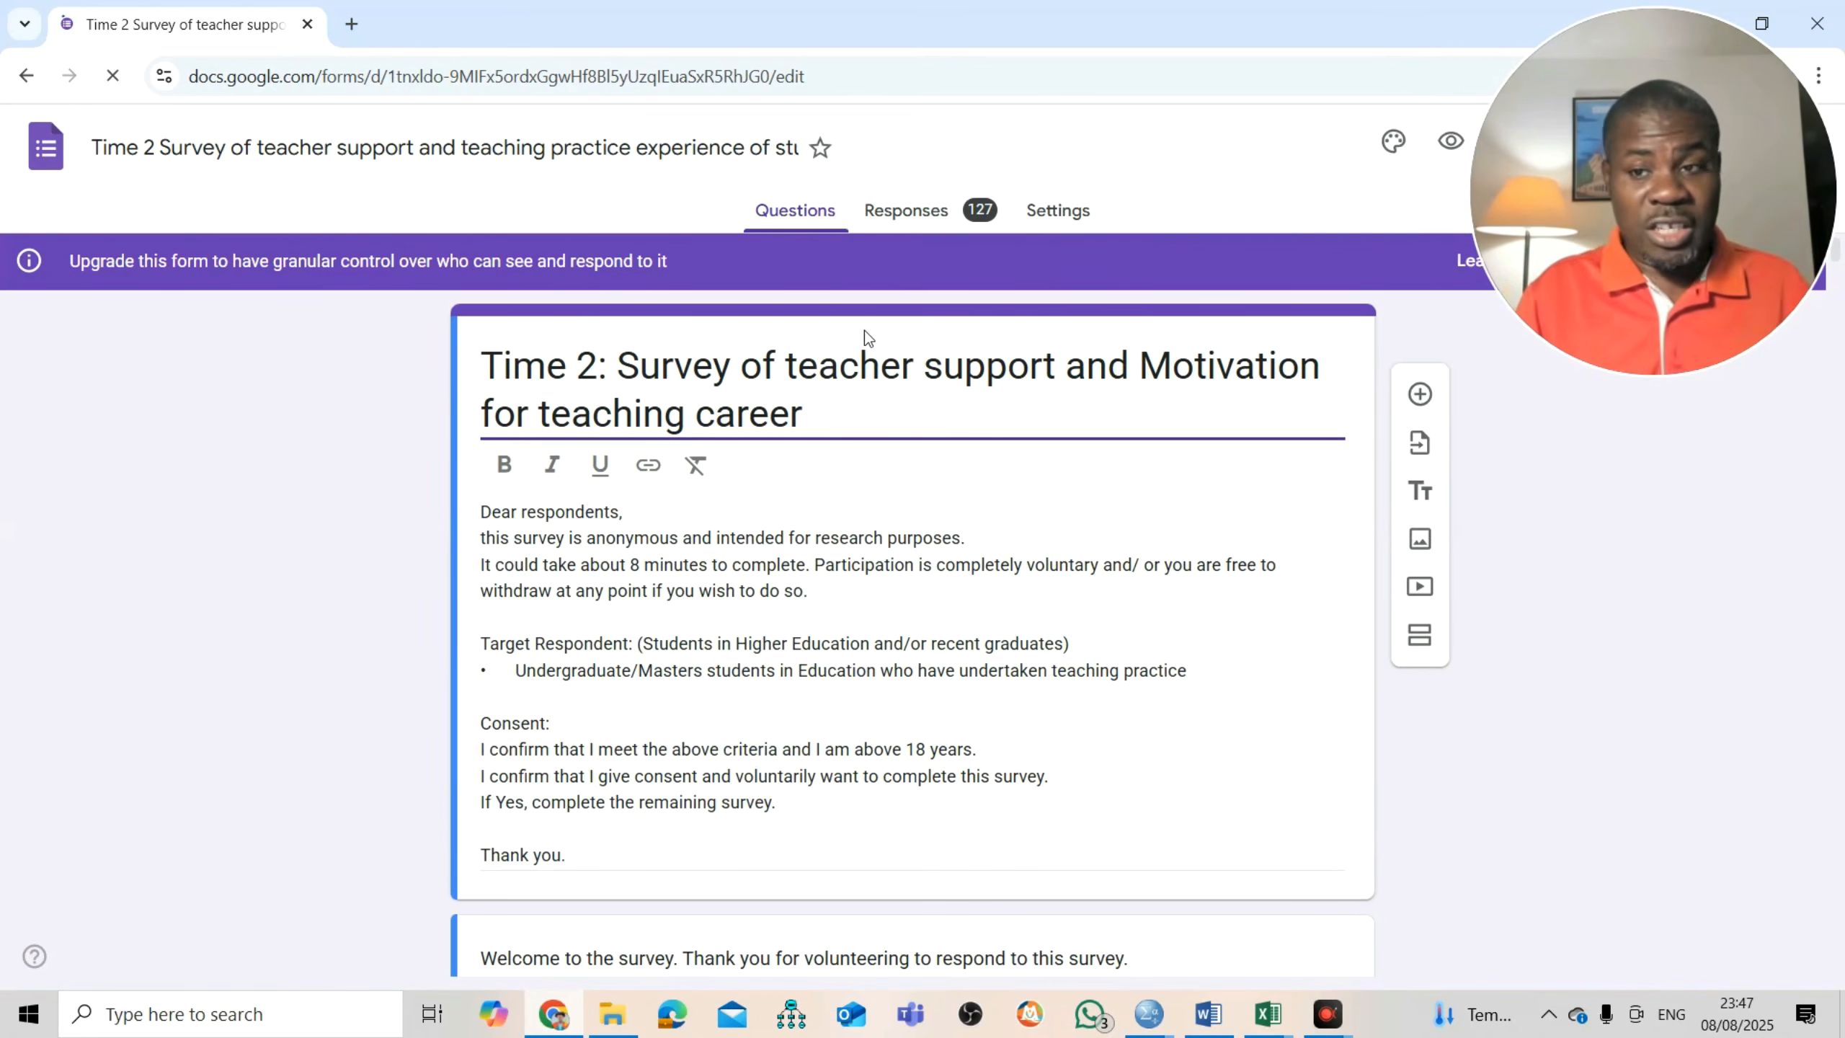
- Open the survey's collected responses as a linked spreadsheet and look through the response rows
{"action": "left_click", "coordinate": [908, 211]}
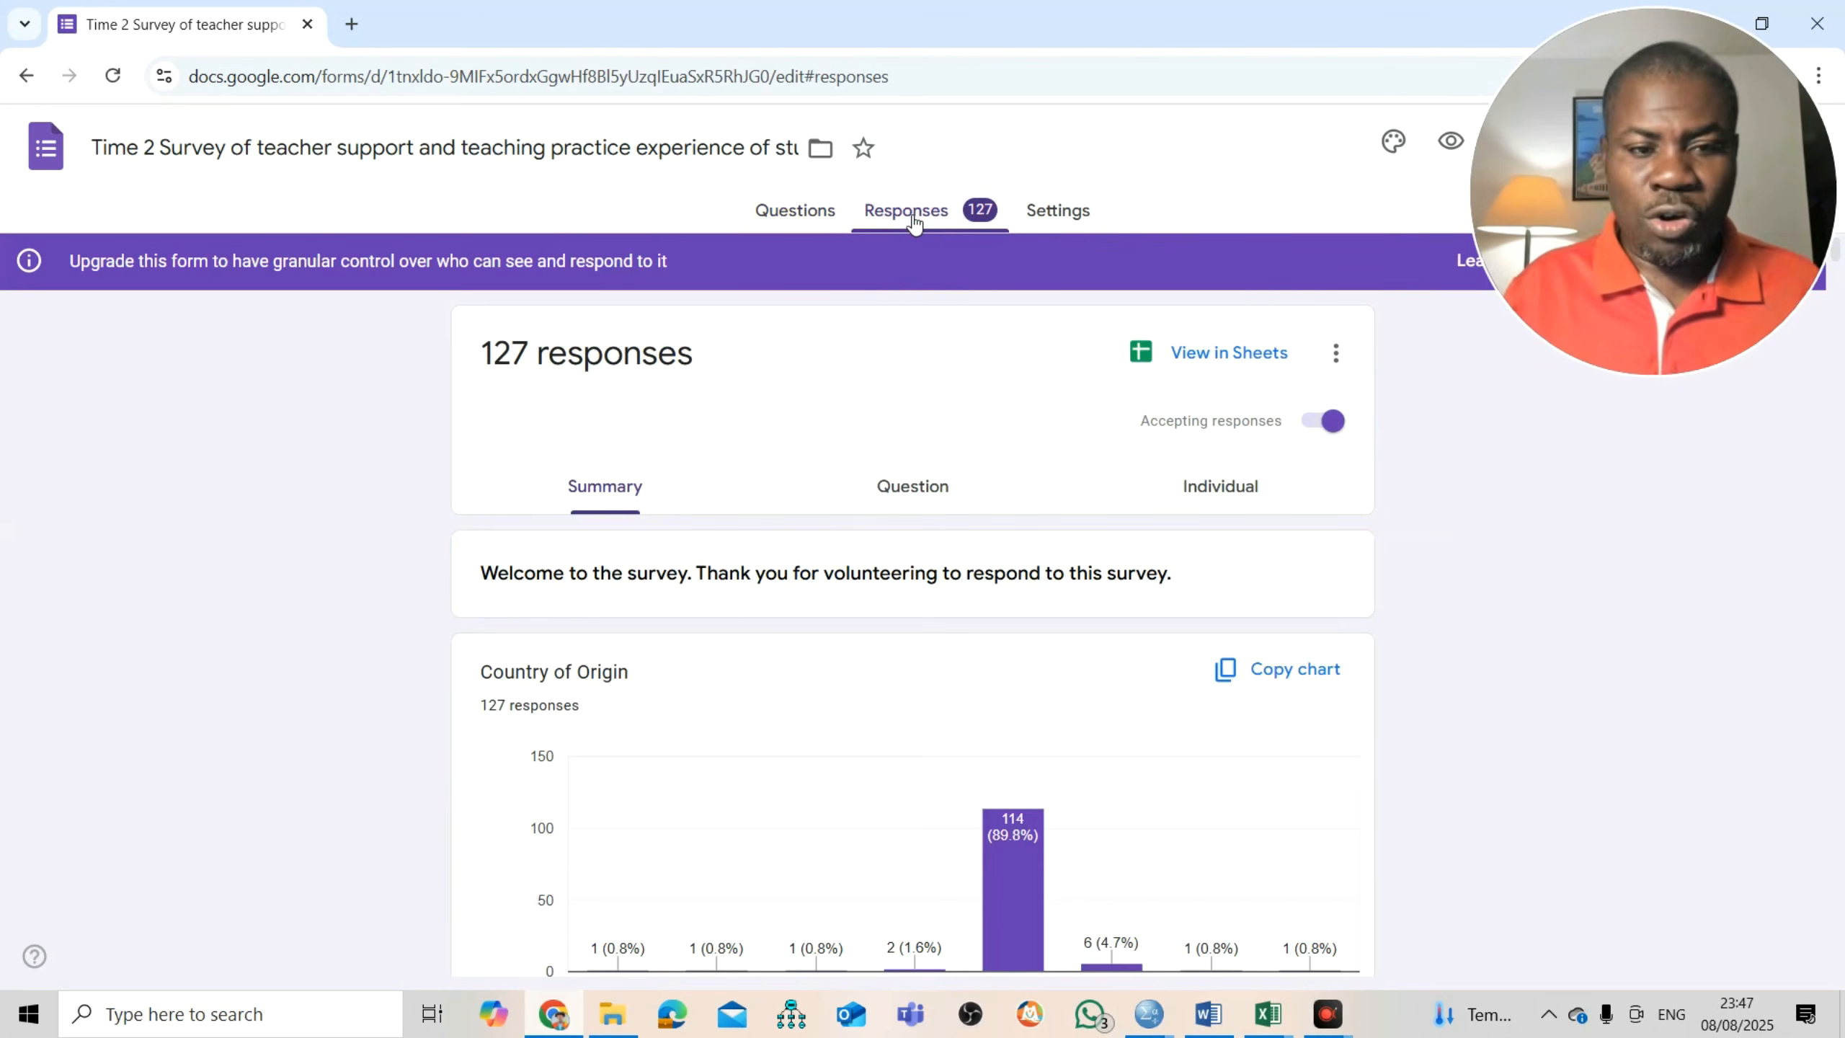
{"action": "left_click", "coordinate": [1192, 363]}
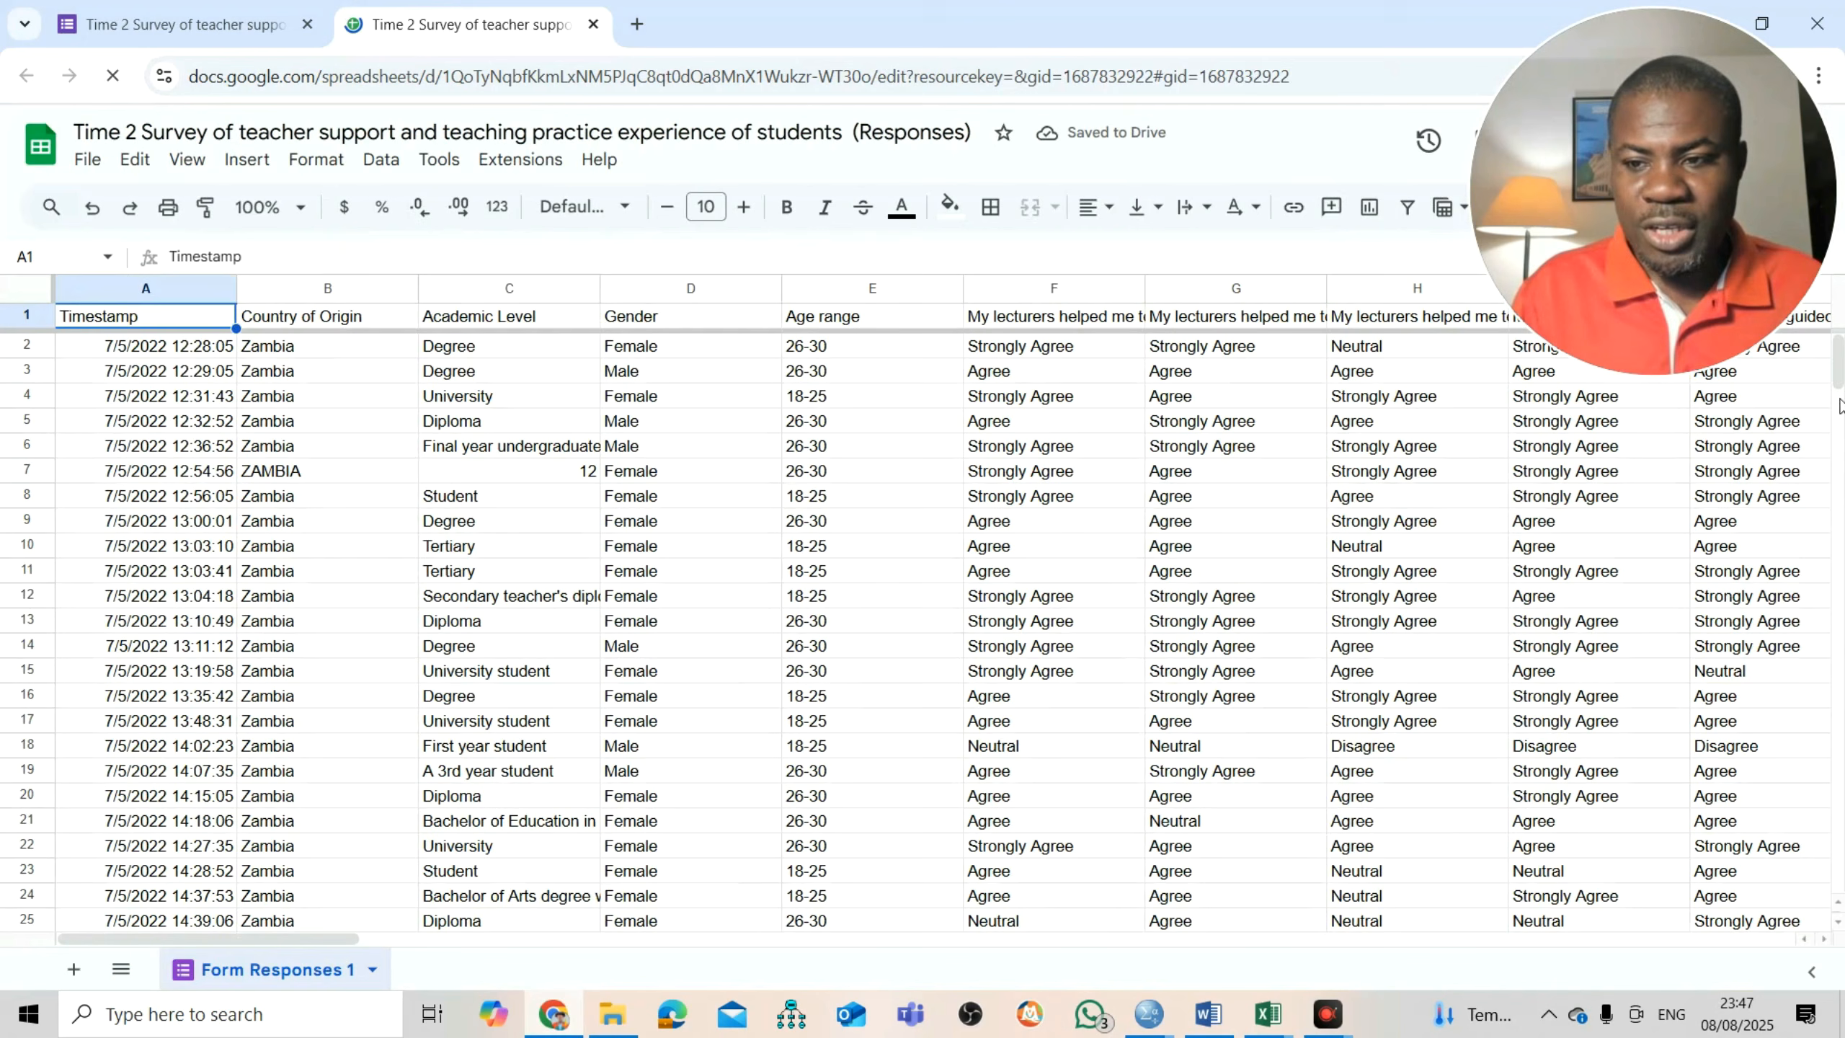
{"action": "left_click", "coordinate": [1839, 456]}
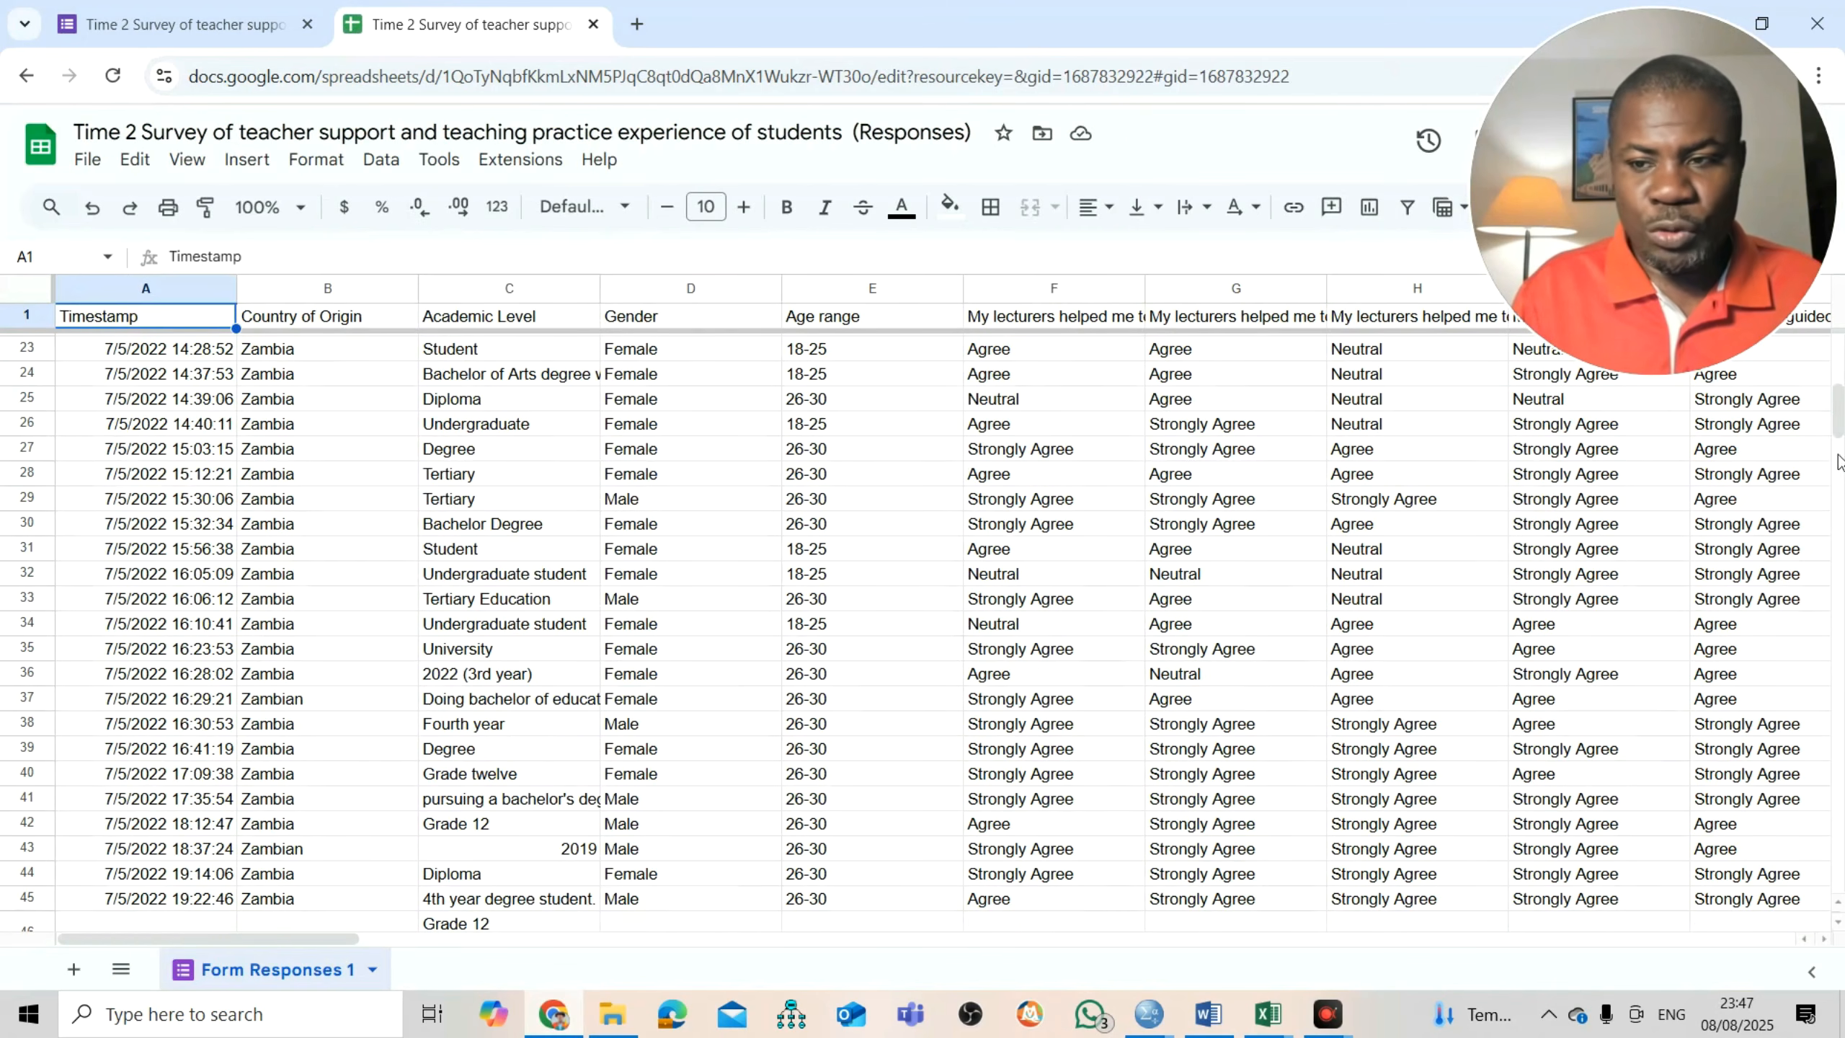
{"action": "left_click", "coordinate": [1840, 463]}
{"action": "scroll", "coordinate": [520, 687], "scroll_direction": "up", "scroll_amount": 10}
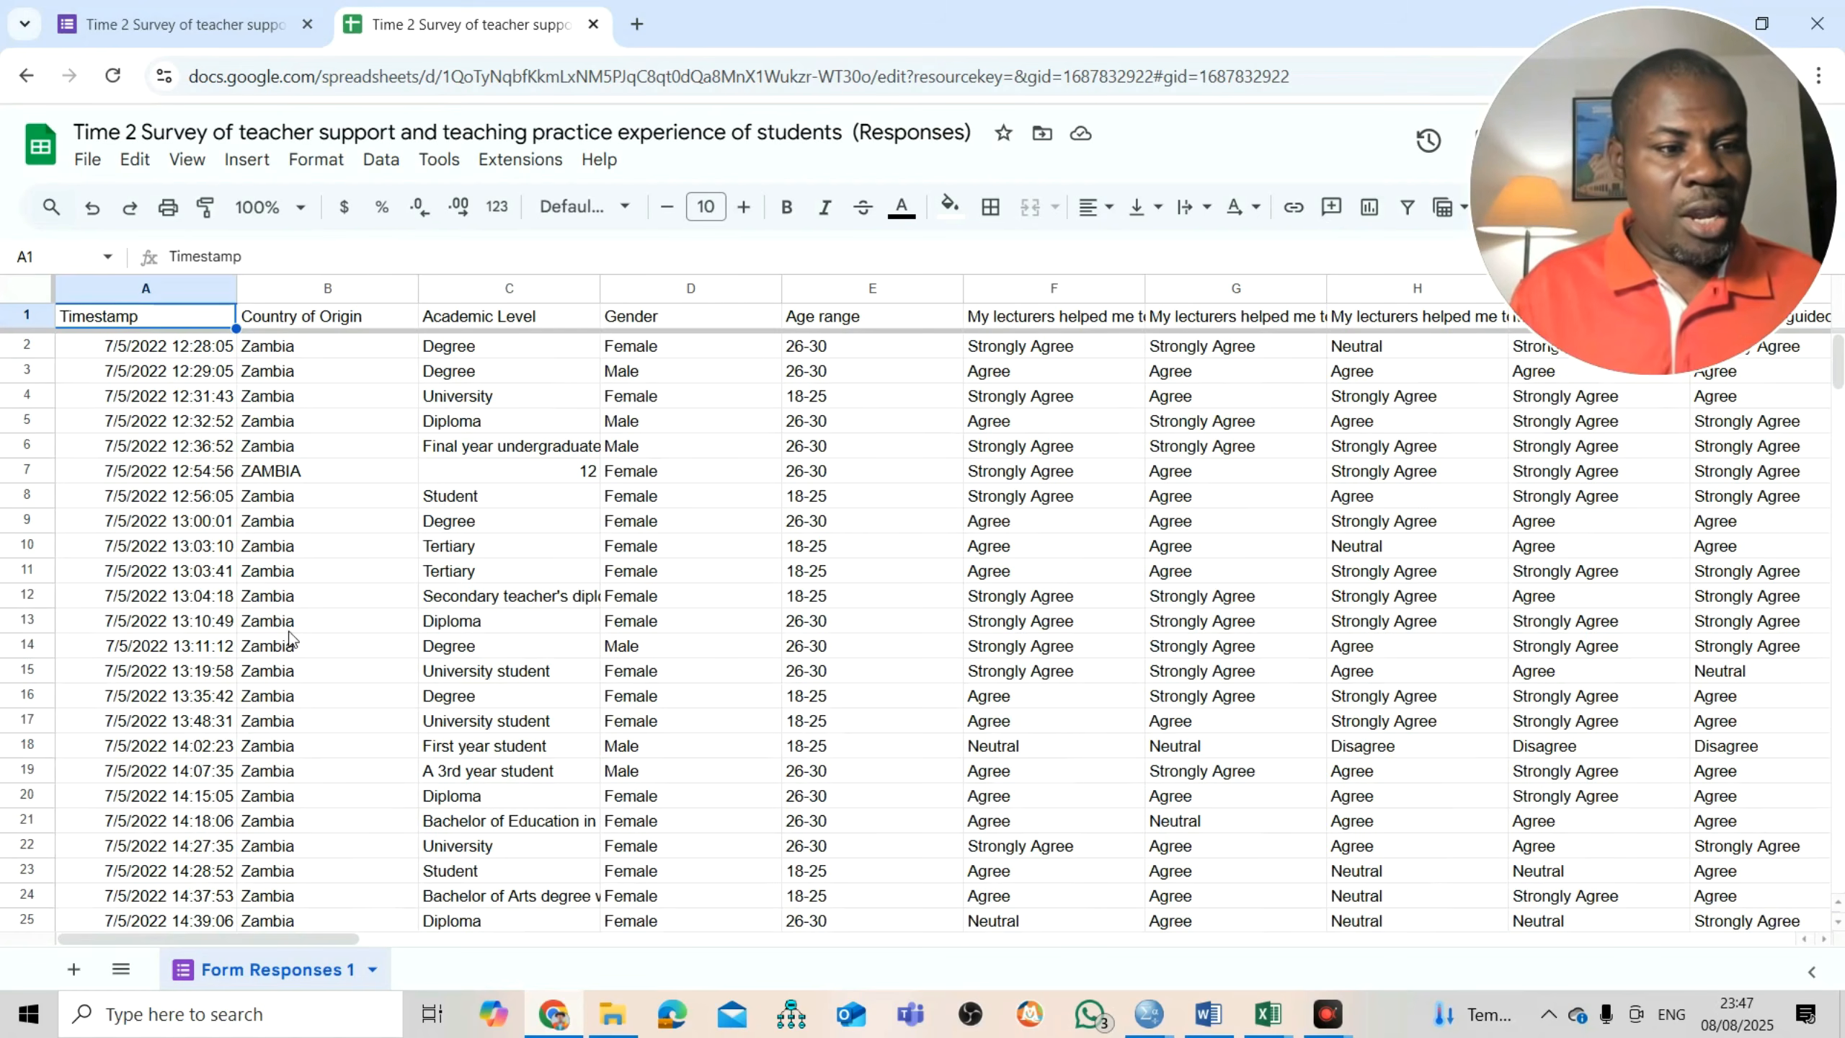
- Download the response sheet as a Microsoft Excel (.xlsx) file and open the downloaded workbook in Excel
{"action": "left_click", "coordinate": [87, 164]}
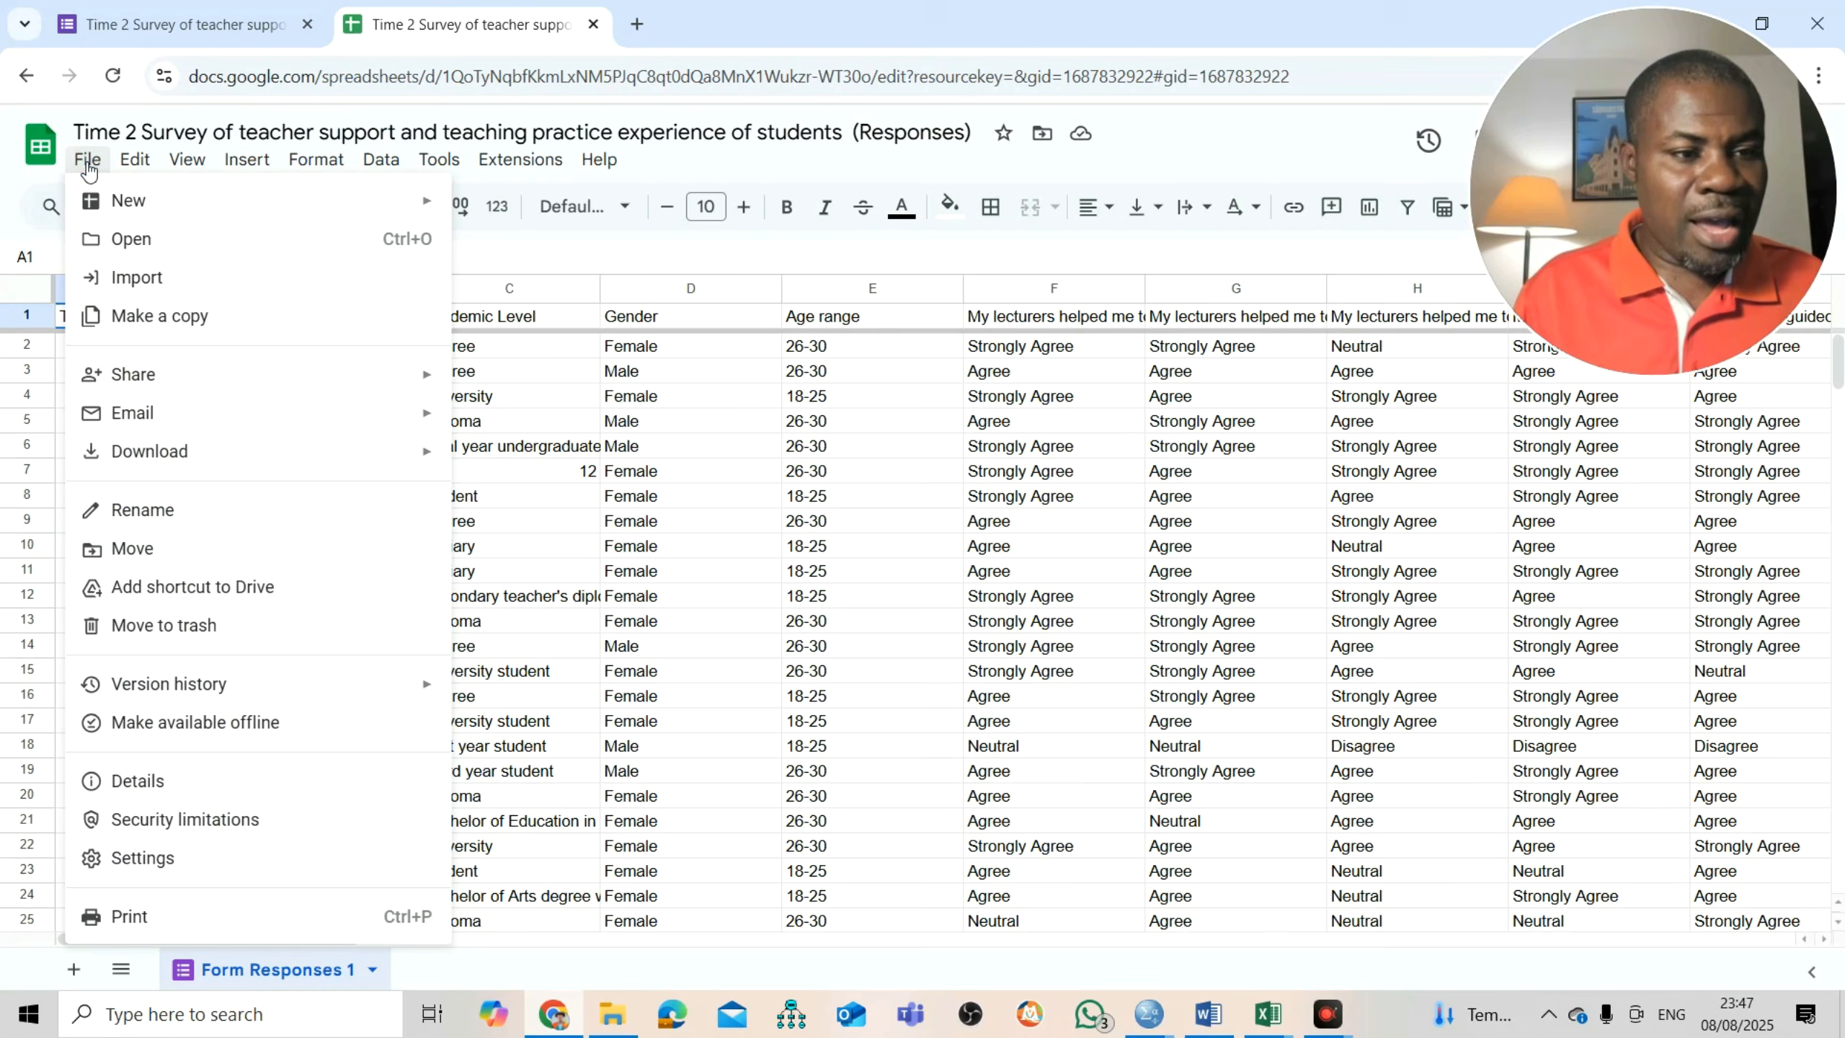
{"action": "mouse_move", "coordinate": [172, 472]}
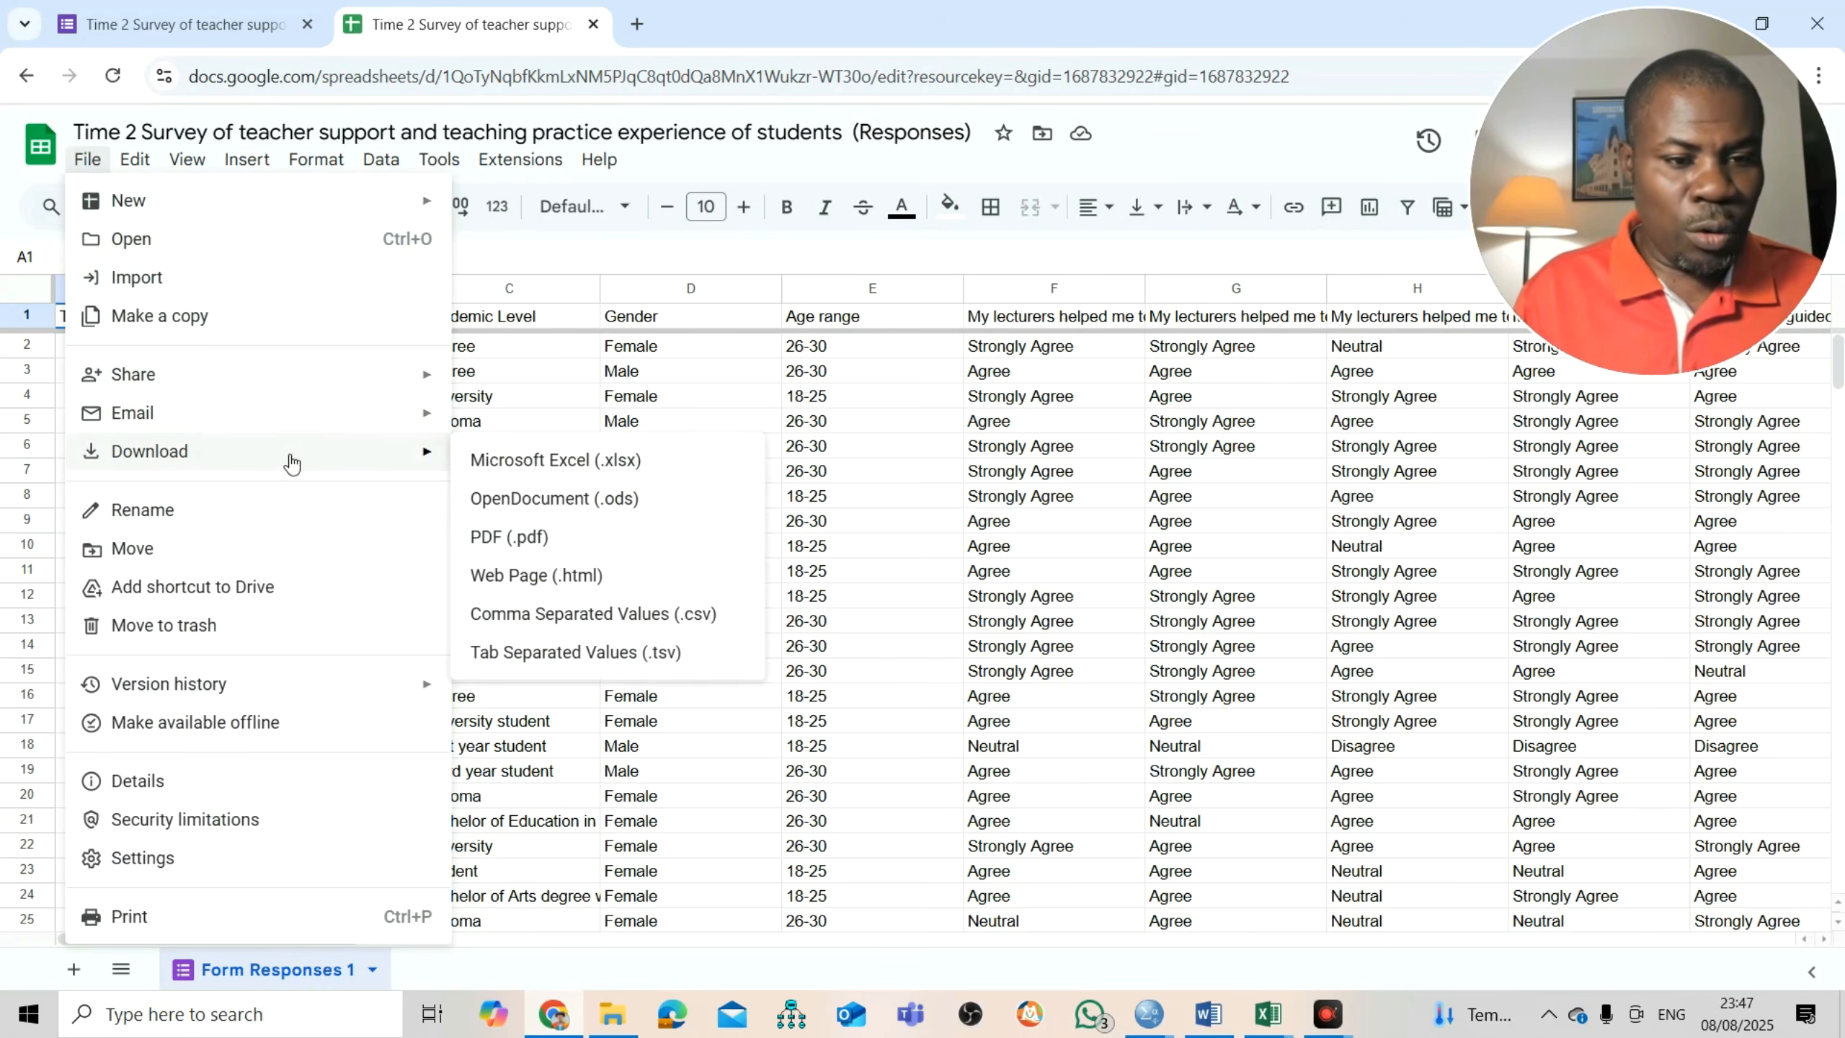
{"action": "left_click", "coordinate": [552, 460]}
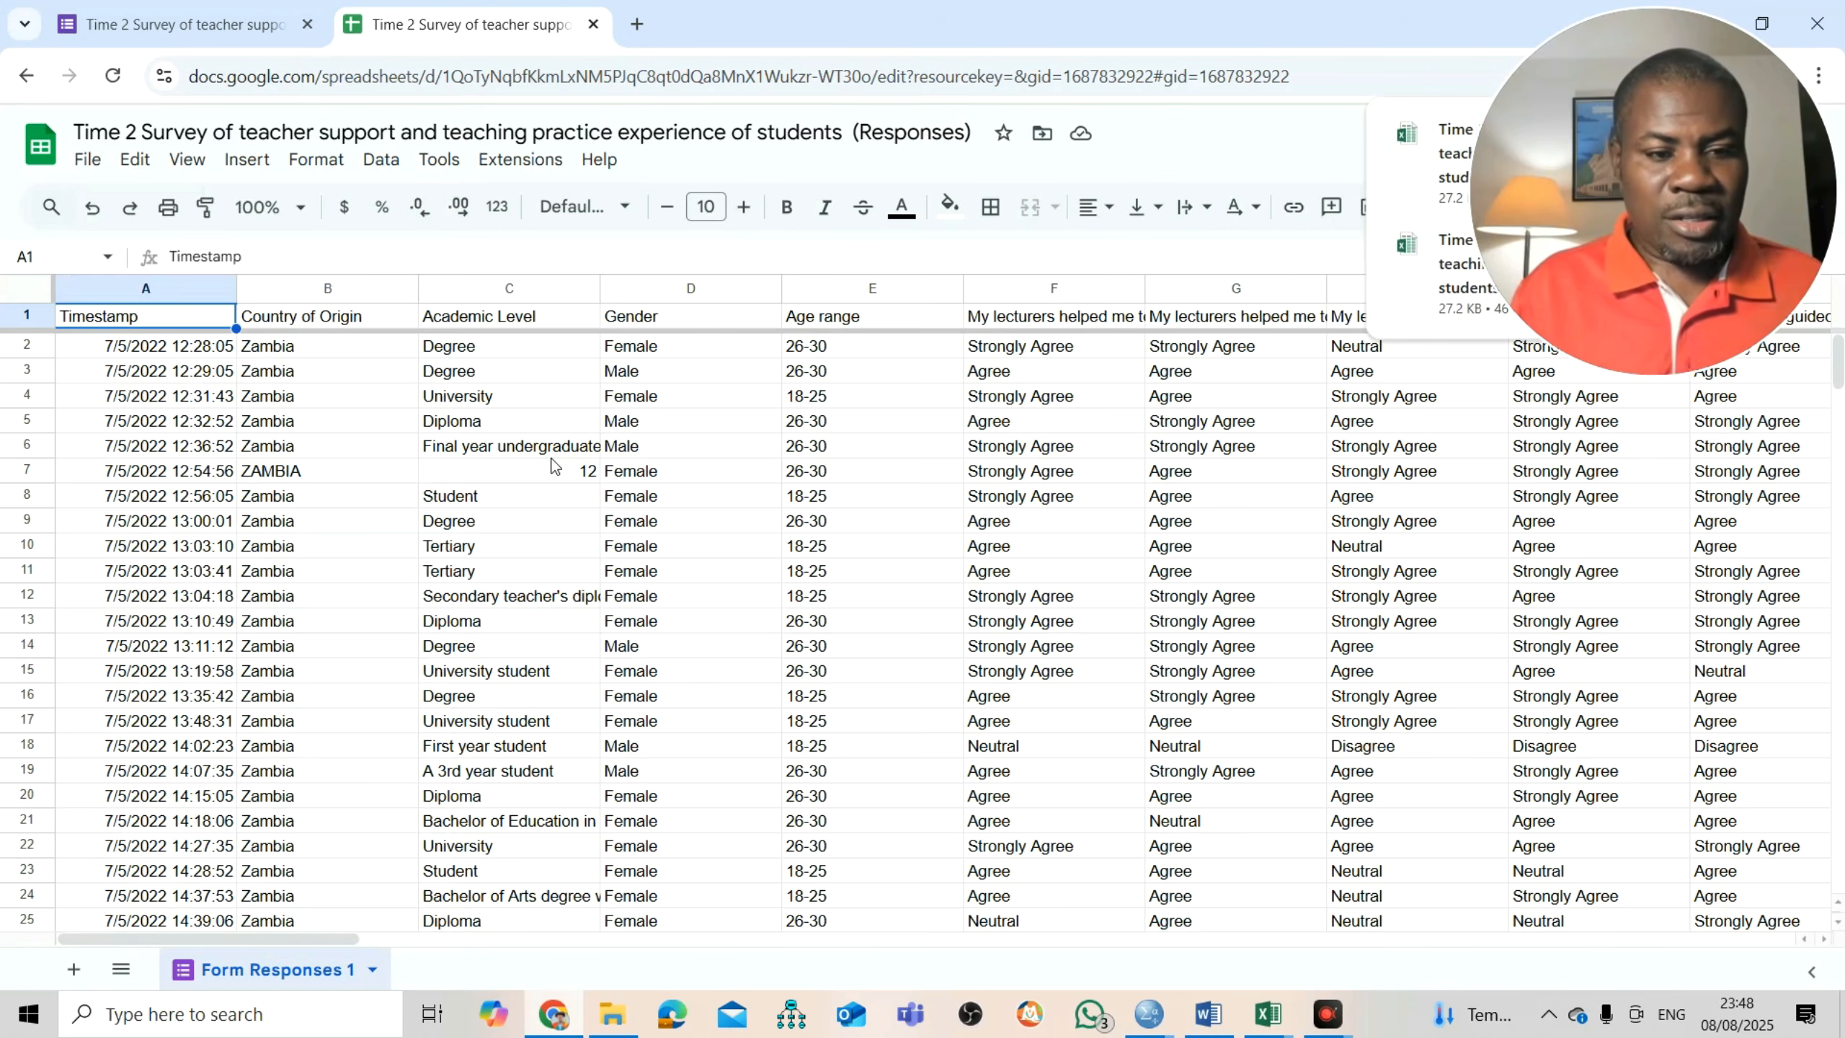
{"action": "left_click", "coordinate": [1514, 133]}
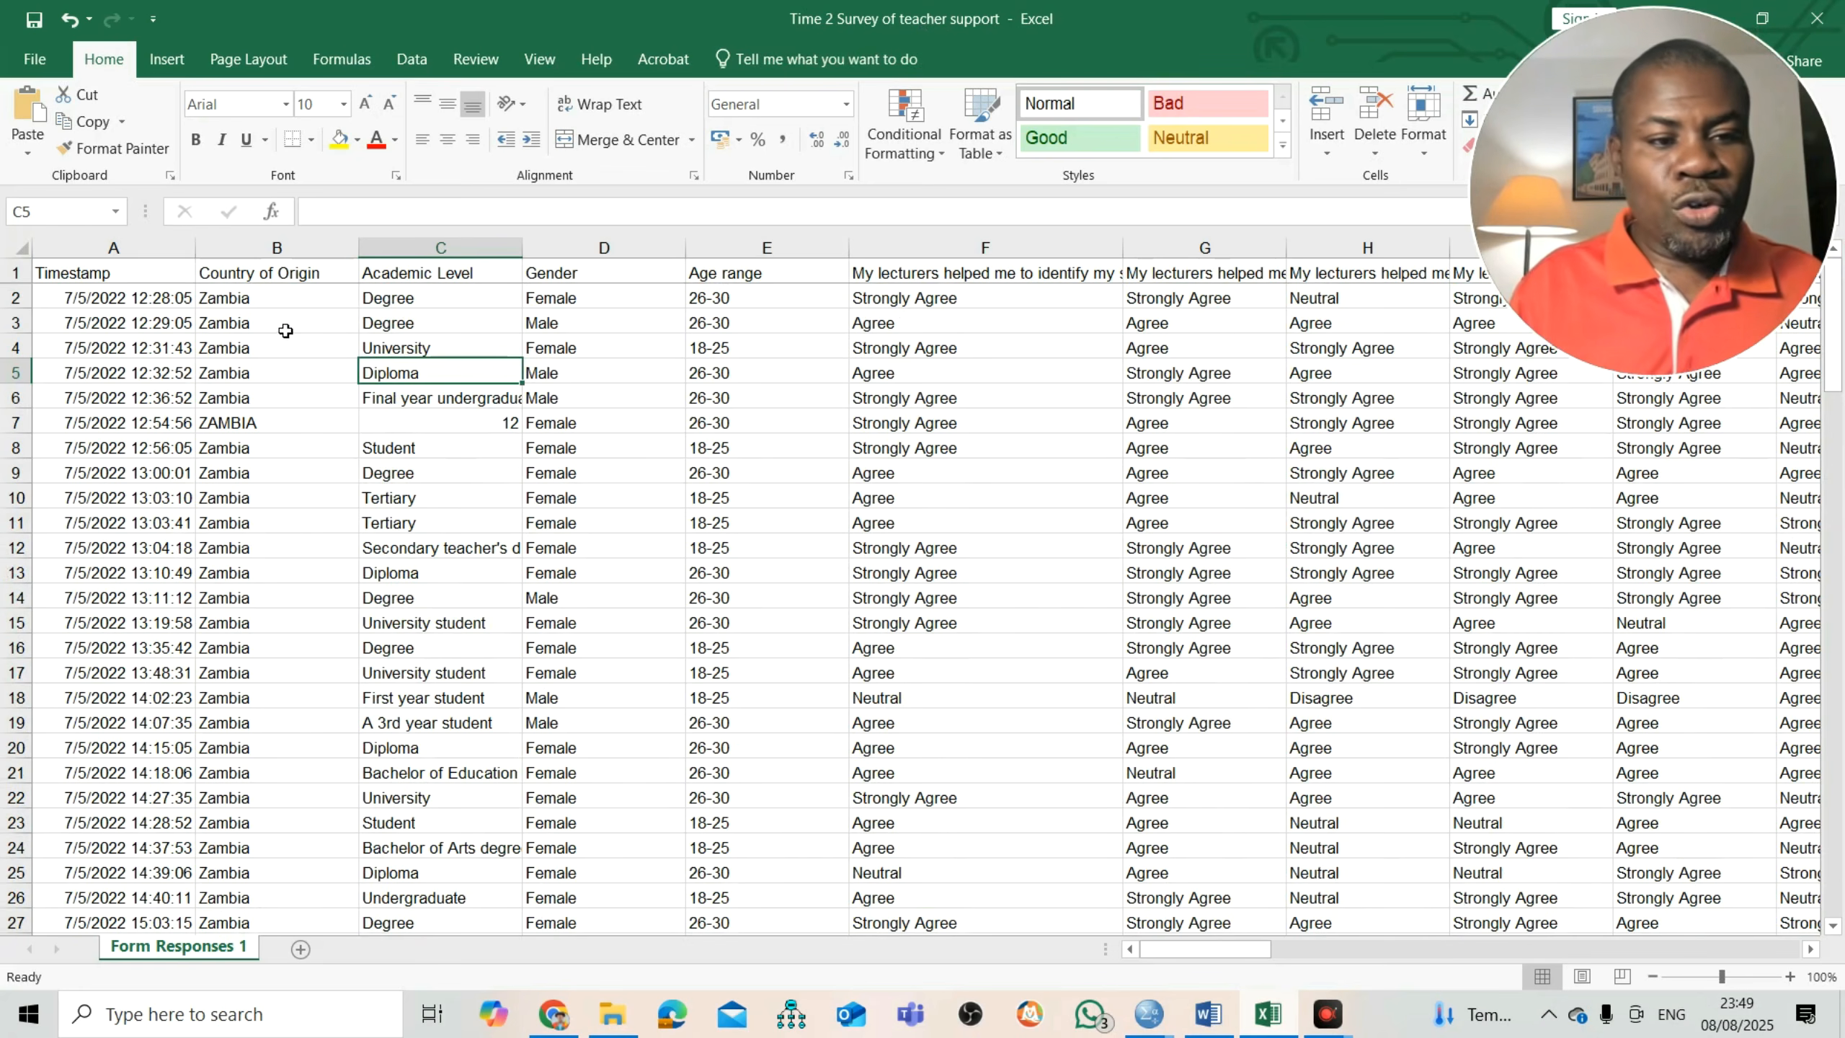
- Delete the Timestamp column from the Form Responses 1 sheet
{"action": "left_click", "coordinate": [118, 248]}
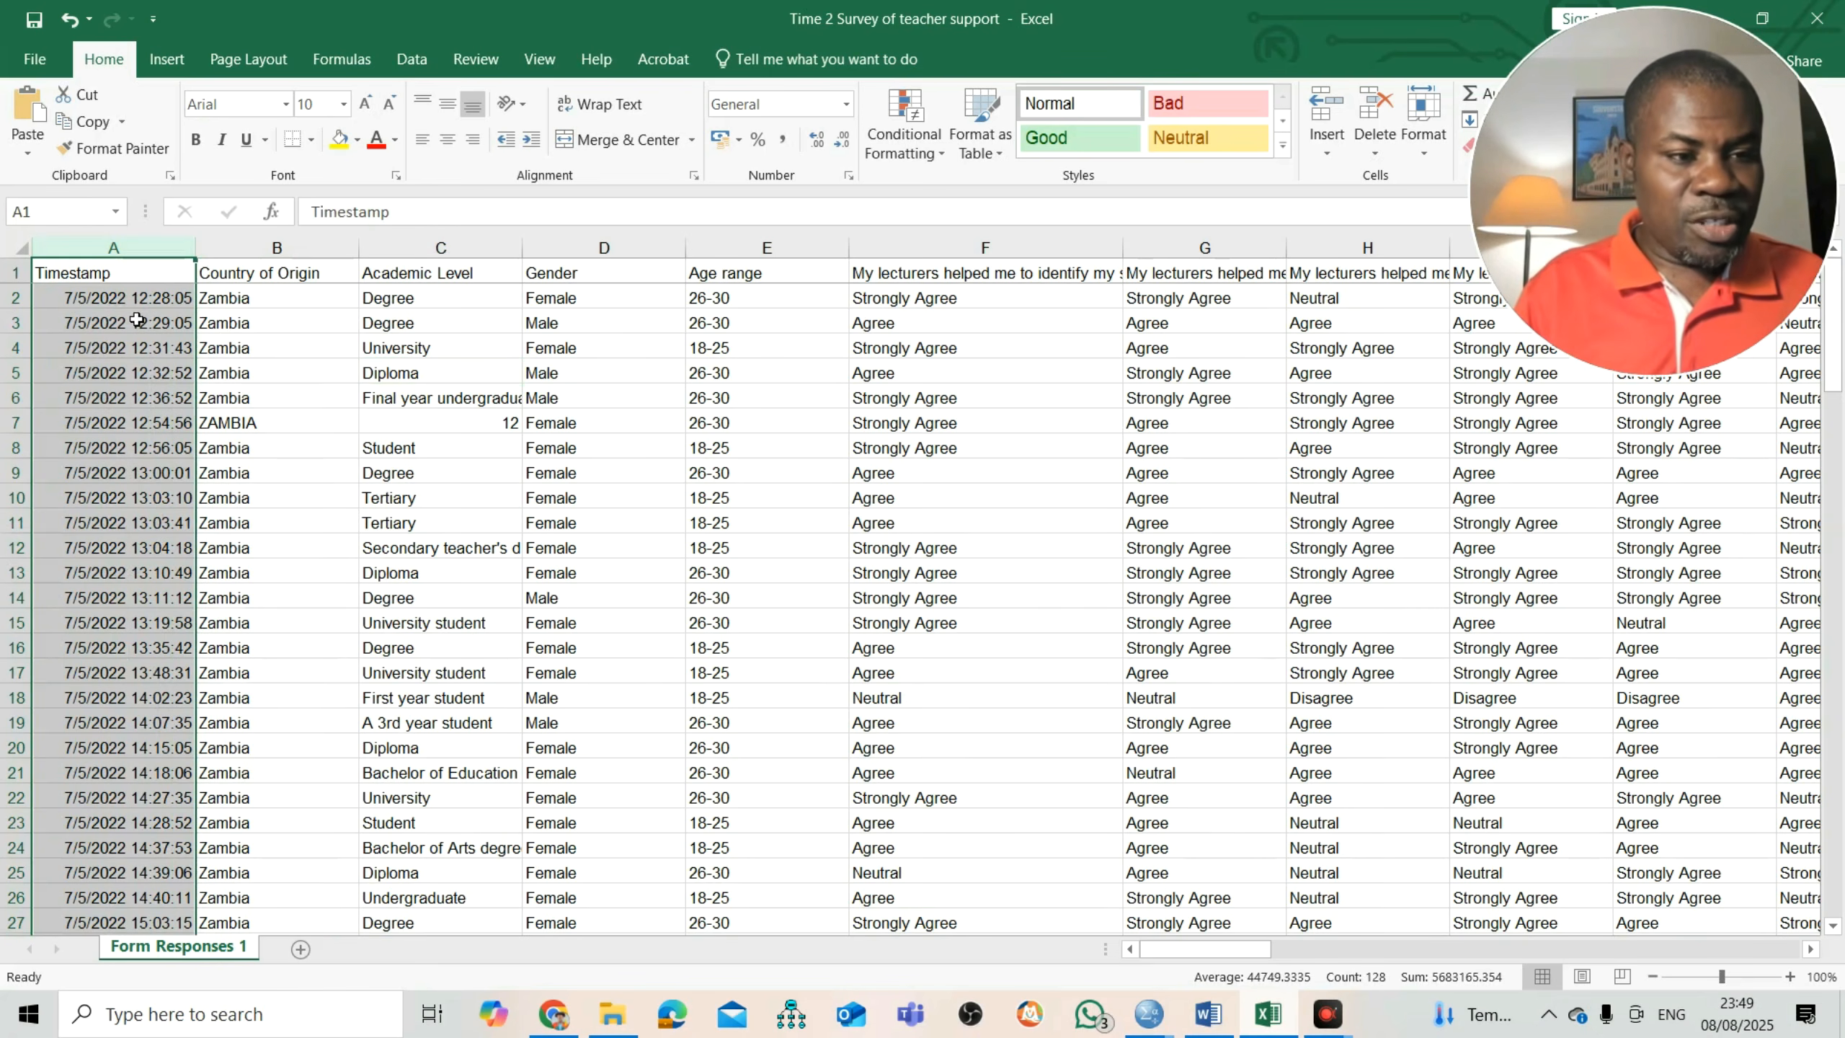
{"action": "left_click_drag", "start_coordinate": [127, 248], "coordinate": [127, 250]}
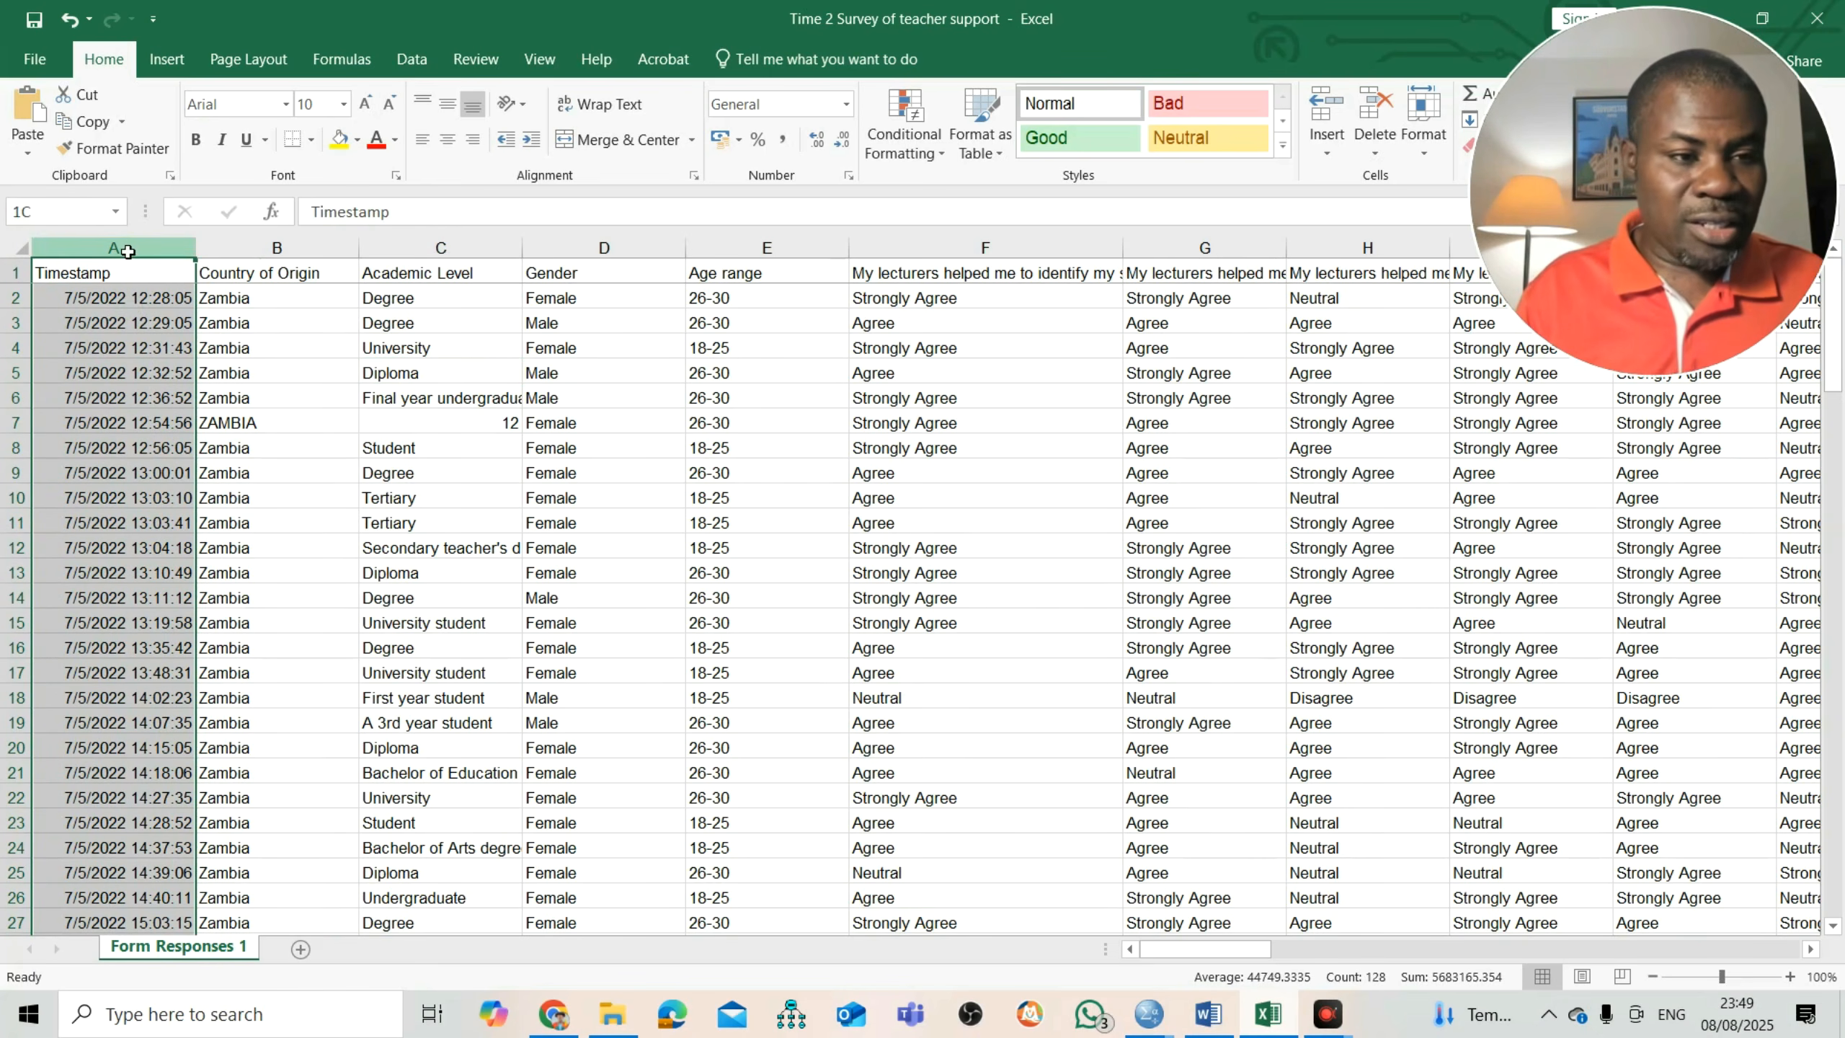
{"action": "right_click", "coordinate": [127, 249]}
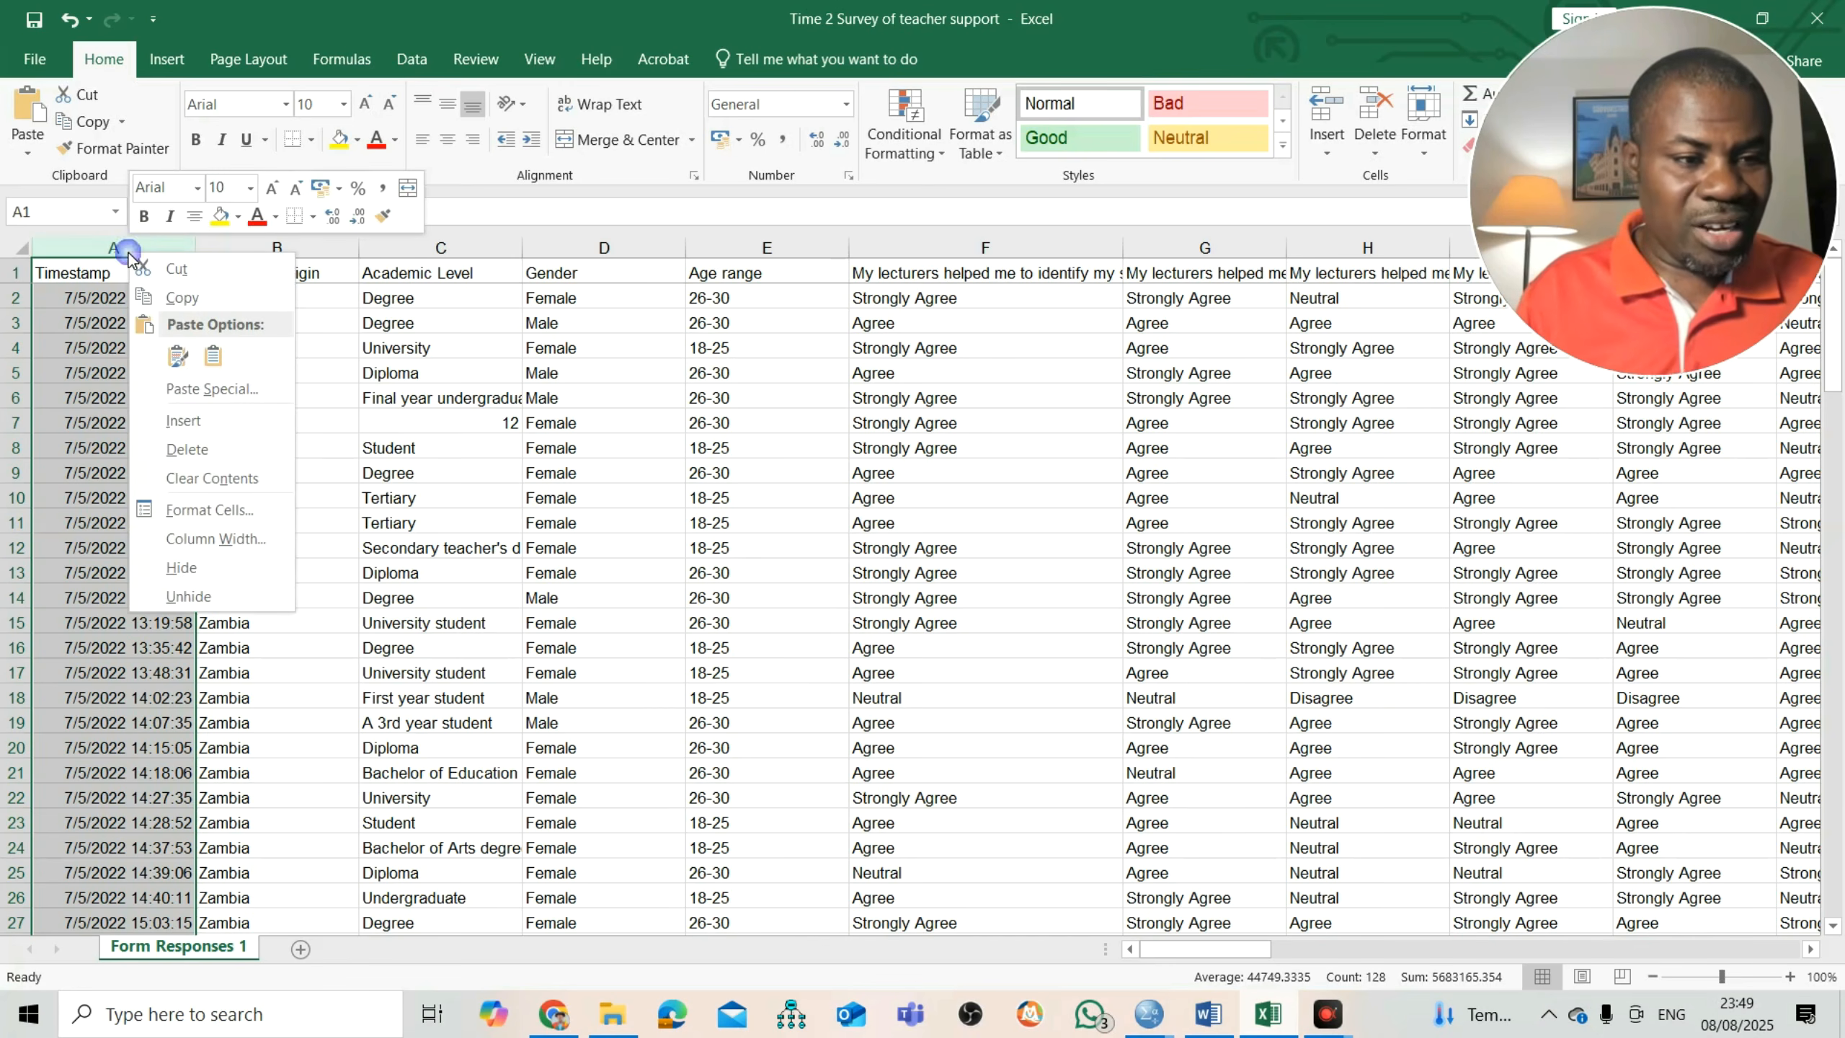
{"action": "left_click", "coordinate": [239, 453]}
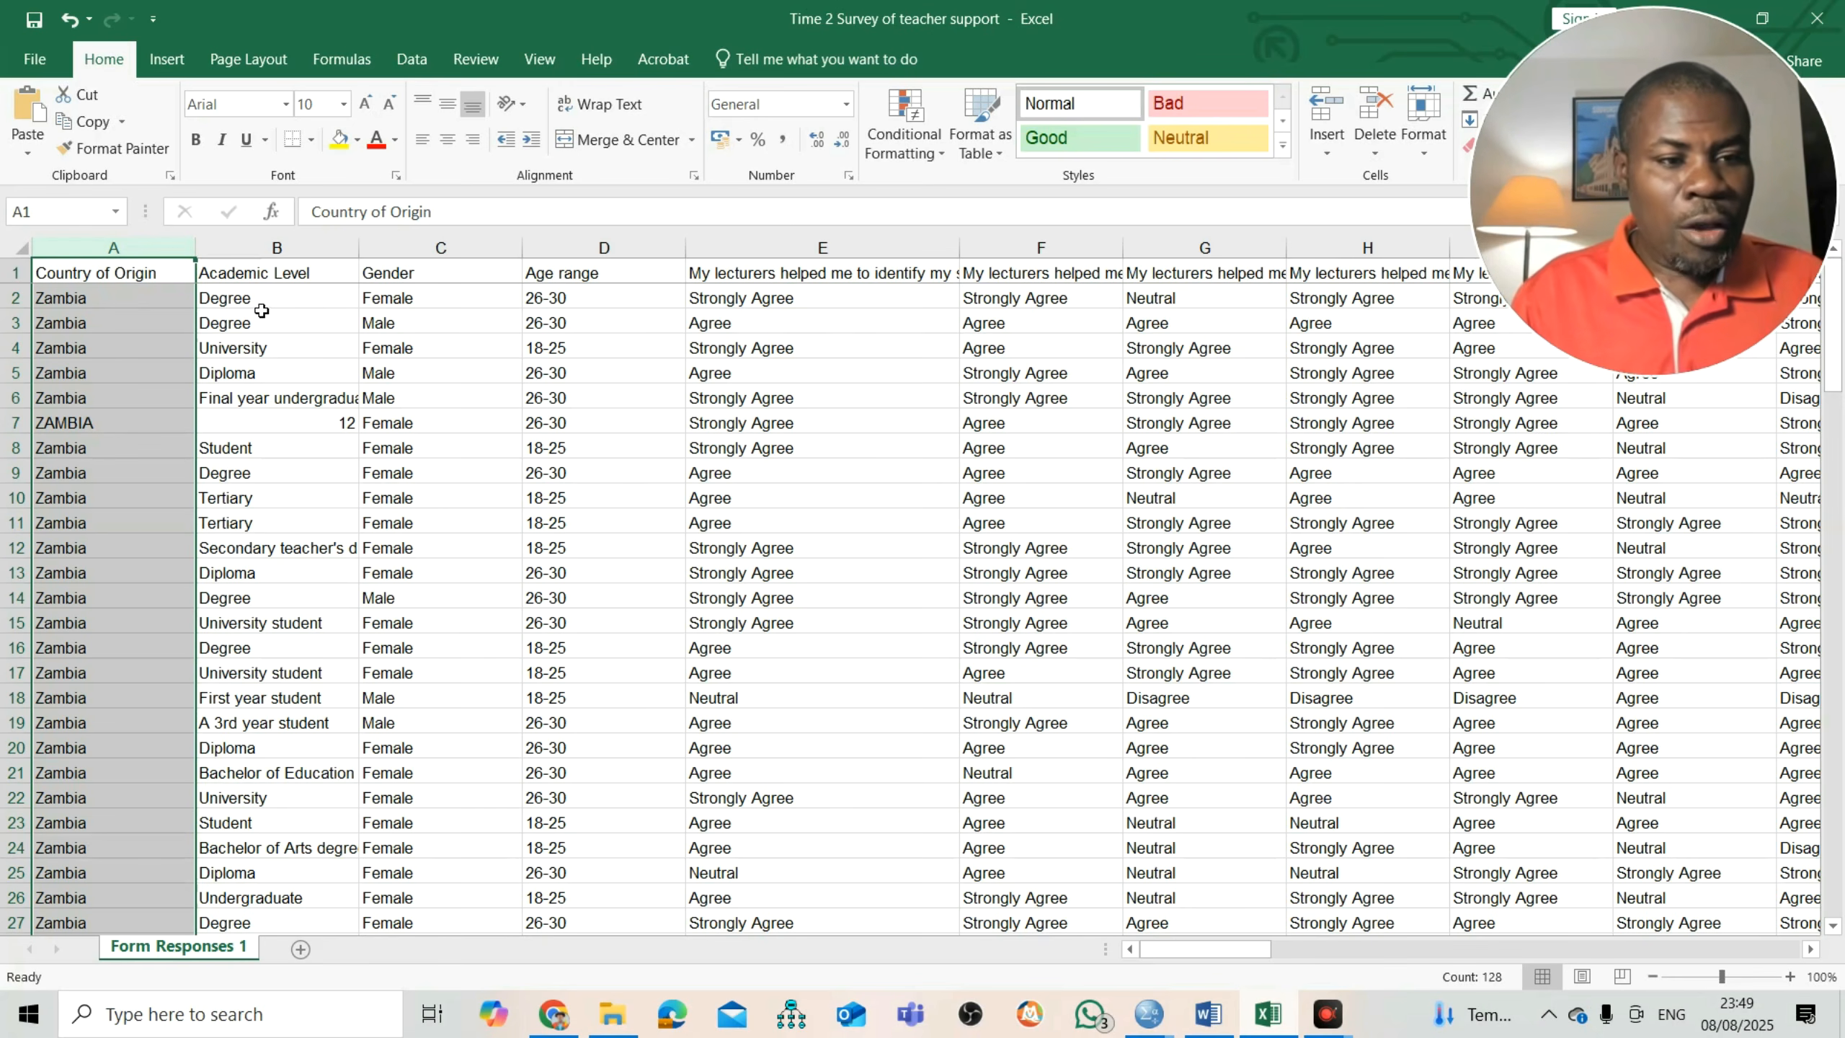
{"action": "left_click", "coordinate": [250, 242]}
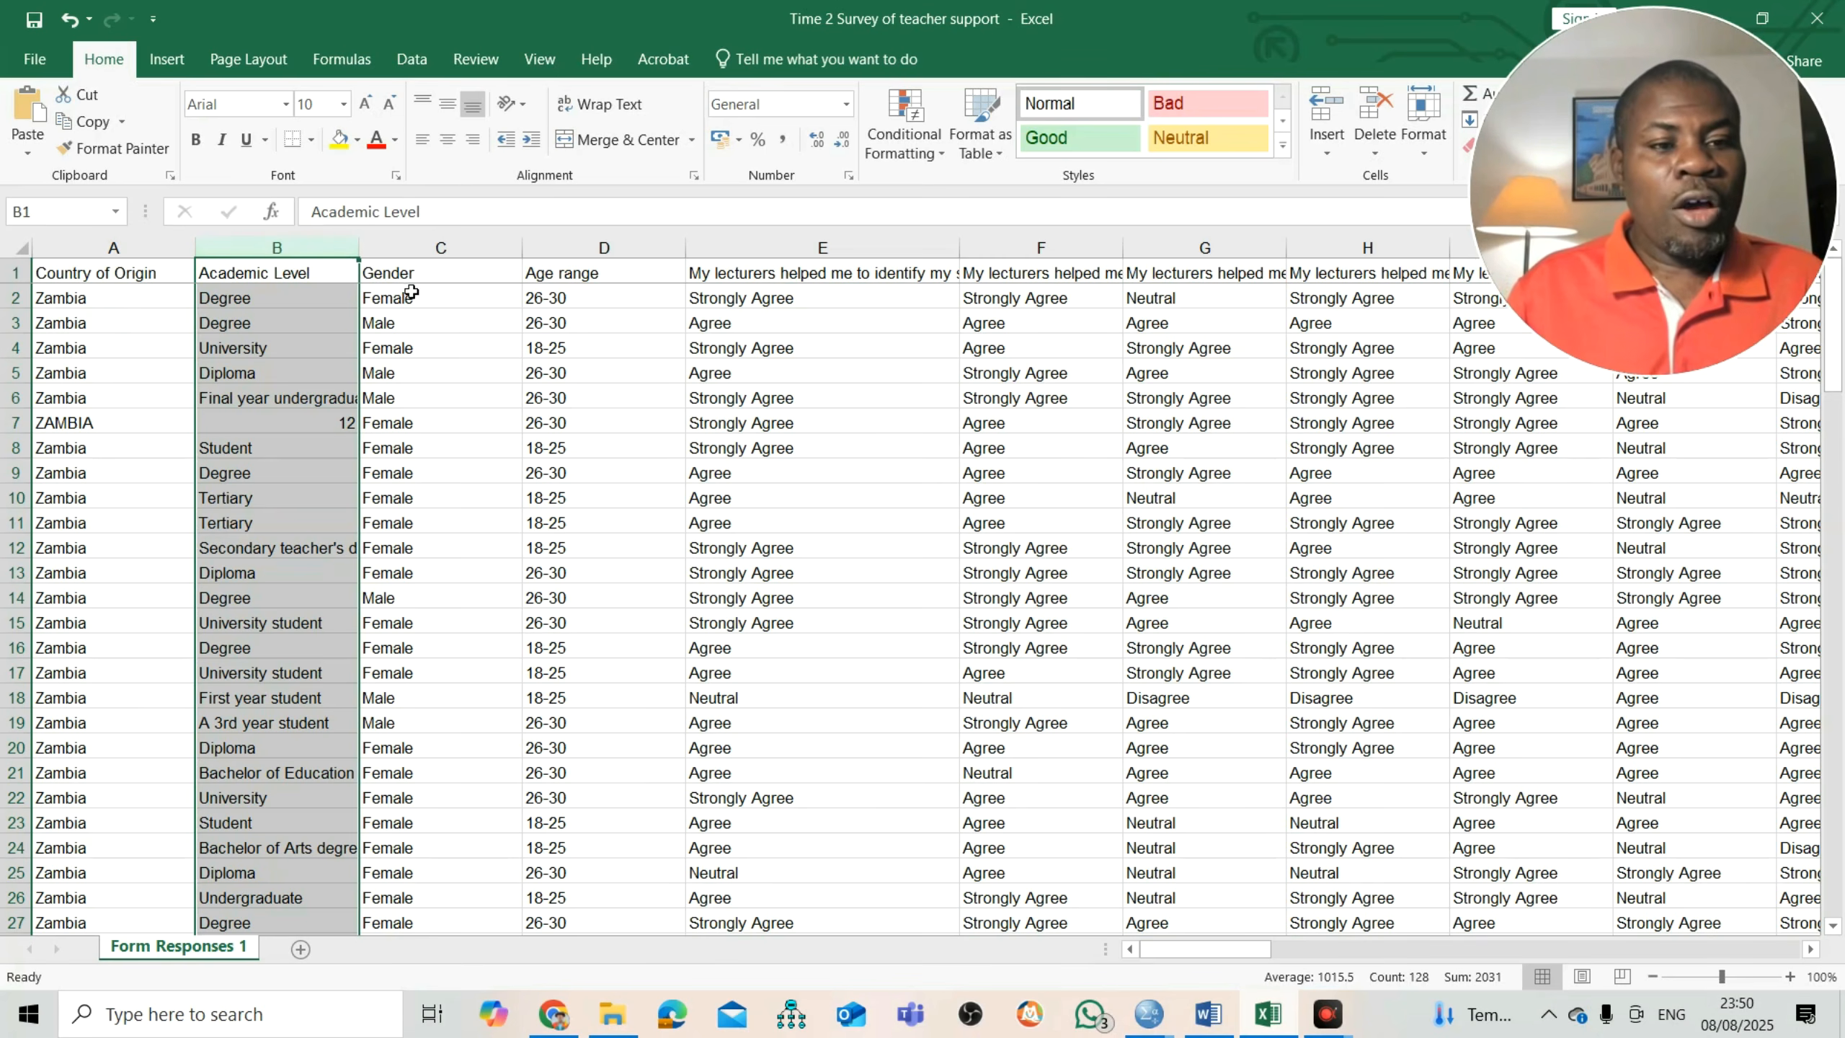
{"action": "left_click_drag", "start_coordinate": [416, 250], "coordinate": [1348, 281]}
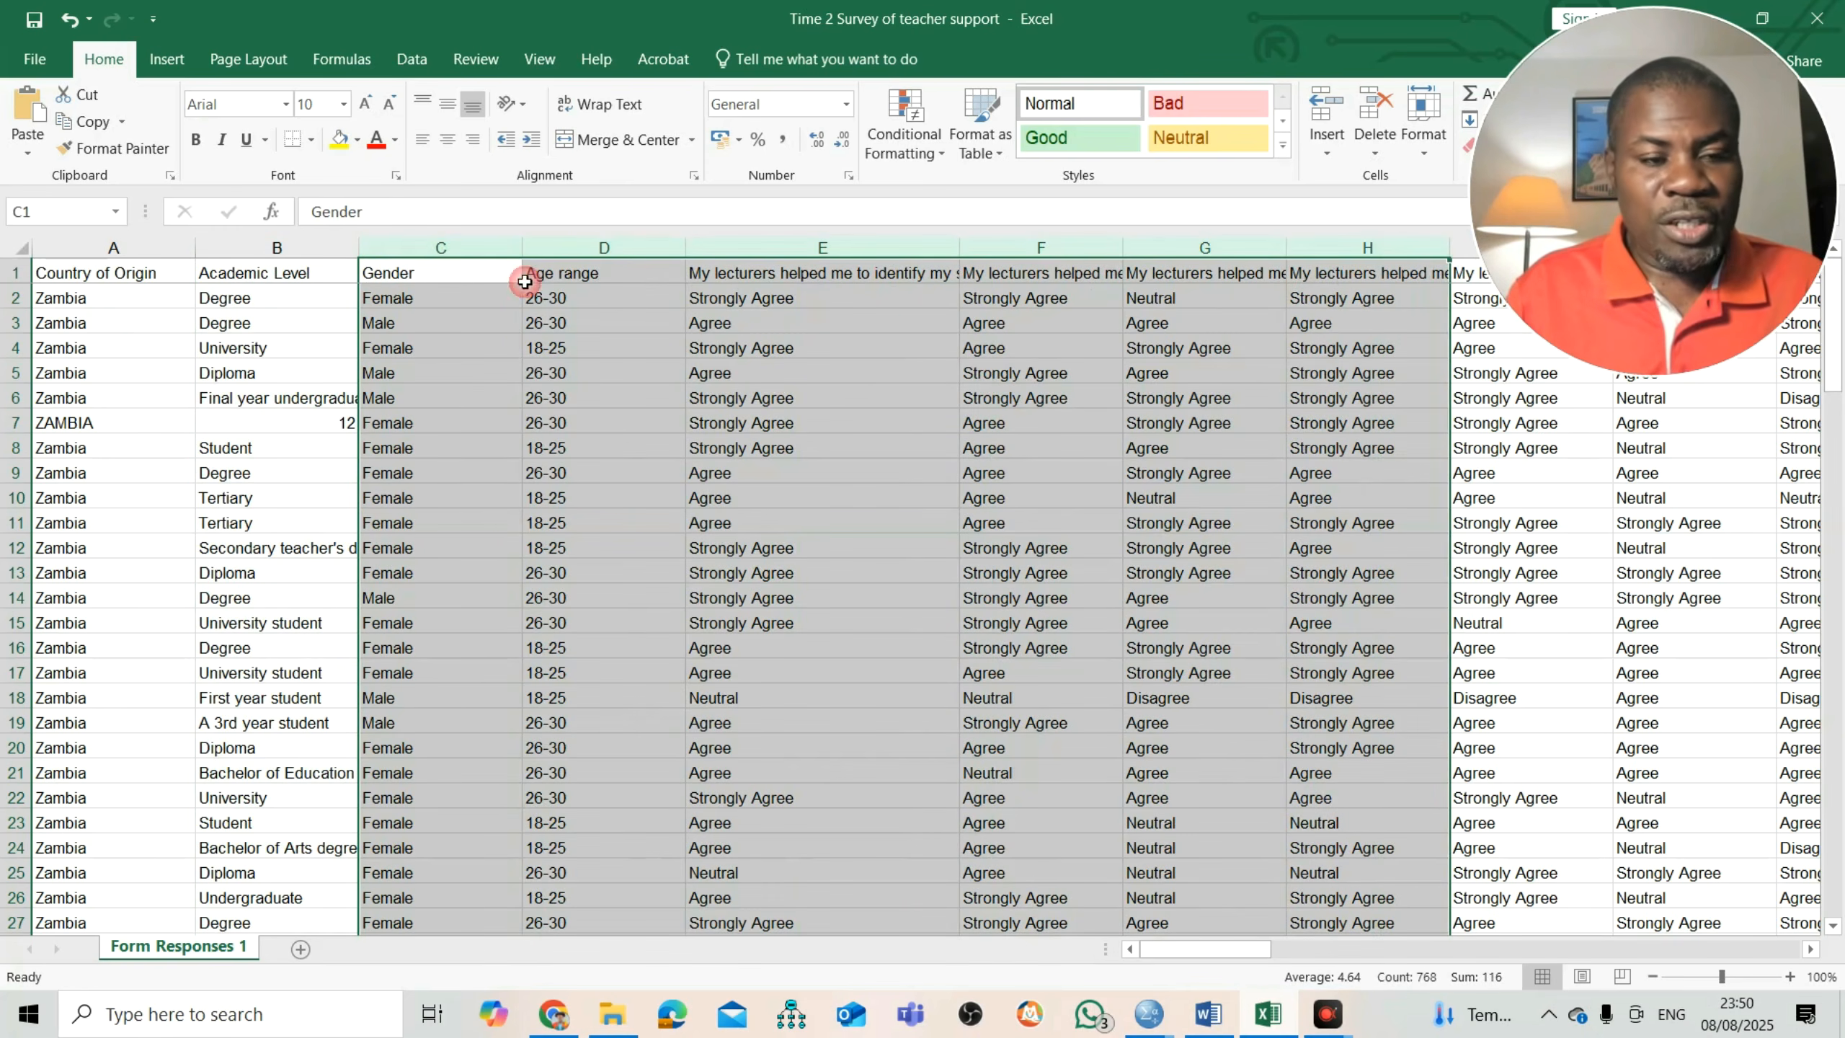
{"action": "left_click", "coordinate": [442, 246]}
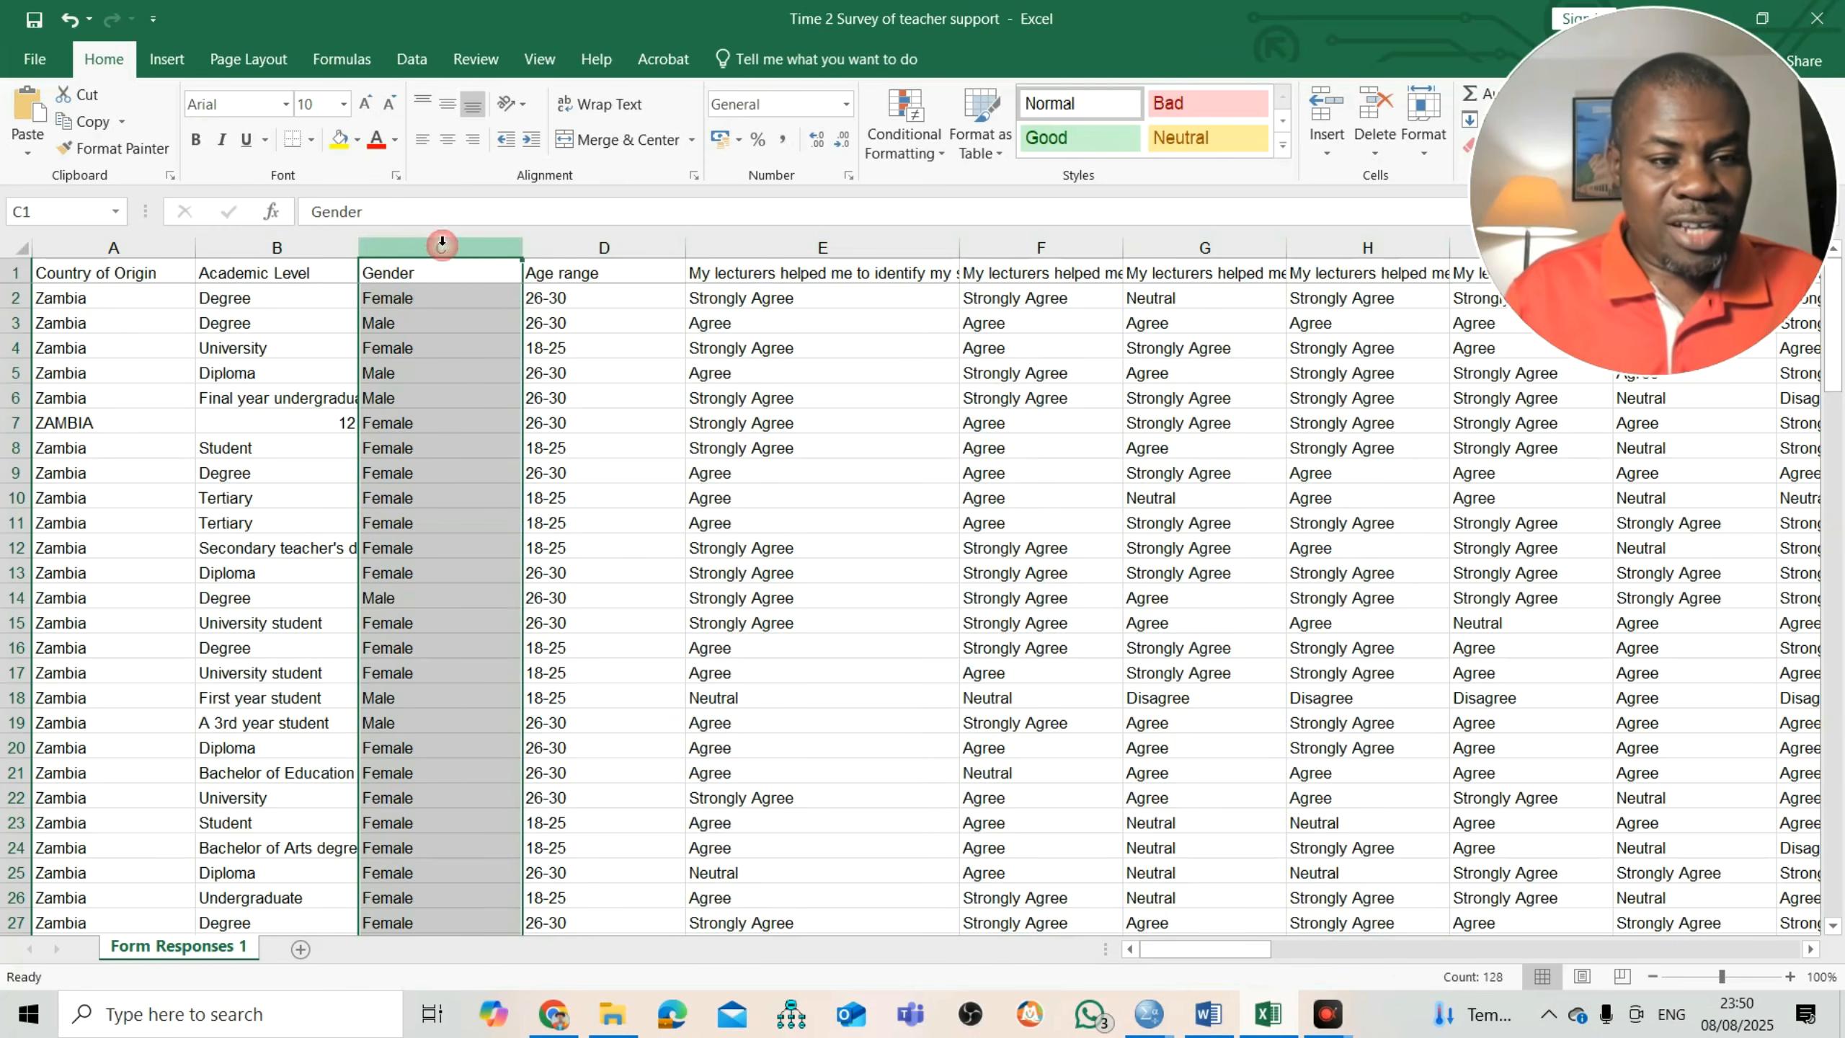
- Replace the Gender answer Female in C2 with the code 1 and Male in C3 with the code 2
{"action": "left_click", "coordinate": [432, 298]}
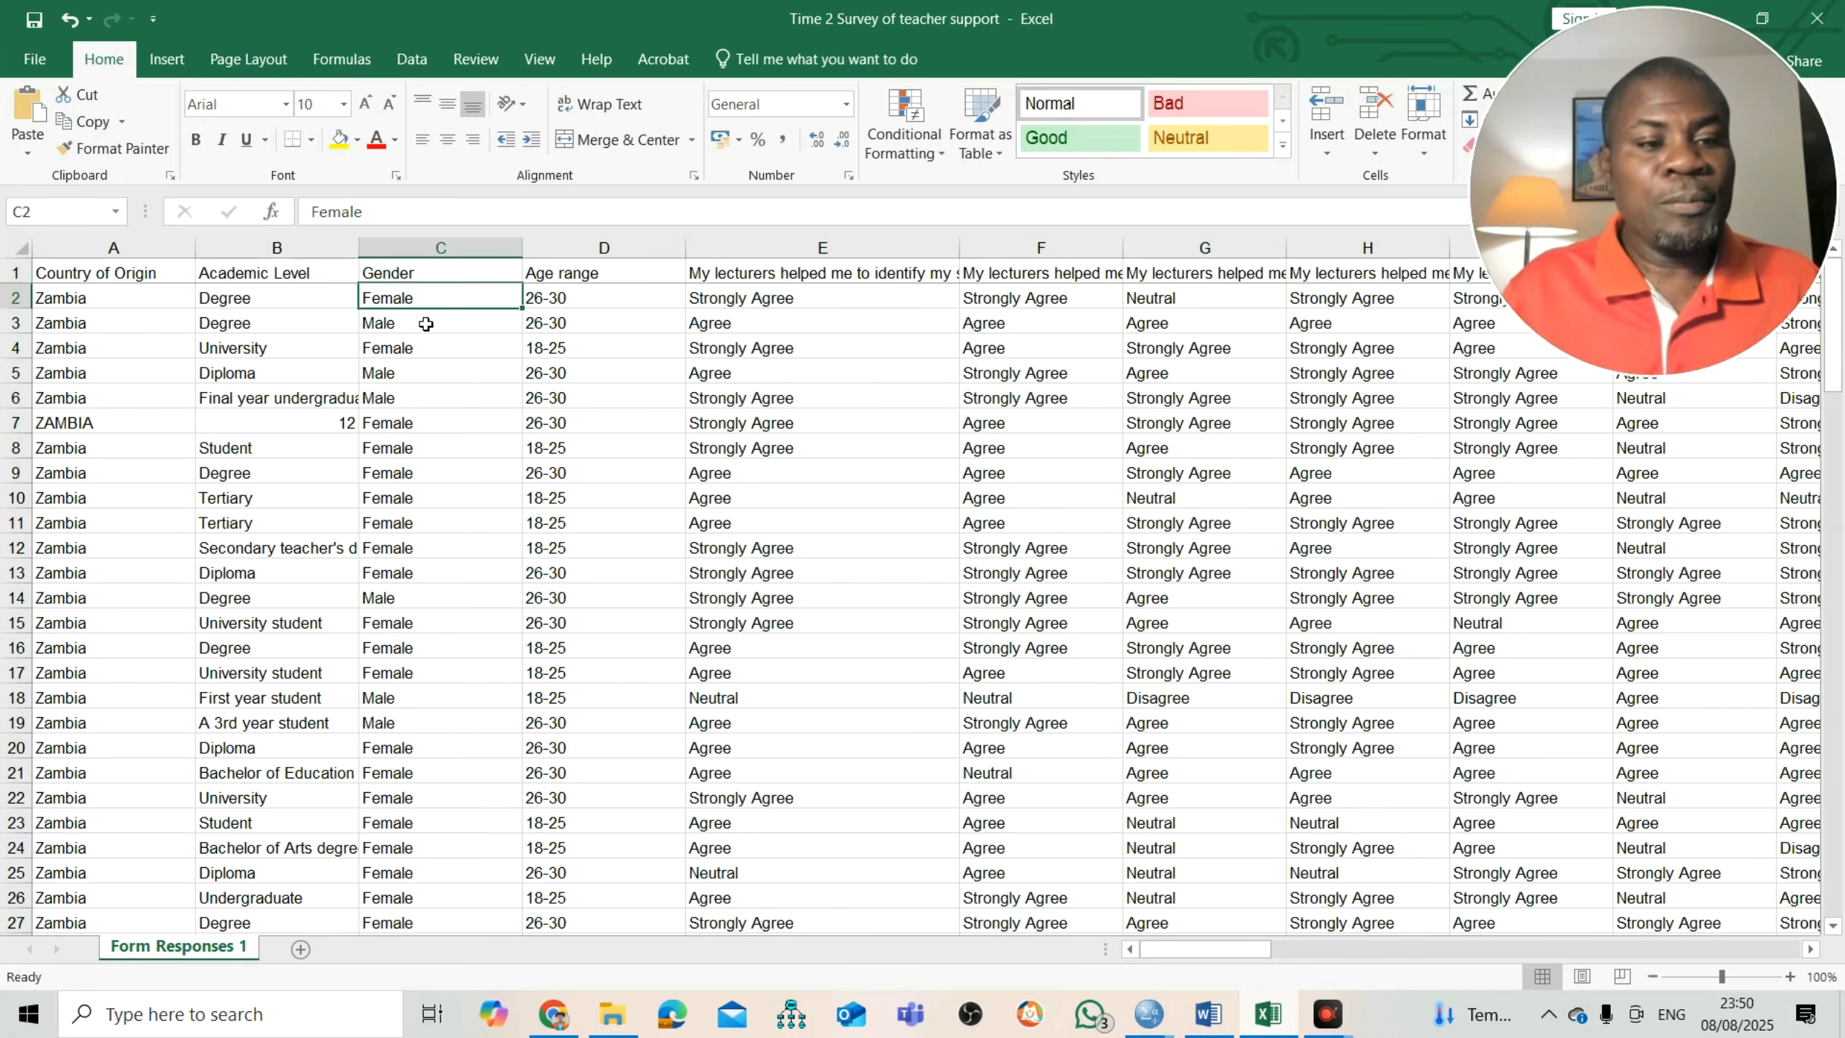
{"action": "left_click", "coordinate": [433, 301]}
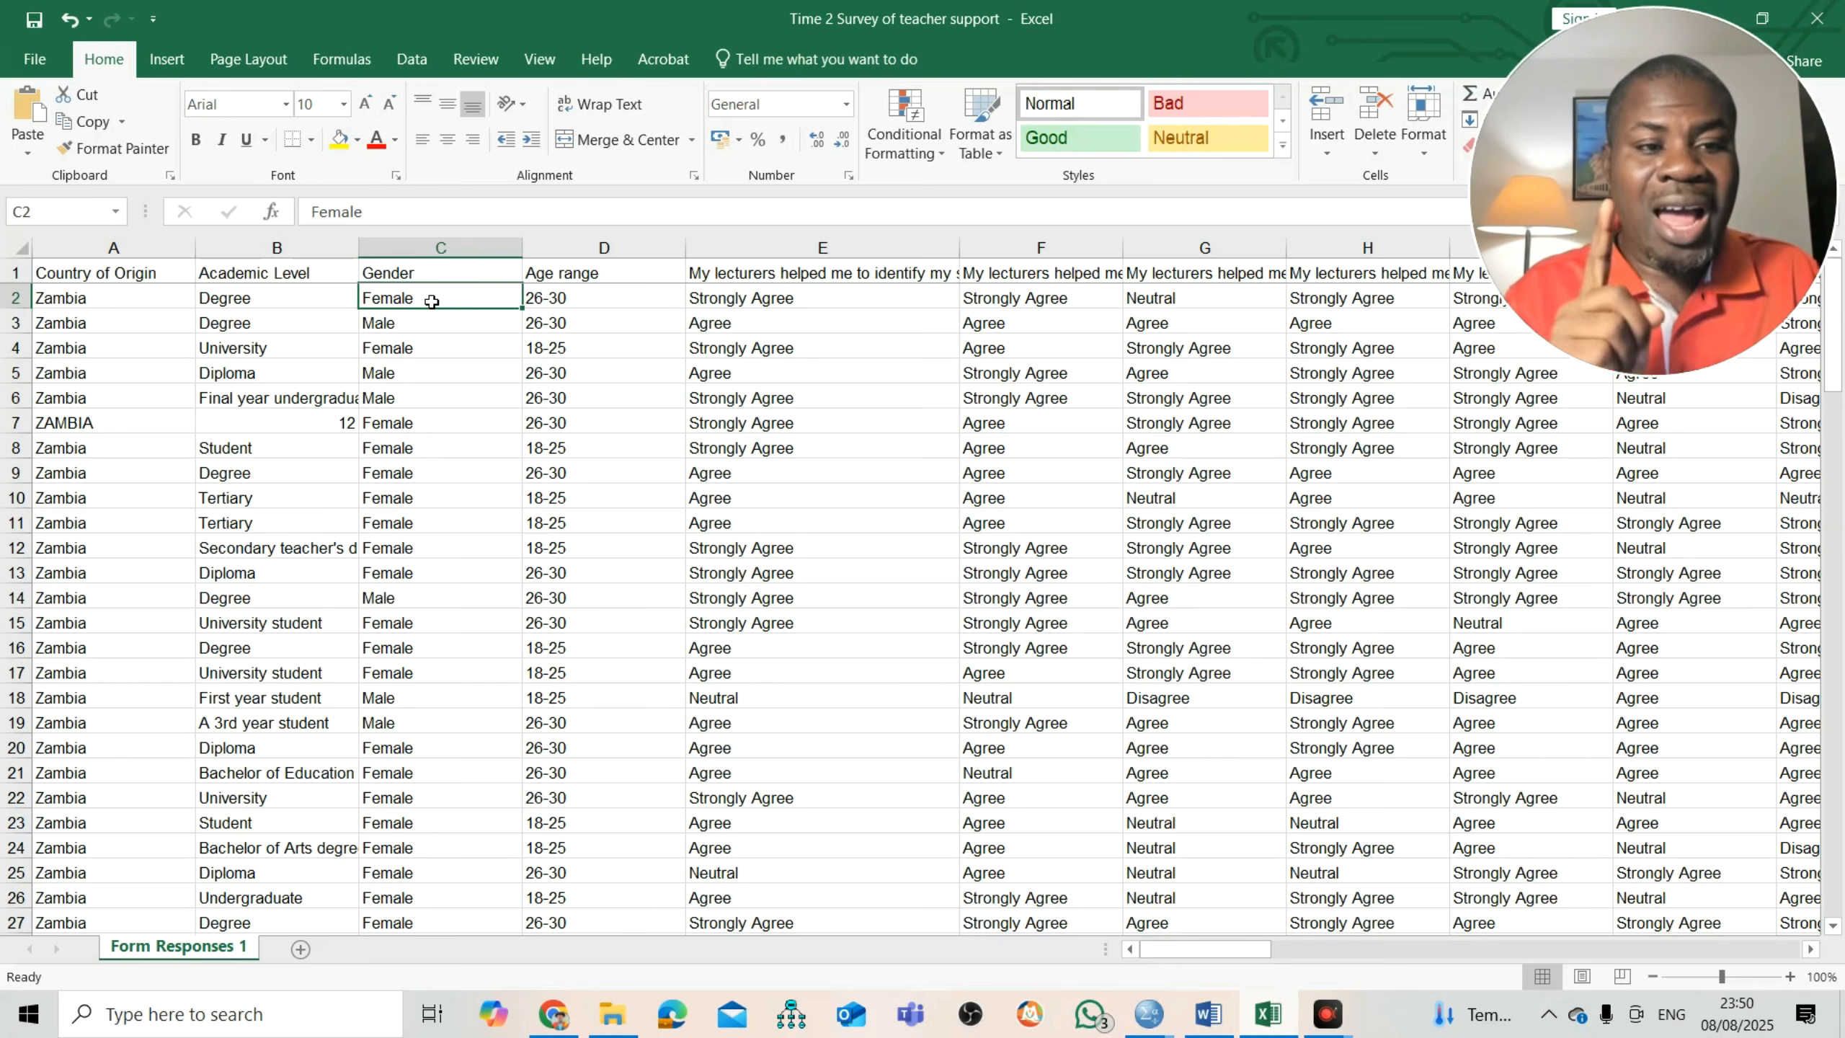
{"action": "type", "text": "1"}
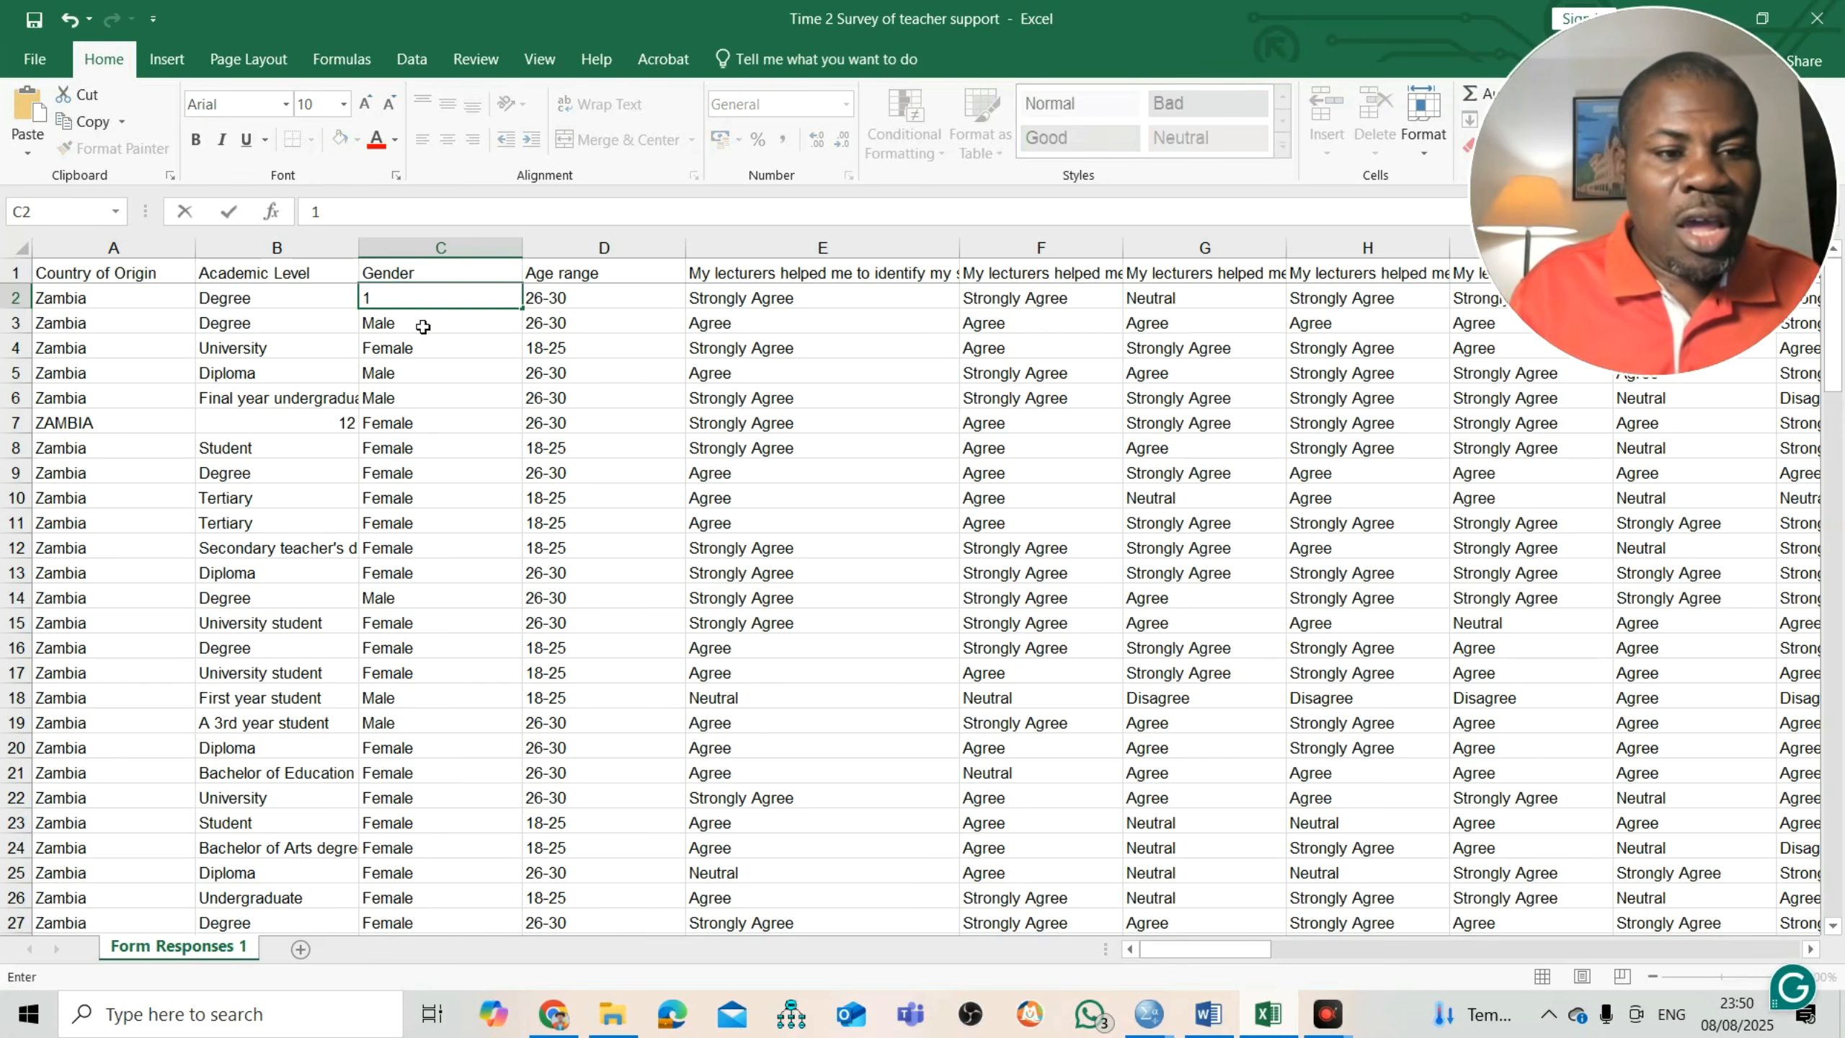
{"action": "left_click", "coordinate": [424, 328]}
{"action": "type", "text": "2"}
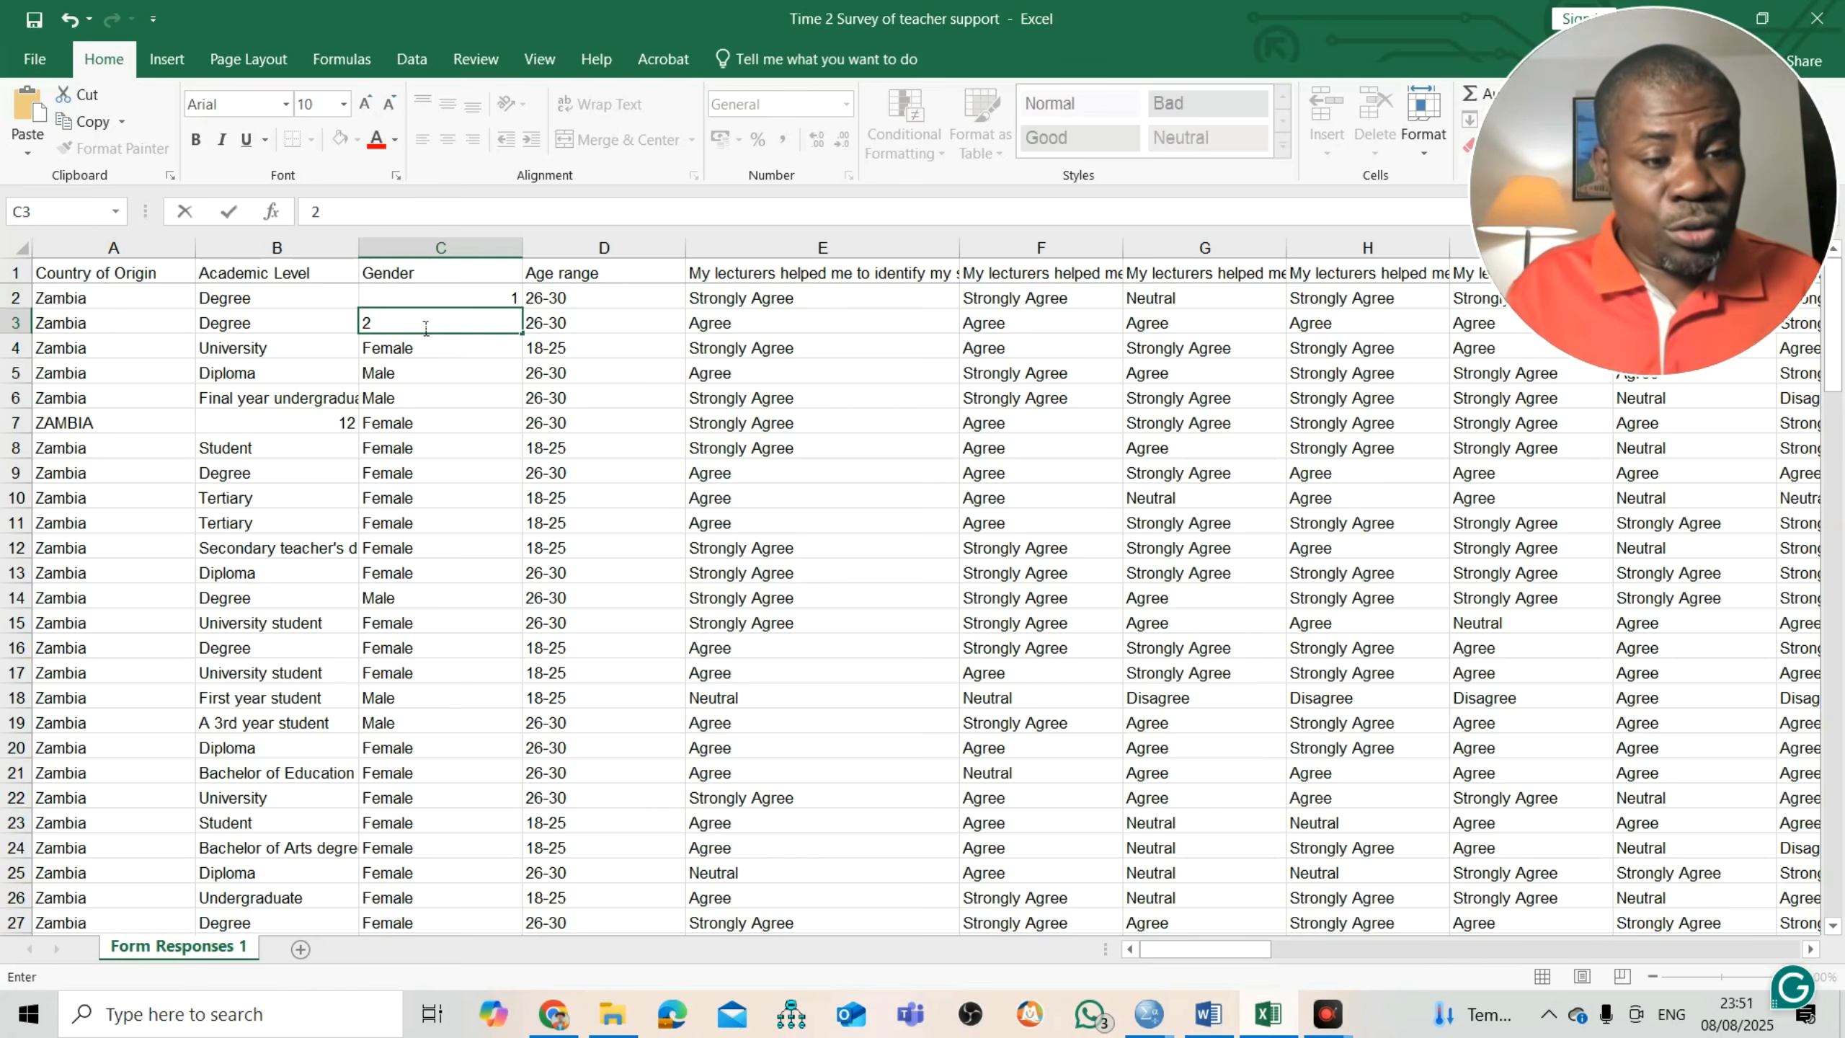
{"action": "key", "text": "Return"}
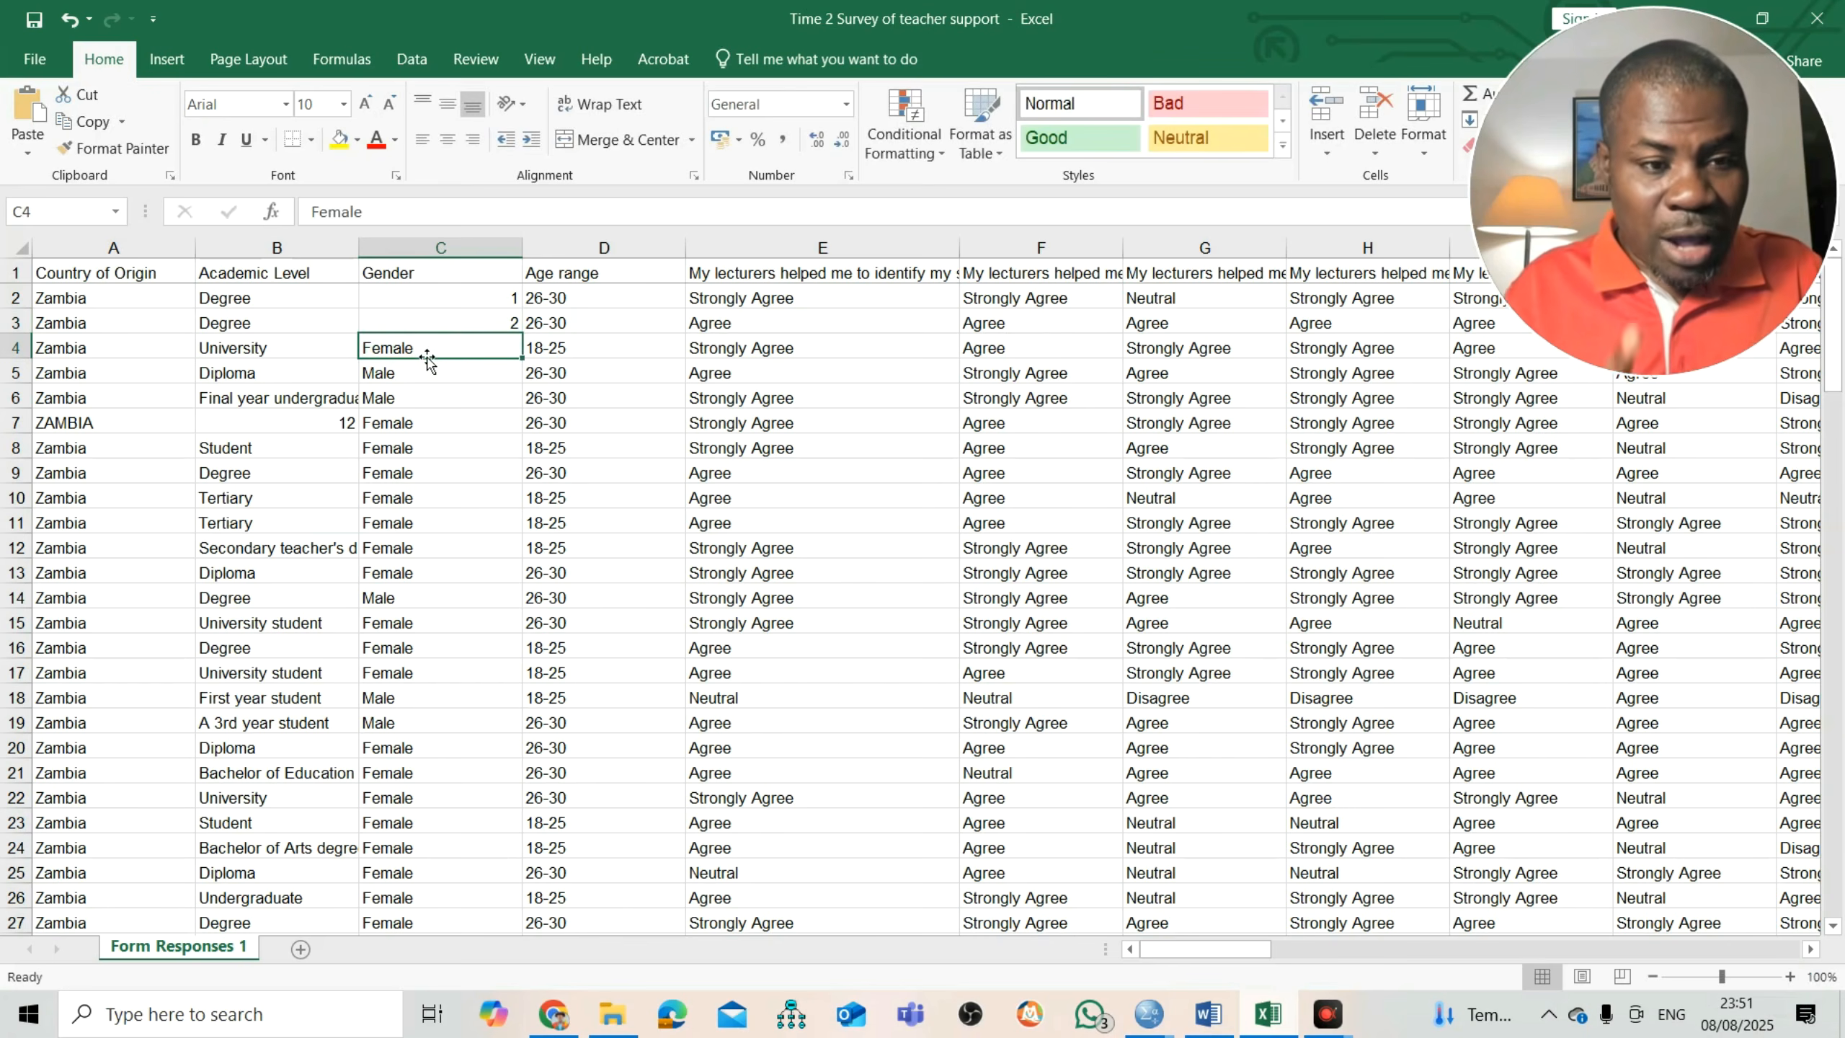
- Recode the Gender answers in rows 4 to 29, entering 1 for each Female and 2 for each Male
{"action": "type", "text": "1"}
{"action": "key", "text": "Return"}
{"action": "type", "text": "2"}
{"action": "key", "text": "Return"}
{"action": "type", "text": "2"}
{"action": "key", "text": "Return"}
{"action": "type", "text": "1"}
{"action": "key", "text": "Return"}
{"action": "type", "text": "1"}
{"action": "key", "text": "Return"}
{"action": "type", "text": "1"}
{"action": "key", "text": "Return"}
{"action": "type", "text": "1"}
{"action": "key", "text": "Return"}
{"action": "type", "text": "1"}
{"action": "key", "text": "Return"}
{"action": "type", "text": "1"}
{"action": "key", "text": "Return"}
{"action": "type", "text": "1"}
{"action": "key", "text": "Return"}
{"action": "type", "text": "2"}
{"action": "key", "text": "Return"}
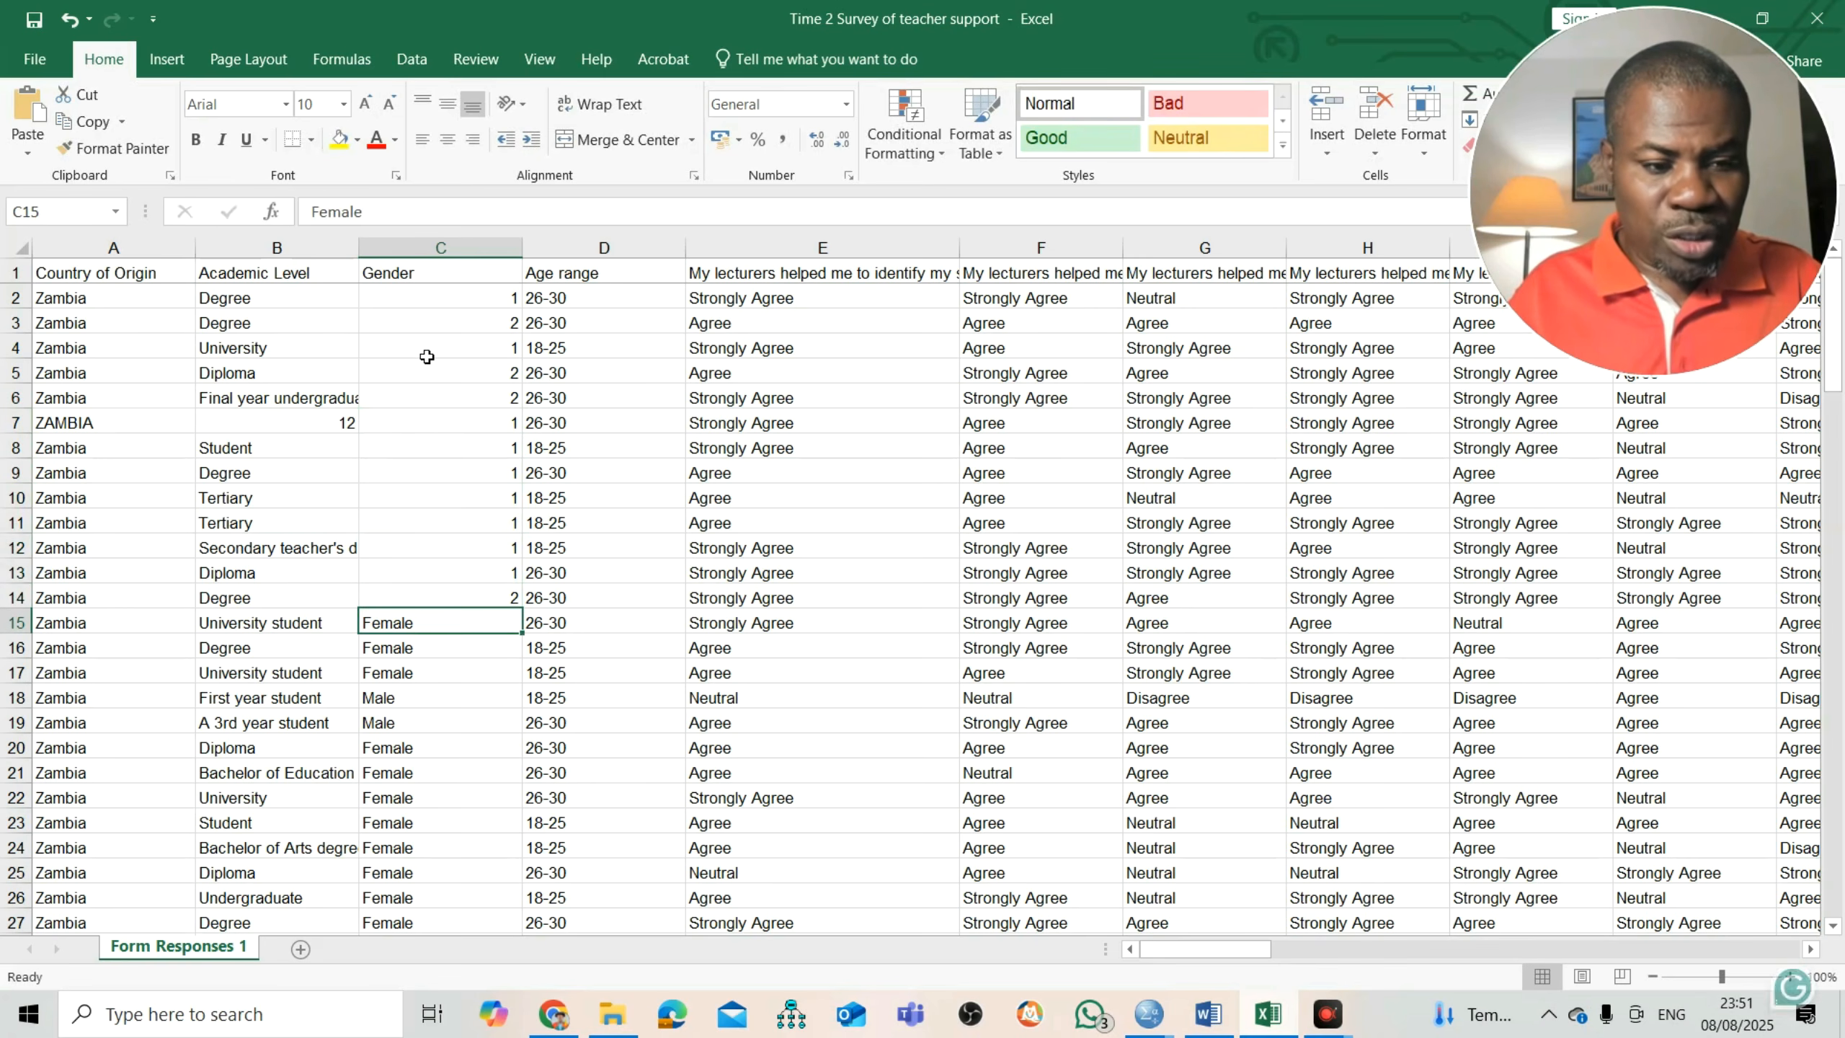
{"action": "type", "text": "1"}
{"action": "key", "text": "Return"}
{"action": "type", "text": "1"}
{"action": "key", "text": "Return"}
{"action": "type", "text": "1"}
{"action": "key", "text": "Return"}
{"action": "type", "text": "2"}
{"action": "key", "text": "Return"}
{"action": "type", "text": "2"}
{"action": "key", "text": "Return"}
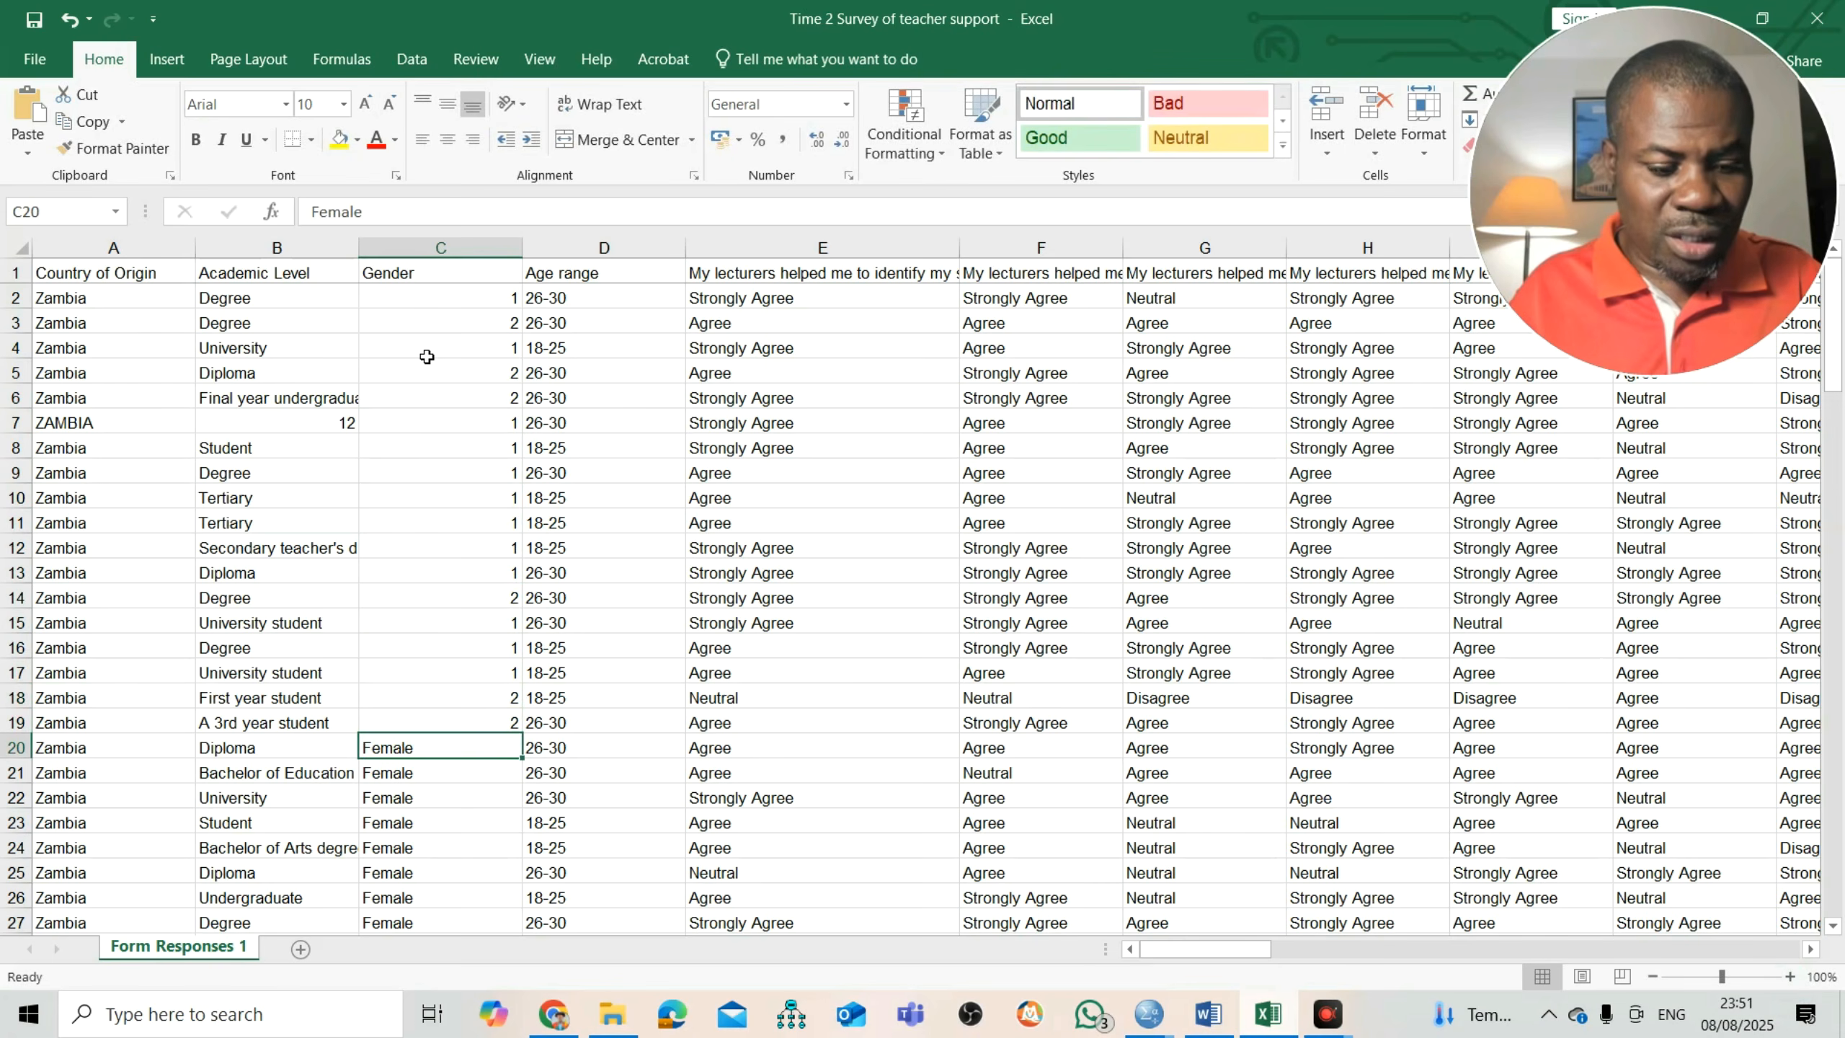
{"action": "type", "text": "1"}
{"action": "key", "text": "Return"}
{"action": "type", "text": "1"}
{"action": "key", "text": "Return"}
{"action": "type", "text": "1"}
{"action": "key", "text": "Return"}
{"action": "type", "text": "1"}
{"action": "key", "text": "Return"}
{"action": "type", "text": "1"}
{"action": "key", "text": "Return"}
{"action": "type", "text": "1"}
{"action": "key", "text": "Return"}
{"action": "type", "text": "1"}
{"action": "key", "text": "Return"}
{"action": "type", "text": "1"}
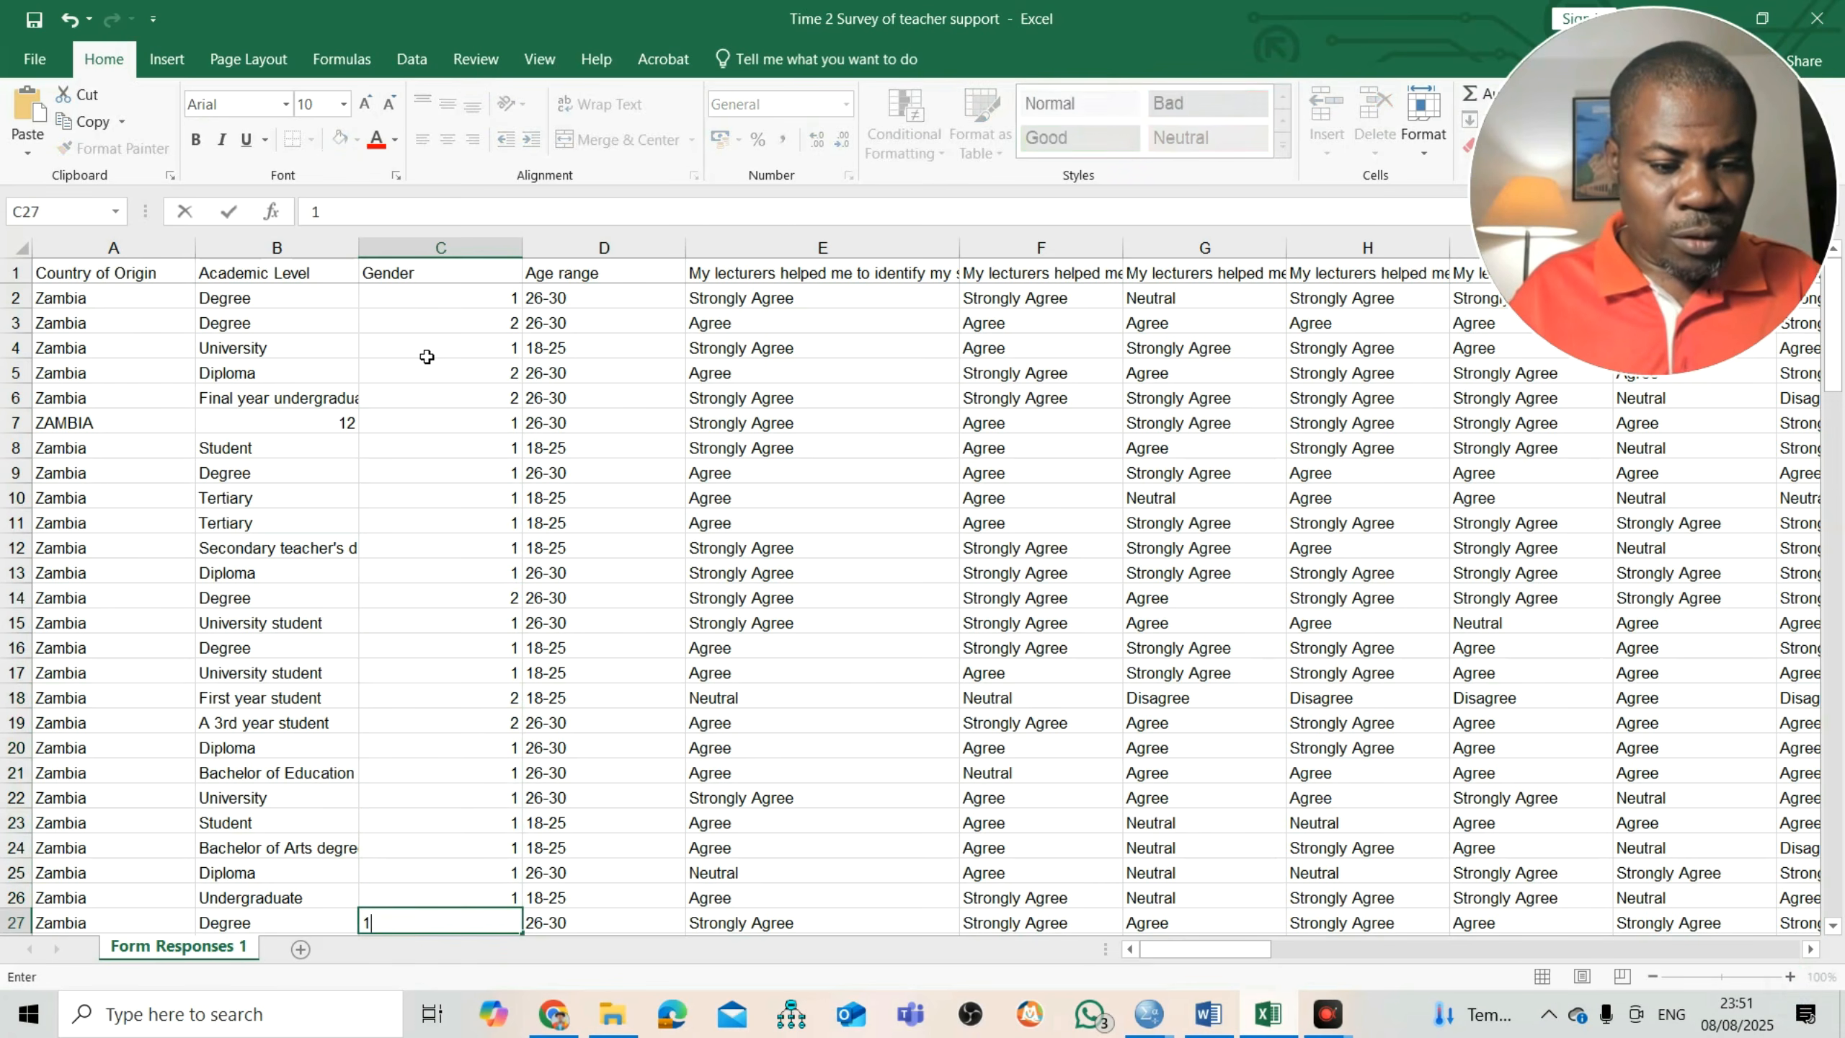
{"action": "key", "text": "Return"}
{"action": "type", "text": "1"}
{"action": "key", "text": "Return"}
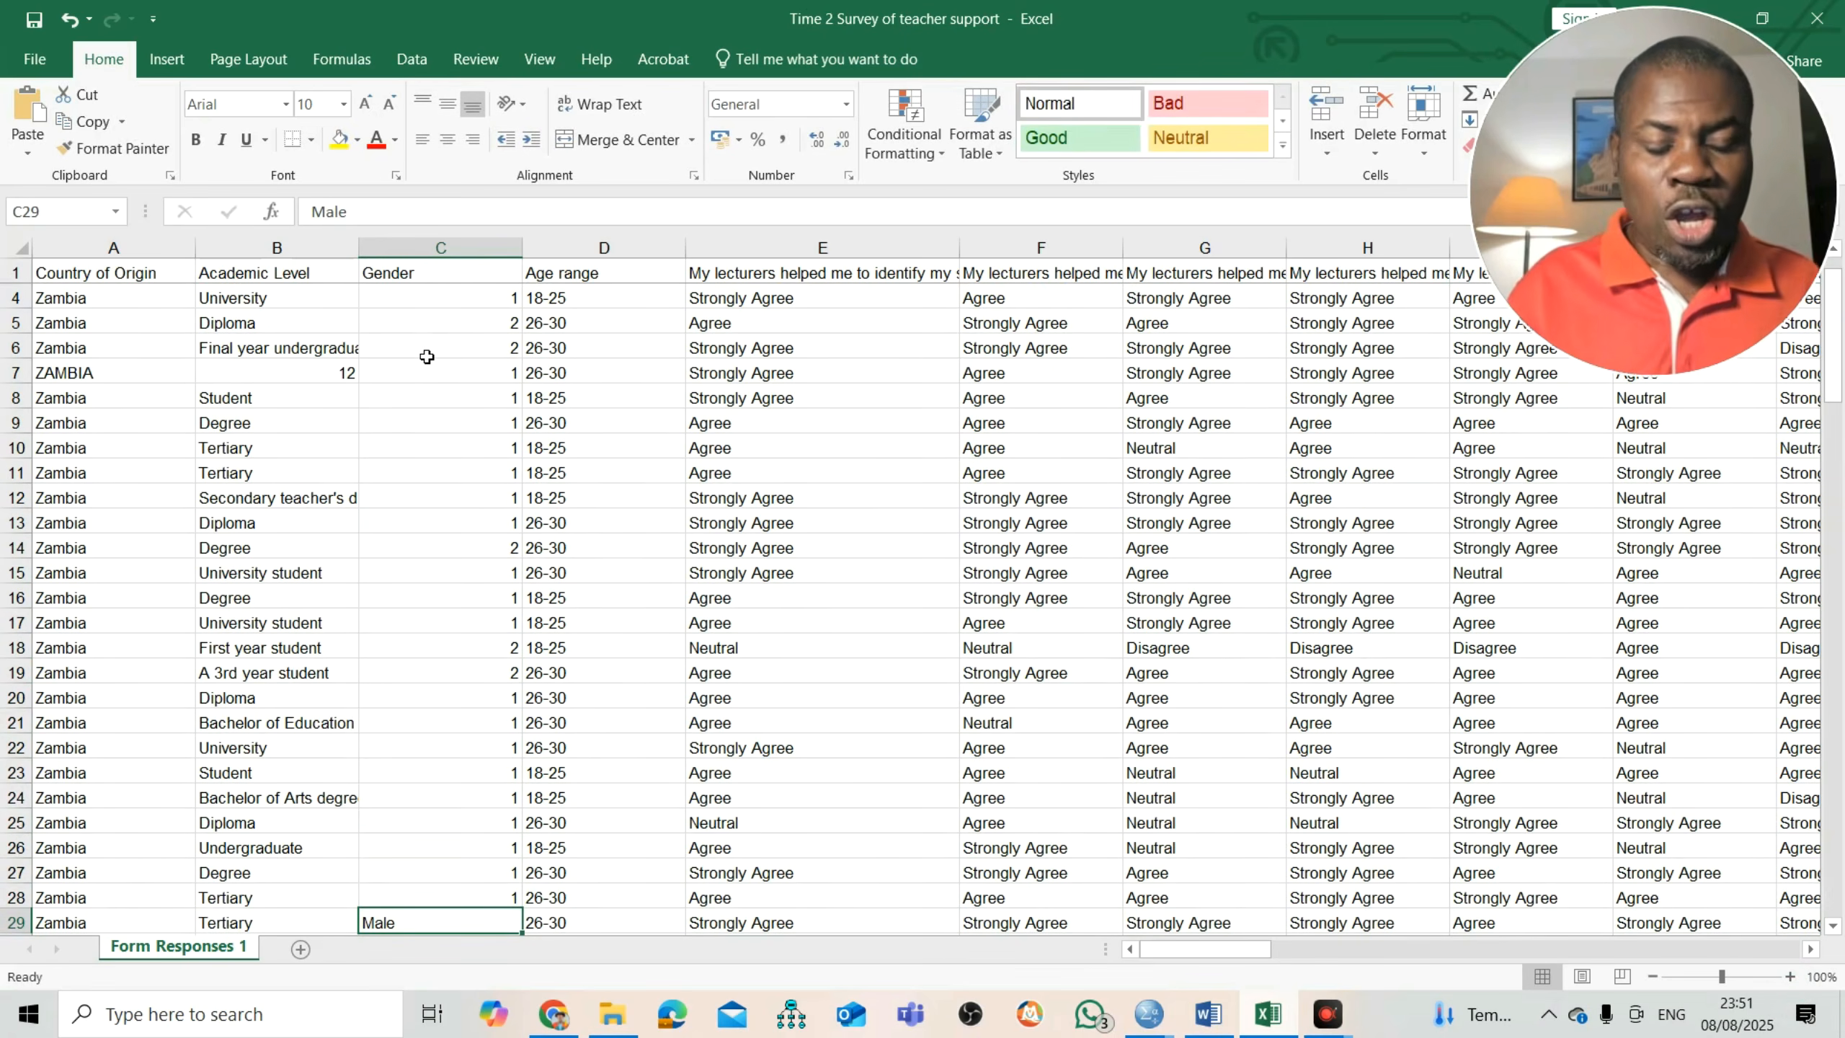
{"action": "type", "text": "2"}
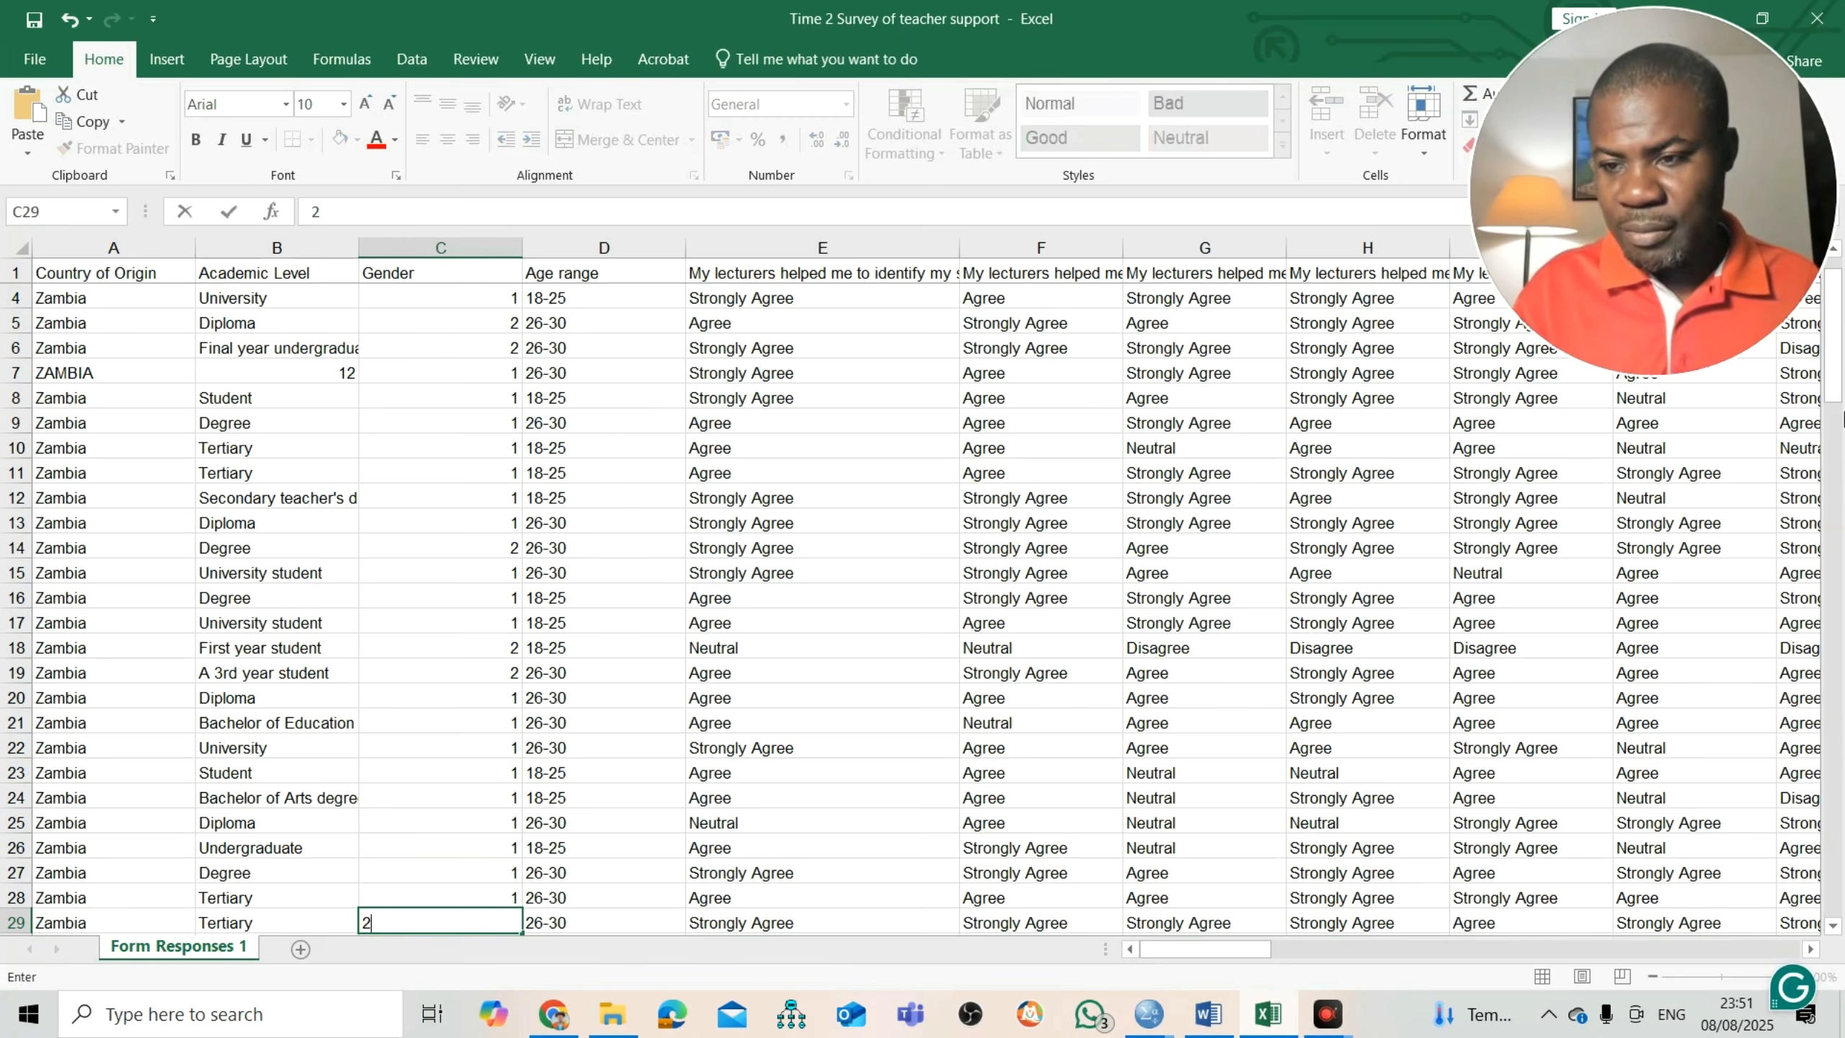
{"action": "left_click_drag", "start_coordinate": [1834, 400], "coordinate": [1833, 393]}
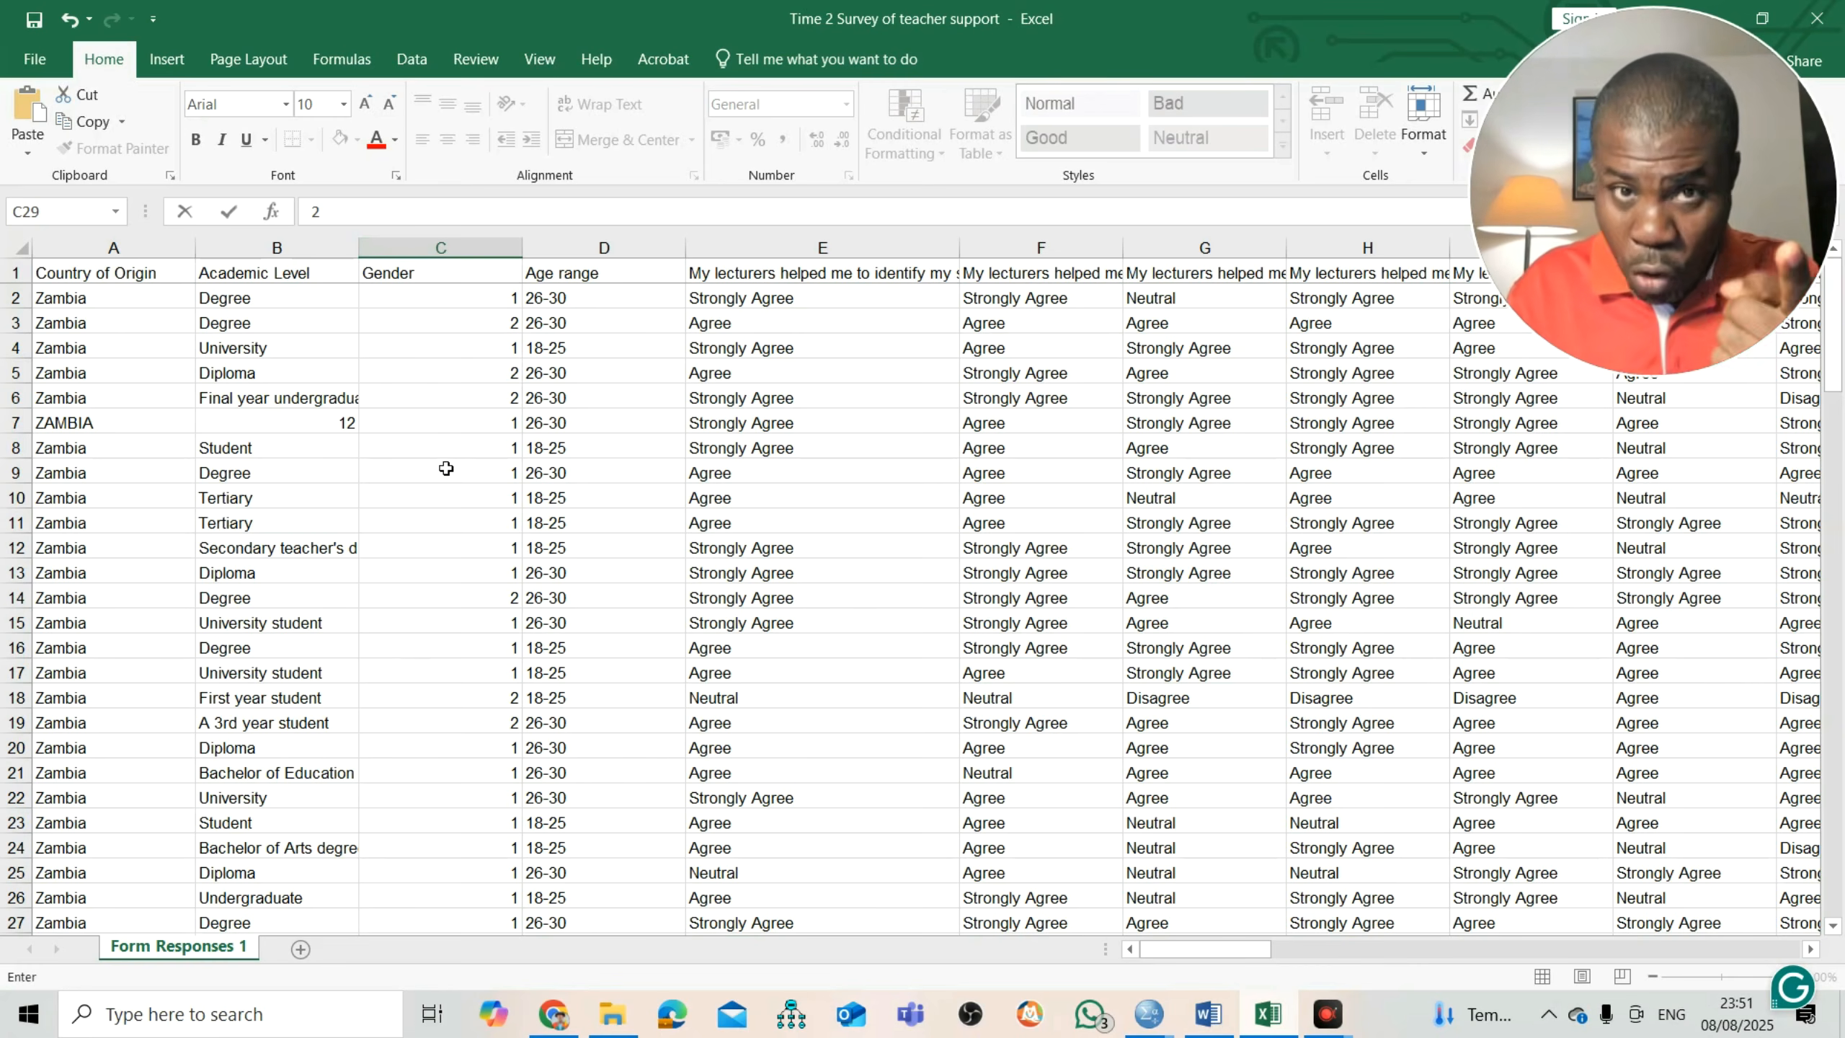
{"action": "left_click", "coordinate": [730, 306]}
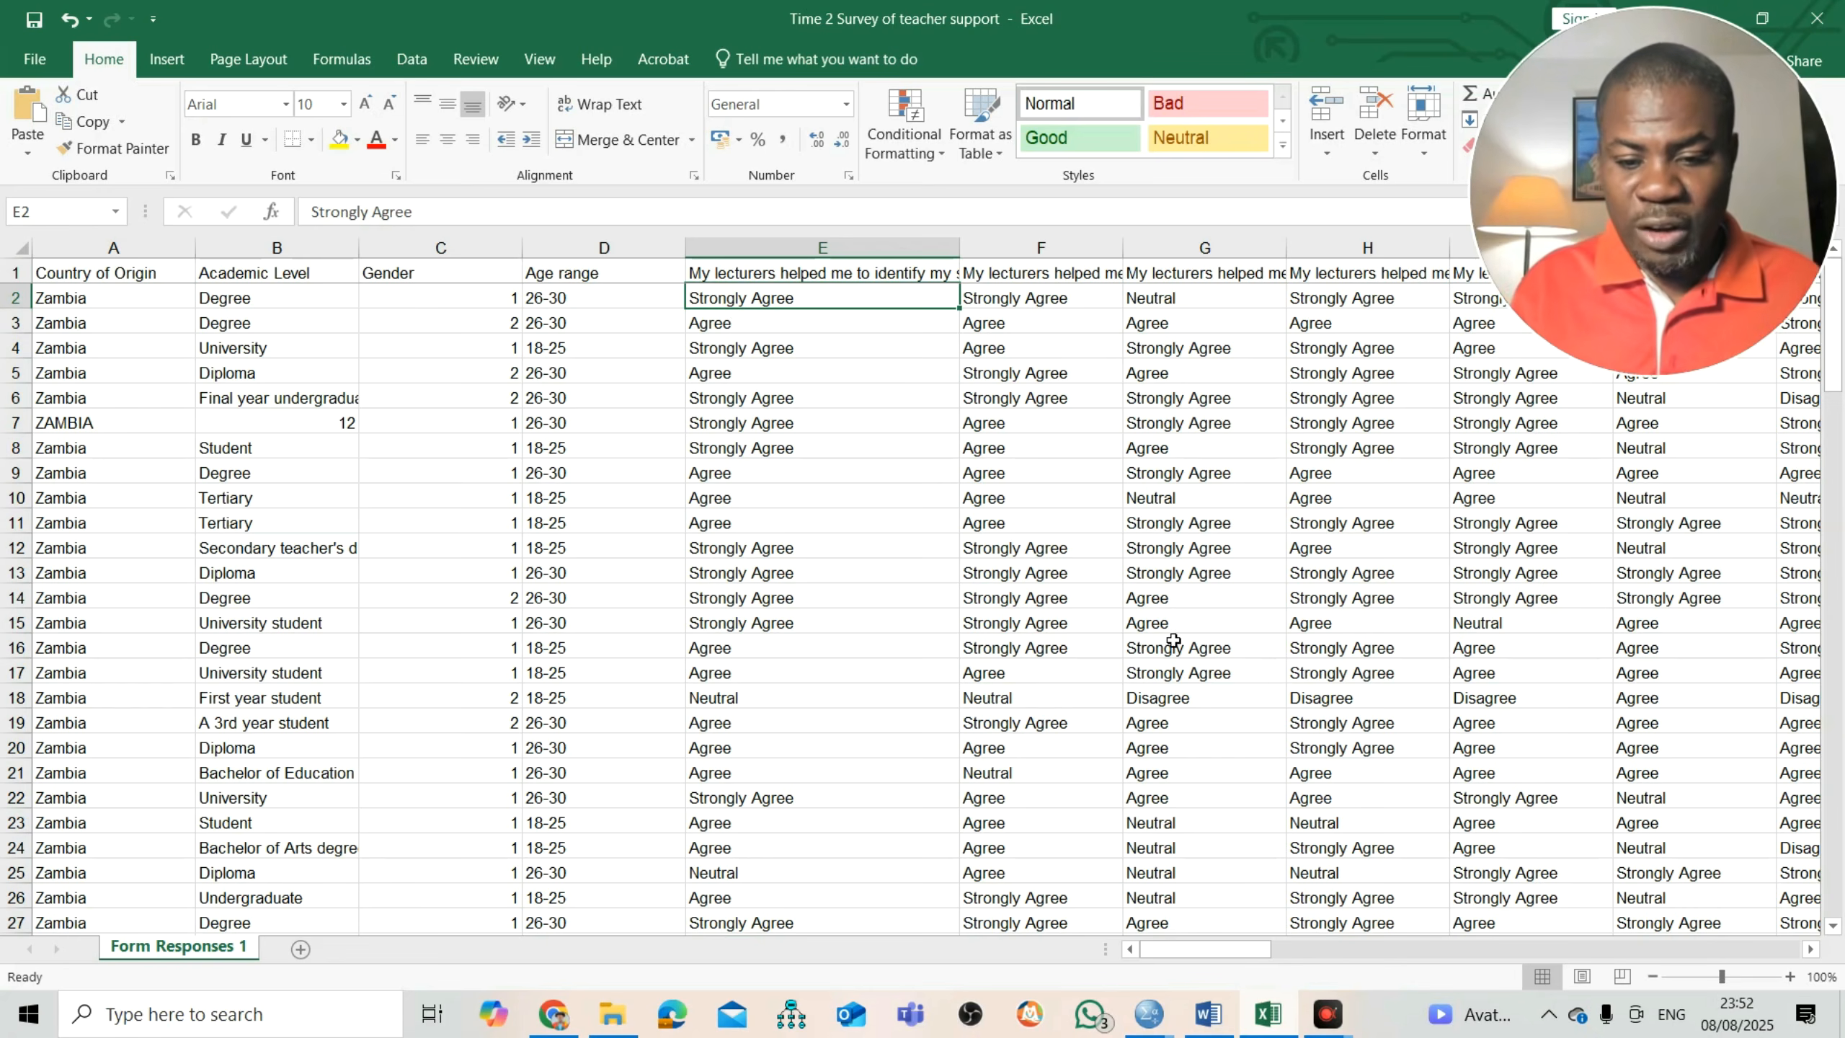
- Switch to the Word questionnaire document and examine the Self-exploration support items and the Informational Support heading
{"action": "left_click", "coordinate": [1208, 1014]}
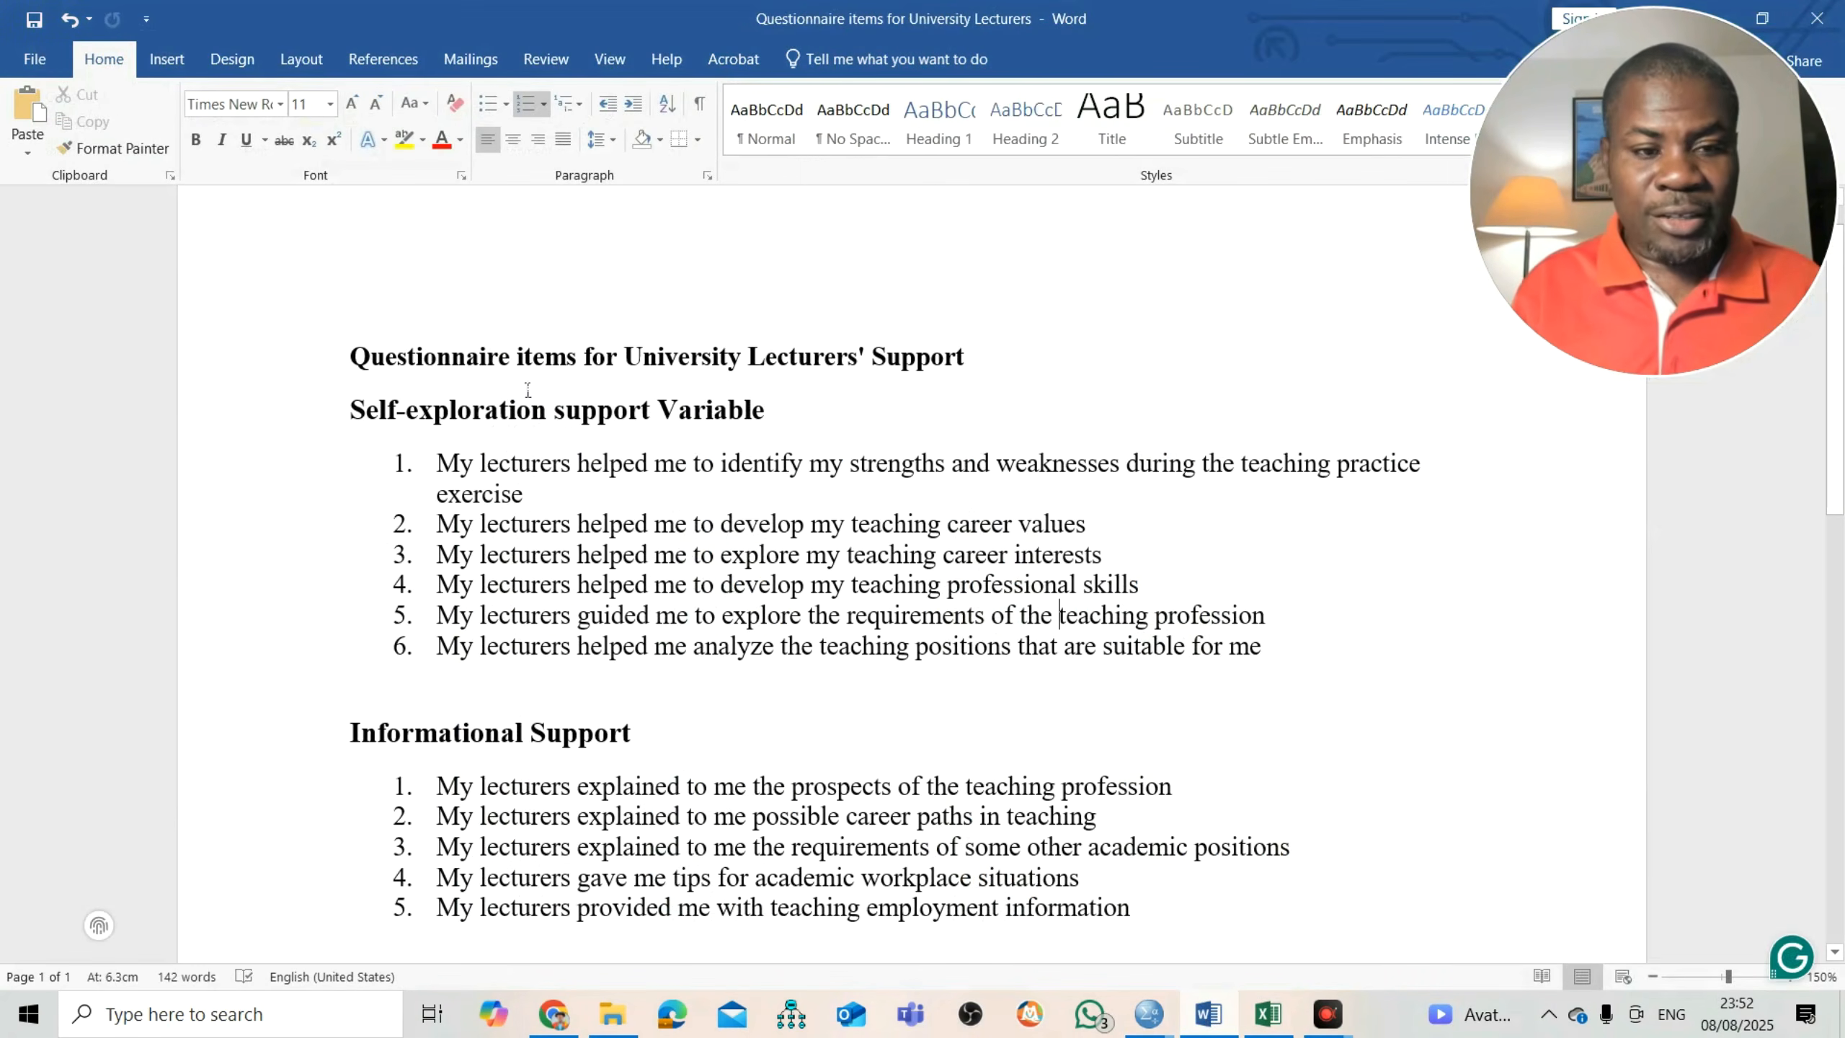
{"action": "left_click_drag", "start_coordinate": [349, 355], "coordinate": [978, 369]}
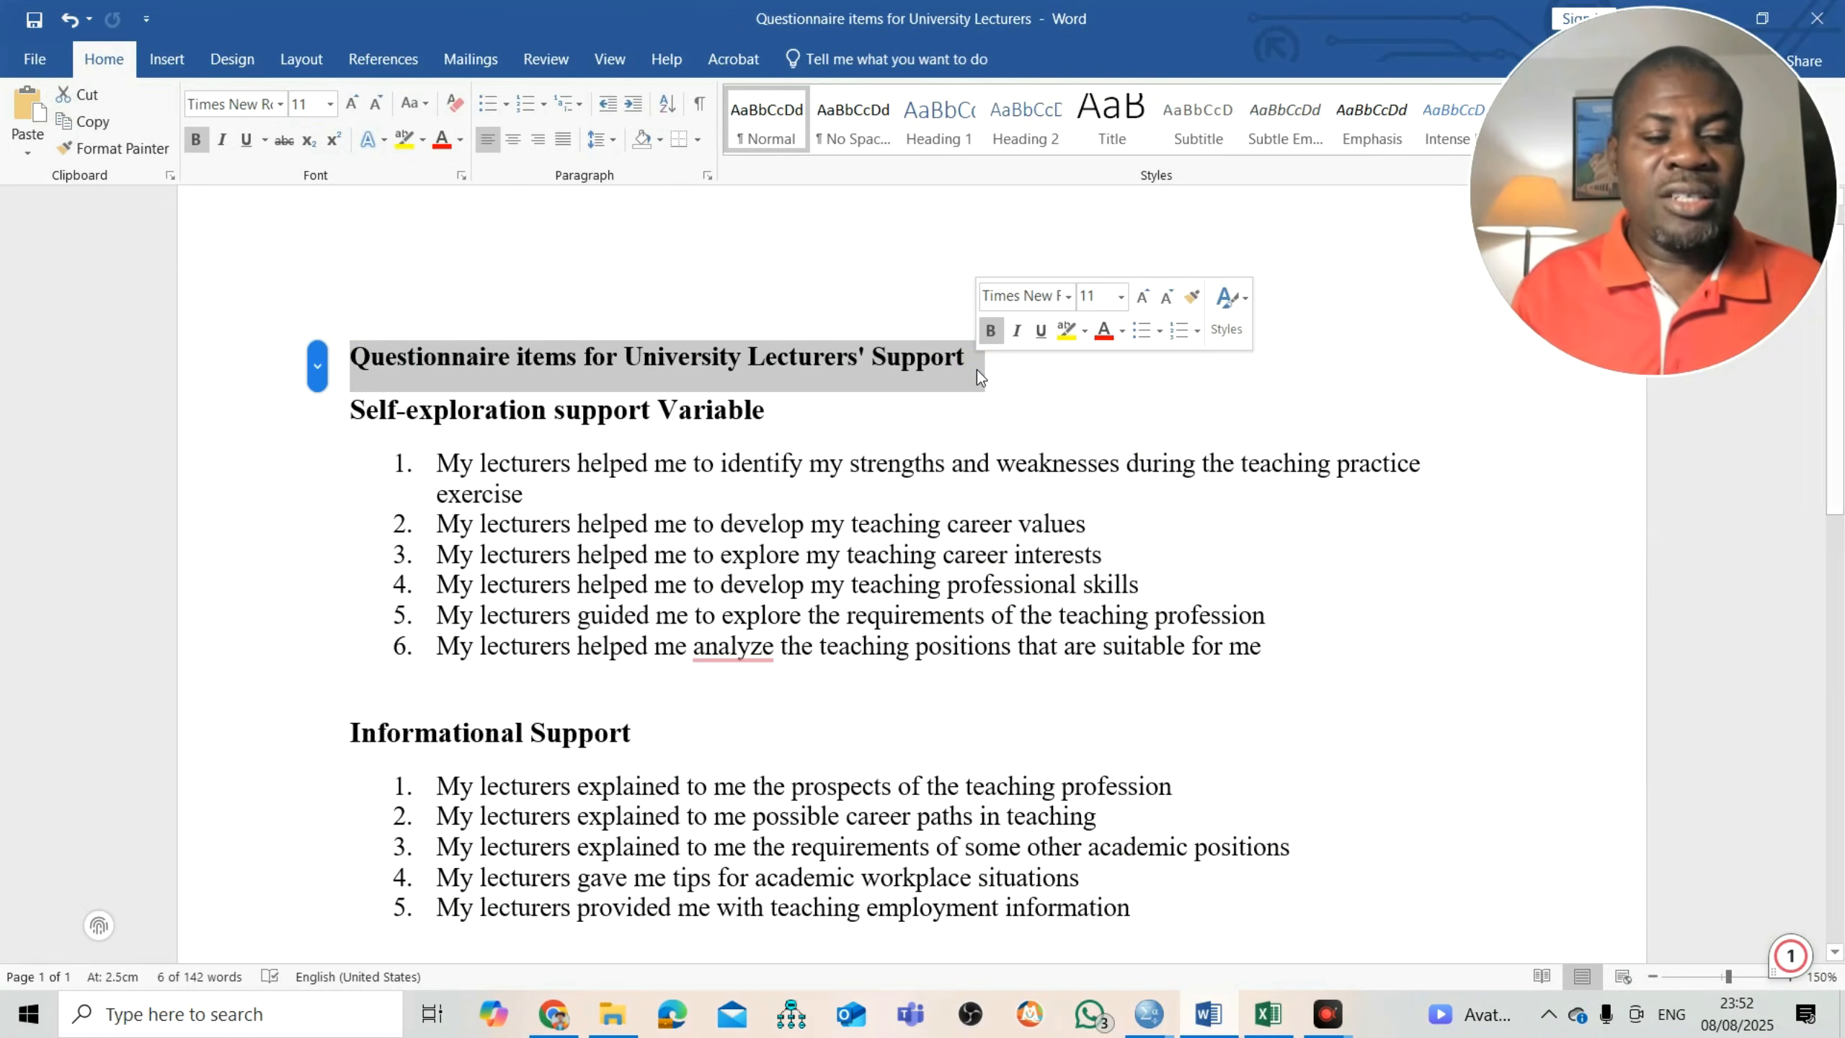
{"action": "left_click_drag", "start_coordinate": [354, 411], "coordinate": [749, 943]}
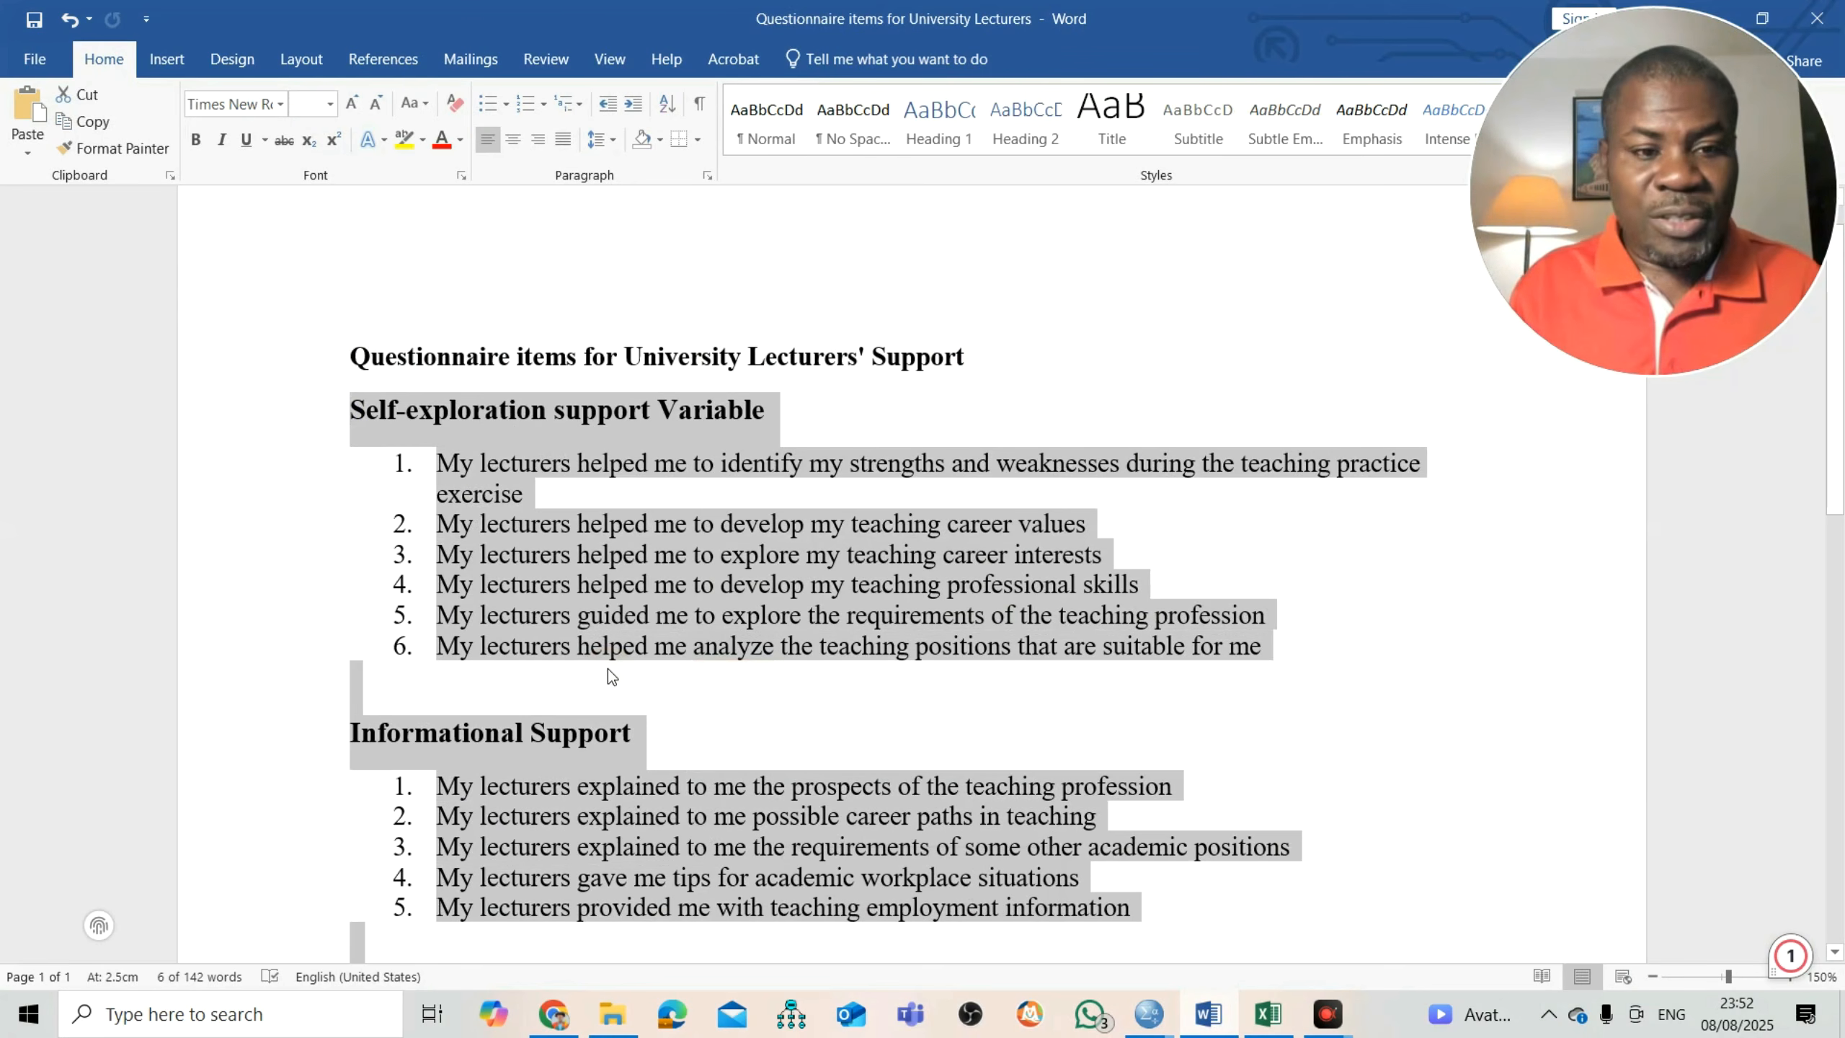
{"action": "left_click", "coordinate": [451, 420]}
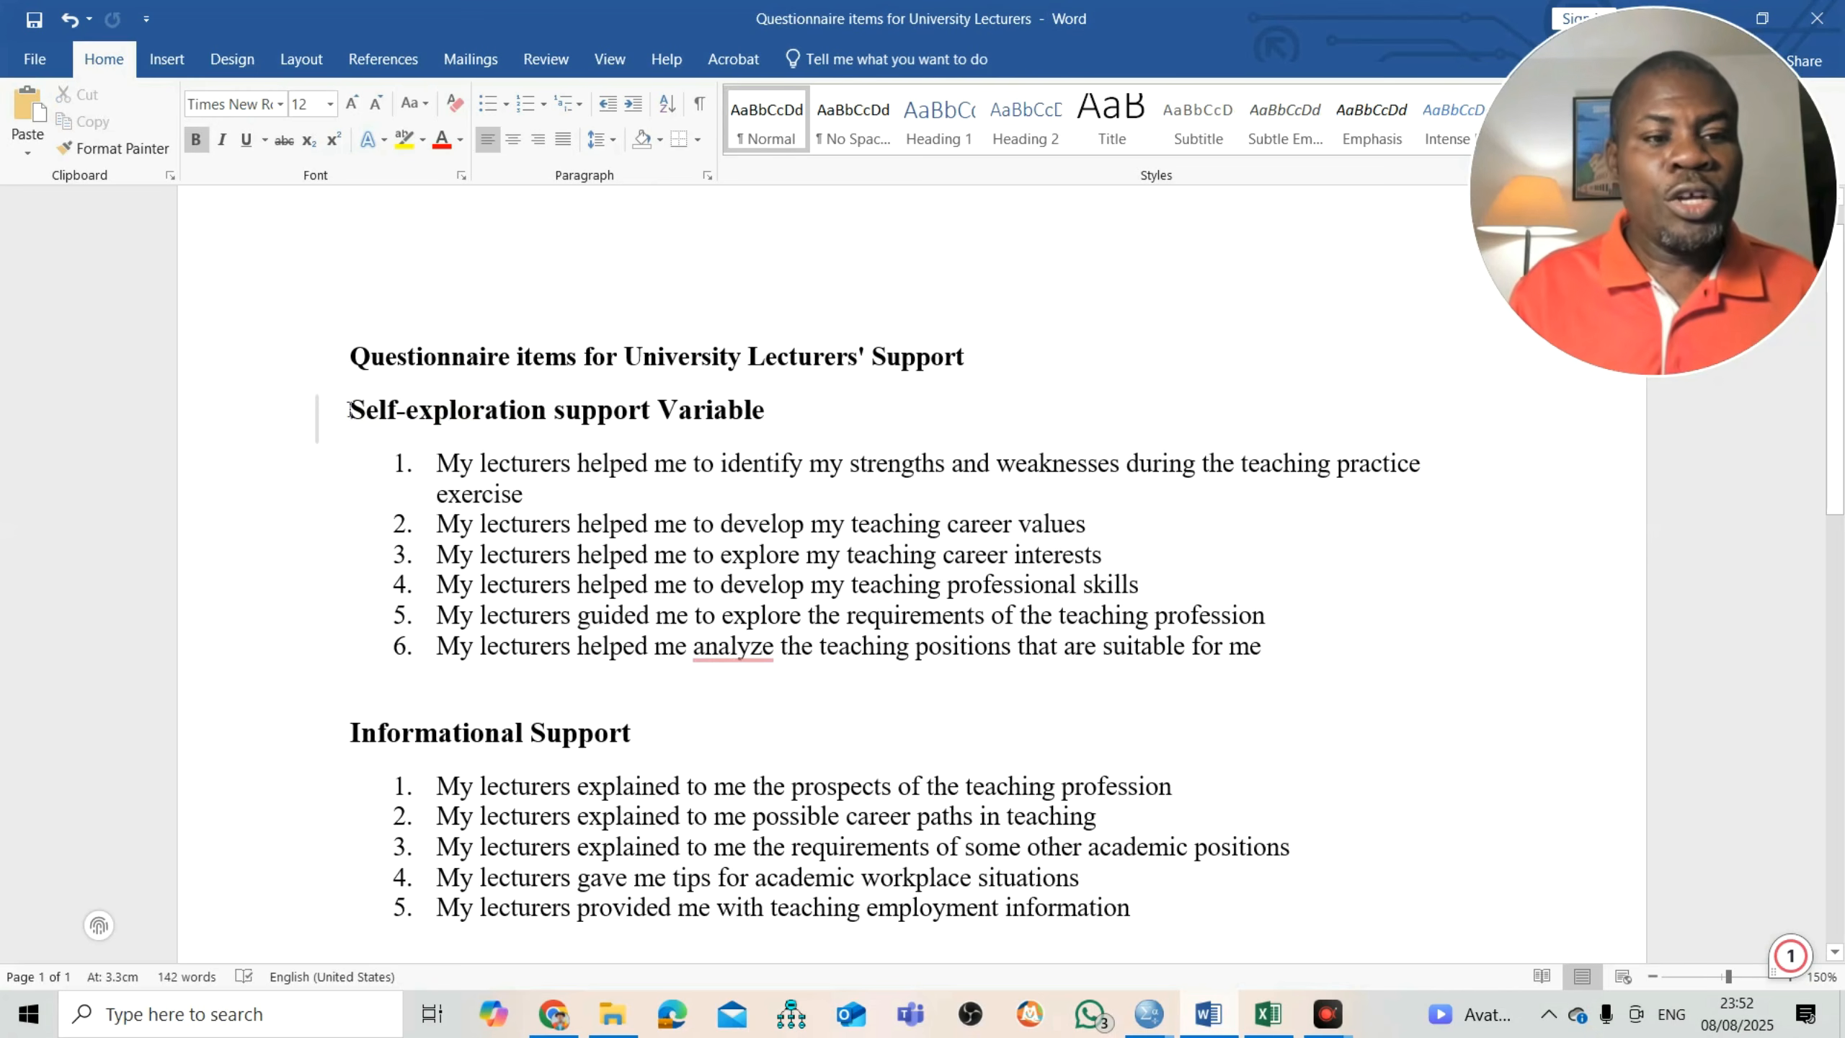
{"action": "left_click_drag", "start_coordinate": [350, 410], "coordinate": [450, 407]}
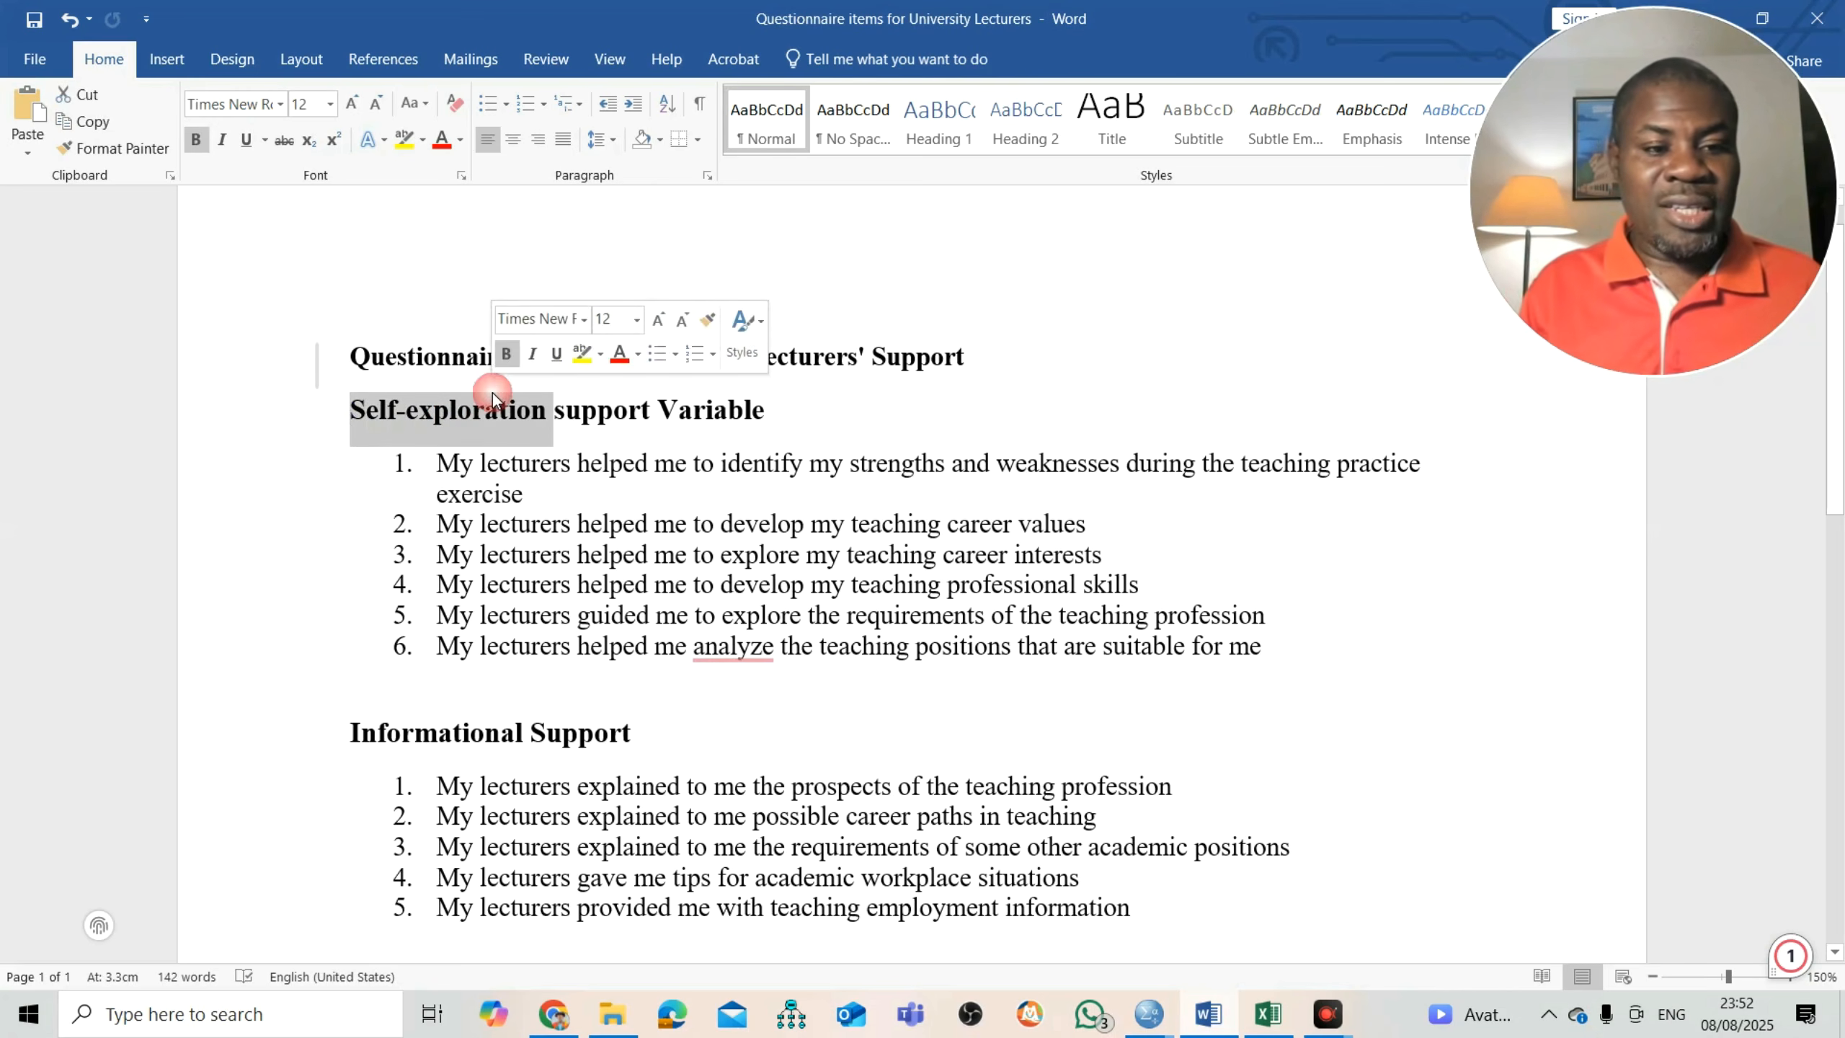
{"action": "left_click", "coordinate": [616, 428]}
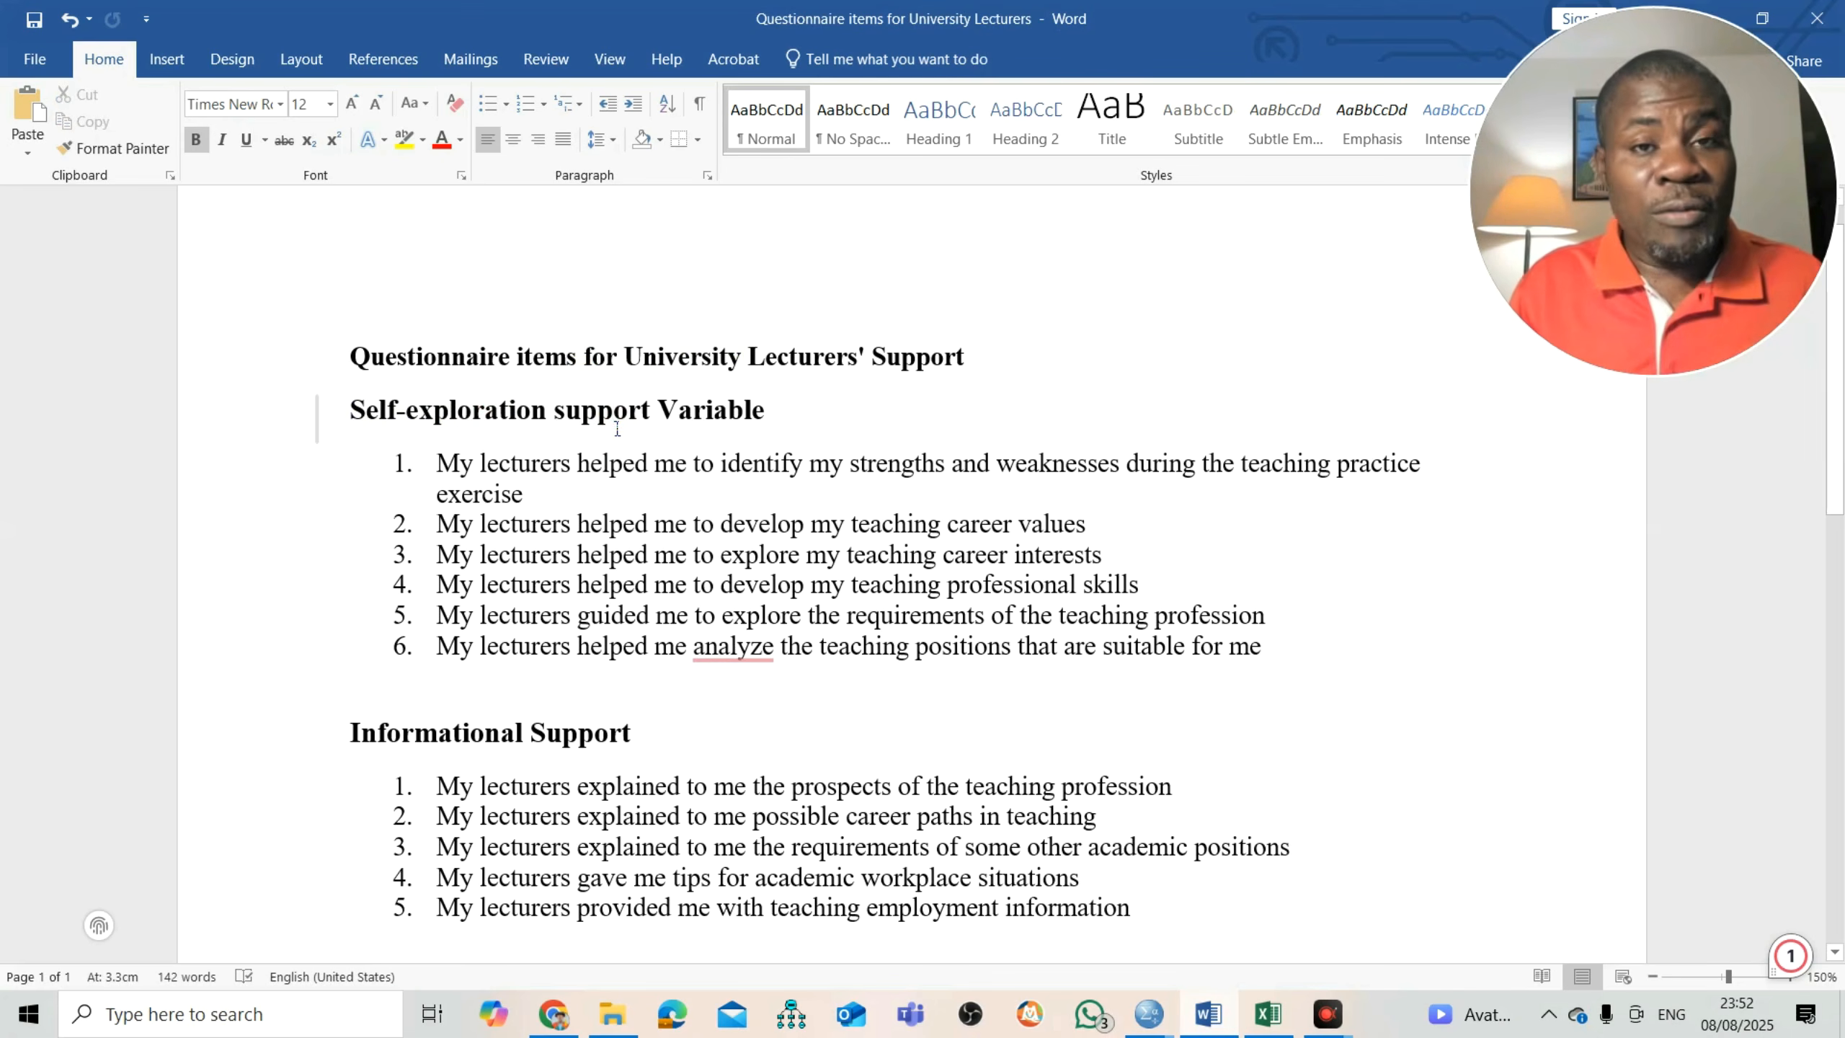
{"action": "left_click_drag", "start_coordinate": [436, 463], "coordinate": [1275, 653]}
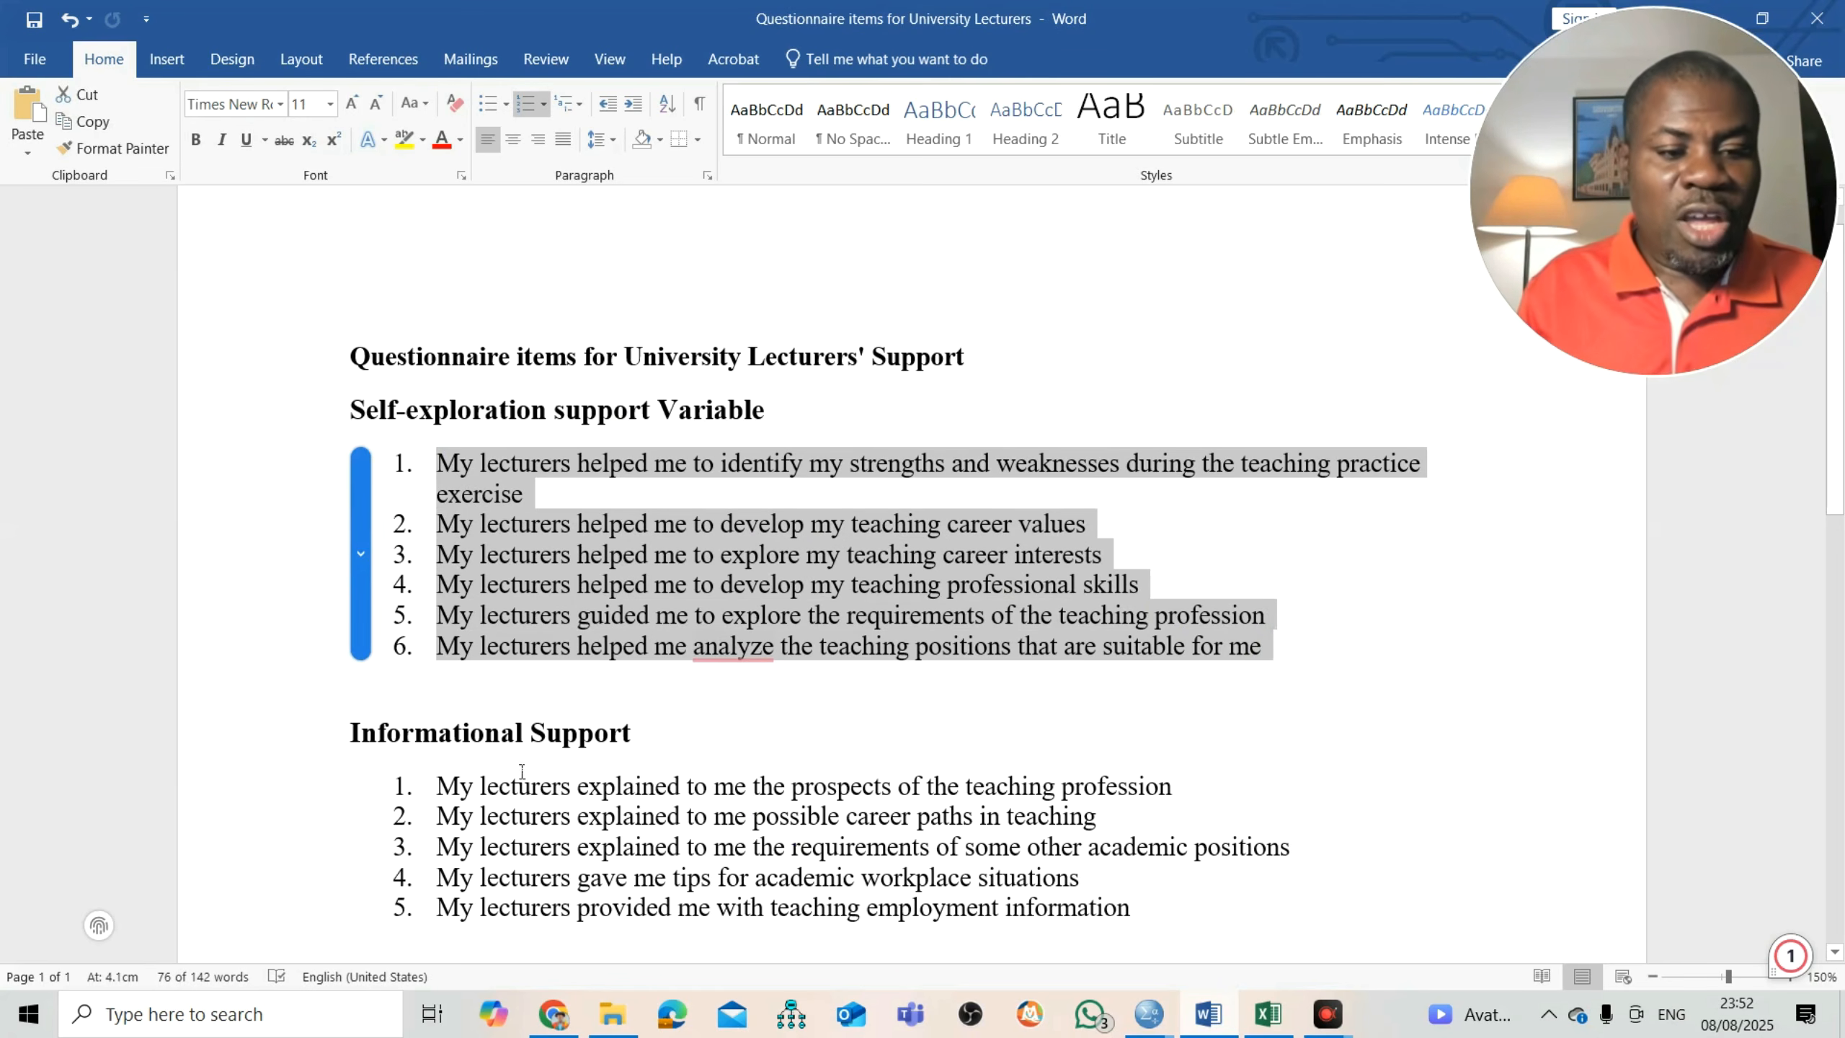
{"action": "left_click_drag", "start_coordinate": [352, 742], "coordinate": [642, 736]}
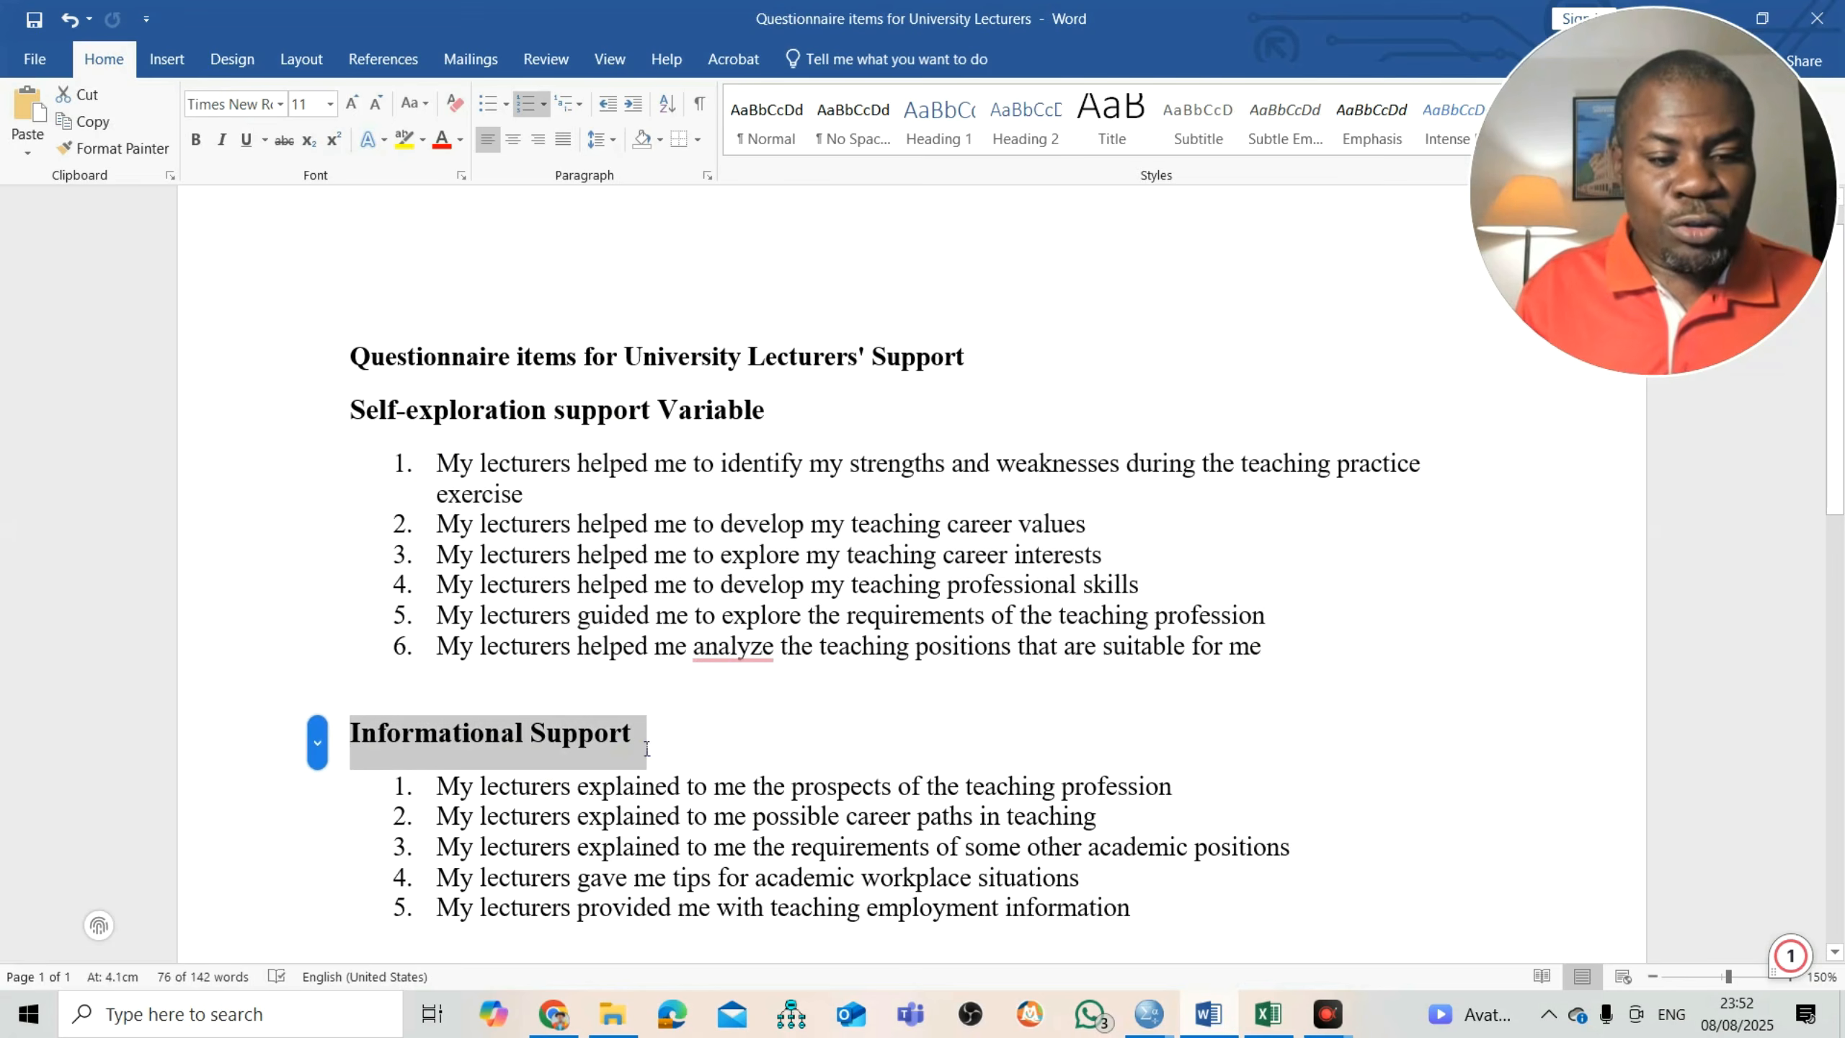
- Examine the Informational Support items and the Self-exploration support items in the questionnaire document
{"action": "left_click_drag", "start_coordinate": [440, 788], "coordinate": [1142, 920]}
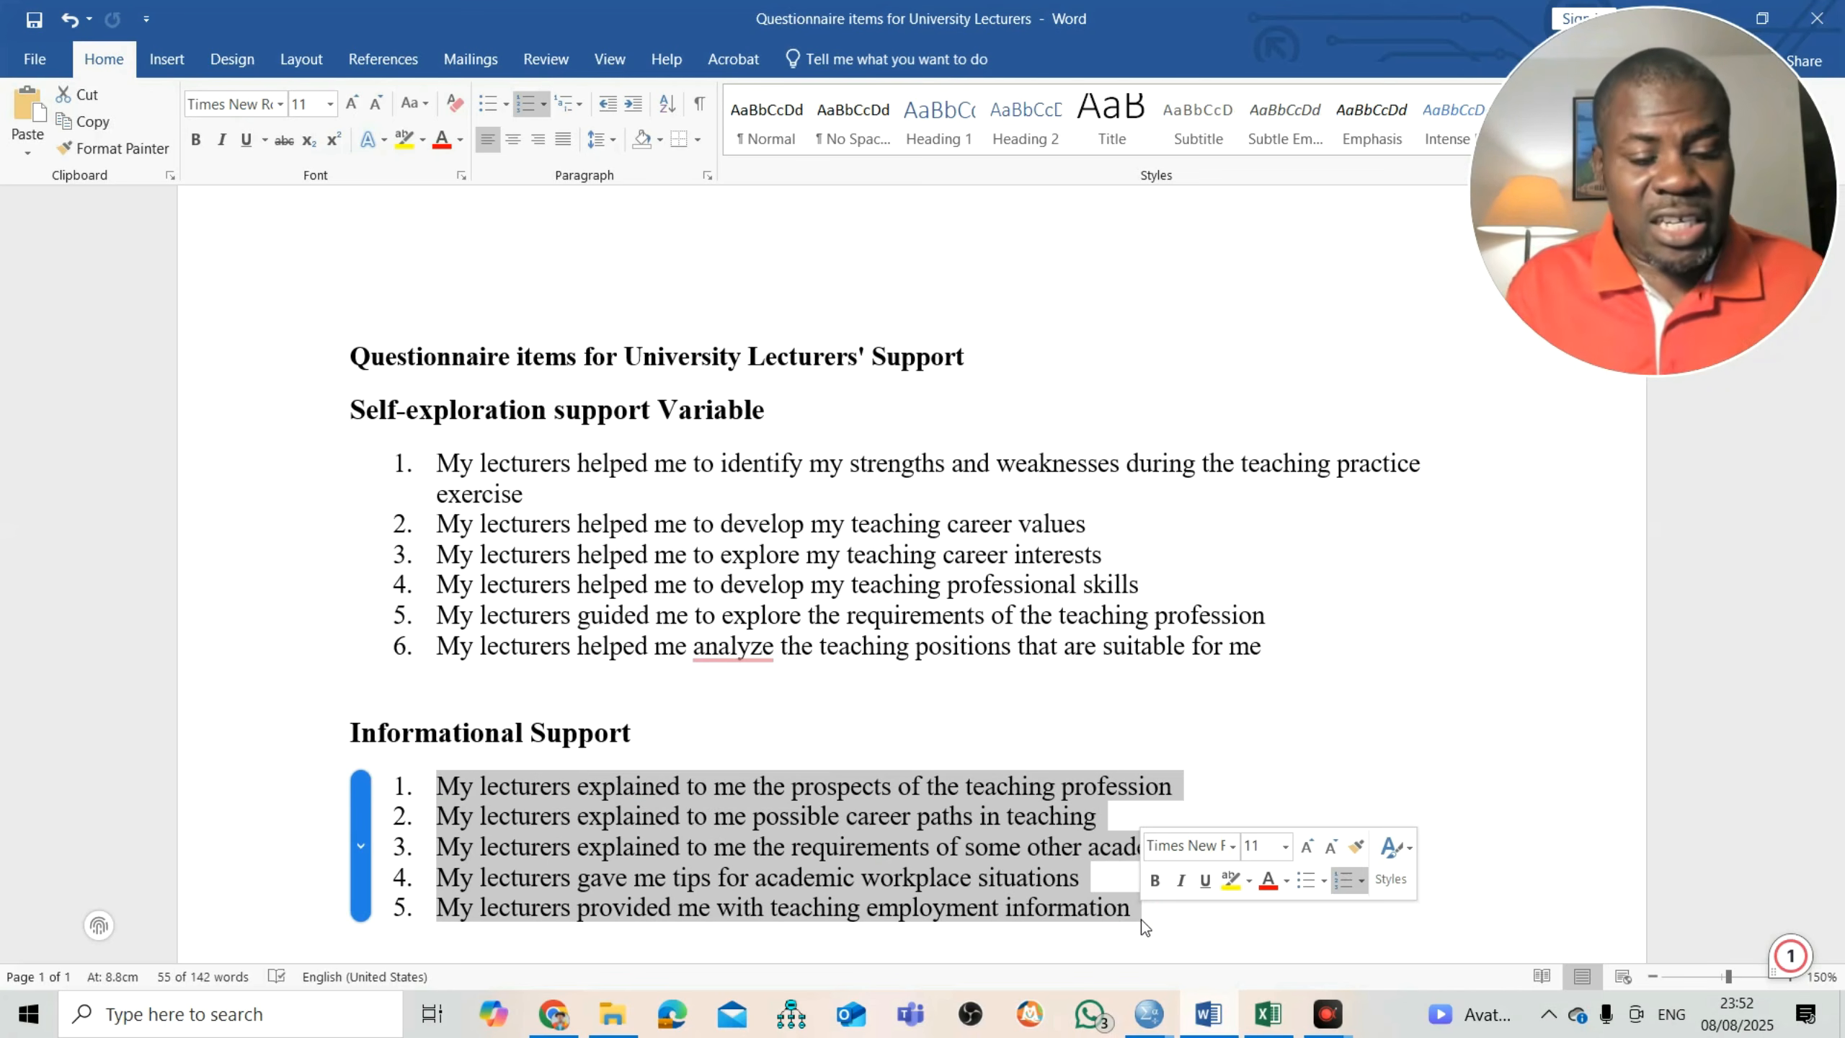
{"action": "left_click", "coordinate": [1142, 921]}
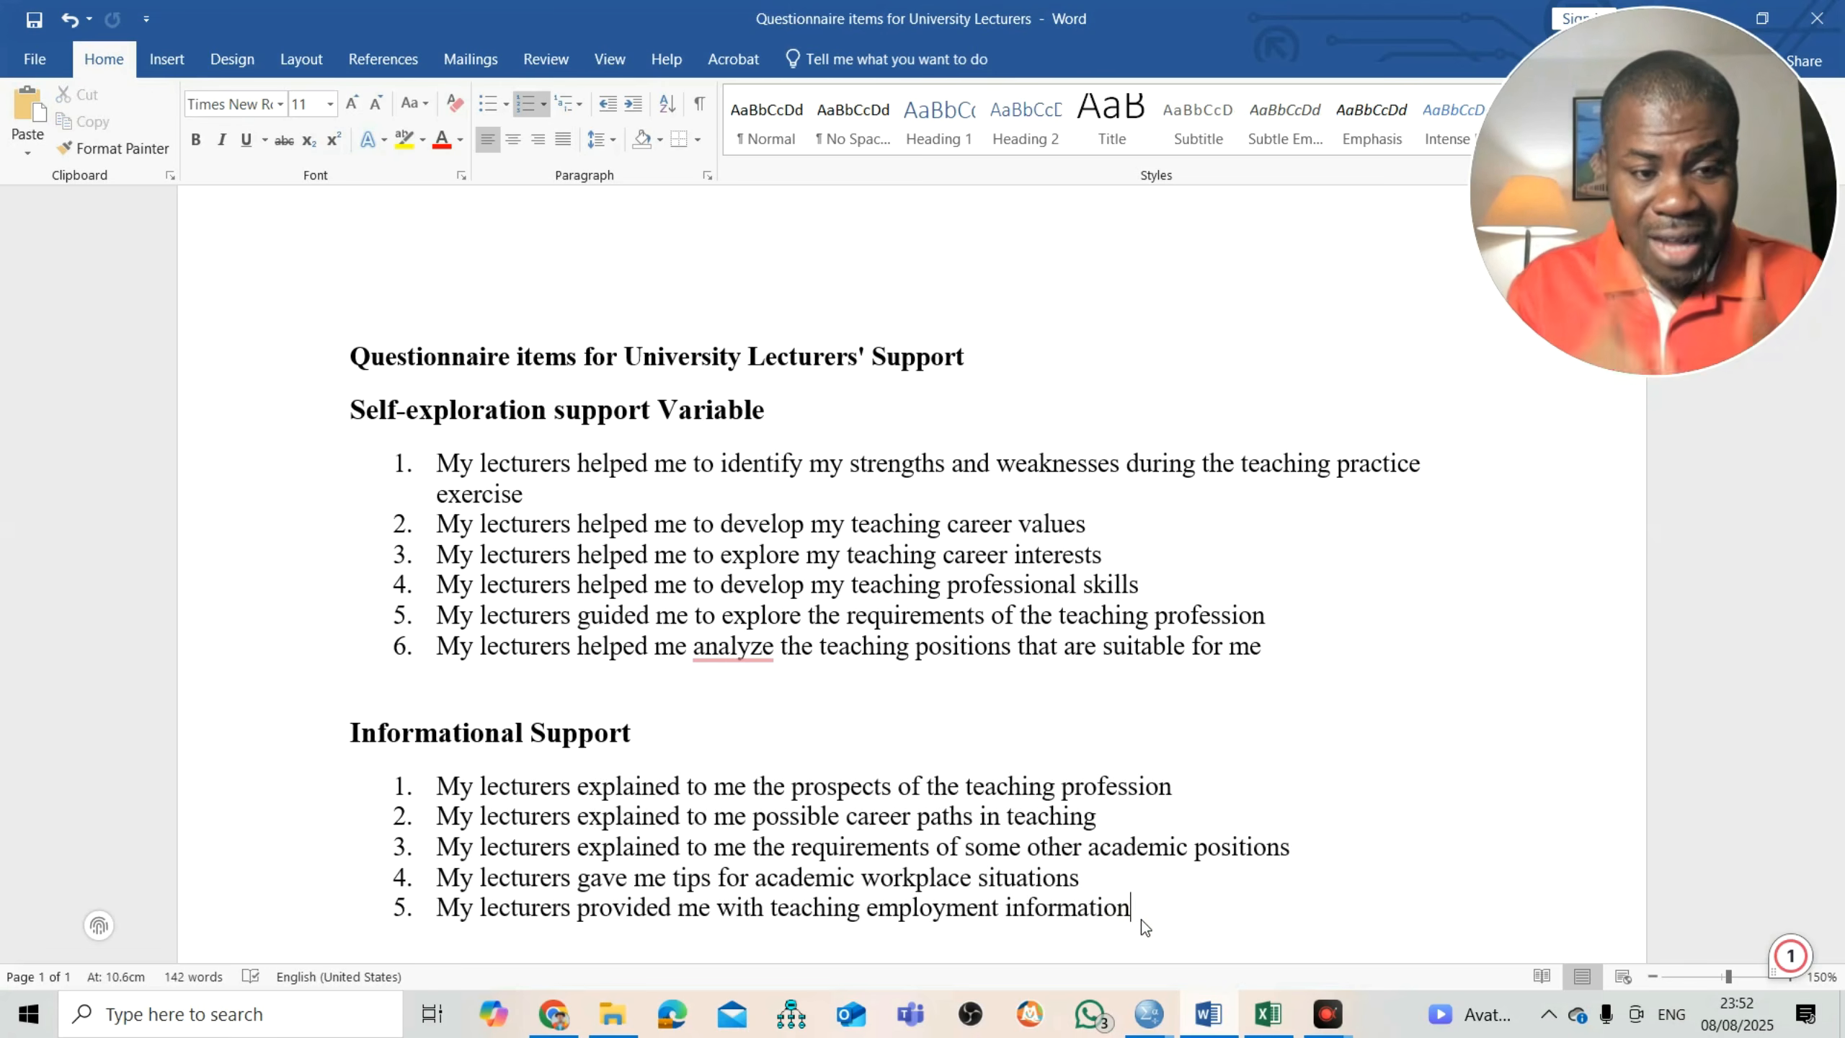
{"action": "left_click", "coordinate": [439, 465]}
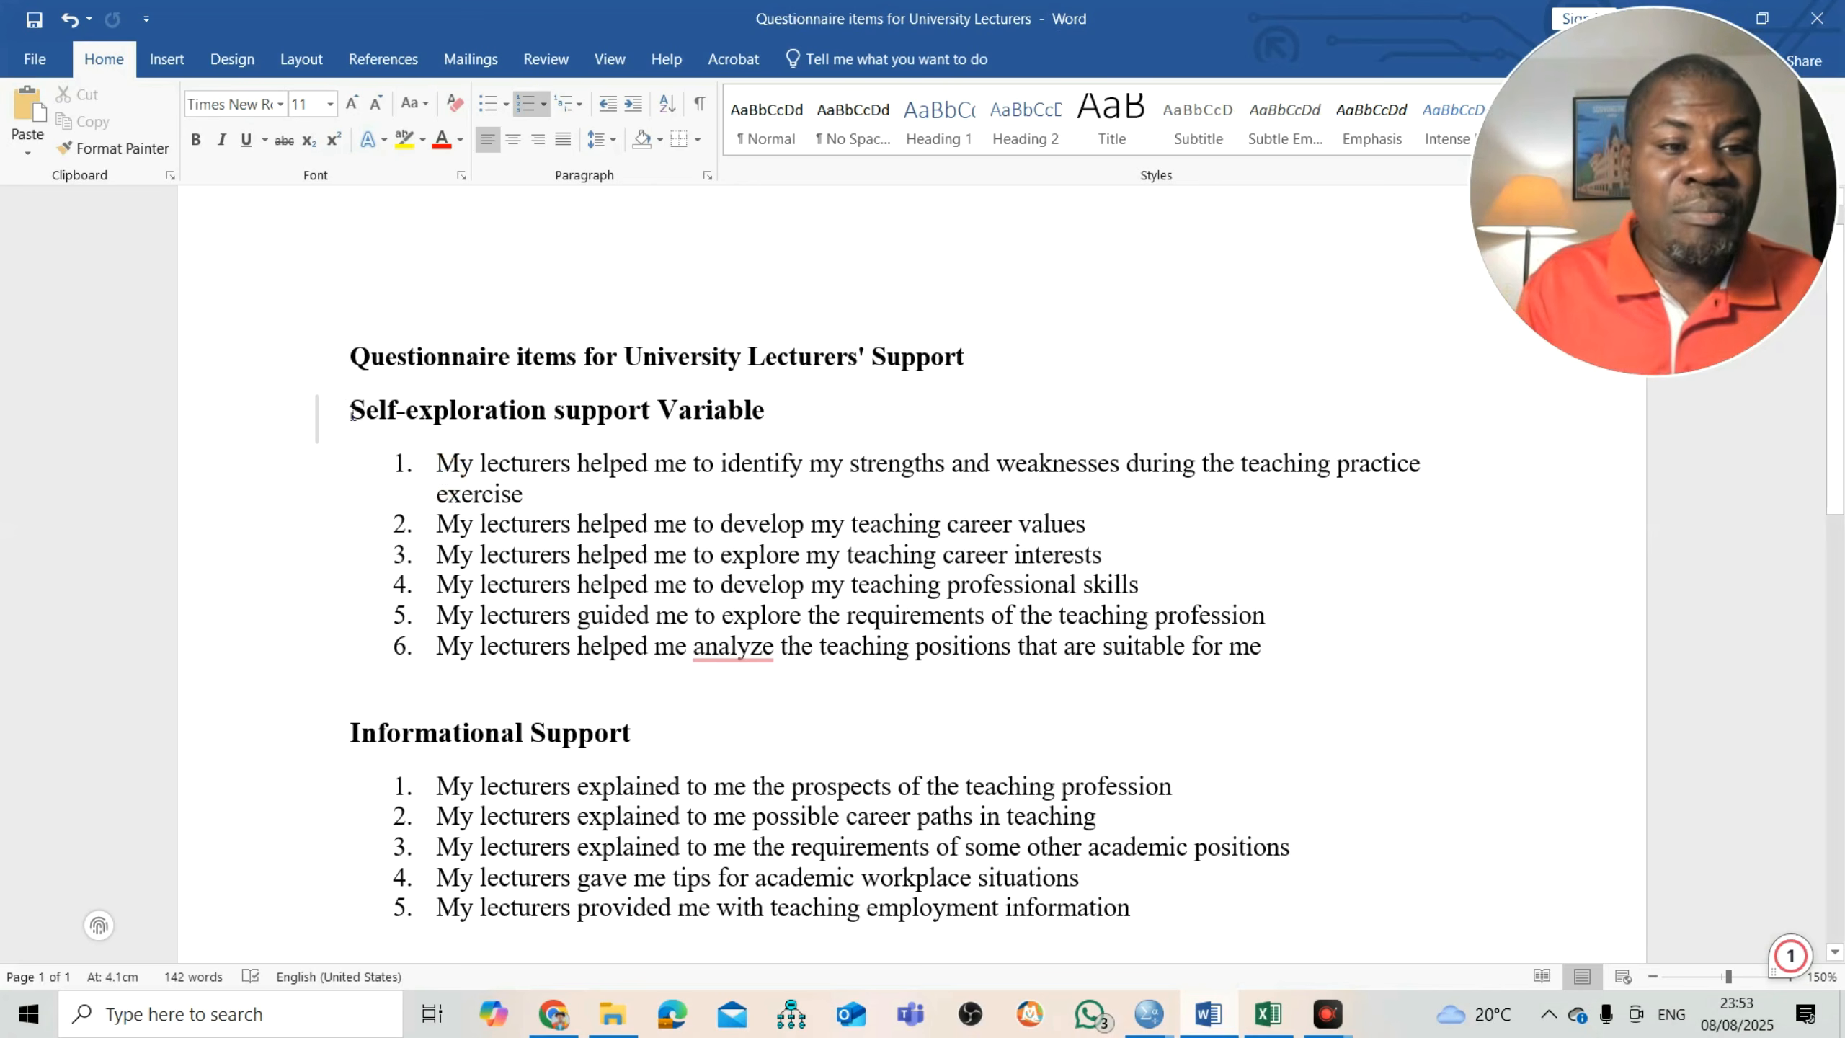
{"action": "left_click_drag", "start_coordinate": [351, 410], "coordinate": [1318, 650]}
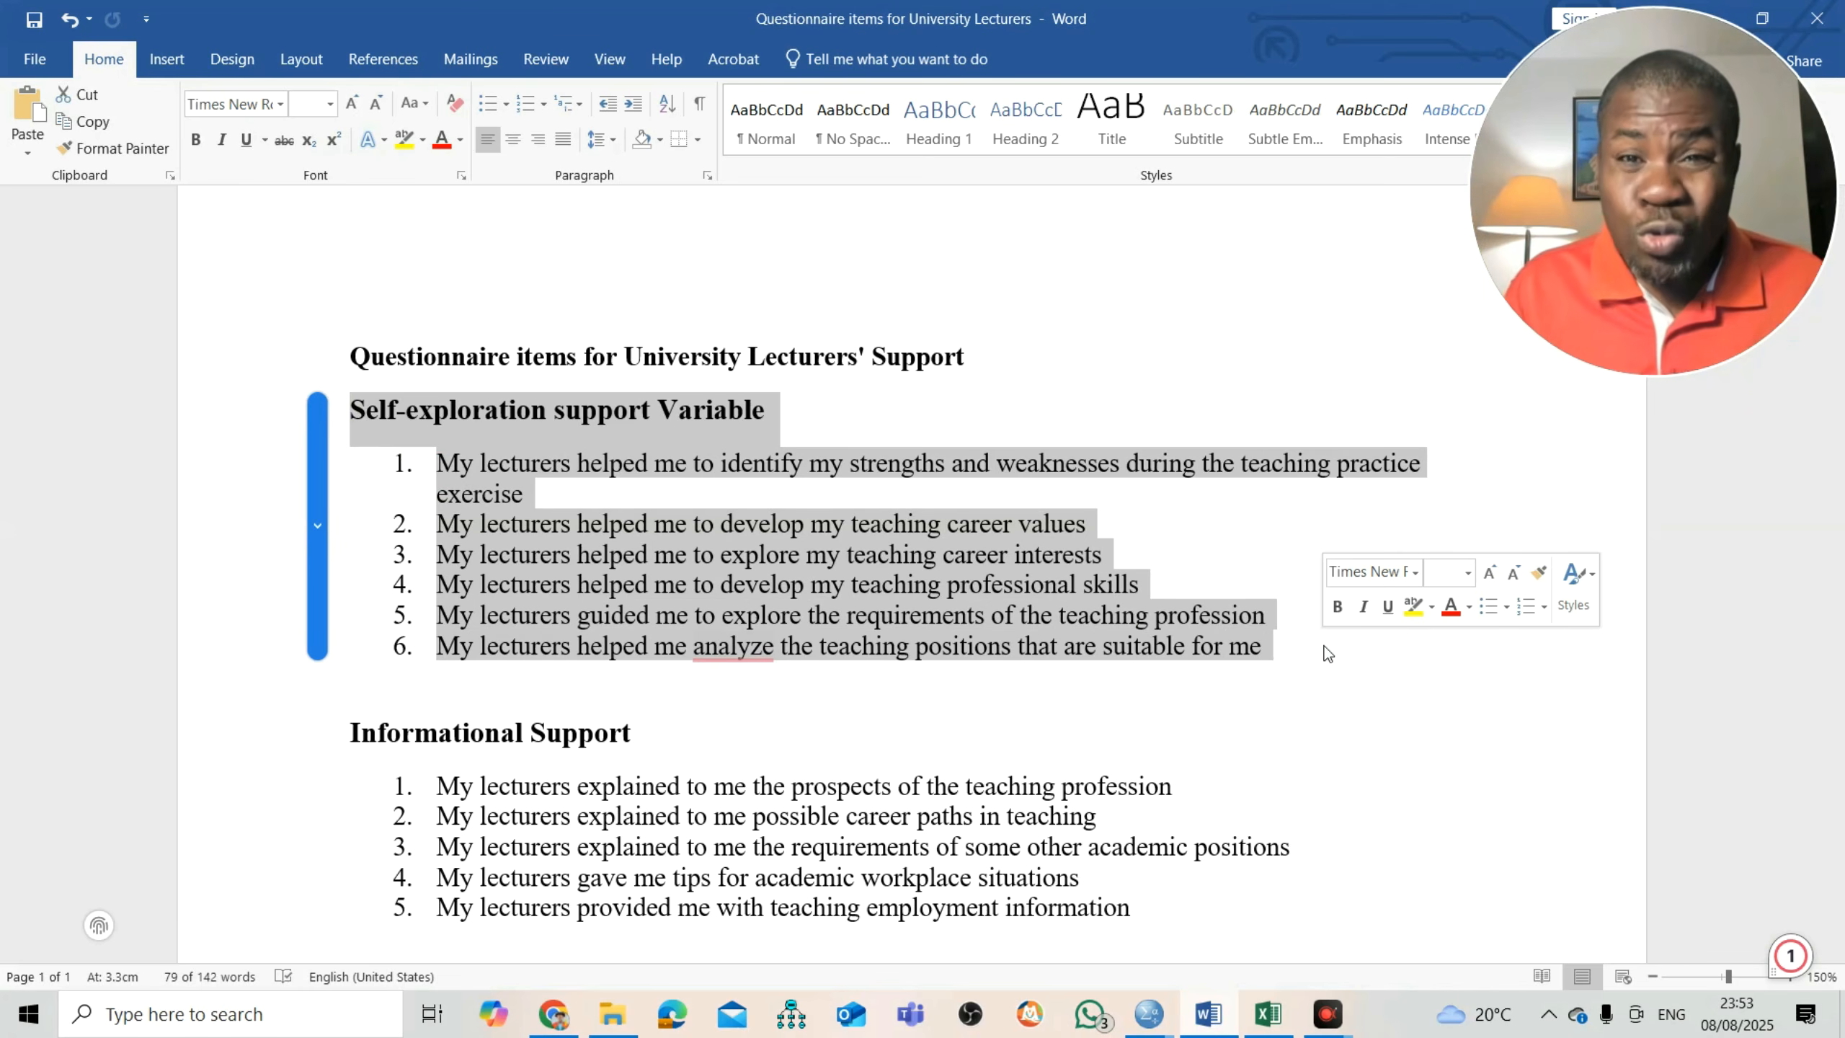
{"action": "left_click", "coordinate": [509, 539]}
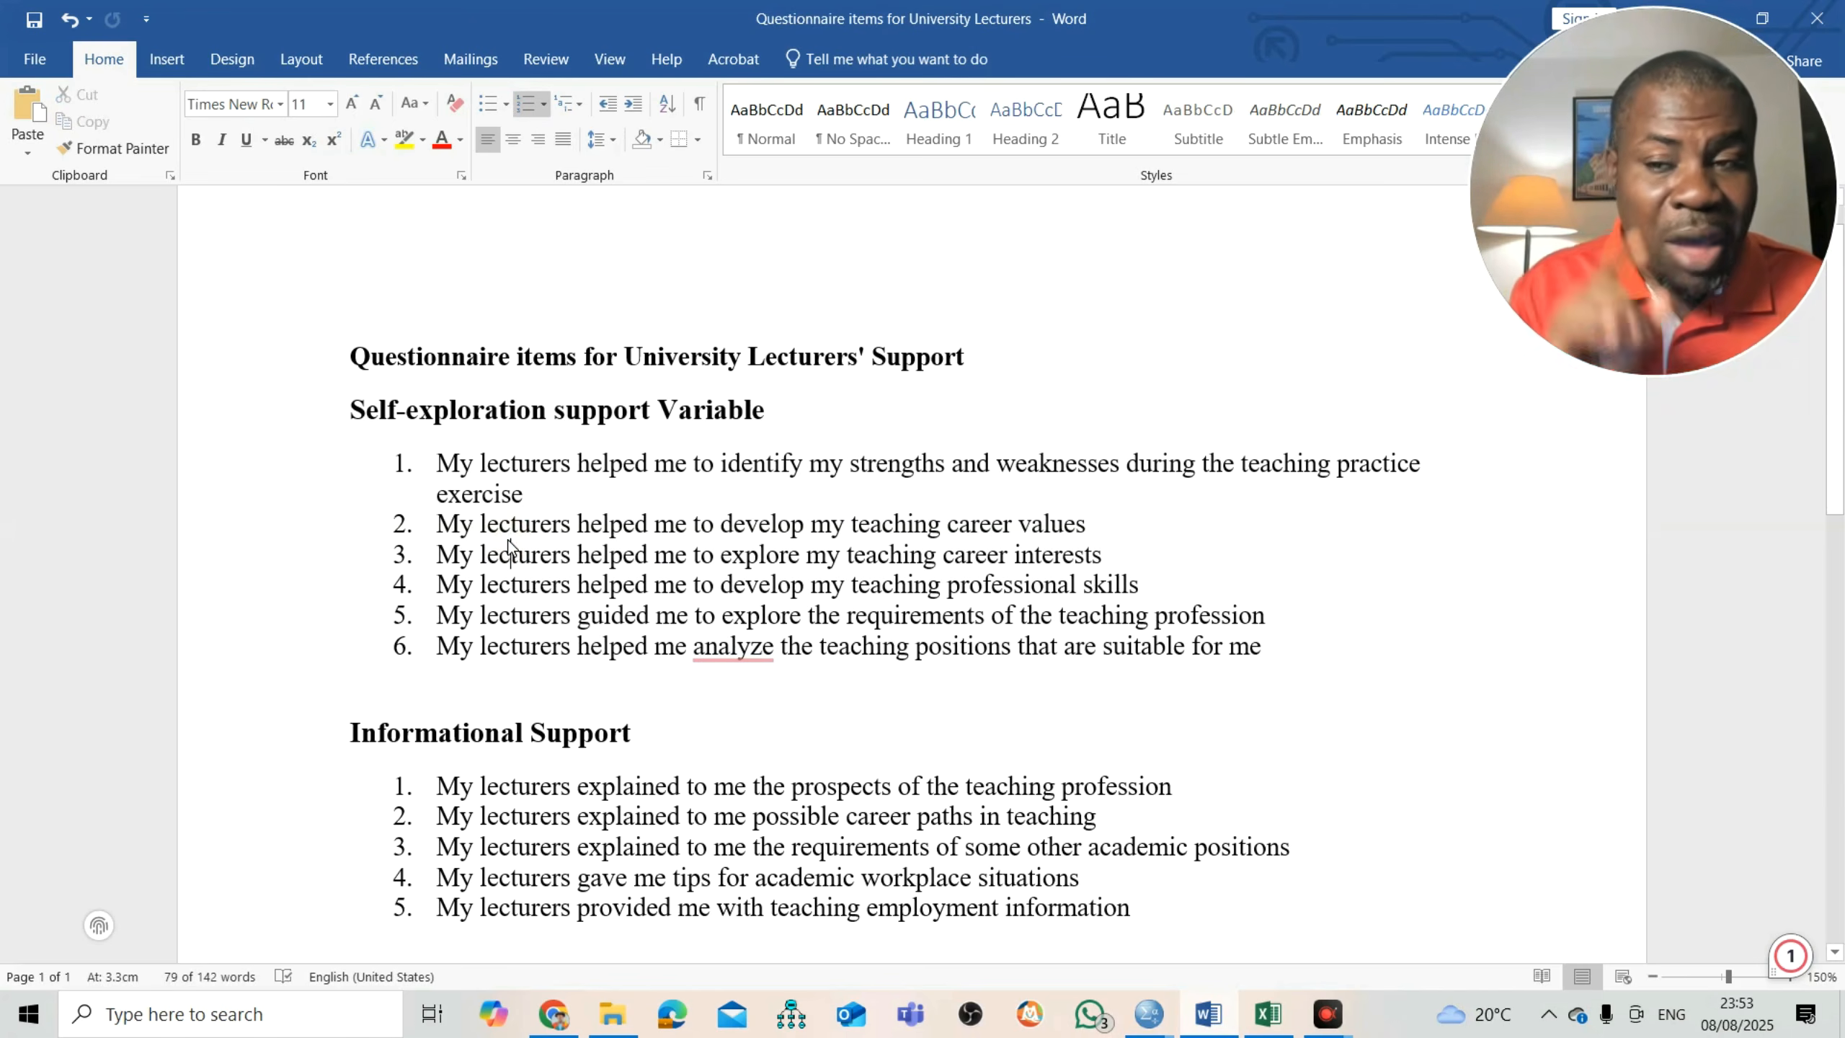
{"action": "left_click_drag", "start_coordinate": [442, 468], "coordinate": [509, 500]}
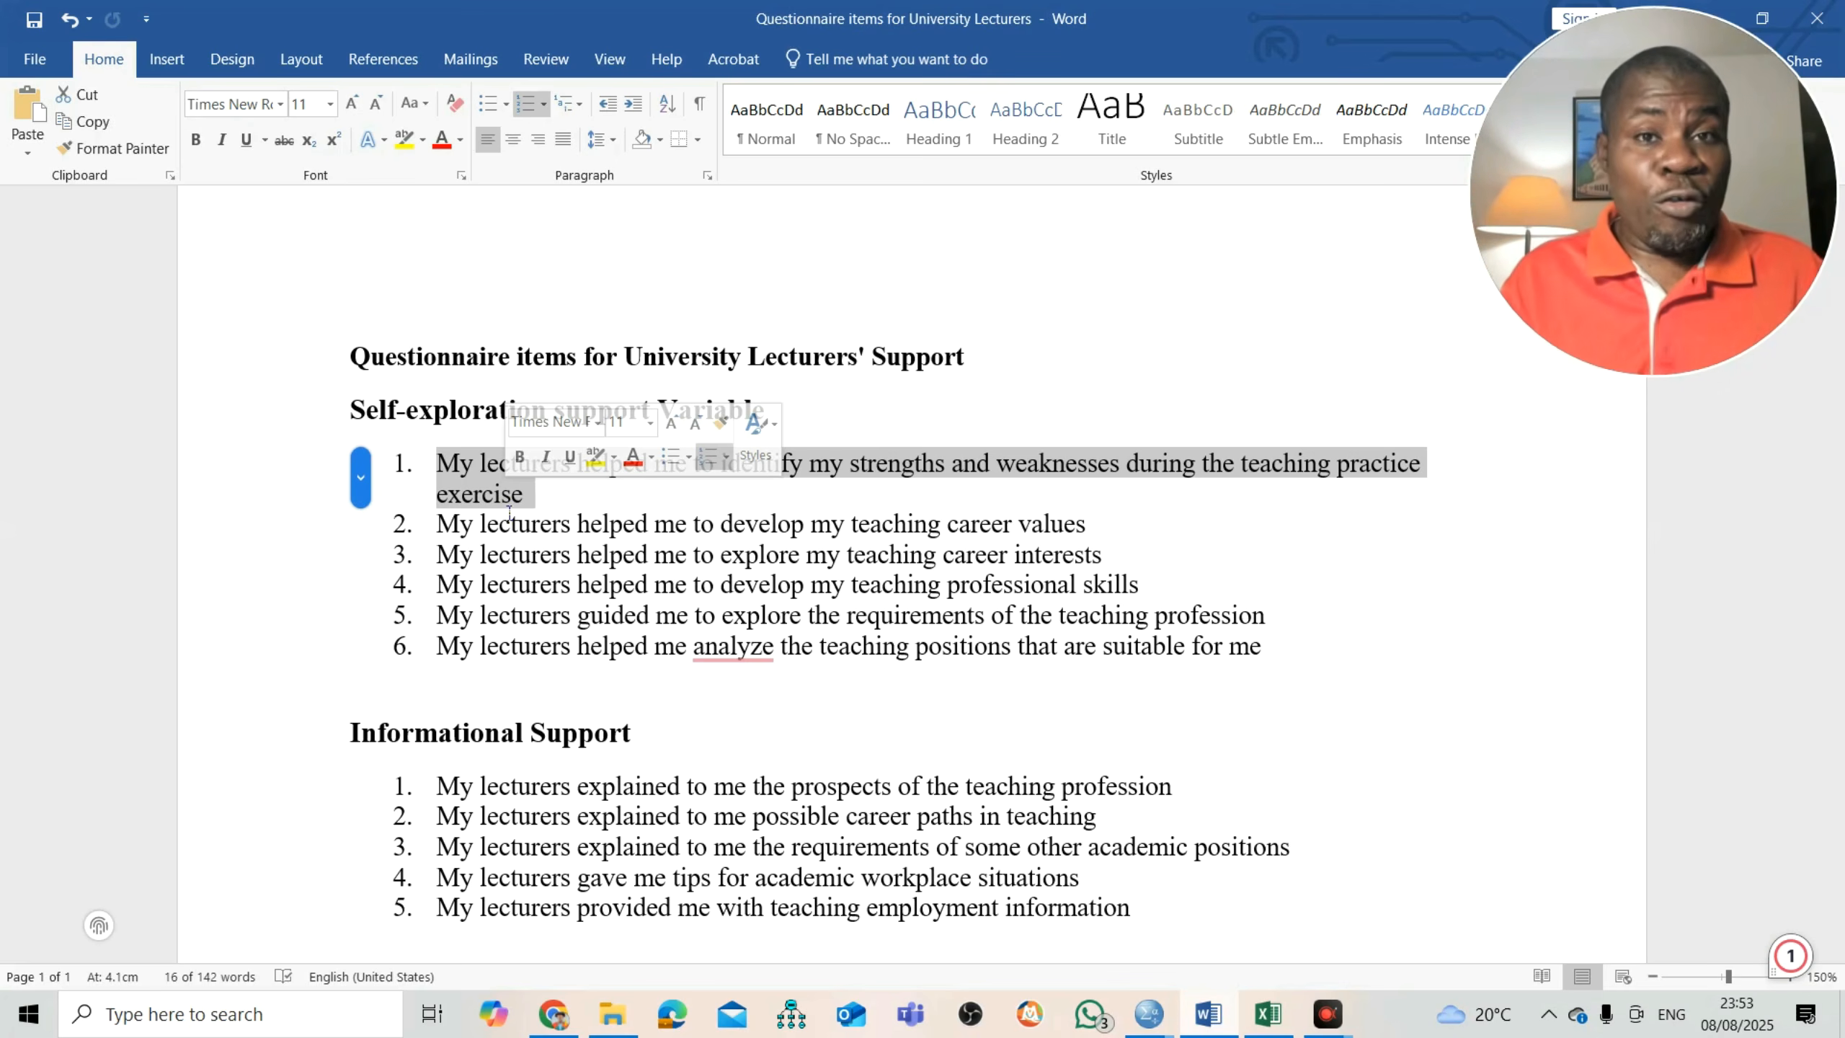
{"action": "left_click", "coordinate": [633, 697]}
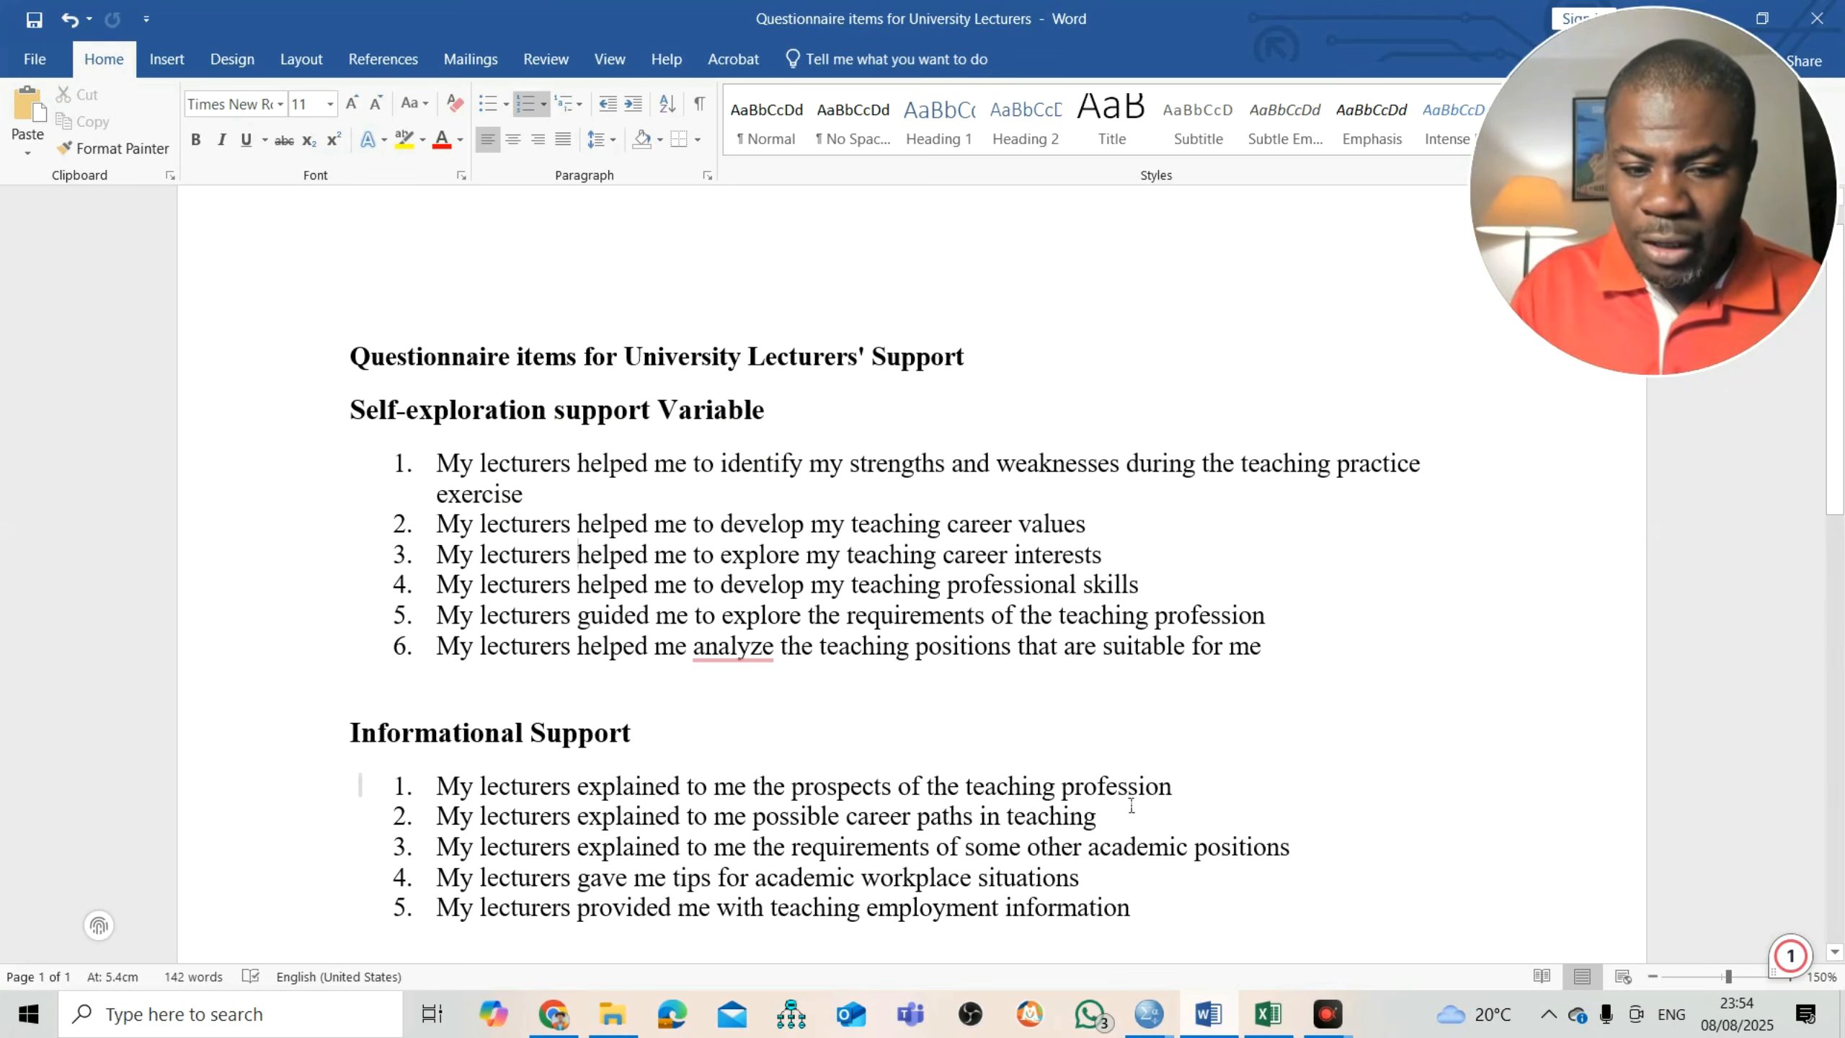
- Compare the question heading in E1 of the Excel workbook with the first Self-exploration support item in the Word questionnaire
{"action": "left_click", "coordinate": [1268, 1014]}
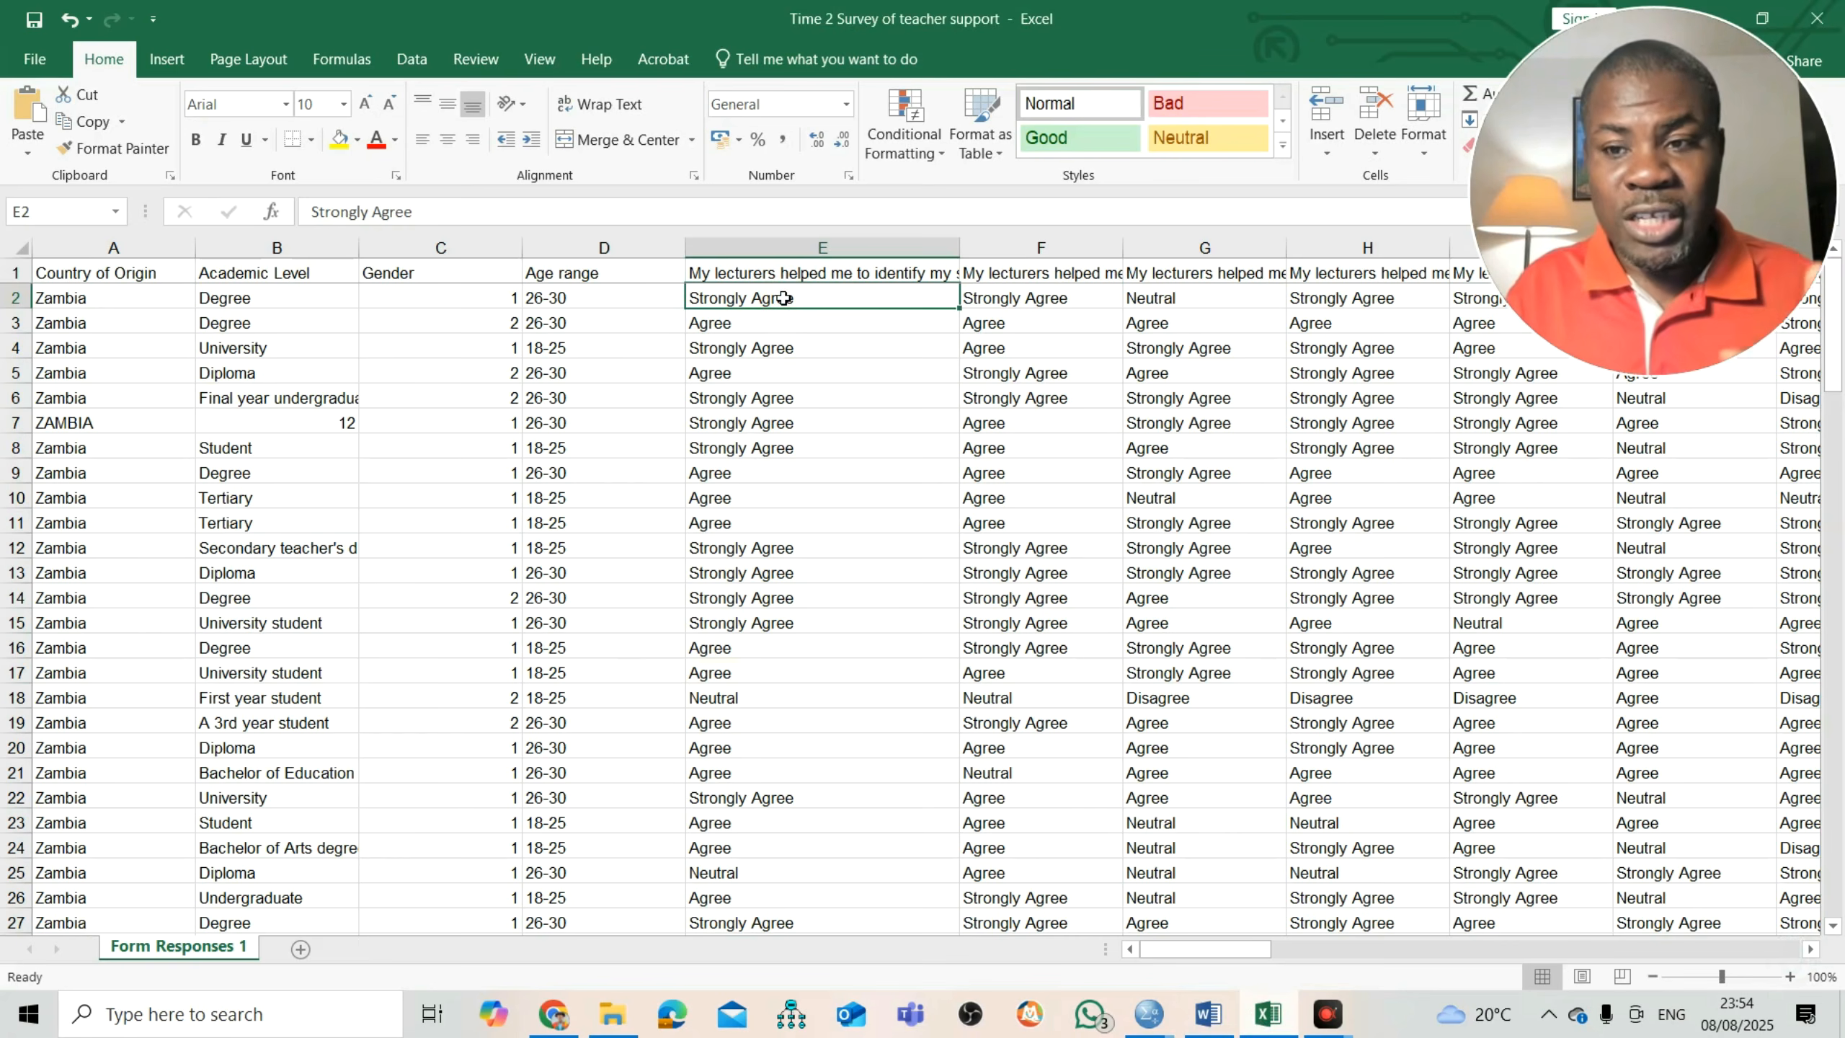
{"action": "left_click", "coordinate": [788, 271]}
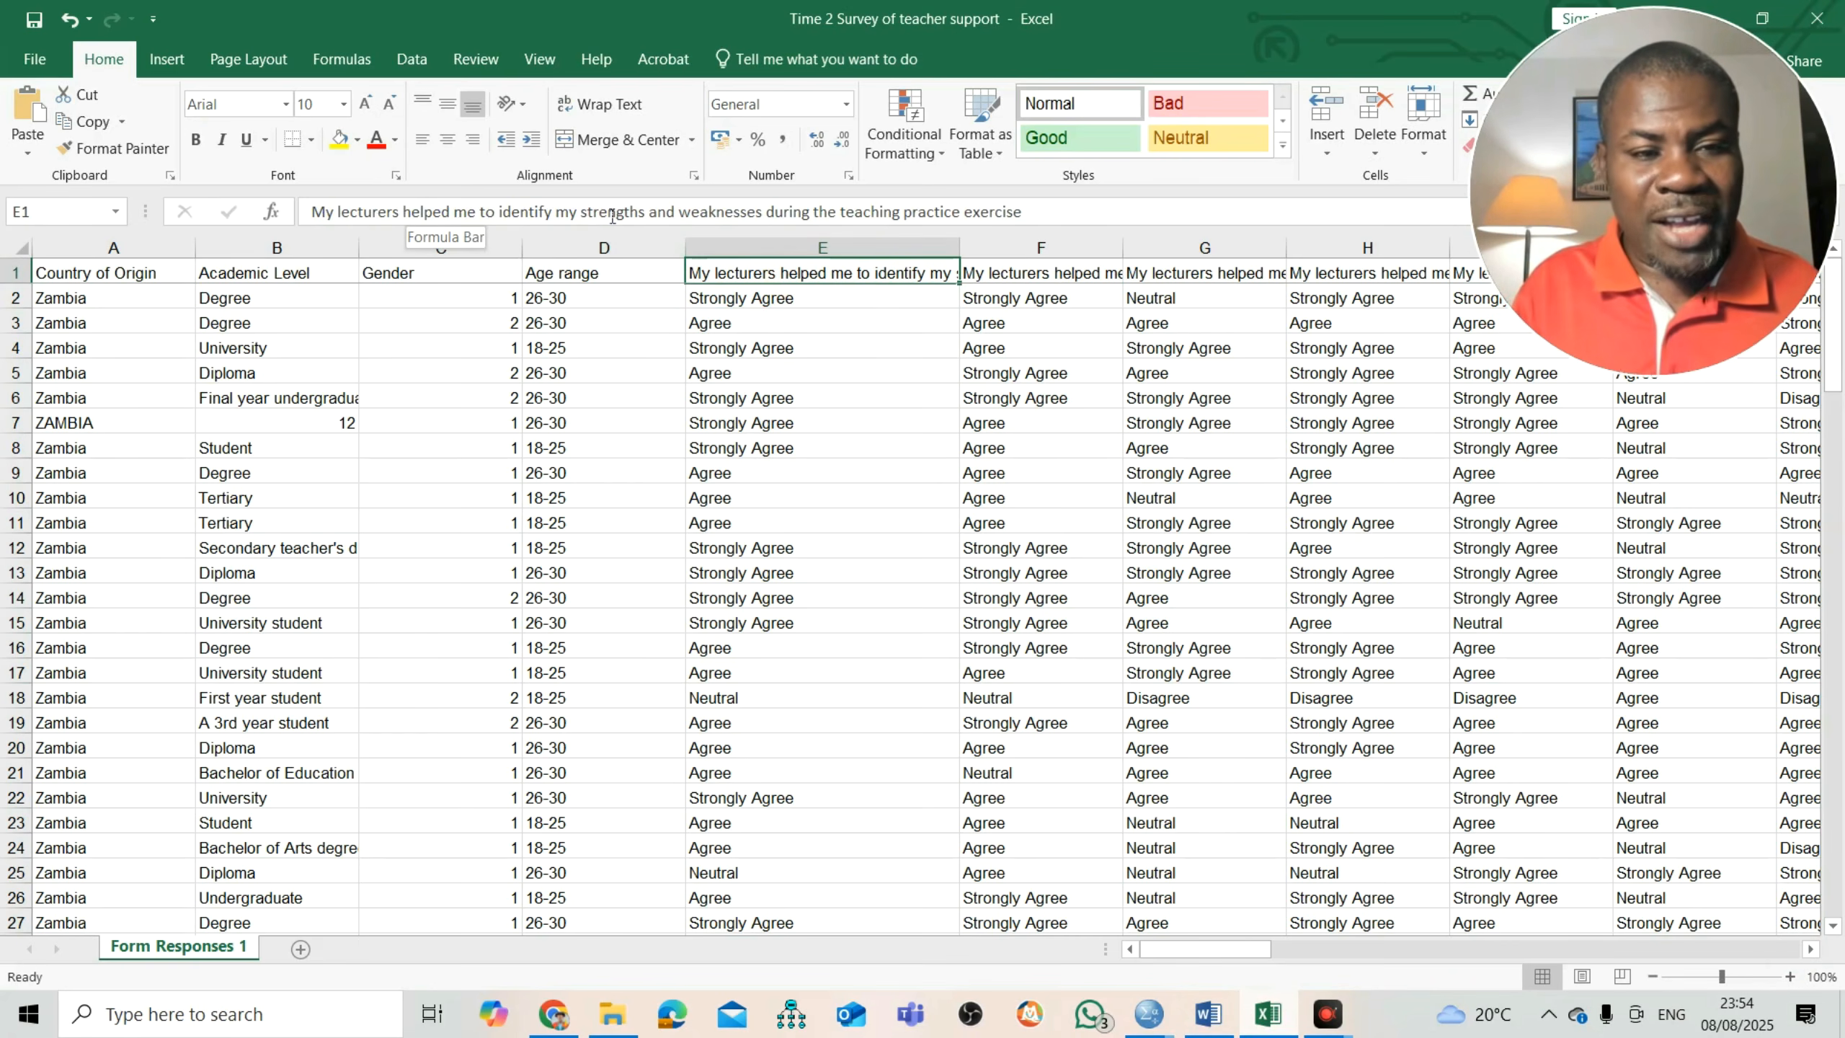
{"action": "left_click", "coordinate": [1208, 1015]}
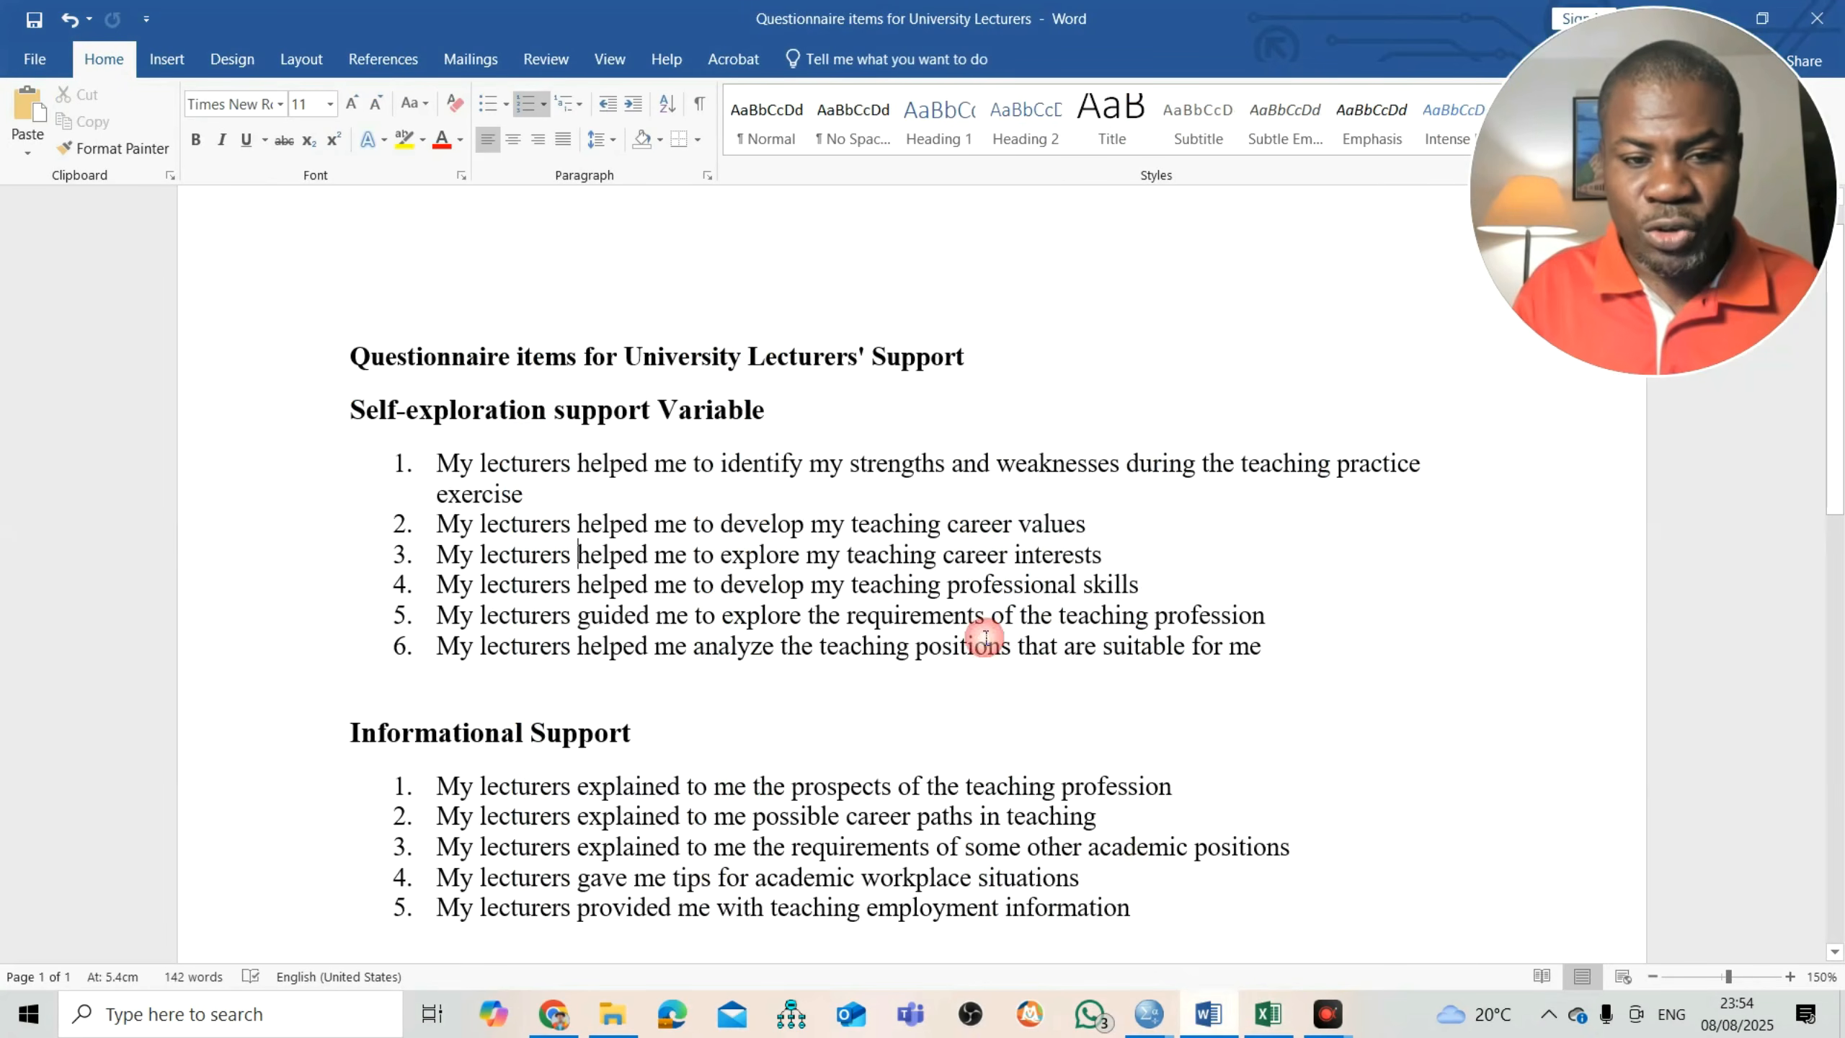
{"action": "triple_click", "coordinate": [733, 480]}
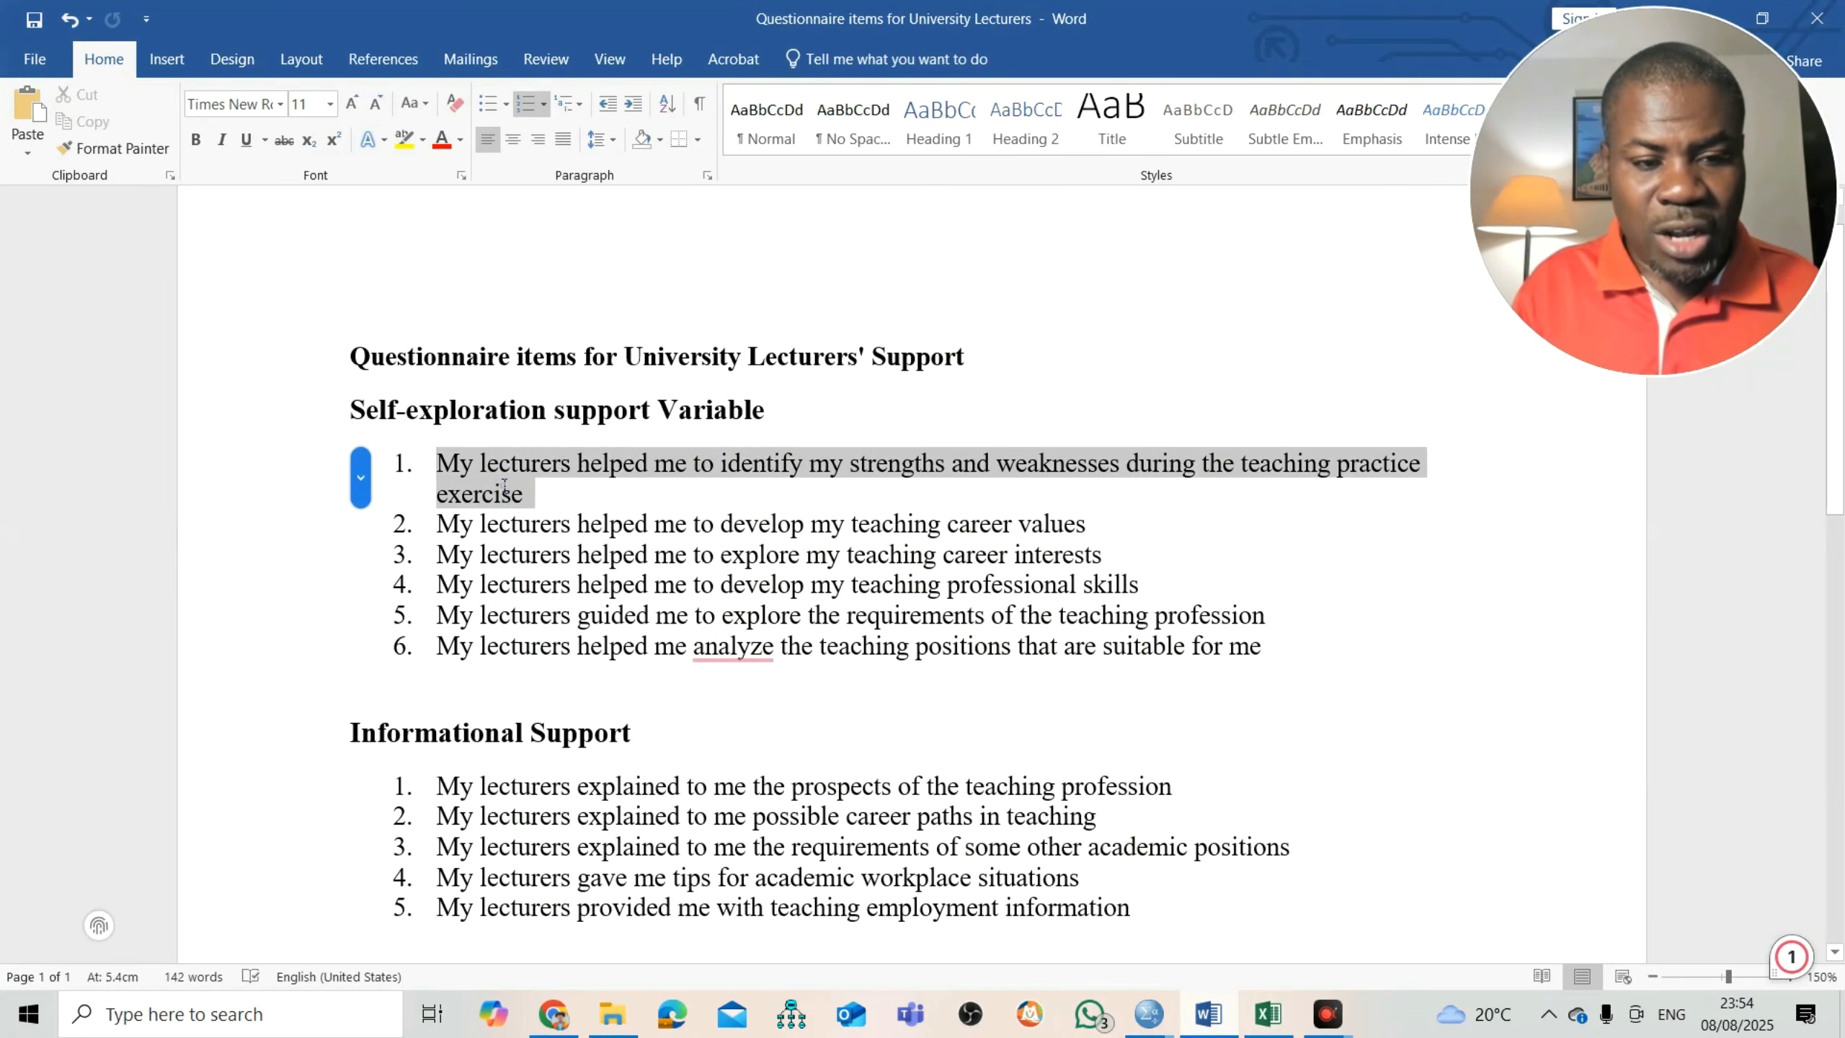
{"action": "left_click", "coordinate": [830, 465]}
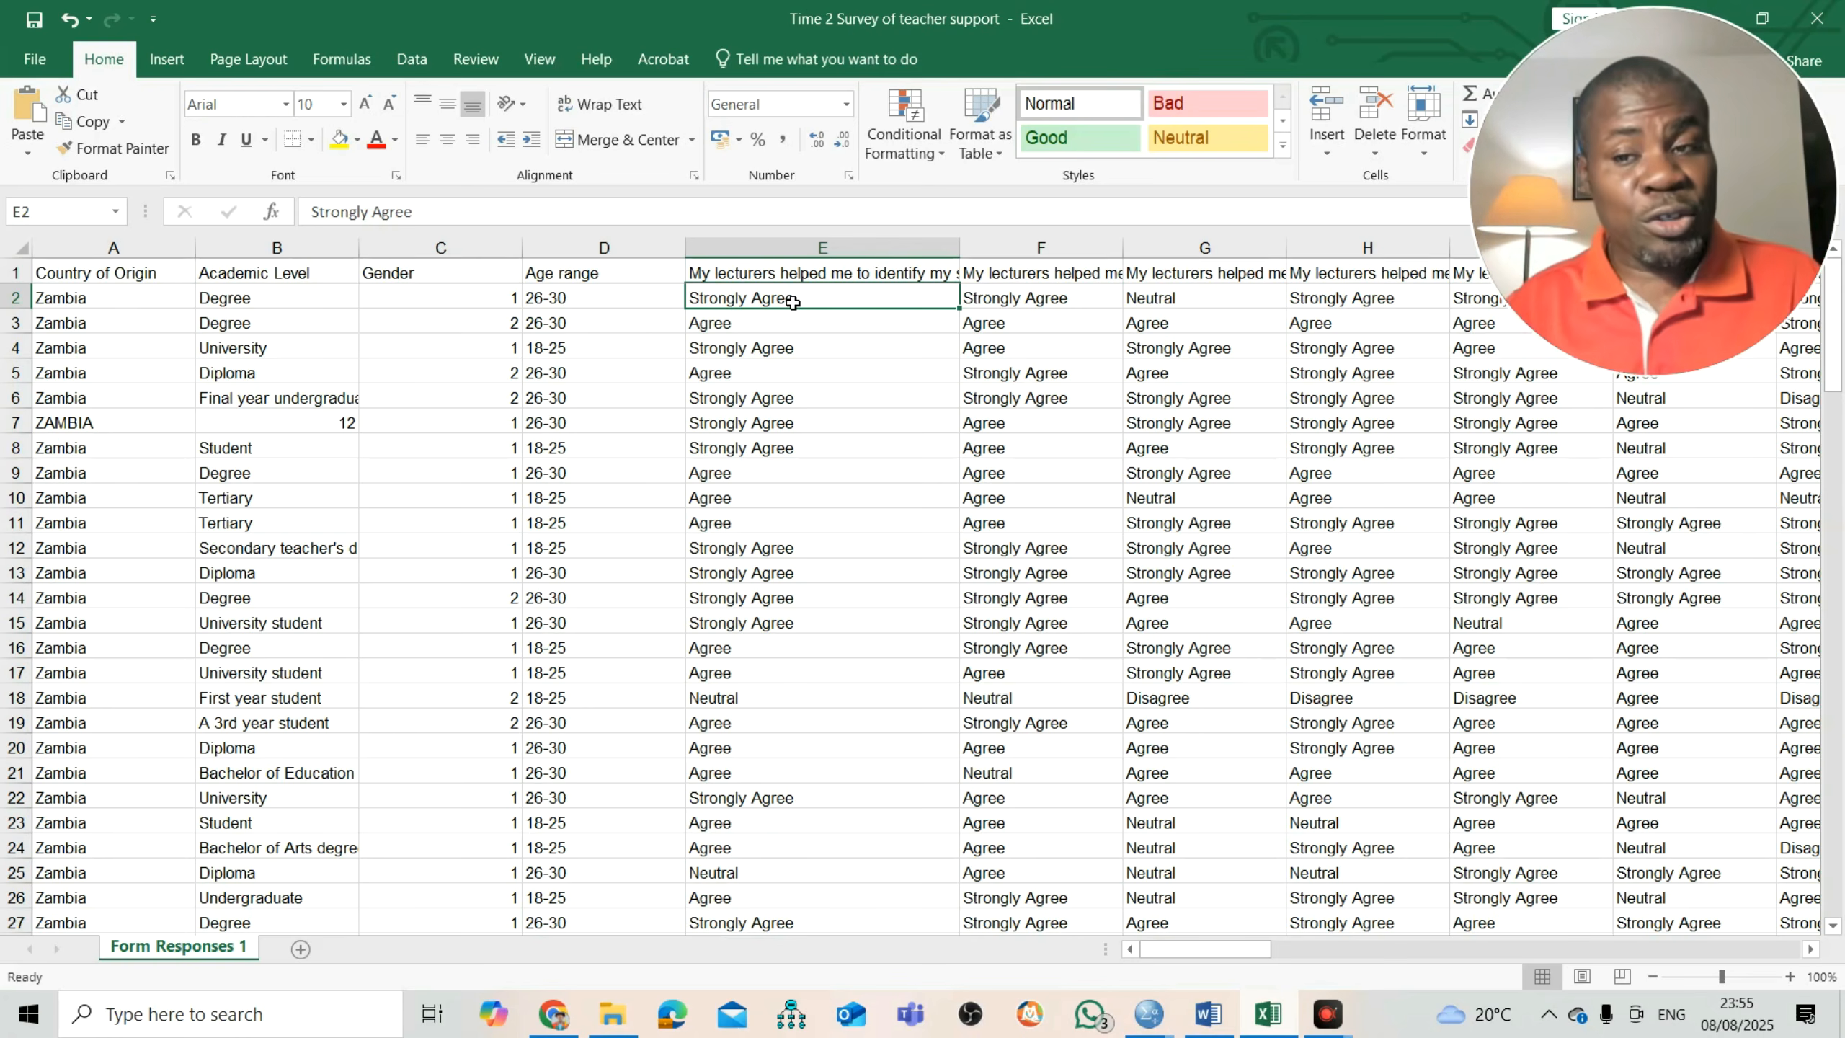
- In the Excel workbook, replace the answer Strongly Agree in E2 with the code 5 and Agree in E3 with the code 4
{"action": "double_click", "coordinate": [789, 302]}
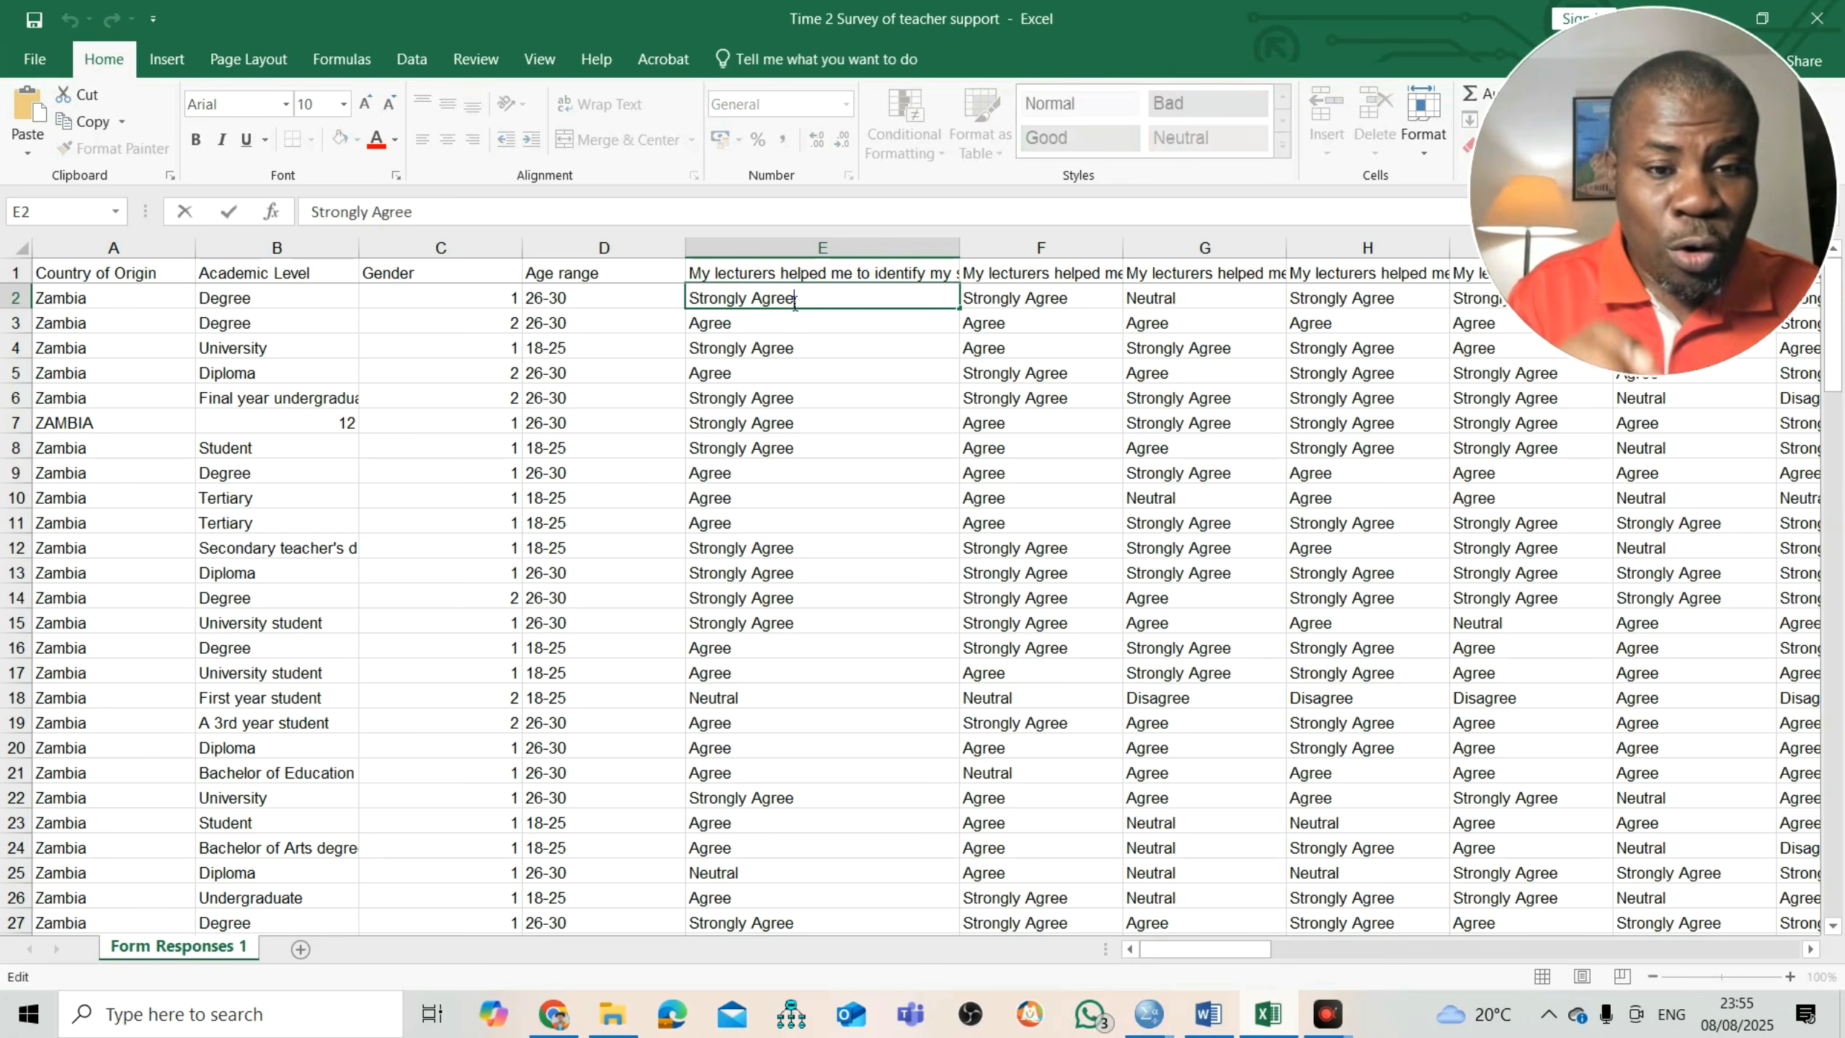
{"action": "left_click", "coordinate": [781, 321]}
{"action": "left_click", "coordinate": [769, 298]}
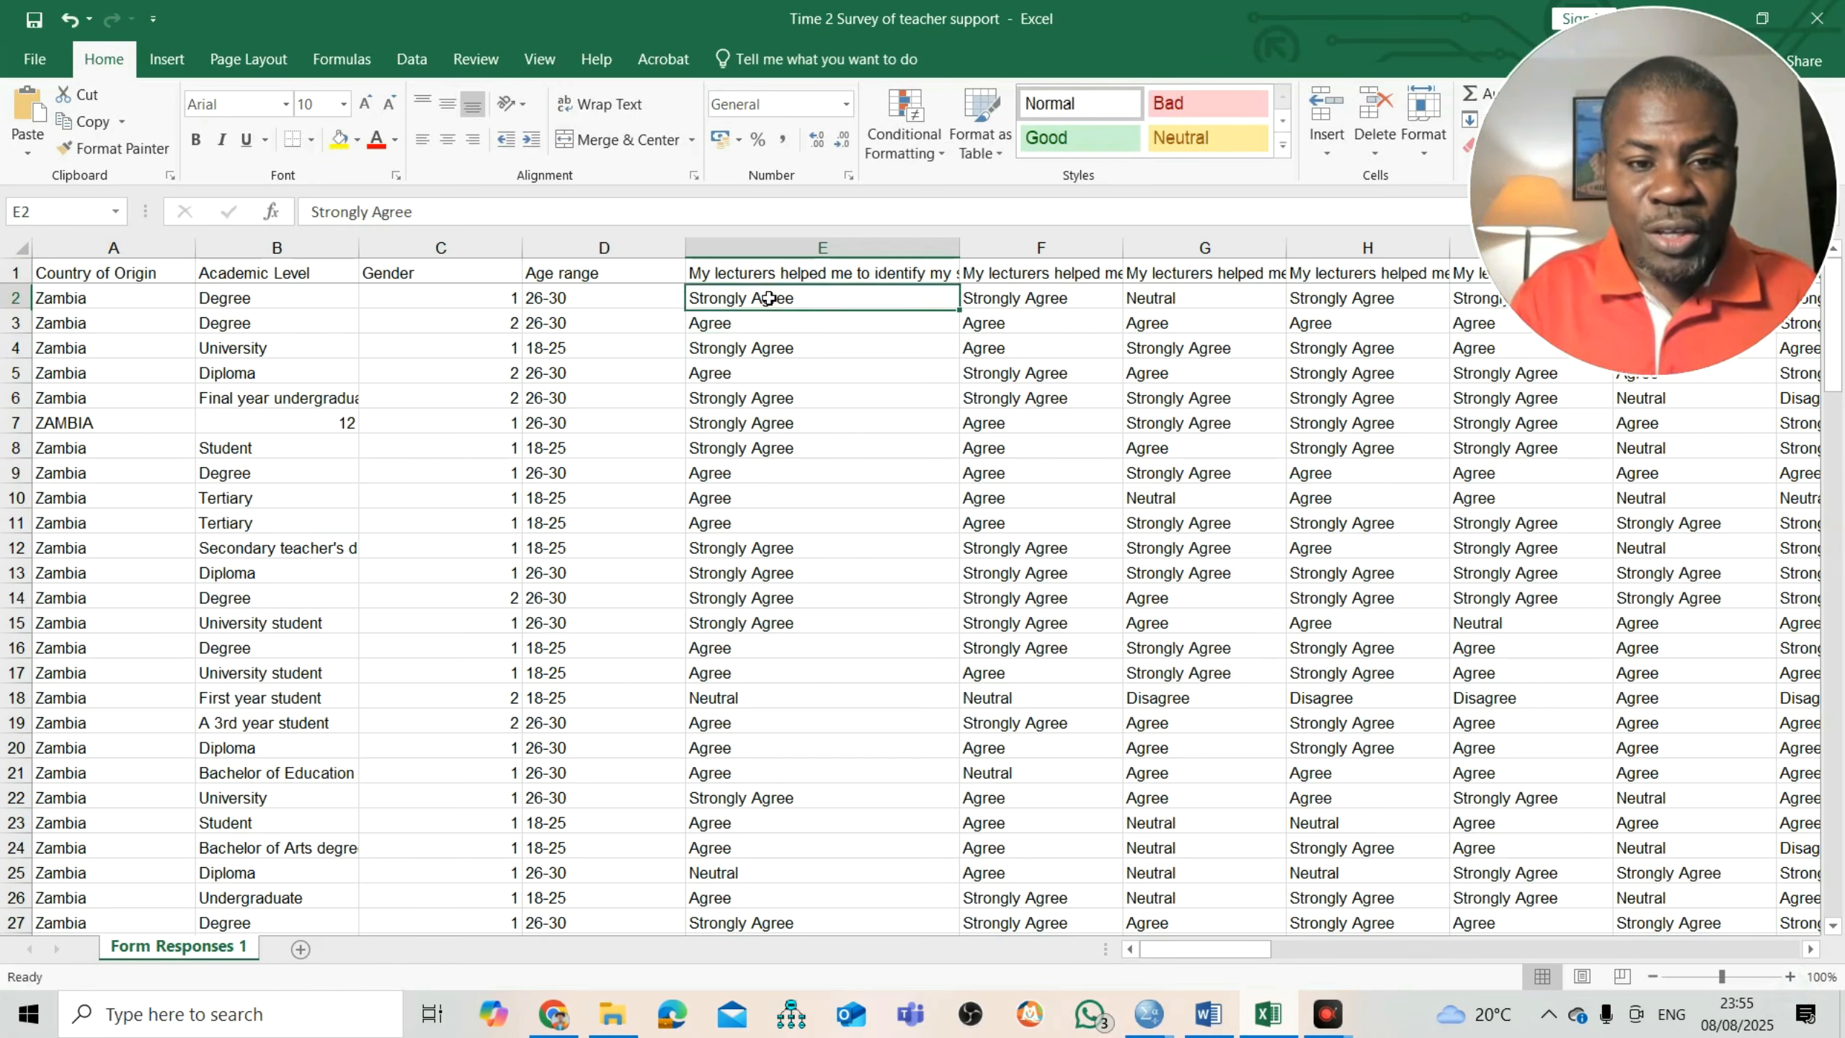
{"action": "type", "text": "5"}
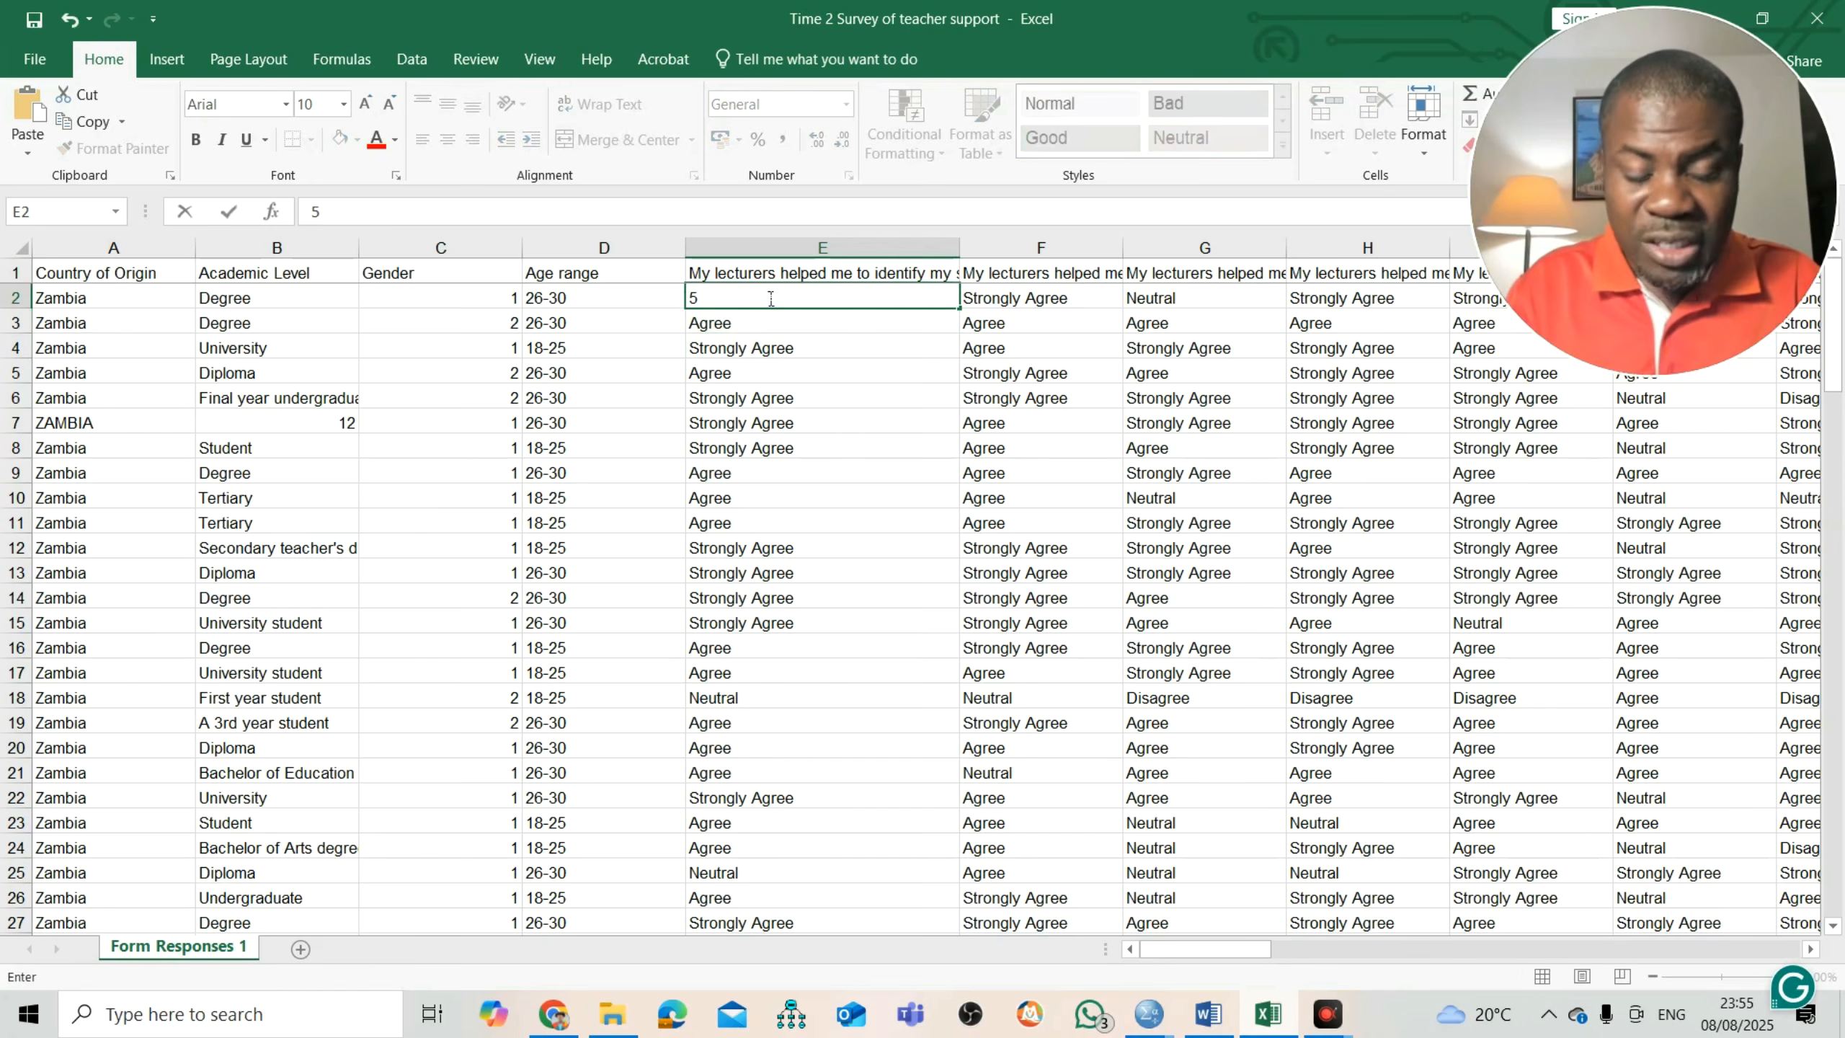
{"action": "key", "text": "Return"}
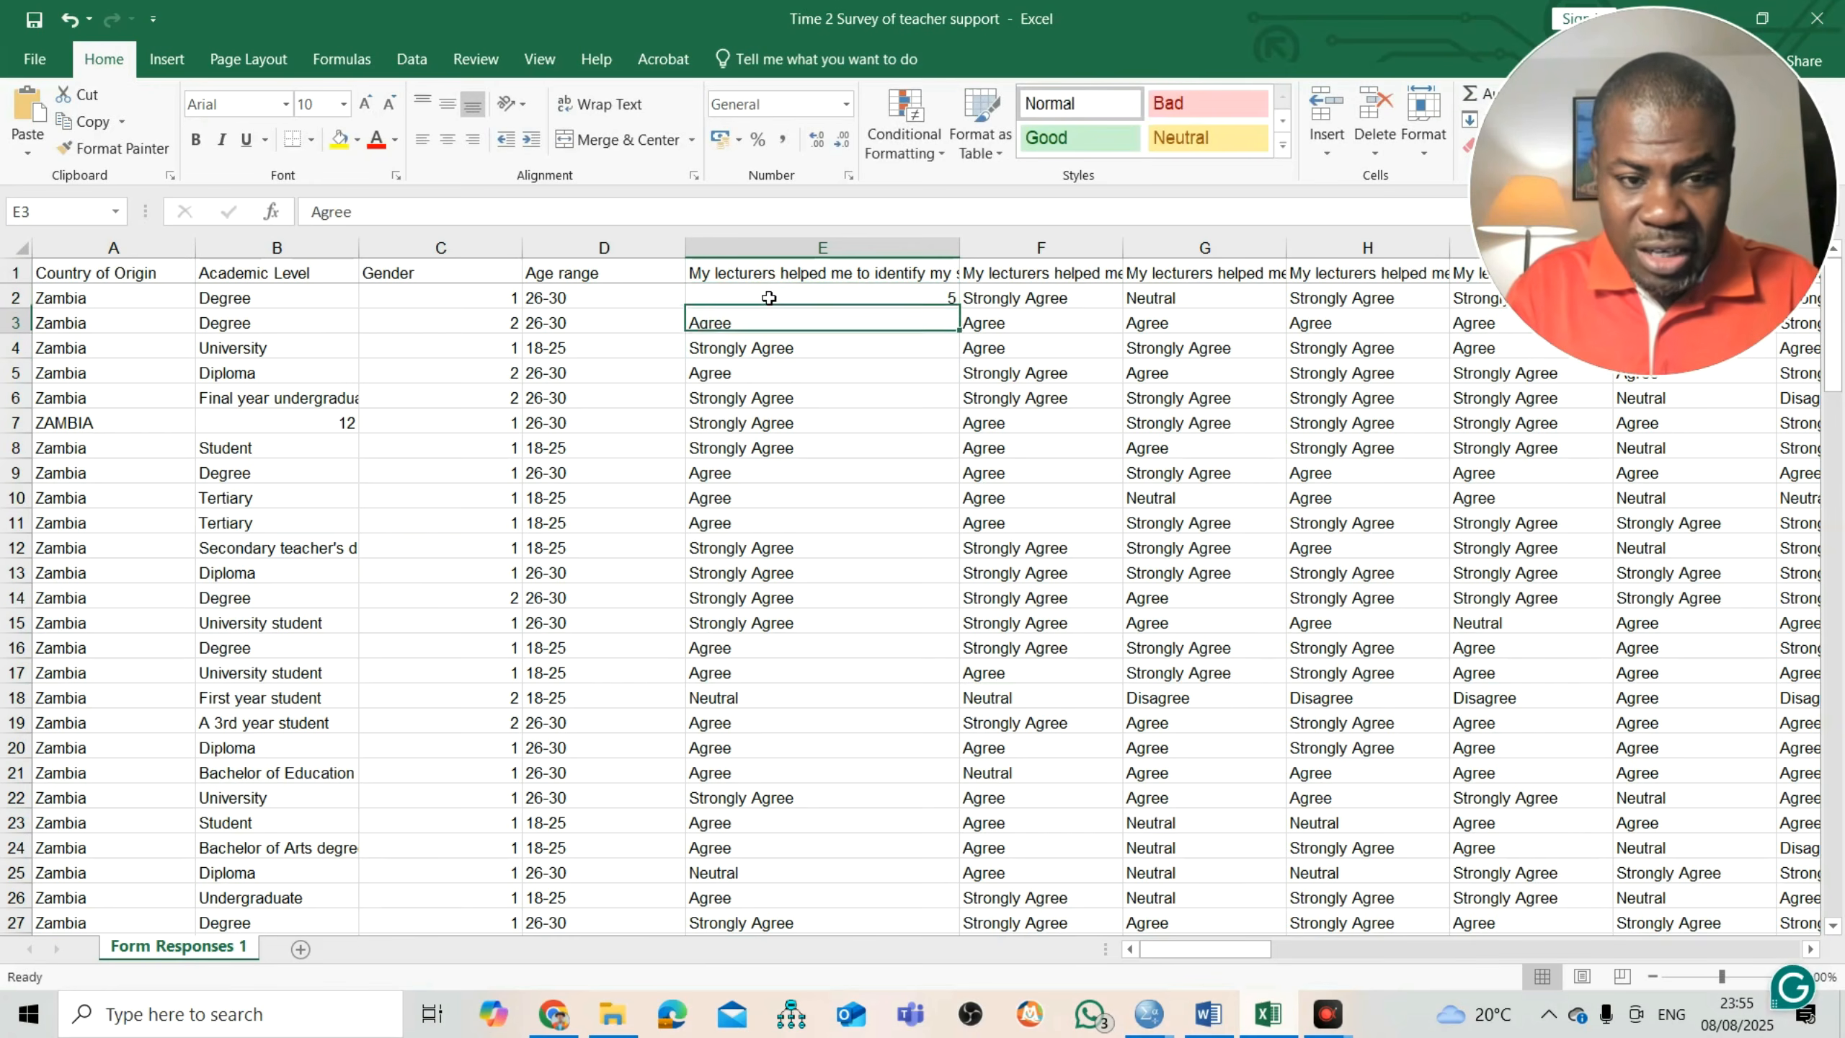
{"action": "type", "text": "4"}
{"action": "key", "text": "Return"}
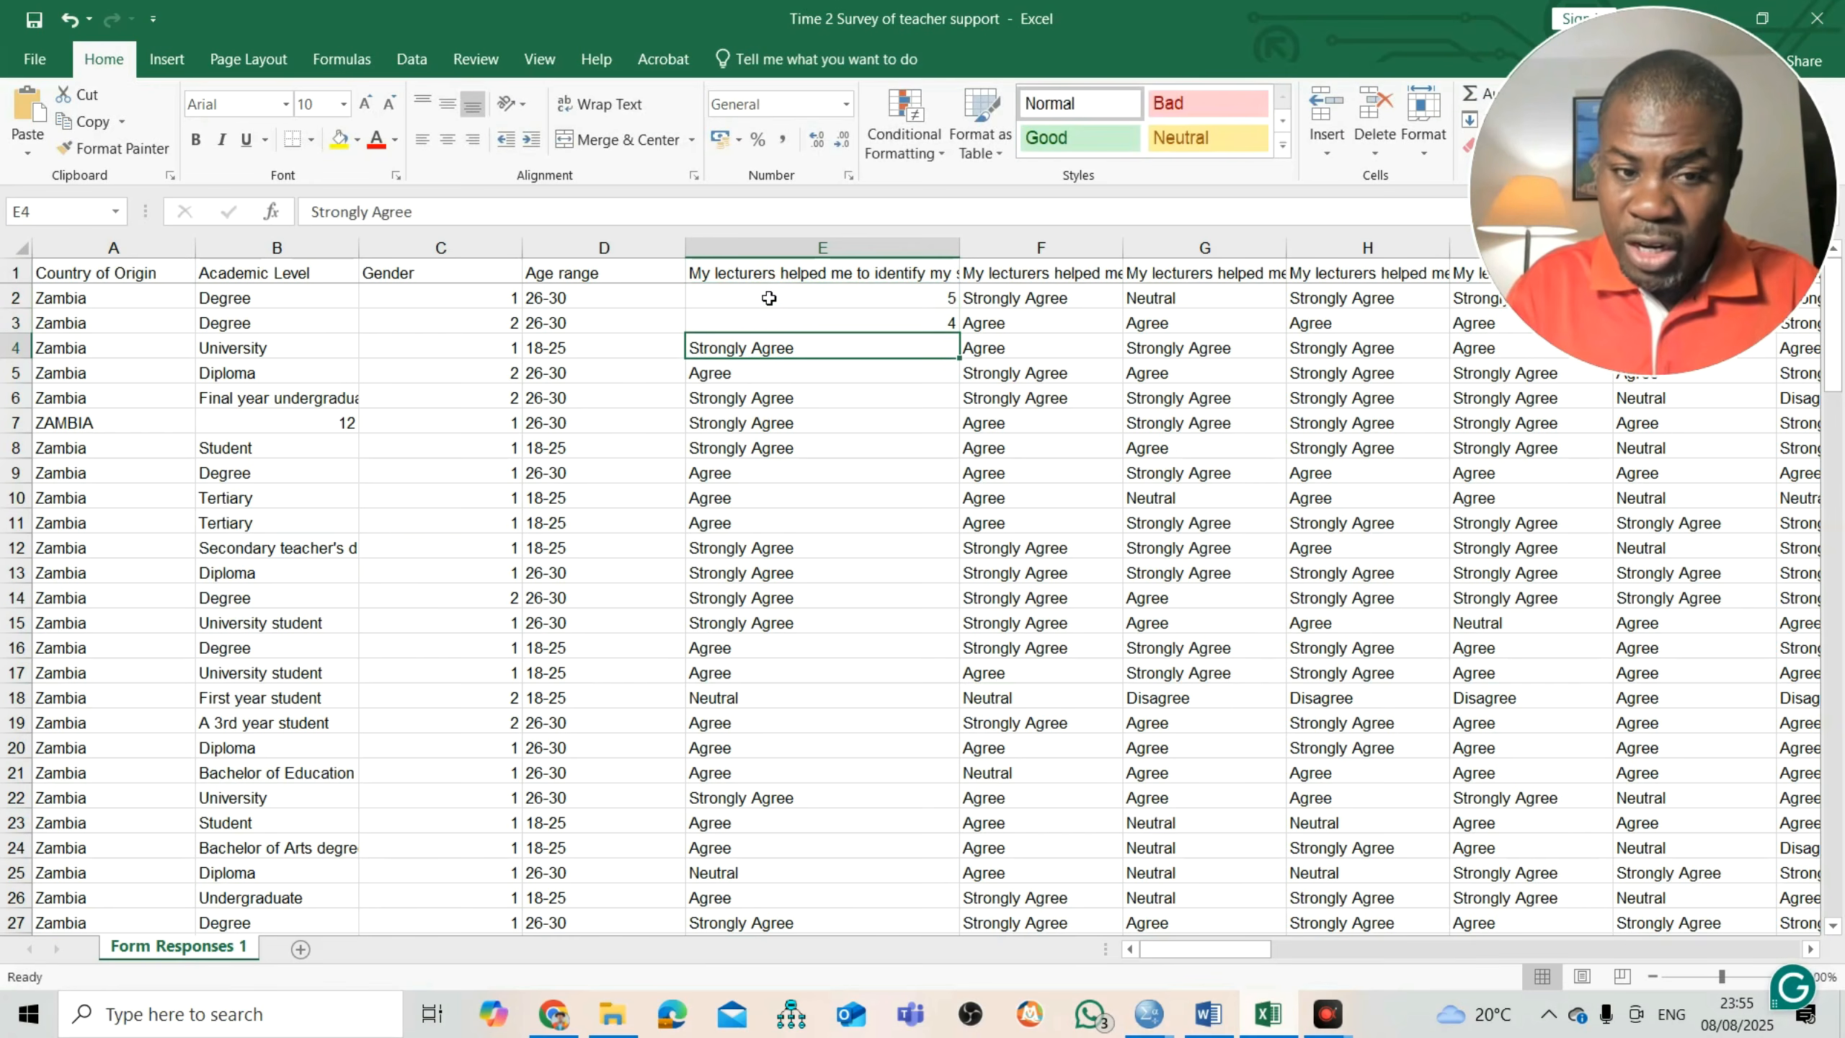
- Recode the answers in E4 to E27, entering 5 for each Strongly Agree, 4 for each Agree and 3 for each Neutral
{"action": "type", "text": "5"}
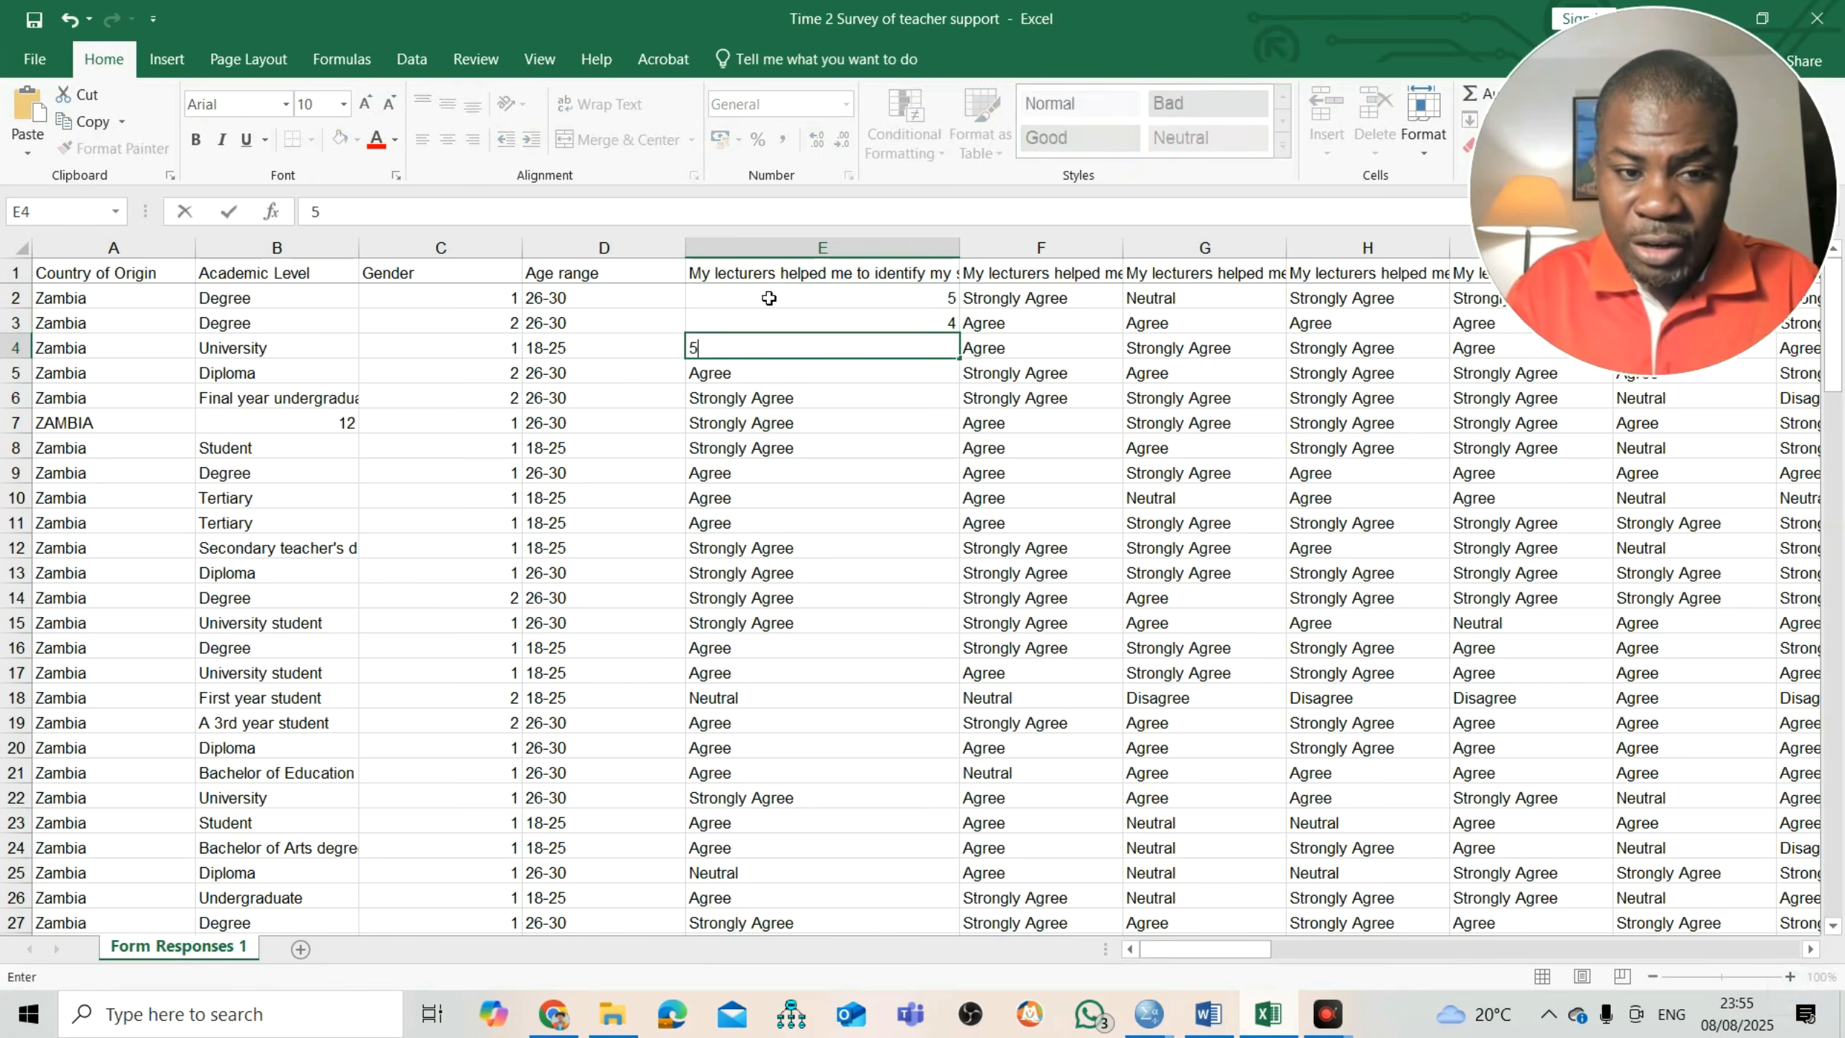
{"action": "key", "text": "Return"}
{"action": "type", "text": "4"}
{"action": "key", "text": "Return"}
{"action": "type", "text": "5"}
{"action": "key", "text": "Return"}
{"action": "type", "text": "5"}
{"action": "key", "text": "Return"}
{"action": "type", "text": "5"}
{"action": "key", "text": "Return"}
{"action": "type", "text": "4"}
{"action": "key", "text": "Return"}
{"action": "type", "text": "4"}
{"action": "key", "text": "Return"}
{"action": "type", "text": "4"}
{"action": "key", "text": "Return"}
{"action": "type", "text": "5"}
{"action": "key", "text": "Return"}
{"action": "type", "text": "5"}
{"action": "key", "text": "Return"}
{"action": "type", "text": "5"}
{"action": "key", "text": "Return"}
{"action": "type", "text": "5"}
{"action": "key", "text": "Return"}
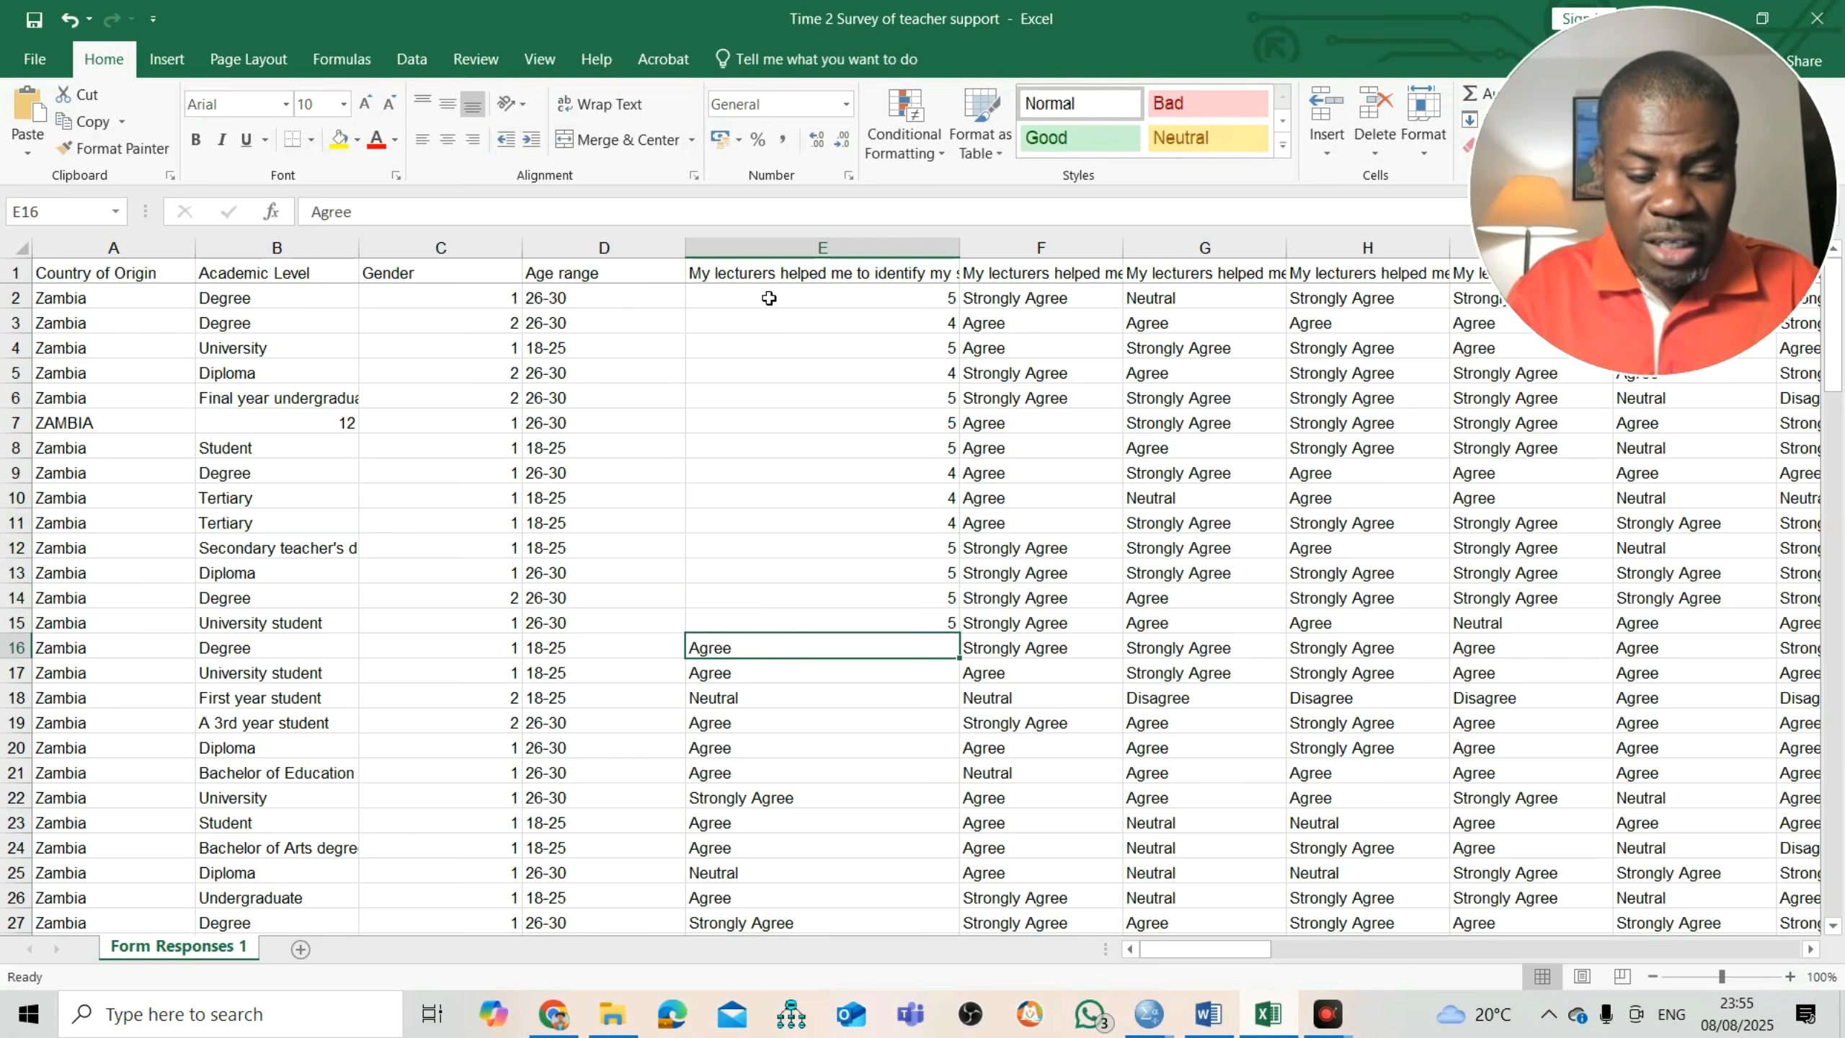
{"action": "type", "text": "4"}
{"action": "key", "text": "Return"}
{"action": "type", "text": "4"}
{"action": "key", "text": "Return"}
{"action": "key", "text": "F2"}
{"action": "type", "text": "3"}
{"action": "key", "text": "Return"}
{"action": "type", "text": "4"}
{"action": "key", "text": "Return"}
{"action": "type", "text": "4"}
{"action": "key", "text": "Return"}
{"action": "type", "text": "4"}
{"action": "key", "text": "Return"}
{"action": "type", "text": "5"}
{"action": "key", "text": "Return"}
{"action": "type", "text": "4"}
{"action": "key", "text": "Return"}
{"action": "type", "text": "4"}
{"action": "key", "text": "Return"}
{"action": "type", "text": "3"}
{"action": "key", "text": "Return"}
{"action": "type", "text": "4"}
{"action": "key", "text": "Return"}
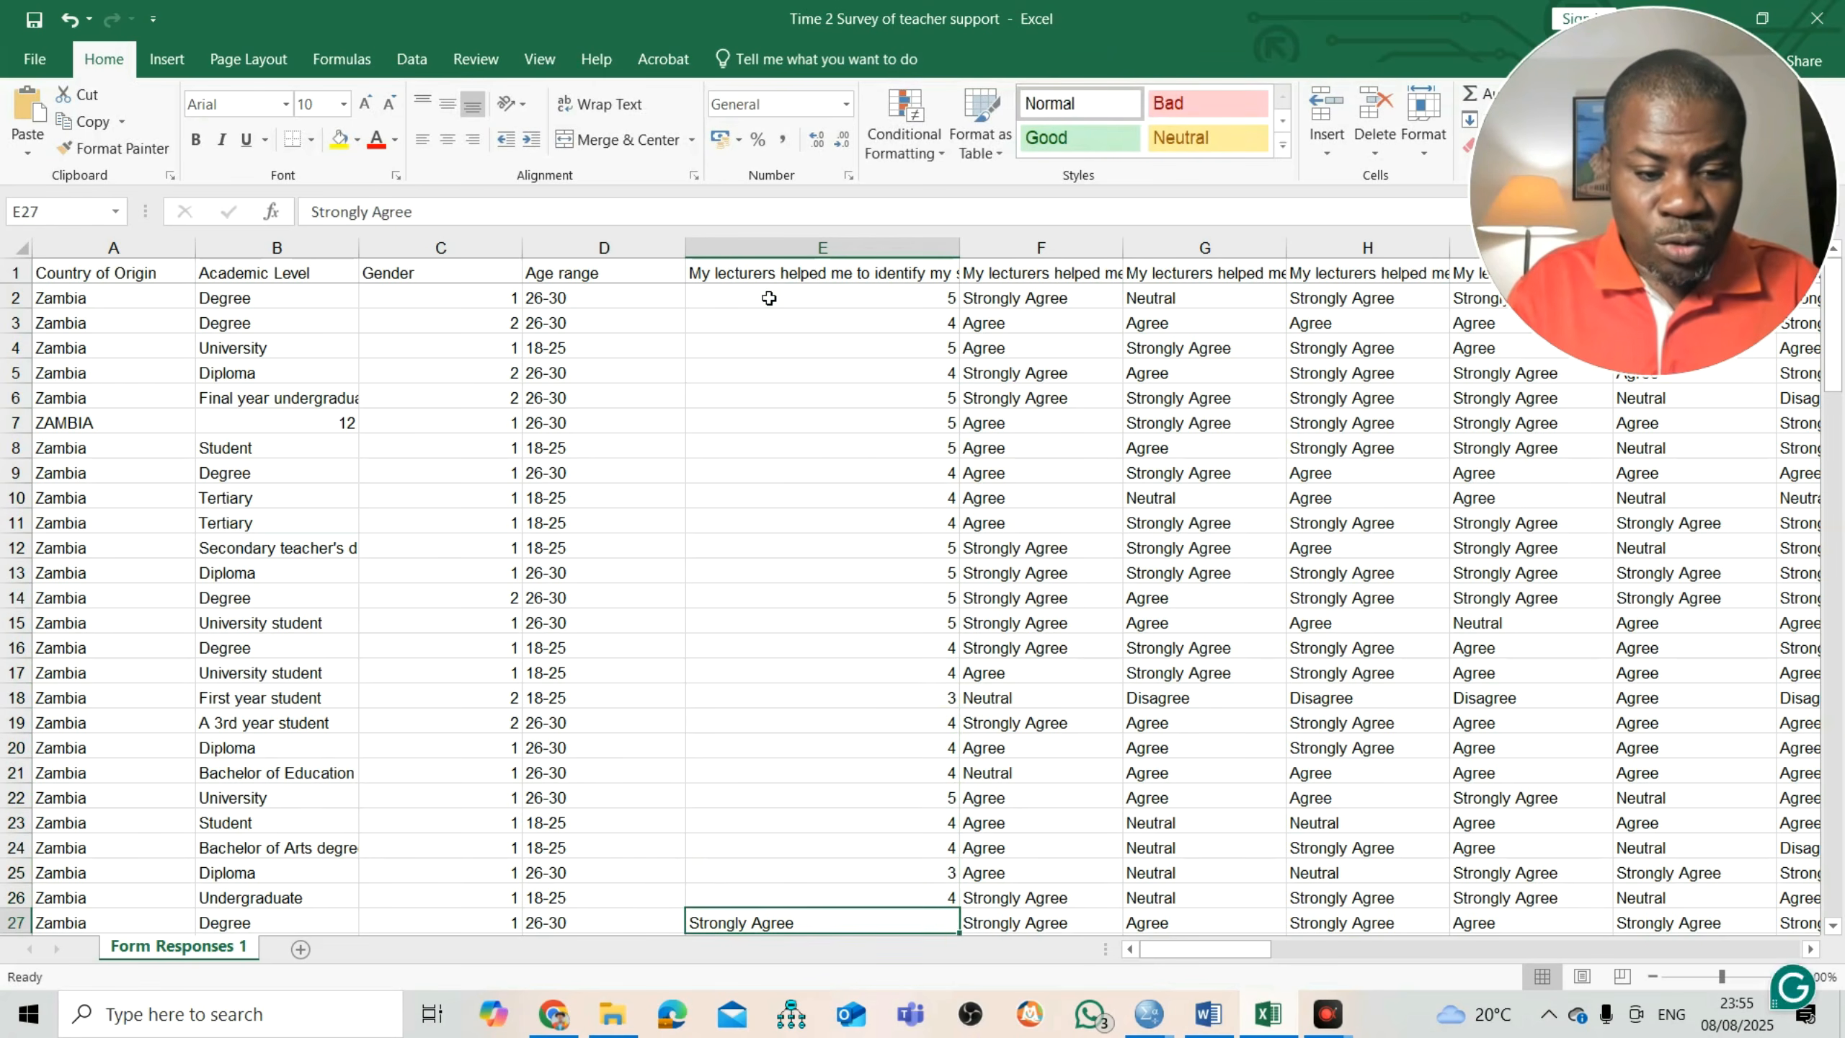
{"action": "type", "text": "5"}
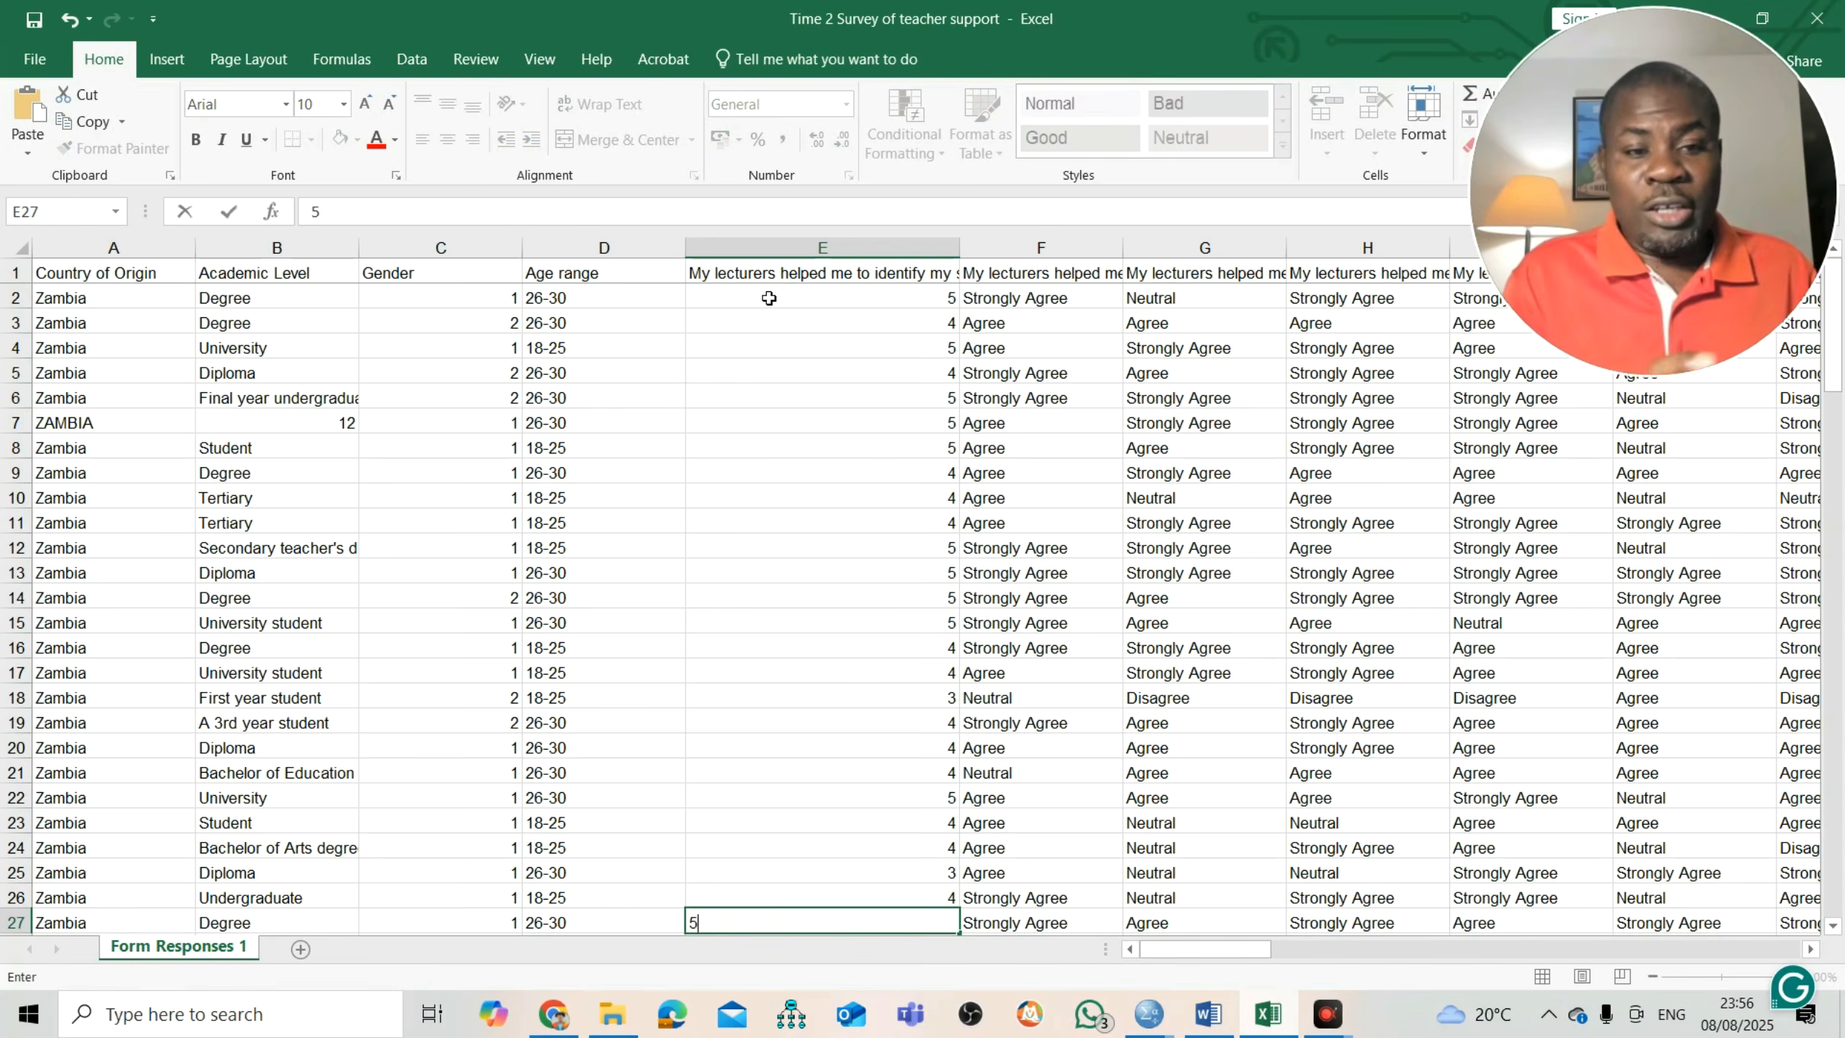
- Recode the career values answers in F2 to F27, entering 5 for each Strongly Agree, 4 for each Agree and 3 for each Neutral
{"action": "left_click", "coordinate": [1015, 307]}
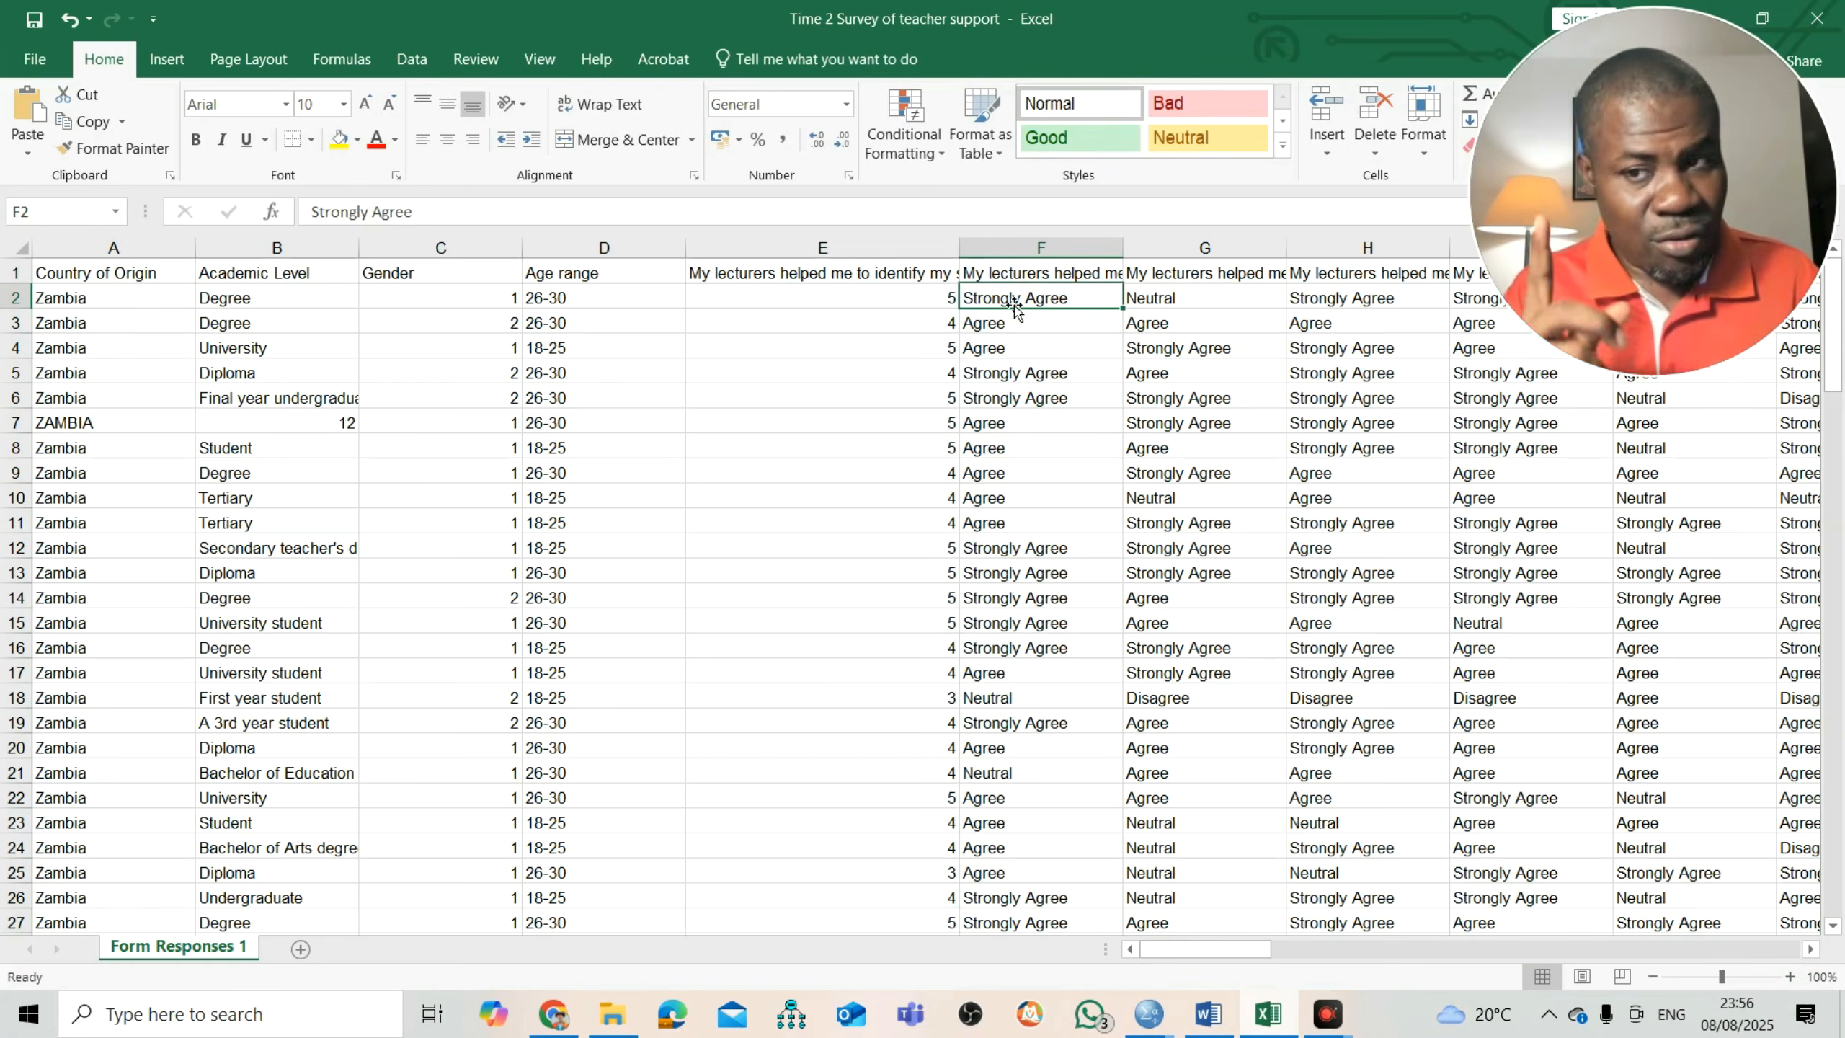
{"action": "type", "text": "5"}
{"action": "key", "text": "Return"}
{"action": "type", "text": "4"}
{"action": "key", "text": "Return"}
{"action": "type", "text": "4"}
{"action": "key", "text": "Return"}
{"action": "type", "text": "5"}
{"action": "key", "text": "Return"}
{"action": "type", "text": "5"}
{"action": "key", "text": "Return"}
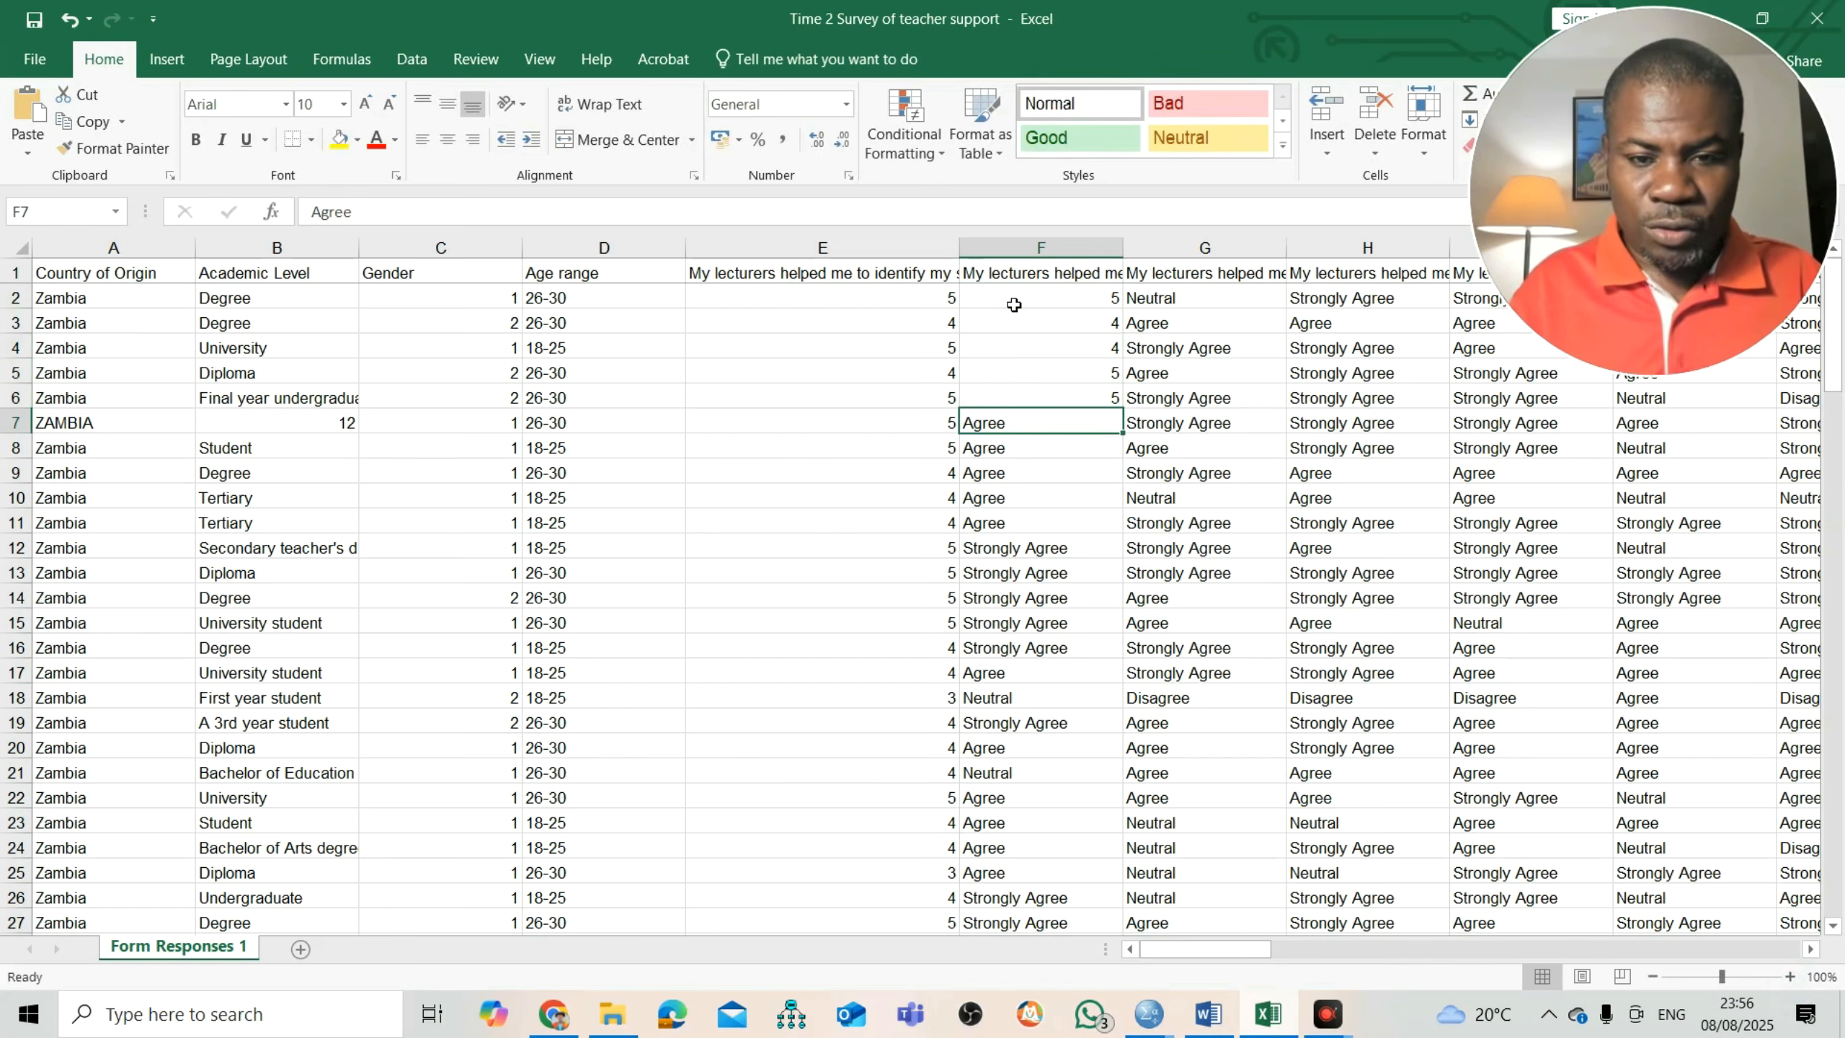
{"action": "type", "text": "4"}
{"action": "key", "text": "Return"}
{"action": "type", "text": "4"}
{"action": "key", "text": "Return"}
{"action": "type", "text": "4"}
{"action": "key", "text": "Return"}
{"action": "type", "text": "4"}
{"action": "key", "text": "Return"}
{"action": "type", "text": "4"}
{"action": "key", "text": "Return"}
{"action": "type", "text": "5"}
{"action": "key", "text": "Return"}
{"action": "type", "text": "5"}
{"action": "key", "text": "Return"}
{"action": "type", "text": "5"}
{"action": "key", "text": "Return"}
{"action": "type", "text": "5"}
{"action": "key", "text": "Return"}
{"action": "type", "text": "5"}
{"action": "key", "text": "Return"}
{"action": "type", "text": "4"}
{"action": "key", "text": "Return"}
{"action": "type", "text": "3"}
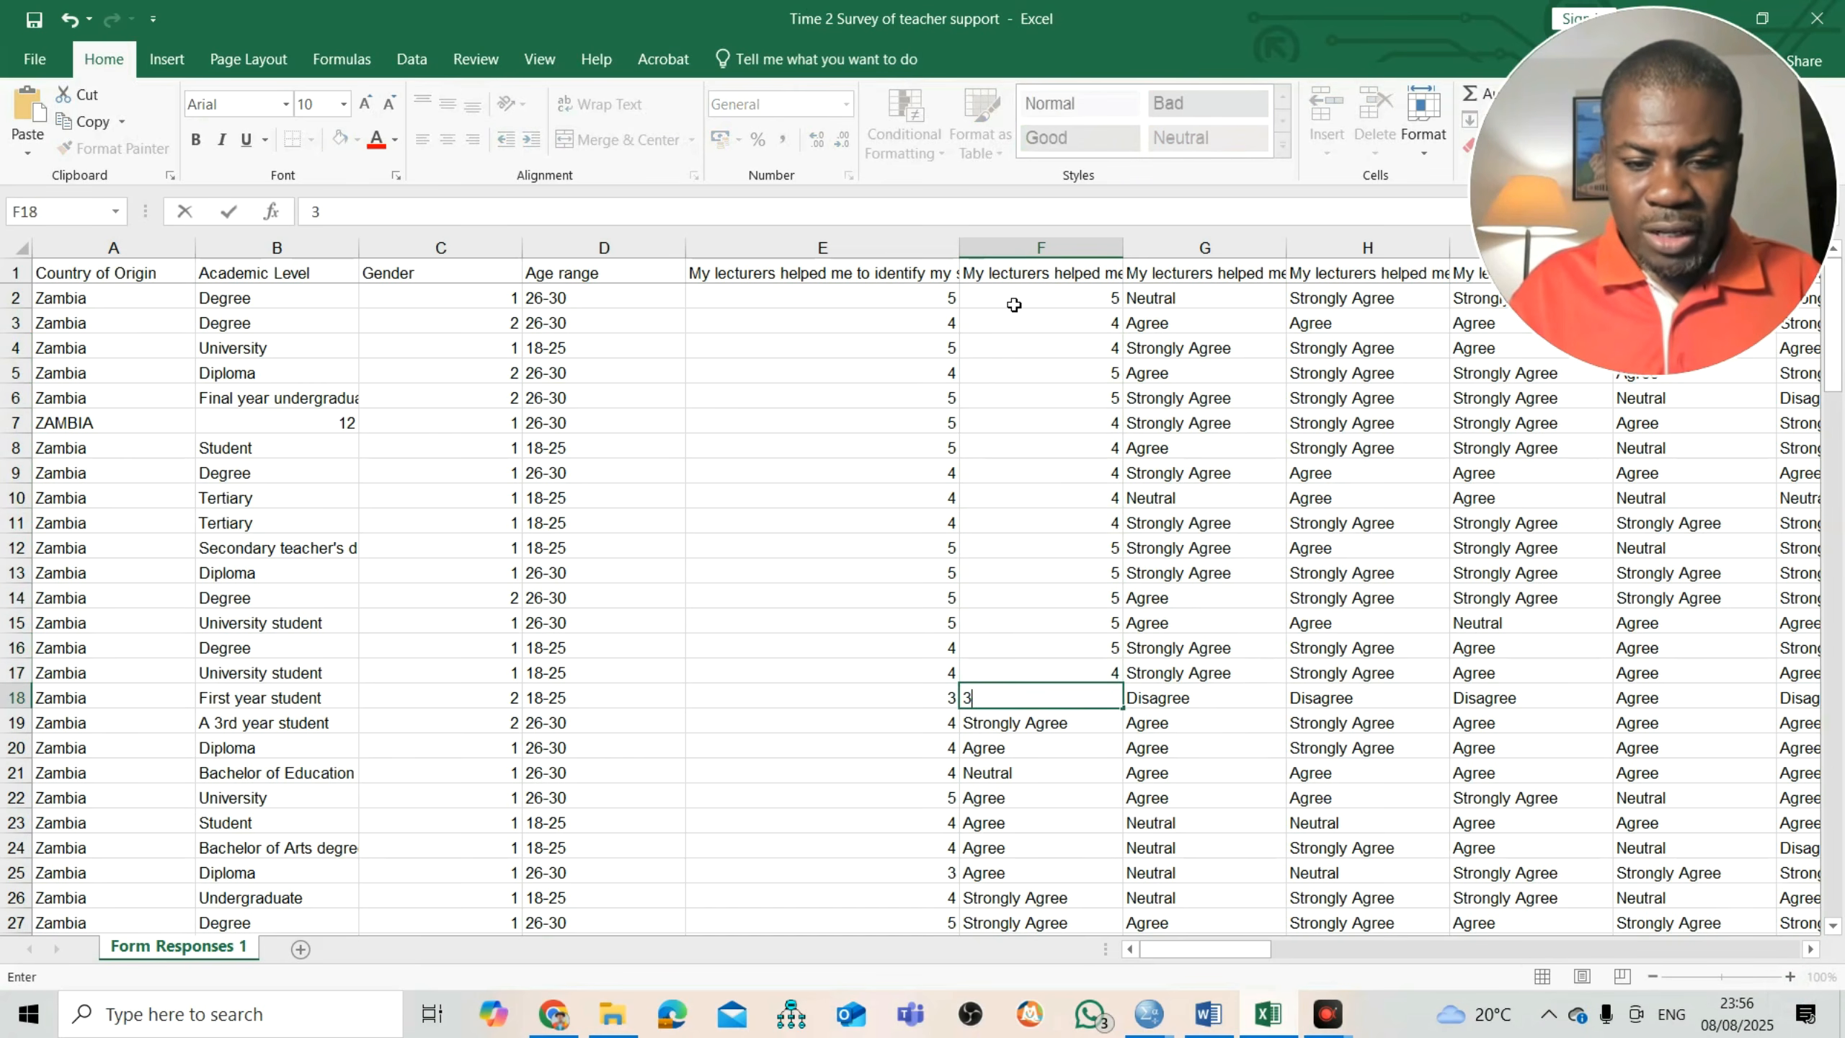
{"action": "key", "text": "Return"}
{"action": "type", "text": "5"}
{"action": "key", "text": "Return"}
{"action": "type", "text": "4"}
{"action": "key", "text": "Return"}
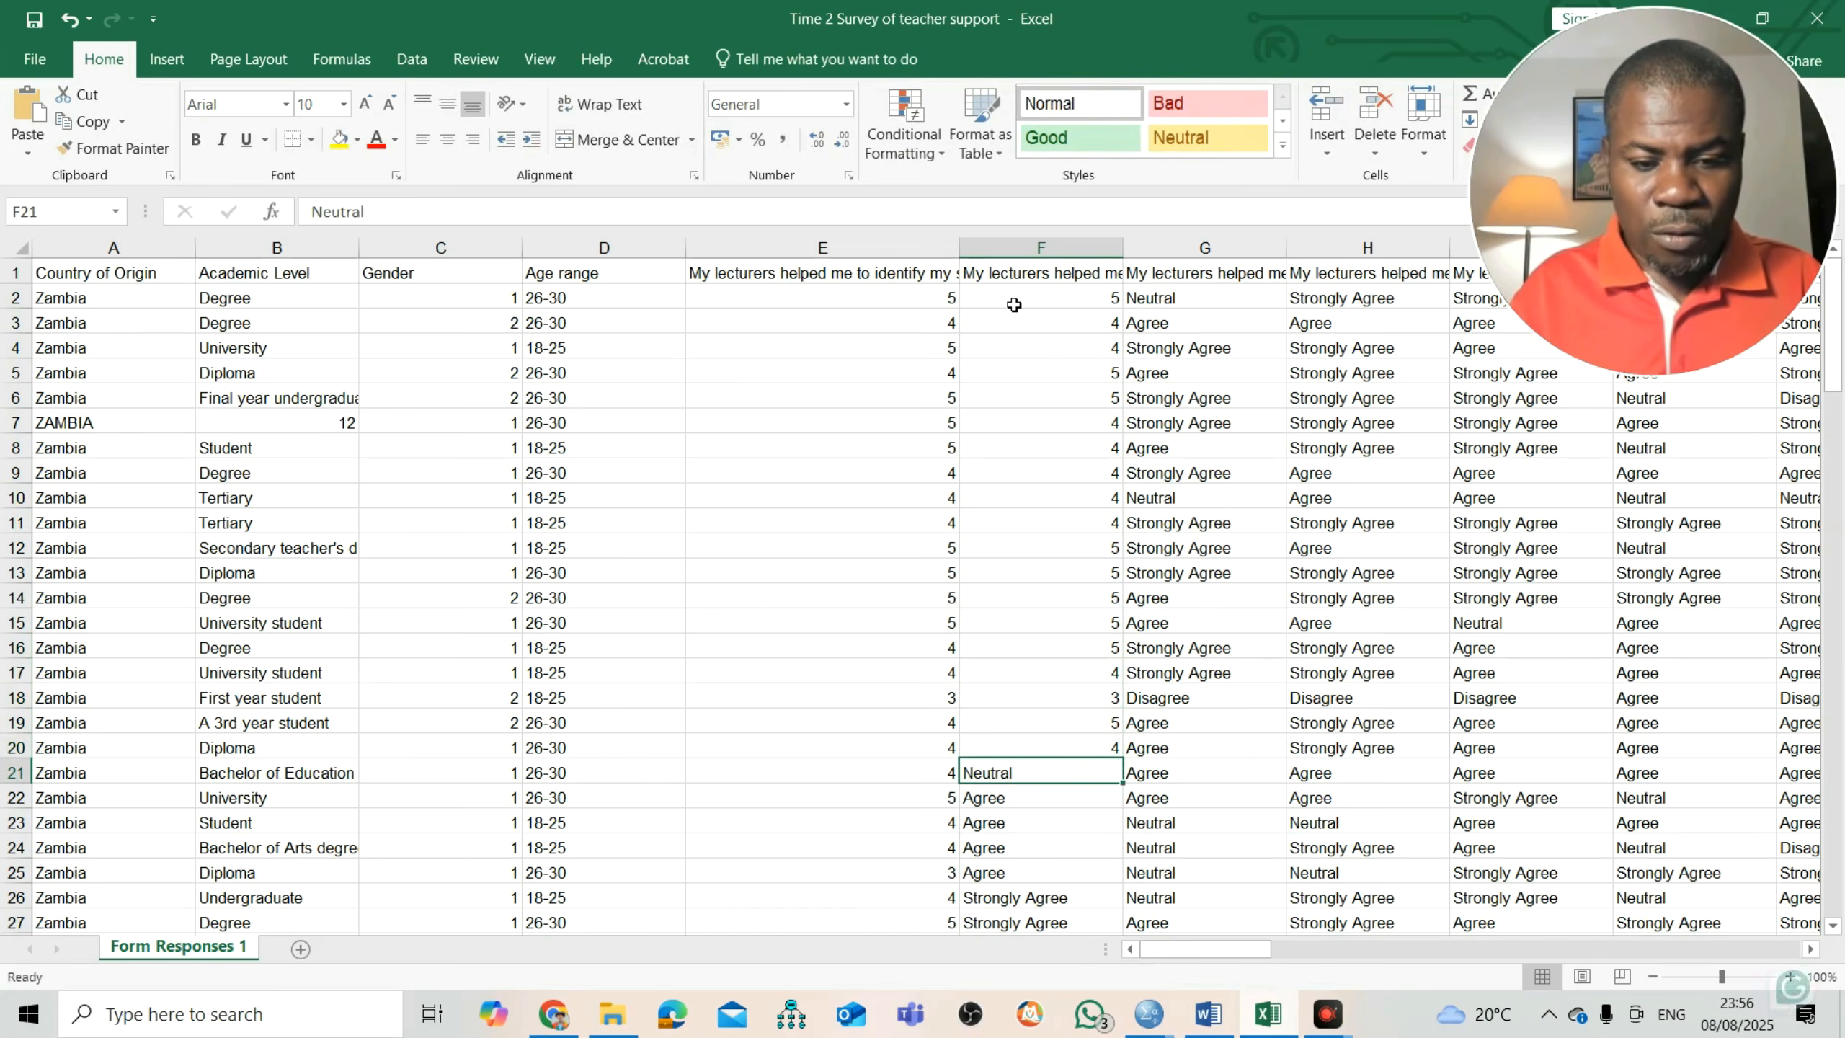
{"action": "type", "text": "3"}
{"action": "key", "text": "Return"}
{"action": "type", "text": "4"}
{"action": "key", "text": "Return"}
{"action": "type", "text": "4"}
{"action": "key", "text": "Return"}
{"action": "type", "text": "4"}
{"action": "key", "text": "Return"}
{"action": "type", "text": "4"}
{"action": "key", "text": "Return"}
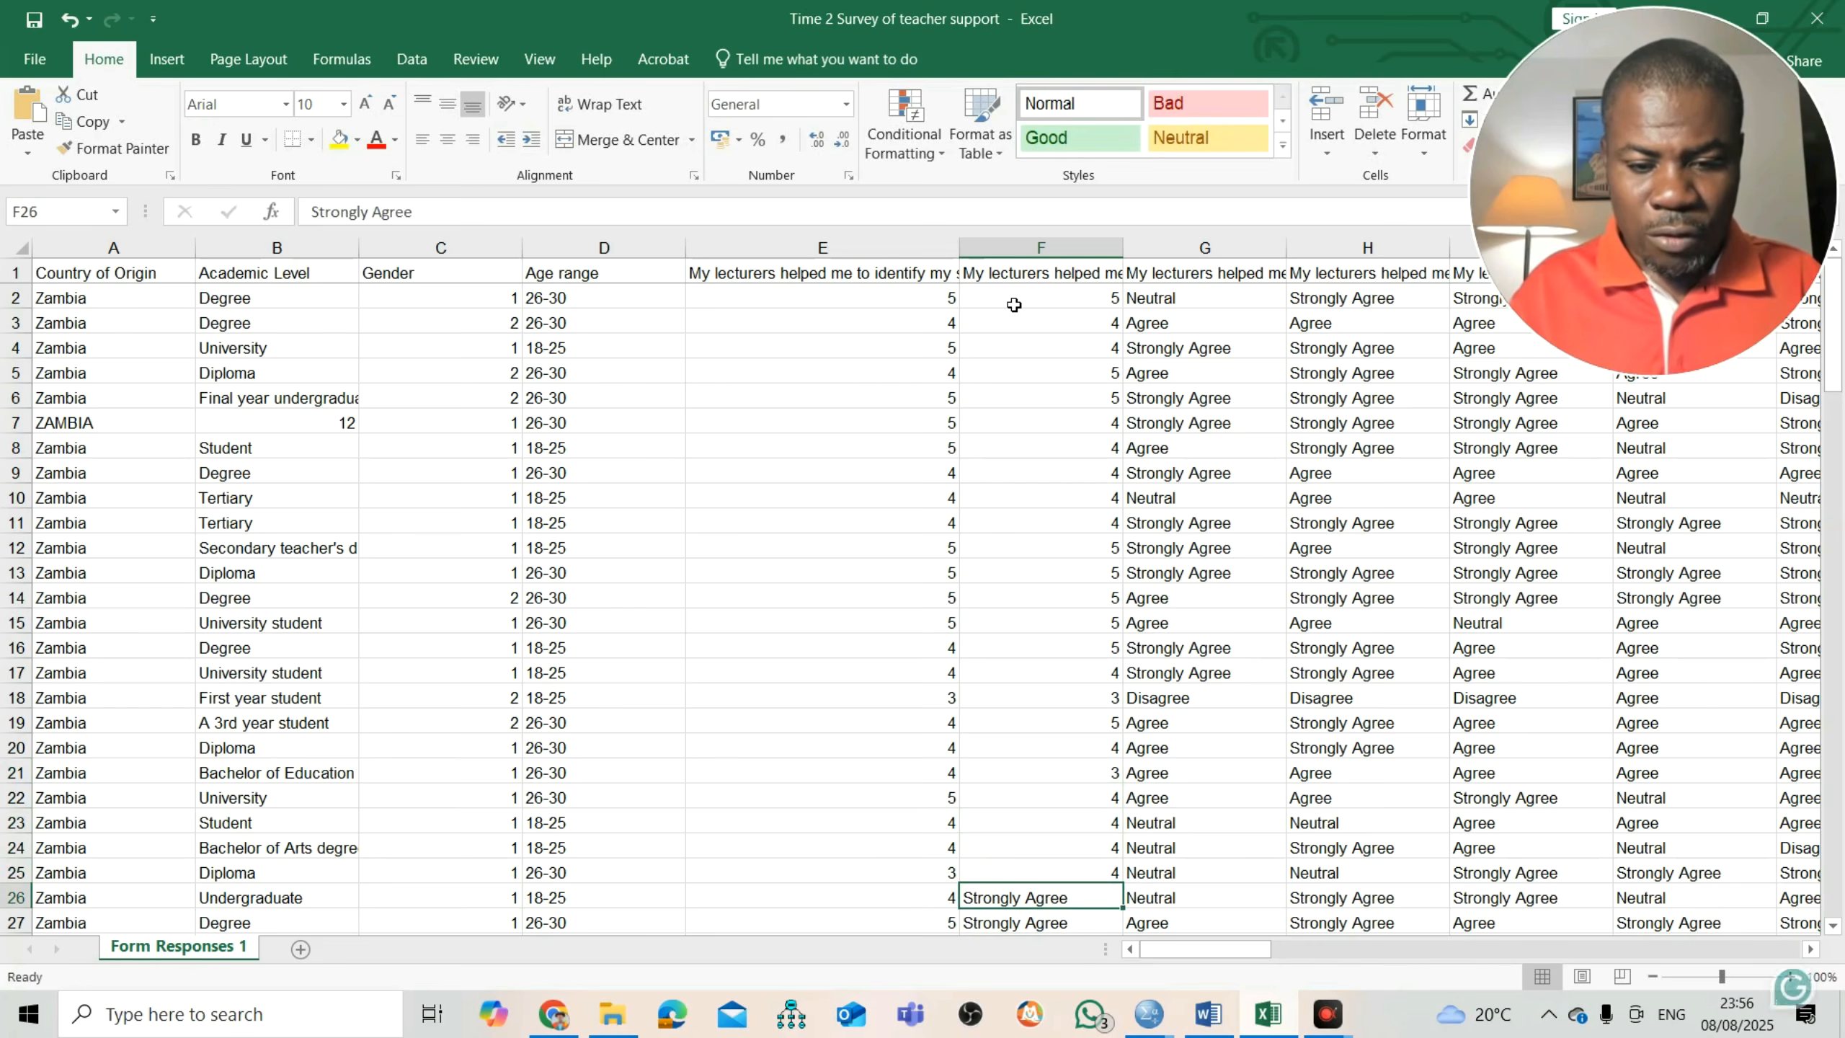
{"action": "type", "text": "5"}
{"action": "key", "text": "Return"}
{"action": "type", "text": "5"}
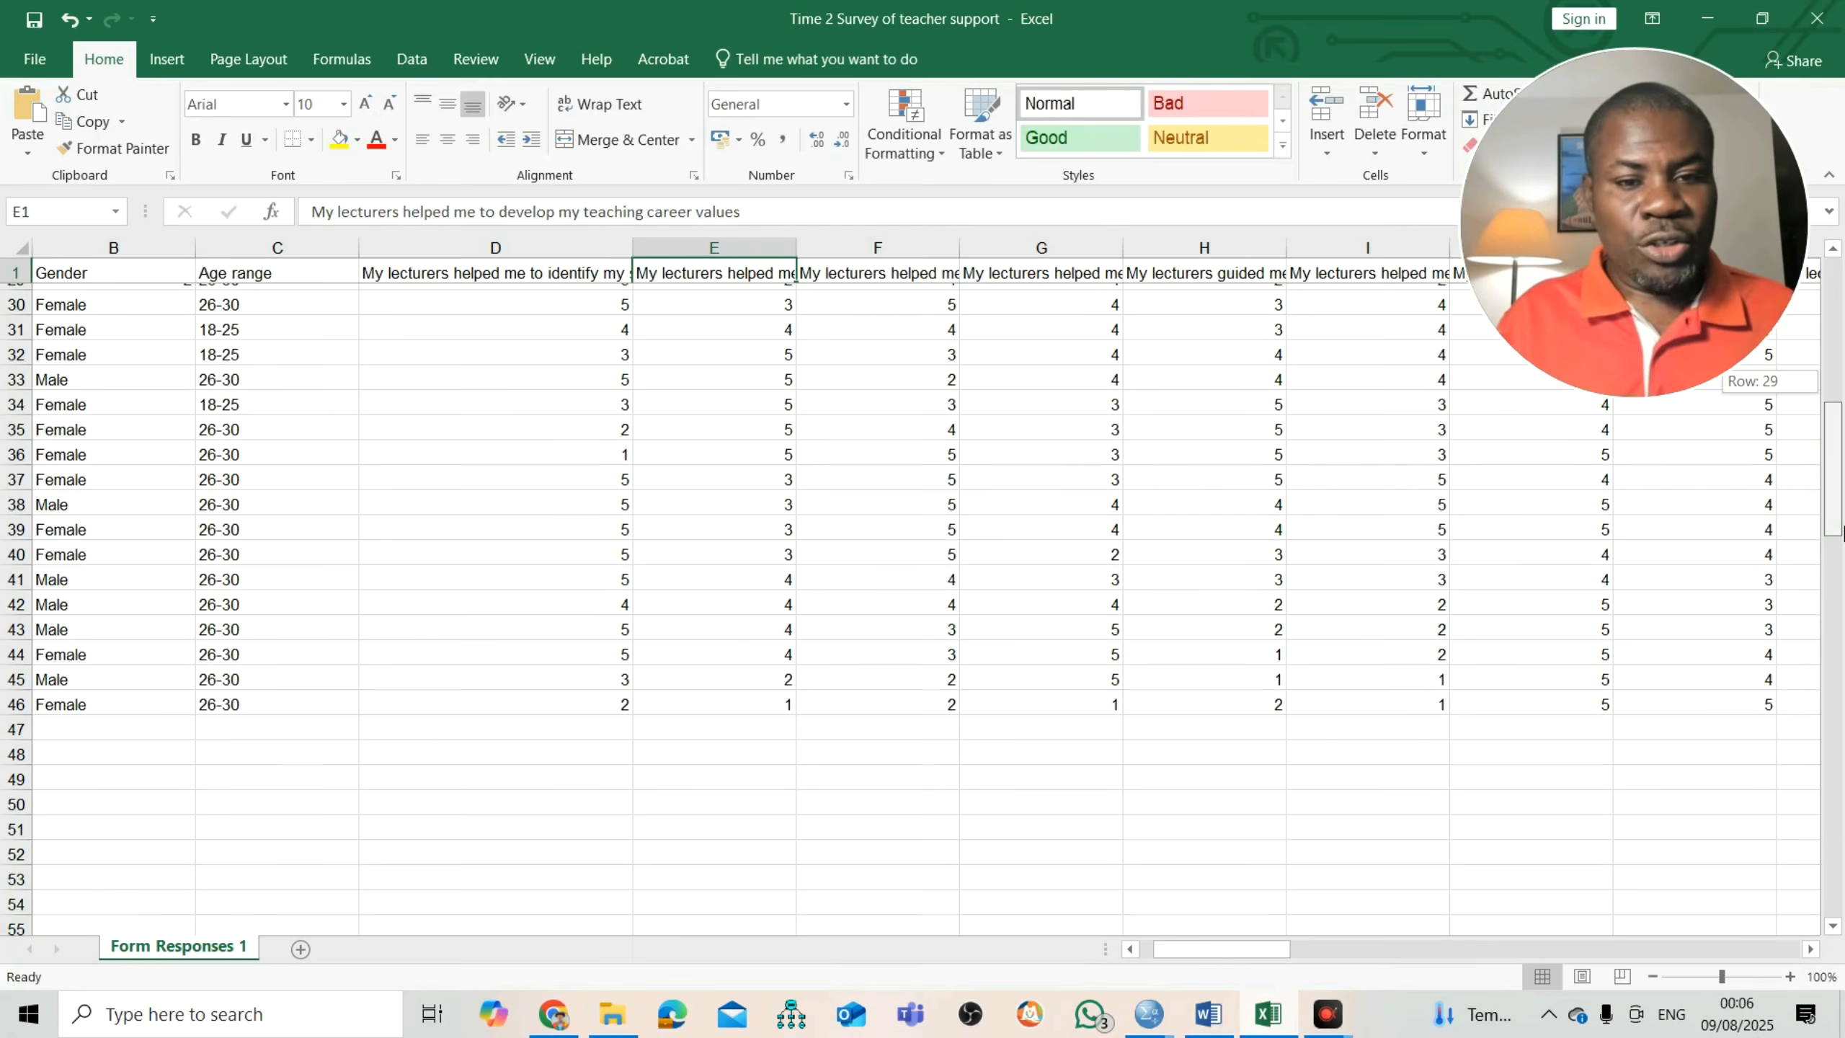
- Review the numeric codes across the response columns, from the last data rows back up to D2 and D3
{"action": "mouse_move", "coordinate": [1840, 542]}
{"action": "left_mouse_down"}
{"action": "mouse_move", "coordinate": [1841, 526]}
{"action": "mouse_move", "coordinate": [1842, 556]}
{"action": "left_mouse_up"}
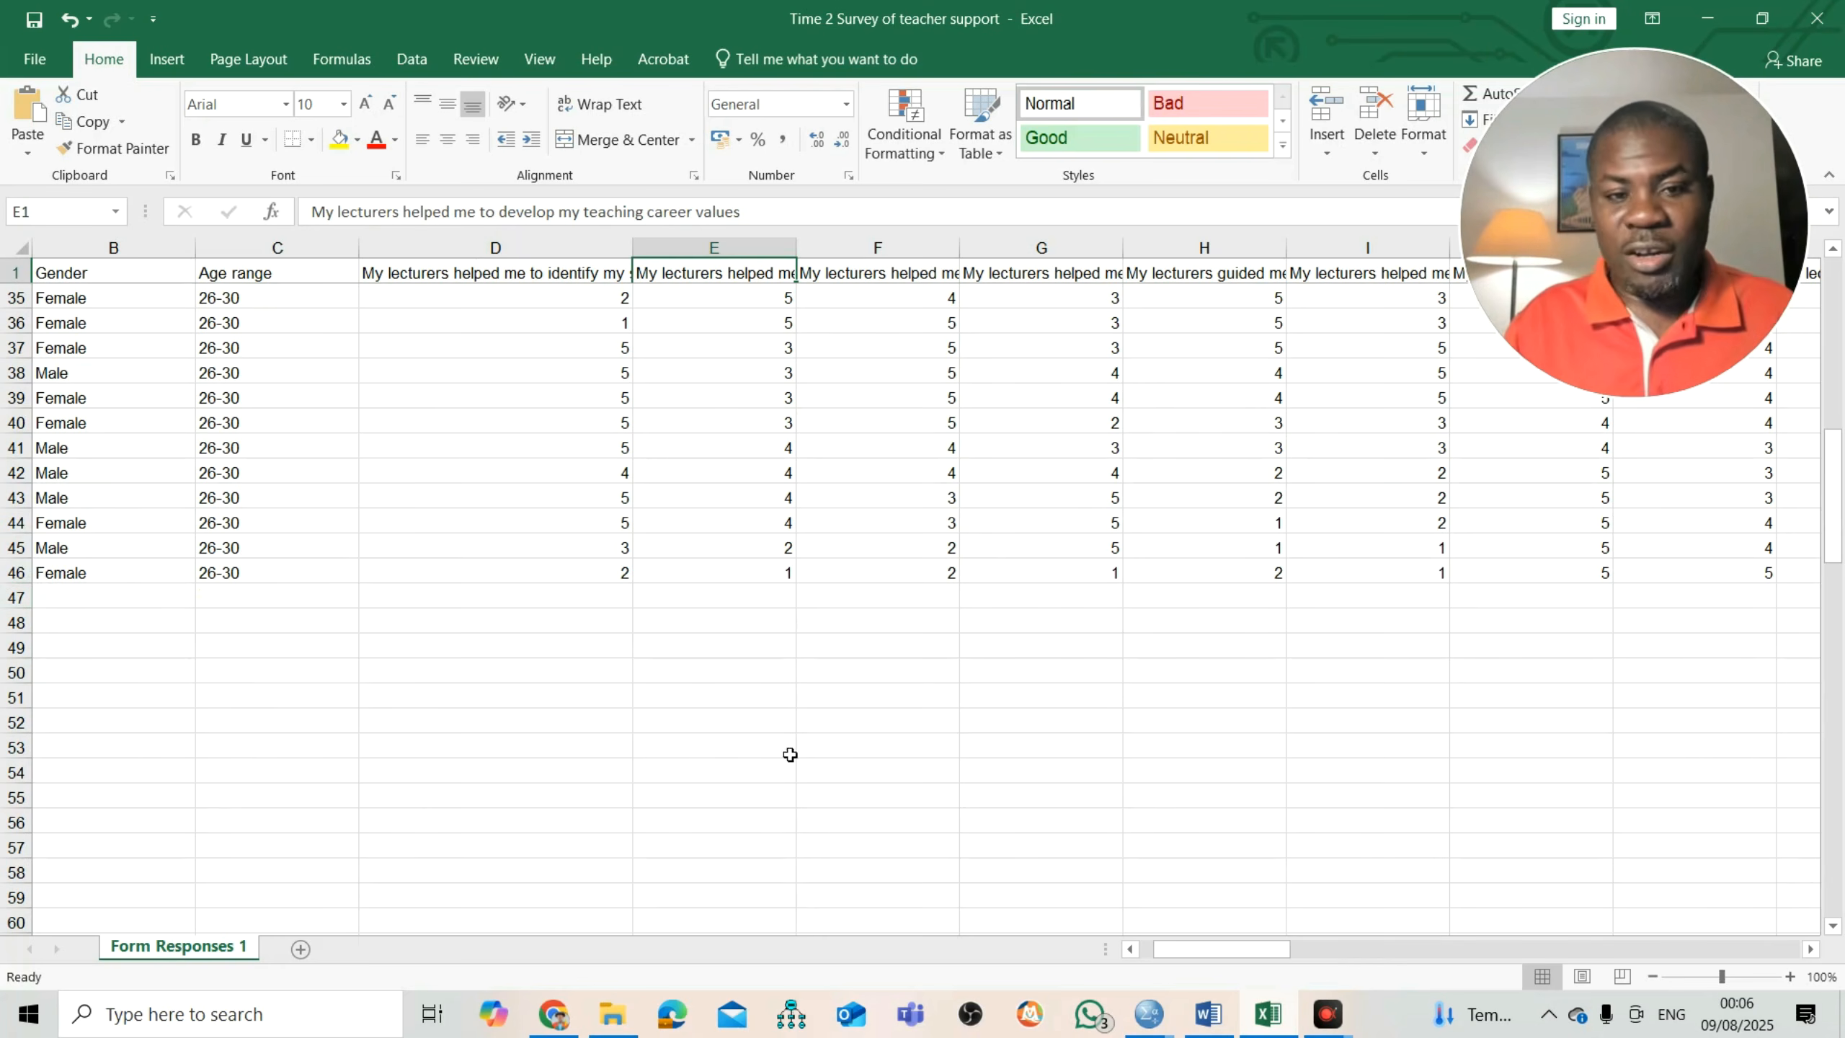
{"action": "left_click_drag", "start_coordinate": [1838, 496], "coordinate": [1838, 324]}
{"action": "double_click", "coordinate": [1109, 763]}
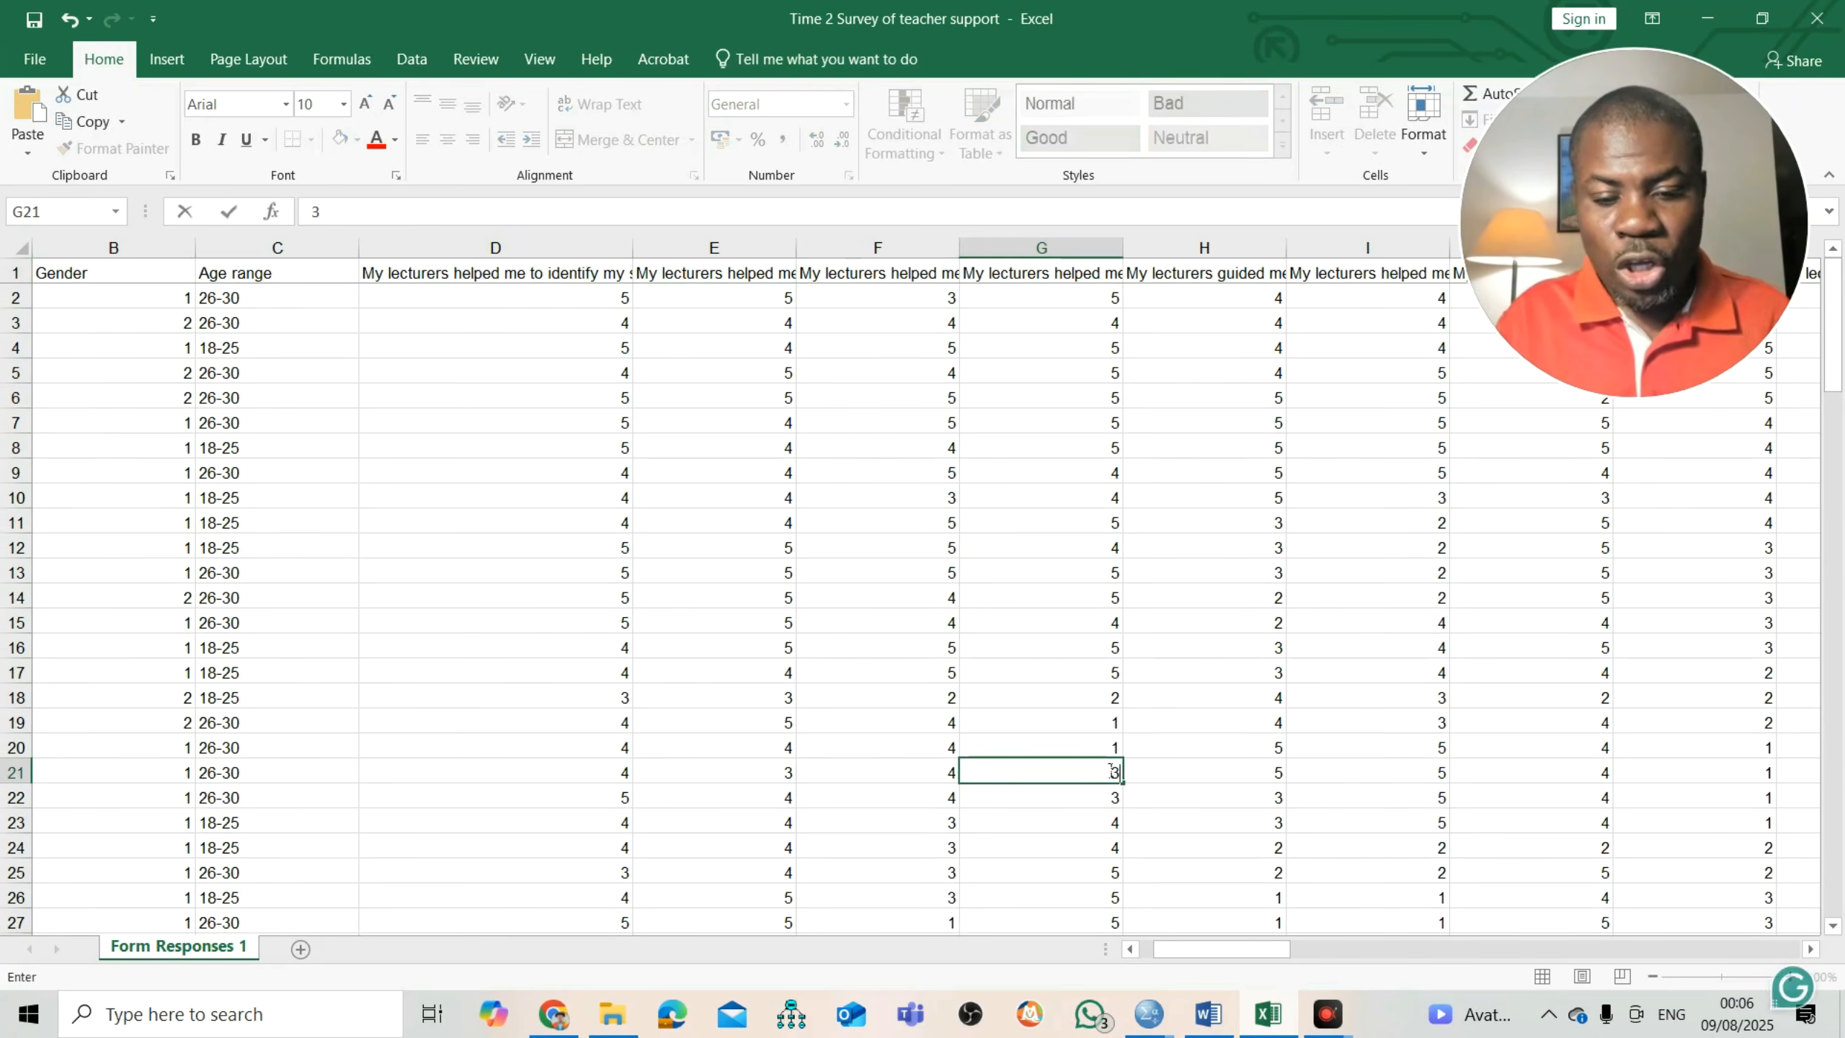
{"action": "left_click", "coordinate": [1079, 716]}
{"action": "left_click_drag", "start_coordinate": [1838, 361], "coordinate": [1840, 312]}
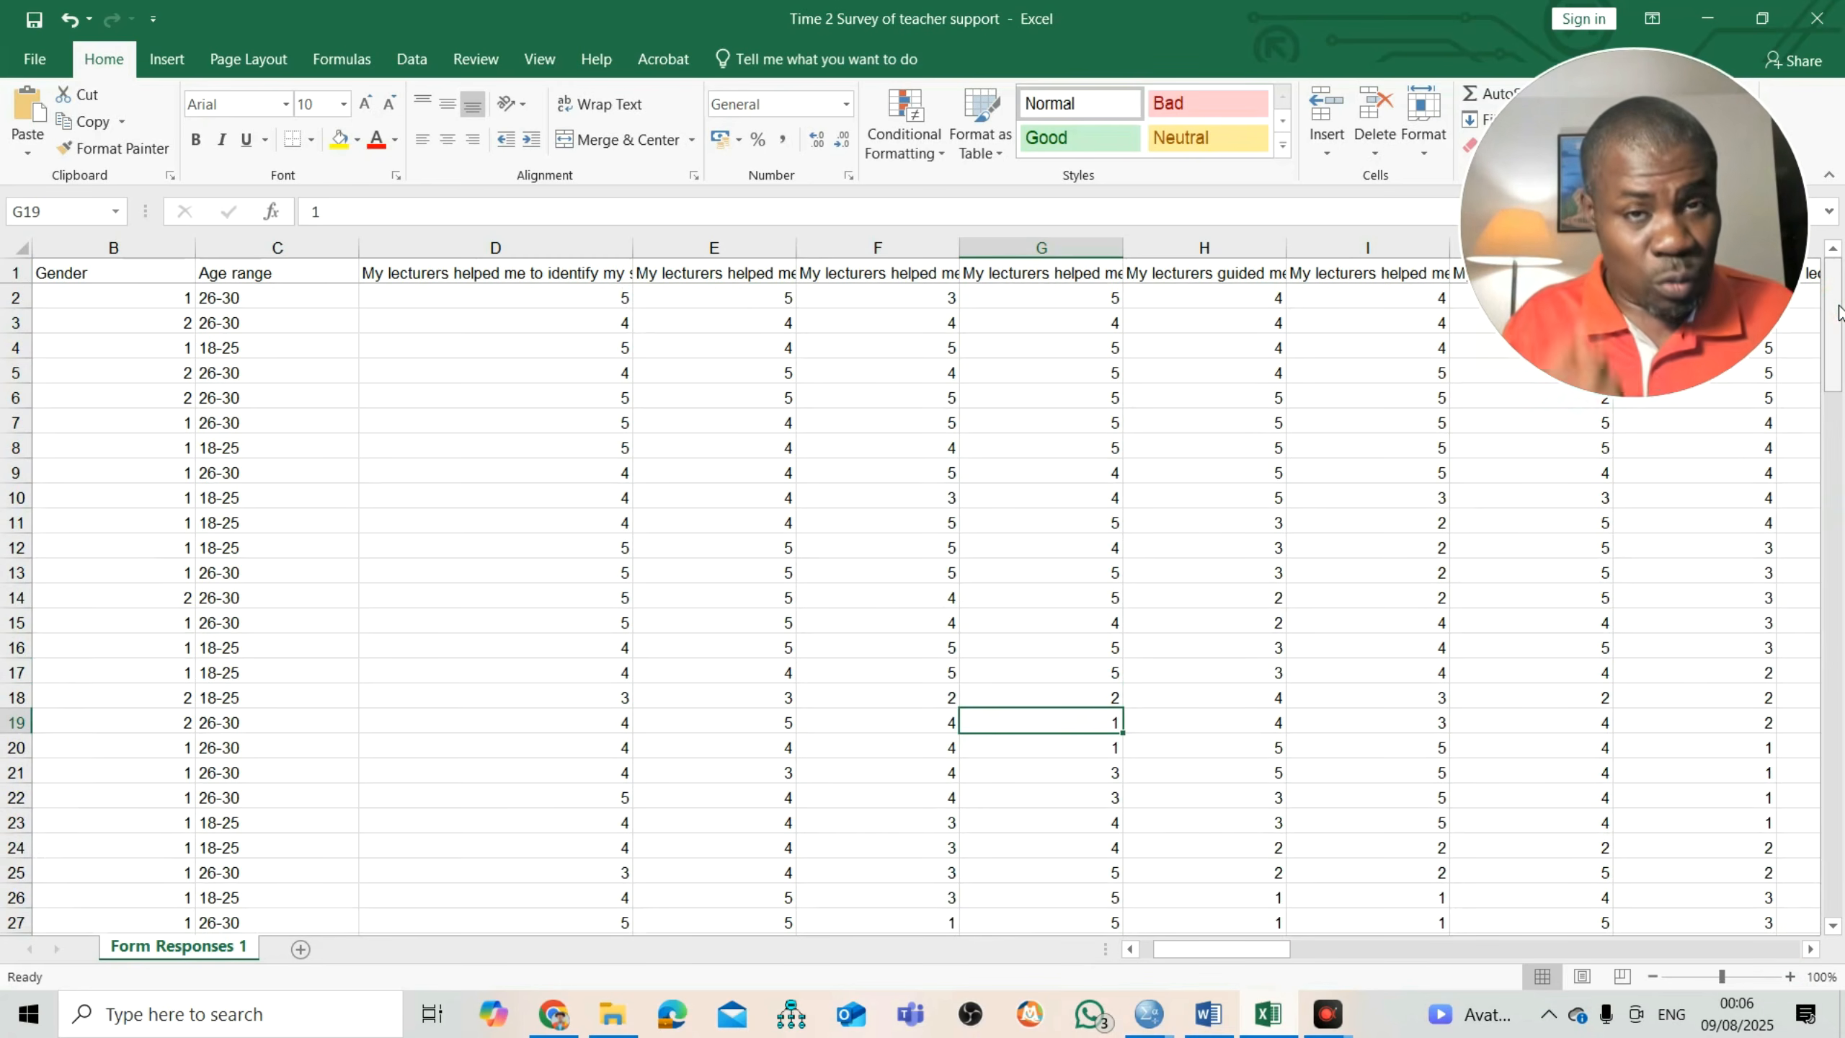
{"action": "left_click", "coordinate": [614, 299]}
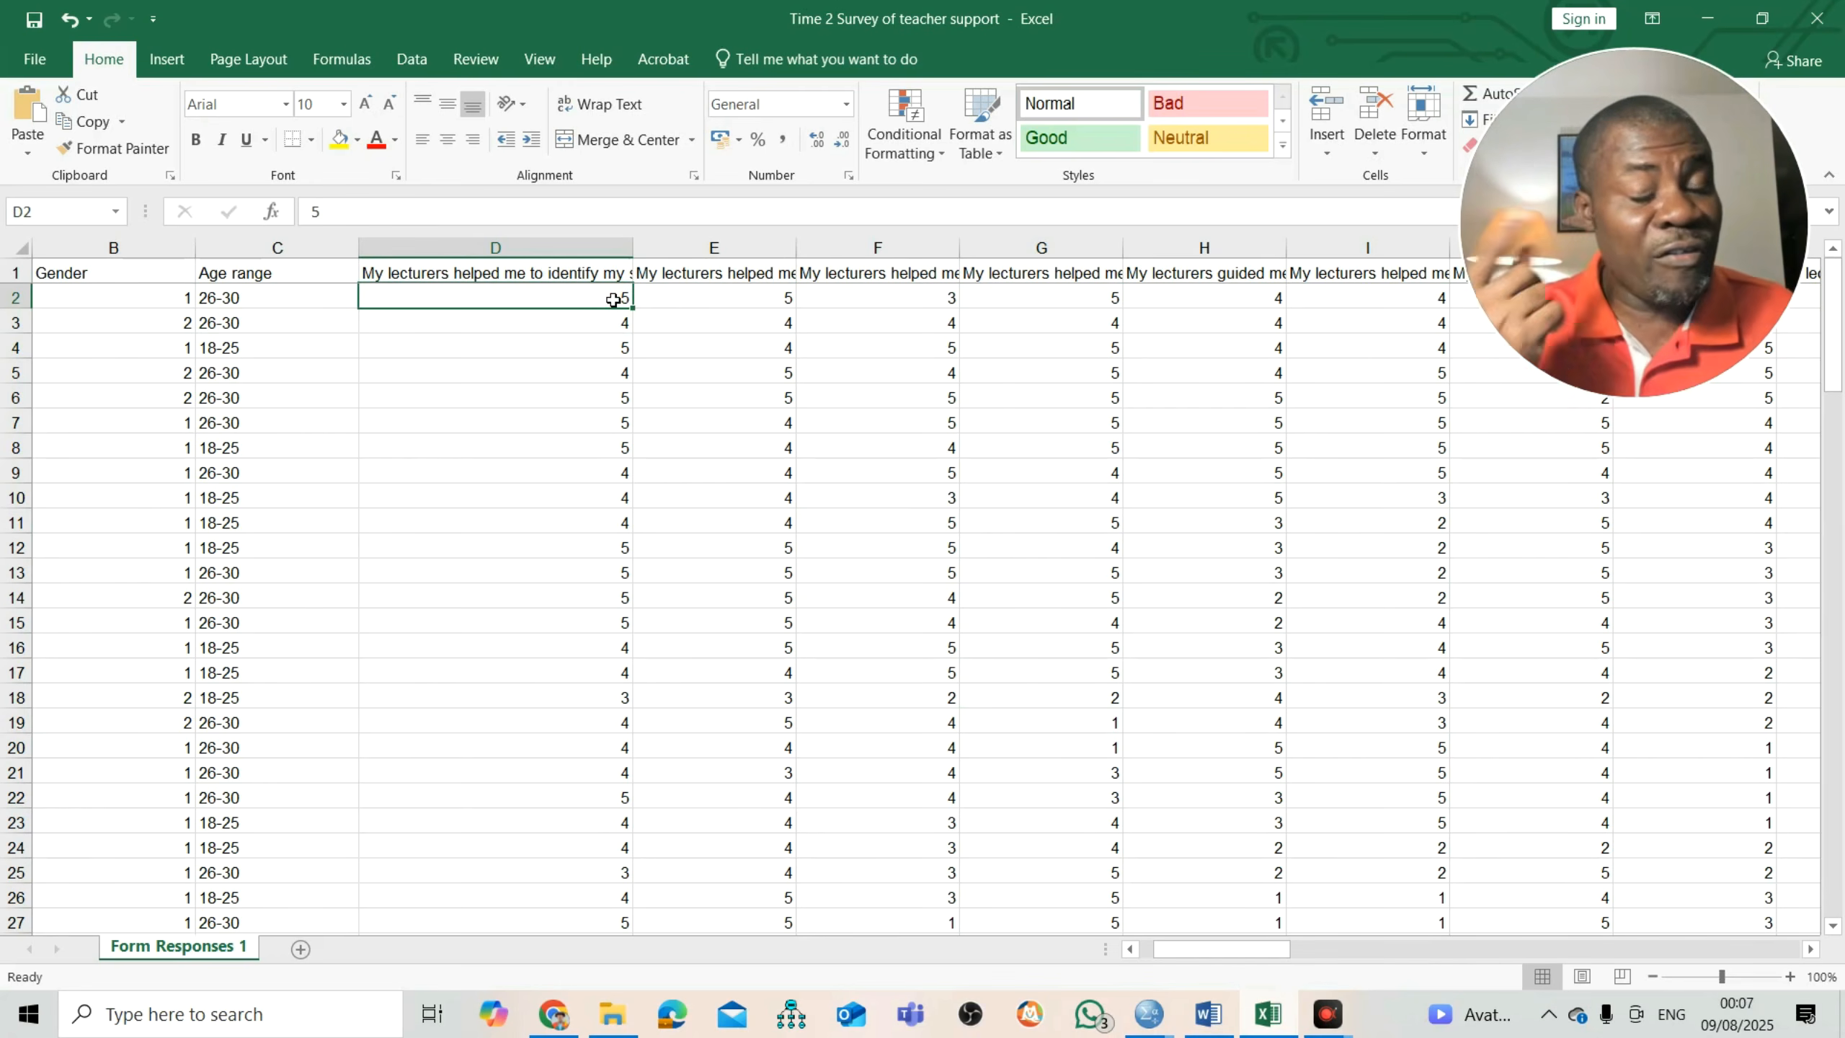
{"action": "left_click", "coordinate": [607, 323]}
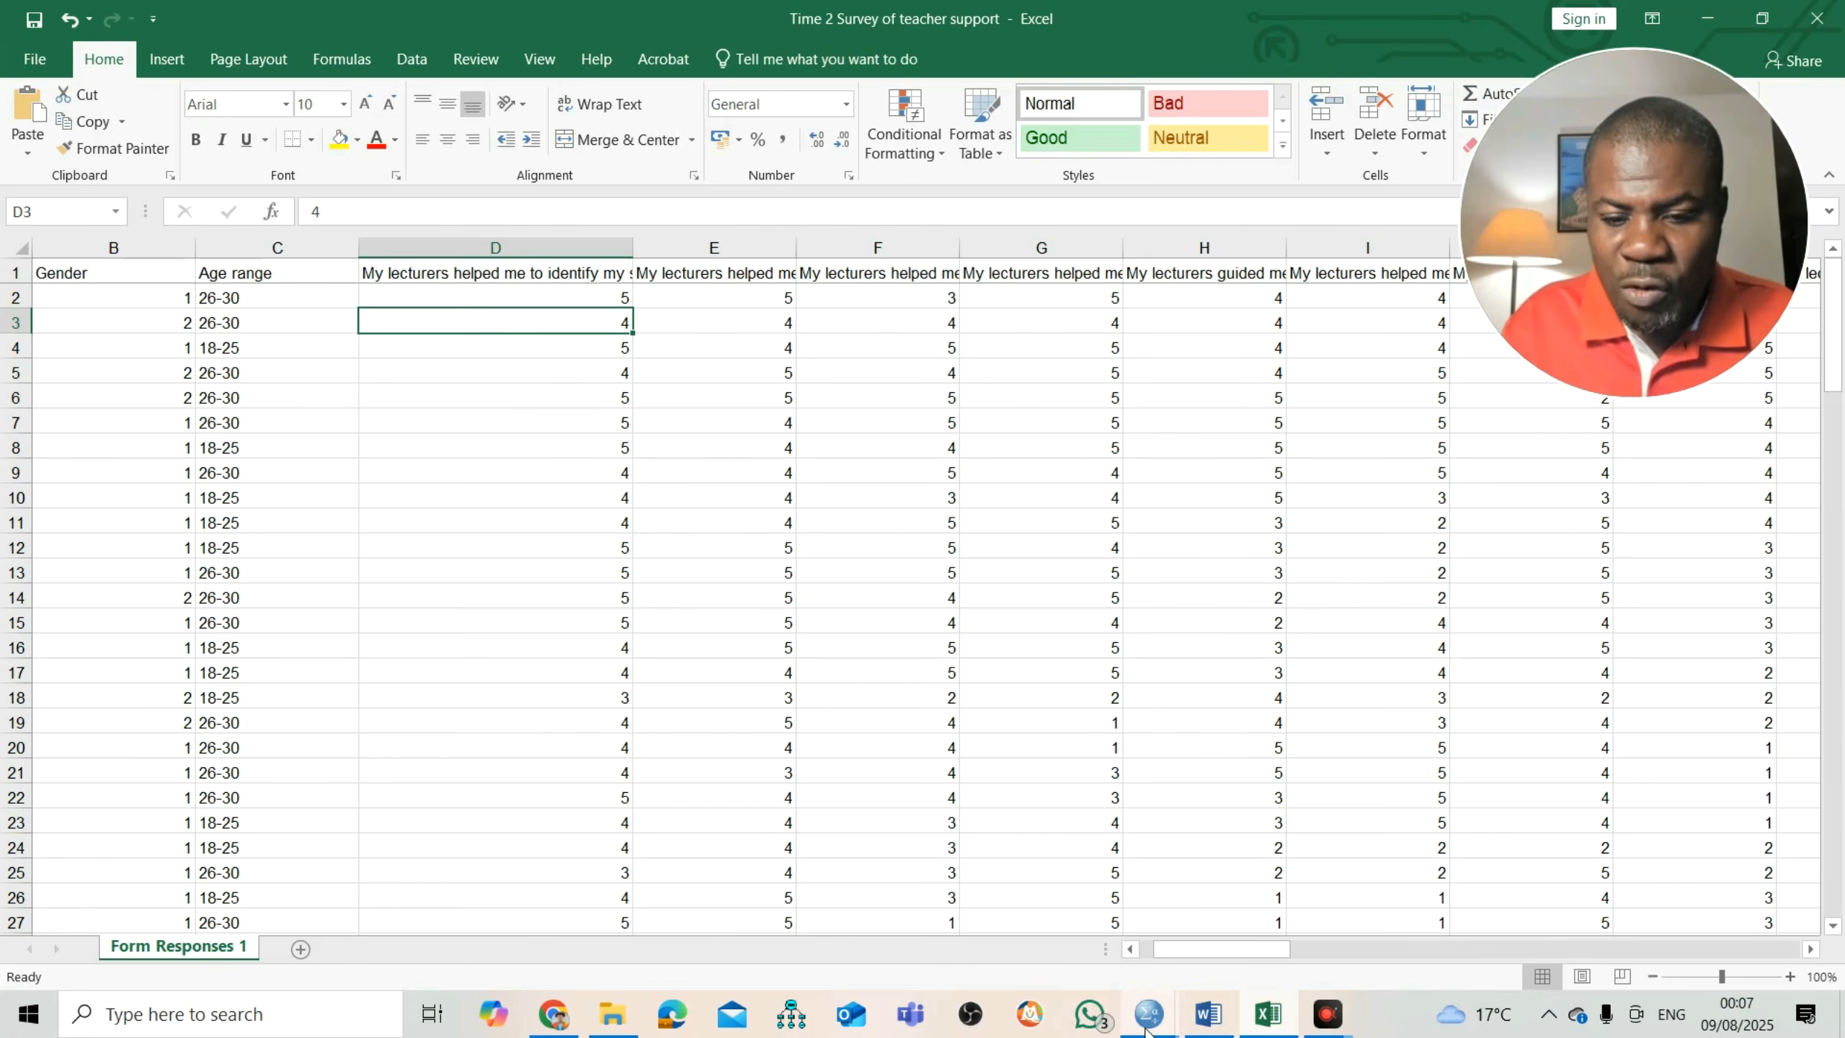
- Switch to the empty IBM SPSS Statistics Data Editor dataset and display the available data import formats
{"action": "mouse_move", "coordinate": [1148, 1014]}
{"action": "left_click", "coordinate": [1247, 938]}
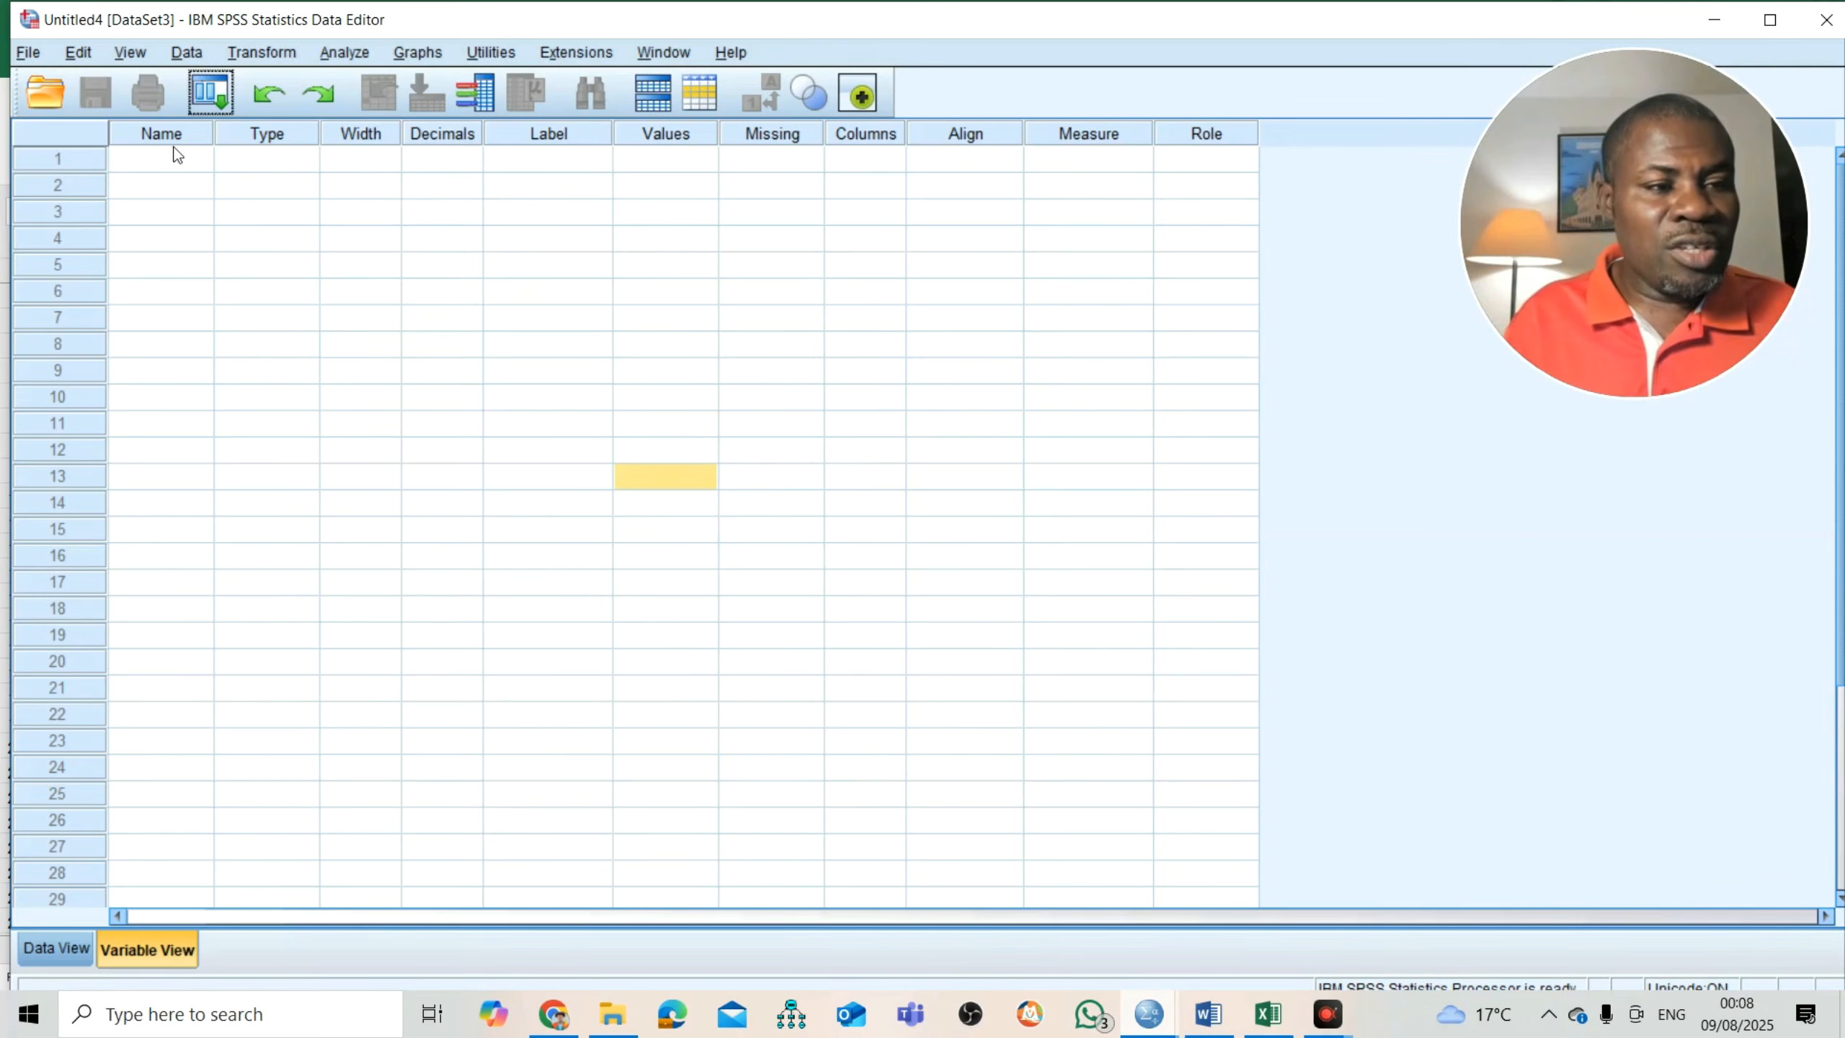
{"action": "left_click", "coordinate": [29, 54]}
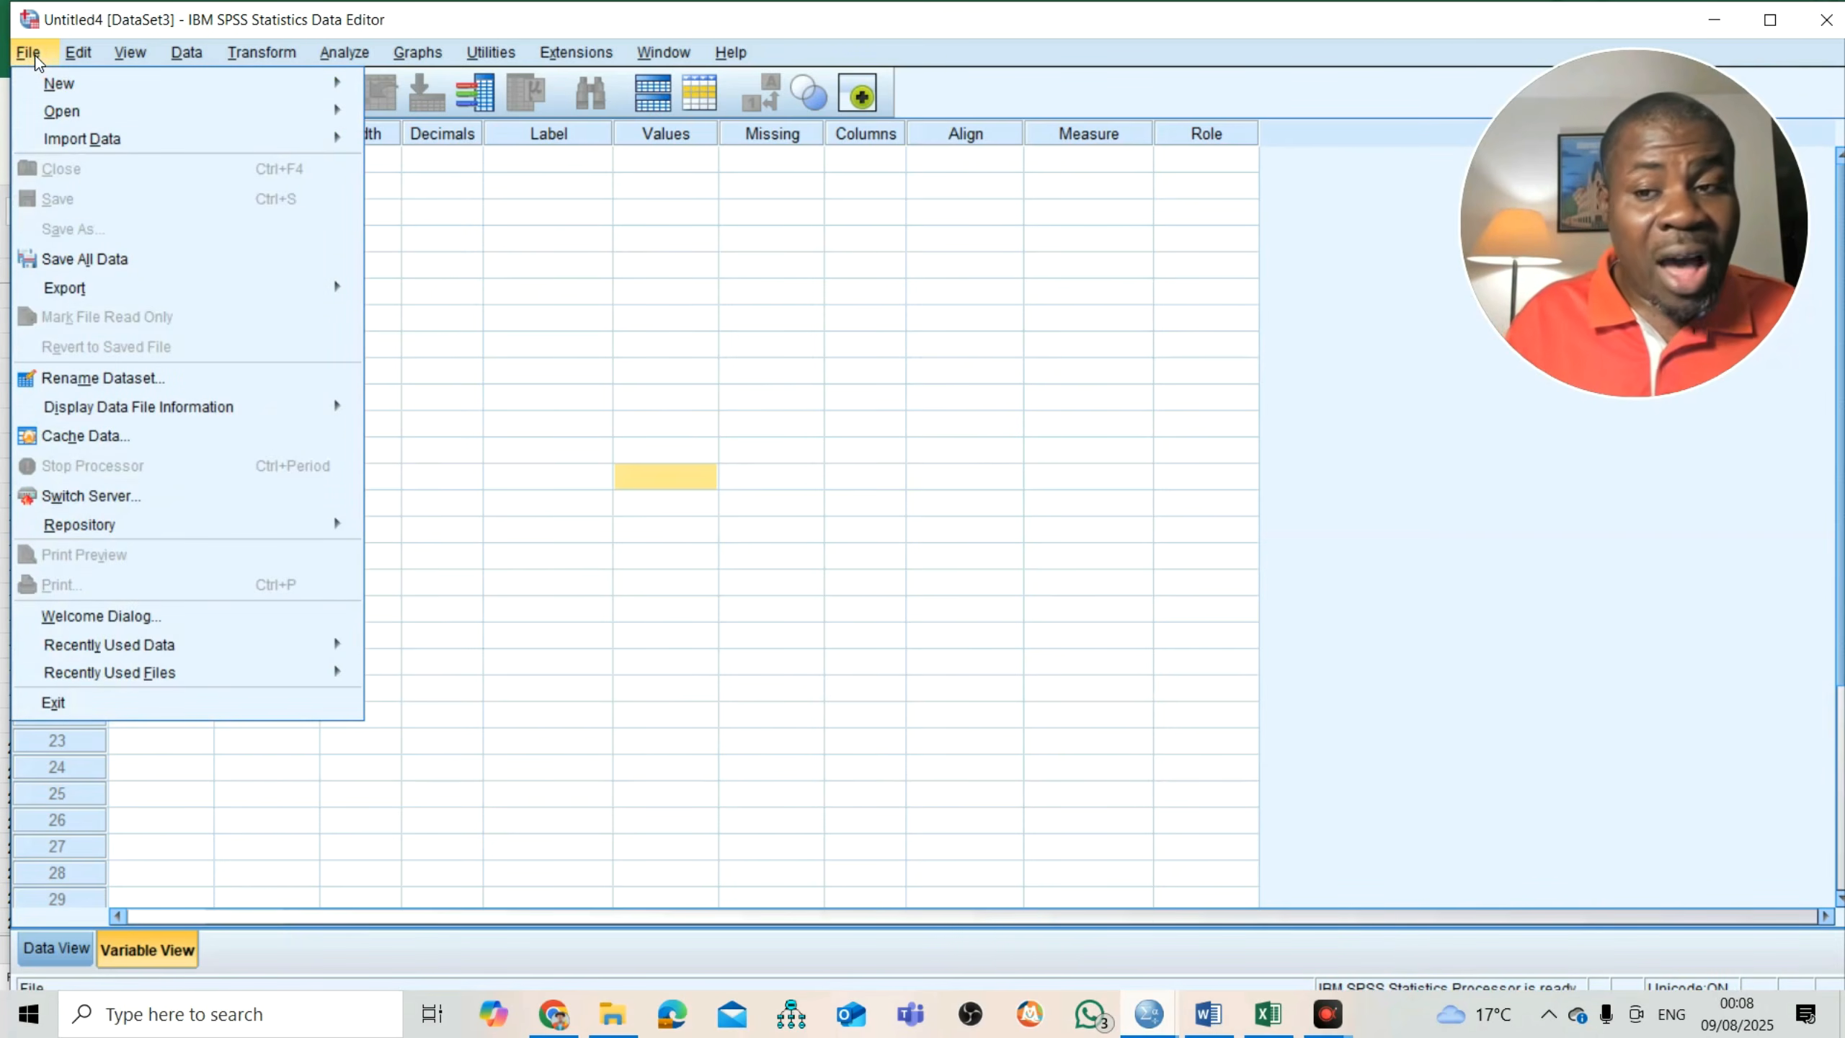
{"action": "mouse_move", "coordinate": [108, 145]}
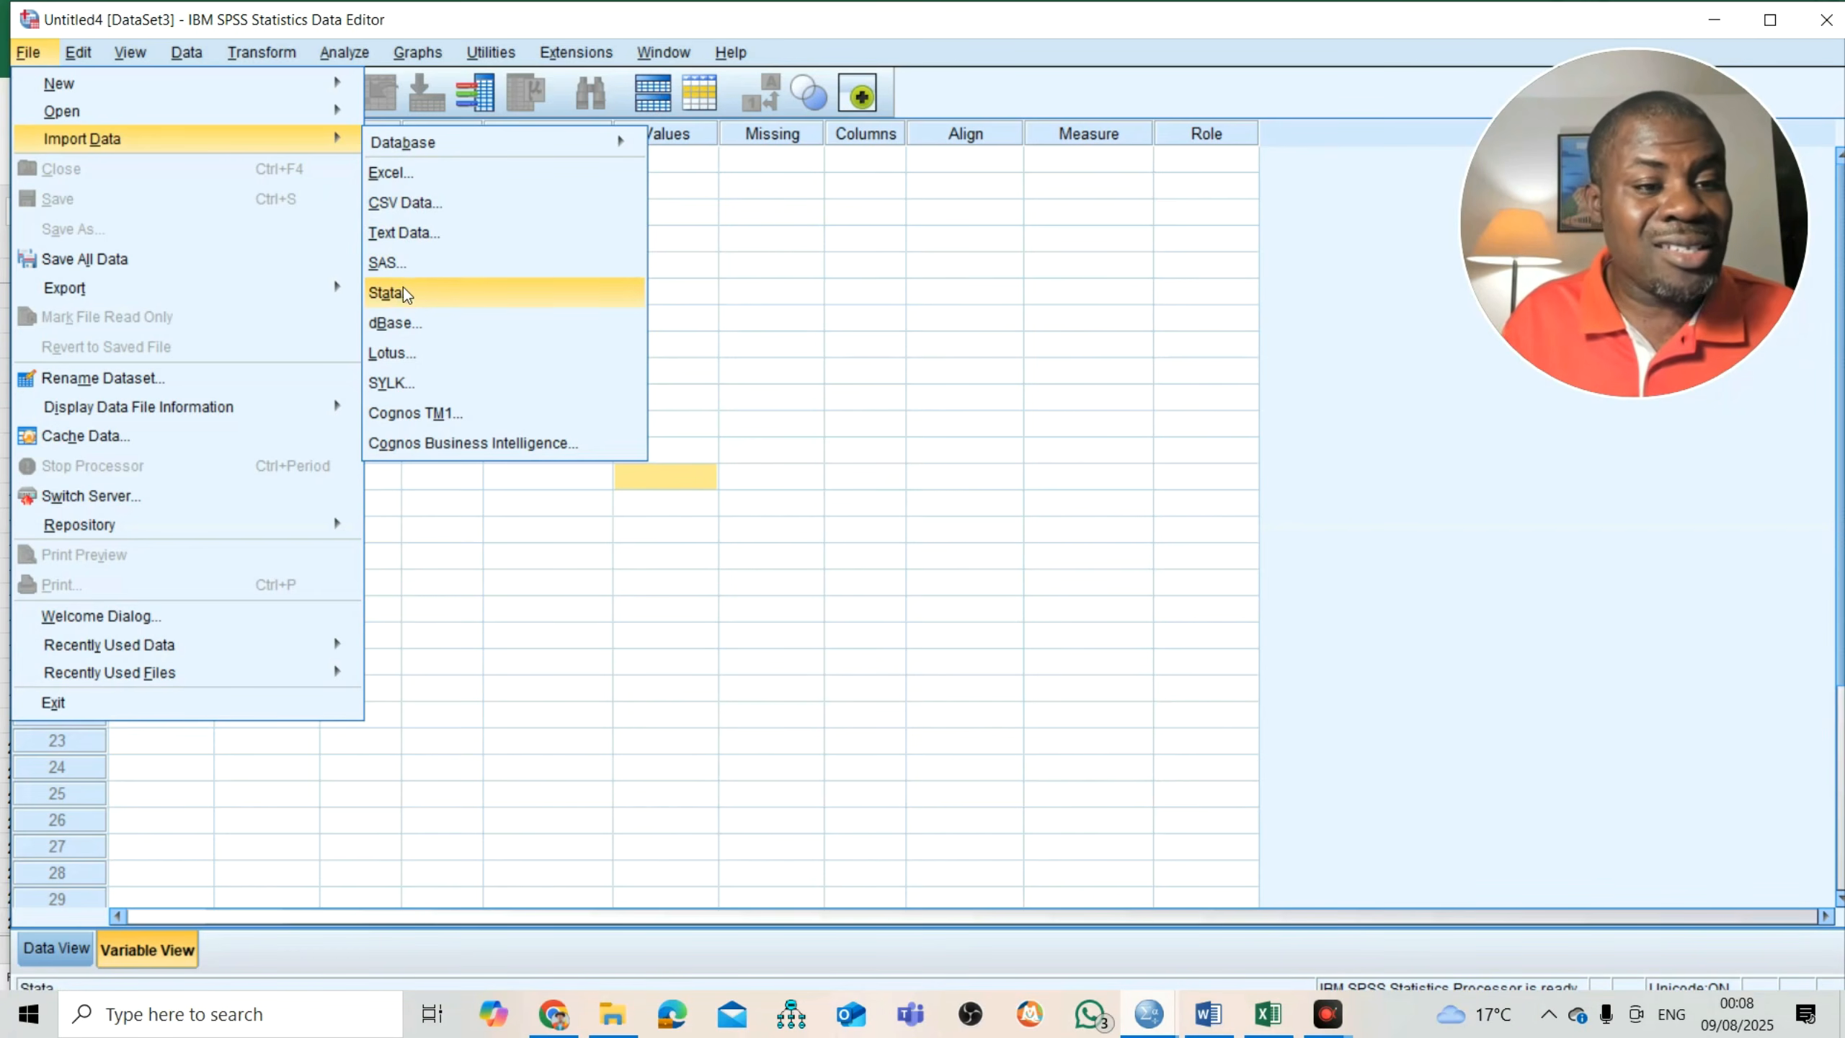
- Import the Excel file Time 2 Survey of teacher support.xlsx from Downloads, using worksheet Form Responses 1 with variable names from the first row
{"action": "left_click", "coordinate": [426, 176]}
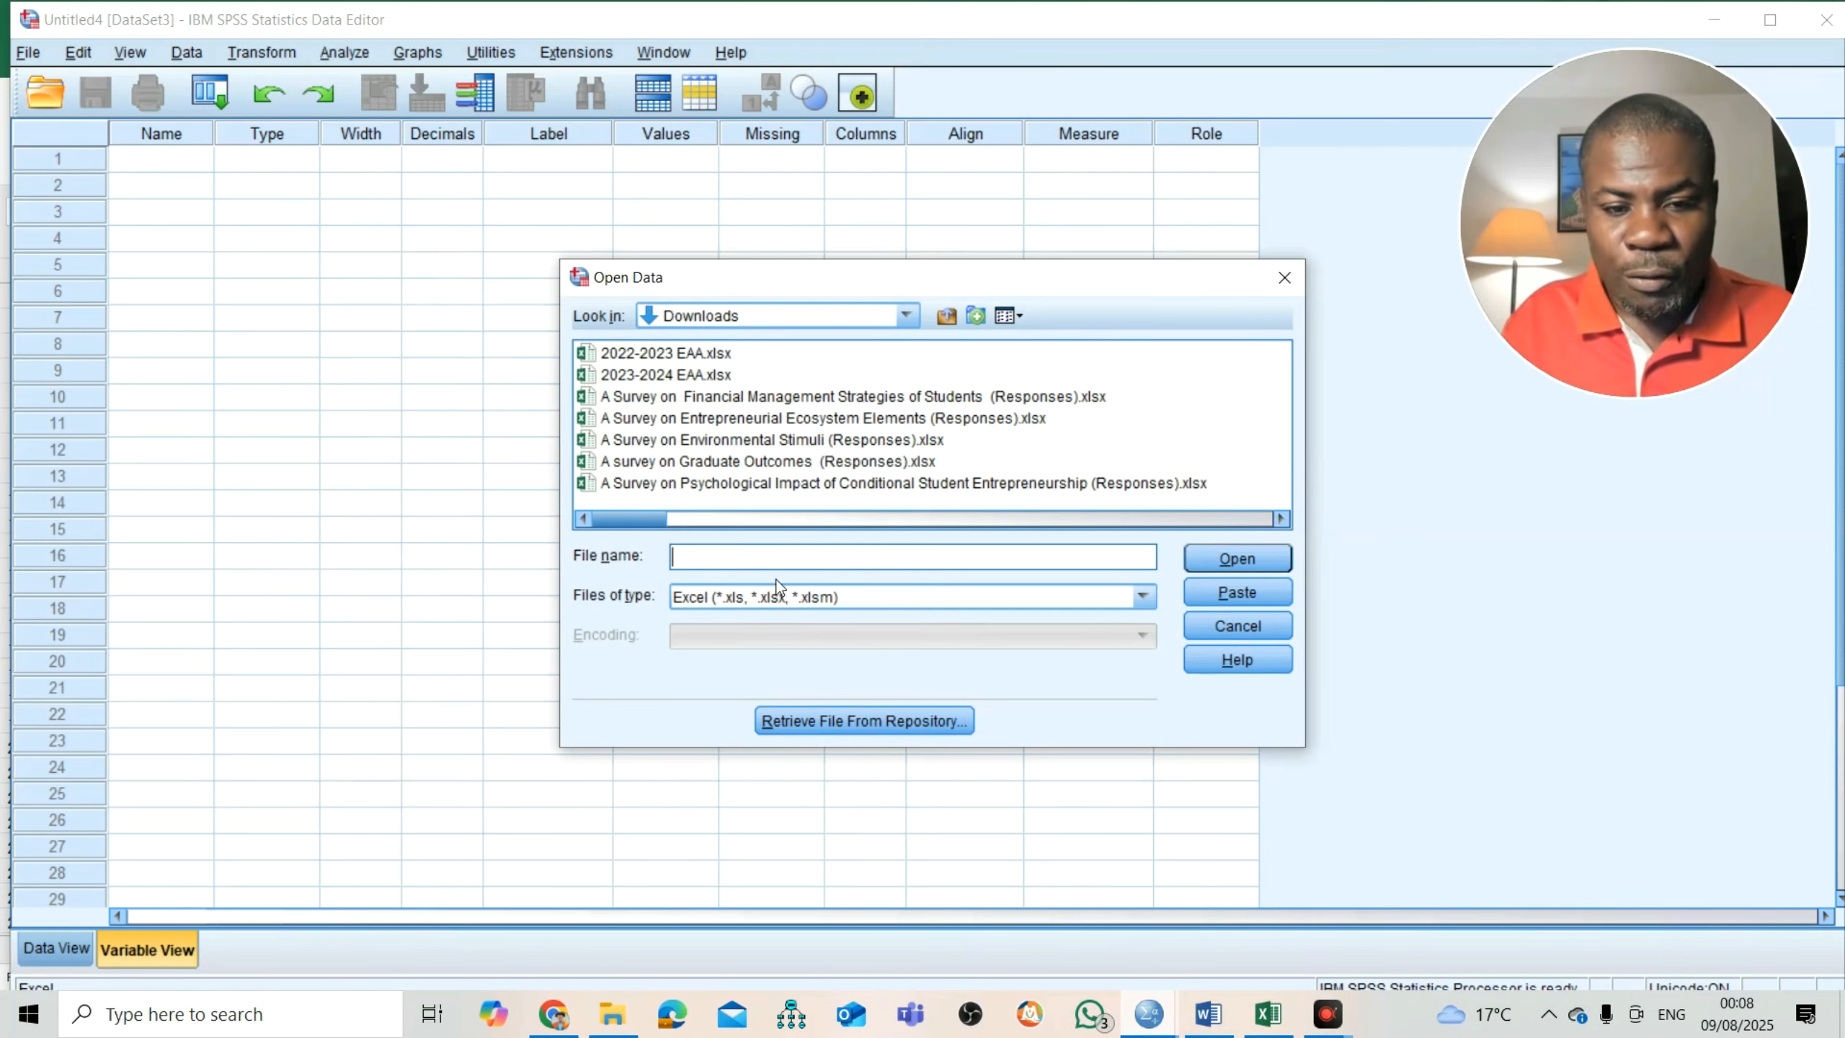
{"action": "type", "text": "Time 2"}
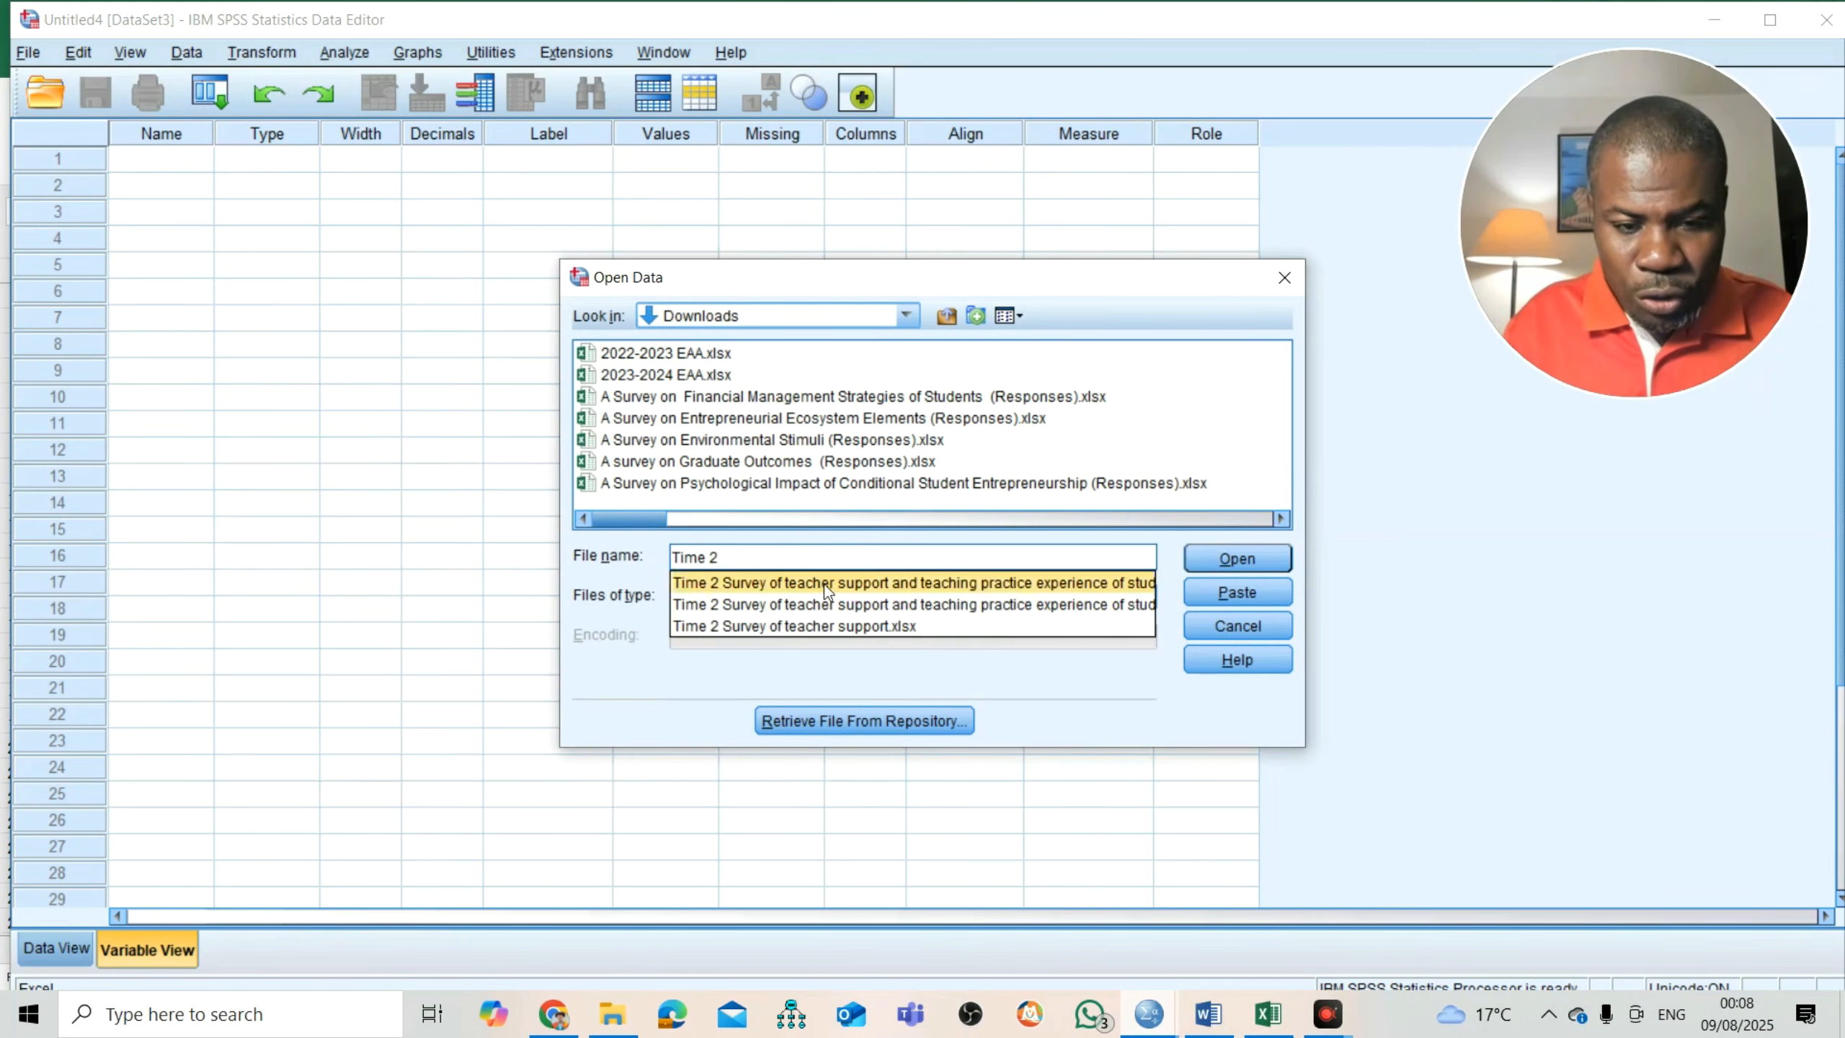
{"action": "left_click", "coordinate": [853, 626]}
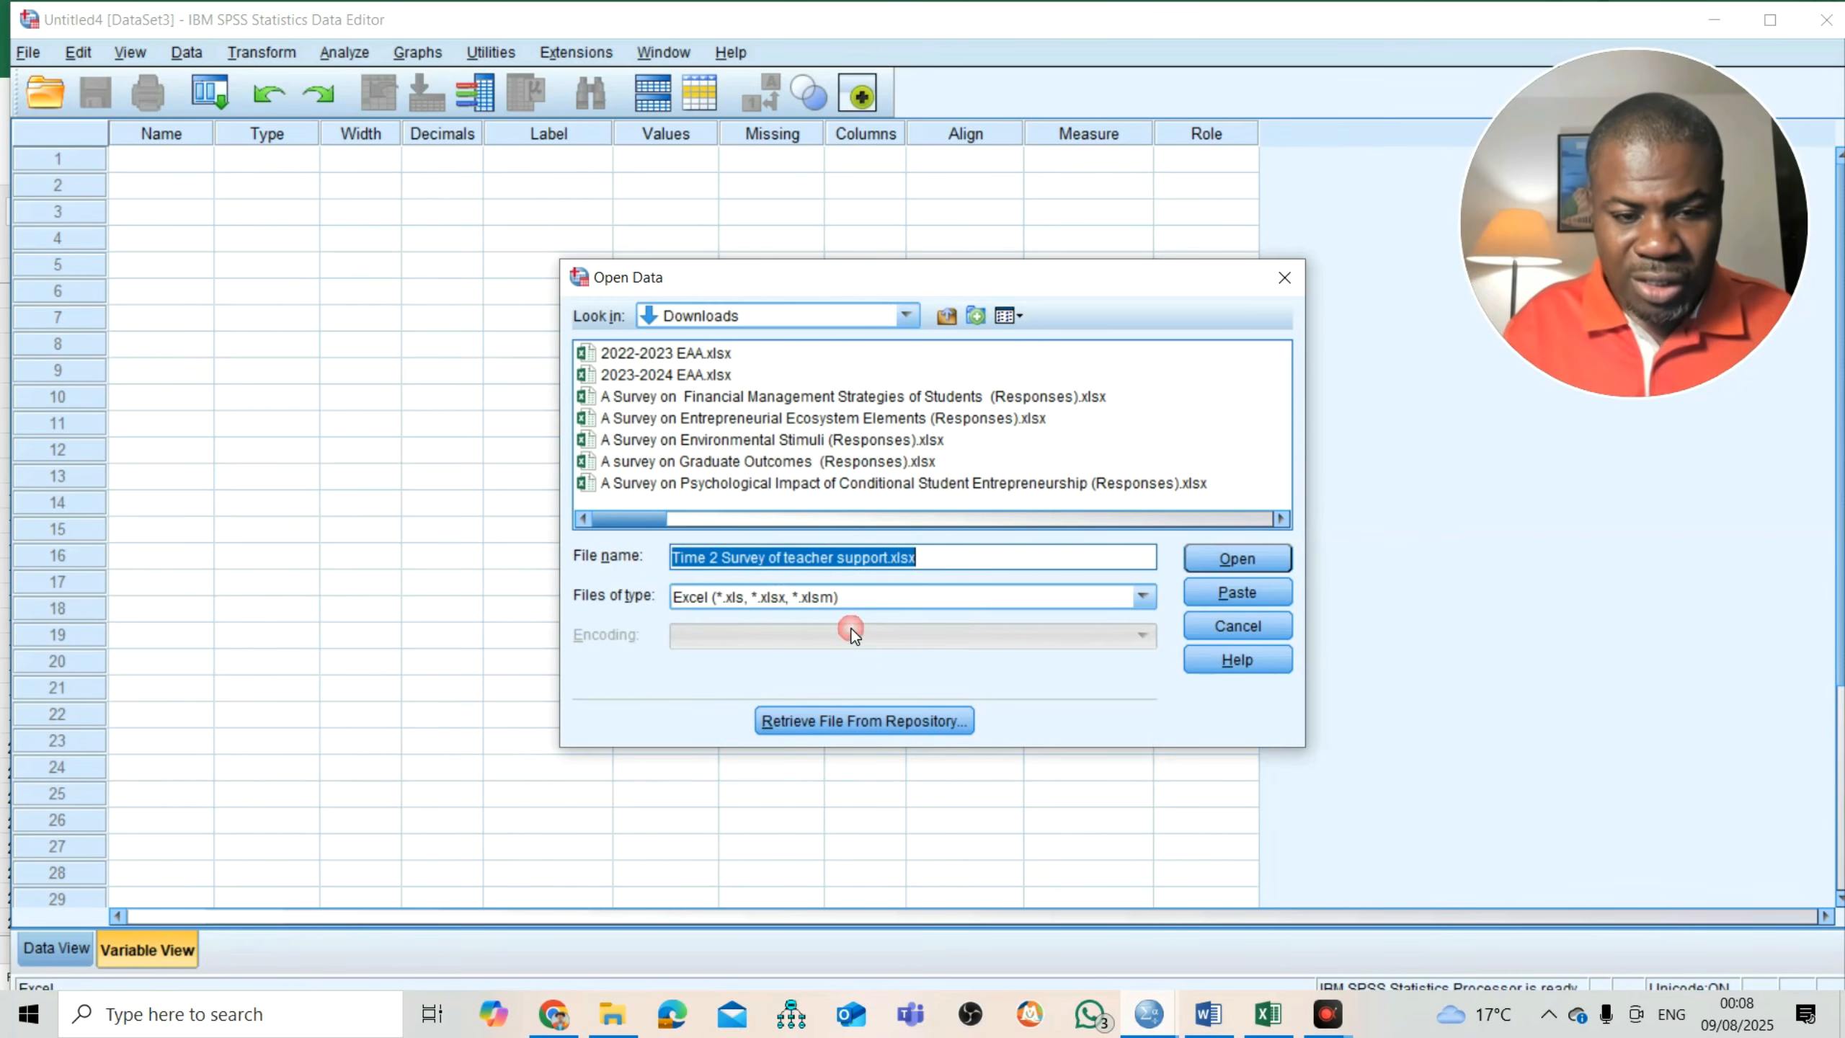
{"action": "left_click", "coordinate": [1237, 559]}
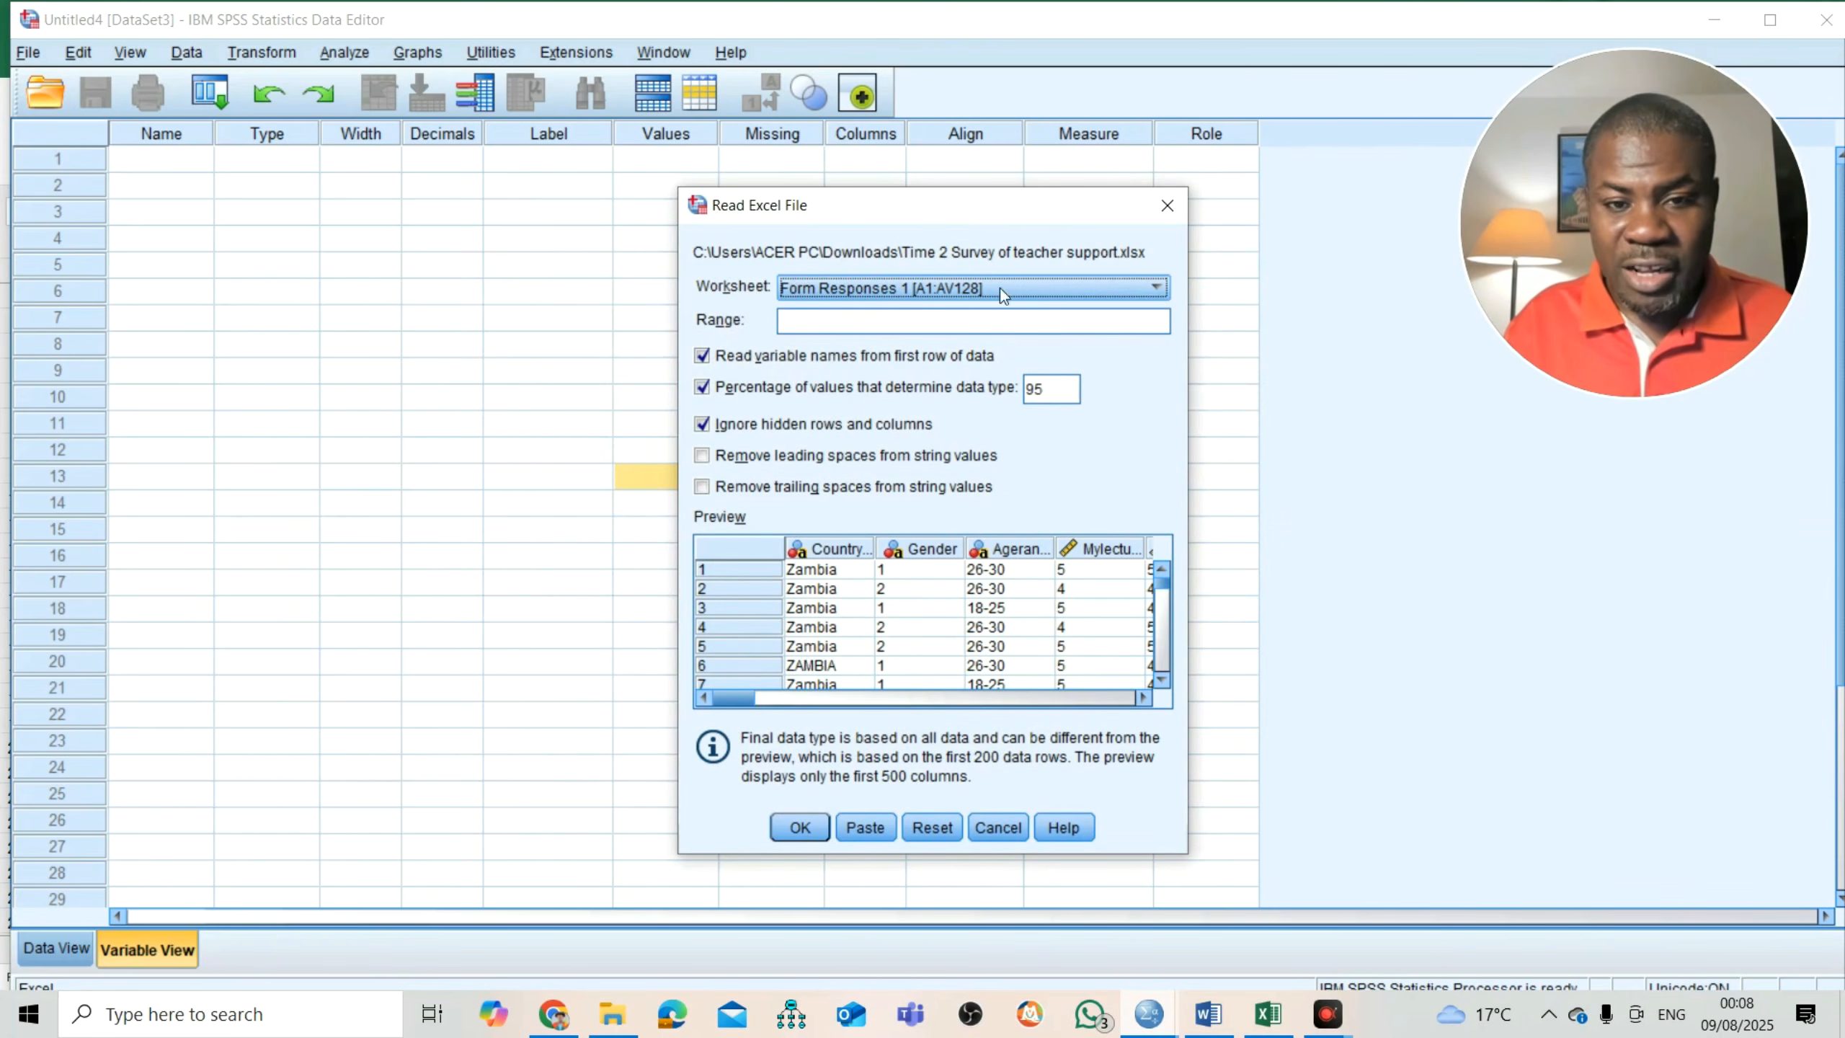
{"action": "left_click", "coordinate": [796, 828]}
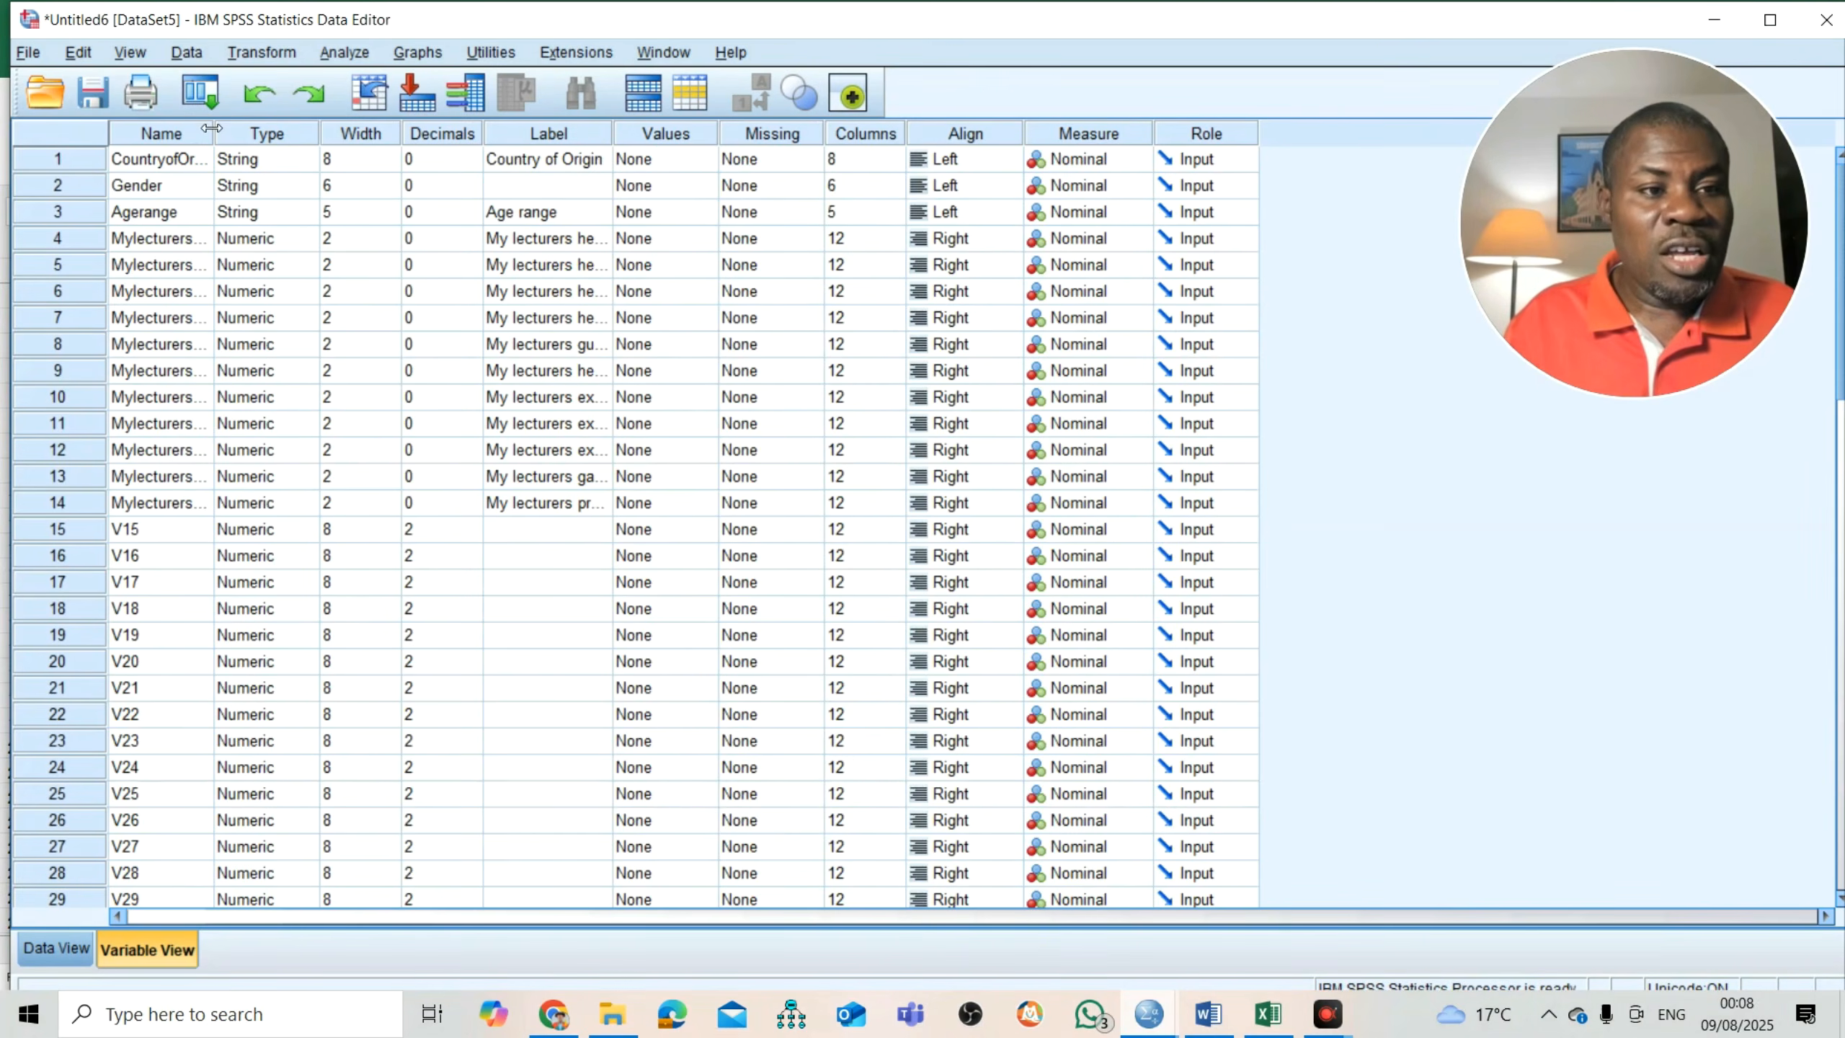
- Widen the variable Name and Label columns so the long question texts can be read, and look over the imported data values
{"action": "left_click_drag", "start_coordinate": [213, 133], "coordinate": [430, 163]}
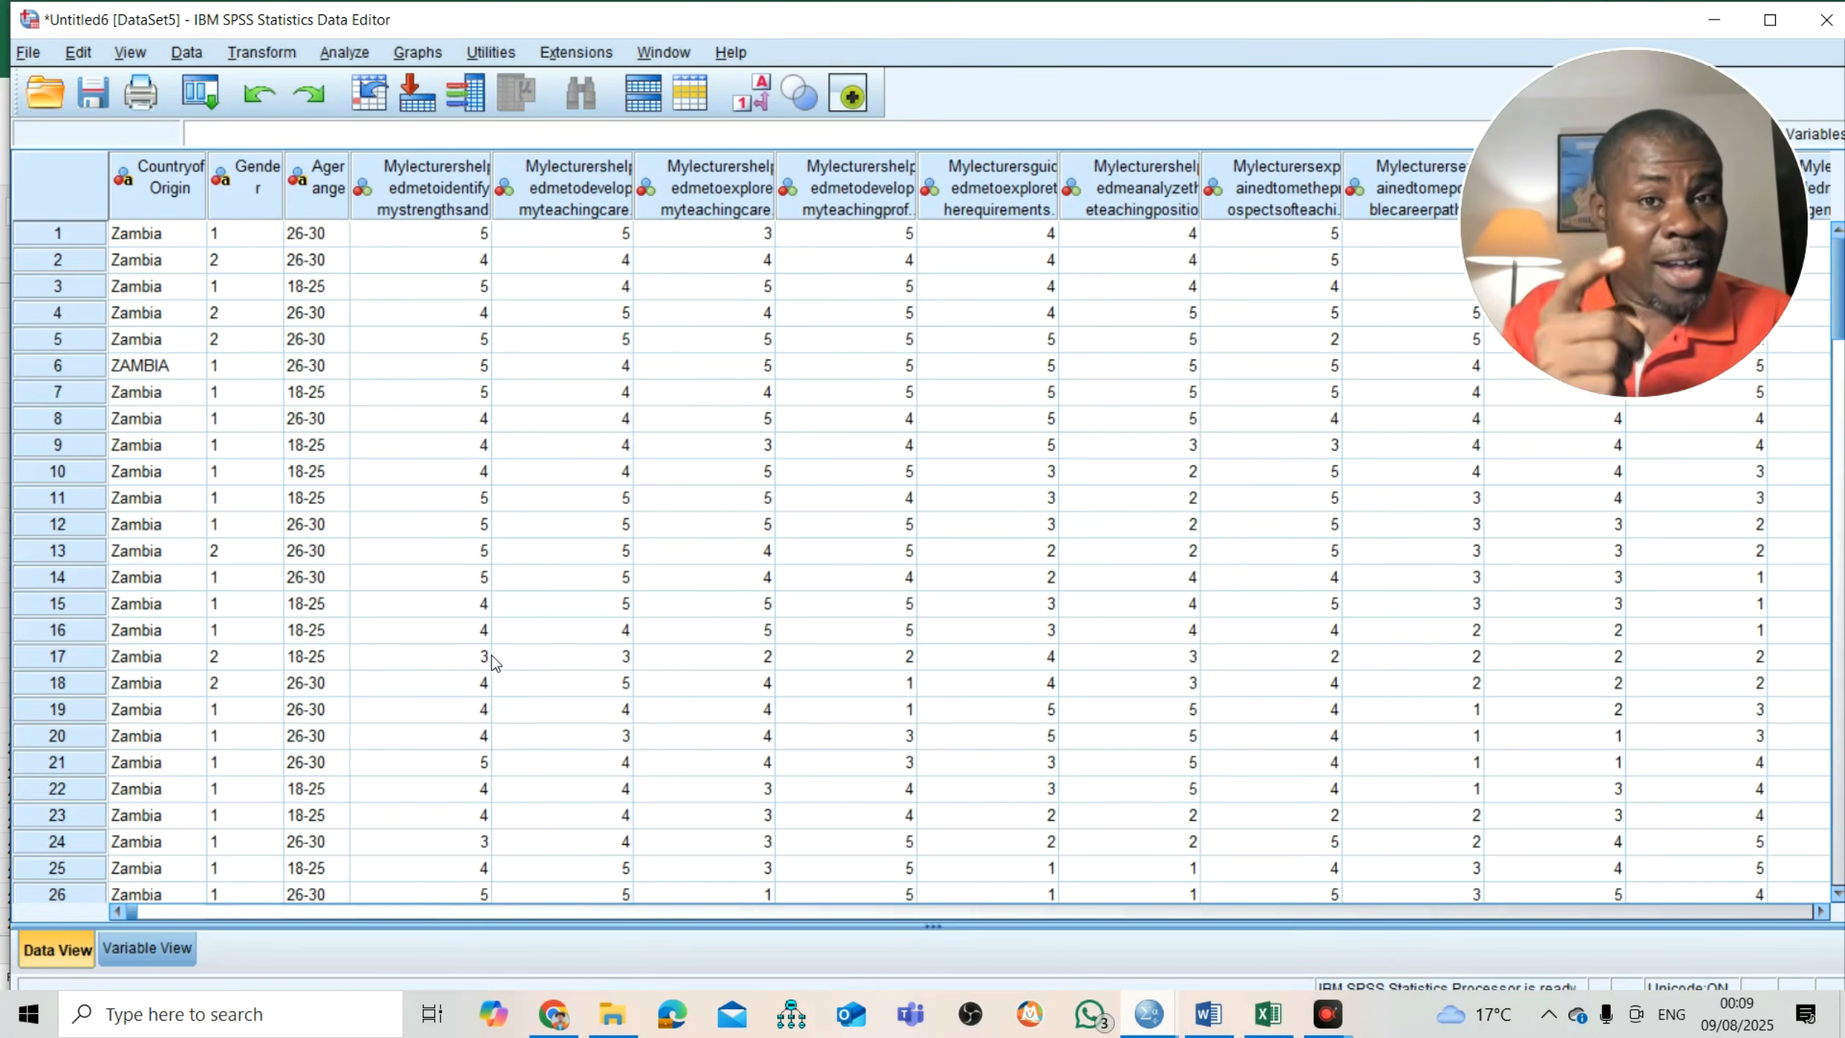
{"action": "key", "text": "ctrl+t"}
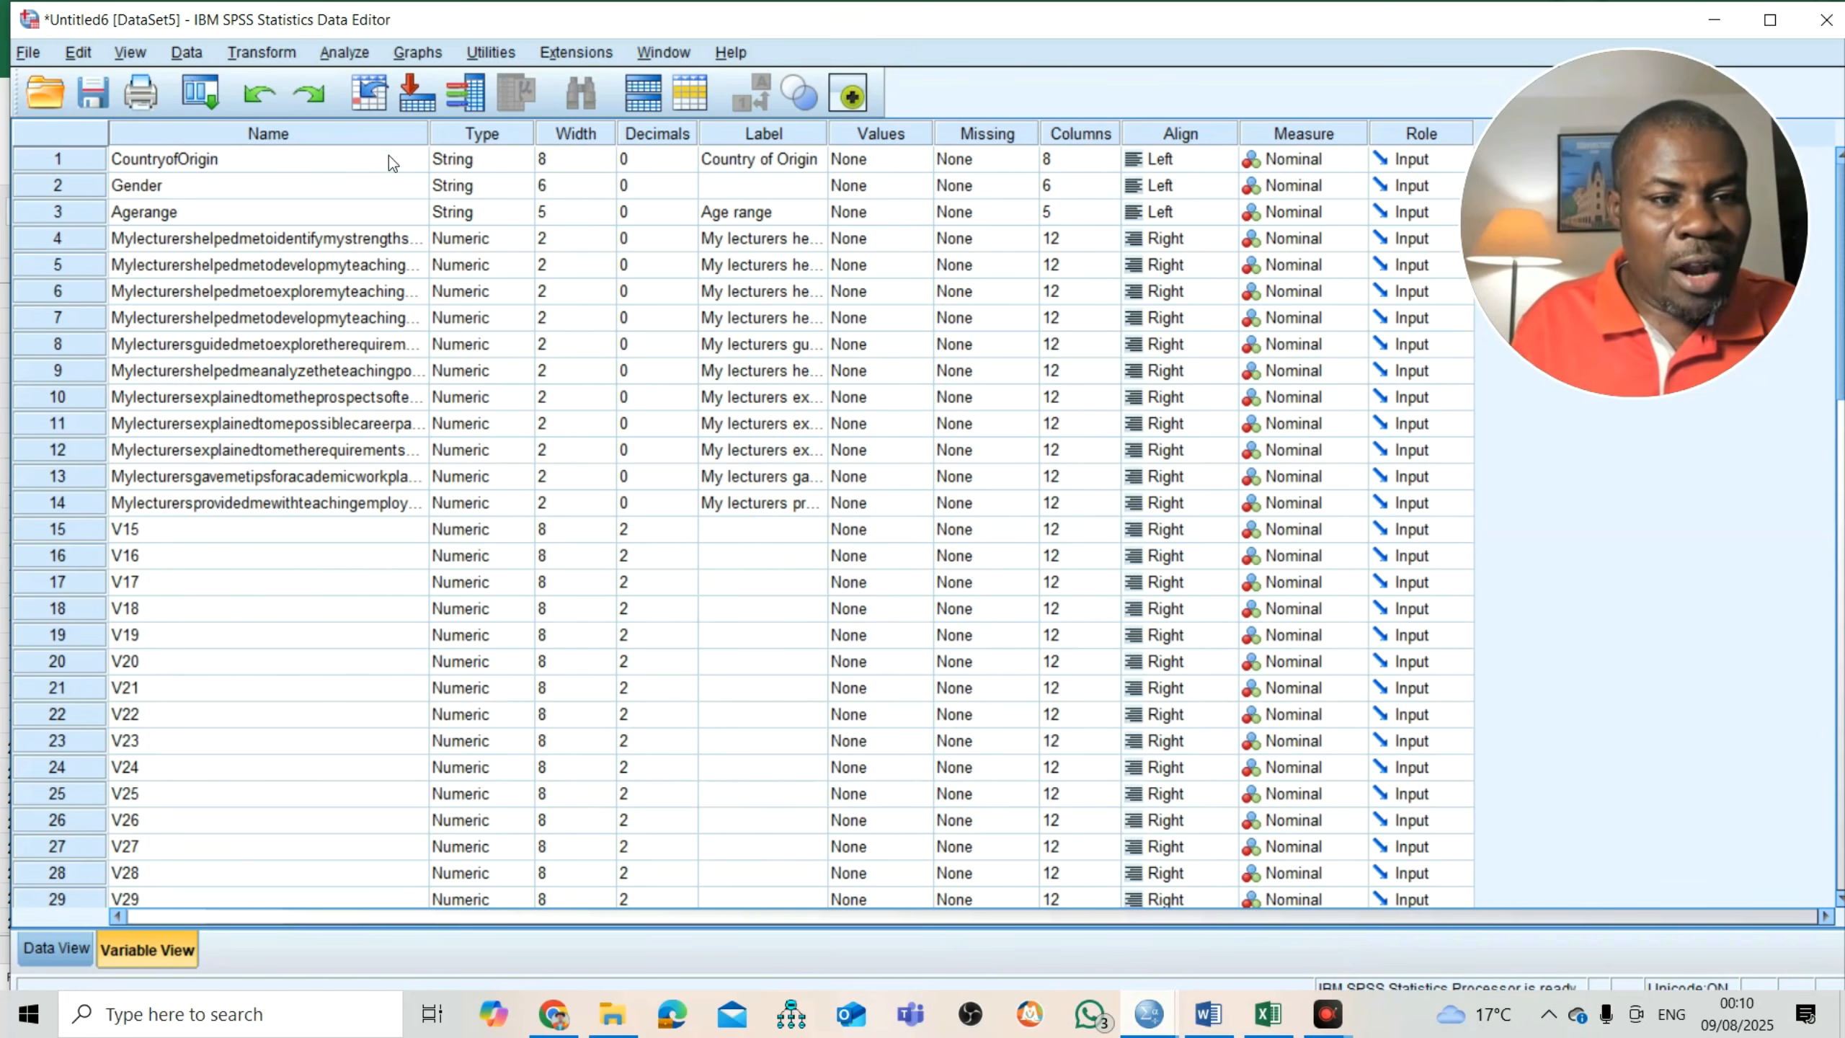
{"action": "left_click_drag", "start_coordinate": [430, 136], "coordinate": [511, 136]}
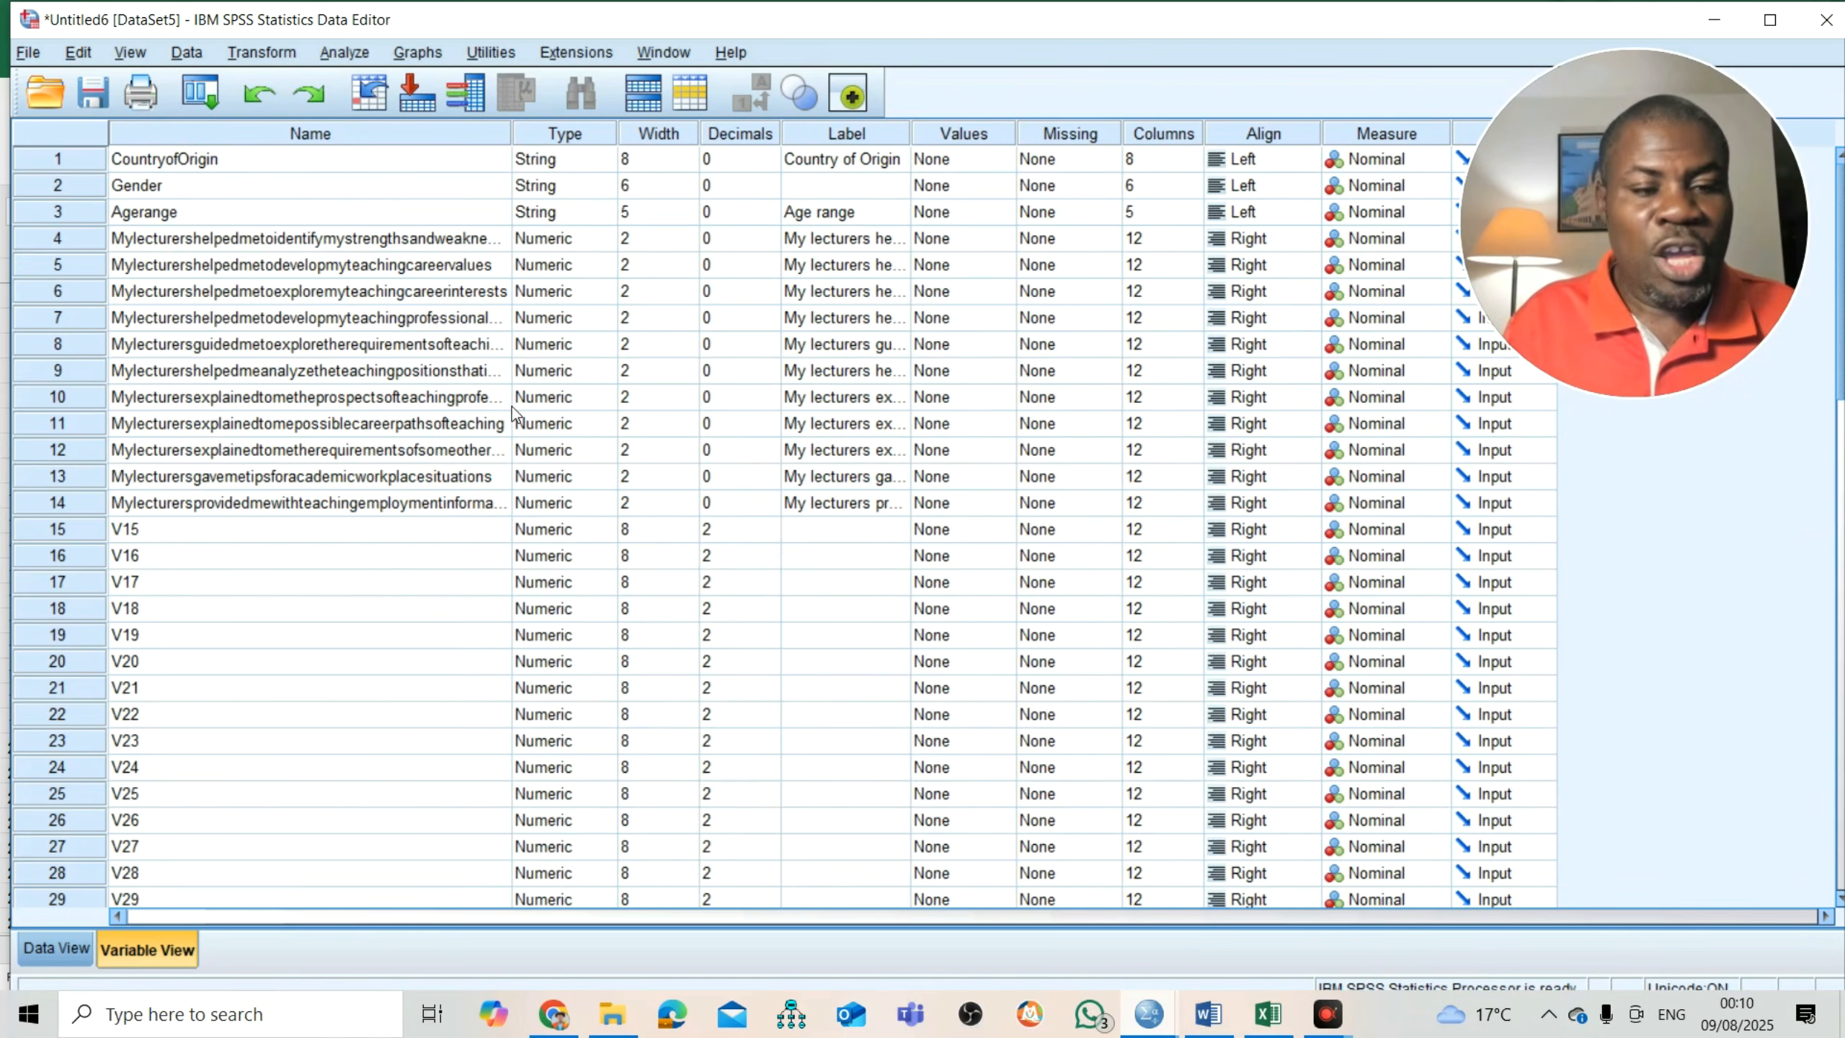
{"action": "double_click", "coordinate": [914, 135]}
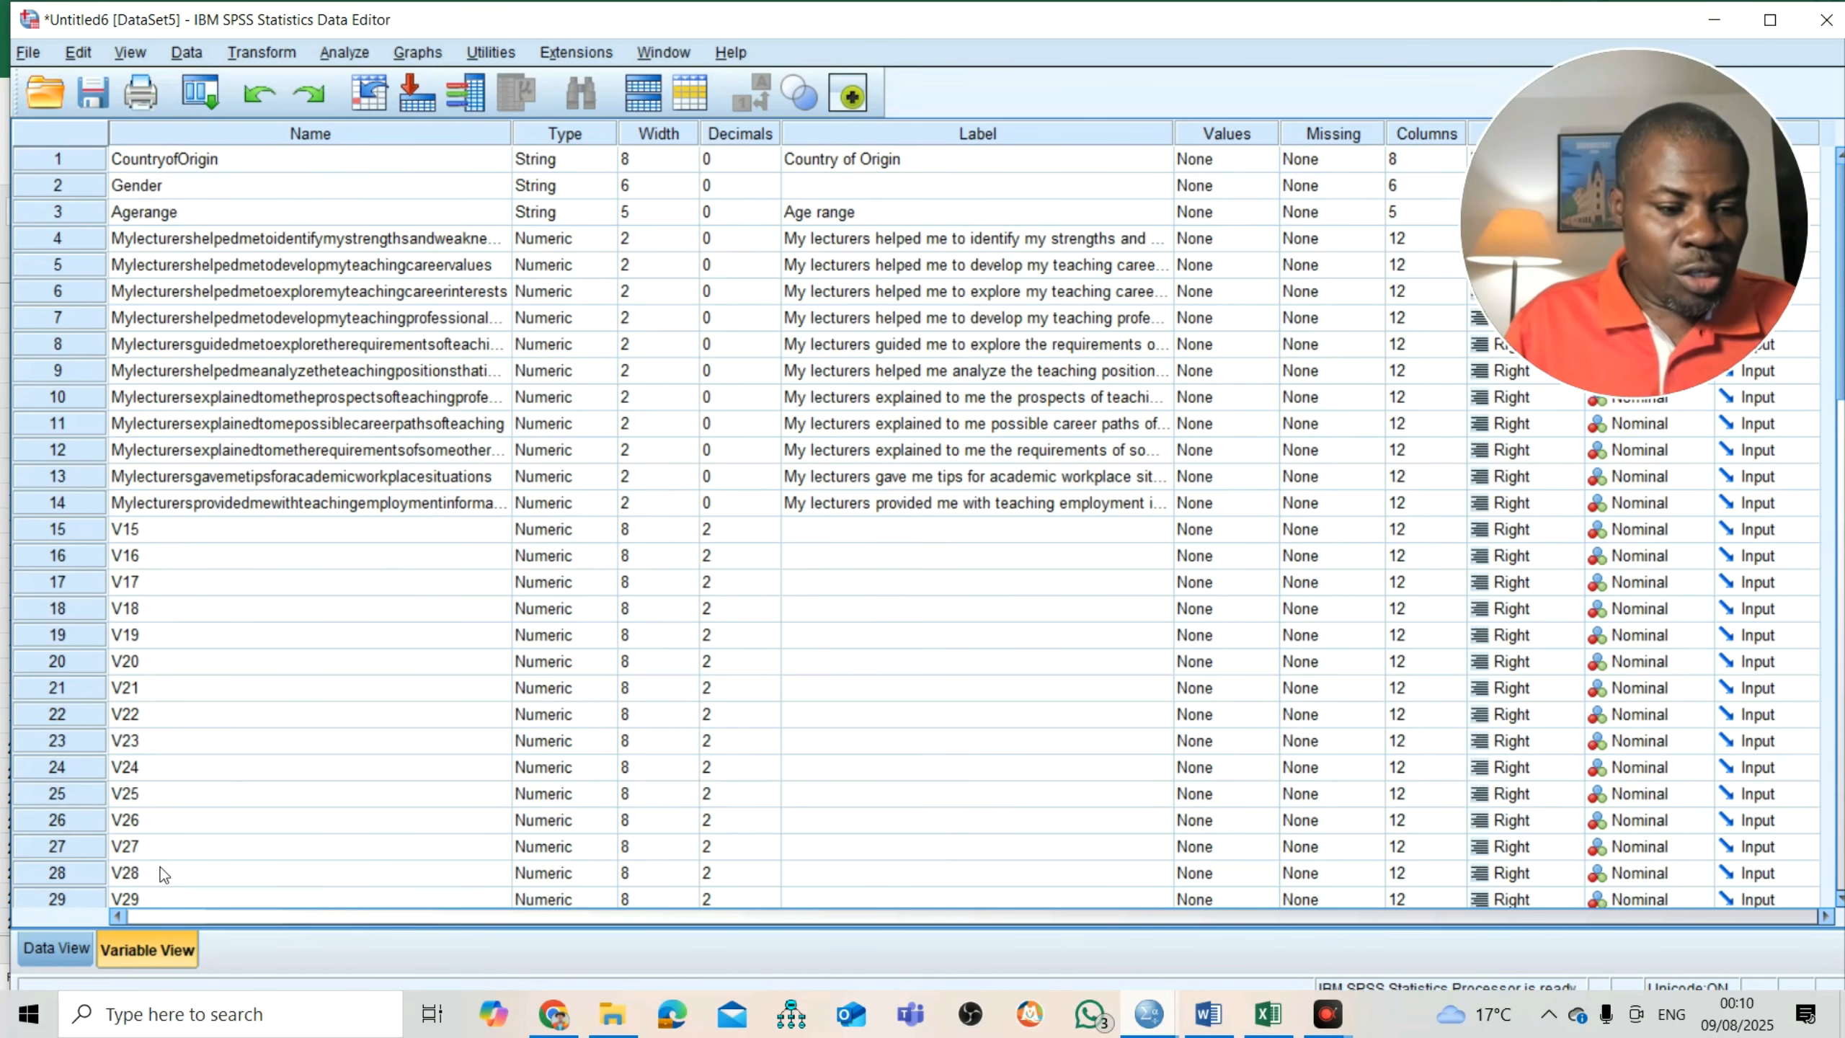
- Compare the name and label of the CountryofOrigin variable and delete that variable from the dataset
{"action": "left_click", "coordinate": [202, 158]}
{"action": "left_click", "coordinate": [974, 160]}
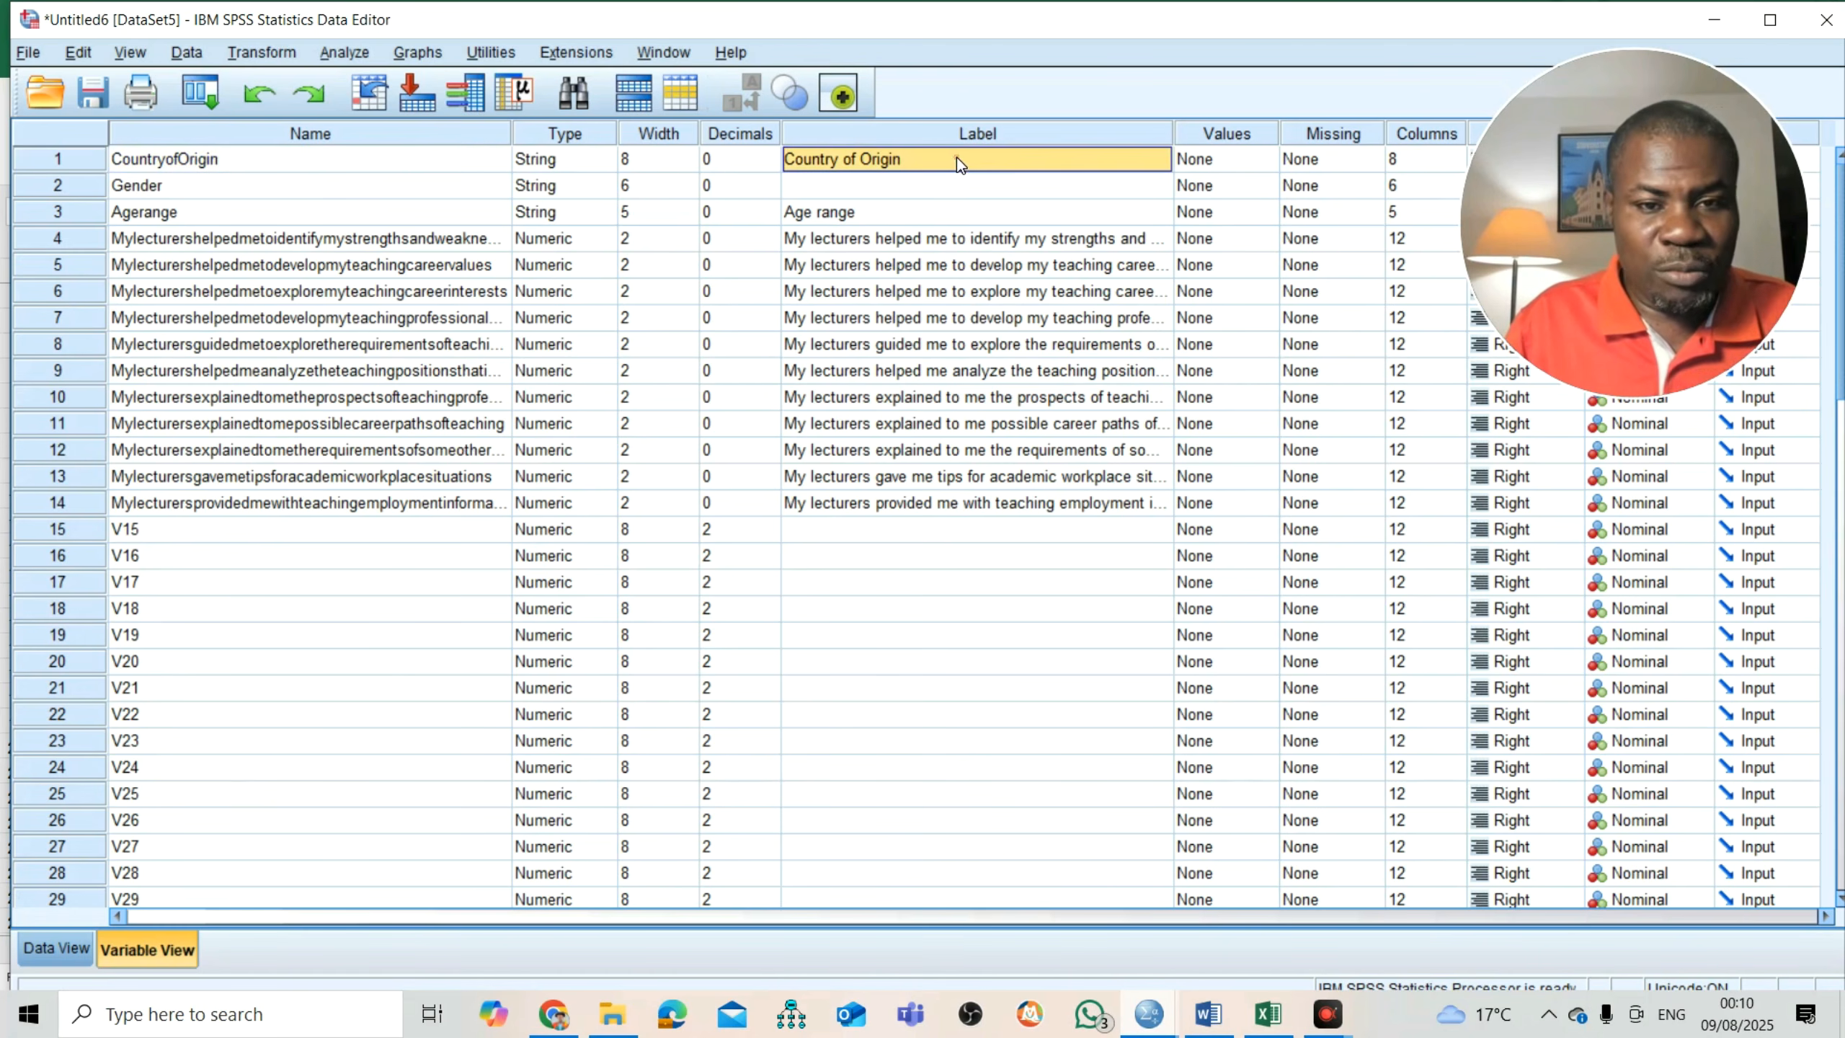
{"action": "left_click", "coordinate": [259, 160]}
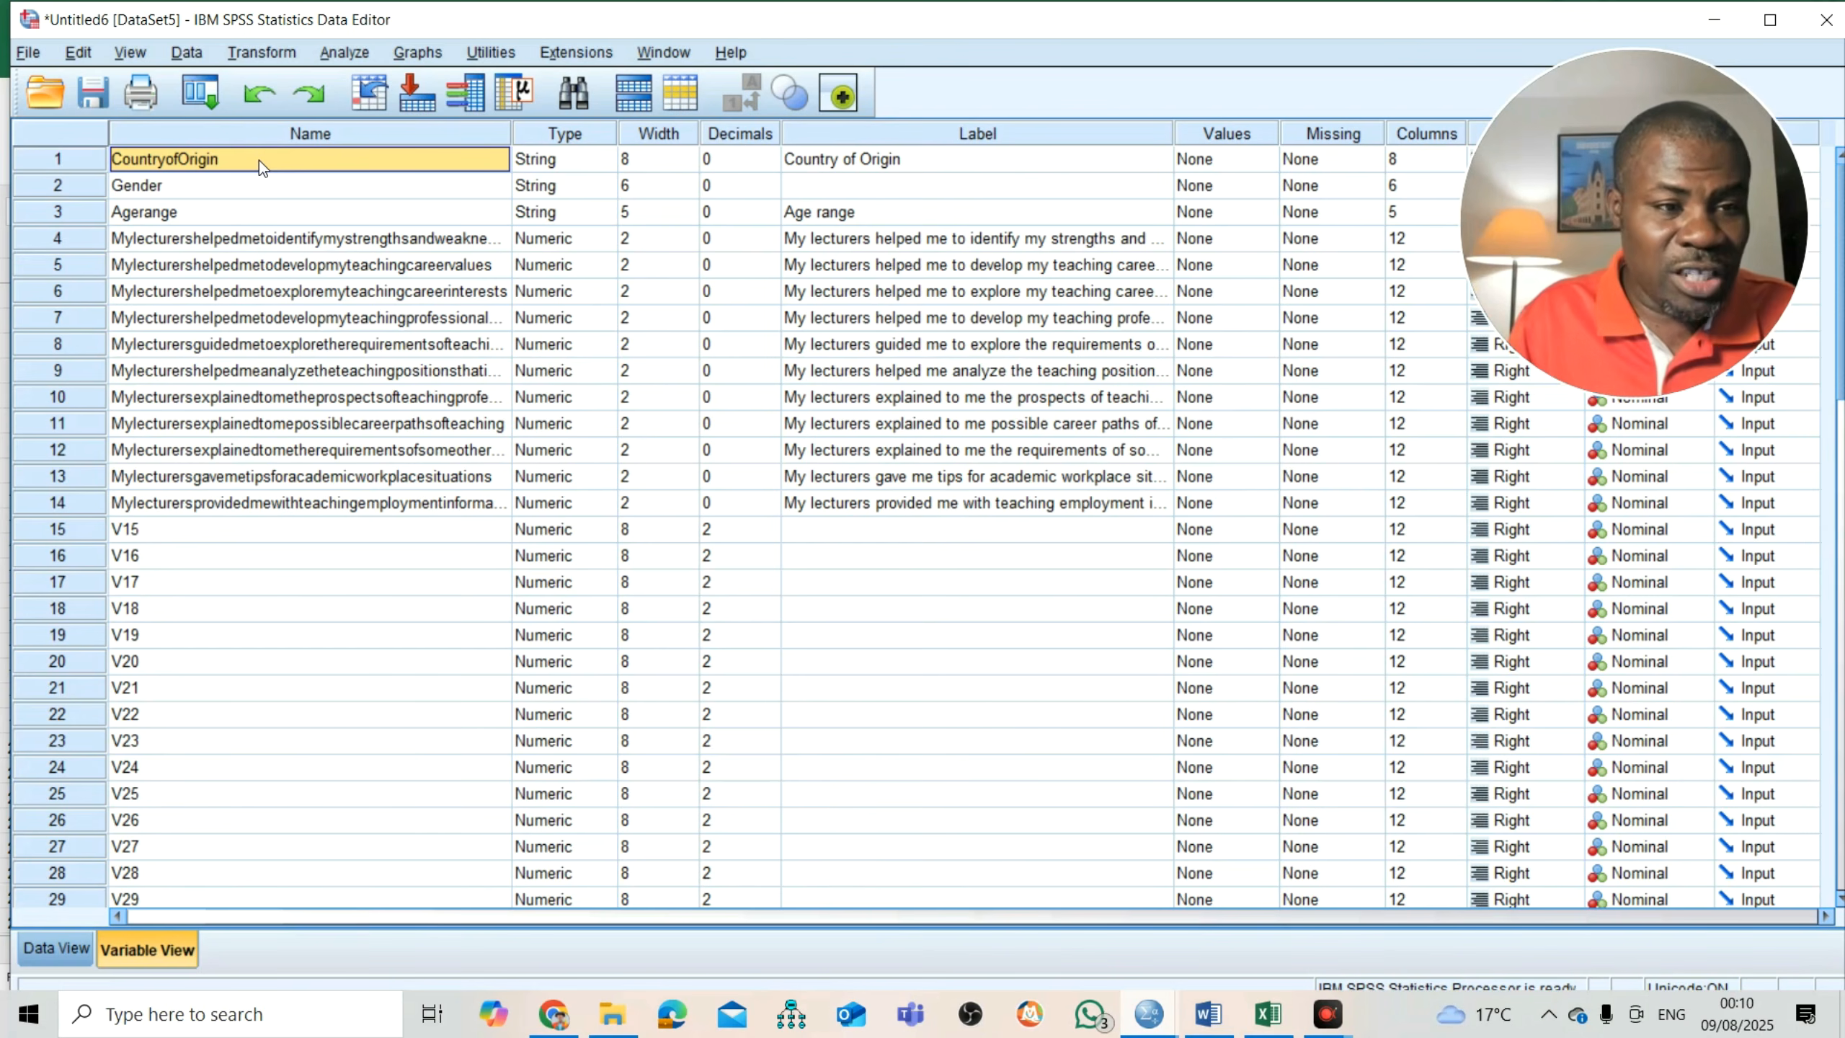
{"action": "left_click", "coordinate": [76, 165]}
{"action": "right_click", "coordinate": [77, 166]}
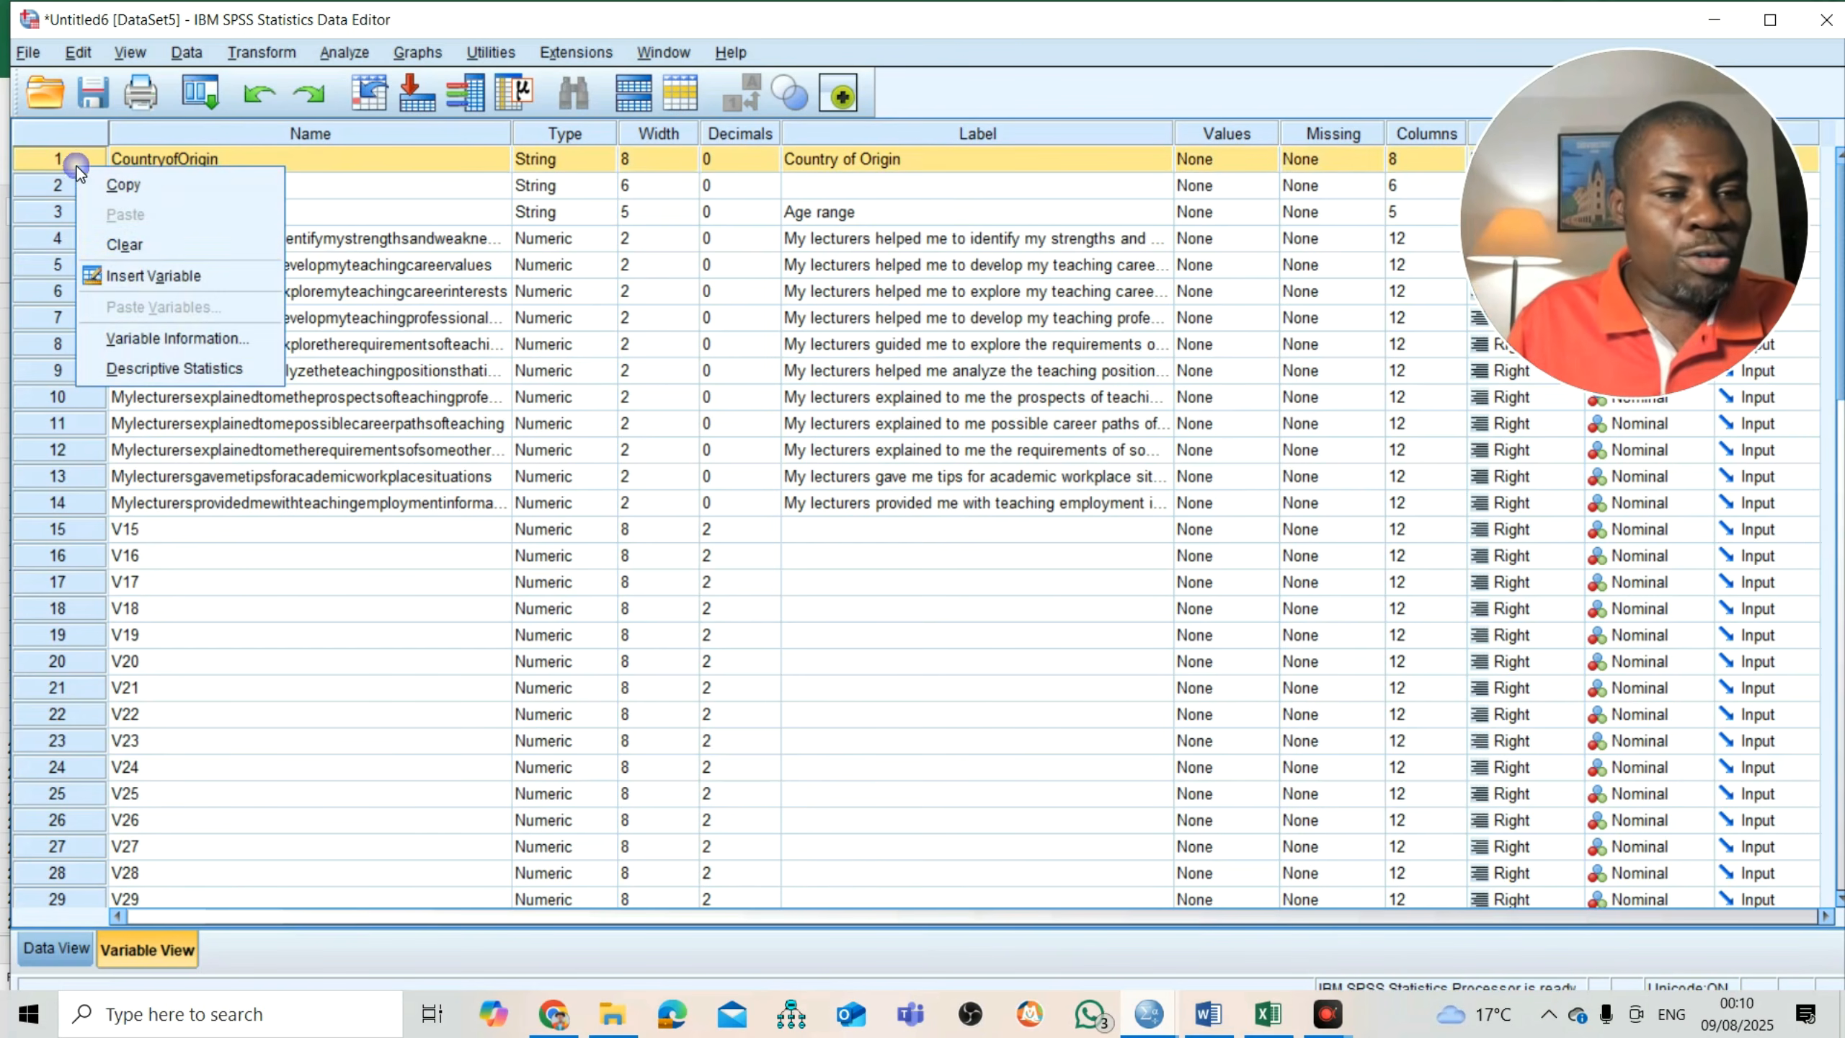
{"action": "left_click", "coordinate": [133, 247]}
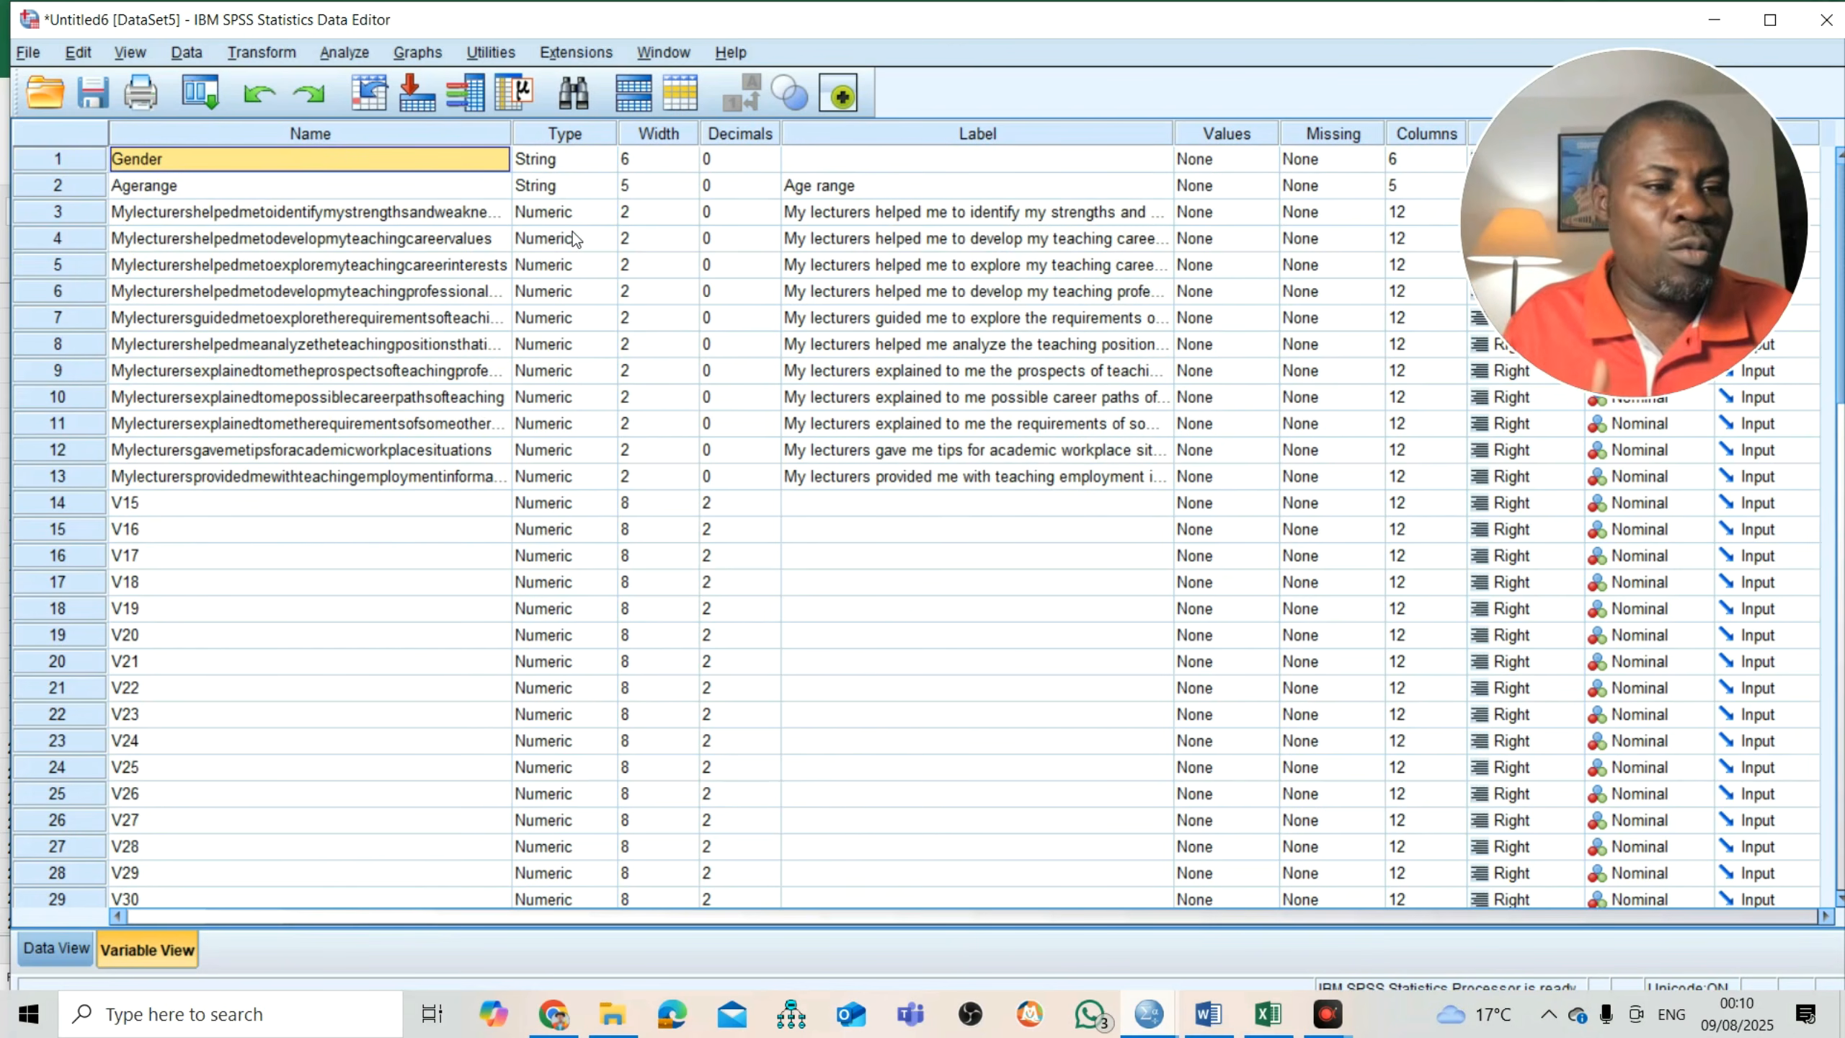
{"action": "left_click", "coordinate": [61, 155]}
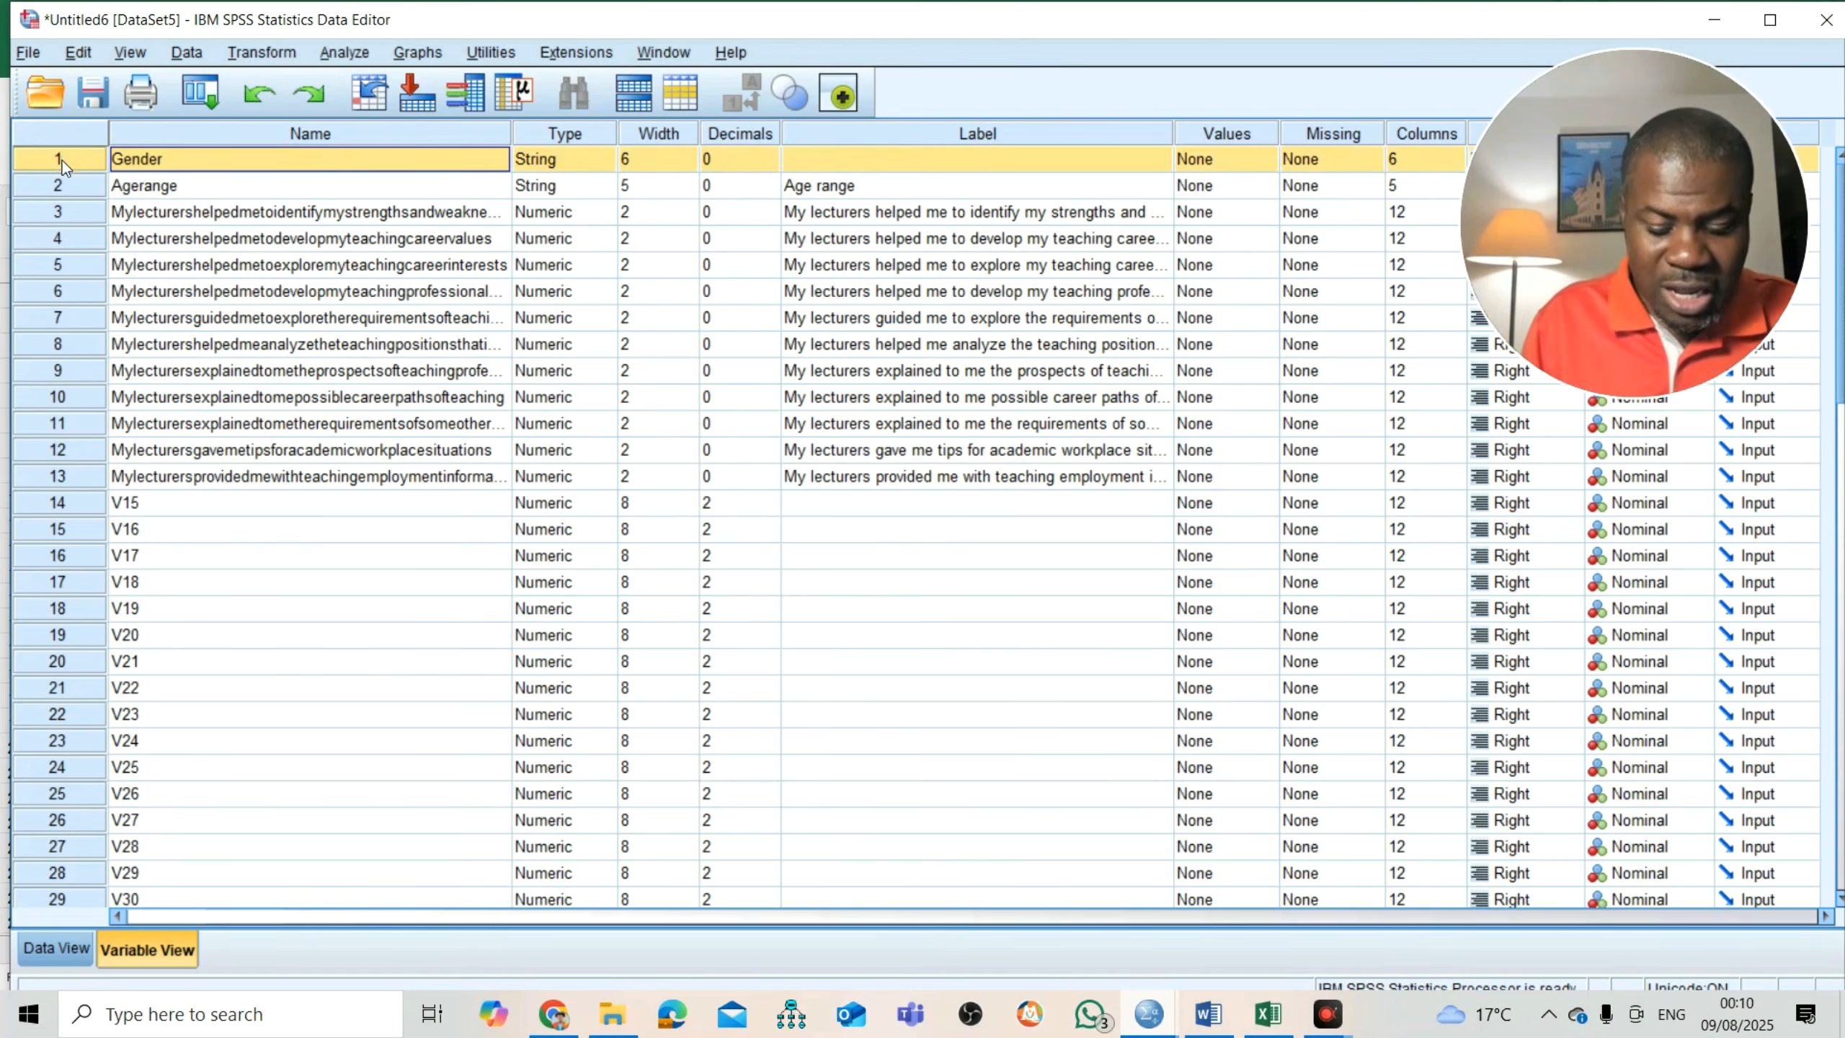
{"action": "right_click", "coordinate": [62, 160]}
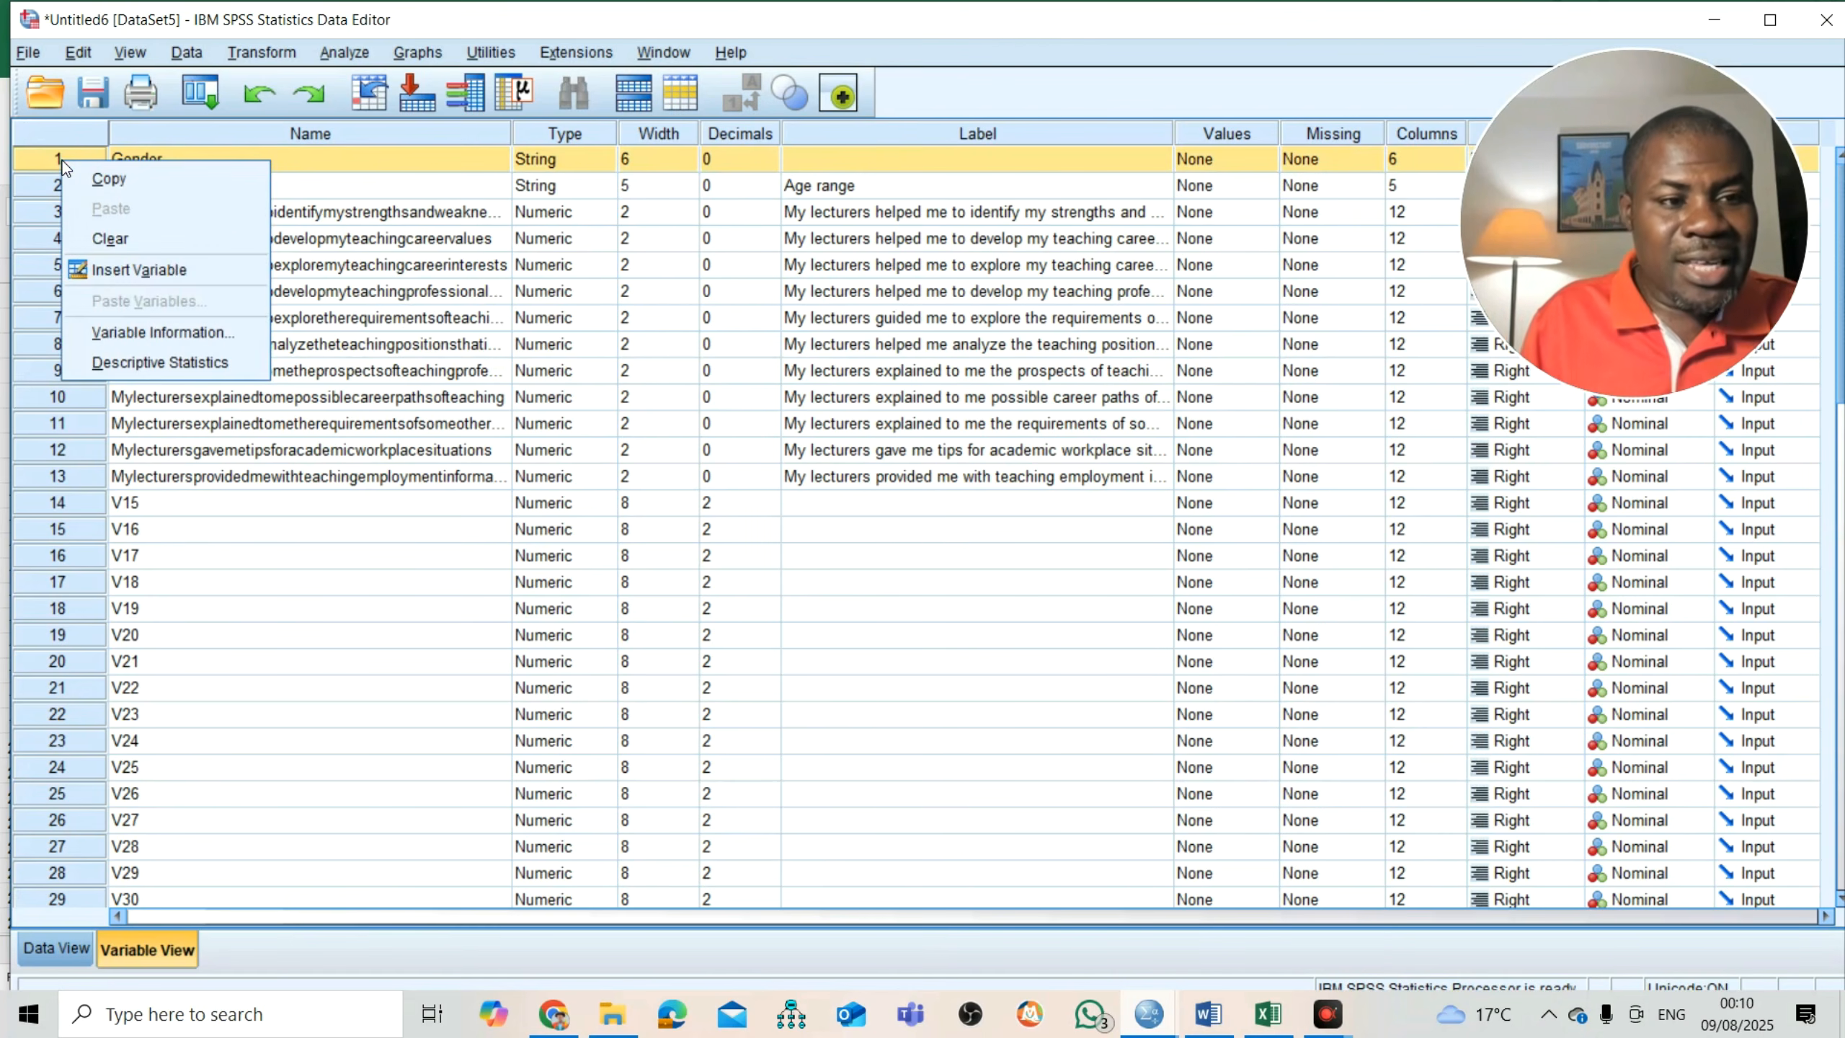
{"action": "left_click", "coordinate": [436, 263]}
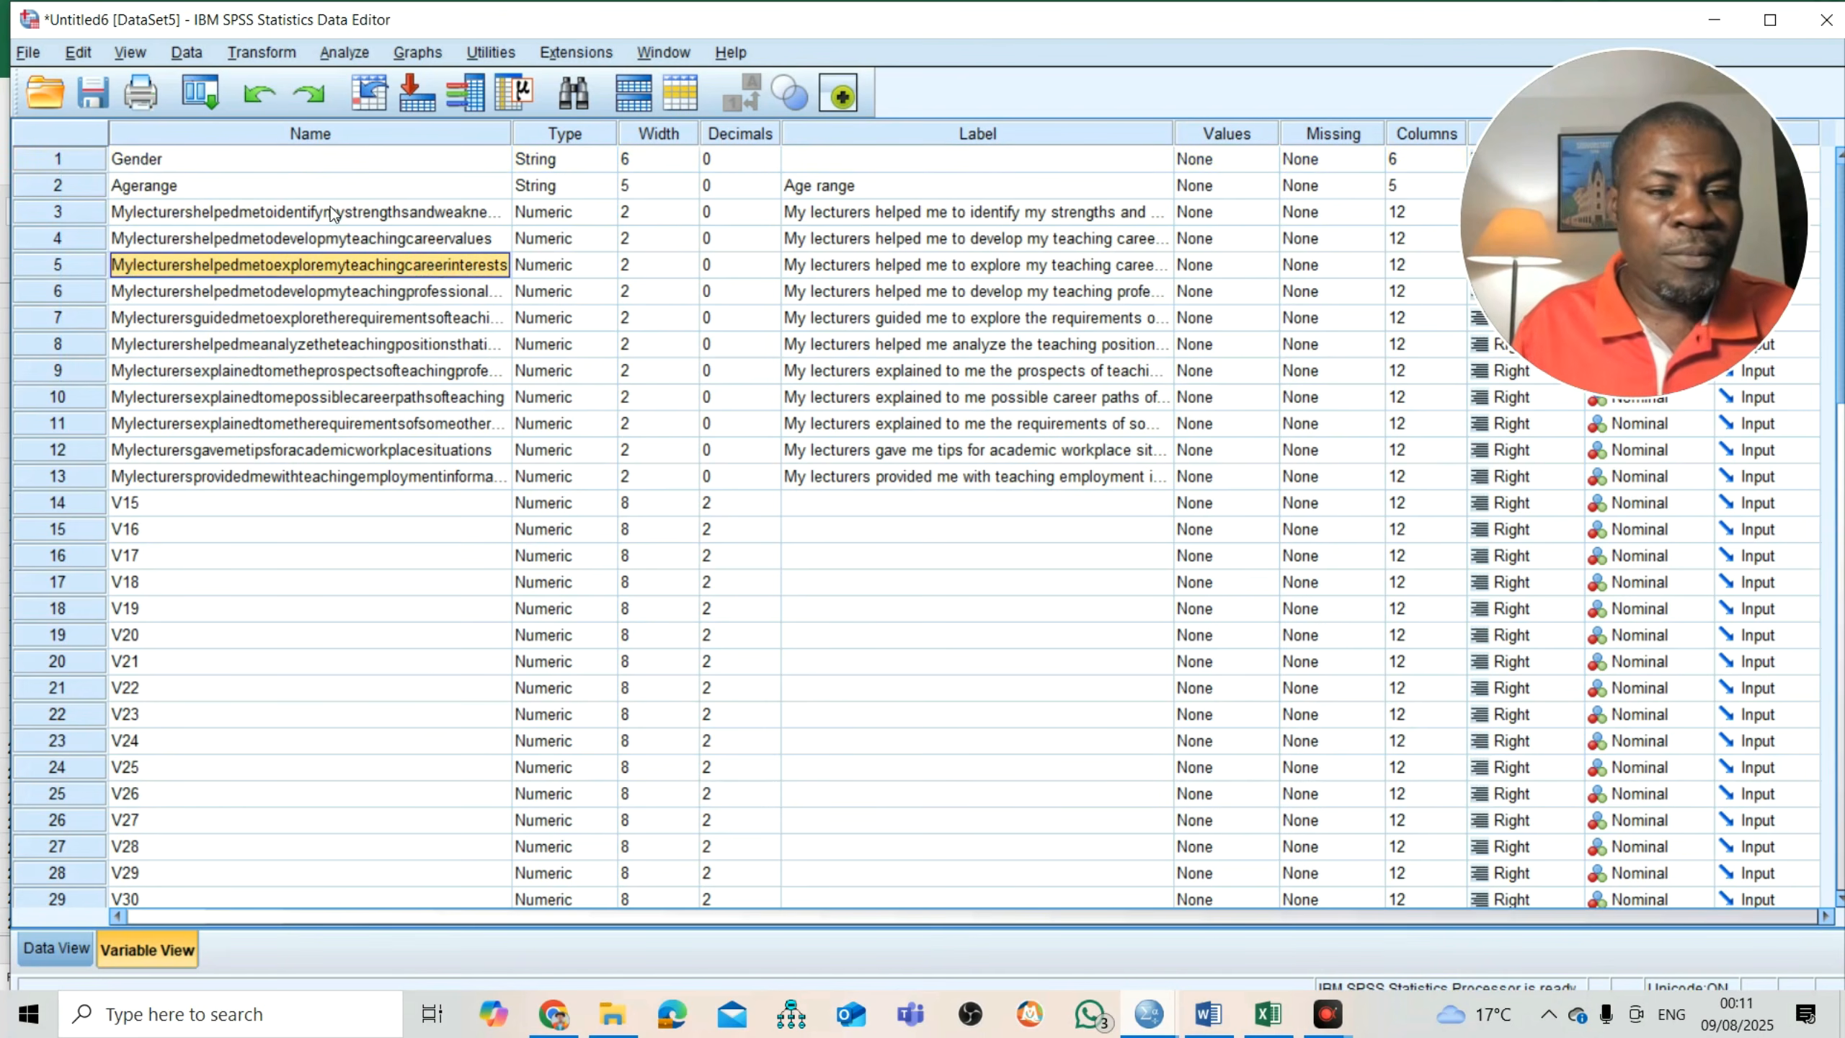
- Try to separate the two words in the Agerange variable name
{"action": "double_click", "coordinate": [155, 189]}
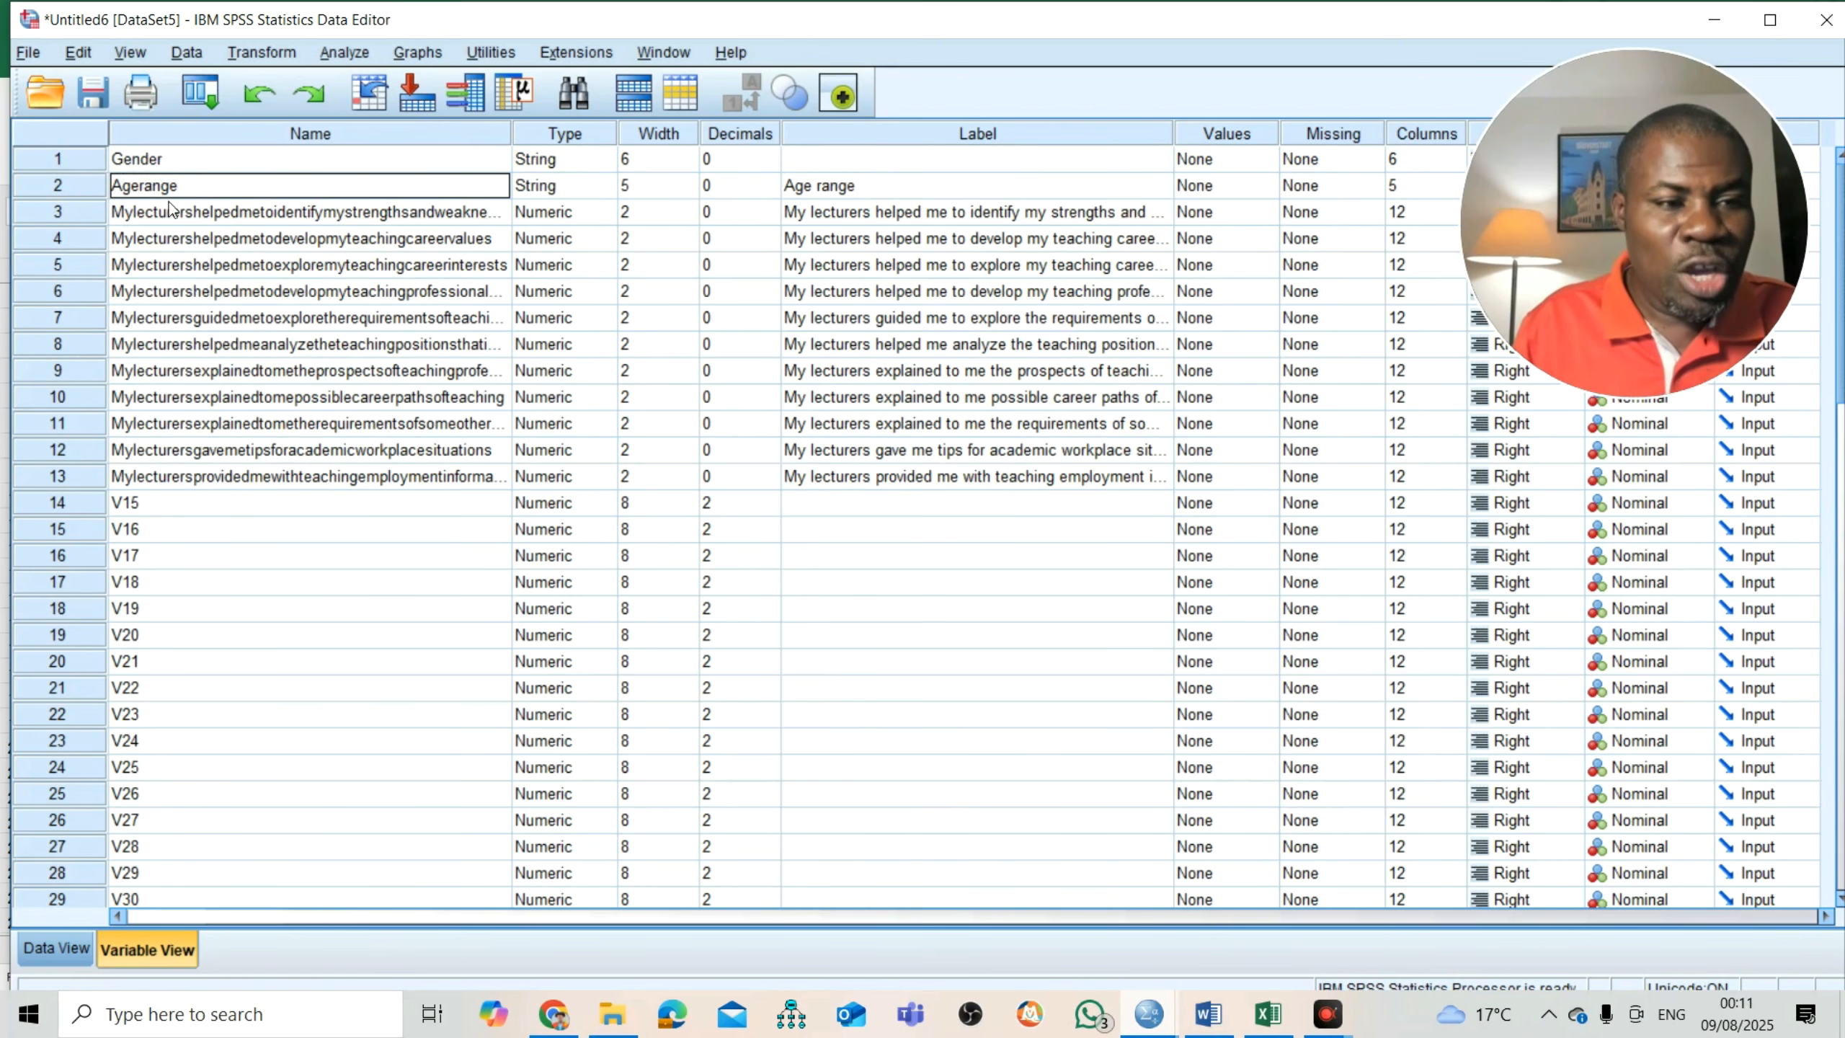
{"action": "left_click", "coordinate": [317, 134]}
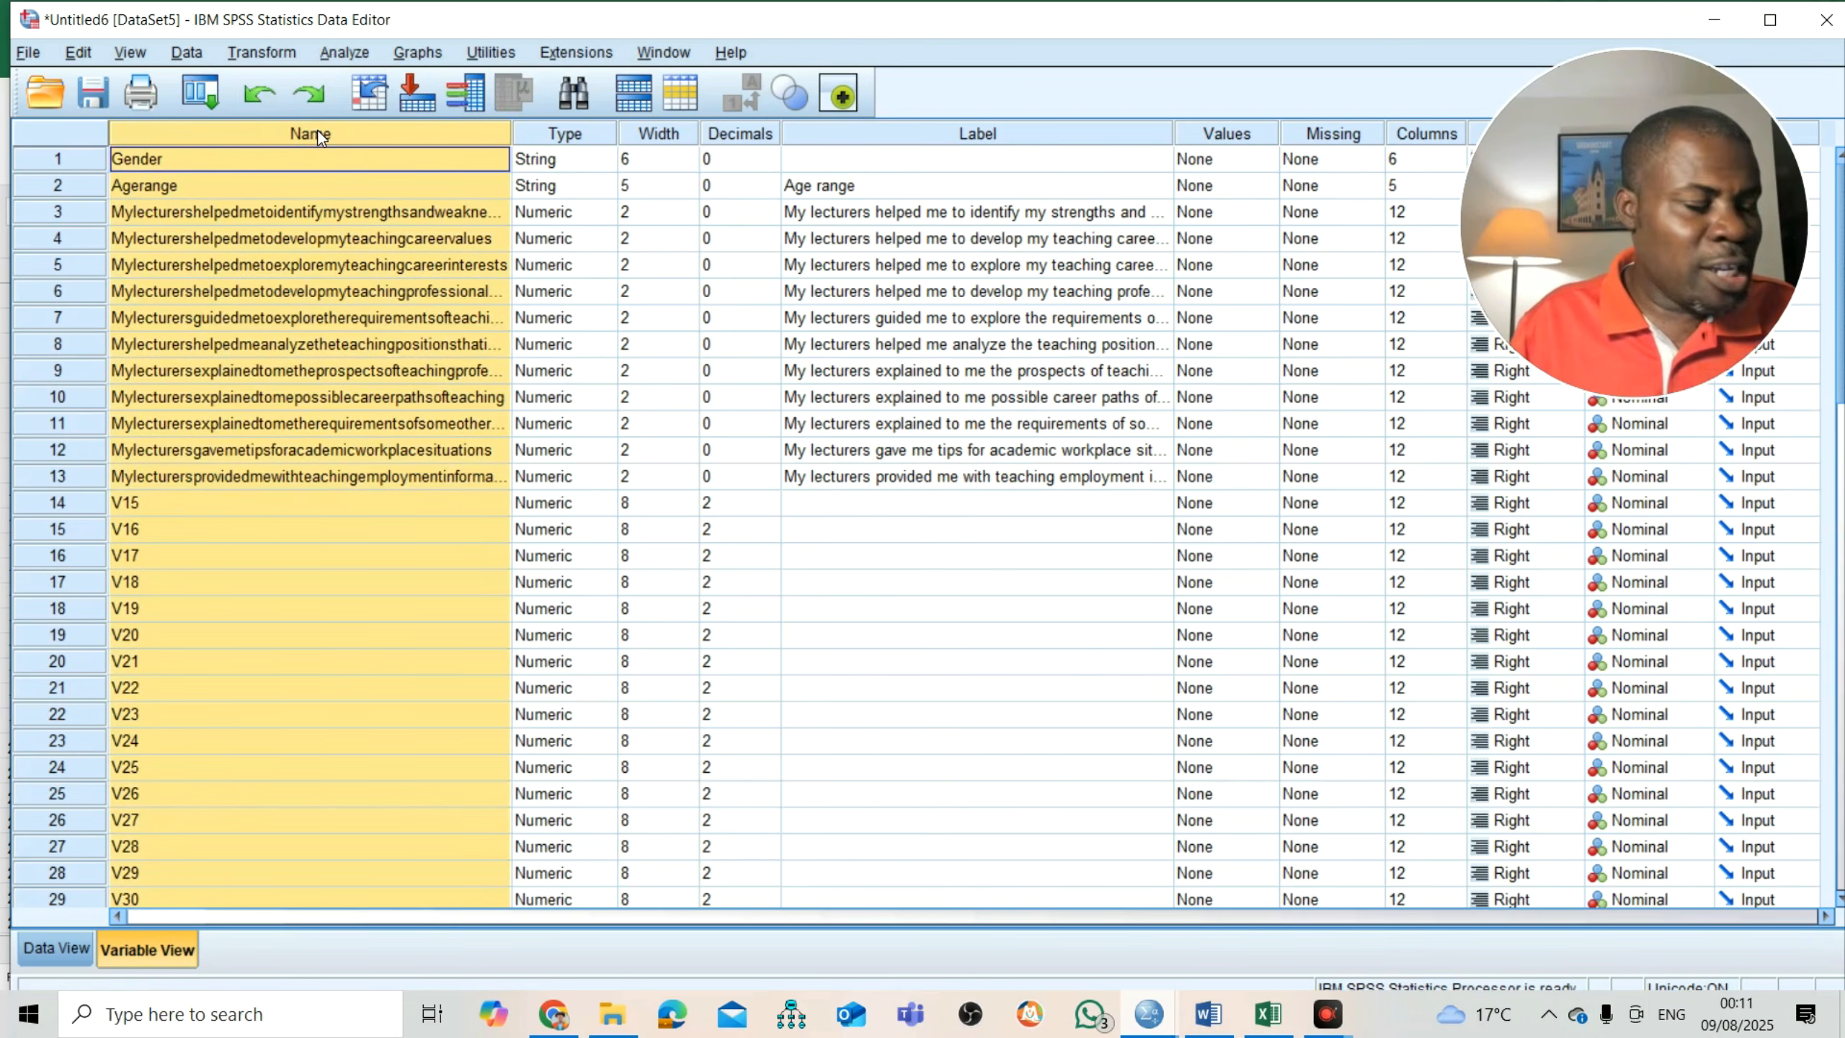
{"action": "double_click", "coordinate": [138, 185]}
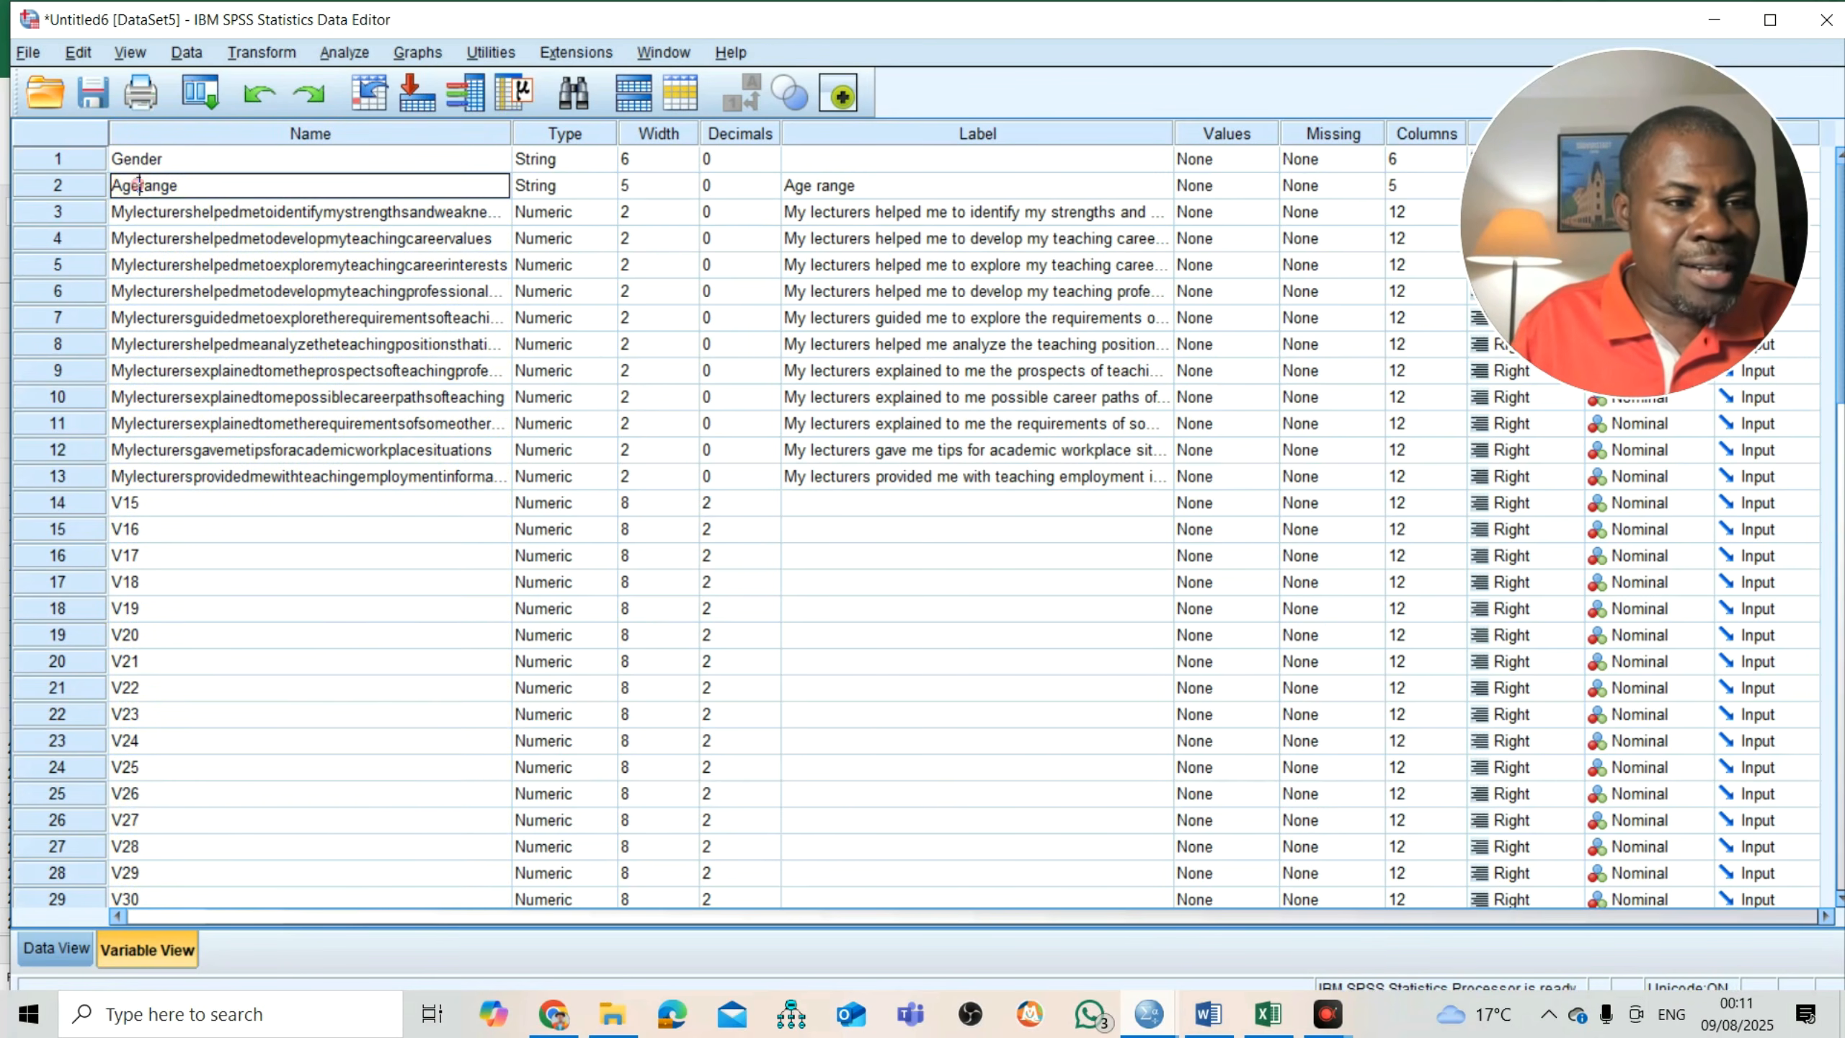
{"action": "left_click", "coordinate": [166, 218]}
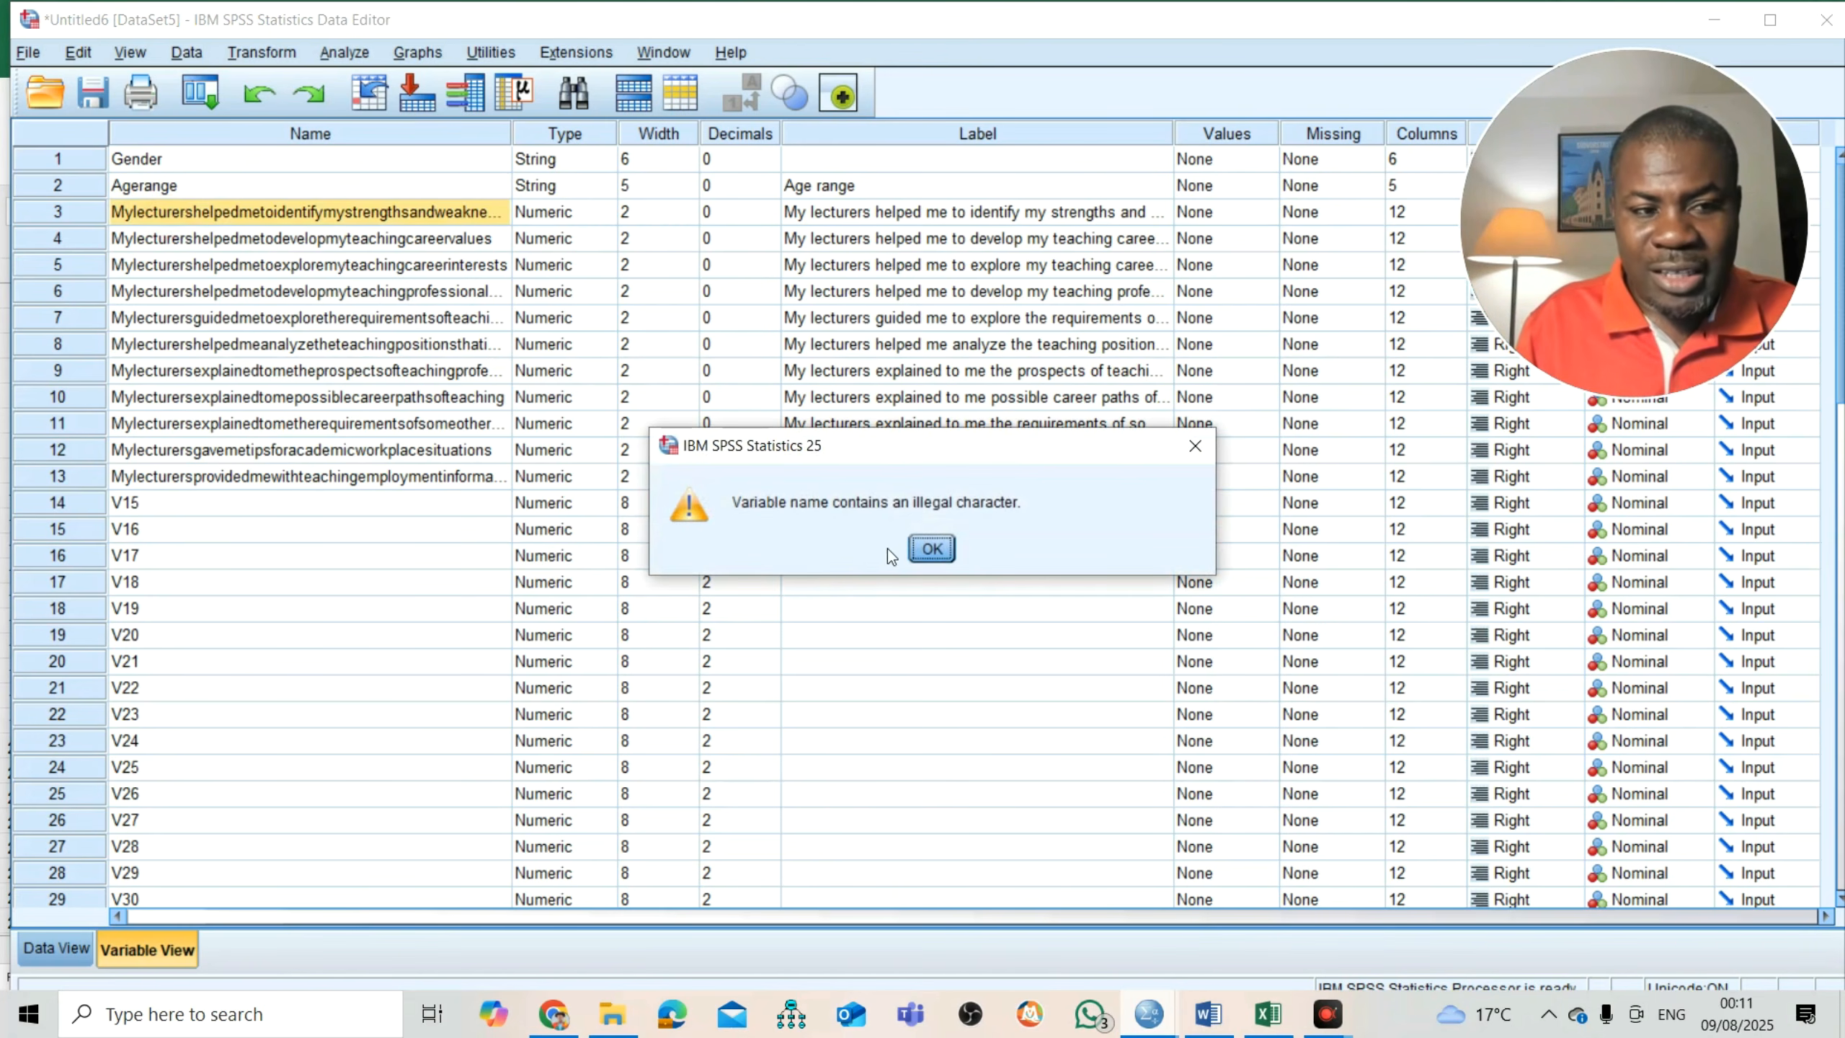
{"action": "left_click", "coordinate": [935, 553]}
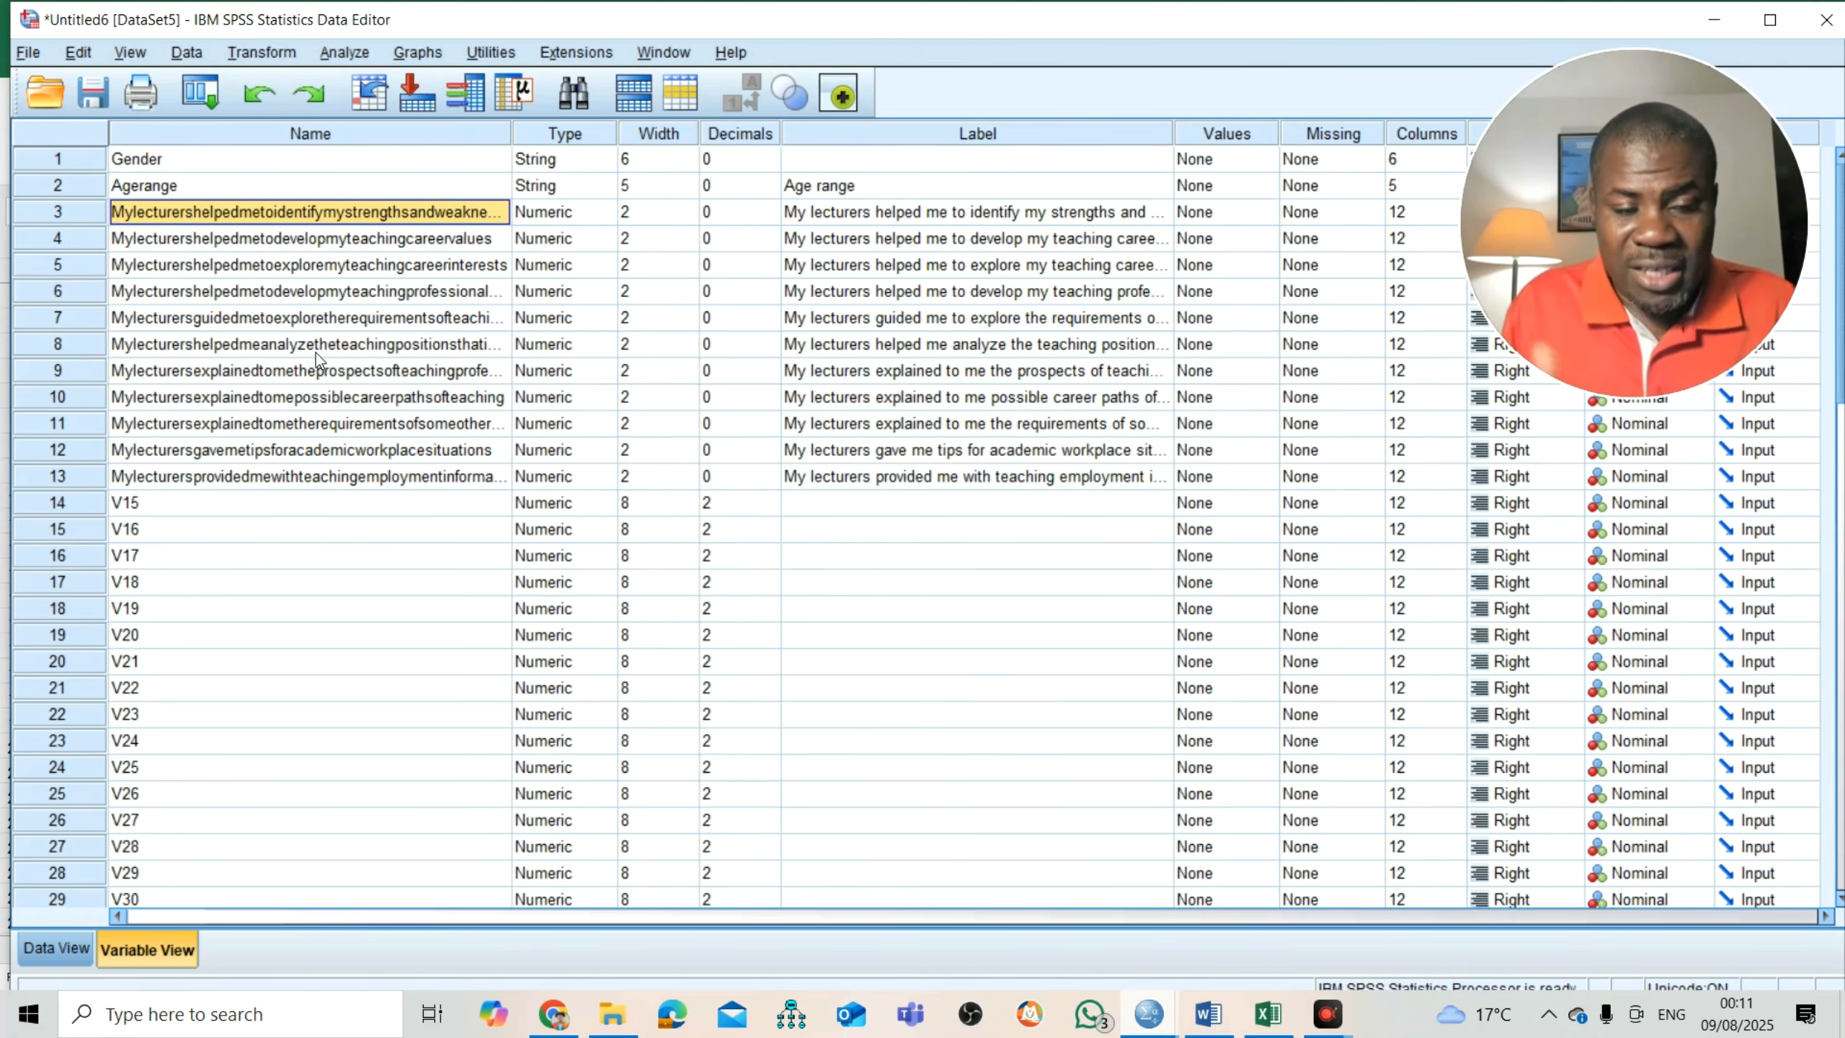
- Rename the Agerange variable as Age_range, joining the two words with an underscore
{"action": "left_click", "coordinate": [138, 187]}
{"action": "left_click", "coordinate": [140, 188]}
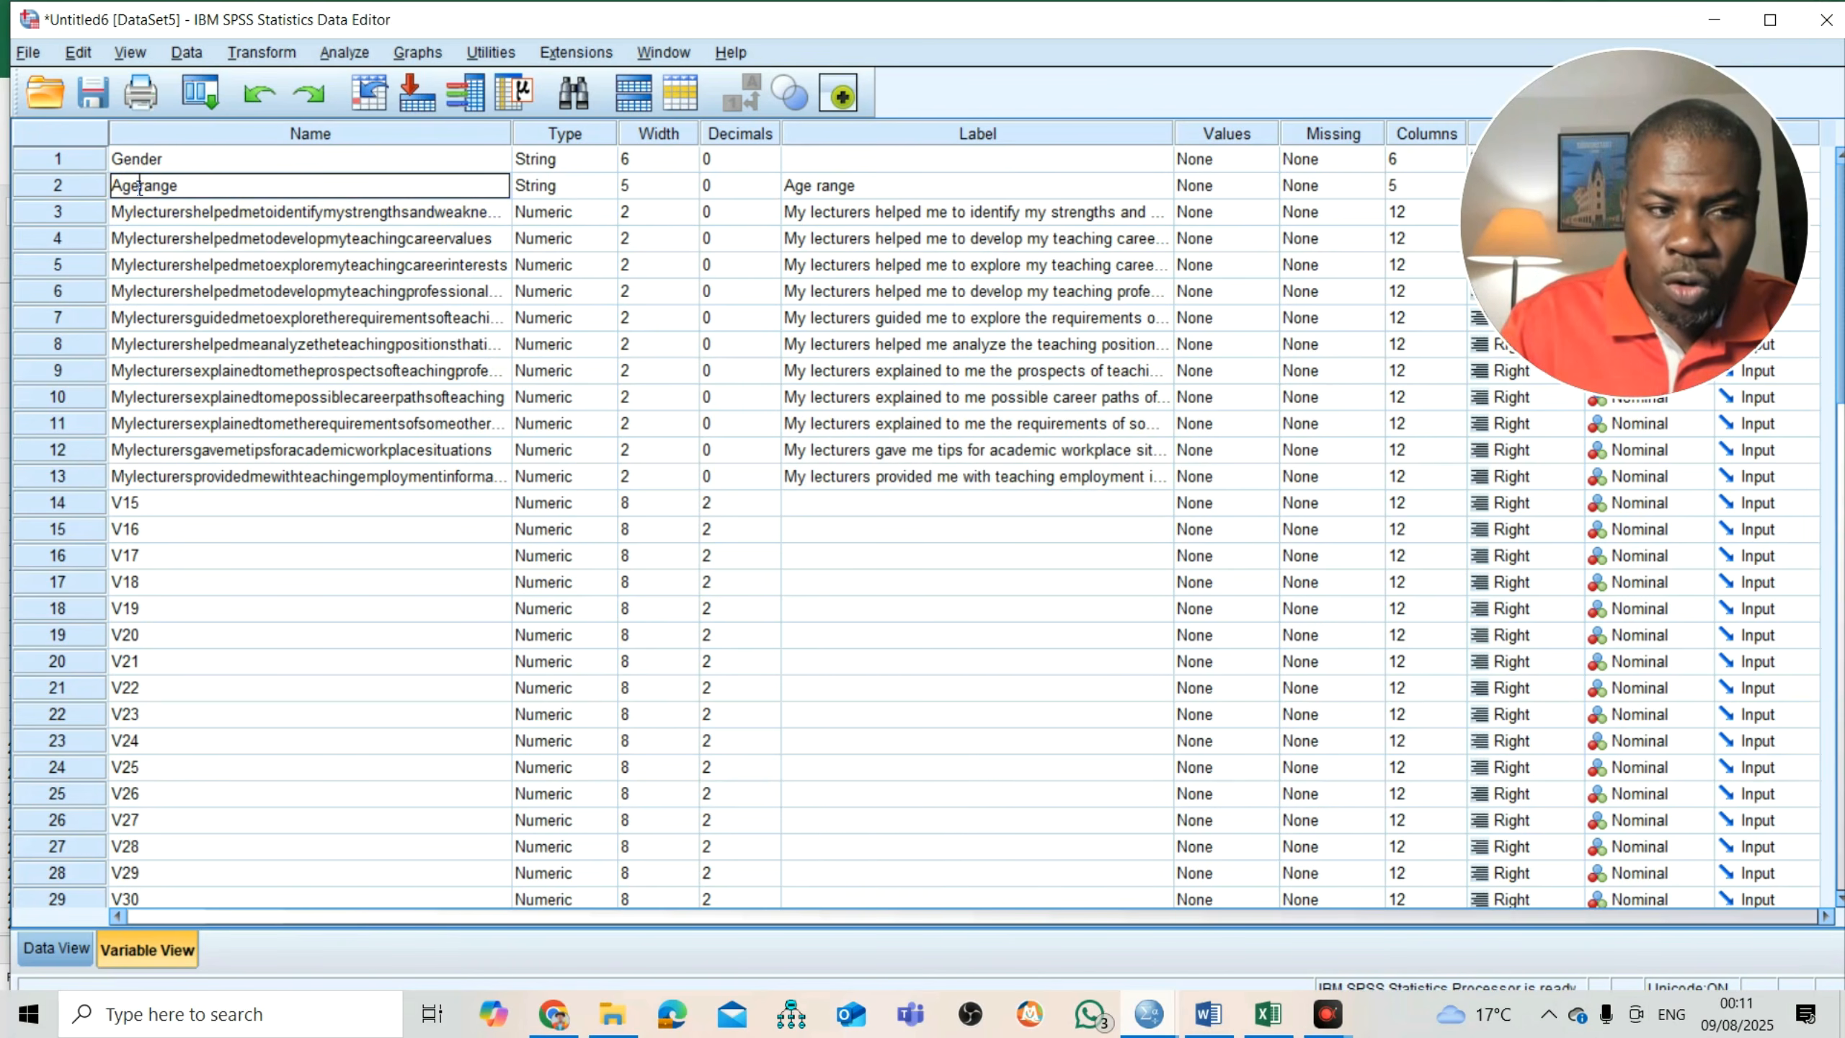
{"action": "type", "text": "_"}
{"action": "key", "text": "Down"}
{"action": "key", "text": "Down"}
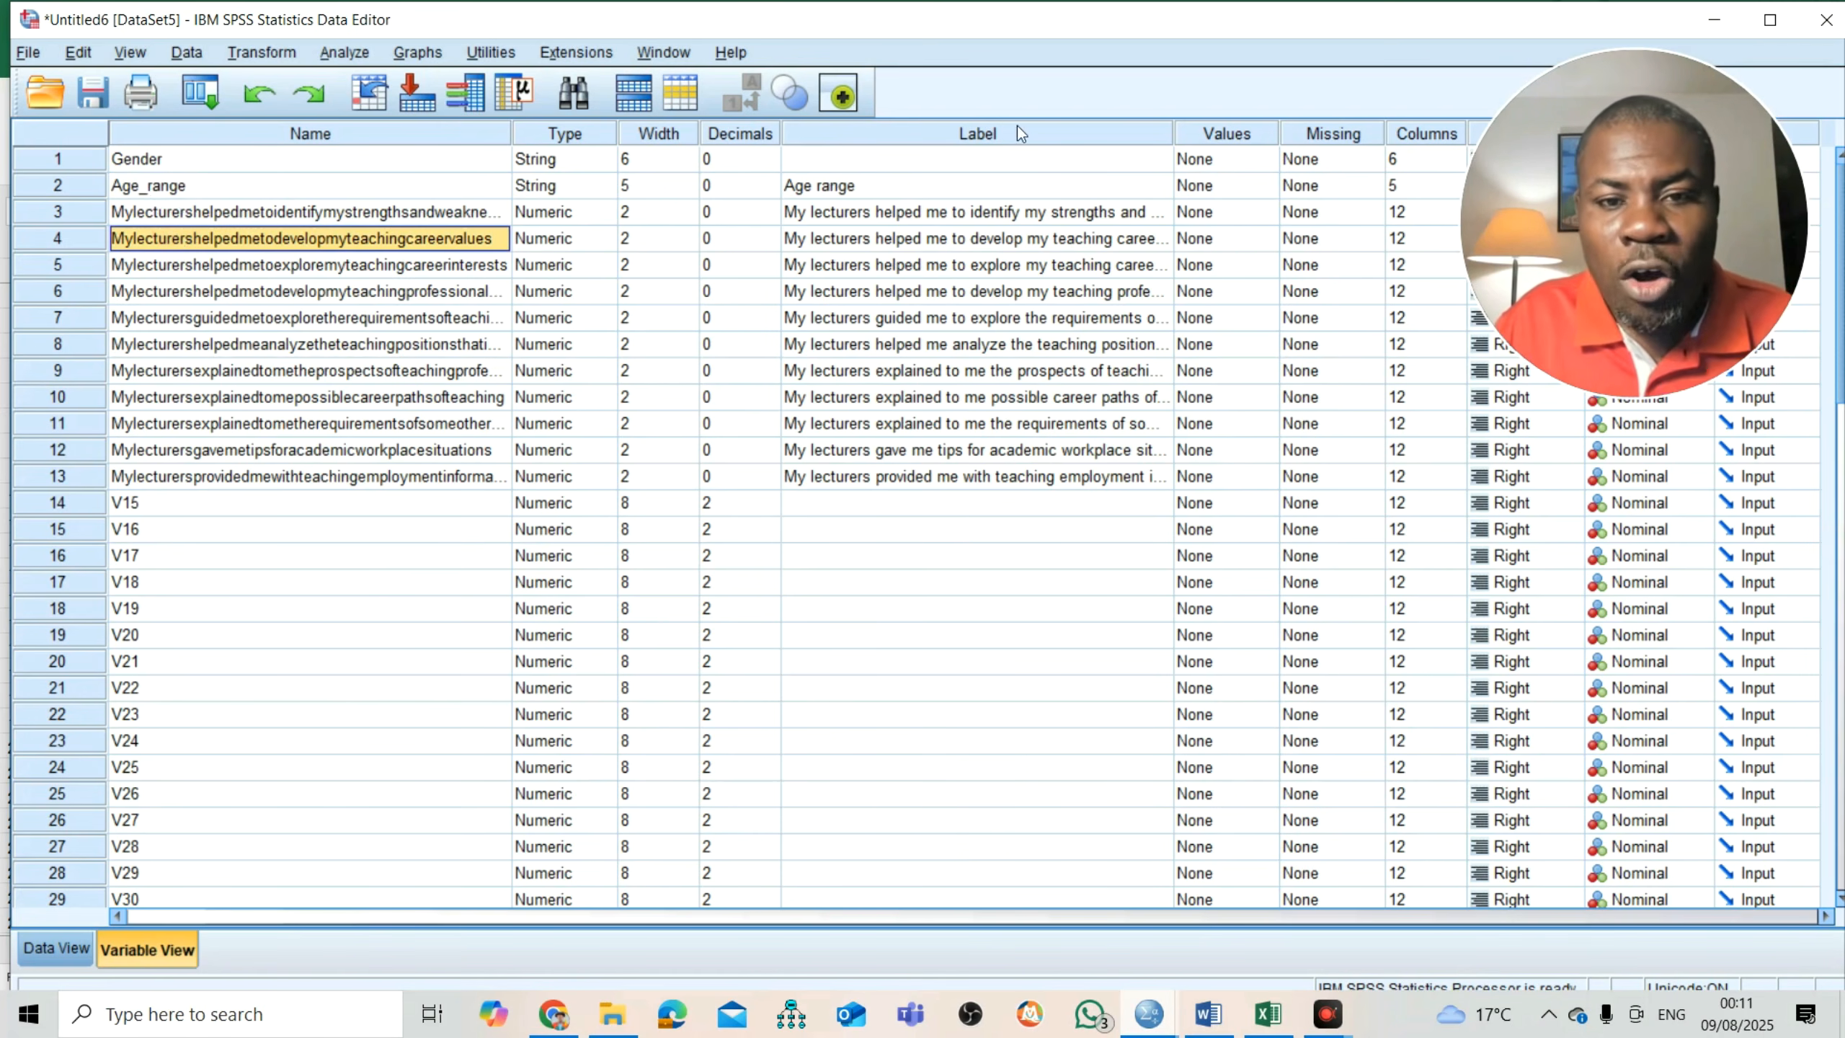
{"action": "double_click", "coordinate": [816, 190]}
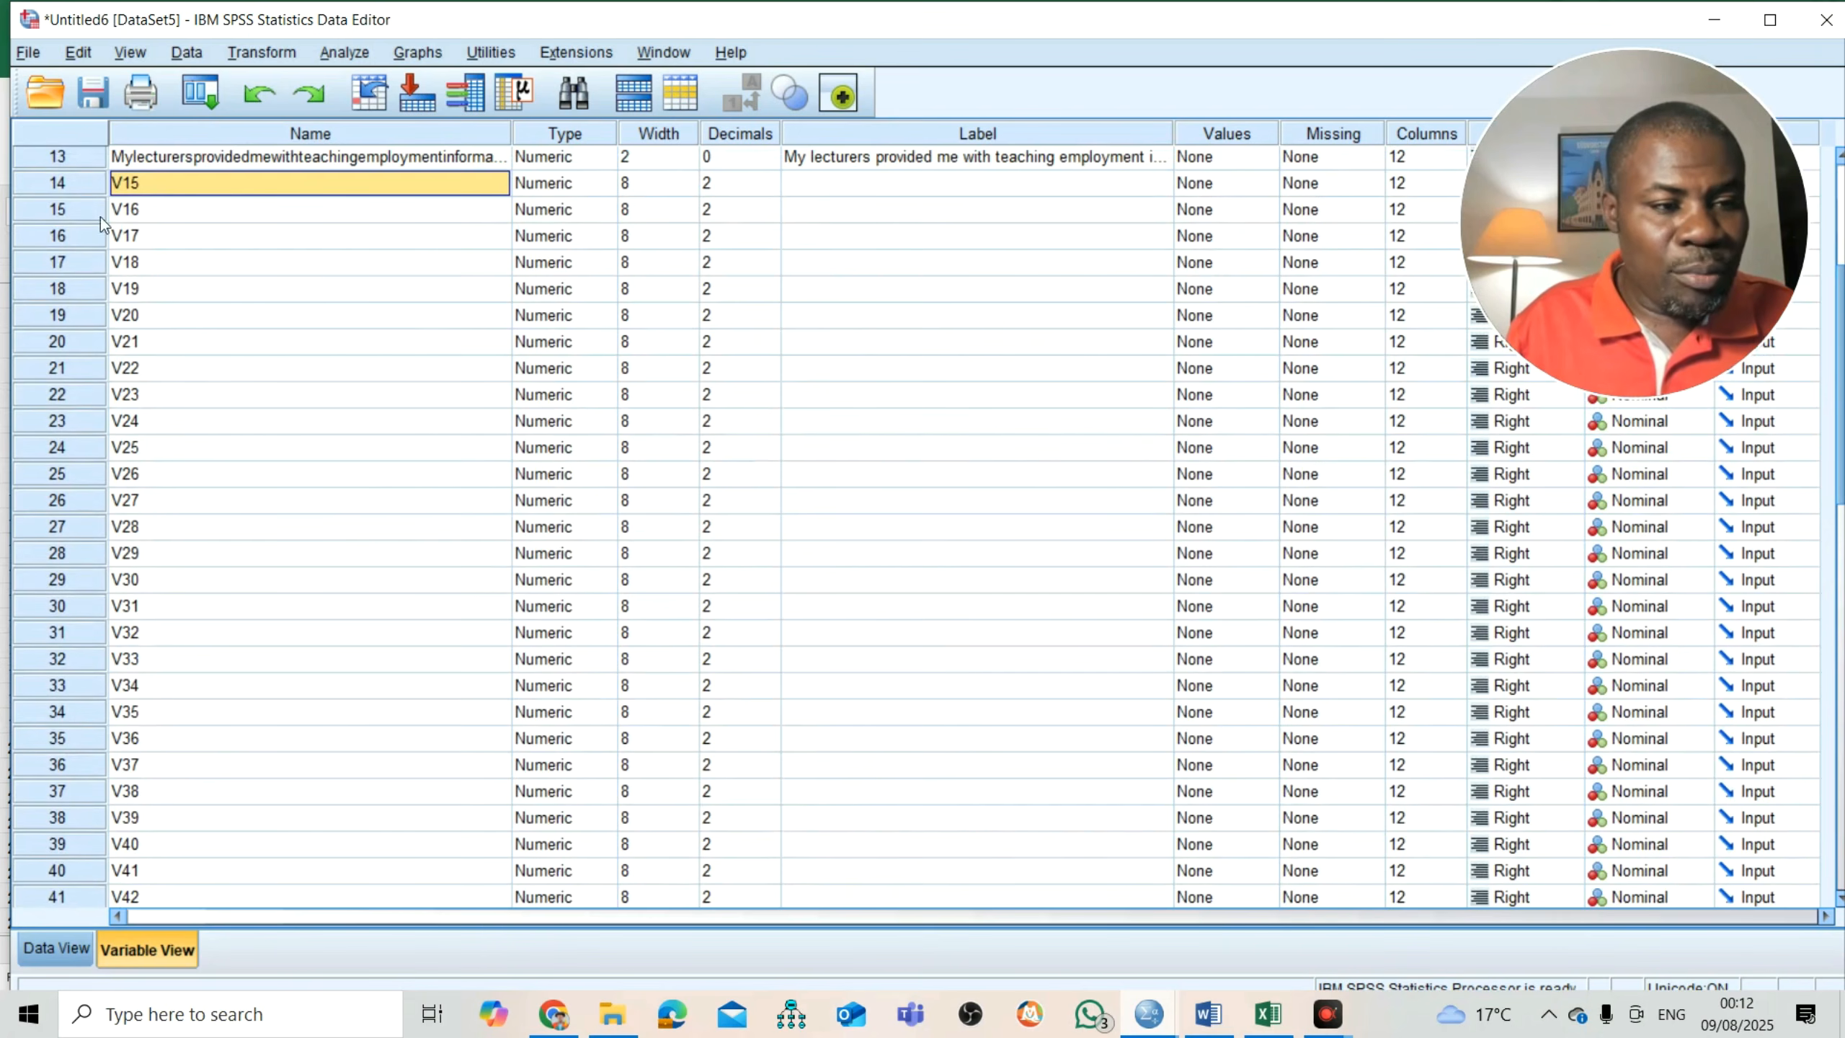
- Delete the empty unlabelled variables V15 to V48 below the last questionnaire item
{"action": "left_click_drag", "start_coordinate": [44, 185], "coordinate": [61, 674]}
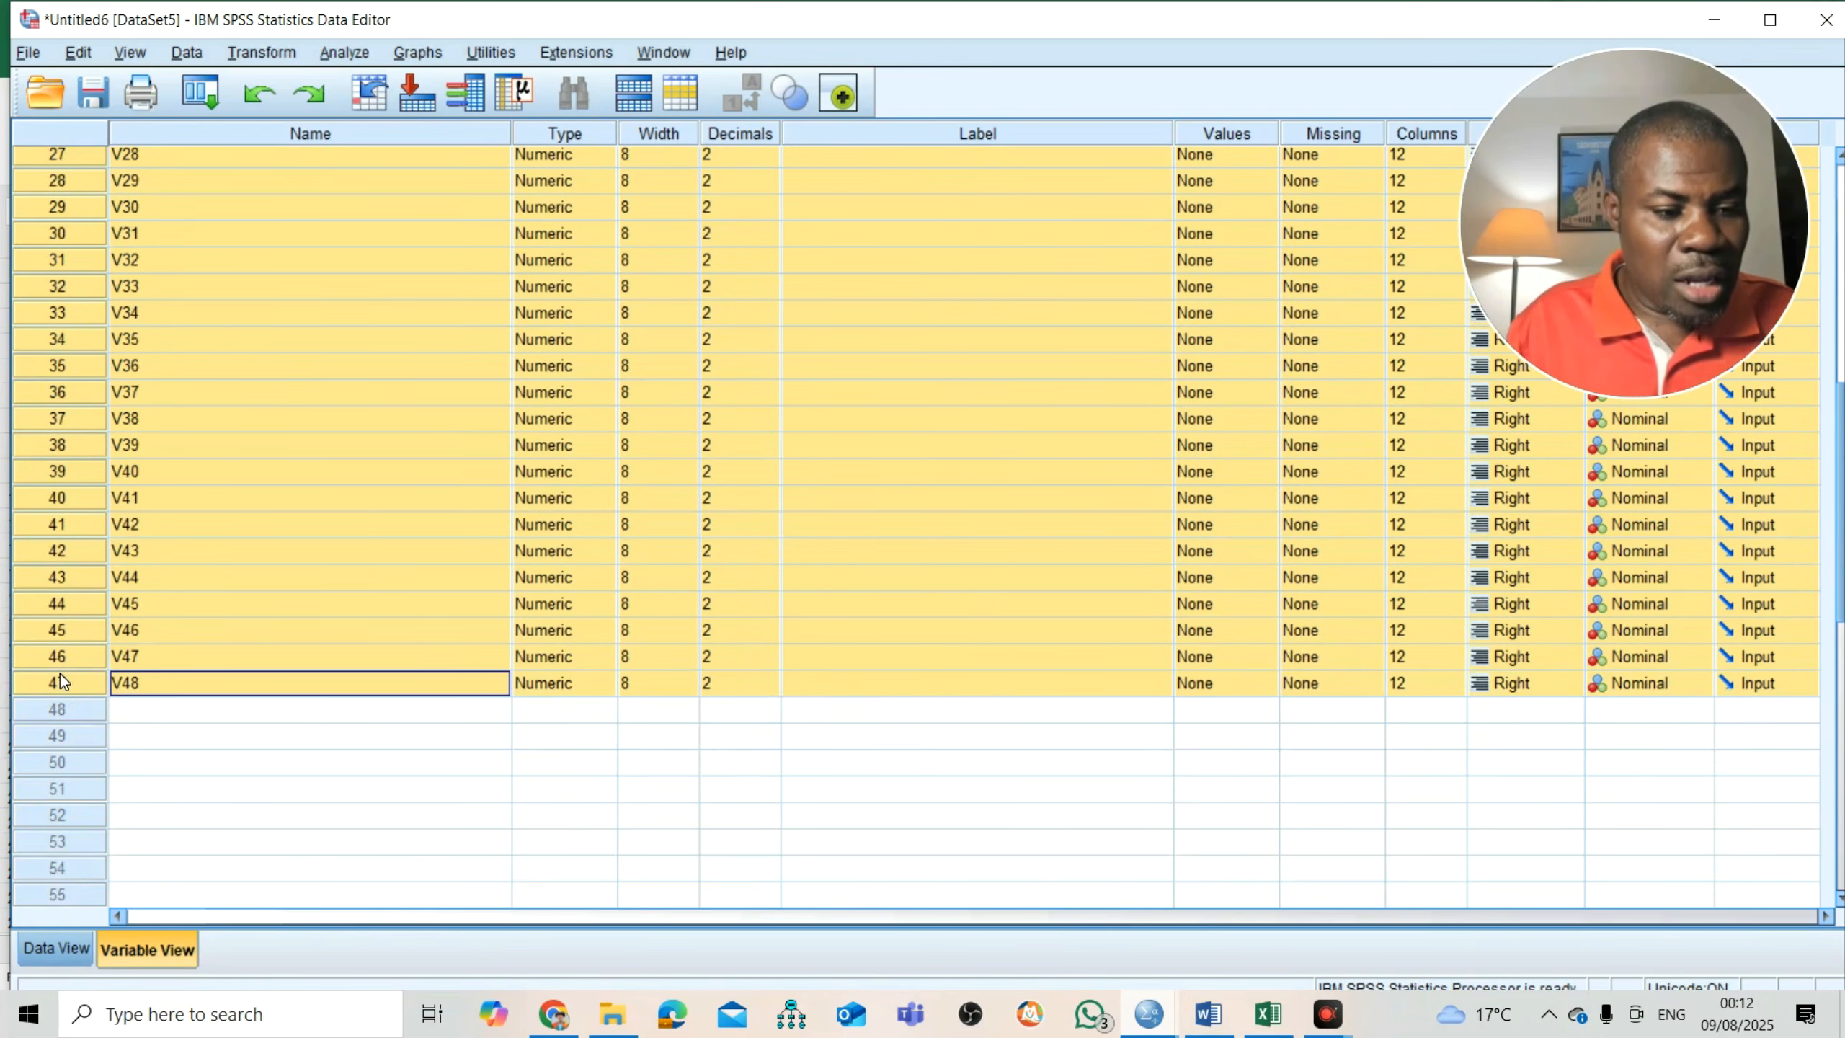
{"action": "right_click", "coordinate": [61, 675]}
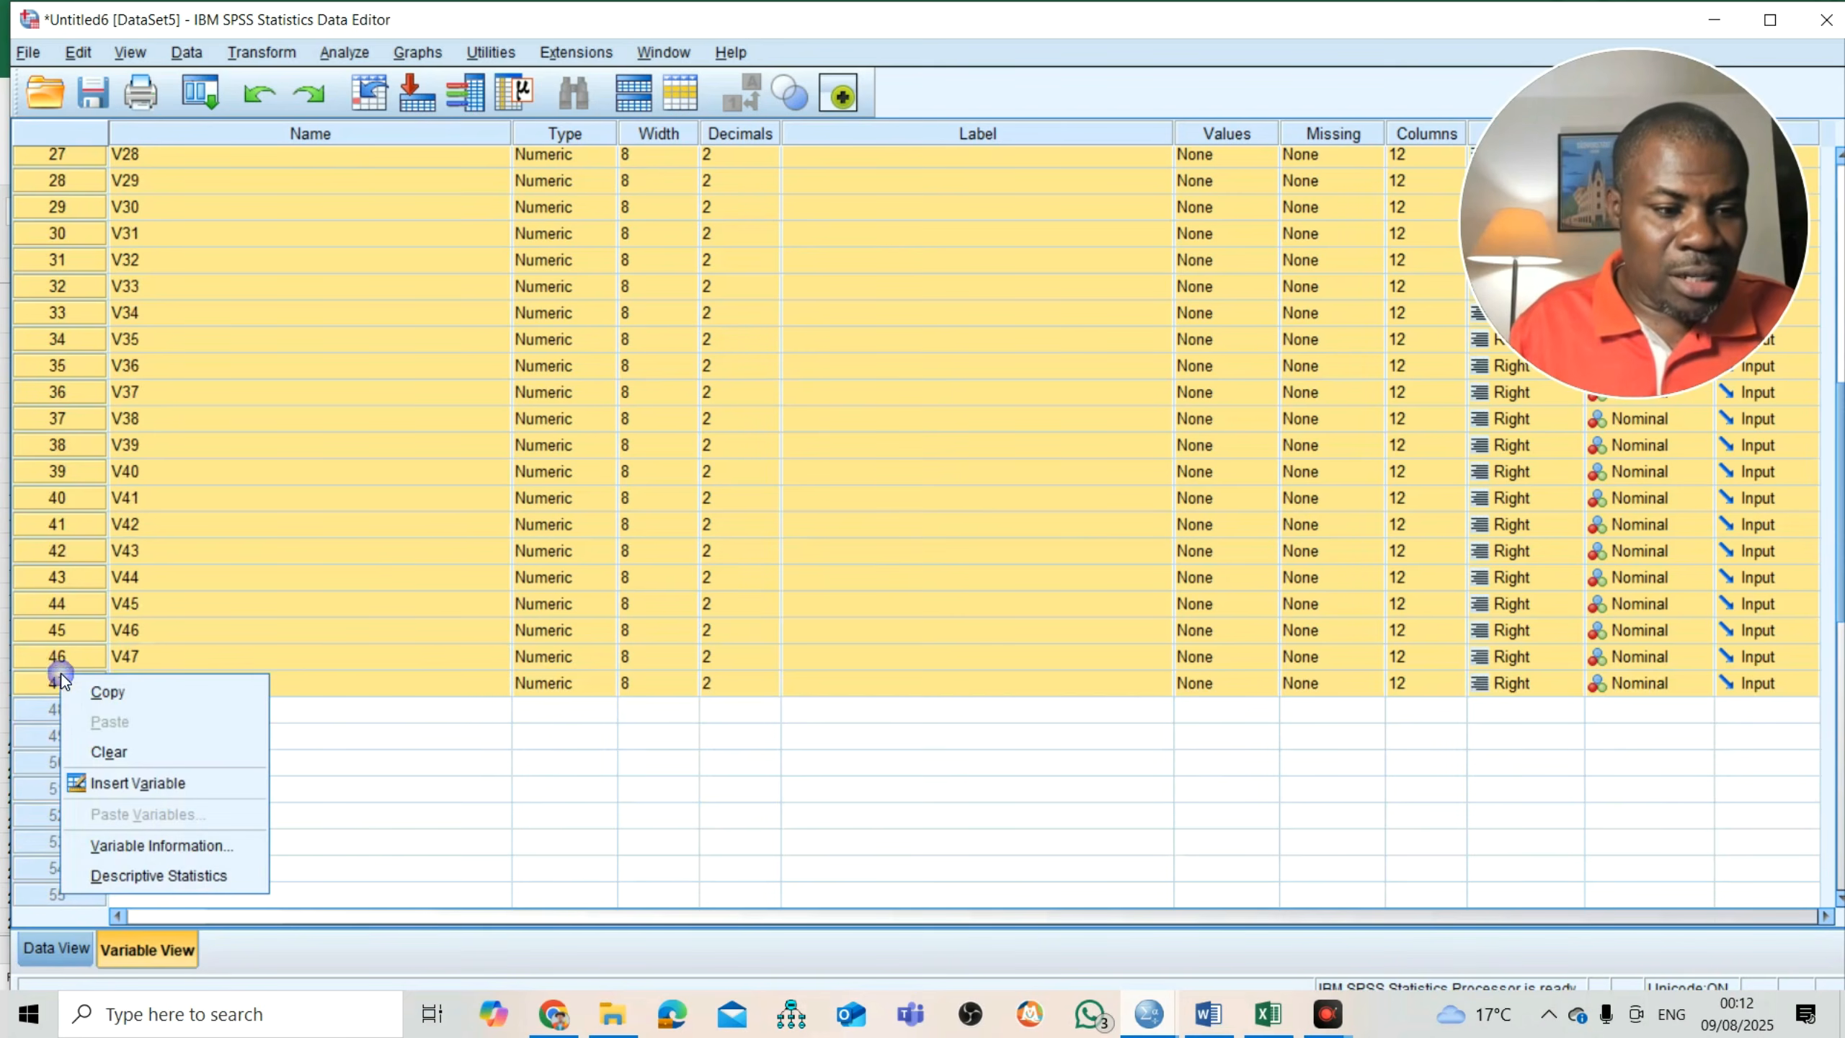
{"action": "left_click", "coordinate": [110, 753]}
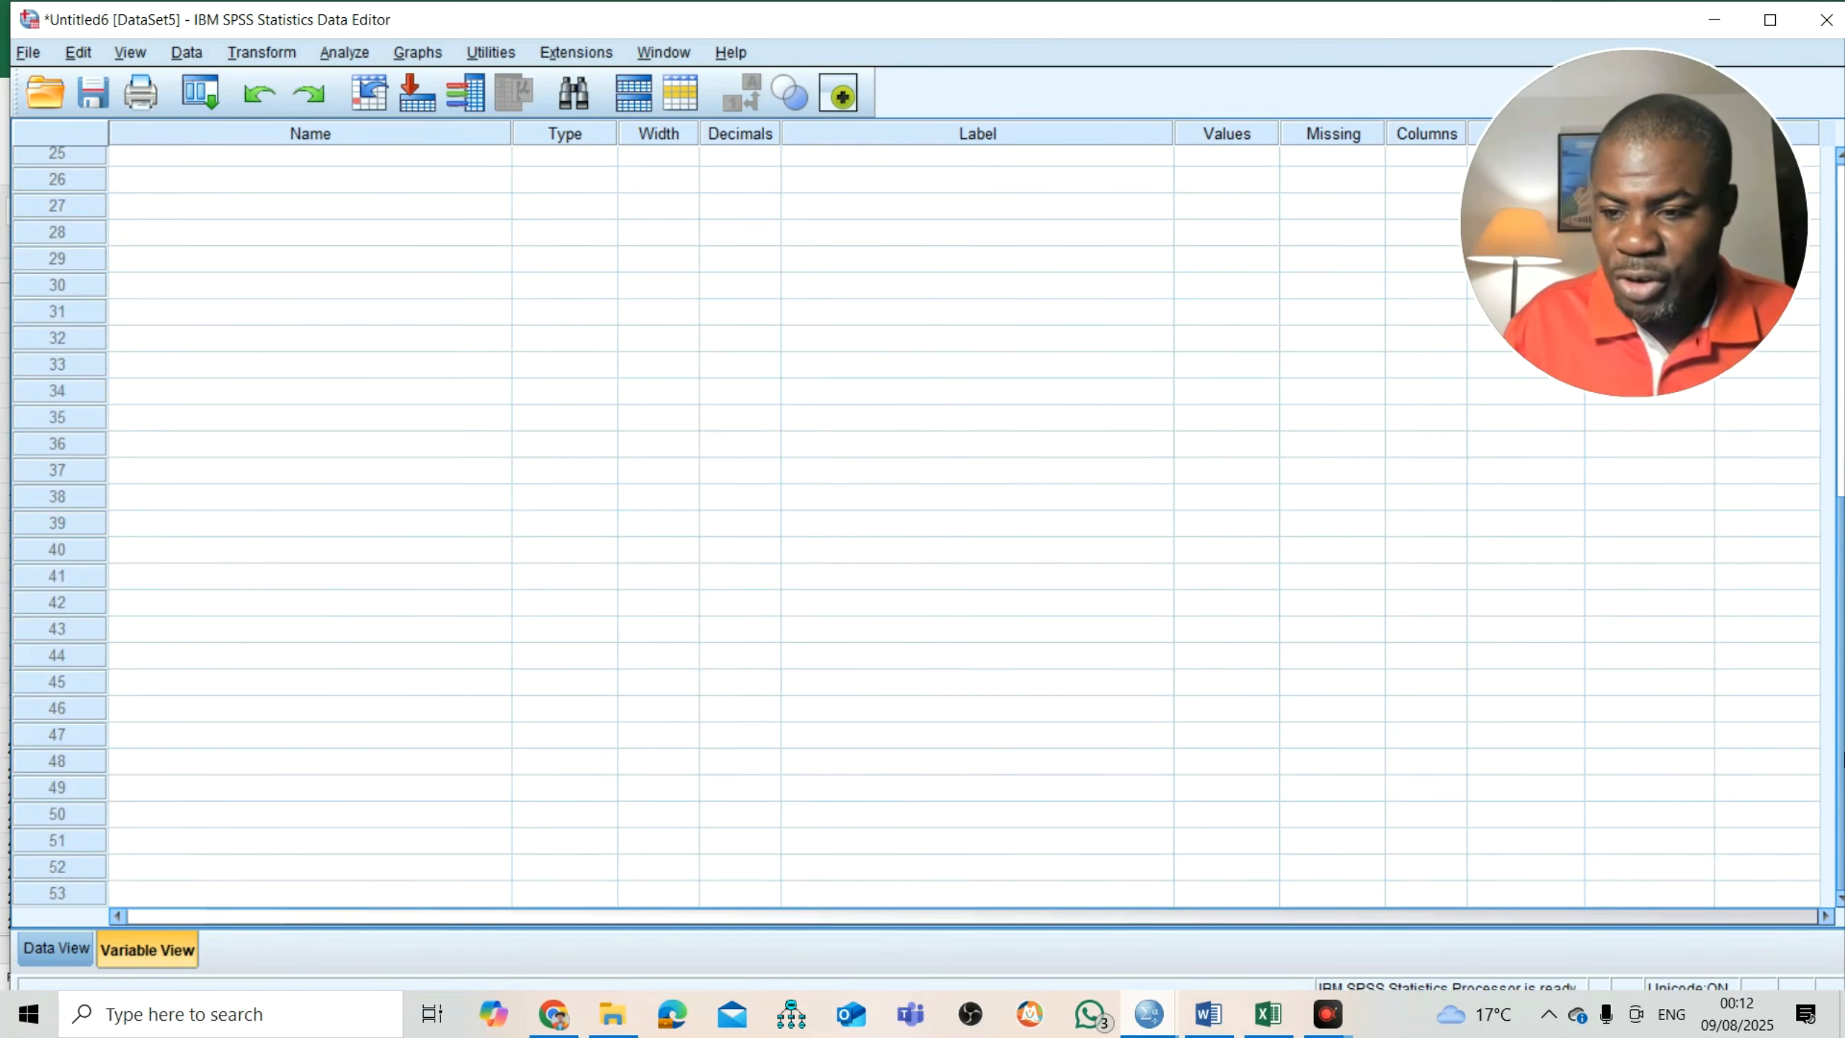
{"action": "scroll", "coordinate": [915, 523], "scroll_direction": "up", "scroll_amount": 8}
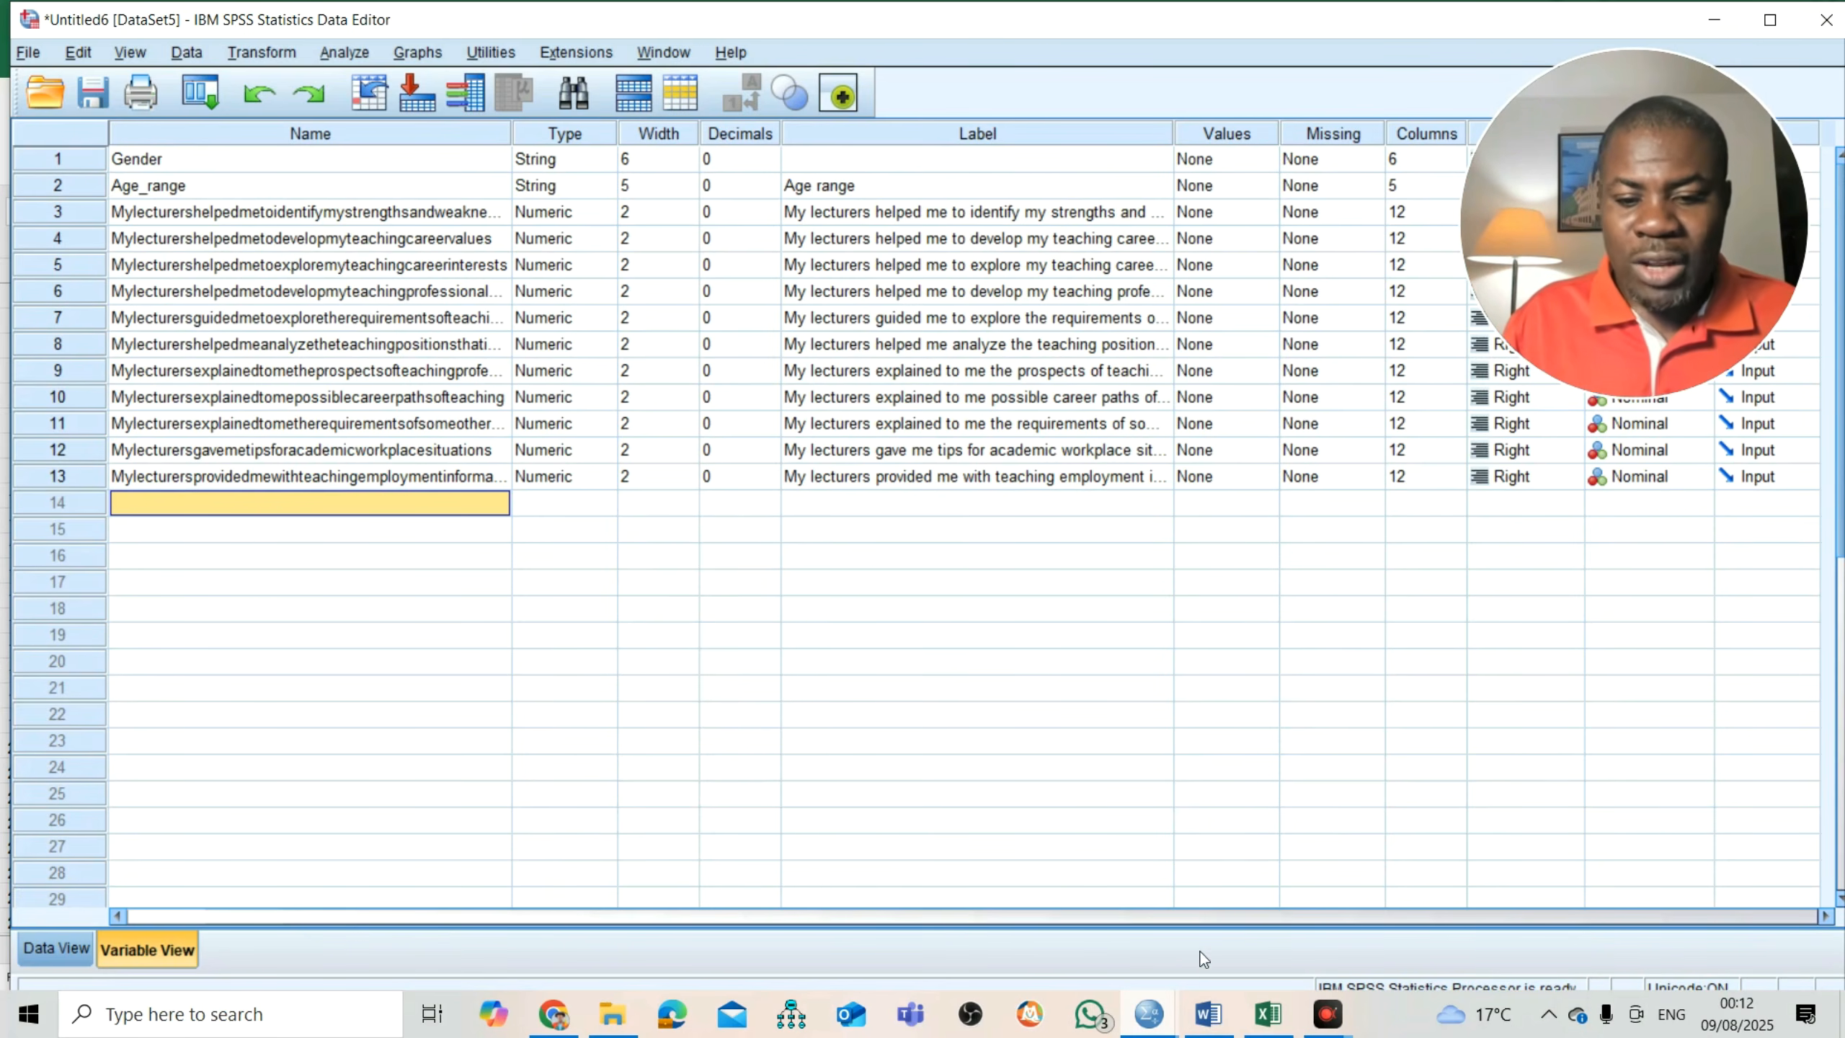
- Check the questionnaire title and the Self-exploration support heading in the Word document, and return to the imported SPSS dataset
{"action": "left_click", "coordinate": [1208, 1014]}
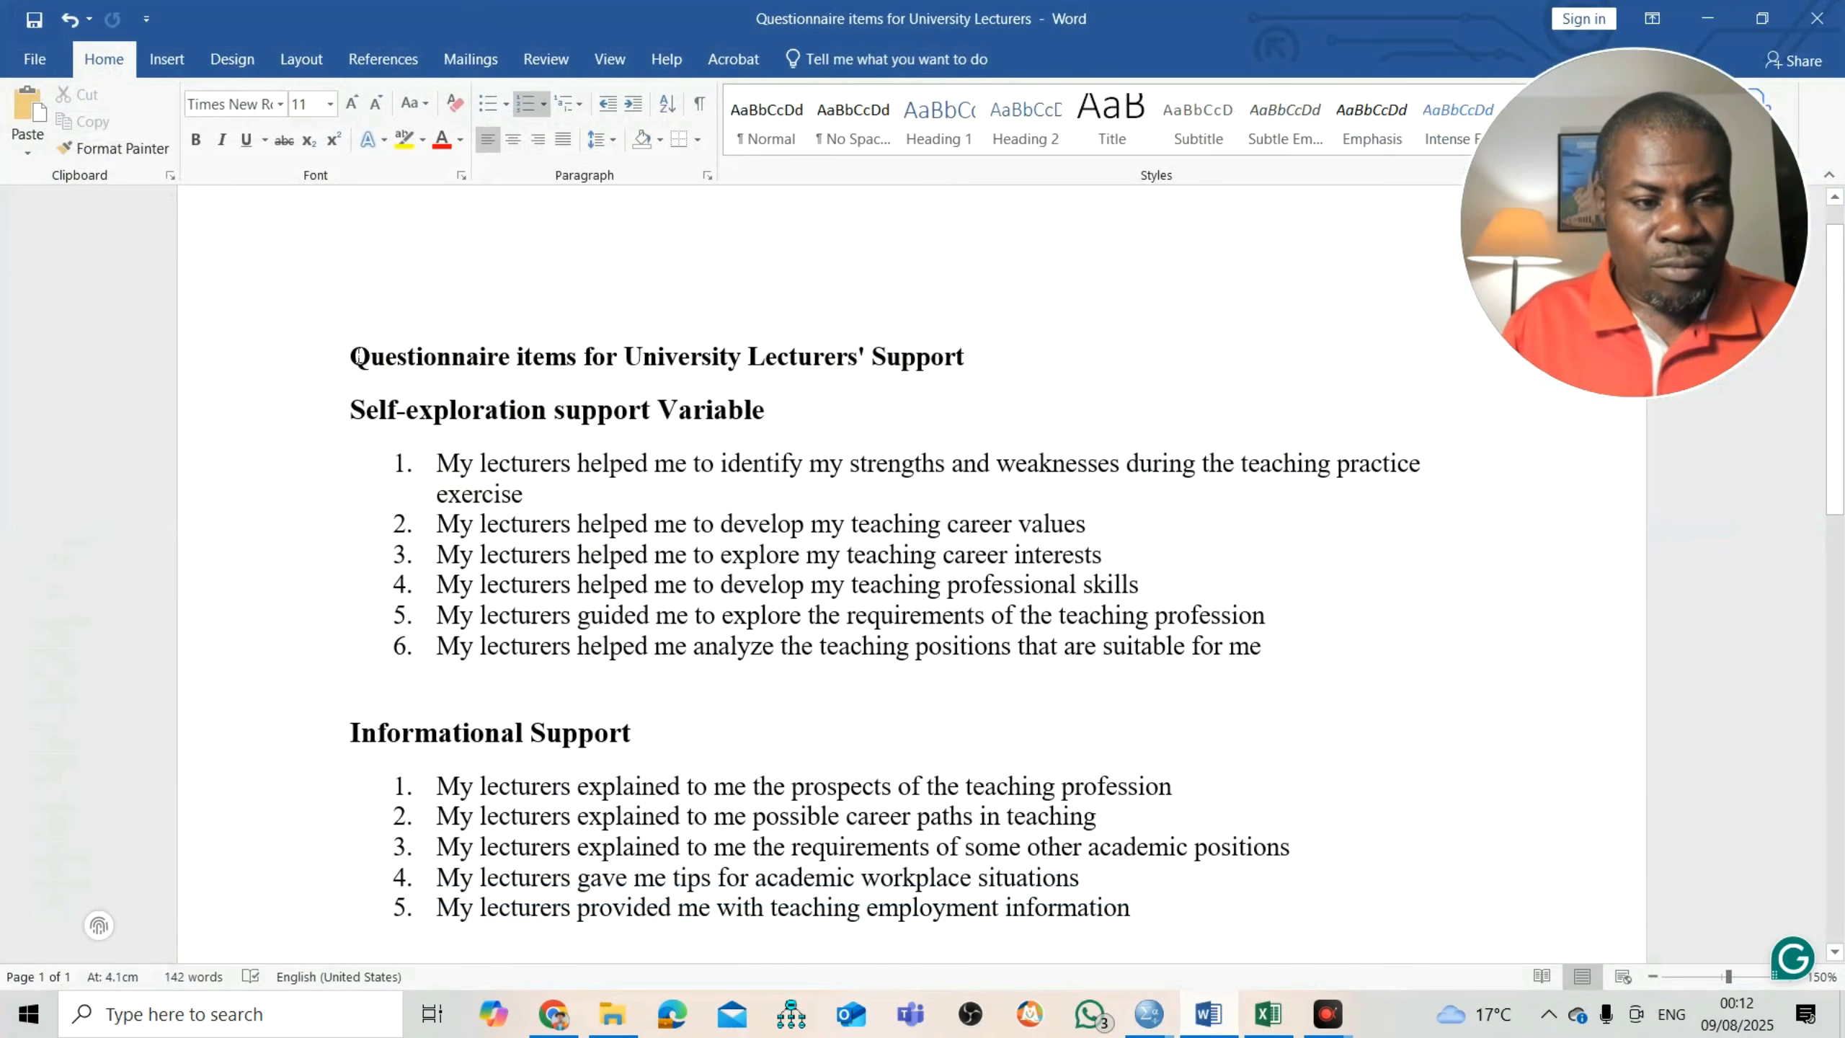
{"action": "left_click_drag", "start_coordinate": [352, 356], "coordinate": [1013, 339]}
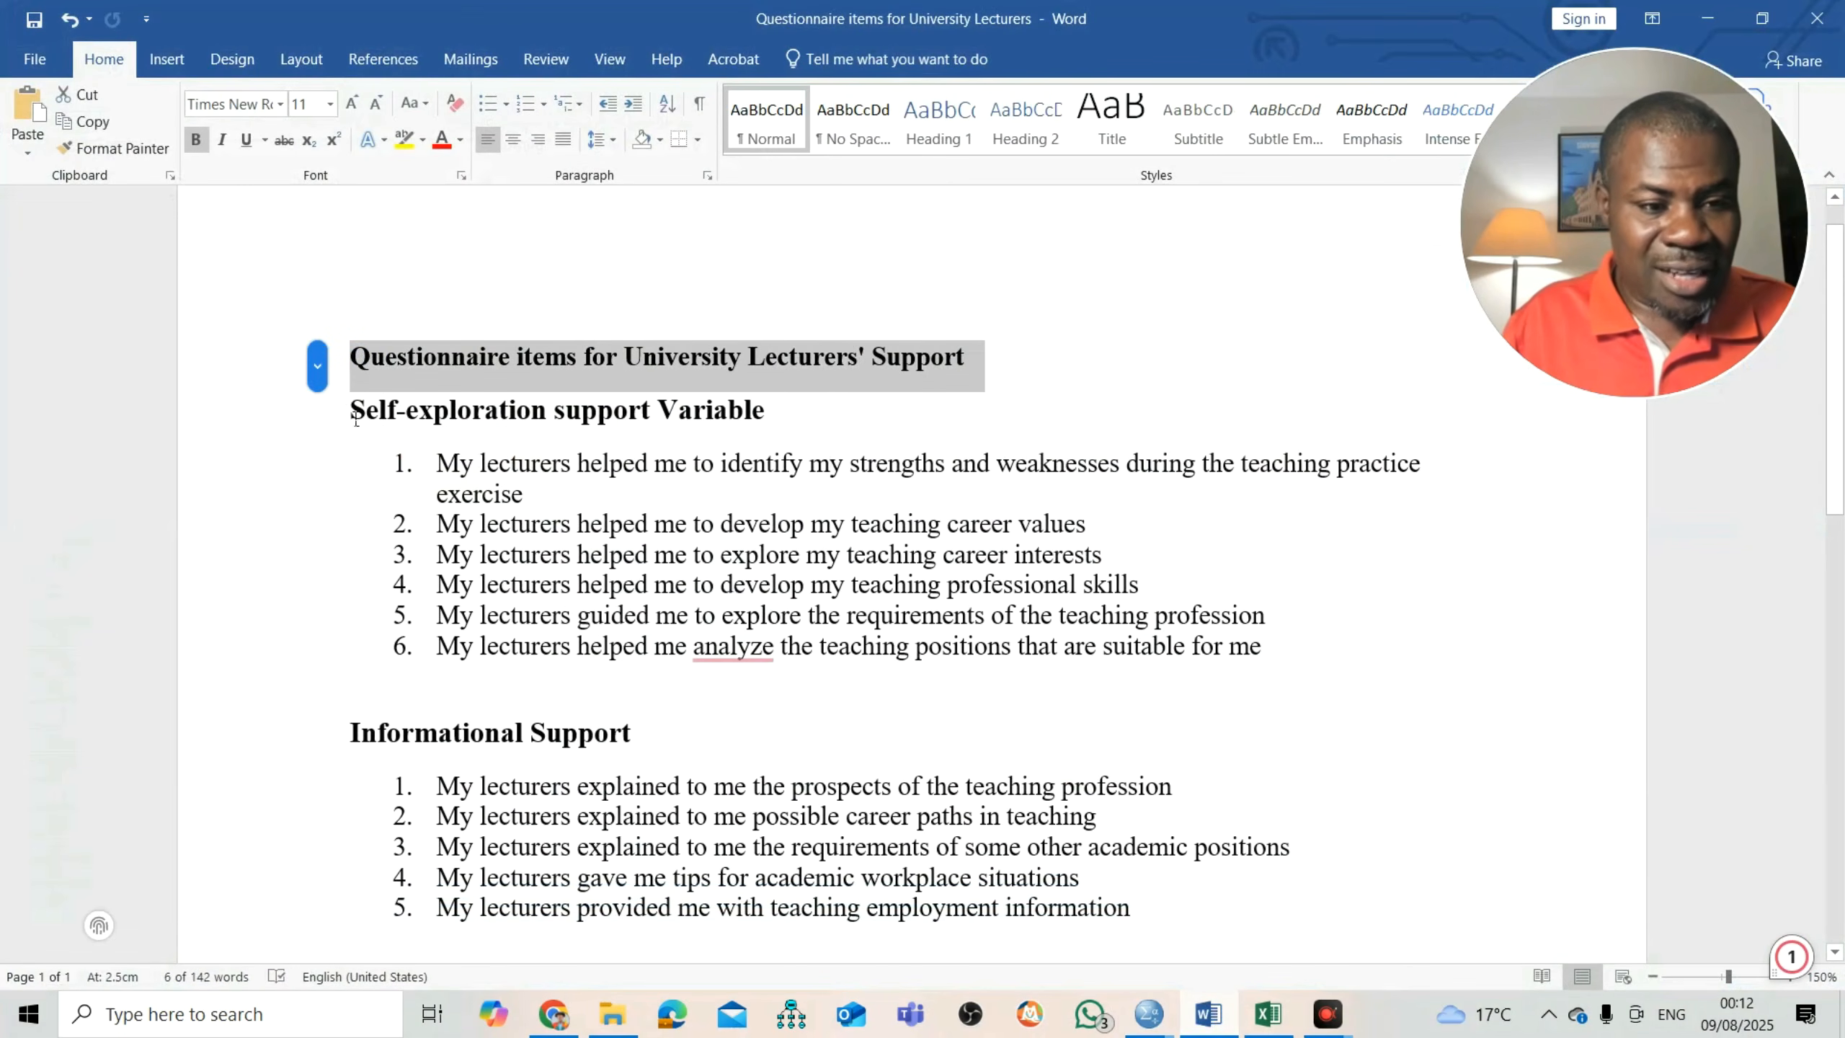
{"action": "left_click_drag", "start_coordinate": [352, 413], "coordinate": [654, 415]}
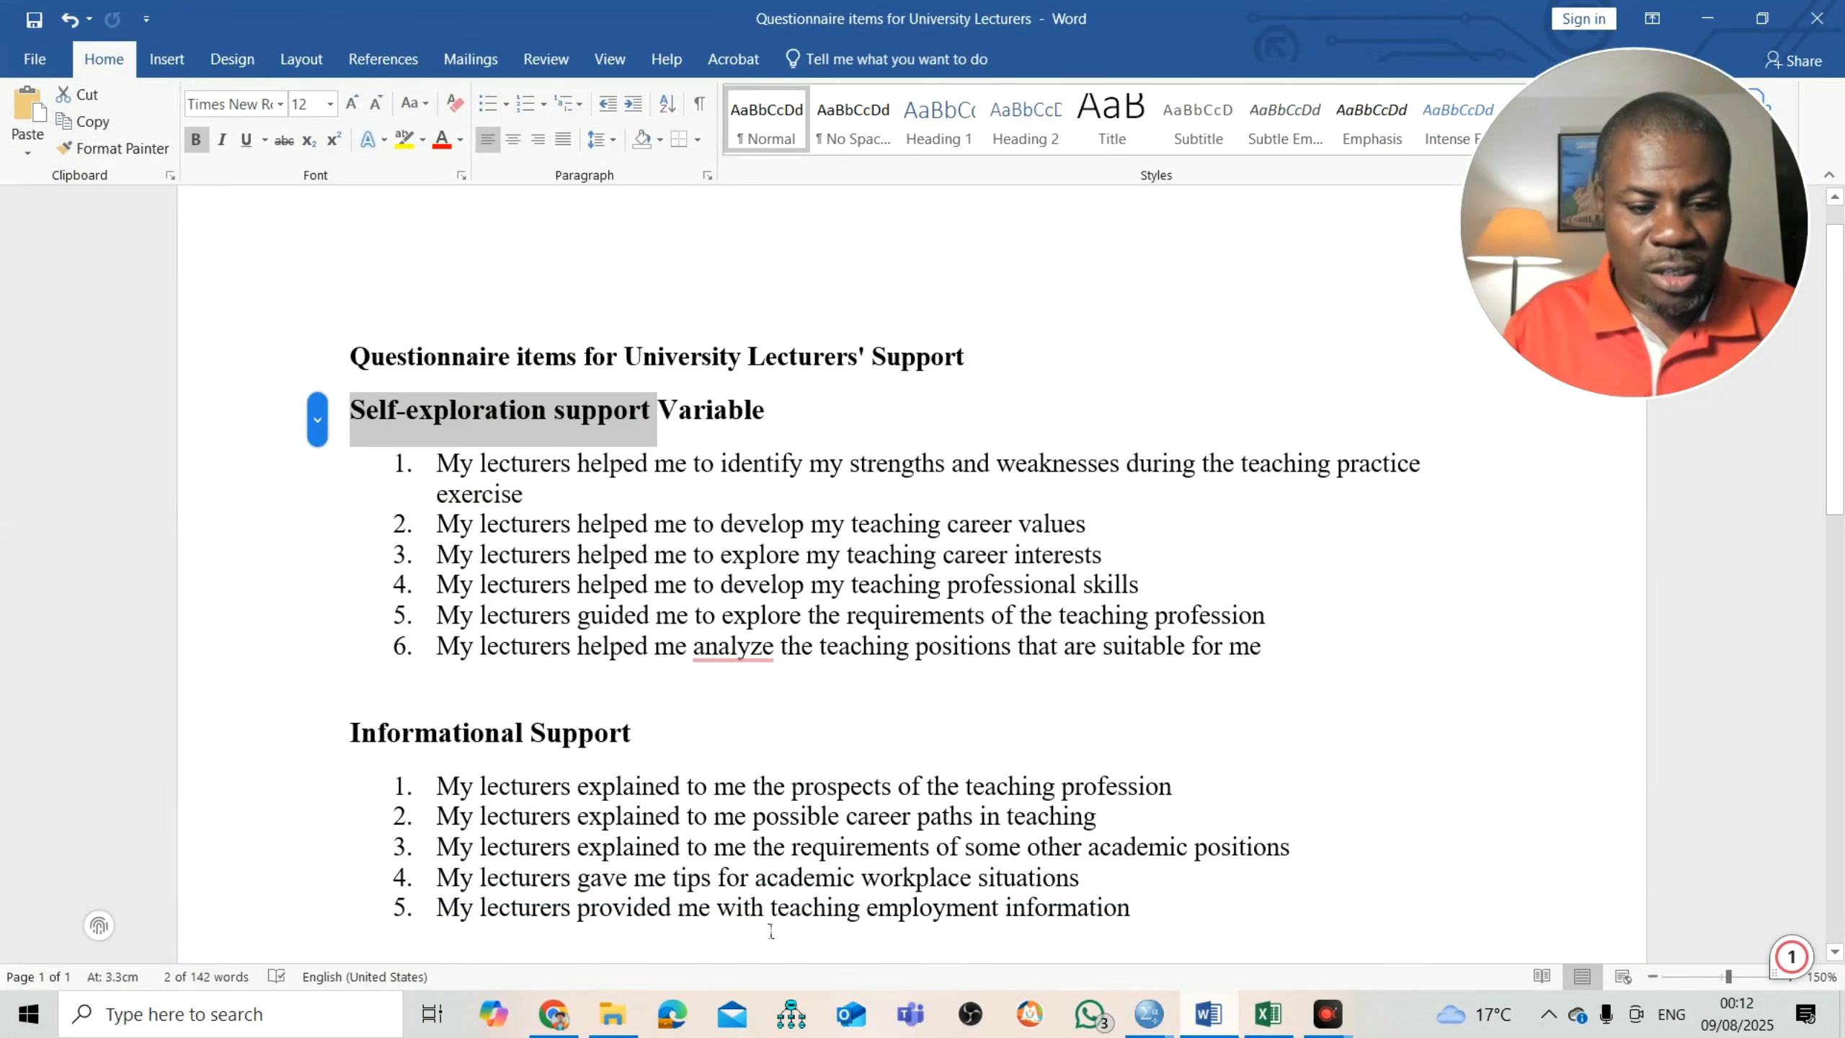
{"action": "left_click", "coordinate": [1149, 1014]}
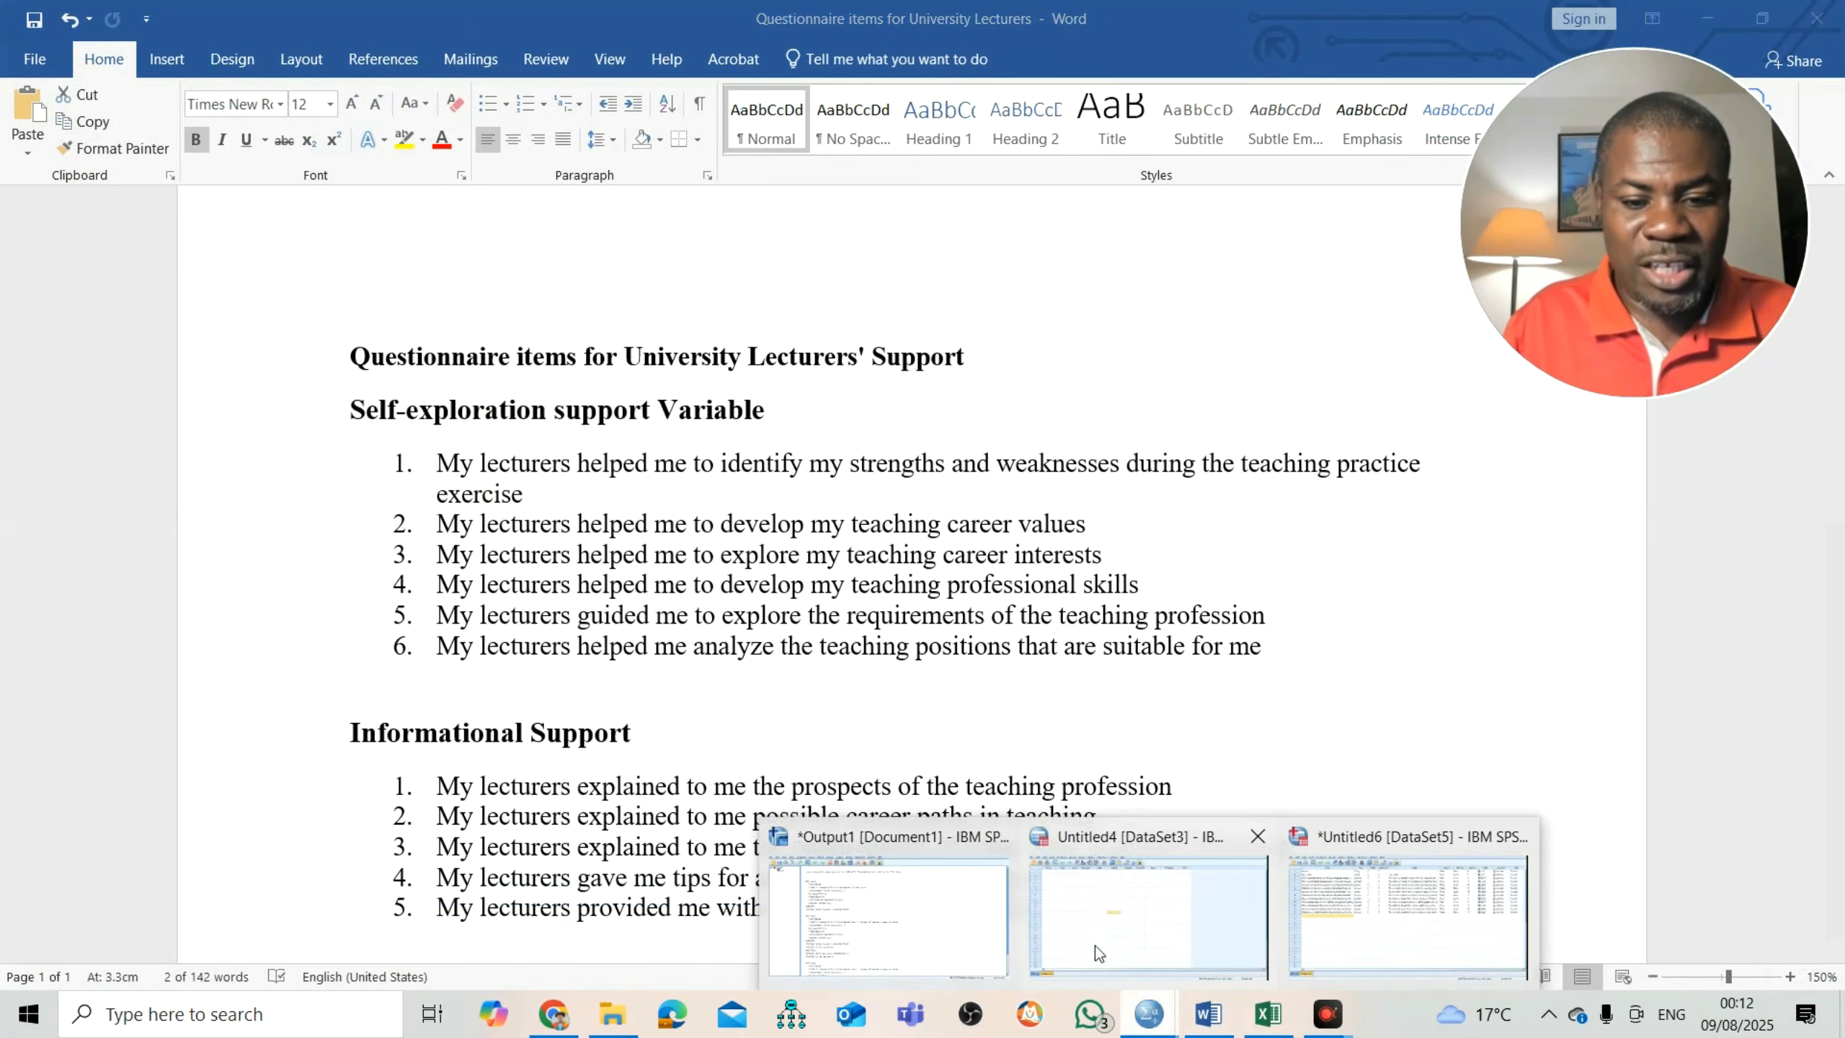
{"action": "left_click", "coordinate": [1299, 949]}
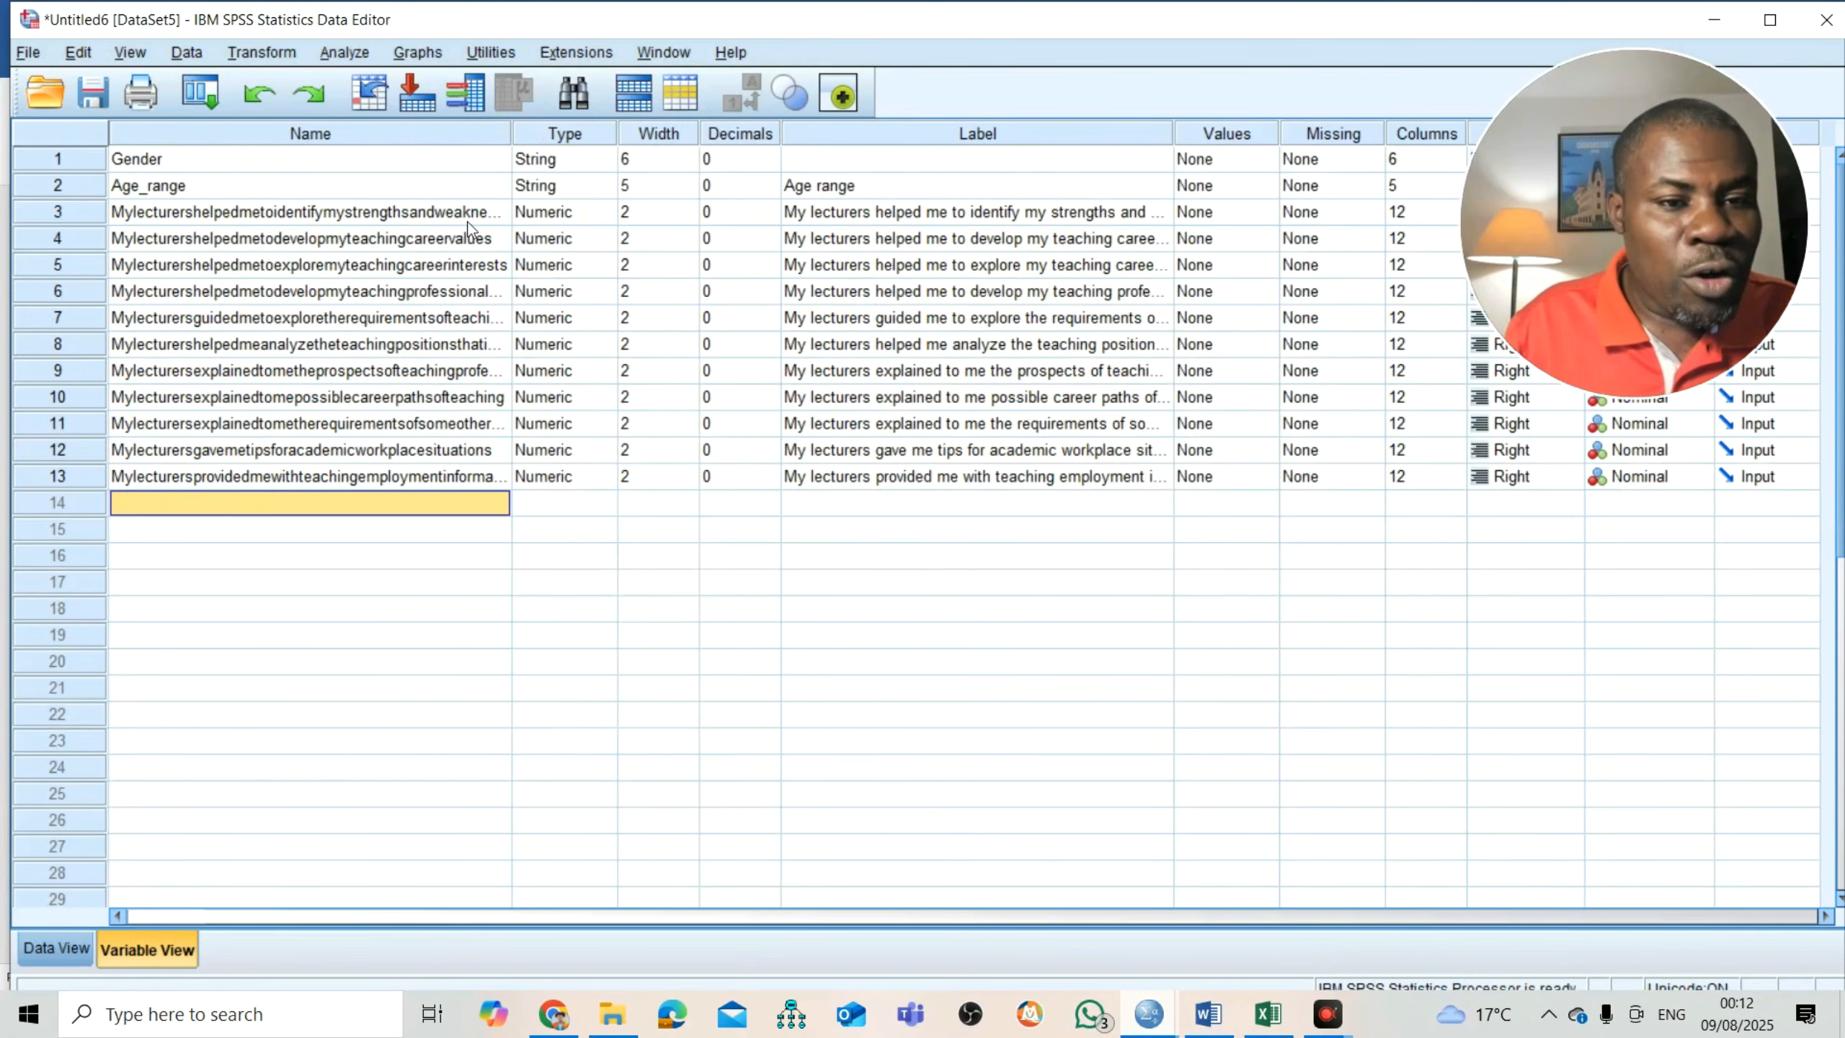
- Clear the label of the Age_range variable and display the data values of the dataset
{"action": "left_click", "coordinate": [855, 184]}
{"action": "key", "text": "BackSpace"}
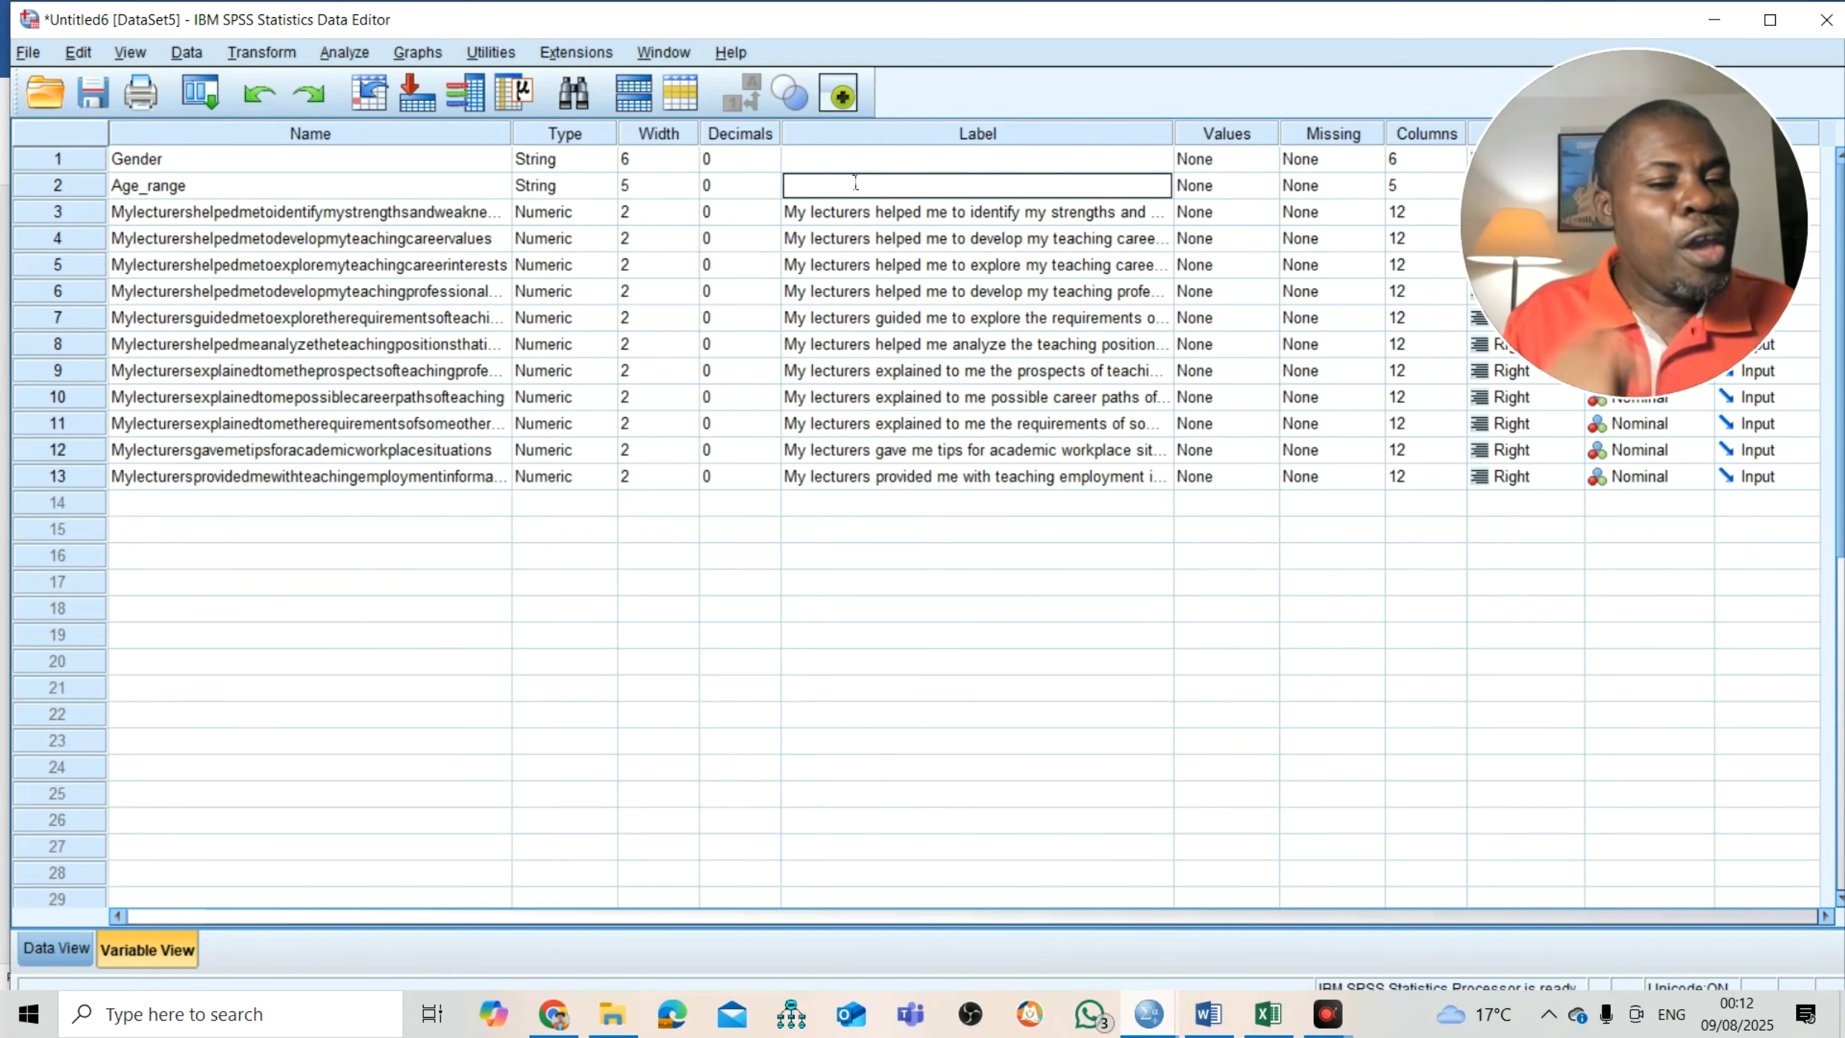
{"action": "left_click", "coordinate": [73, 946]}
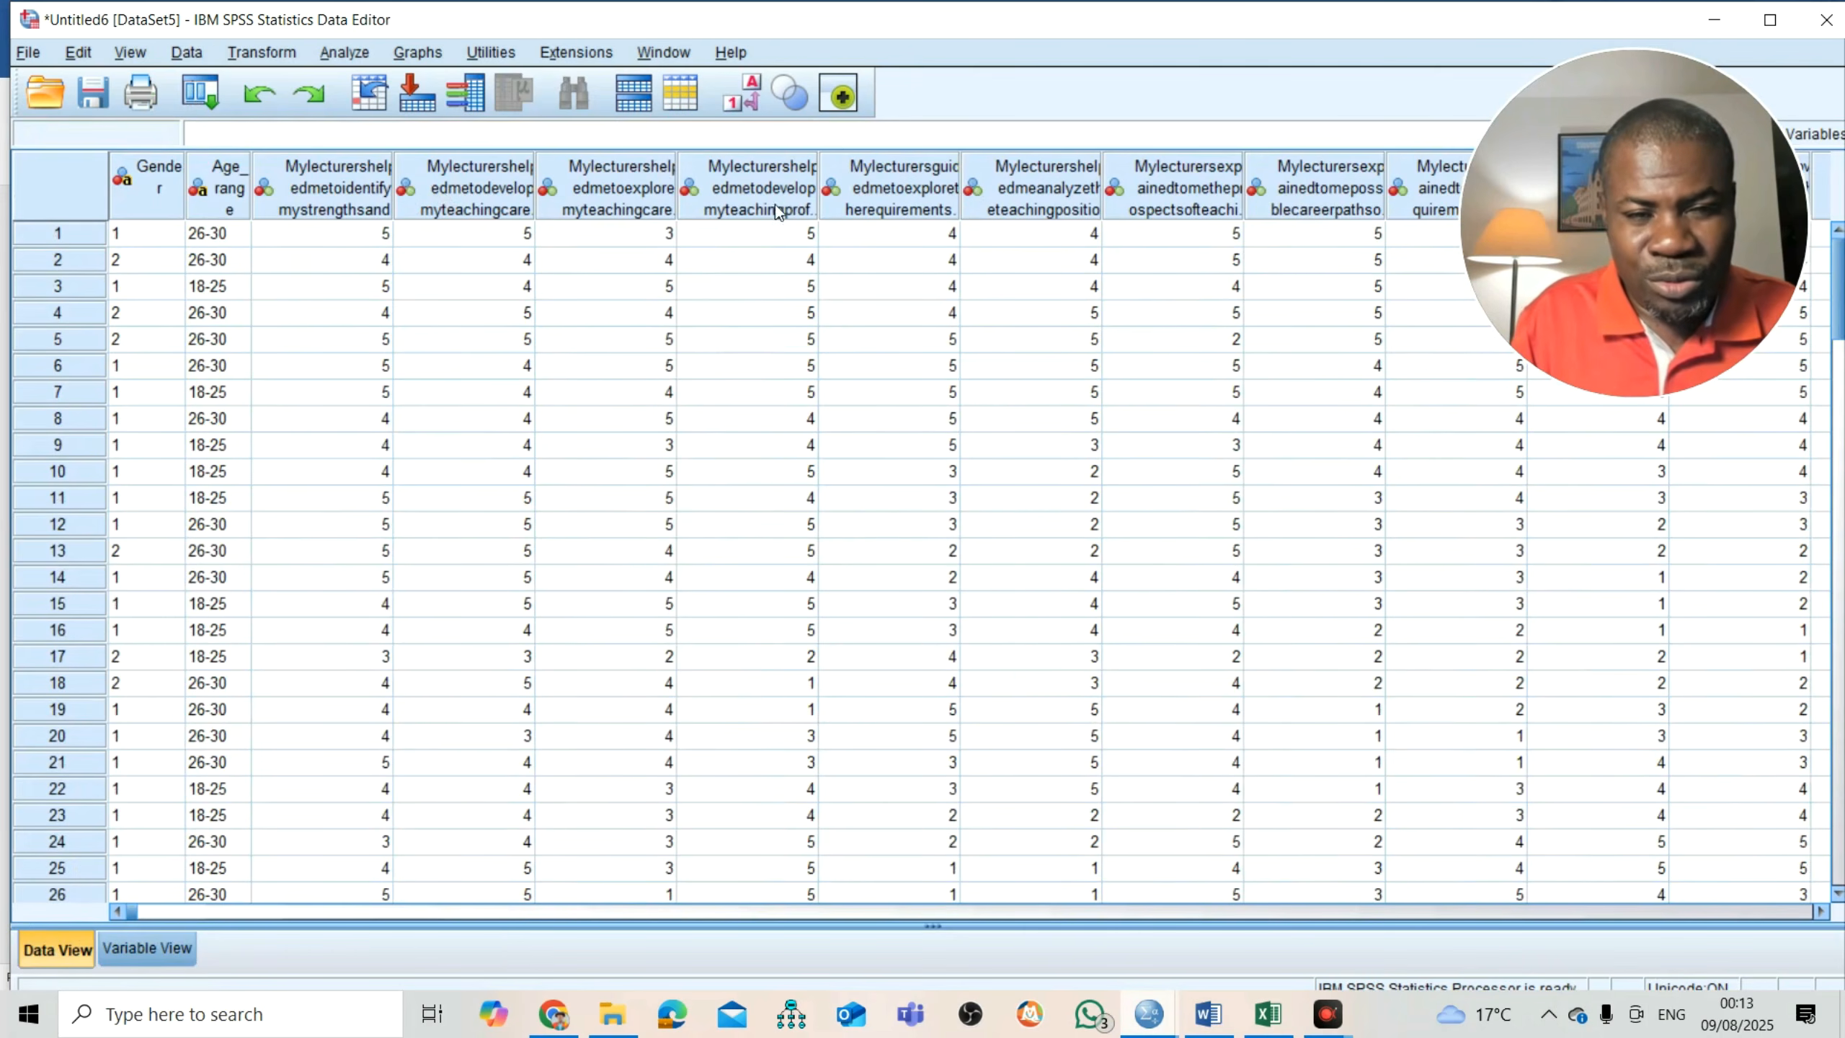
- Slightly narrow the first questionnaire item's data column, and insert a new variable directly above that item in the variable list
{"action": "mouse_move", "coordinate": [393, 169]}
{"action": "left_mouse_down"}
{"action": "mouse_move", "coordinate": [555, 171]}
{"action": "mouse_move", "coordinate": [383, 175]}
{"action": "left_mouse_up"}
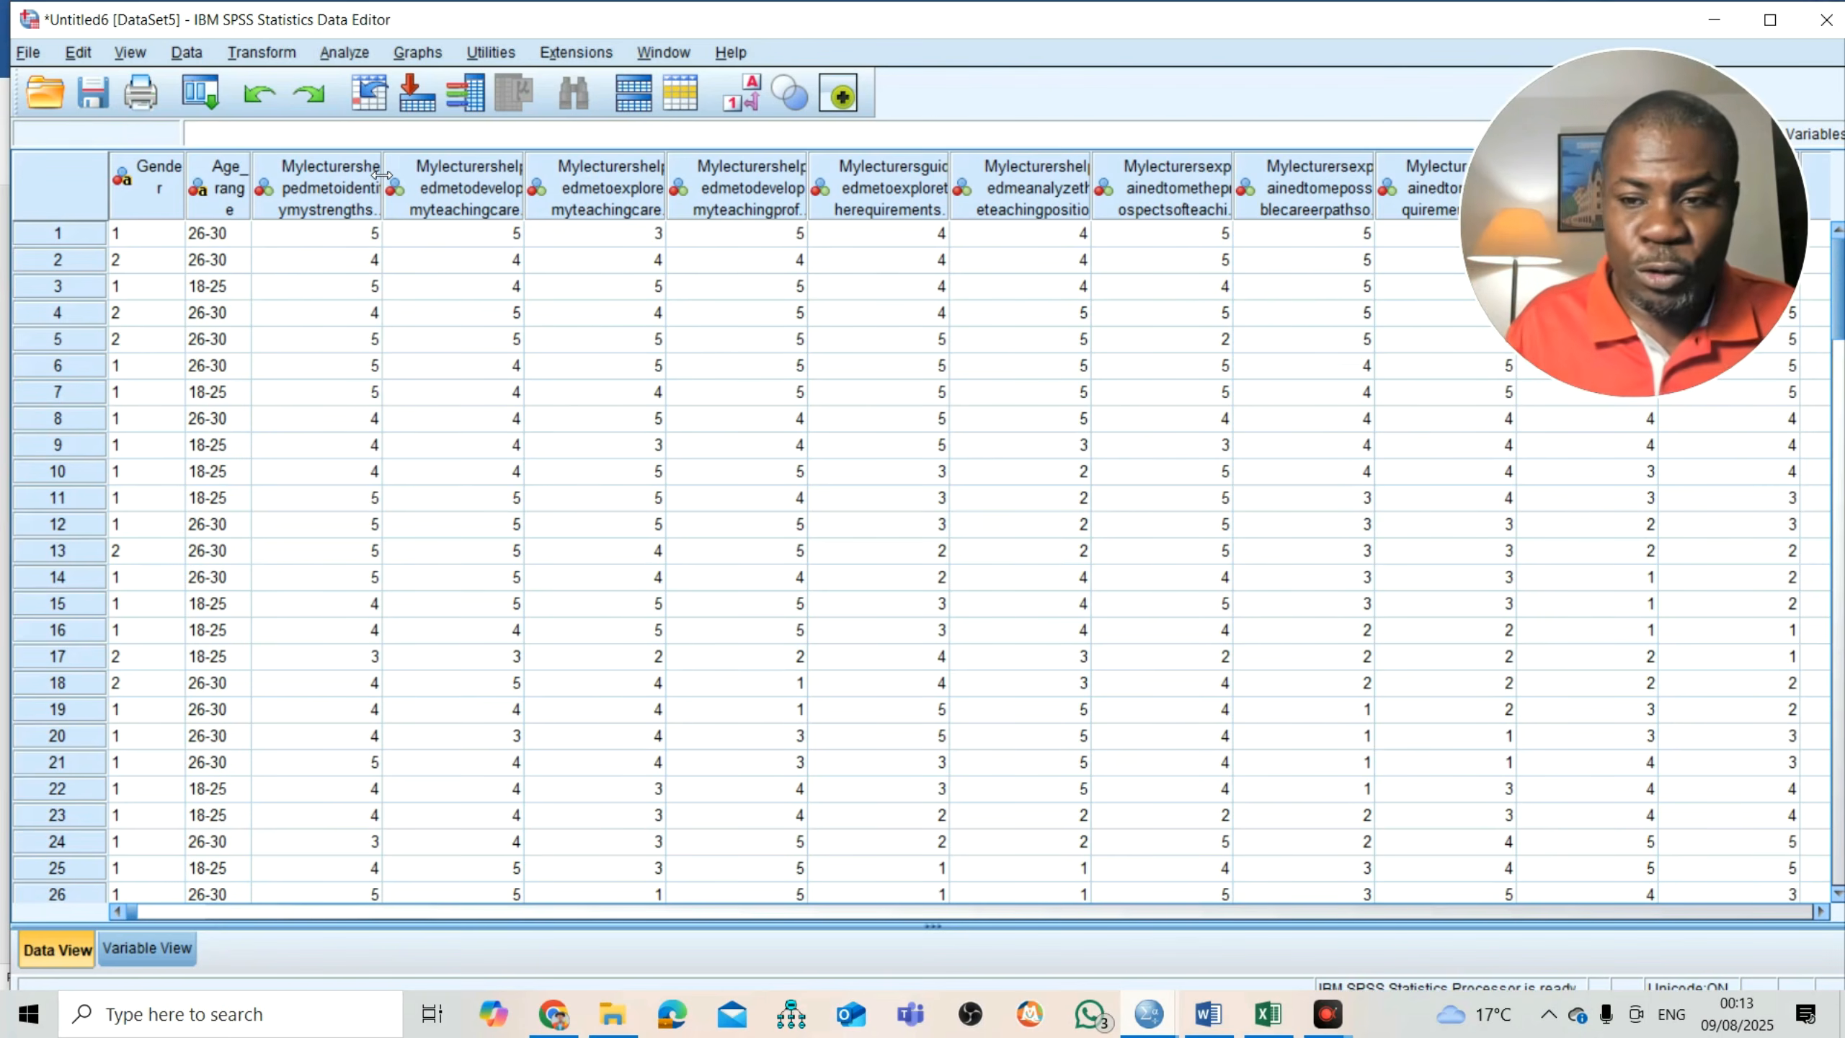
{"action": "key", "text": "ctrl+t"}
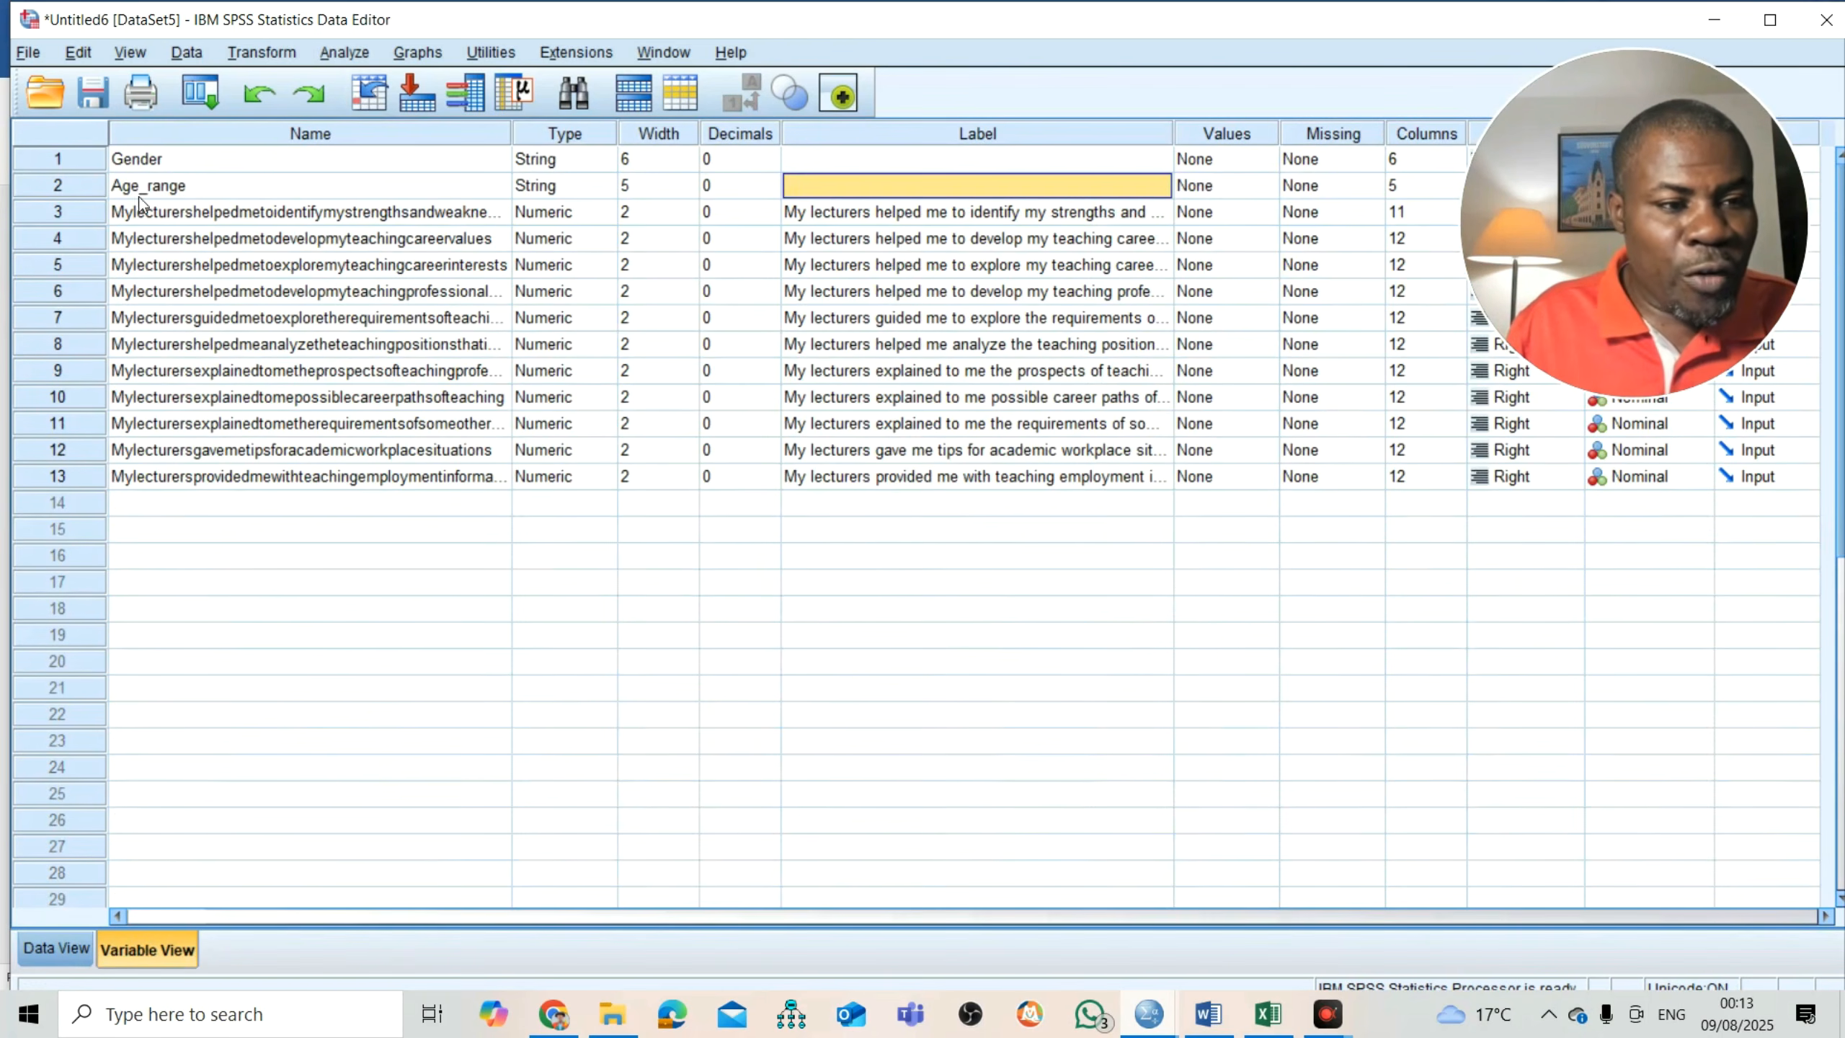
{"action": "left_click", "coordinate": [81, 208]}
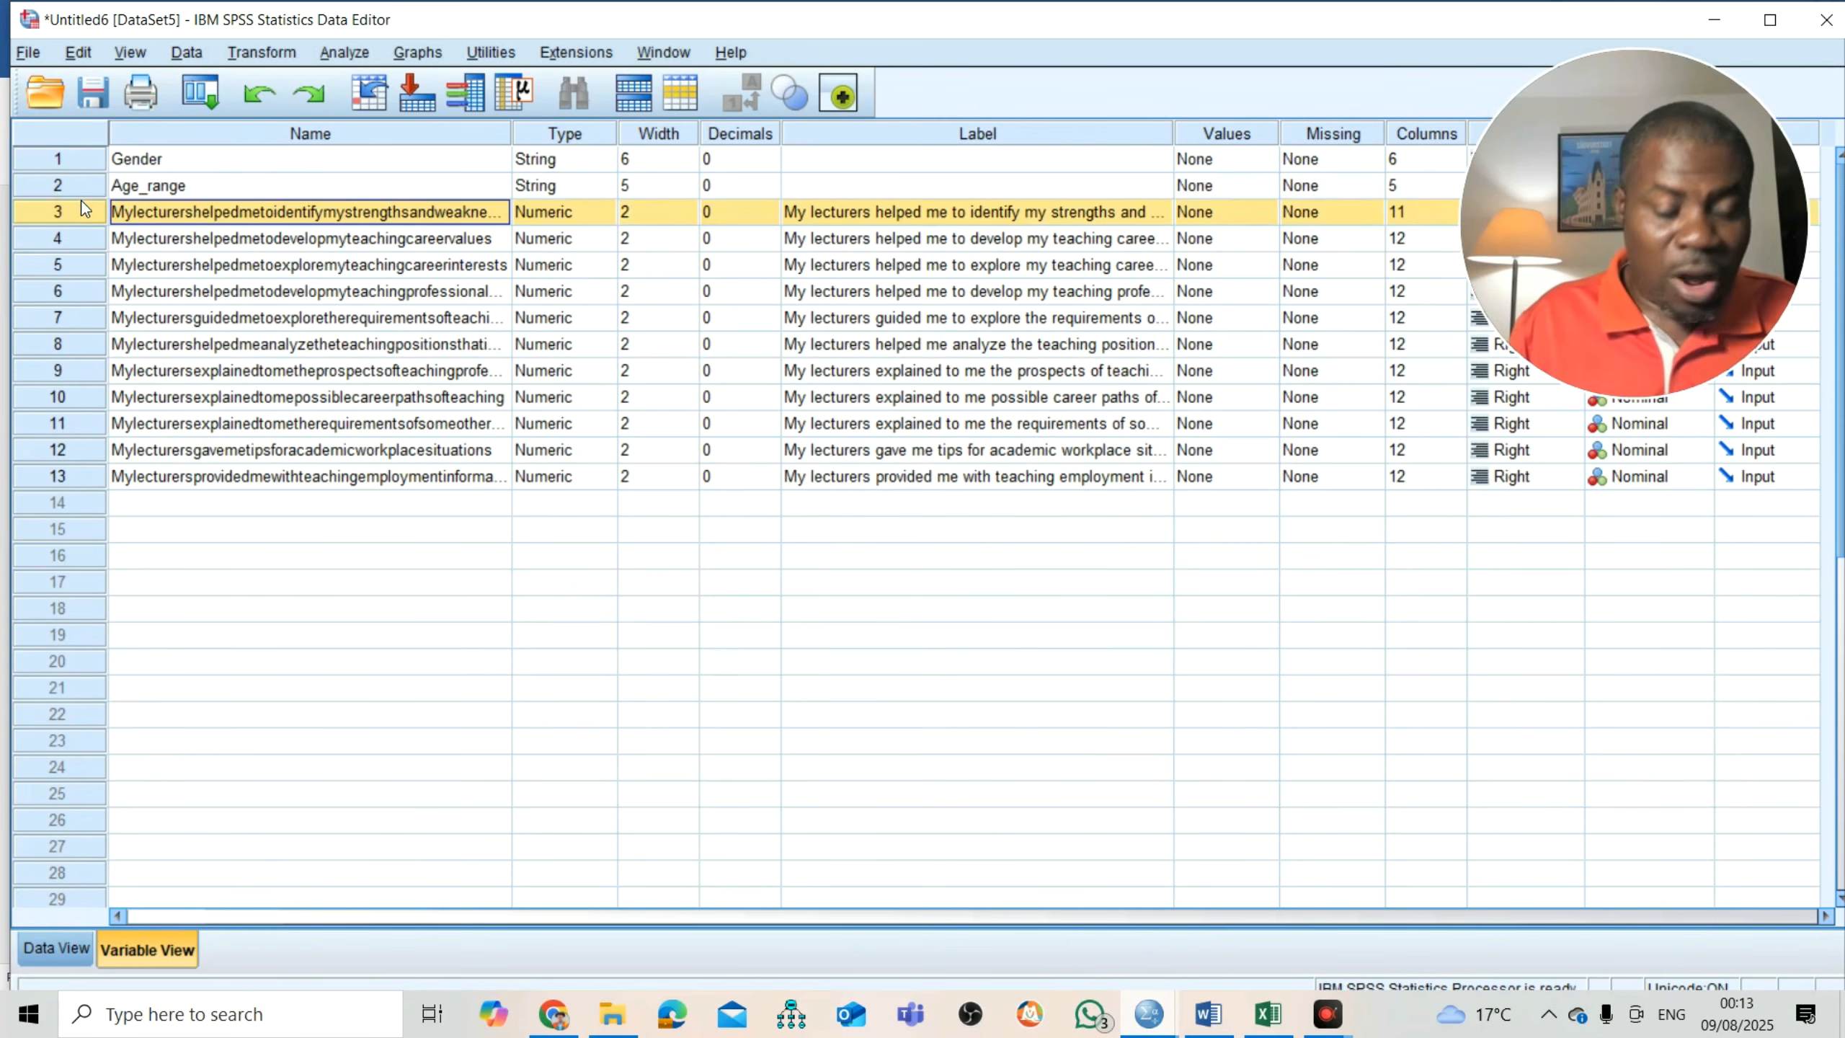
{"action": "right_click", "coordinate": [81, 203]}
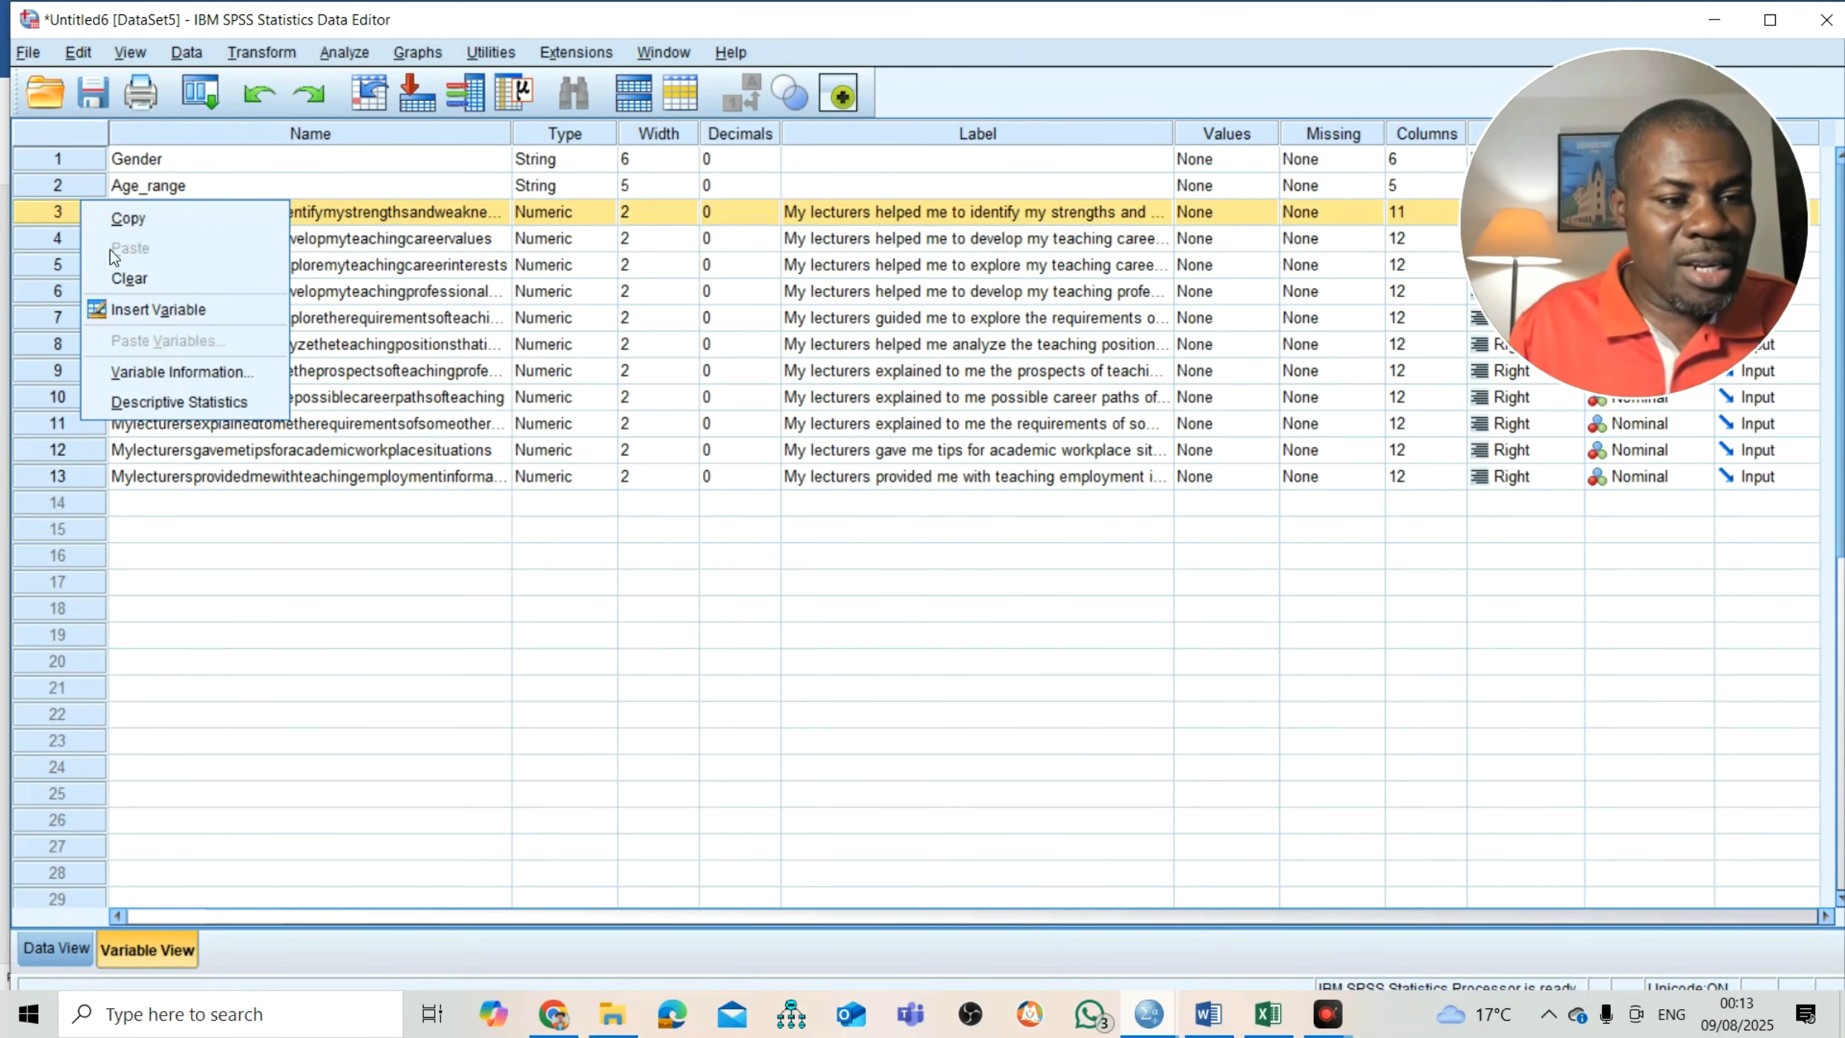
{"action": "left_click", "coordinate": [138, 312]}
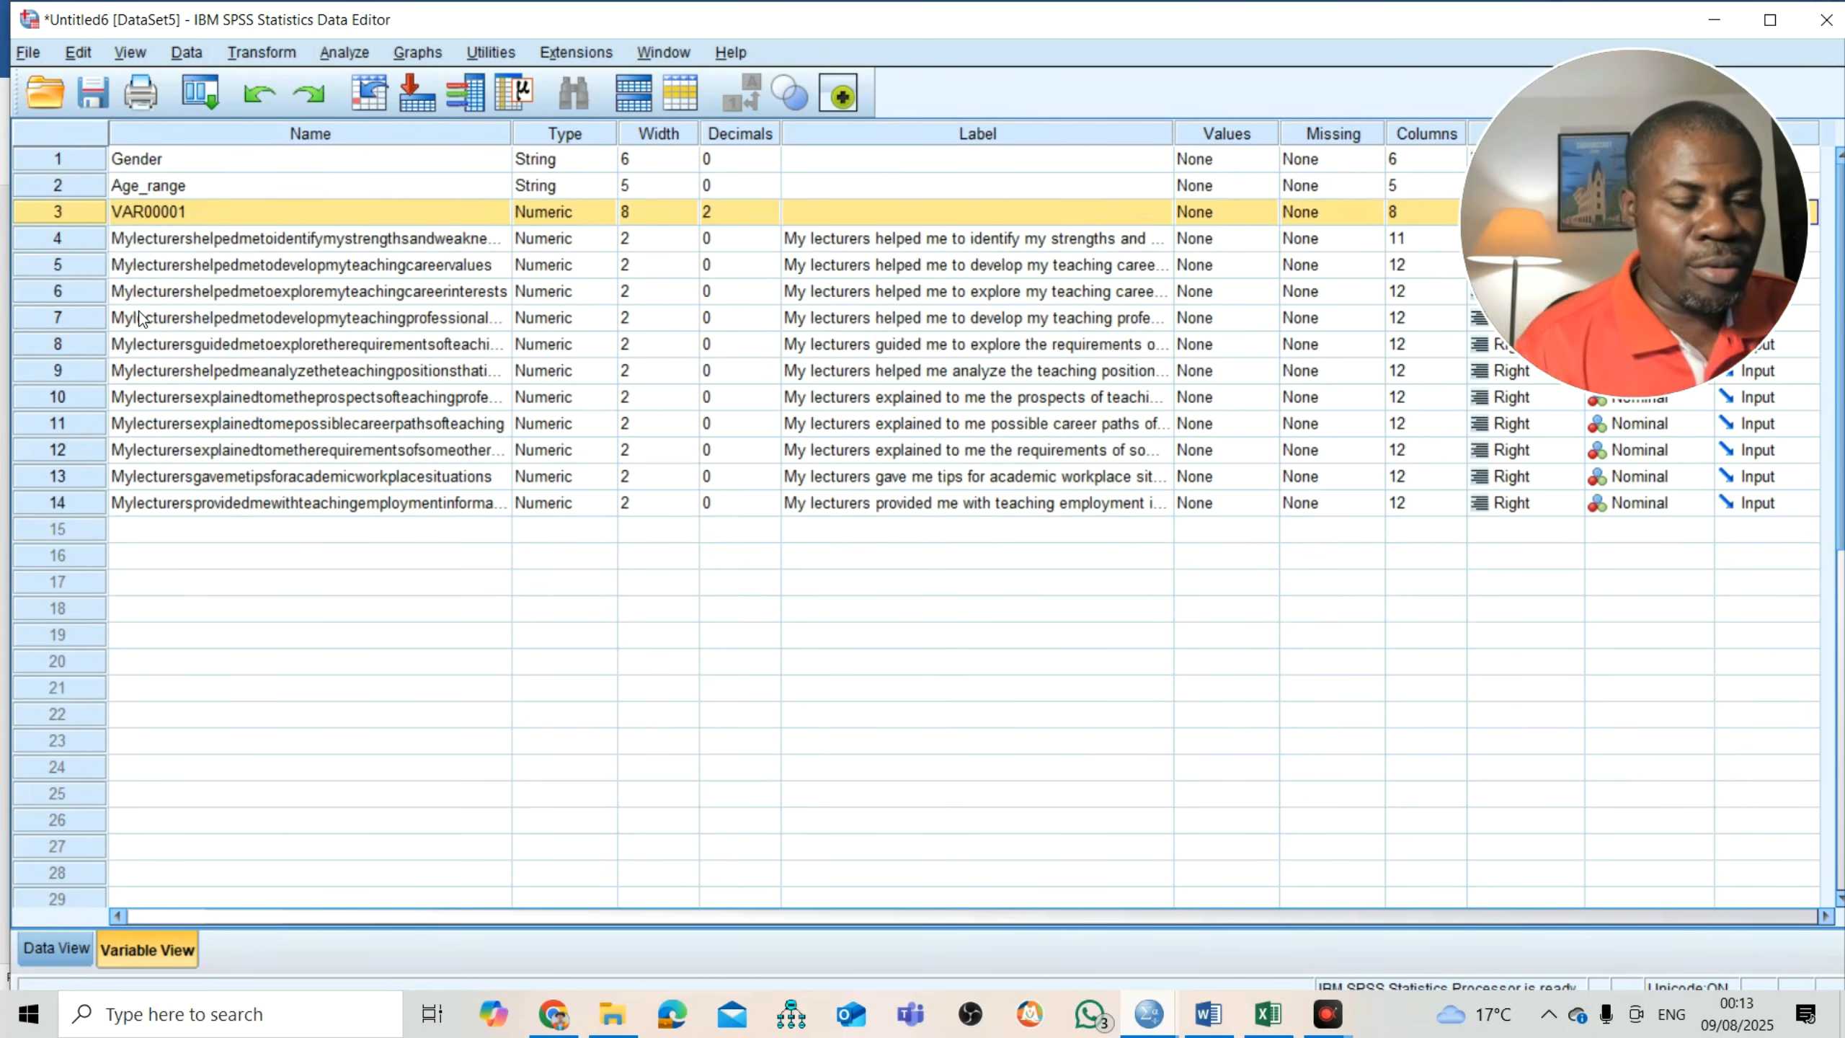
{"action": "double_click", "coordinate": [221, 214]}
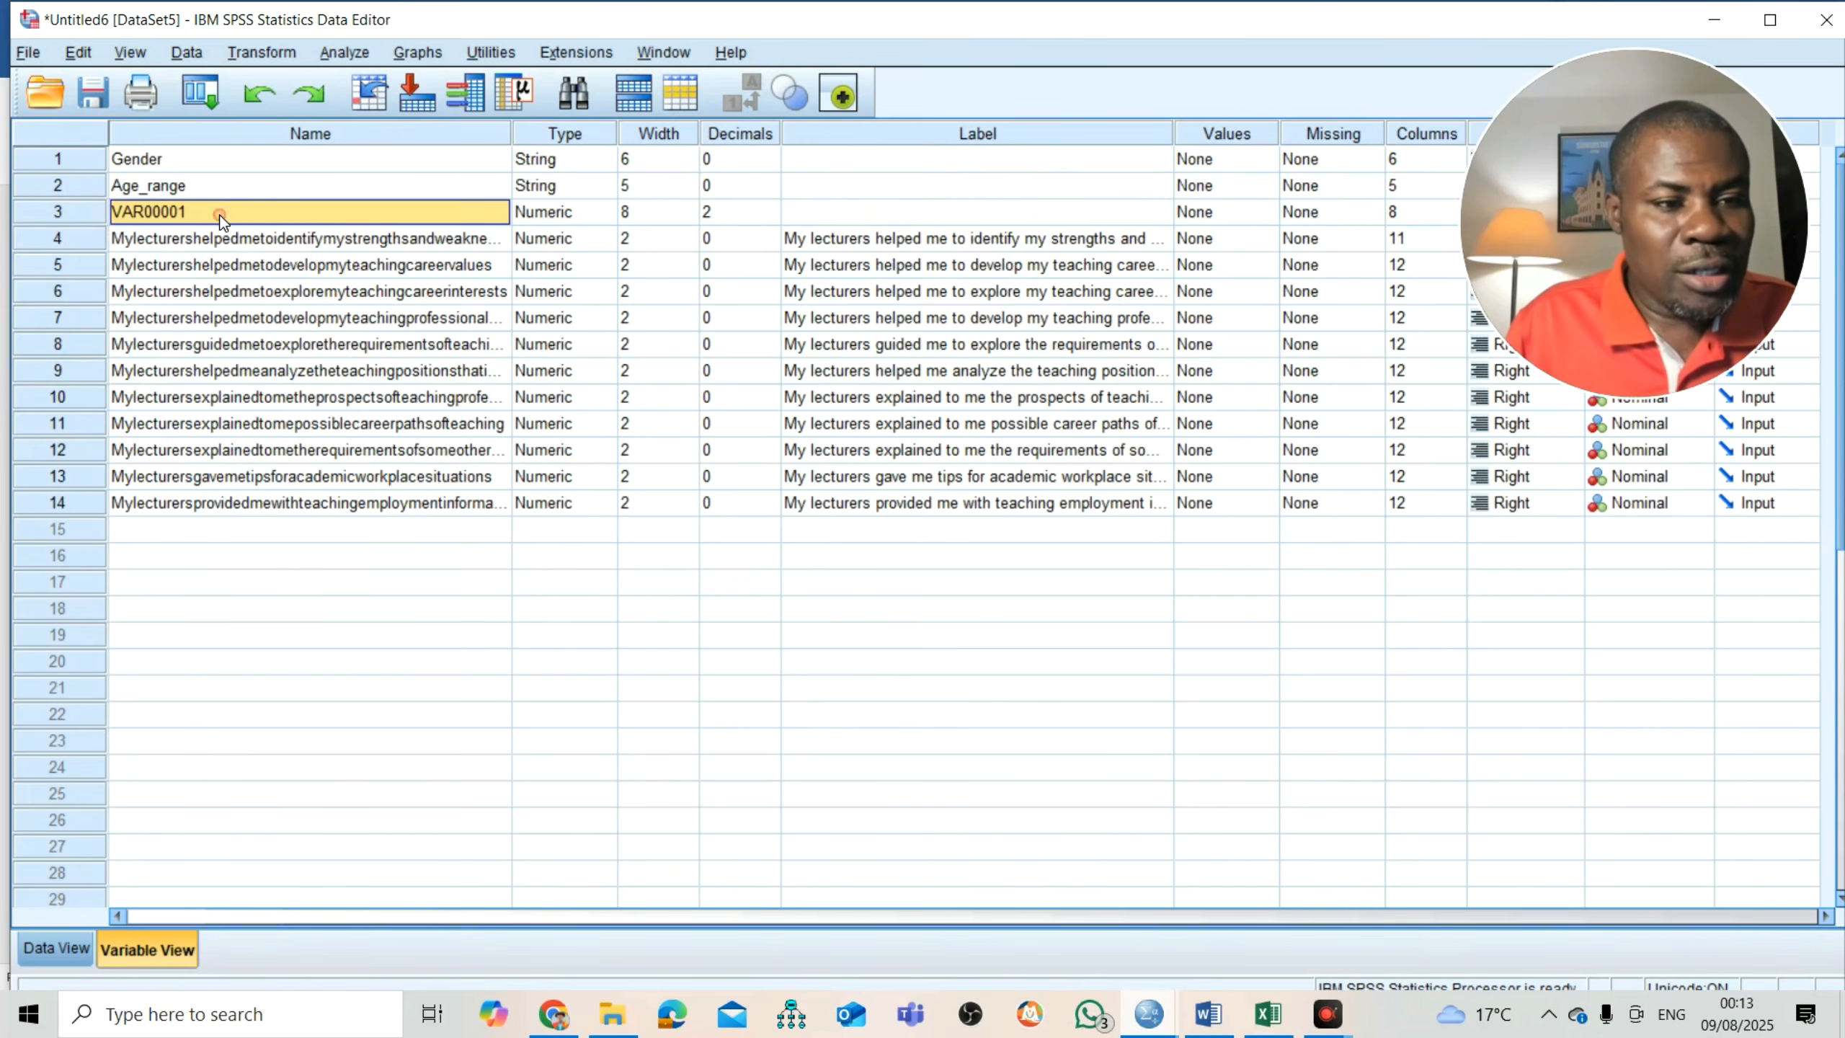
{"action": "key", "text": "BackSpace"}
{"action": "key", "text": "BackSpace"}
{"action": "key", "text": "BackSpace"}
{"action": "key", "text": "BackSpace"}
{"action": "key", "text": "BackSpace"}
{"action": "key", "text": "BackSpace"}
{"action": "key", "text": "BackSpace"}
{"action": "key", "text": "BackSpace"}
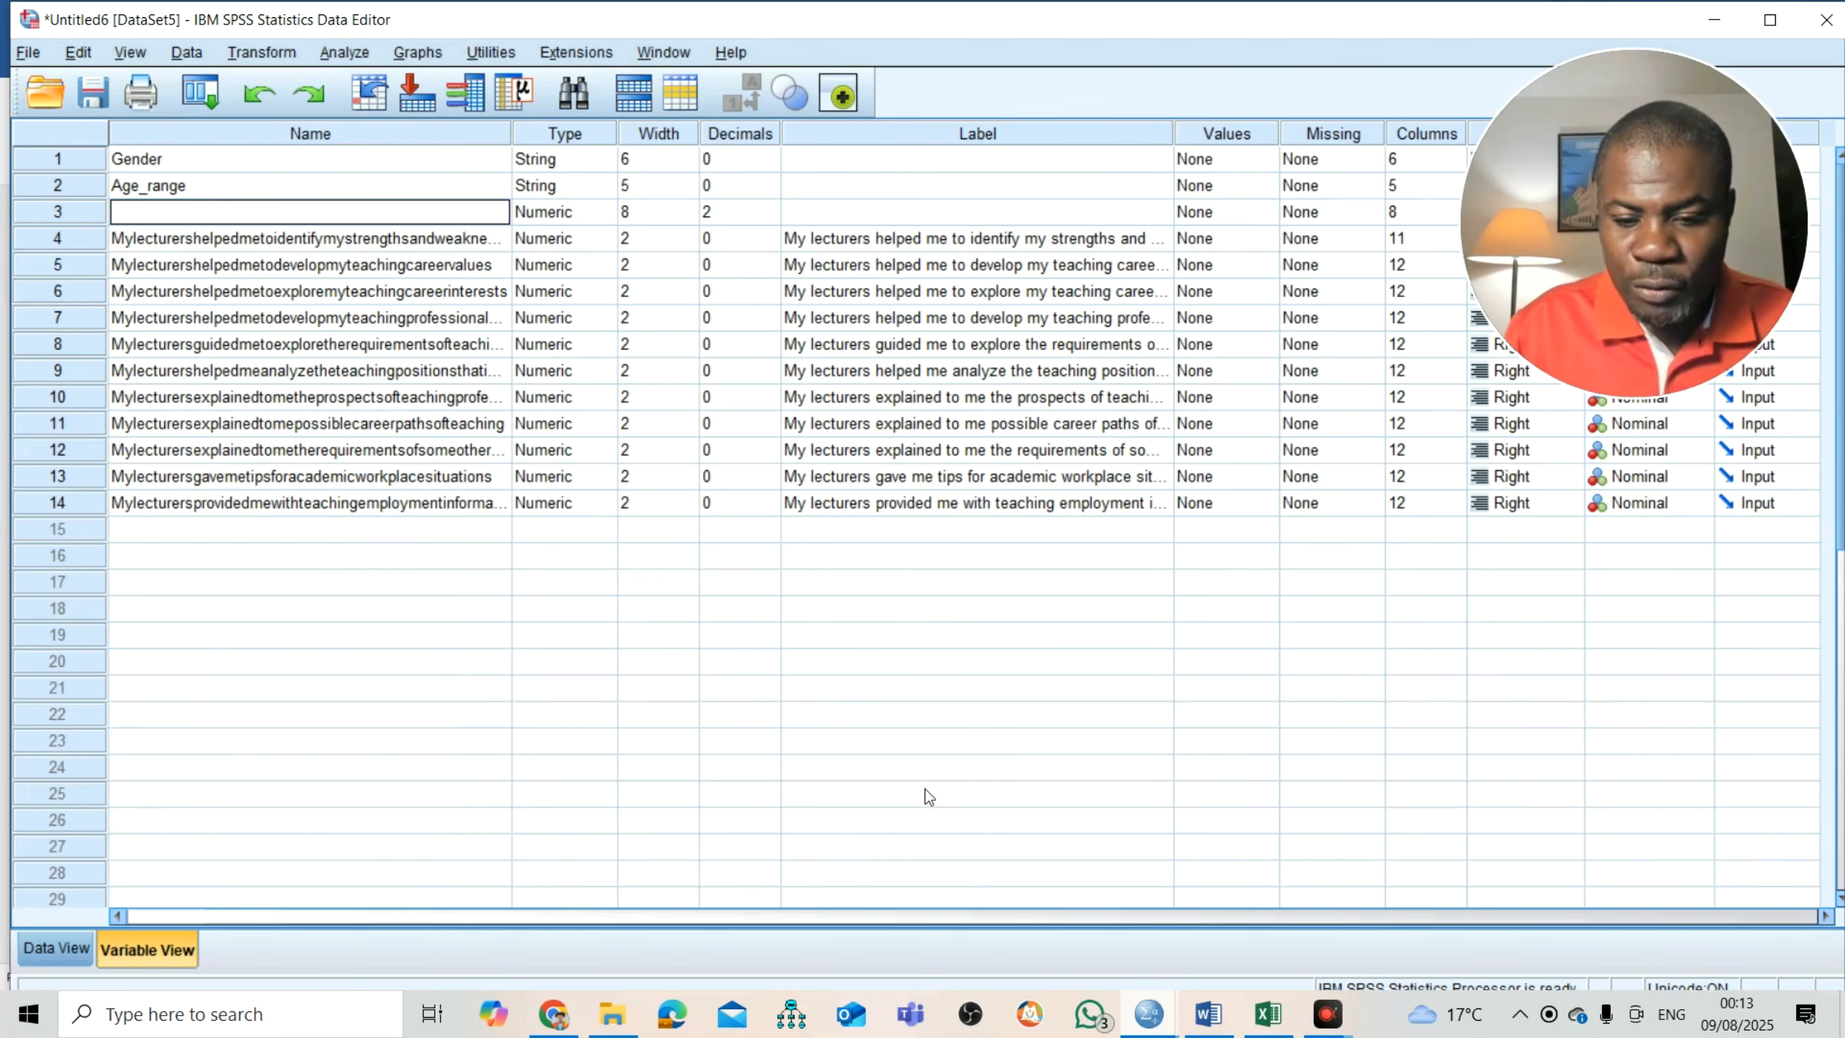
- Check the Self-exploration support heading in the Word questionnaire, and name the inserted SPSS variable below Age_range Self_Exploration
{"action": "left_click", "coordinate": [1208, 1014]}
{"action": "left_click_drag", "start_coordinate": [655, 411], "coordinate": [374, 427]}
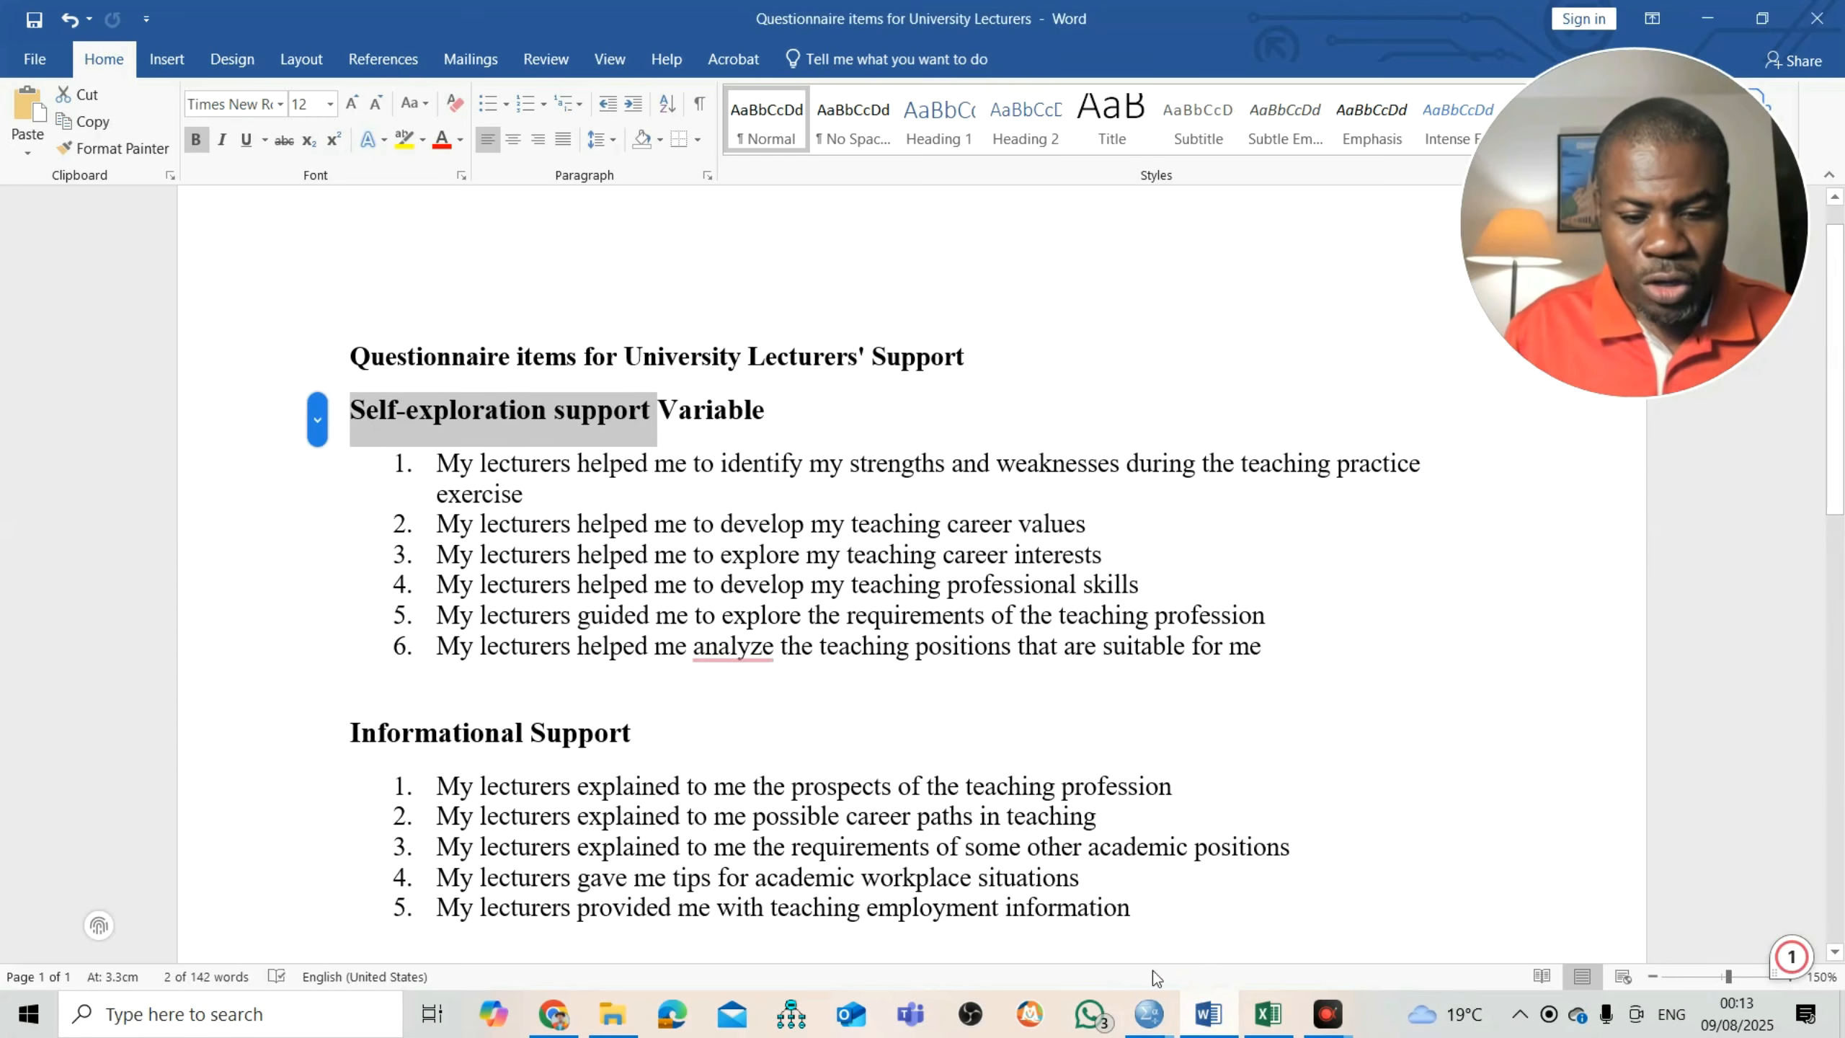
{"action": "left_click", "coordinate": [1149, 1015]}
{"action": "left_click", "coordinate": [1356, 903]}
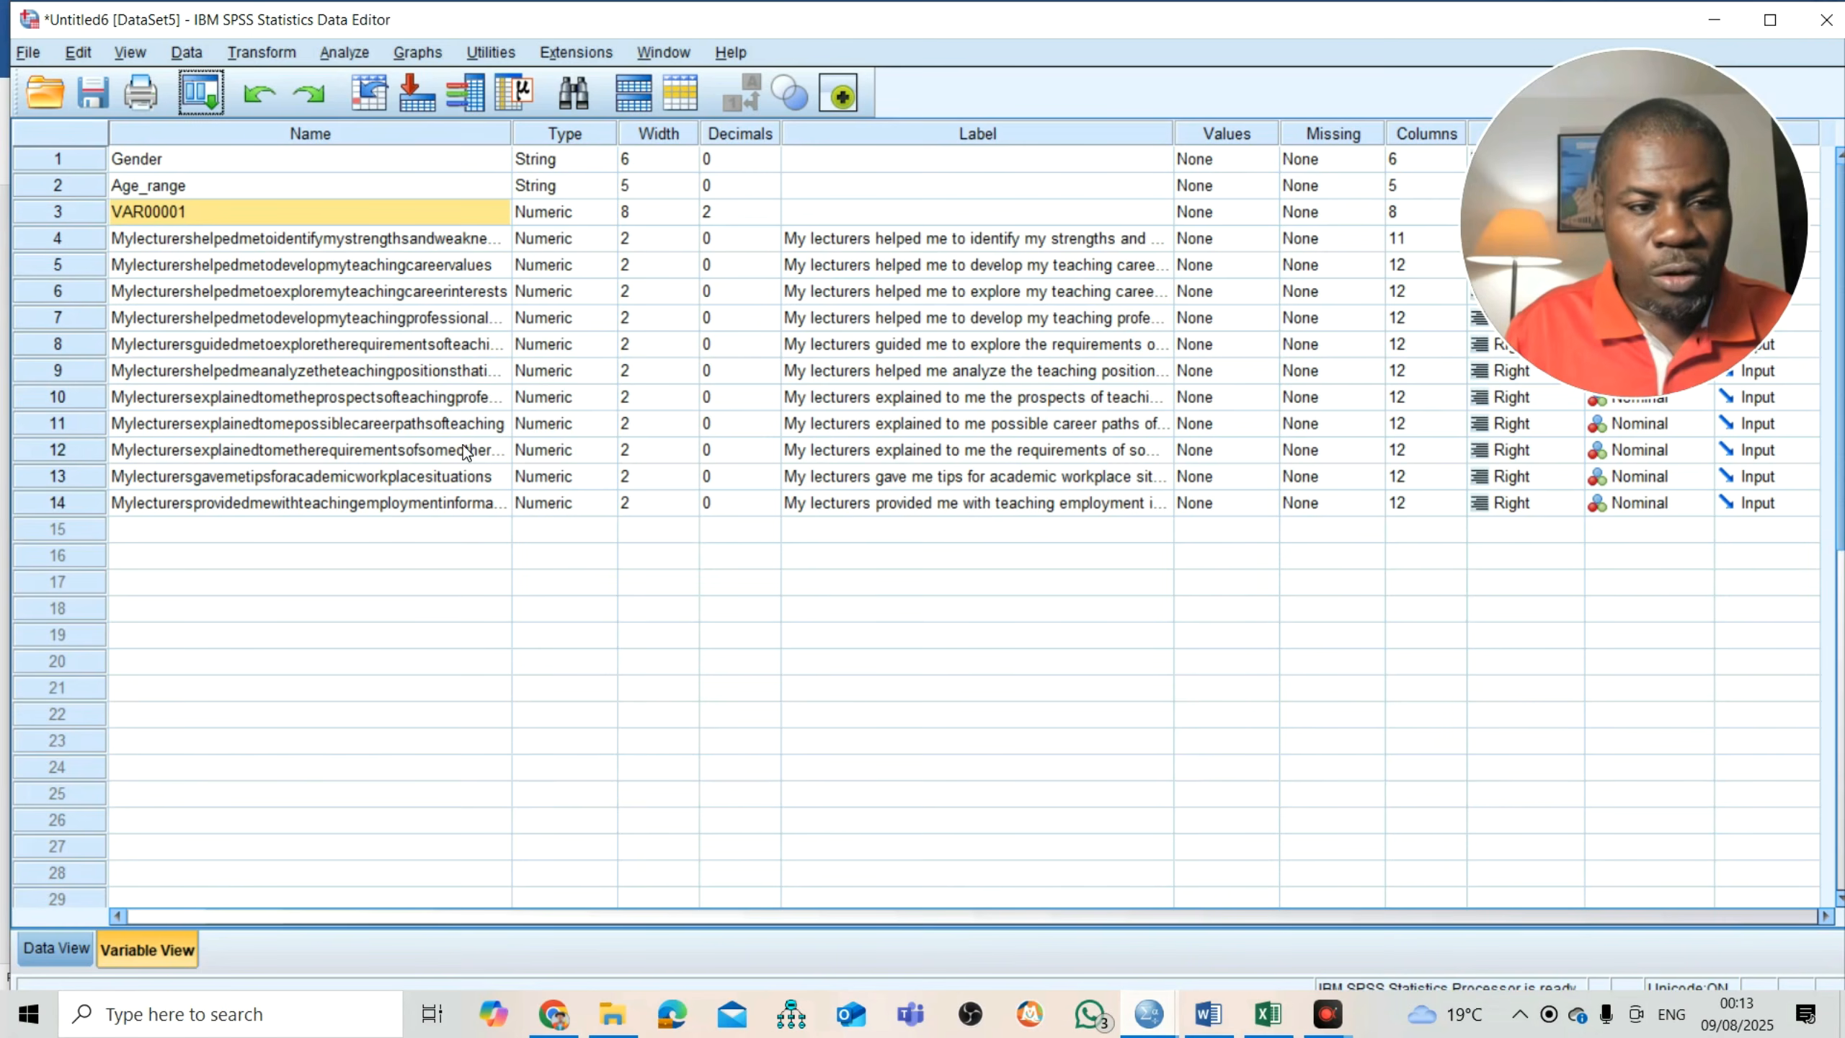
{"action": "double_click", "coordinate": [256, 209]}
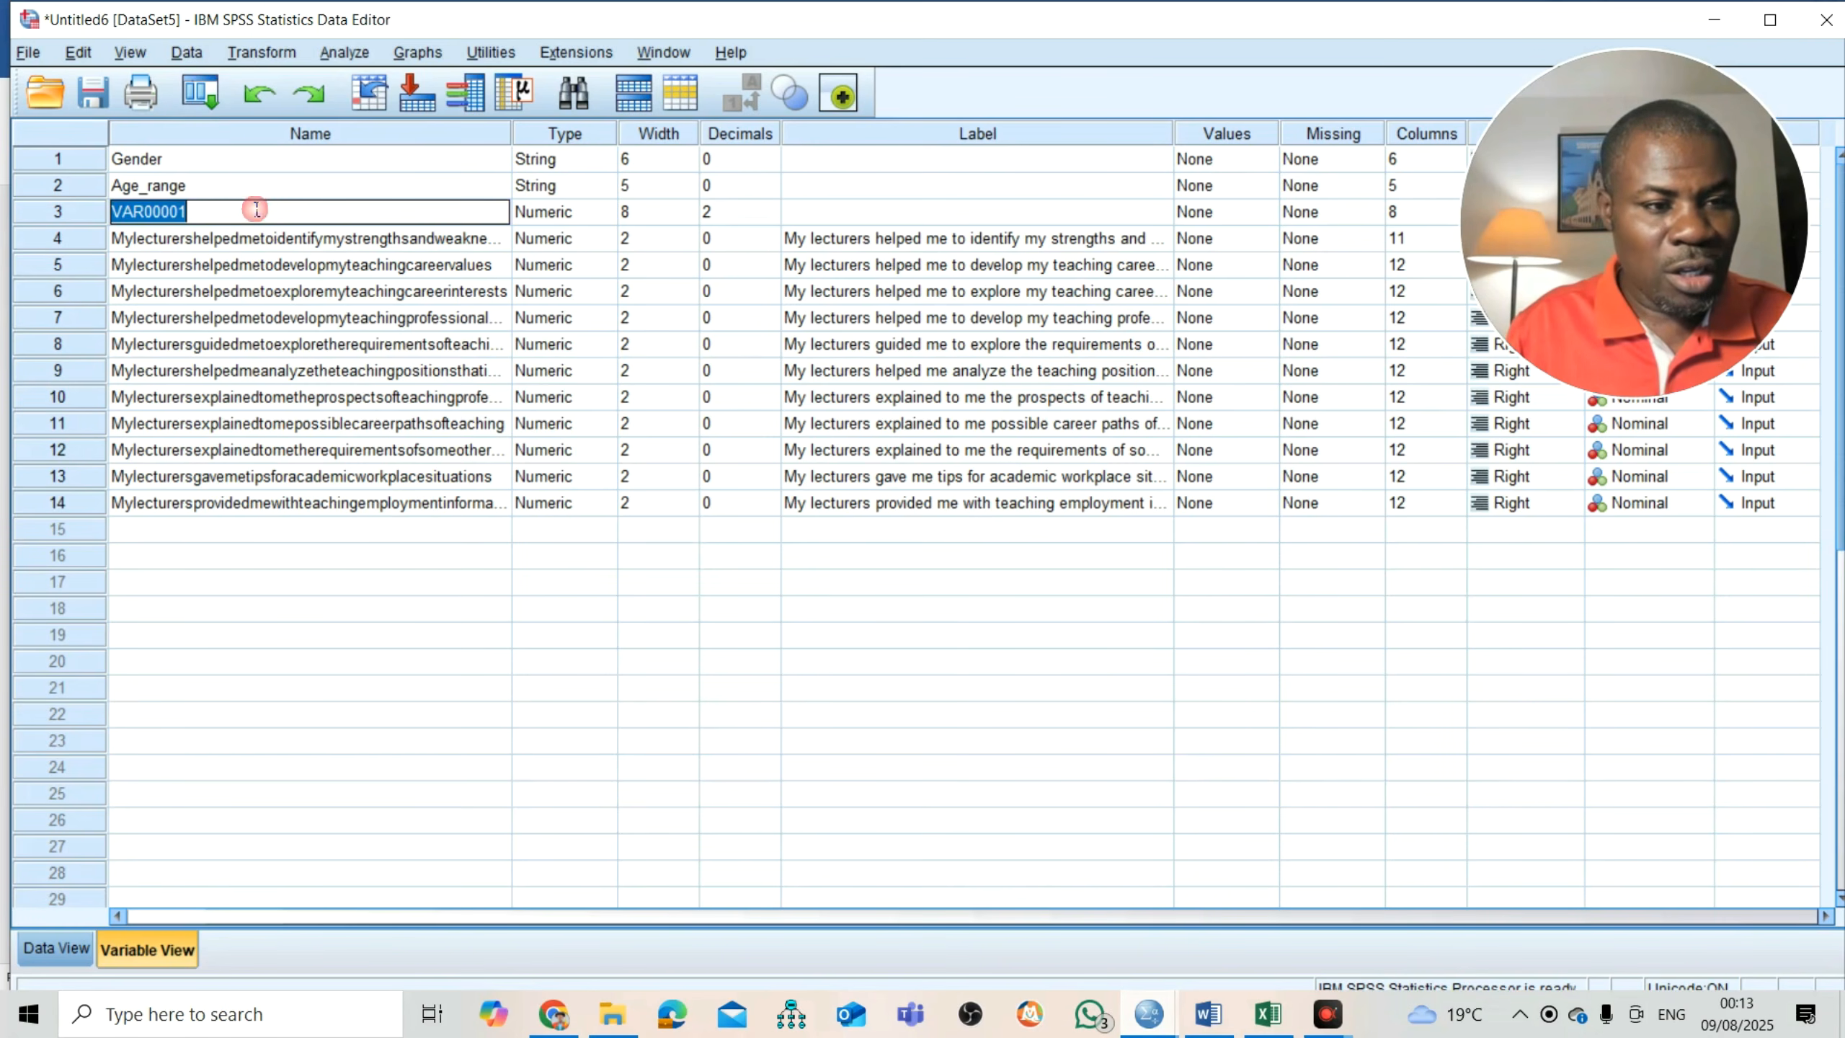
{"action": "type", "text": "Self"}
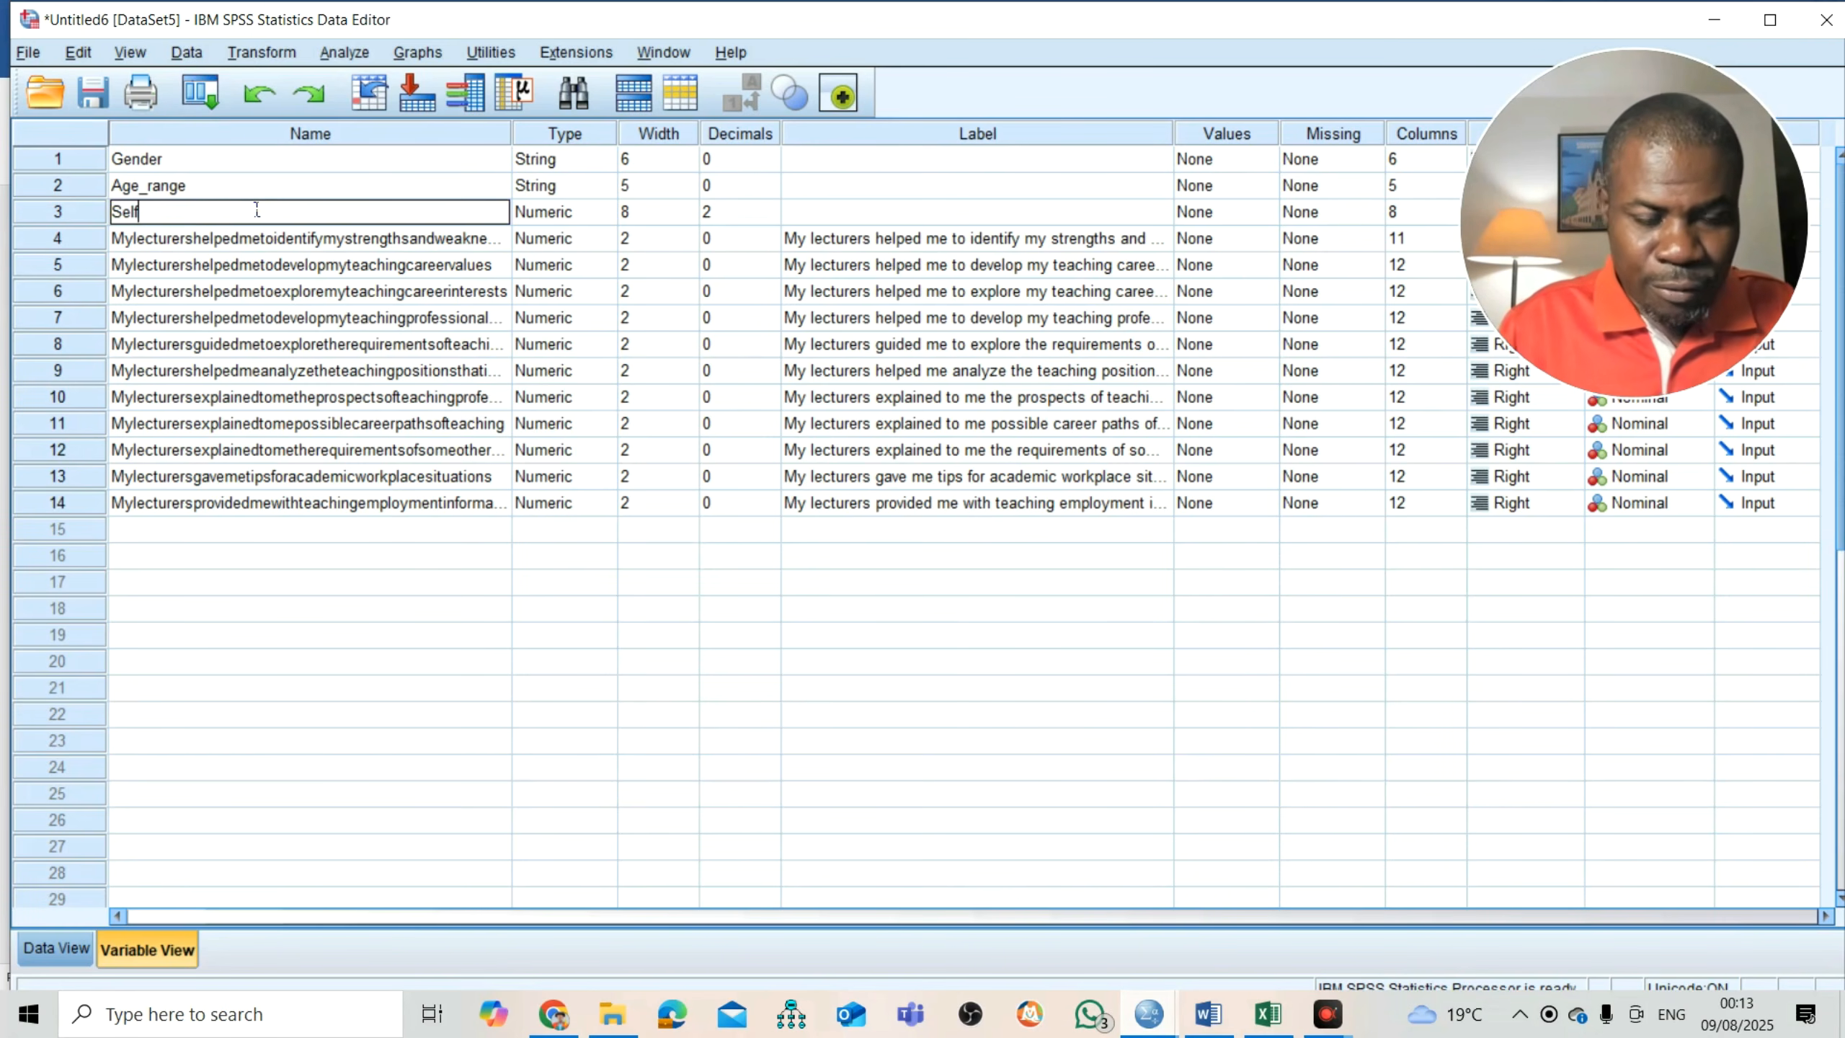
{"action": "type", "text": "_Exploration"}
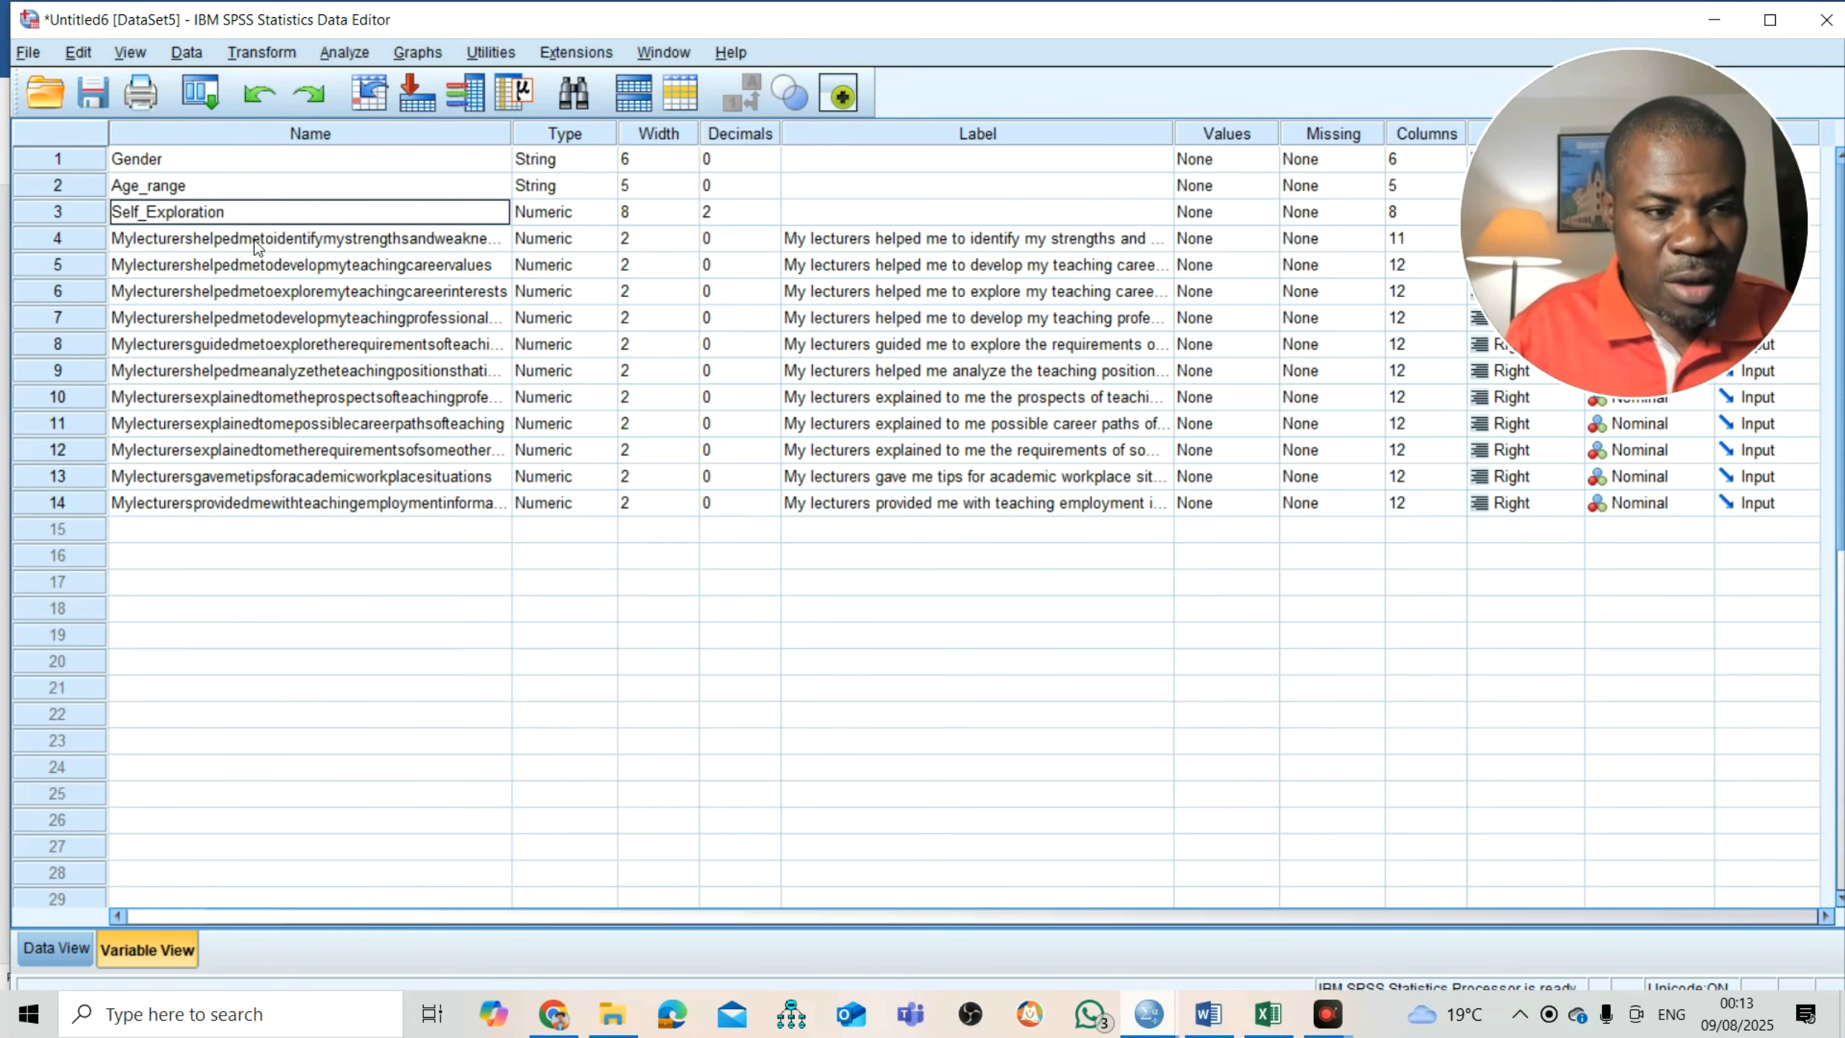
{"action": "left_click", "coordinate": [261, 239]}
- Review the items under Self-exploration support in the Word questionnaire, and return to the first variables of the SPSS dataset
{"action": "left_click_drag", "start_coordinate": [261, 239], "coordinate": [960, 553]}
{"action": "left_click", "coordinate": [960, 554]}
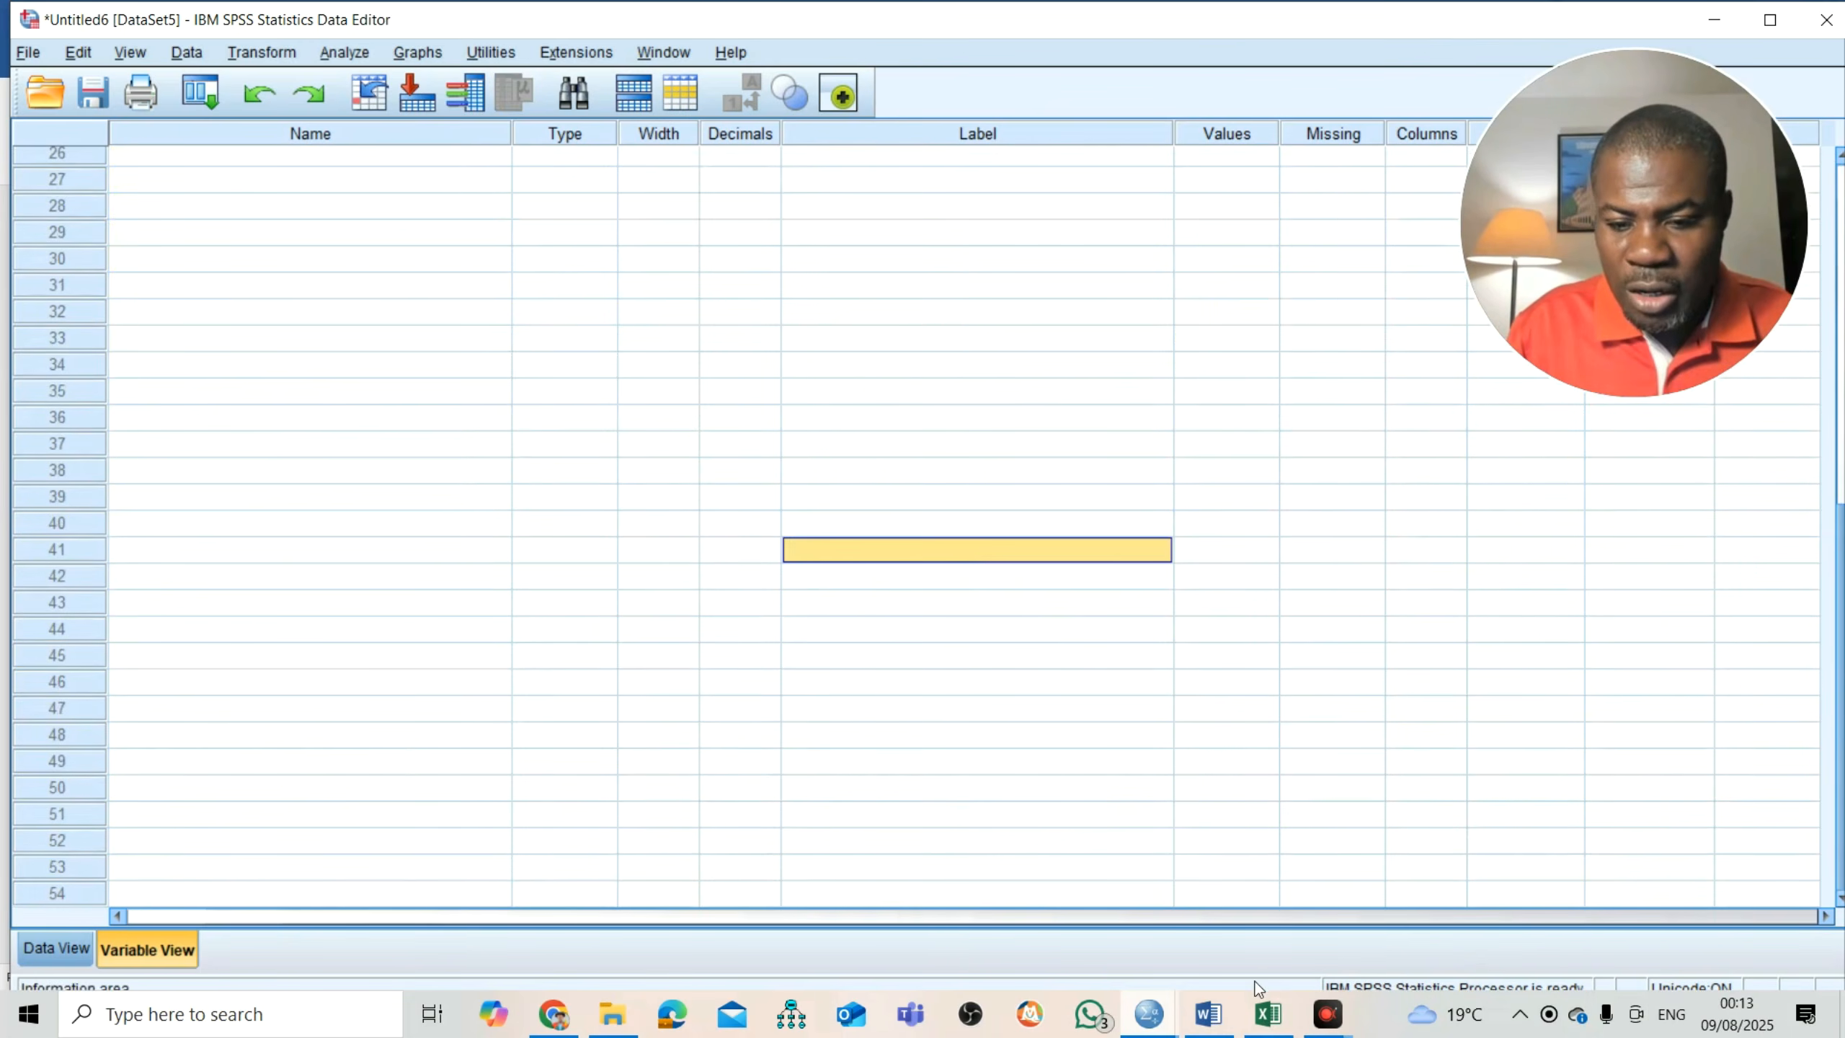
{"action": "left_click", "coordinate": [1208, 1014]}
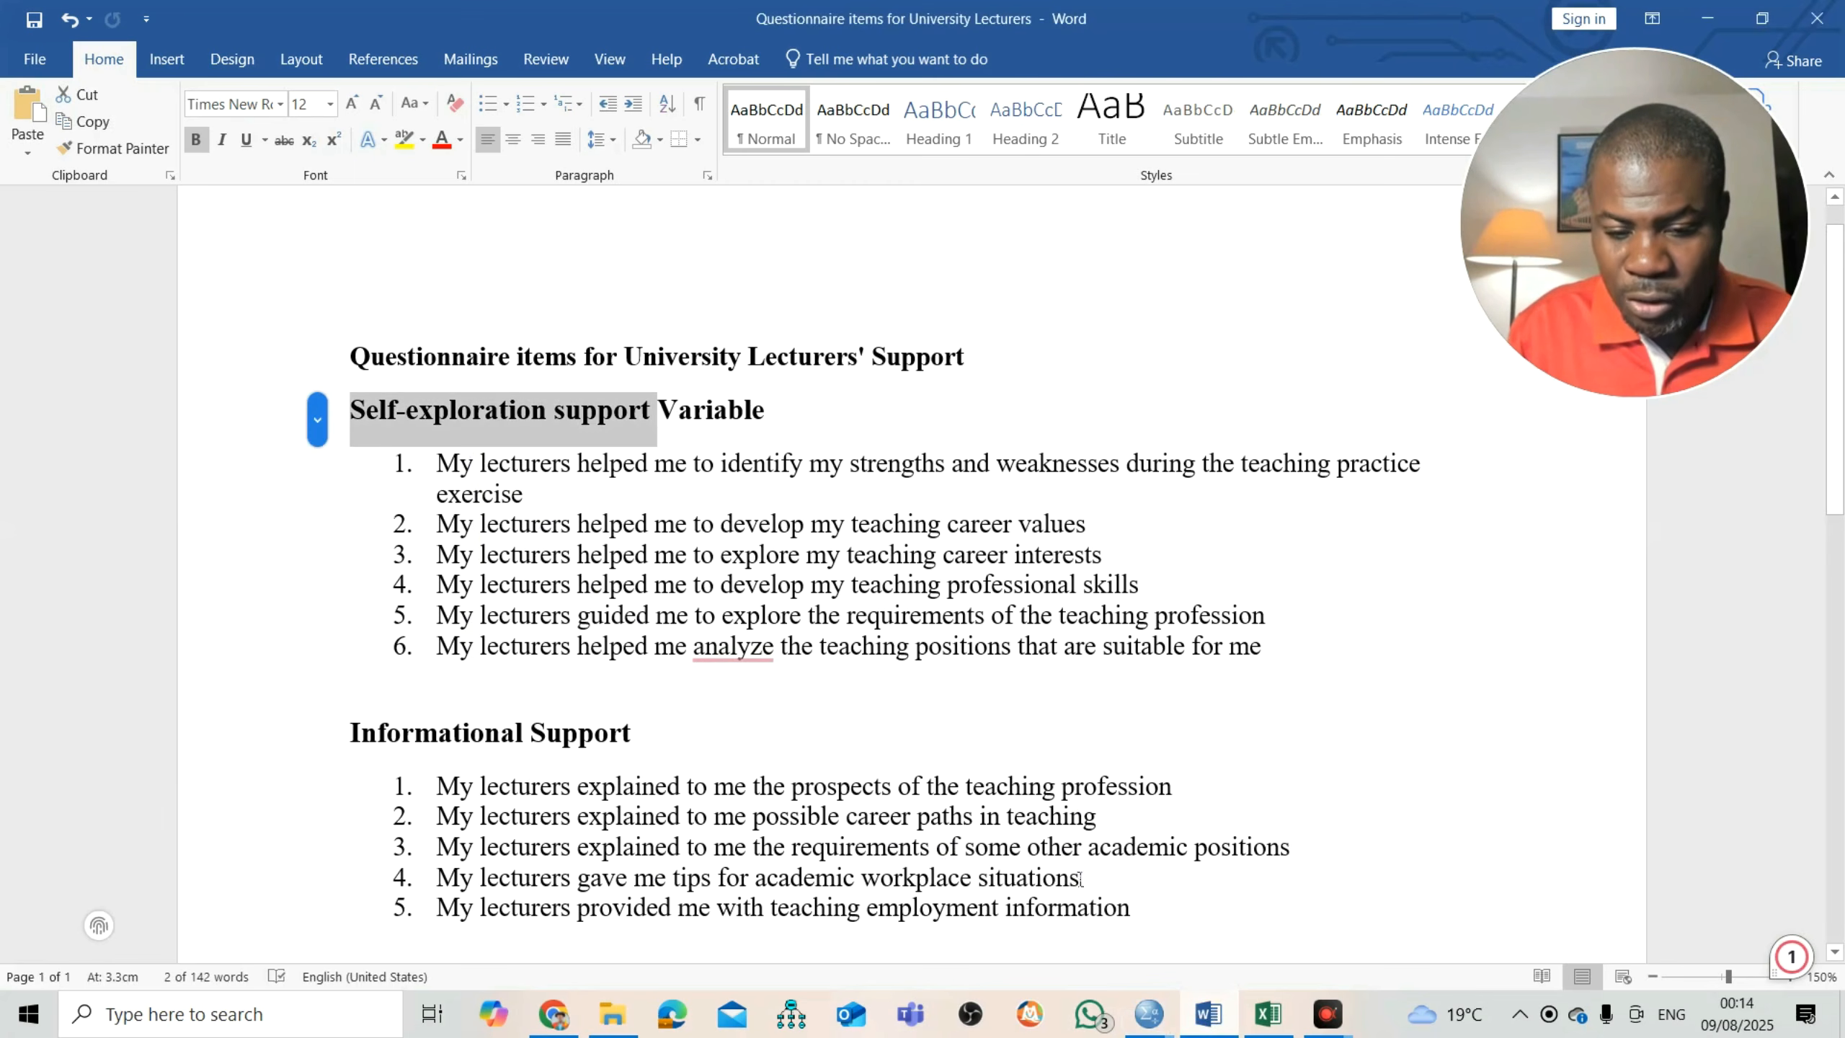
{"action": "left_click", "coordinate": [1149, 1014]}
{"action": "left_click", "coordinate": [1330, 934]}
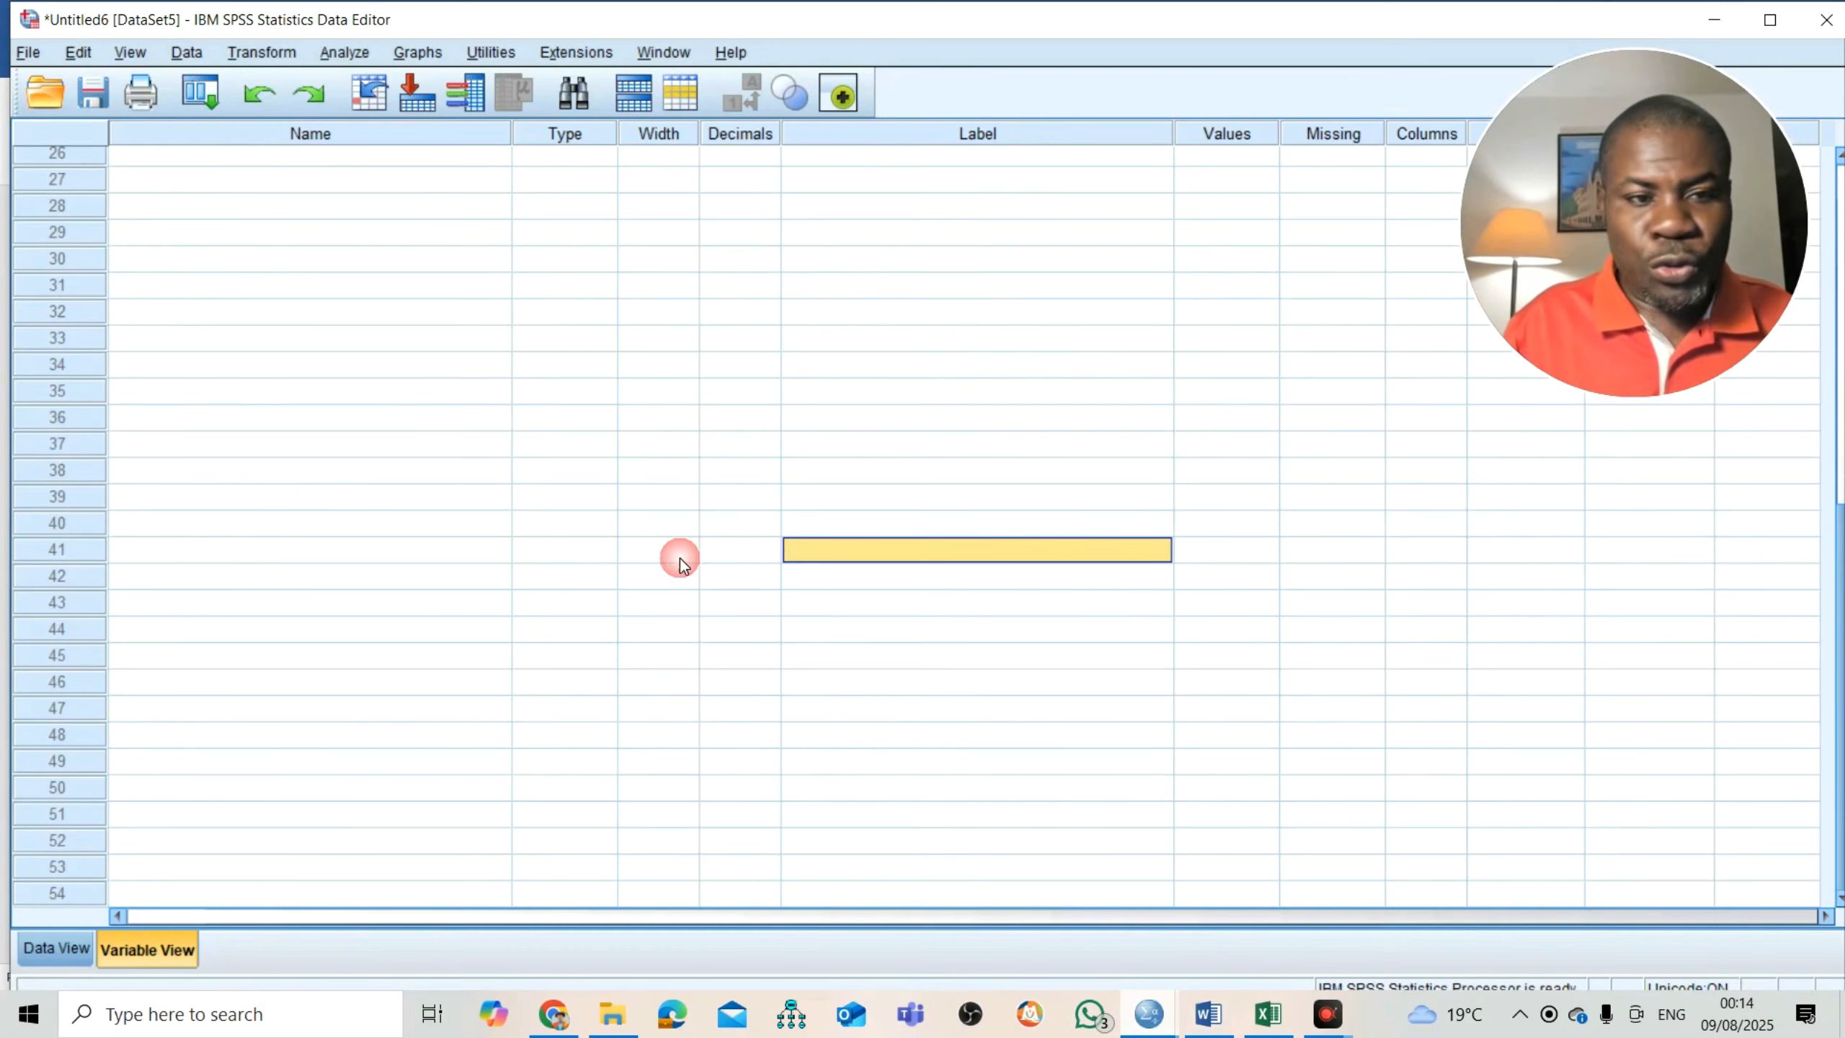
{"action": "left_click_drag", "start_coordinate": [1842, 625], "coordinate": [1843, 209]}
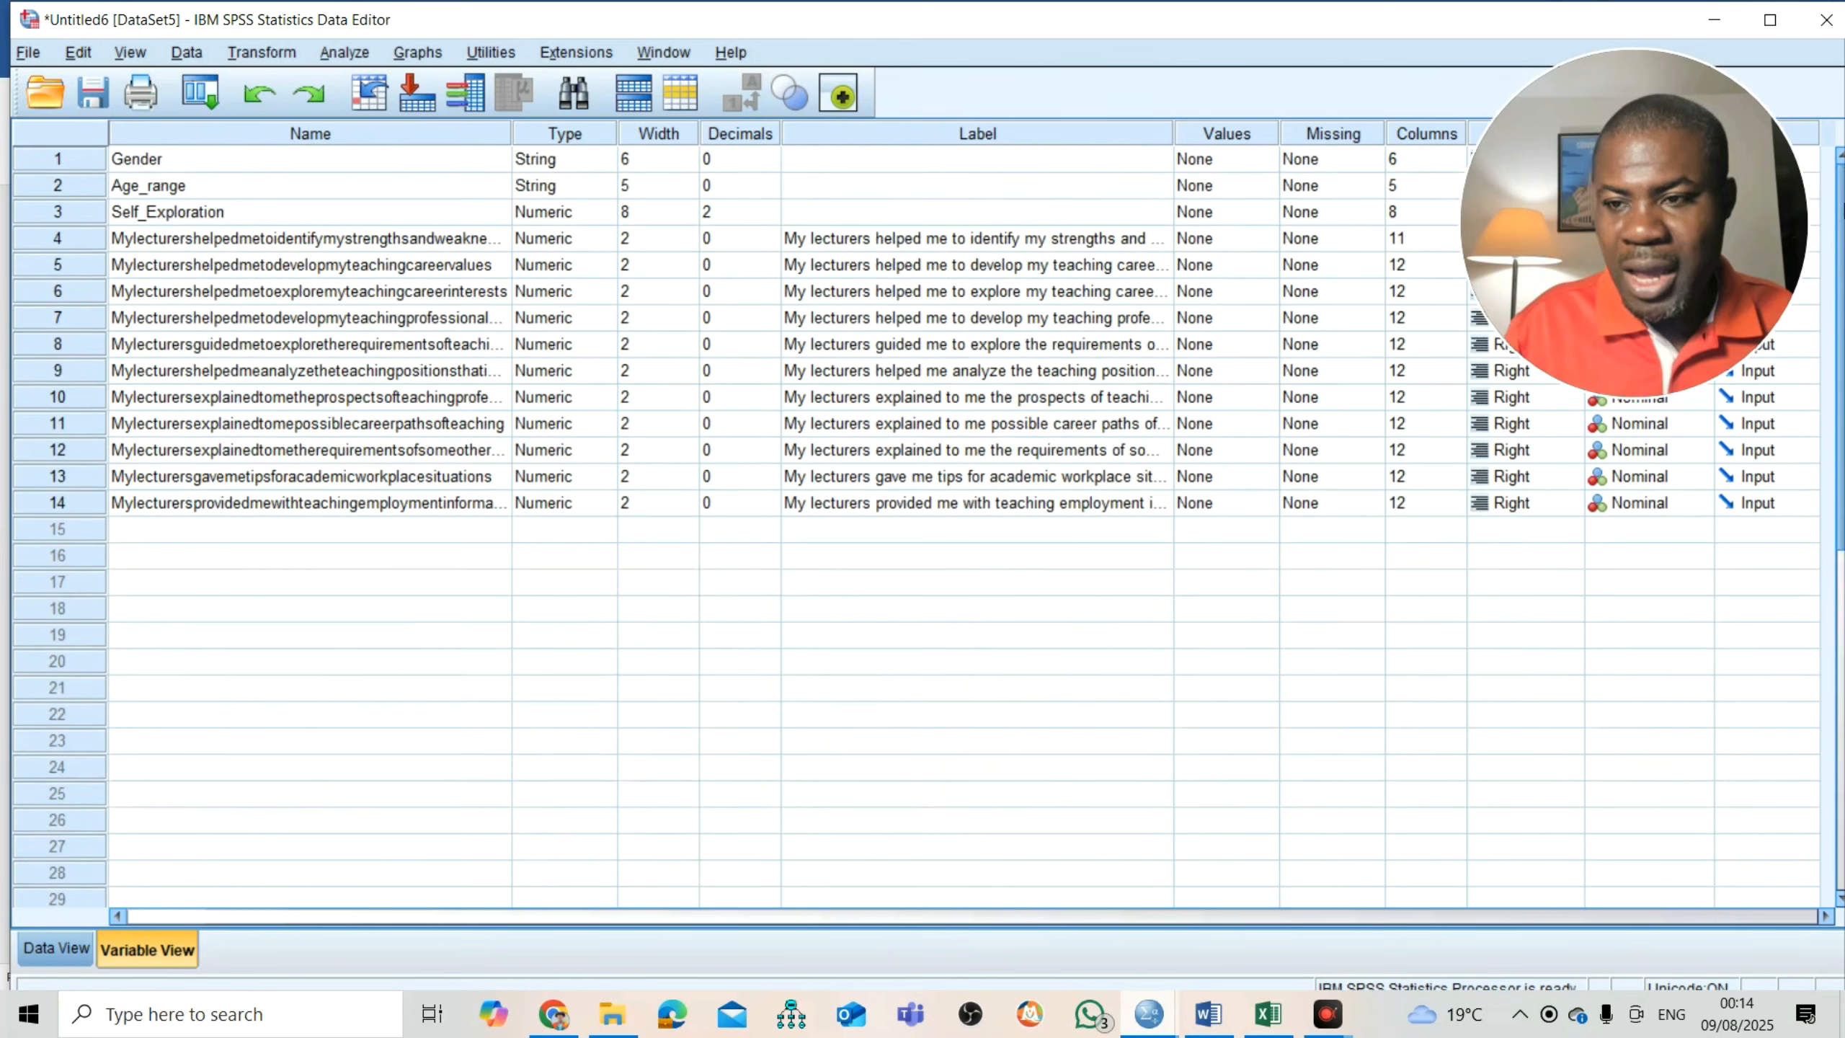
- Rename the first three questionnaire item variables below Self_Exploration as self1, Self2 and Self3
{"action": "left_click", "coordinate": [310, 239]}
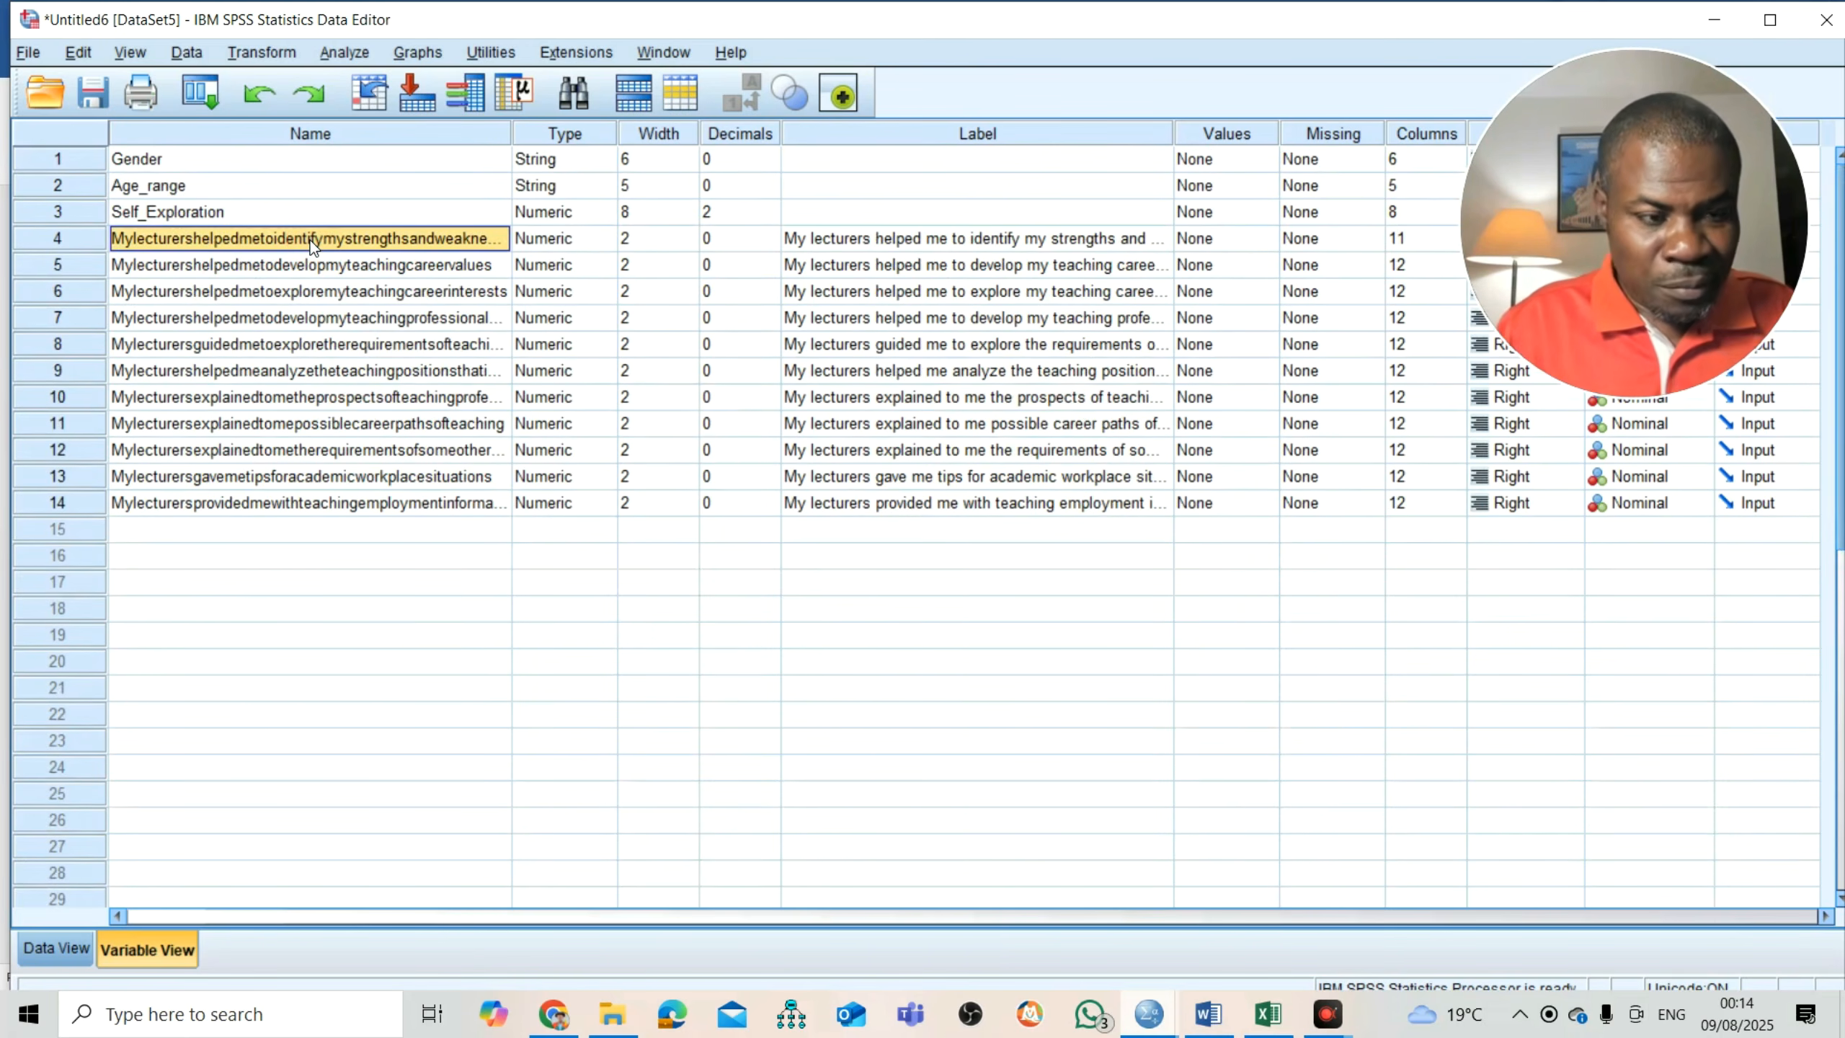
{"action": "type", "text": "self1"}
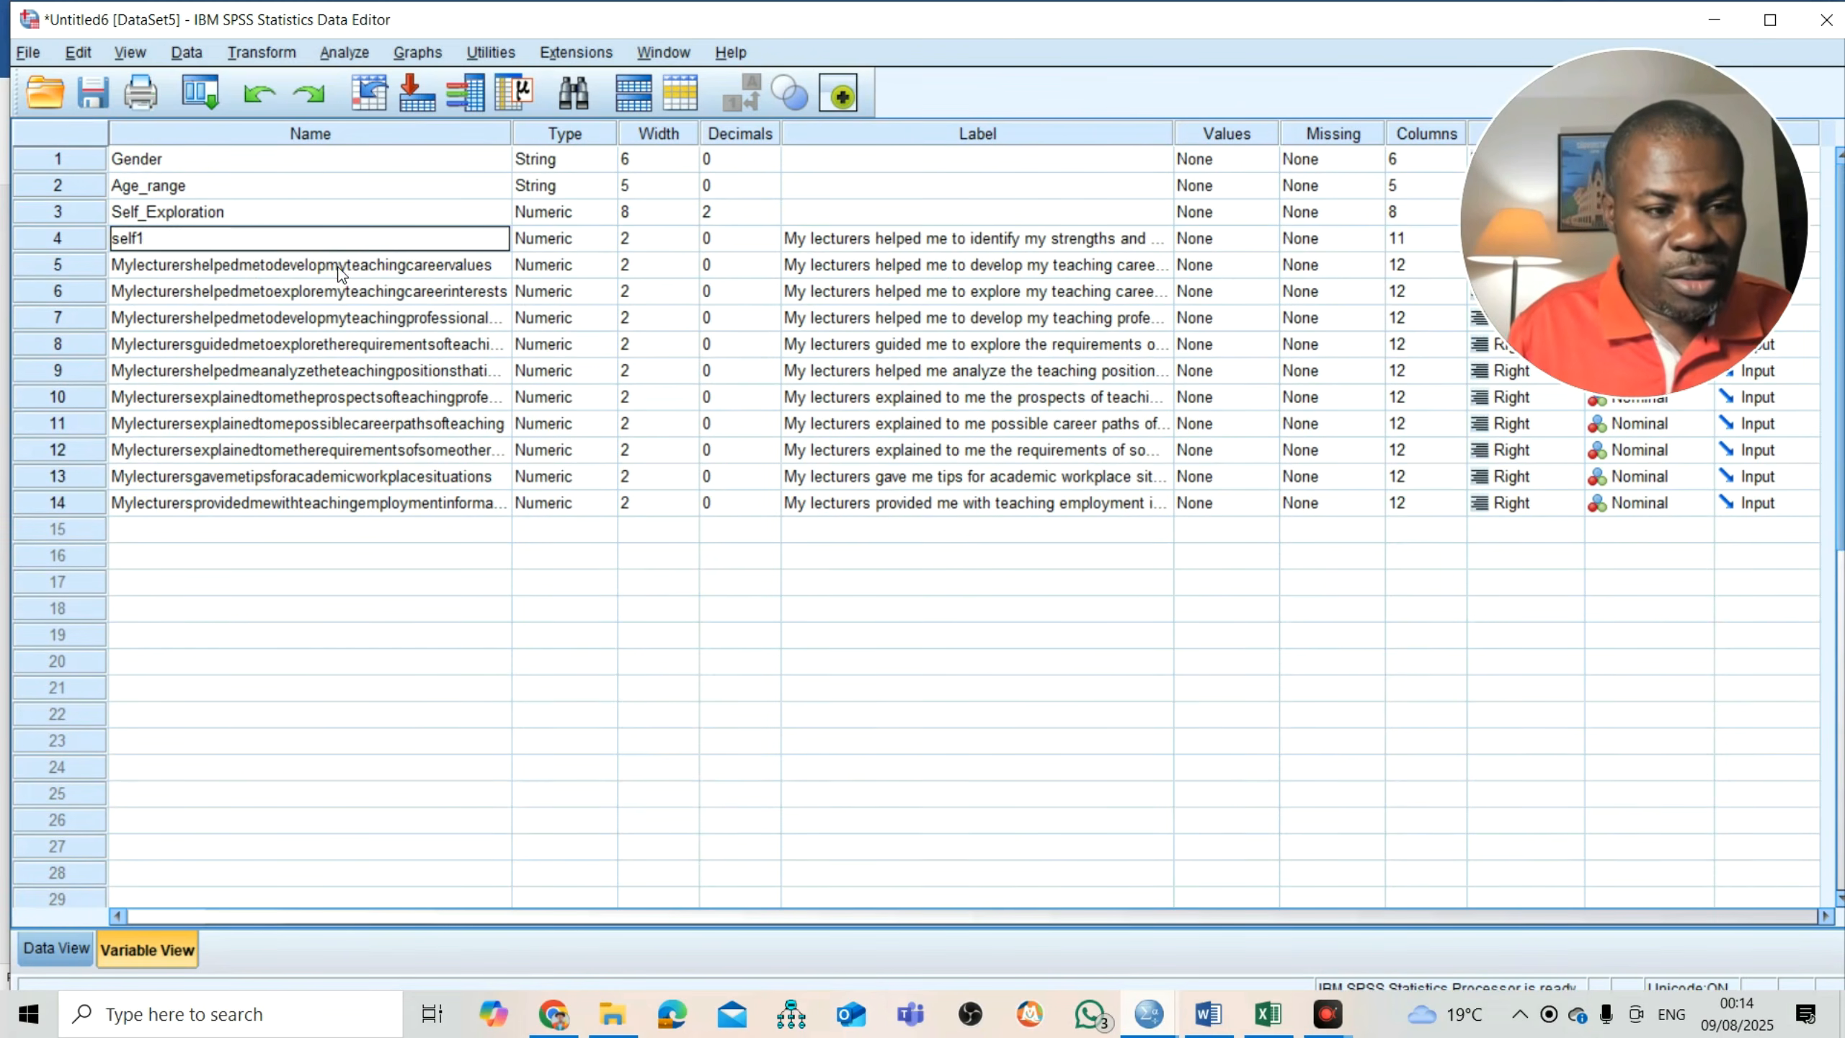
{"action": "left_click", "coordinate": [339, 265]}
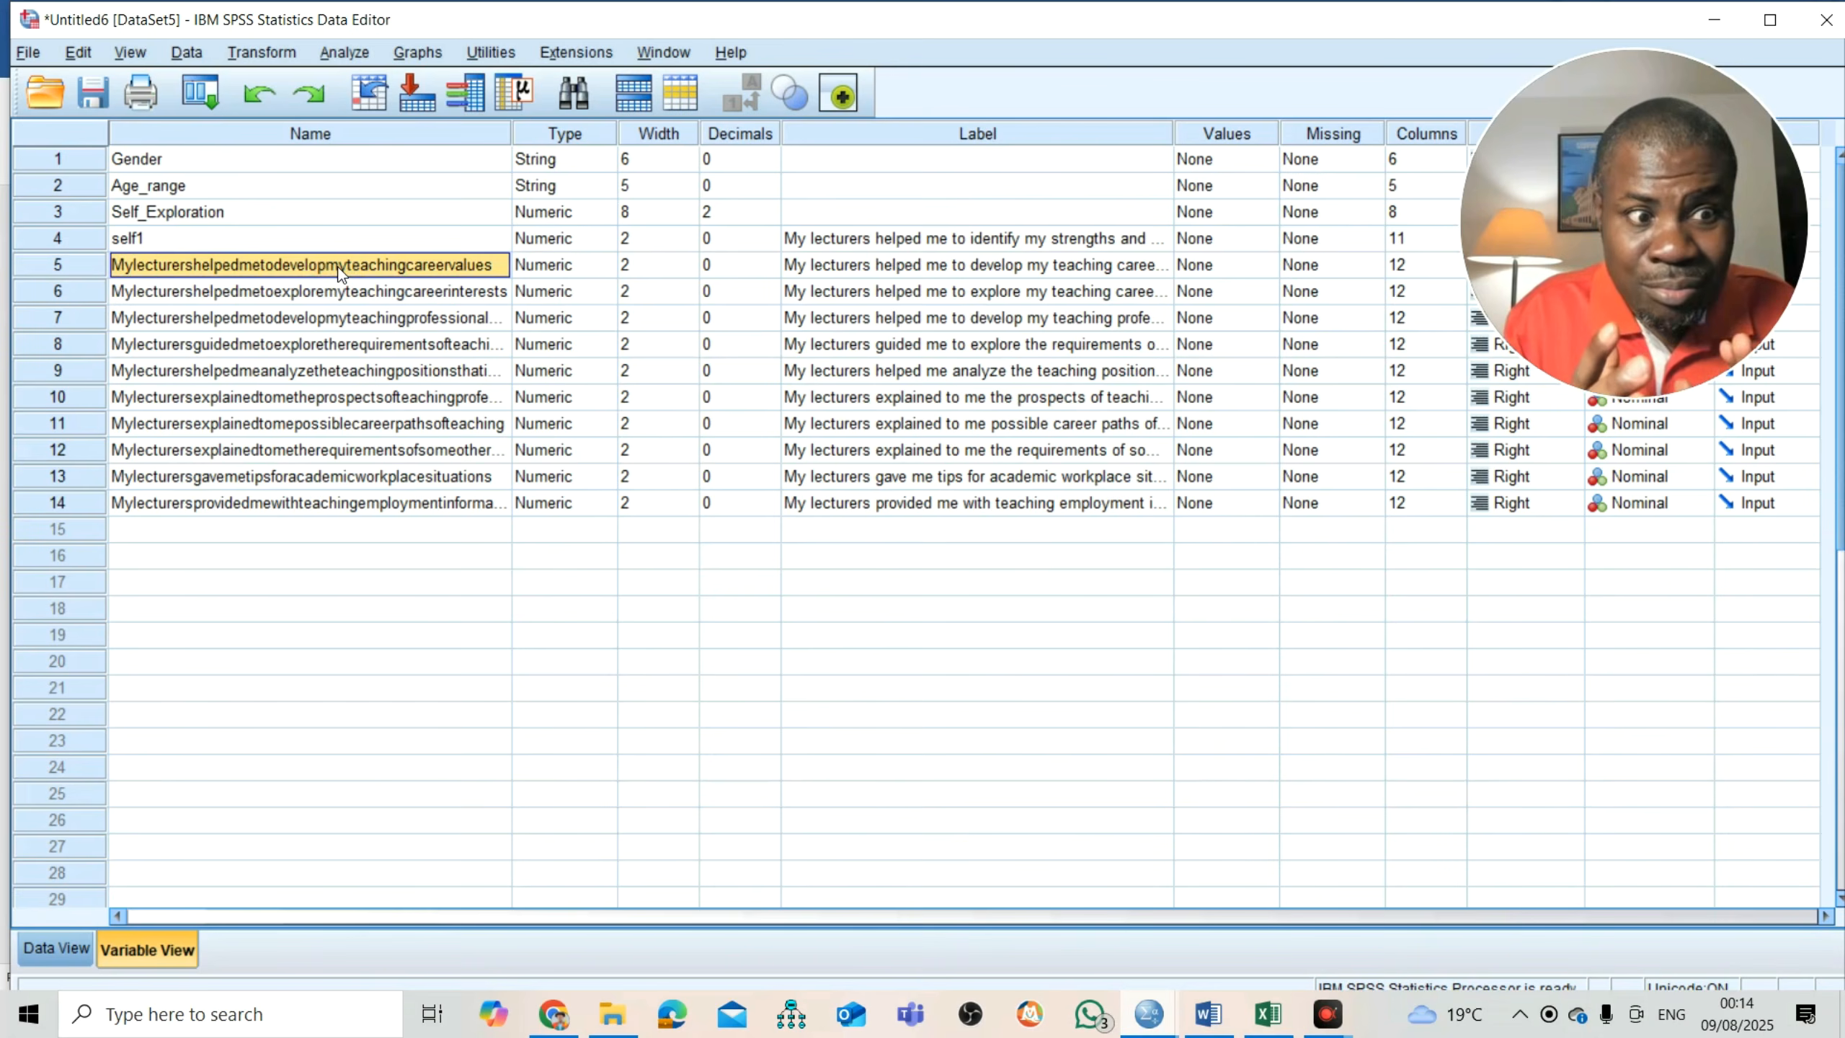
{"action": "type", "text": "Self2"}
{"action": "left_click", "coordinate": [320, 295]}
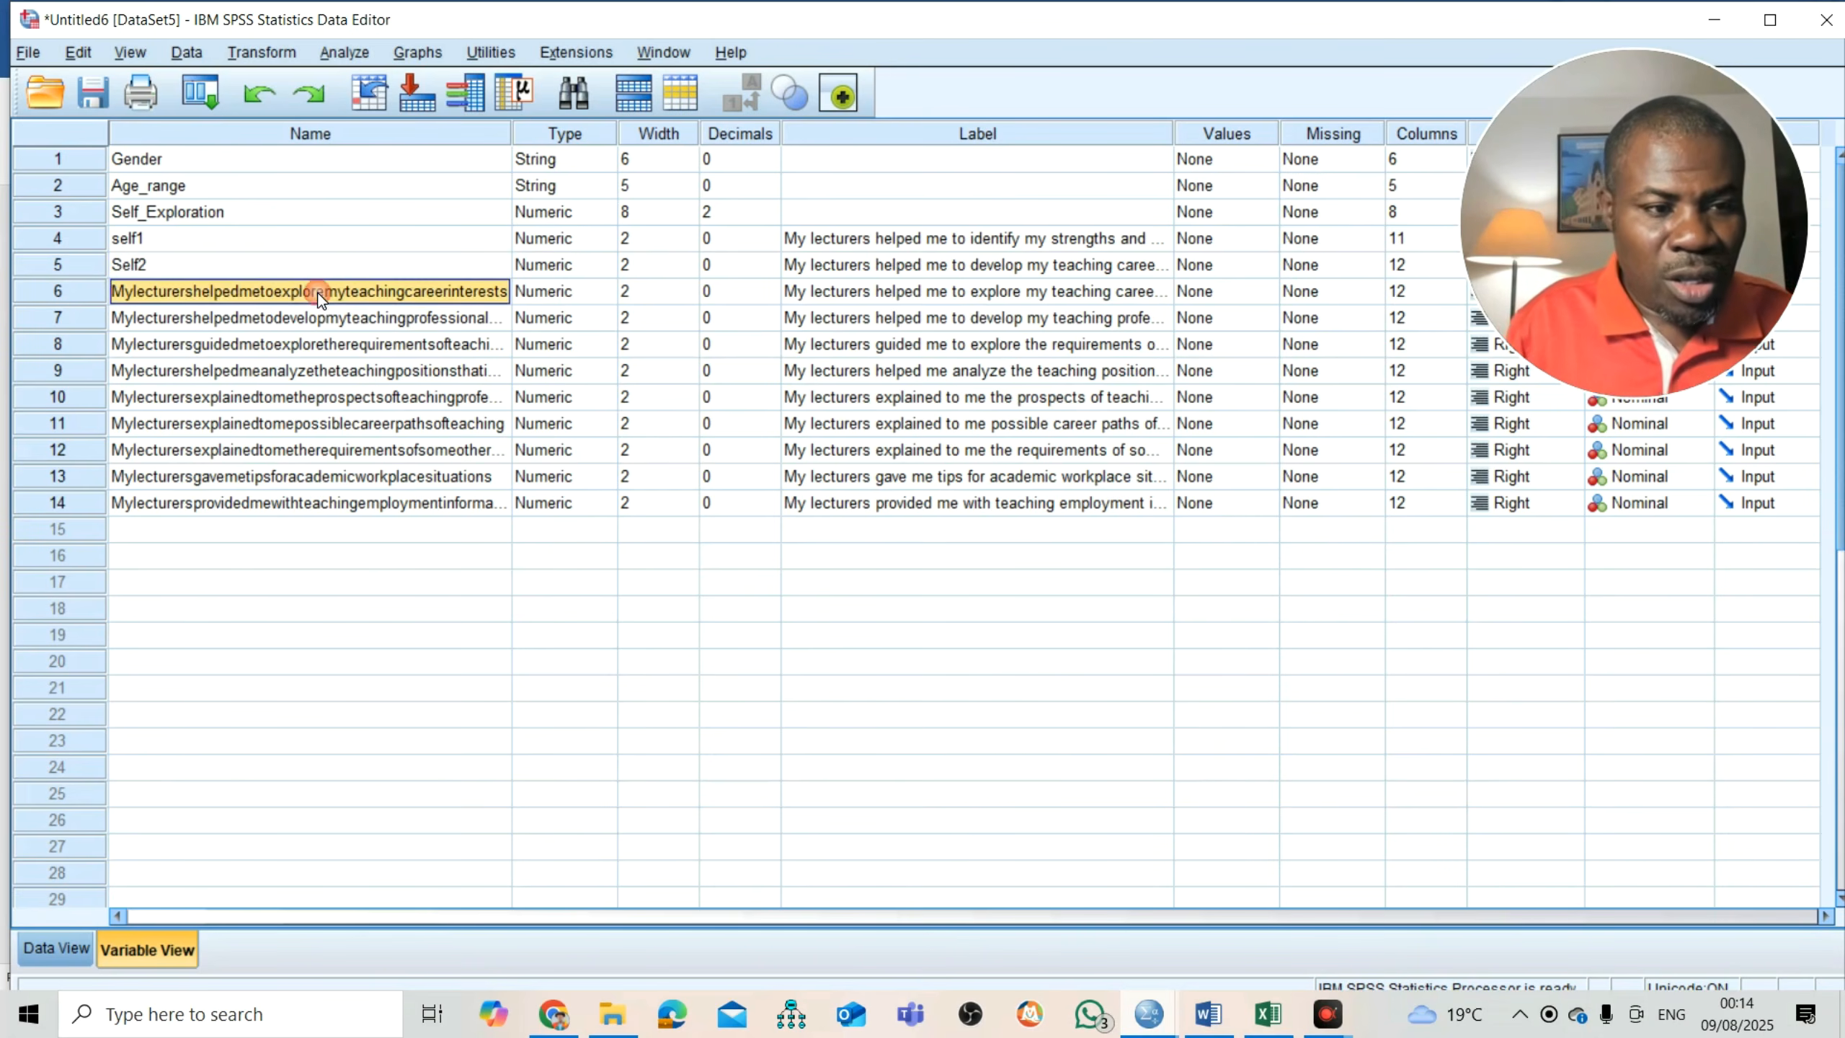
{"action": "type", "text": "Self3"}
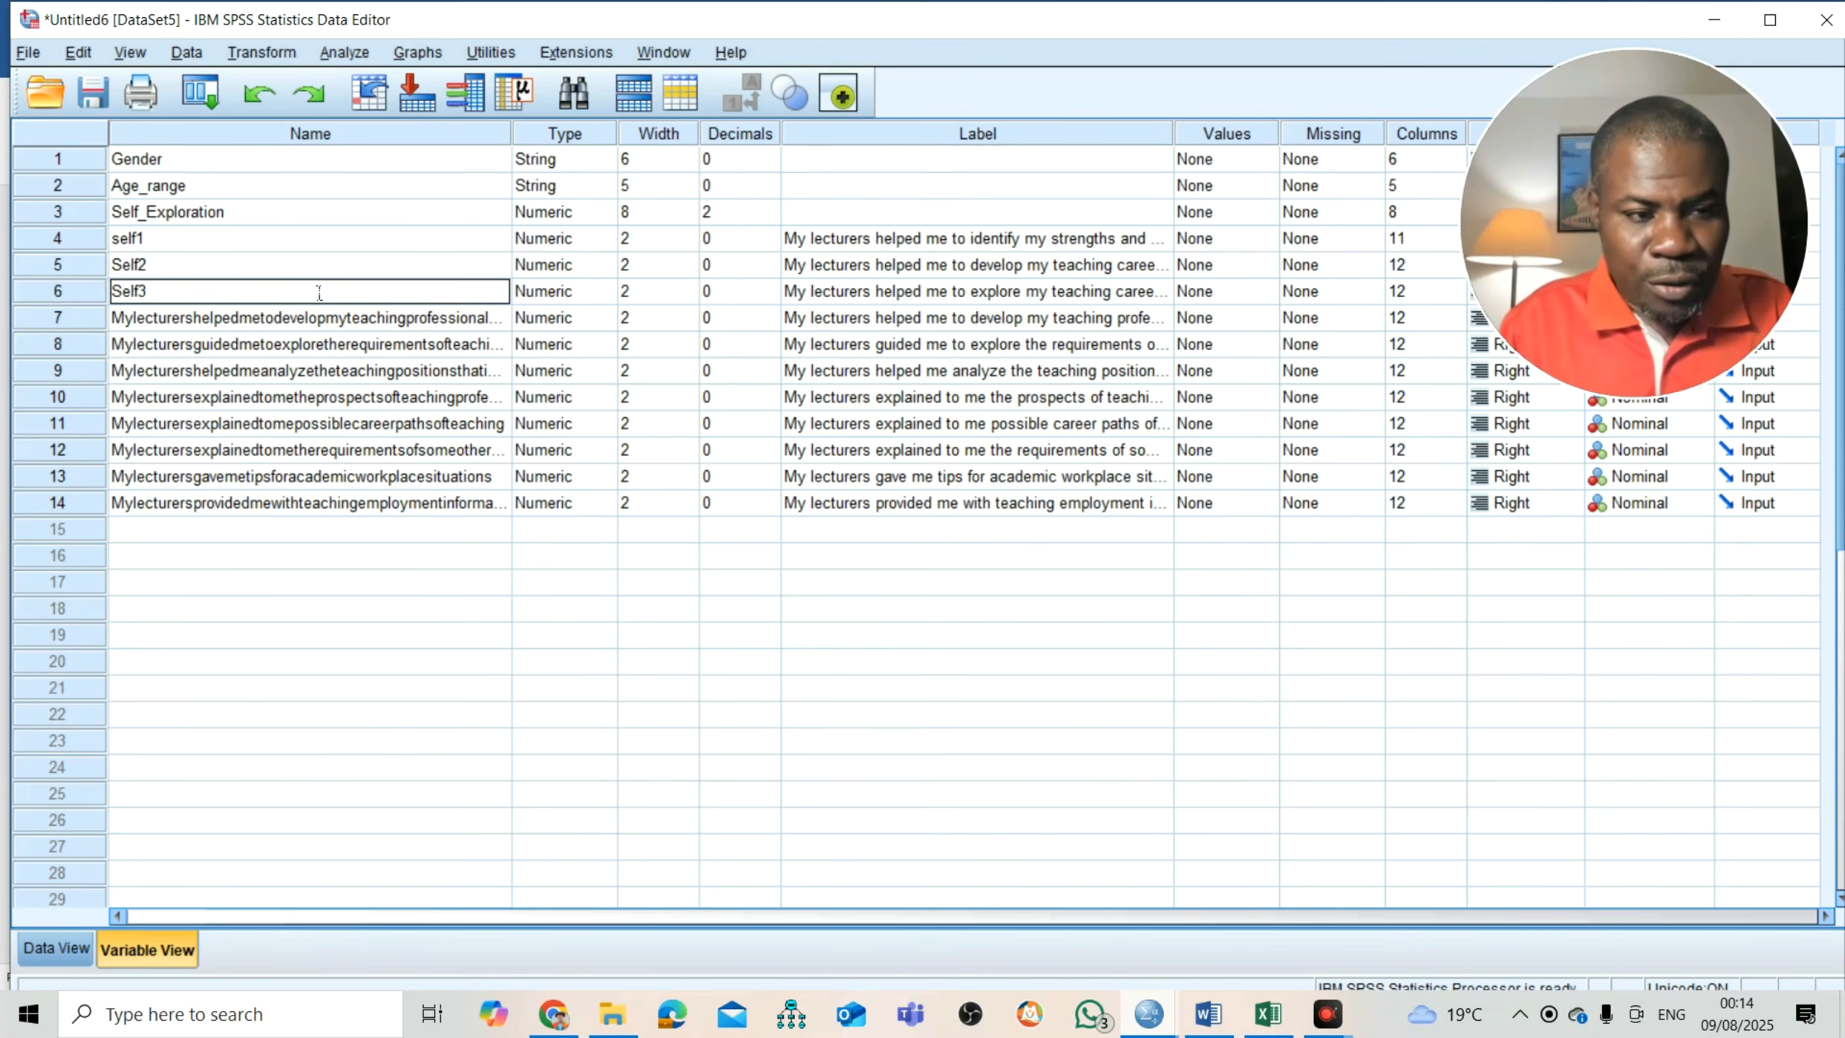
- Rename the next three questionnaire item variables below Self3 as Self4, Self5 and Self6
{"action": "left_click", "coordinate": [318, 317]}
{"action": "type", "text": "S"}
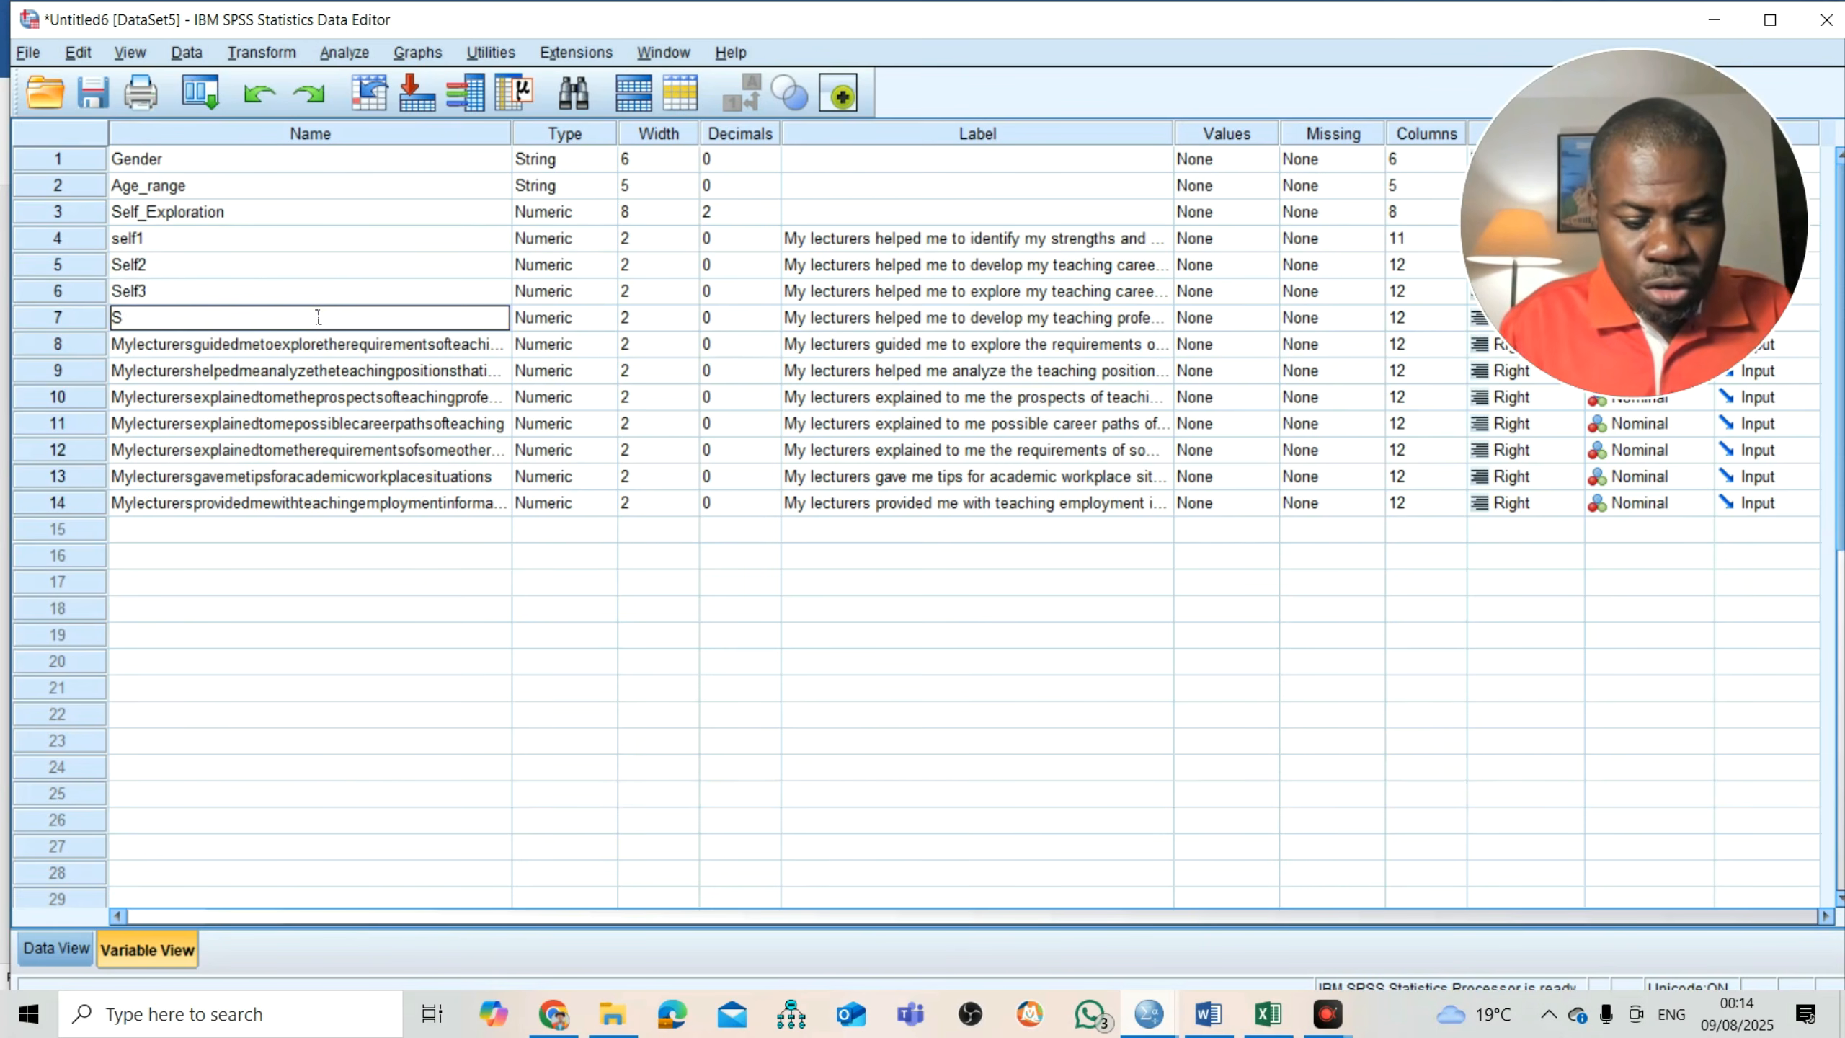
{"action": "type", "text": "elf4"}
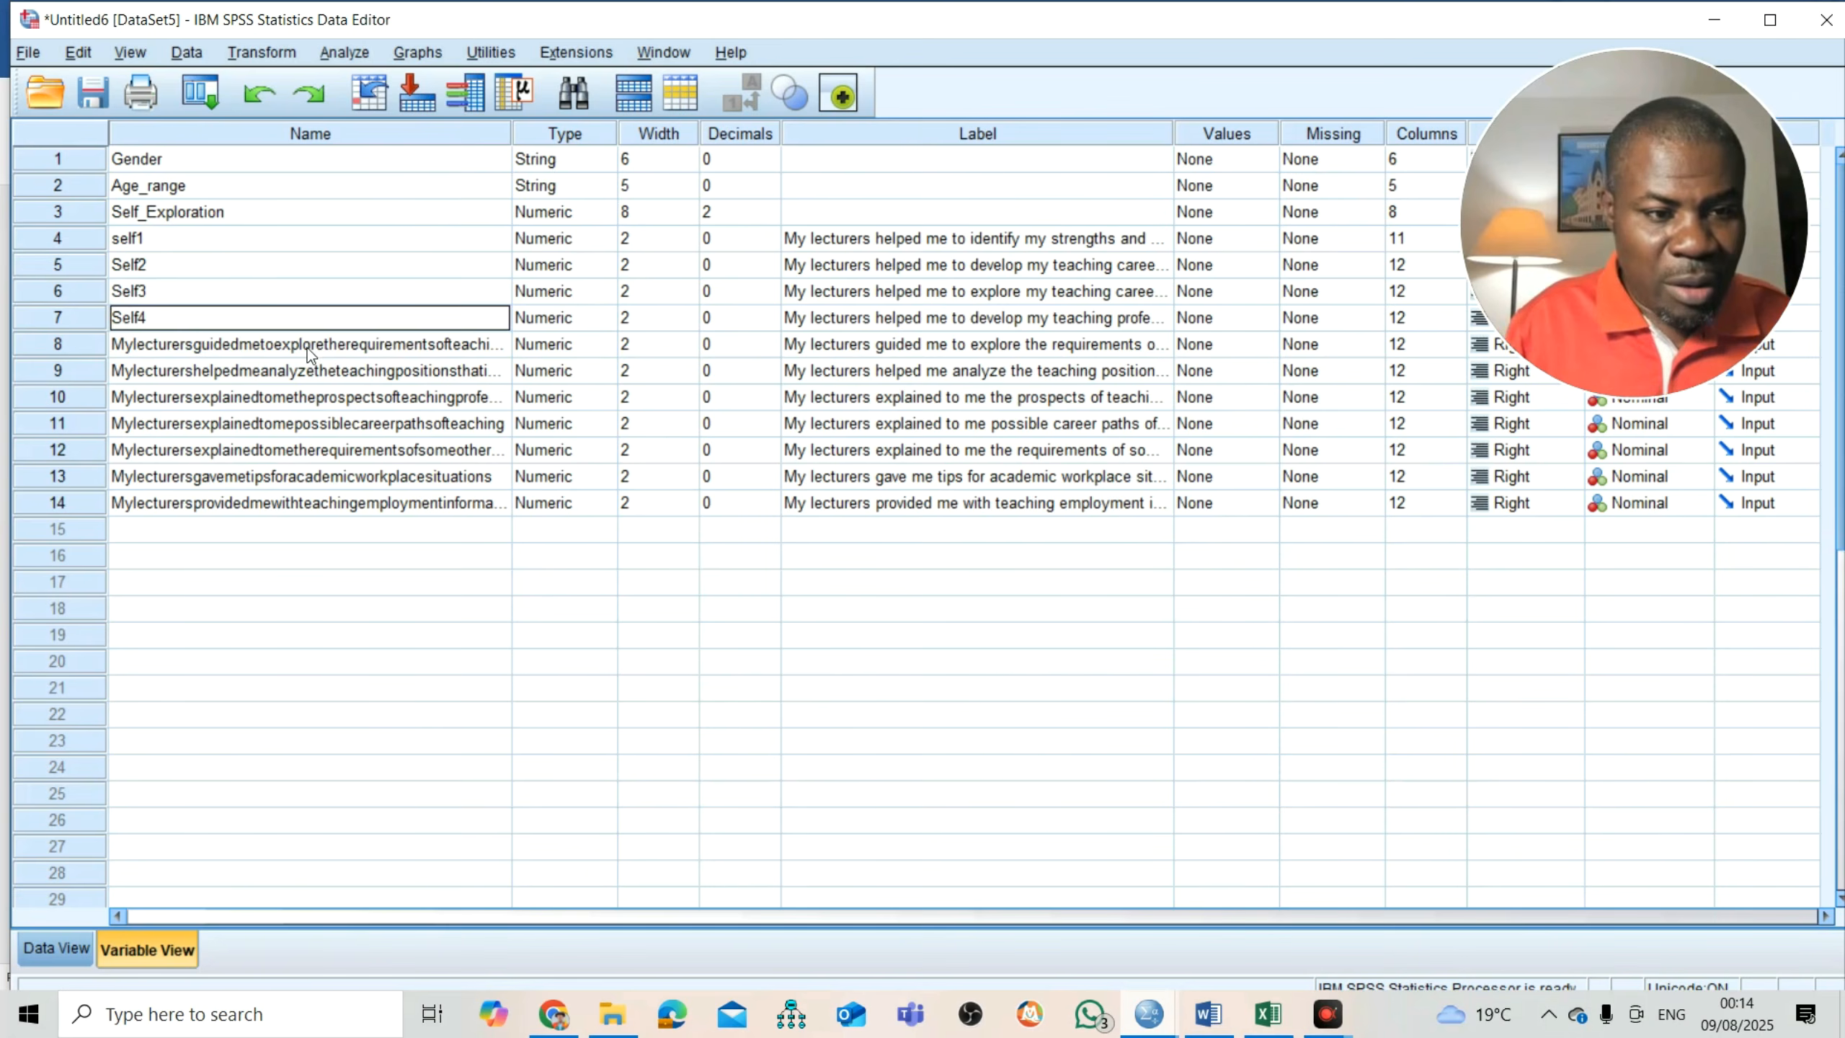
{"action": "left_click", "coordinate": [307, 348]}
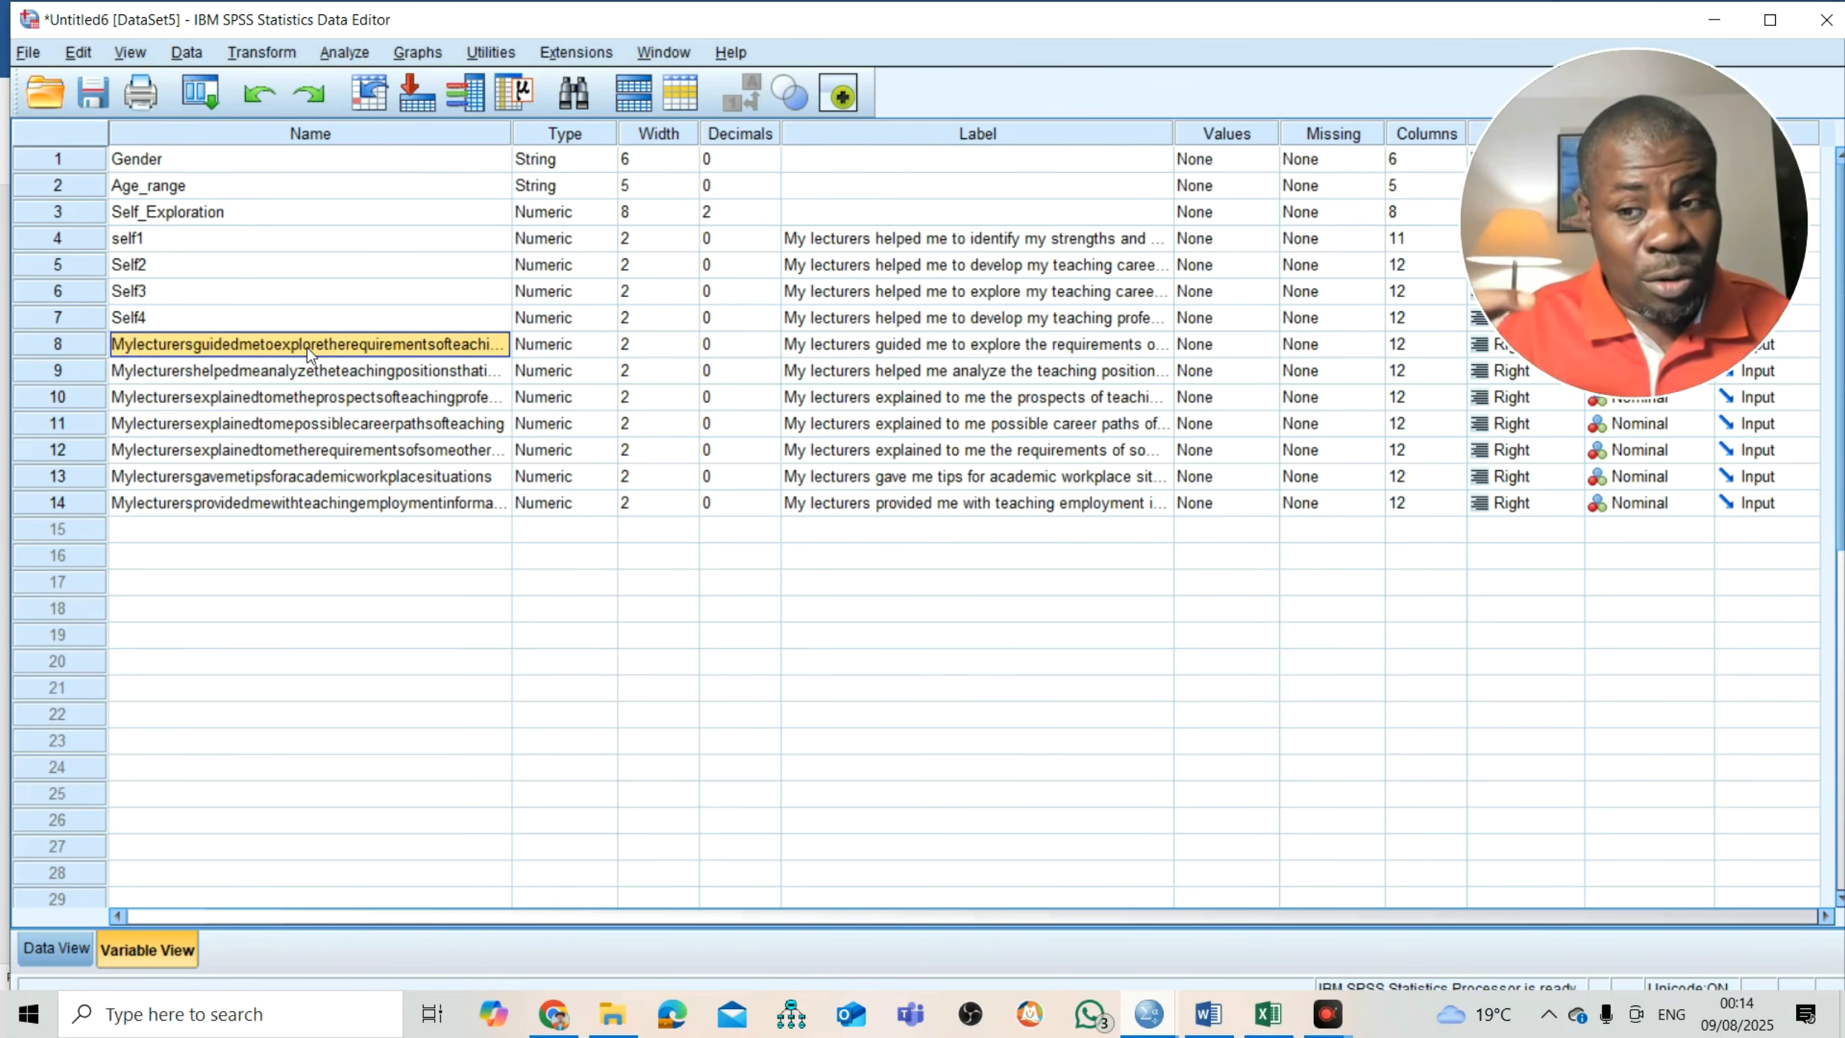
{"action": "type", "text": "Self"}
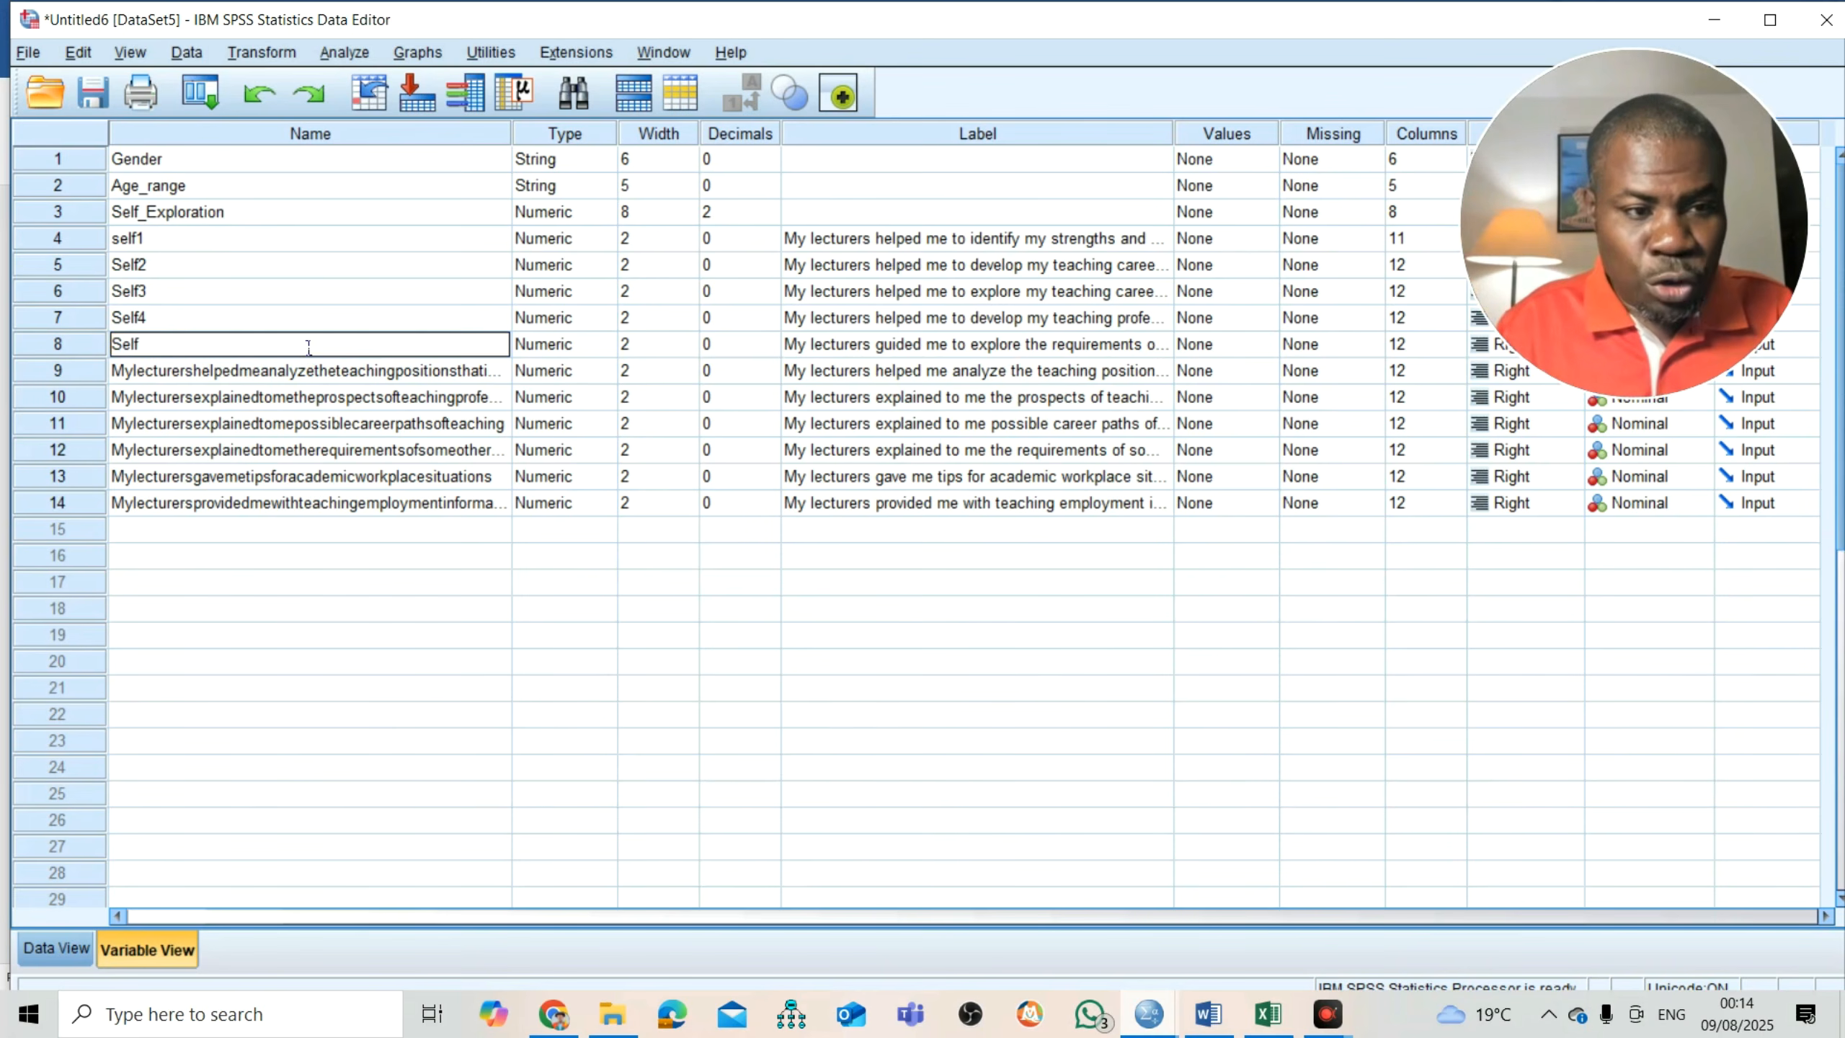
{"action": "type", "text": "5"}
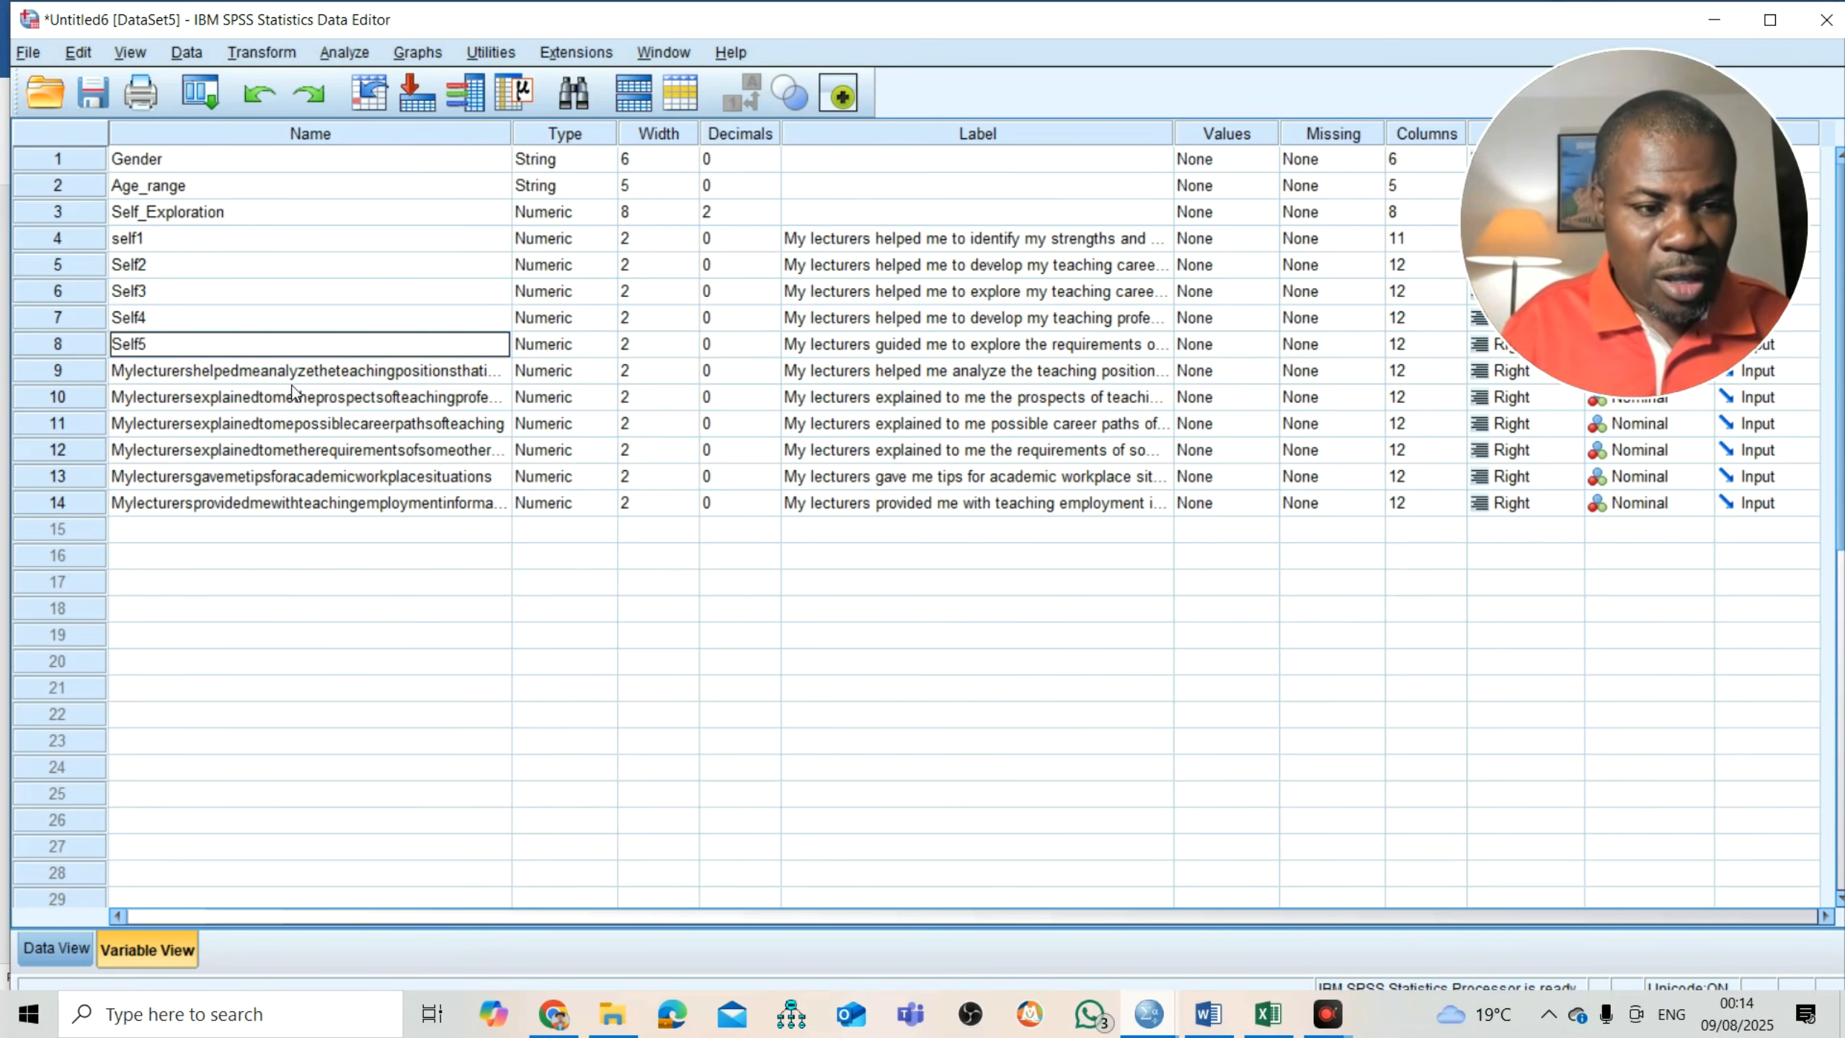
{"action": "left_click", "coordinate": [293, 372]}
{"action": "type", "text": "Self6"}
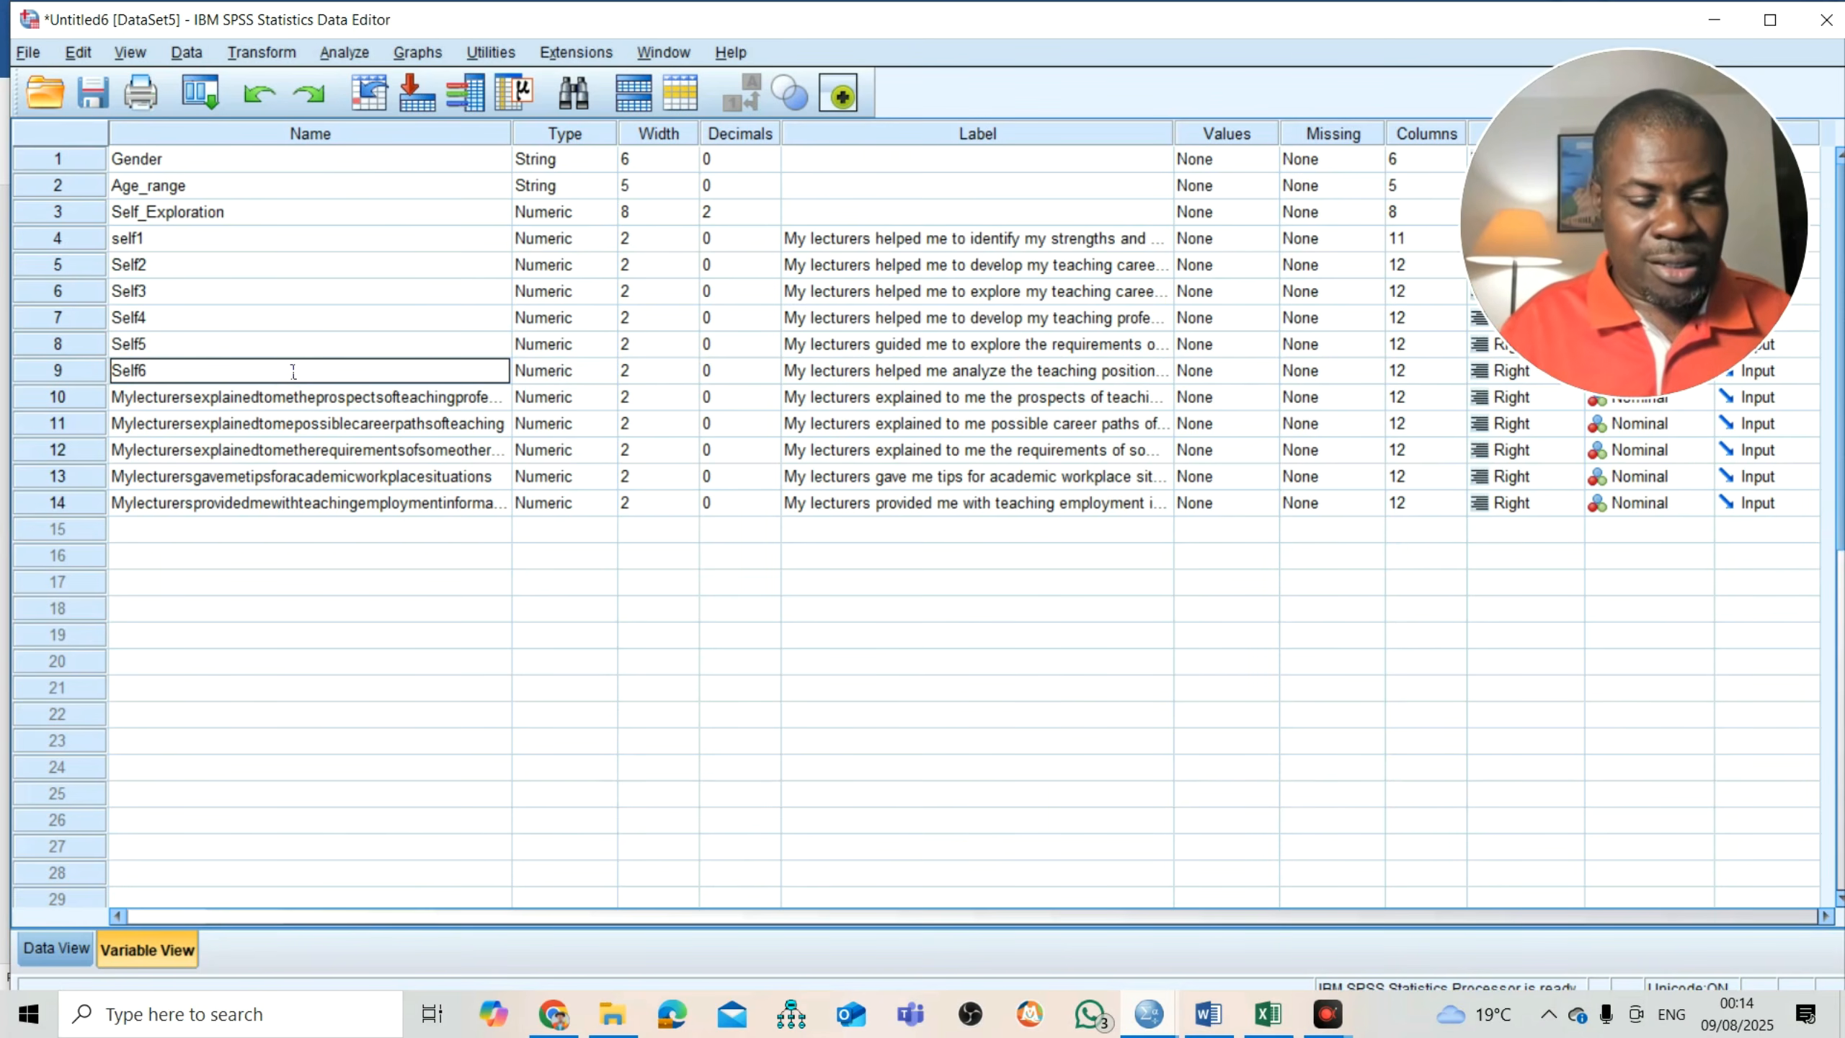
- Capitalise the name of the first self-exploration item so that it reads Self1, matching the other items
{"action": "left_click", "coordinate": [91, 372]}
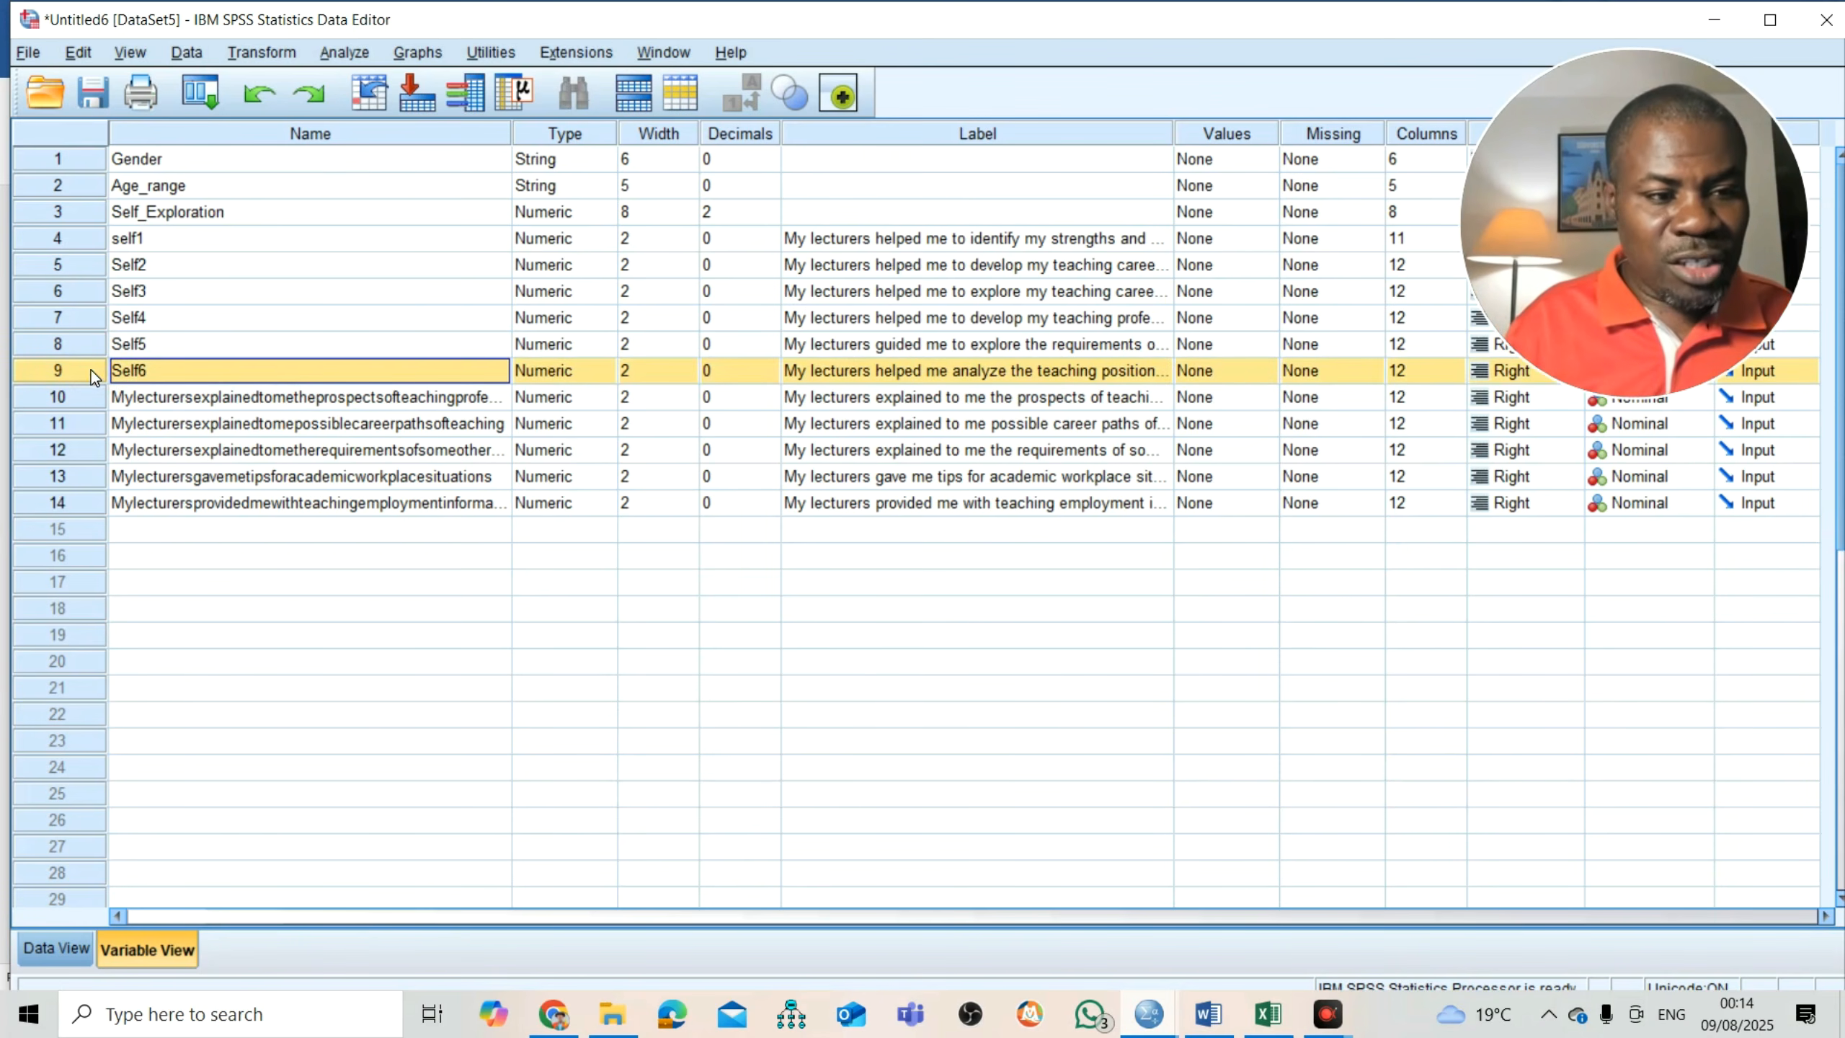
{"action": "left_click", "coordinate": [121, 239]}
{"action": "left_click", "coordinate": [121, 238]}
{"action": "key", "text": "BackSpace"}
{"action": "type", "text": "S"}
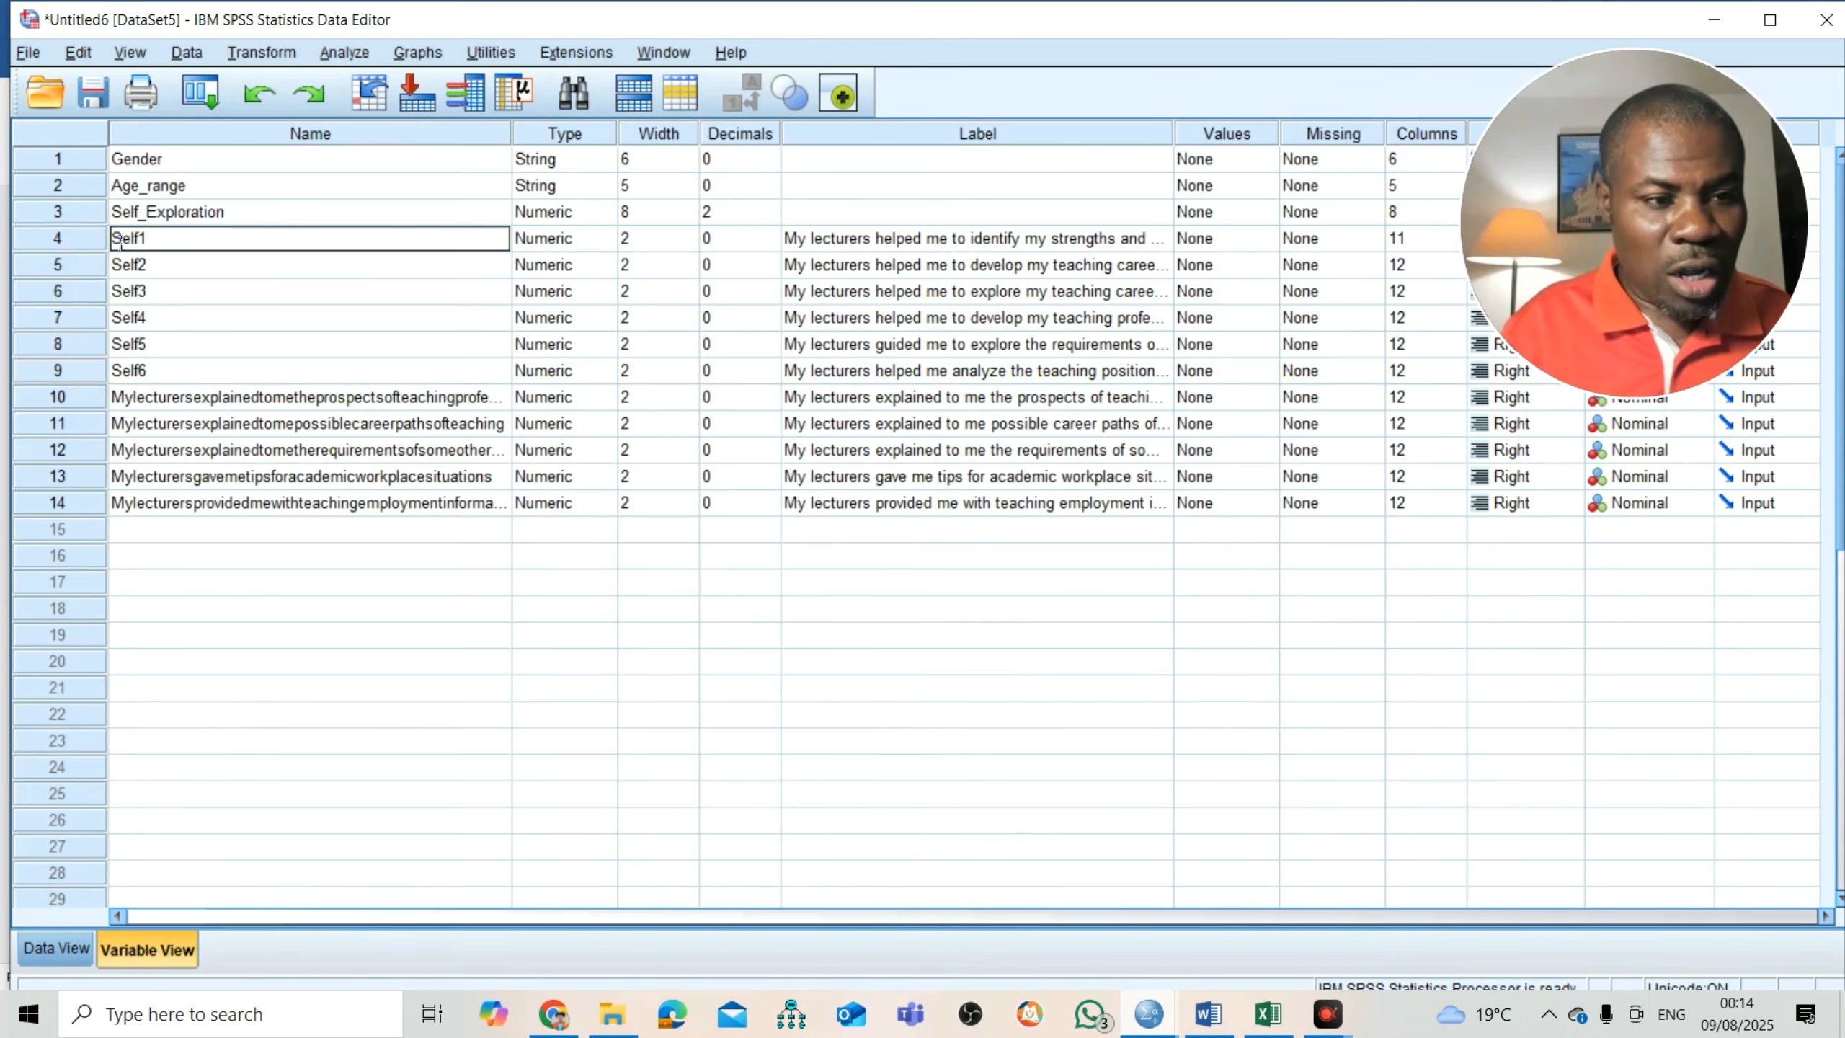
{"action": "left_click", "coordinate": [84, 238]}
{"action": "left_click", "coordinate": [100, 372]}
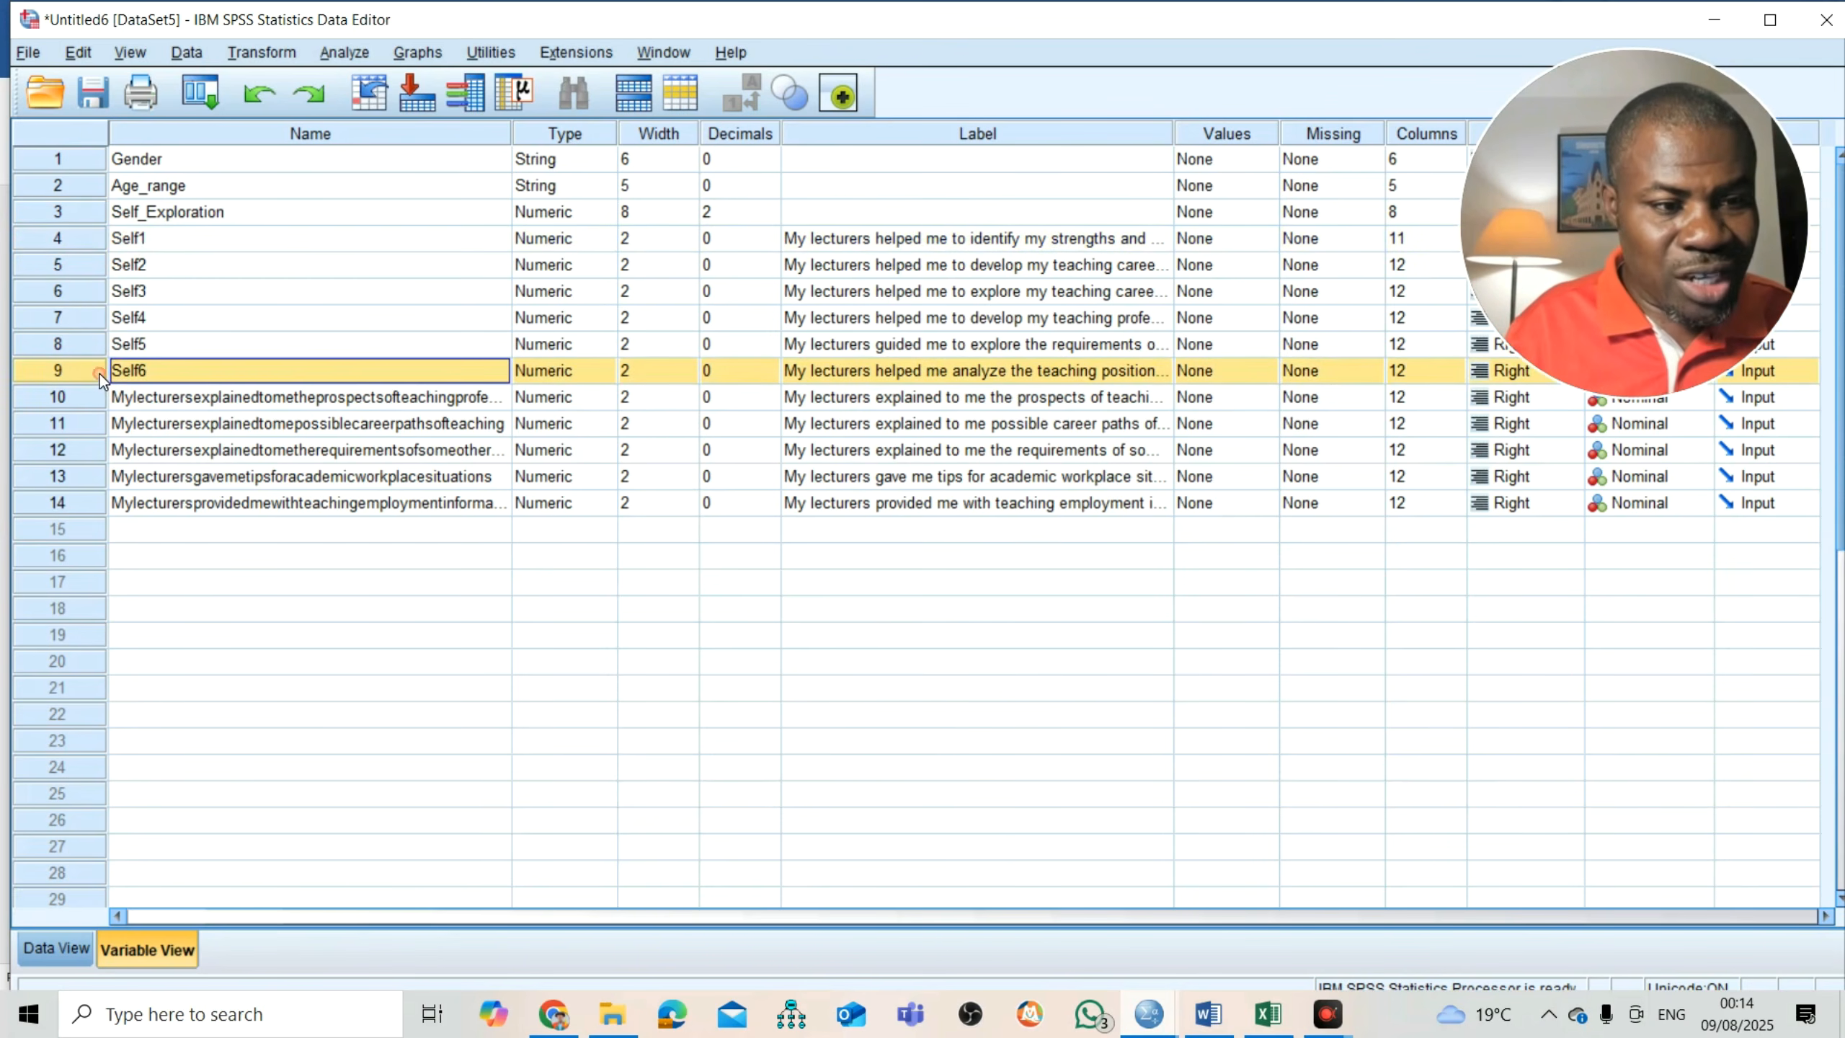
- Compare the Self_Exploration variable with the six self-exploration items in the Word questionnaire, highlighting them, and glance at the Excel responses
{"action": "left_click", "coordinate": [159, 212]}
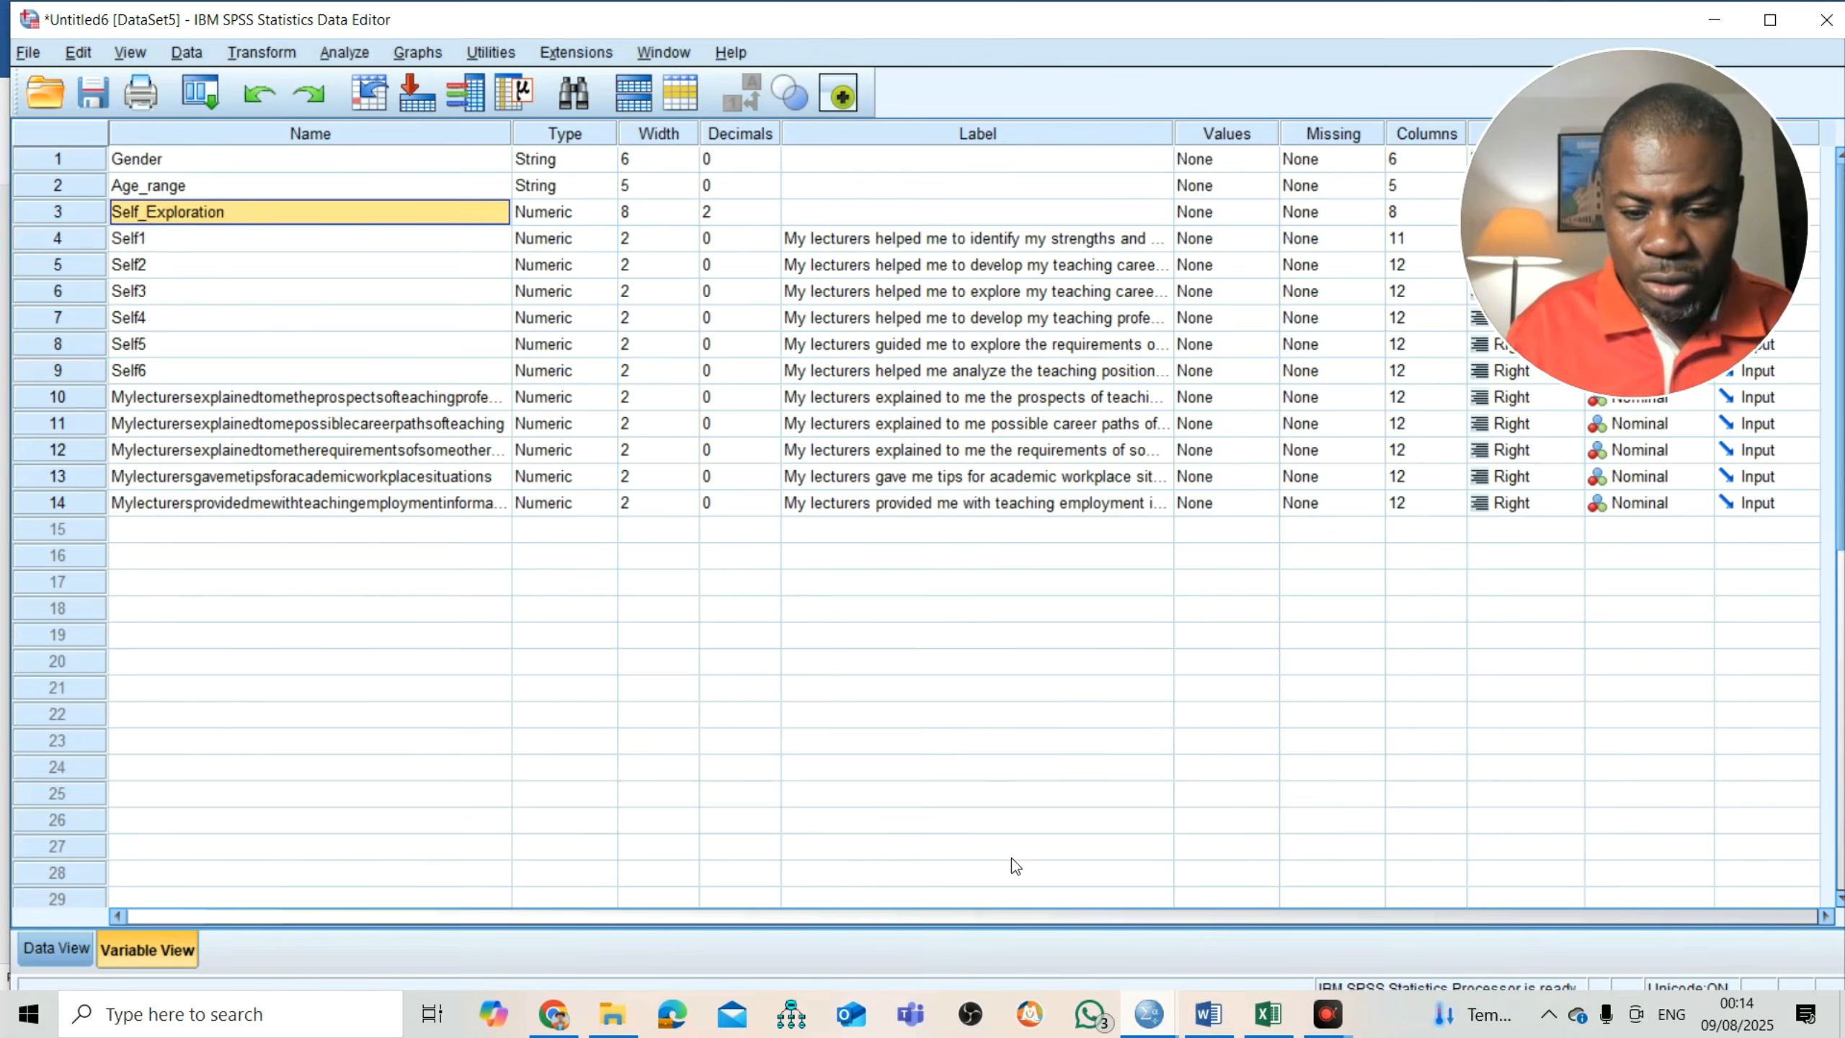
{"action": "left_click", "coordinate": [1208, 1015]}
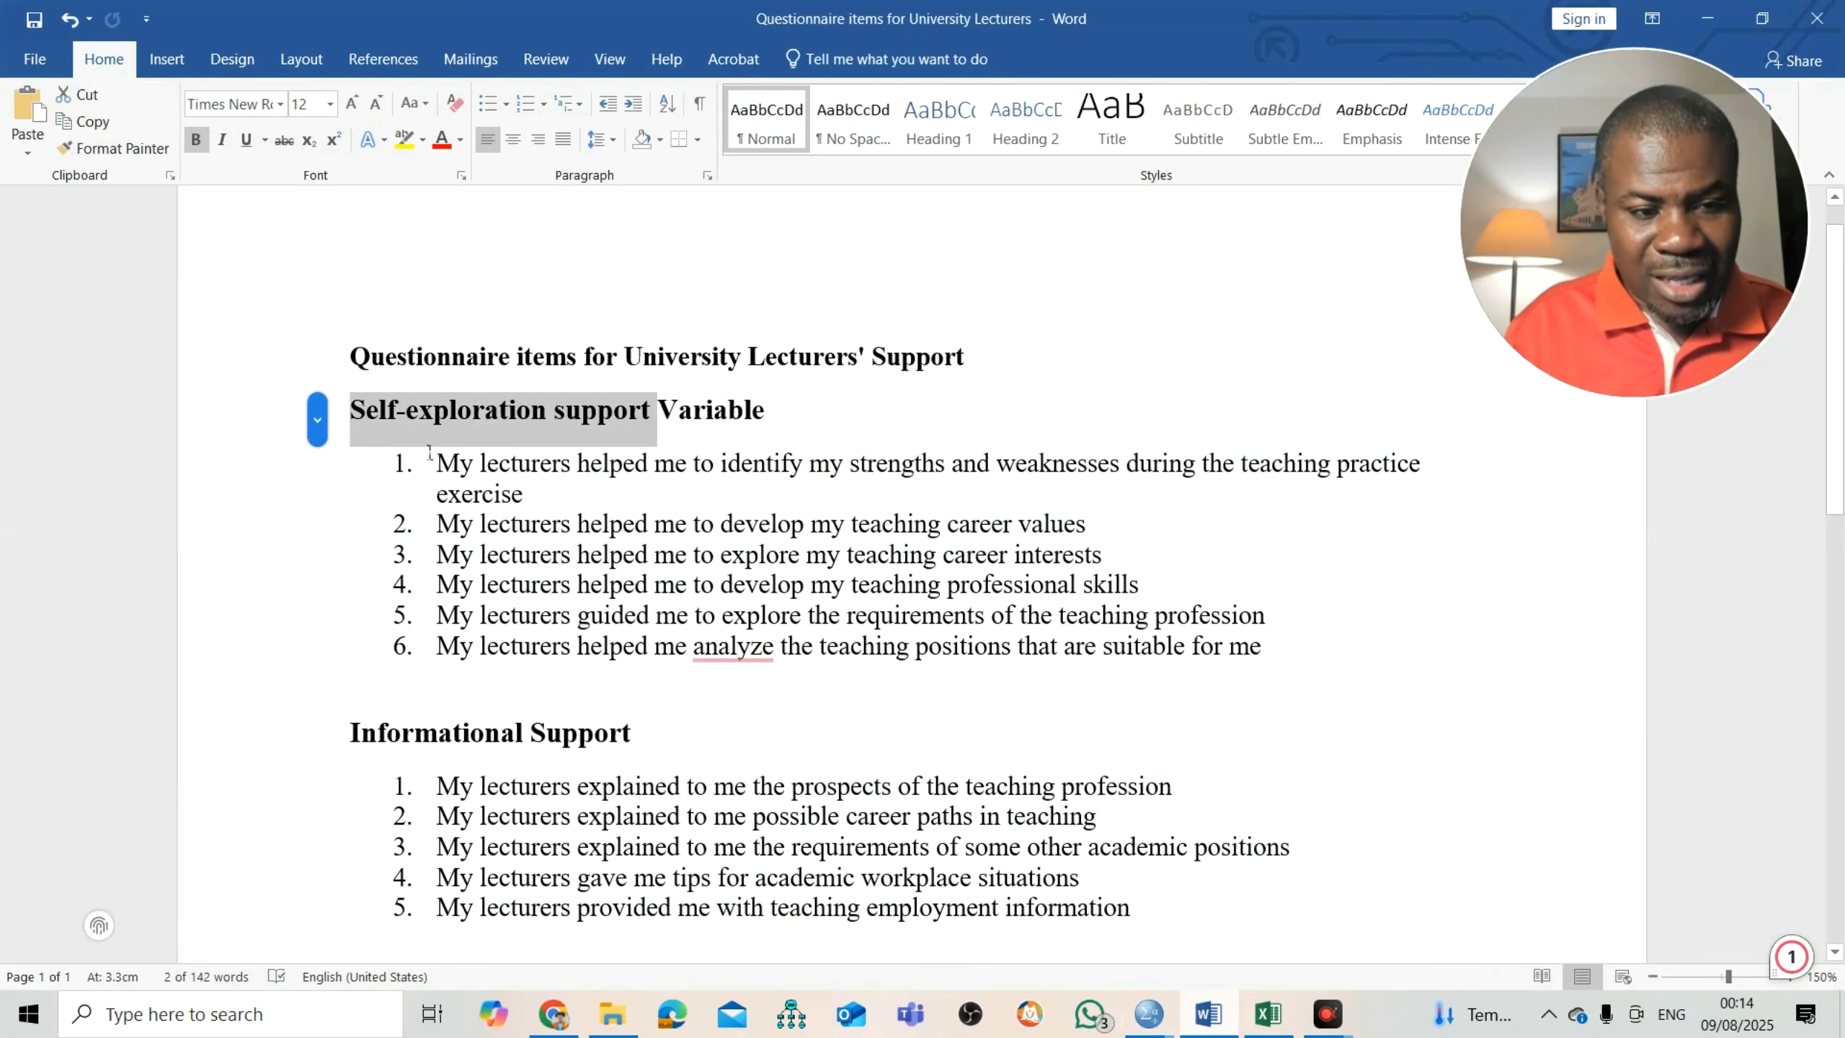
{"action": "left_click_drag", "start_coordinate": [441, 465], "coordinate": [1257, 673]}
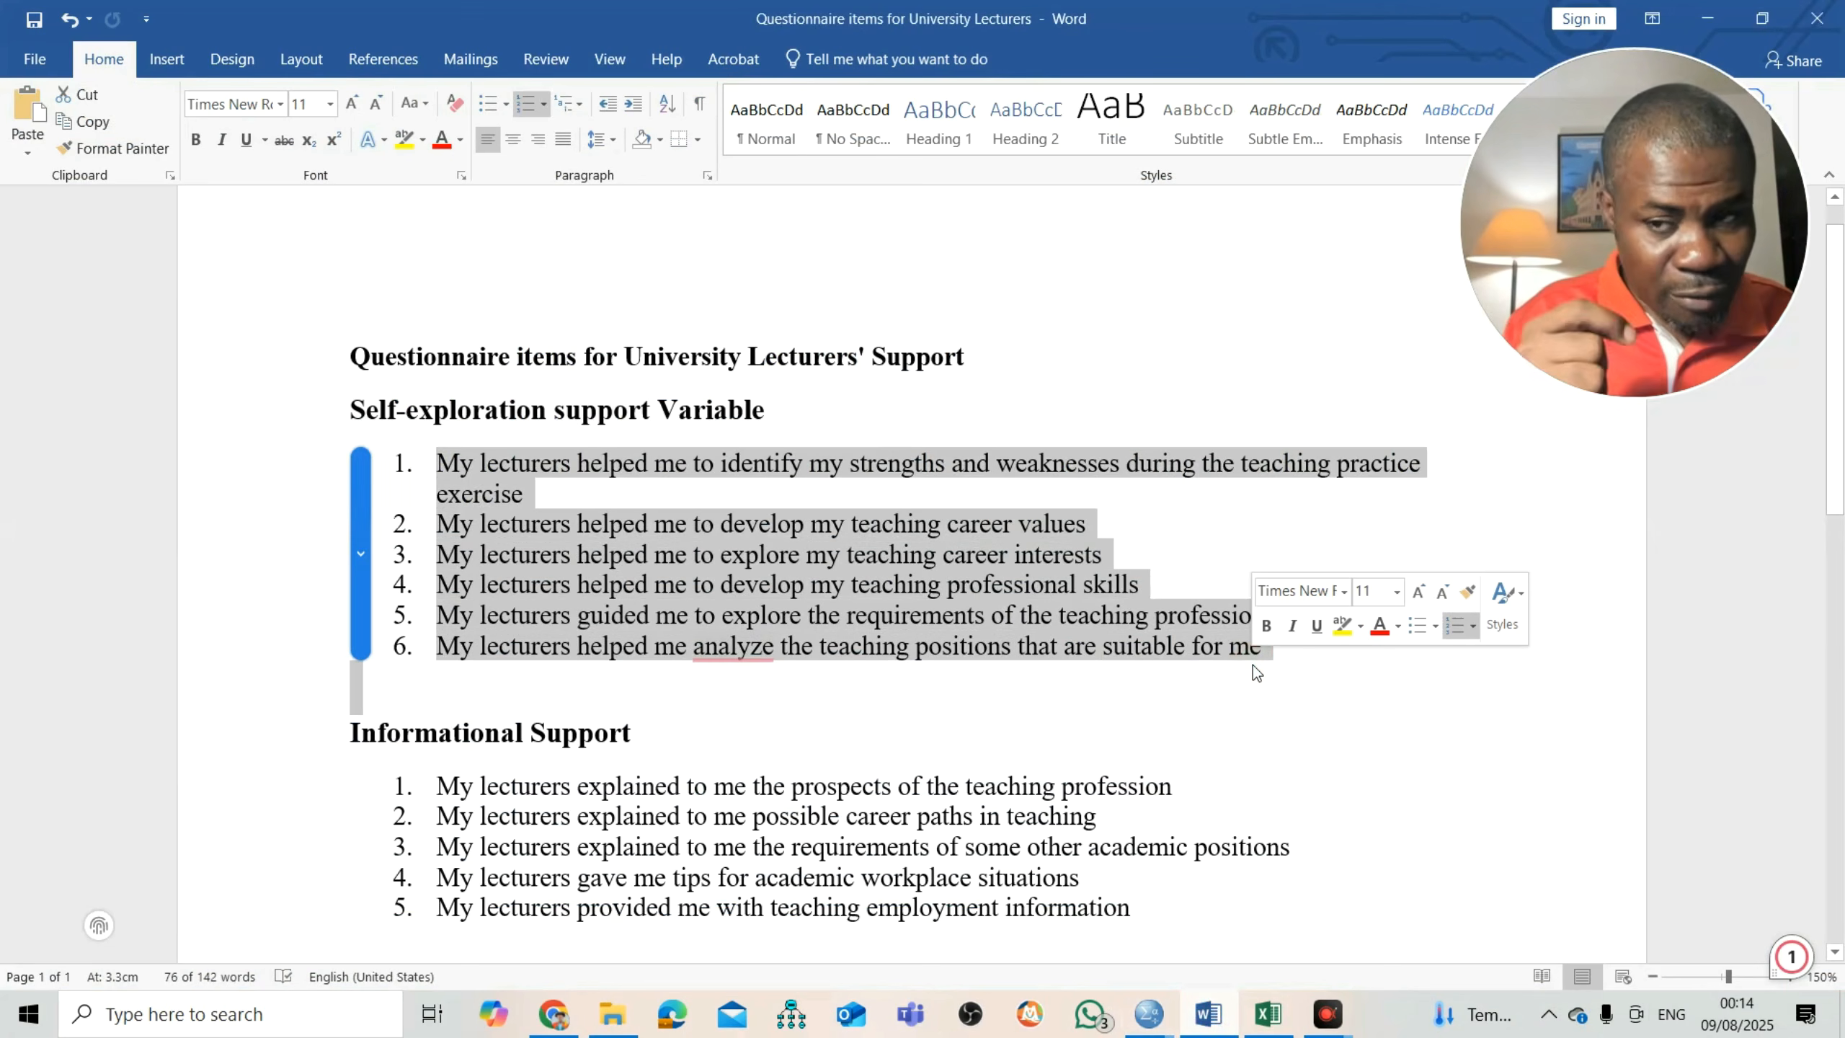
{"action": "left_click", "coordinate": [1268, 1014]}
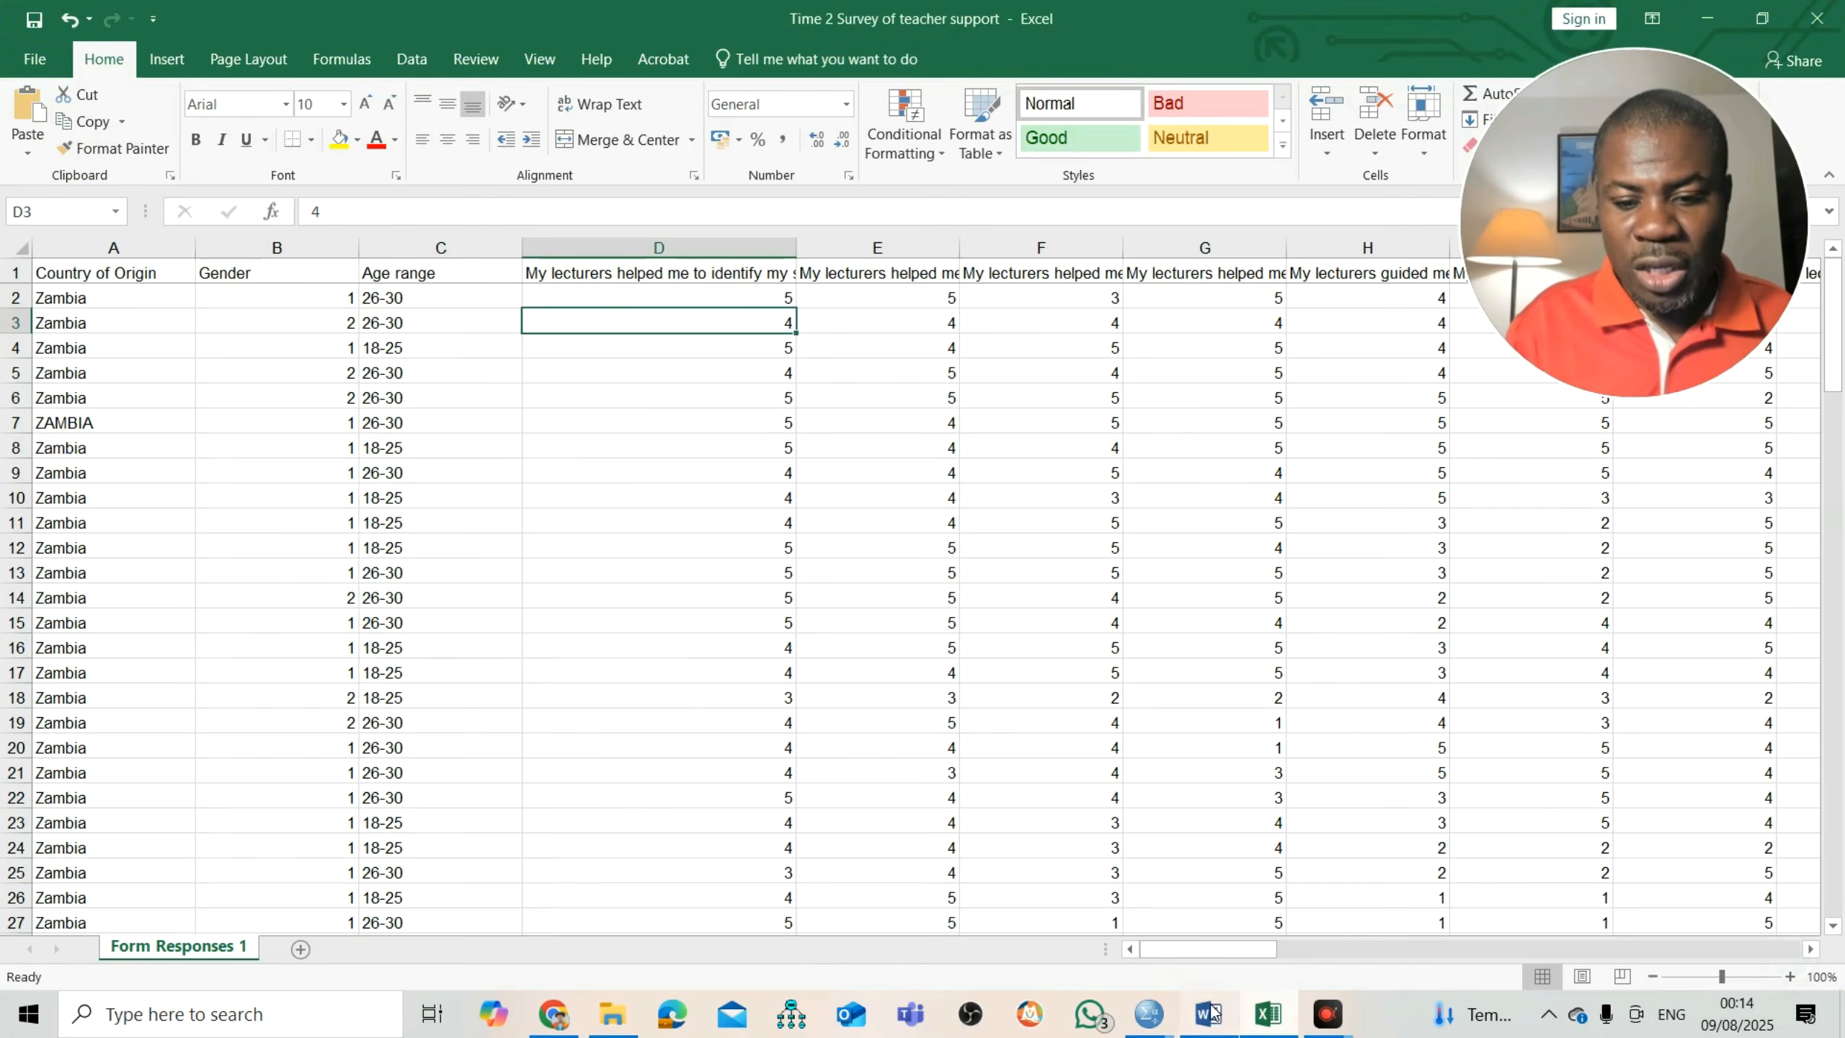
{"action": "left_click", "coordinate": [1208, 1015]}
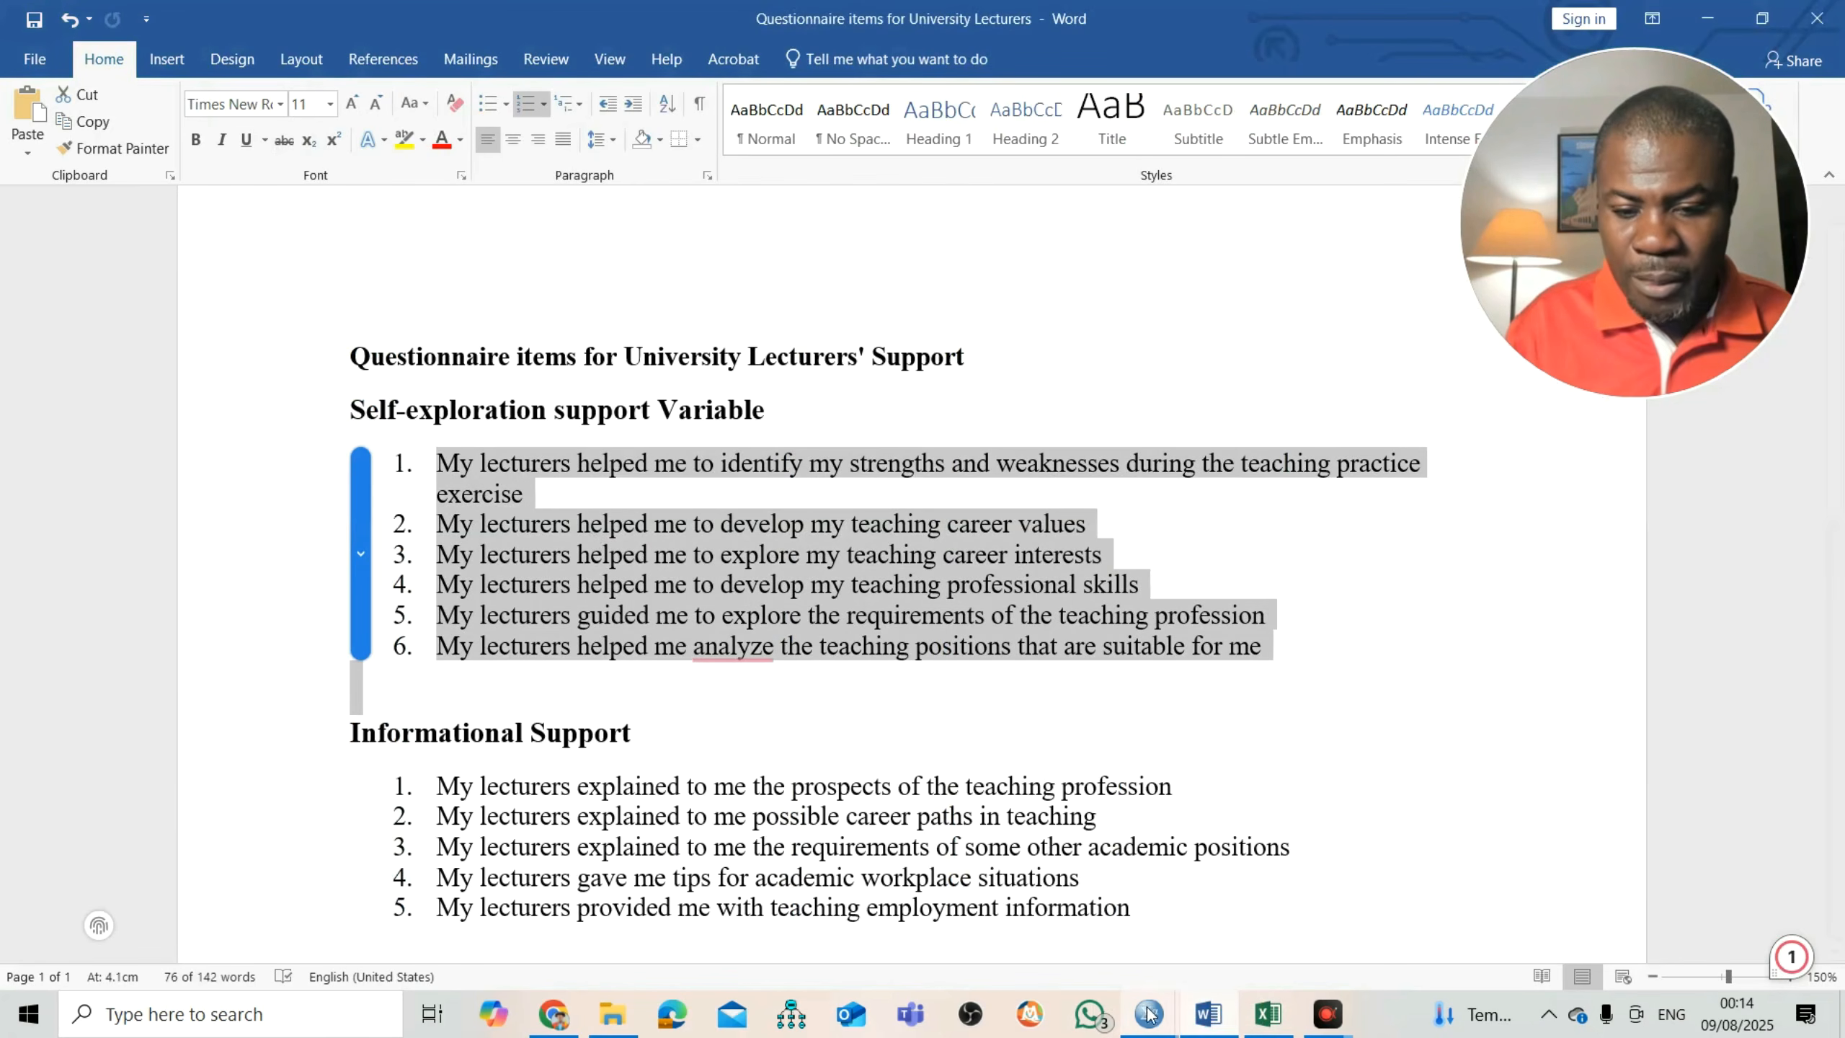
- Switch back to the SPSS data set and insert a new variable above the first informational support item, directly below Self6
{"action": "left_click", "coordinate": [1148, 1014]}
{"action": "left_click", "coordinate": [1291, 920]}
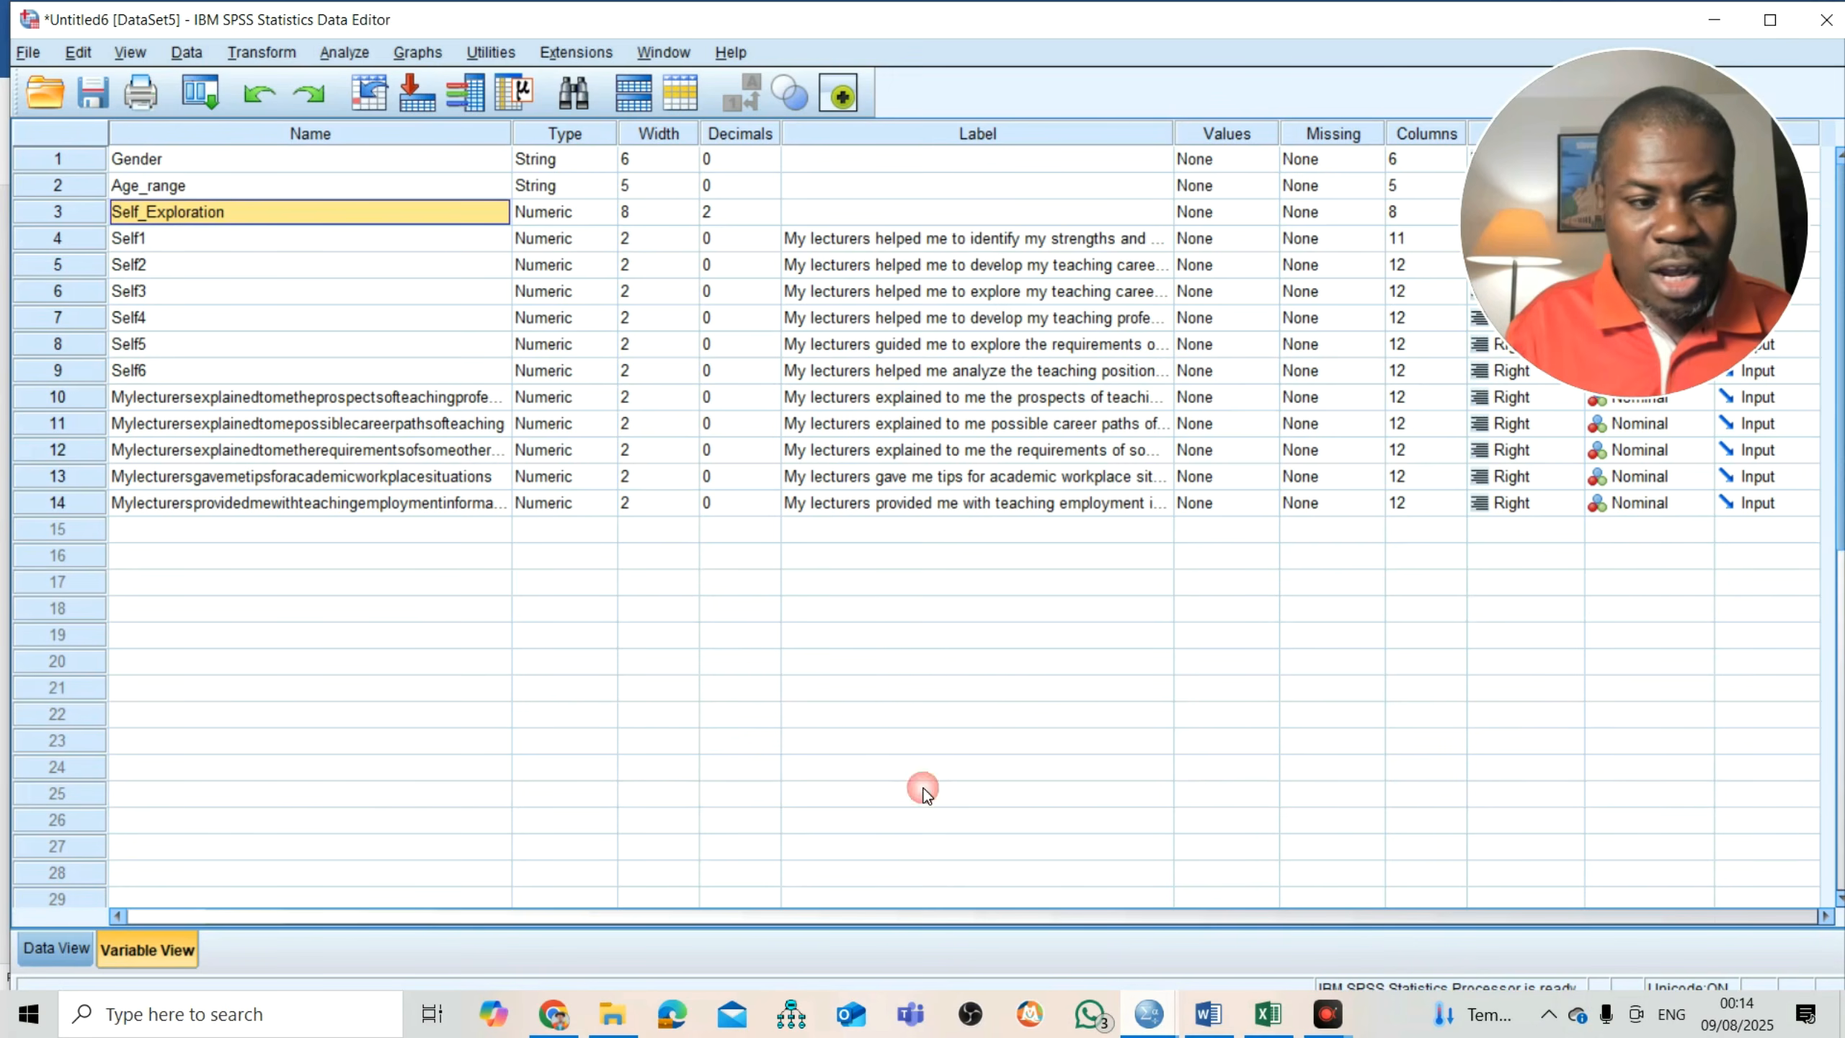
{"action": "left_click", "coordinate": [63, 396]}
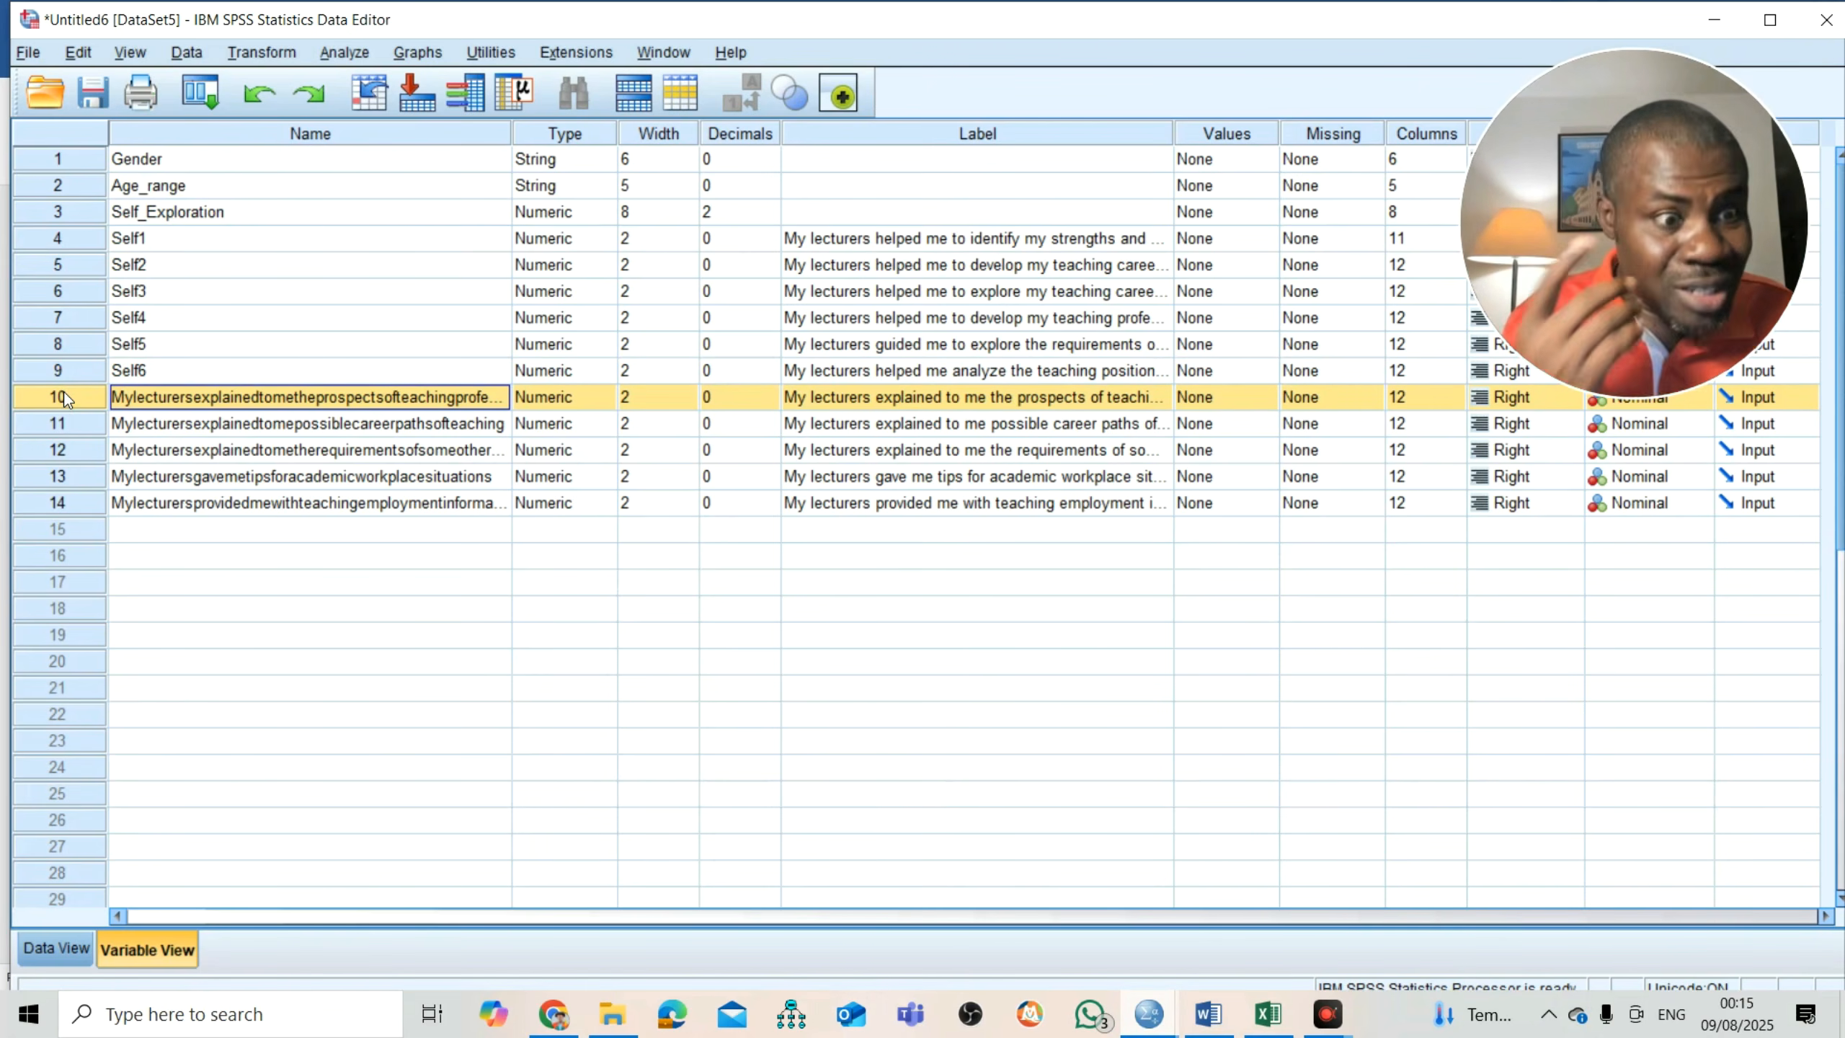
{"action": "right_click", "coordinate": [63, 398]}
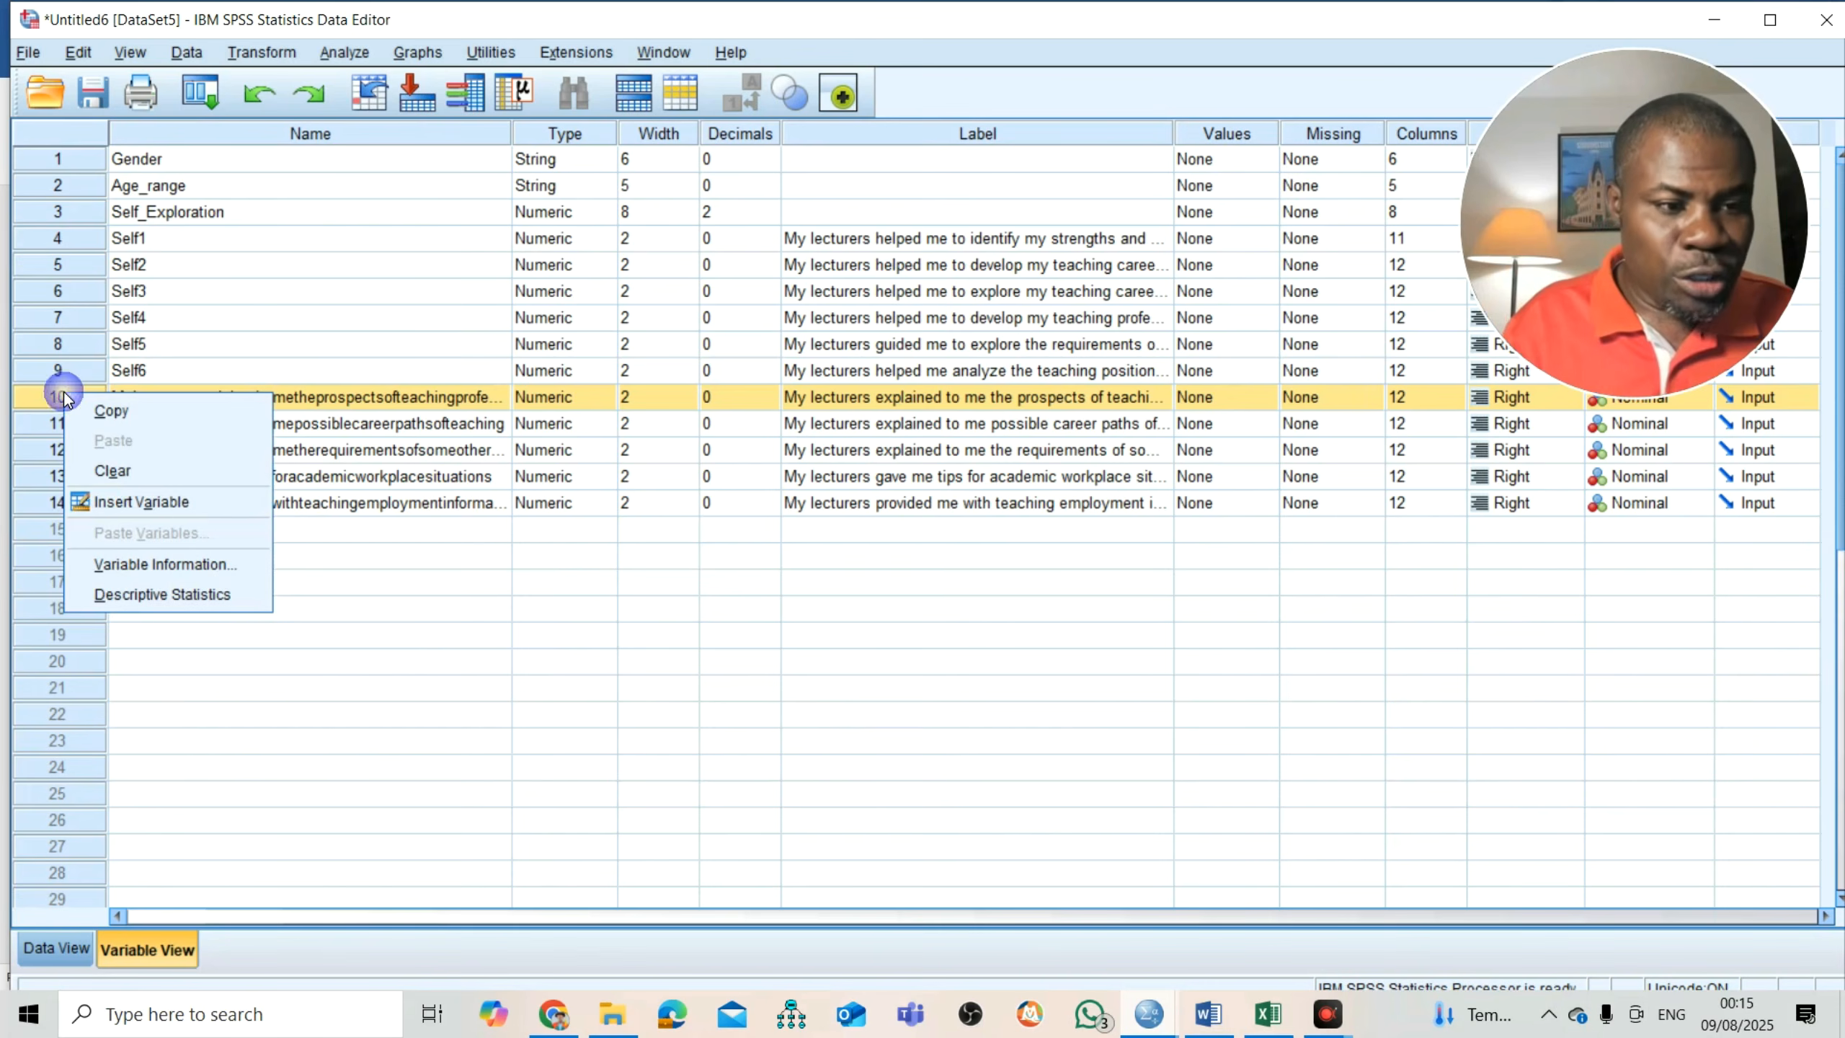
{"action": "left_click", "coordinate": [125, 509]}
- Rename the newly inserted variable as Informational_Support, following the section heading in the Word questionnaire
{"action": "double_click", "coordinate": [205, 397]}
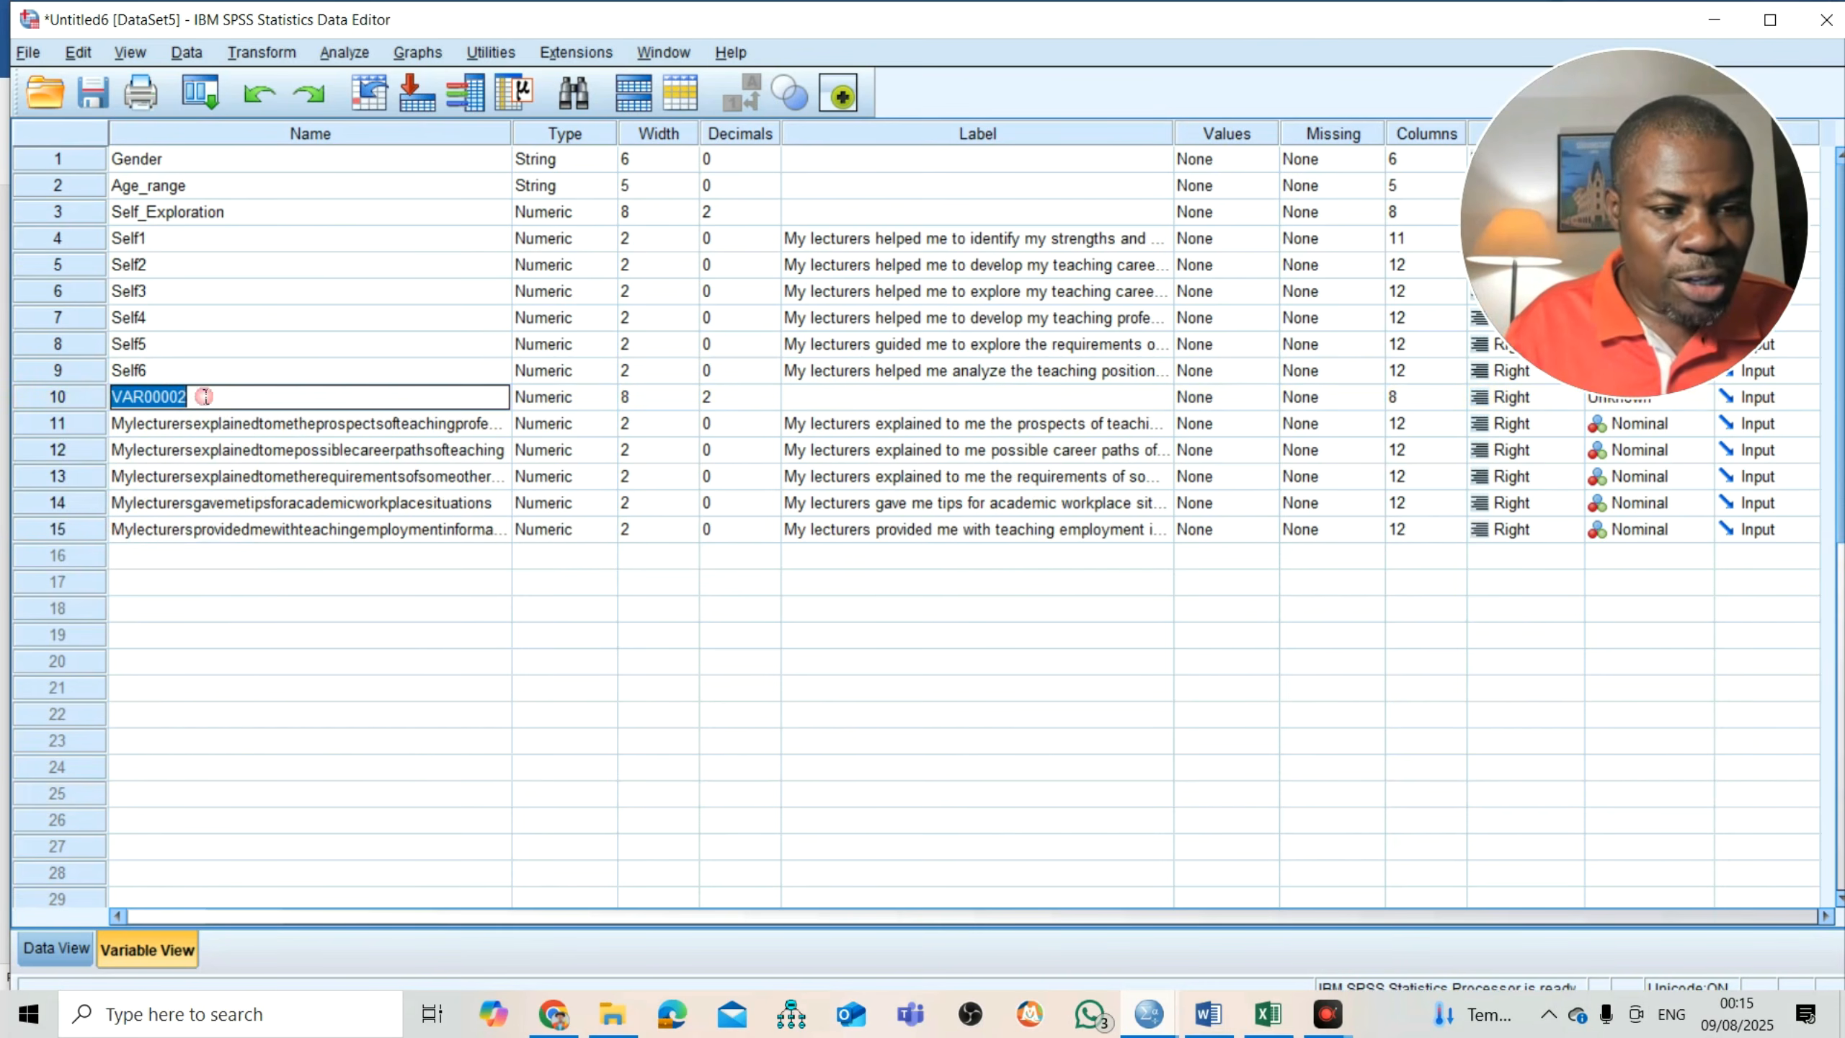
{"action": "left_click", "coordinate": [1208, 1014]}
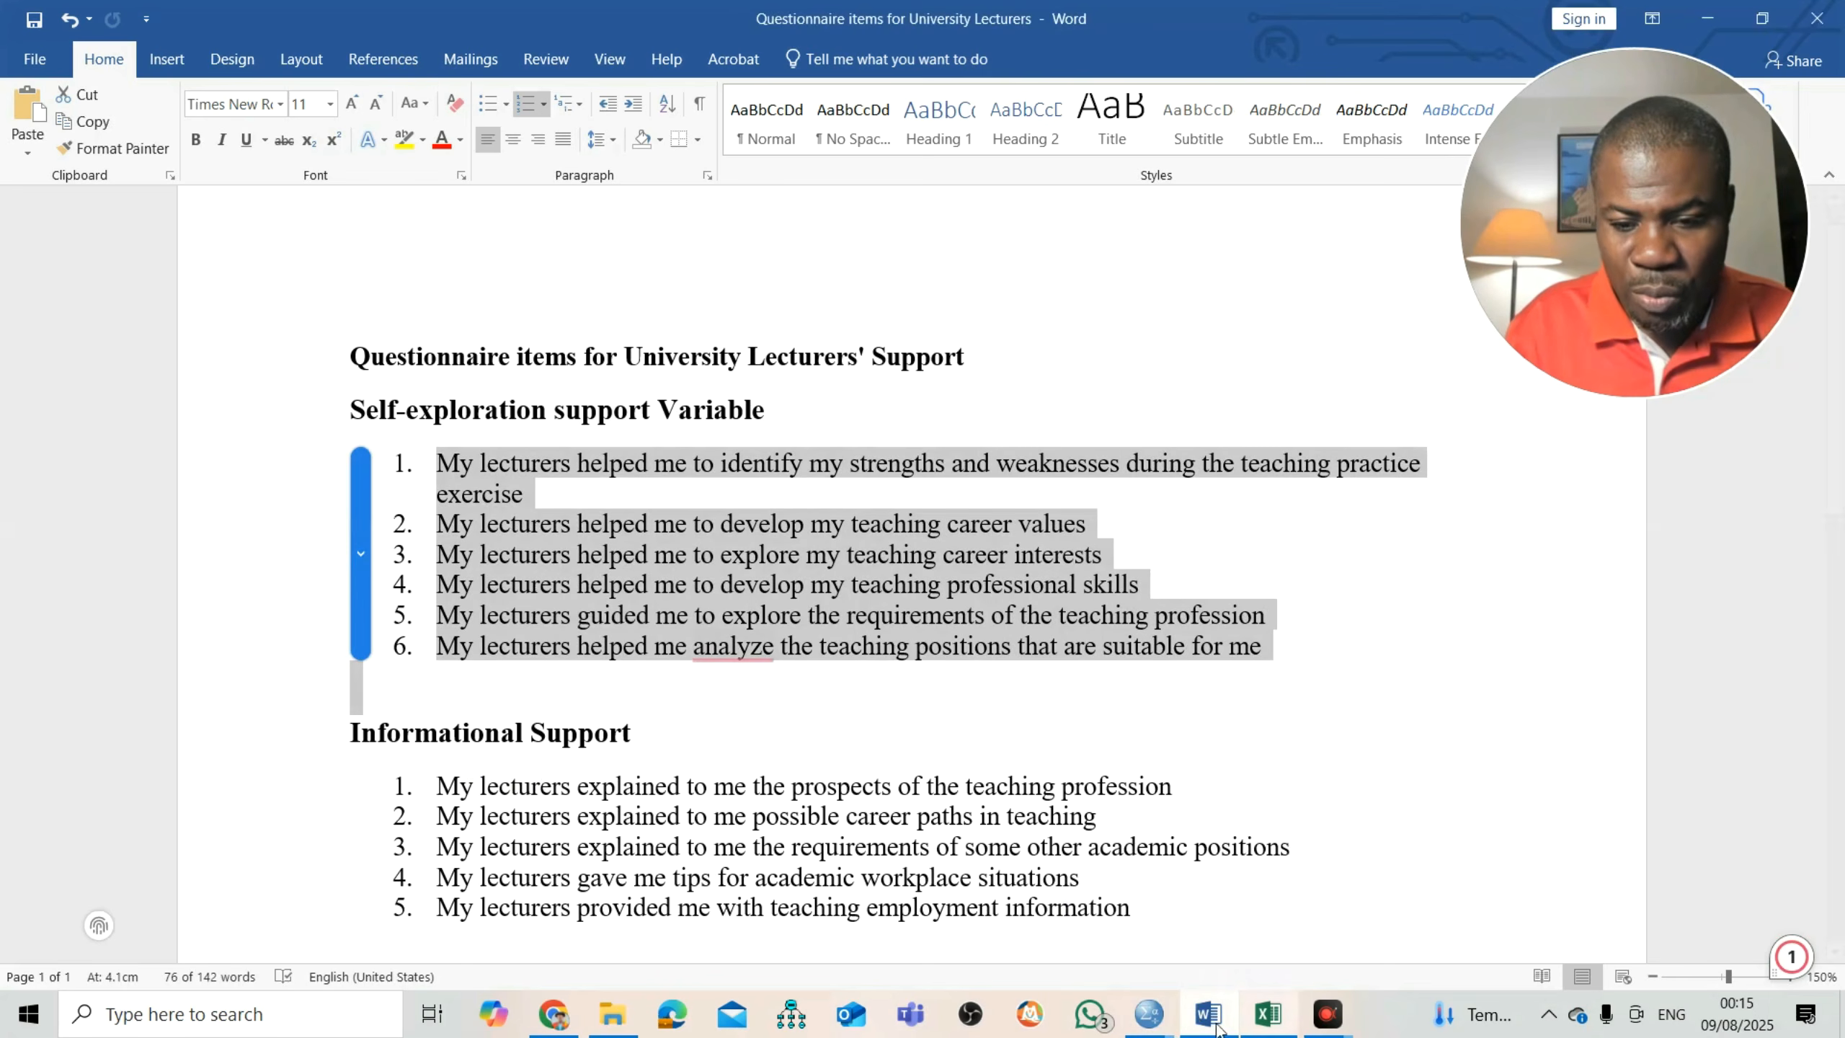
{"action": "left_click", "coordinate": [1154, 1017]}
{"action": "left_click", "coordinate": [1358, 934]}
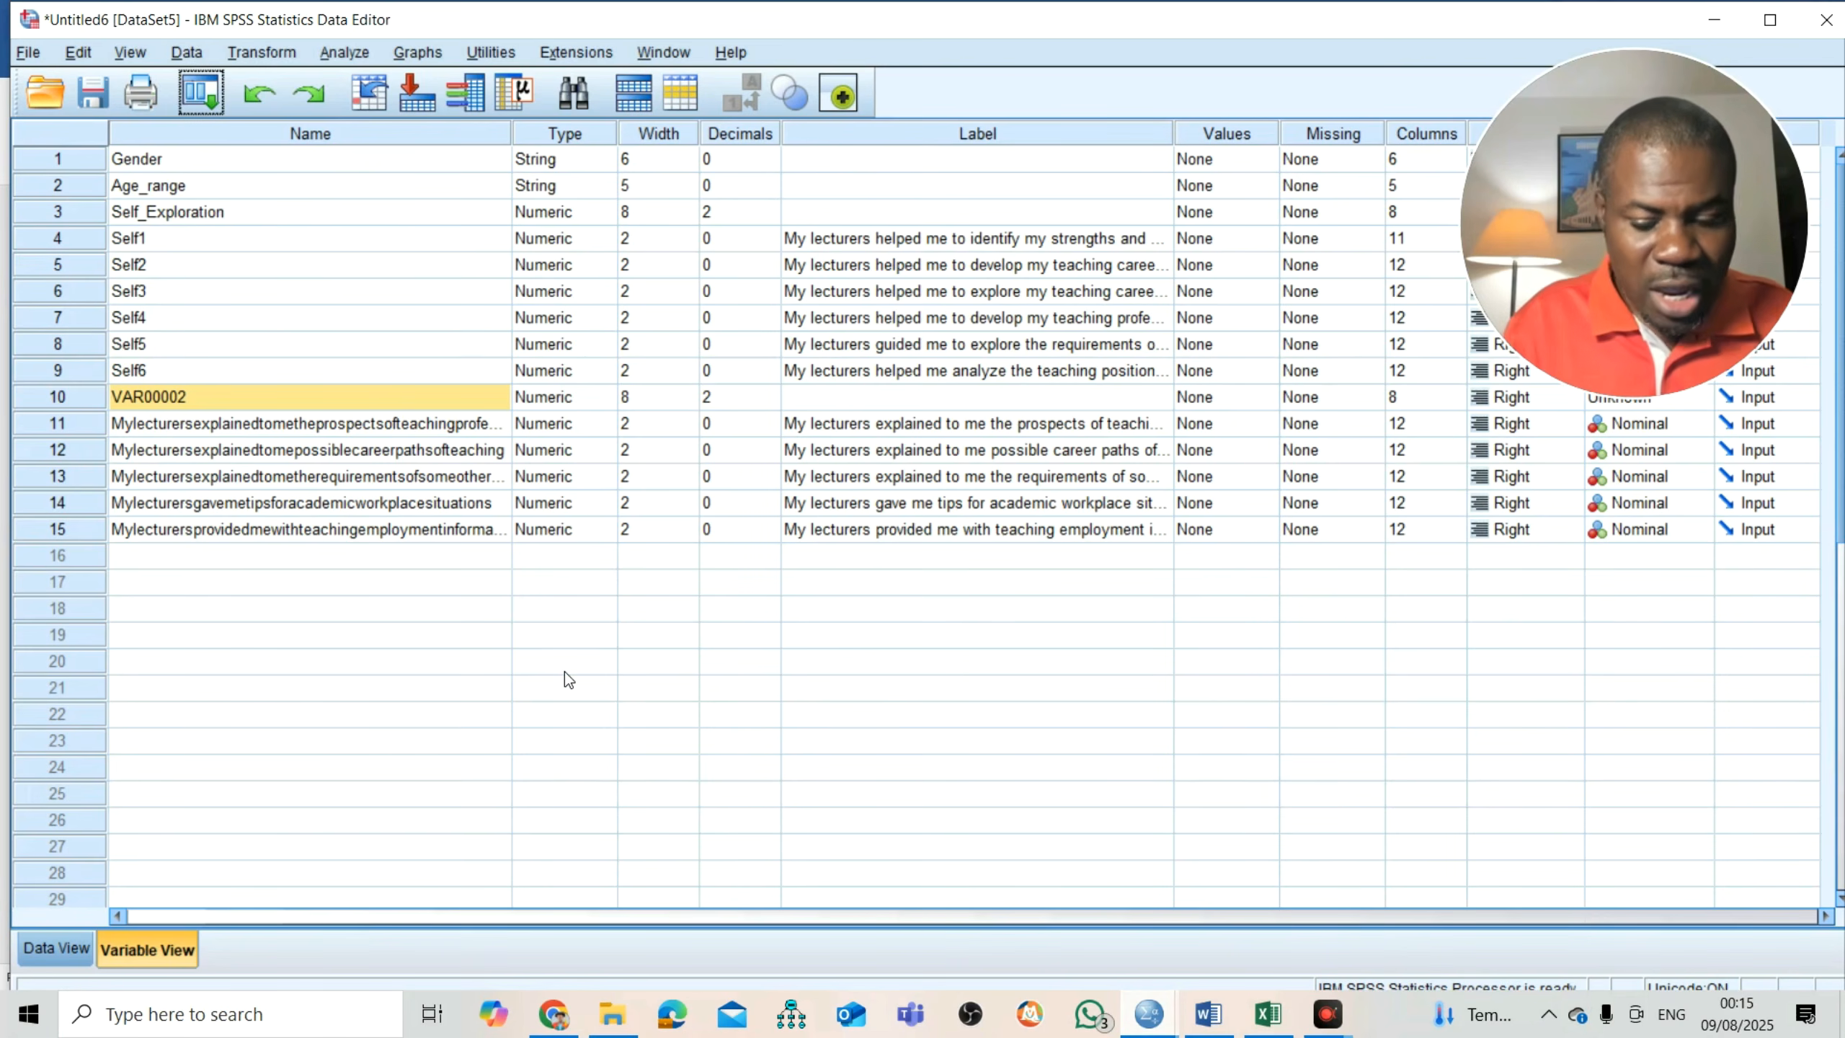
{"action": "left_click", "coordinate": [383, 402]}
{"action": "key", "text": "BackSpace"}
{"action": "key", "text": "BackSpace"}
{"action": "key", "text": "BackSpace"}
{"action": "key", "text": "BackSpace"}
{"action": "key", "text": "BackSpace"}
{"action": "key", "text": "BackSpace"}
{"action": "key", "text": "BackSpace"}
{"action": "key", "text": "BackSpace"}
{"action": "type", "text": "Inf"}
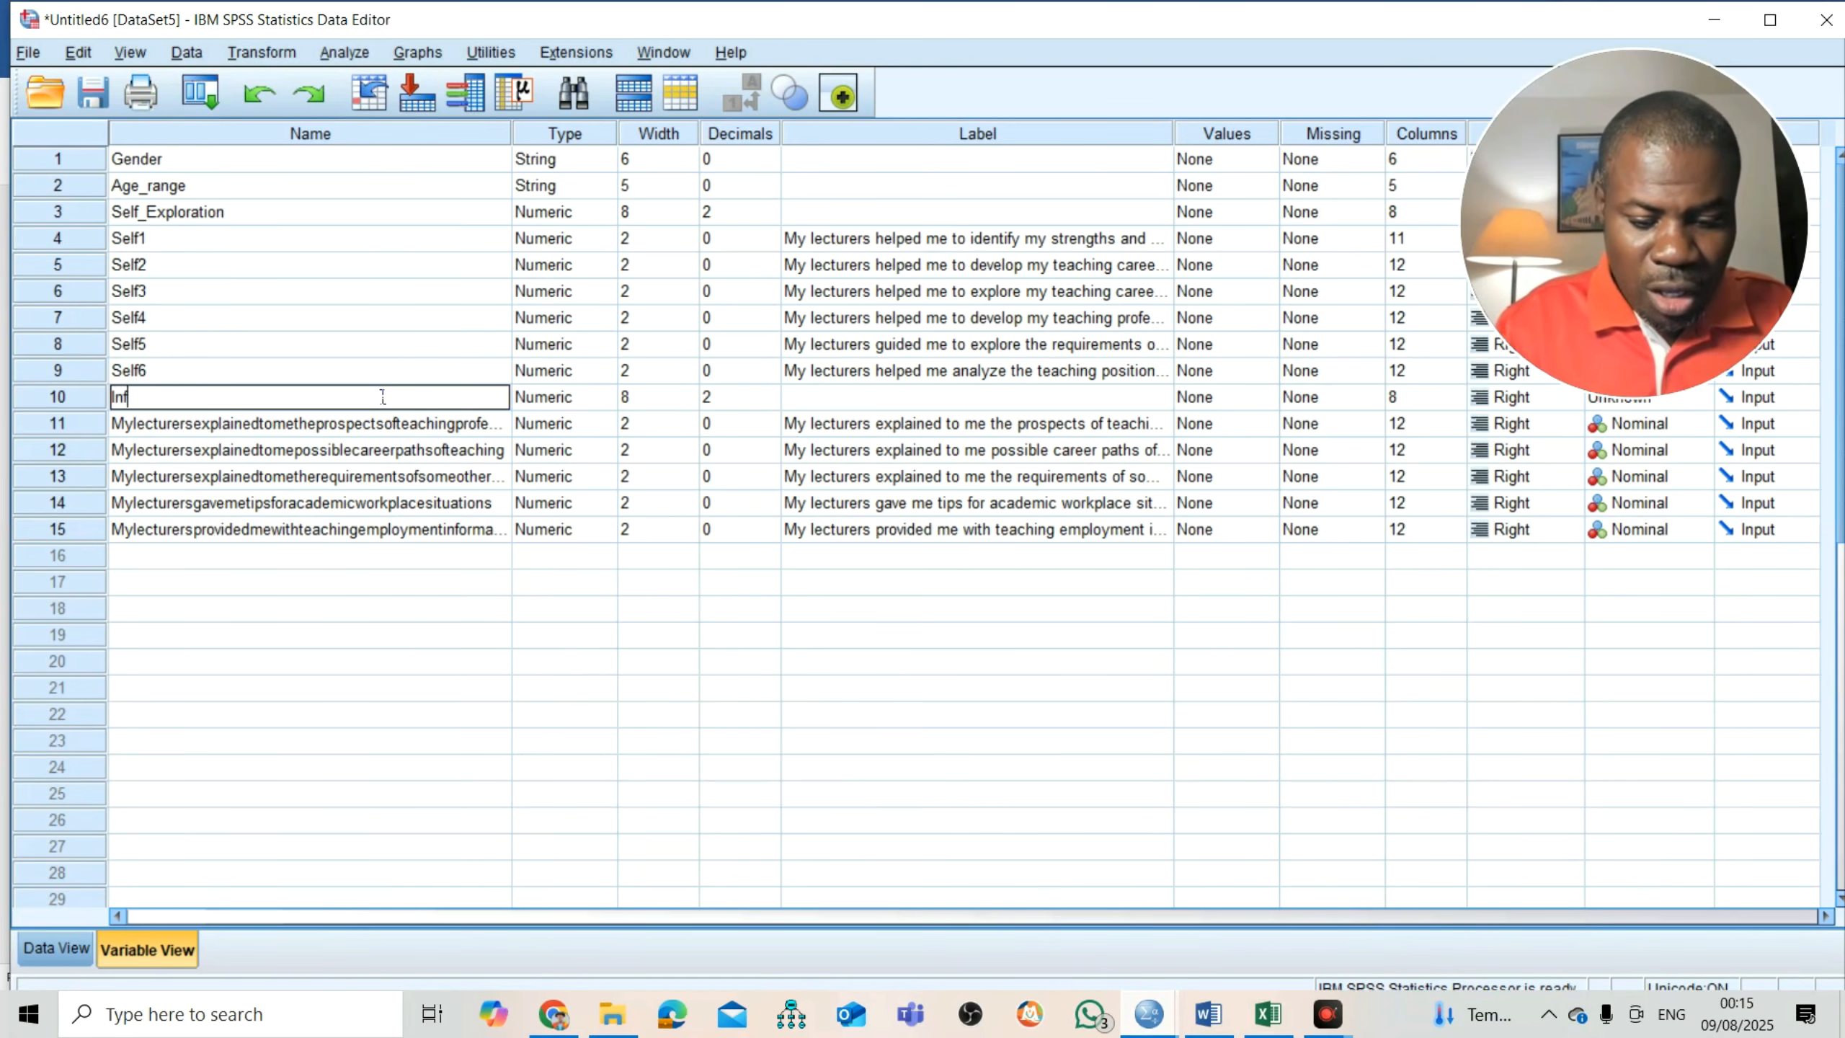
{"action": "type", "text": "ormational"}
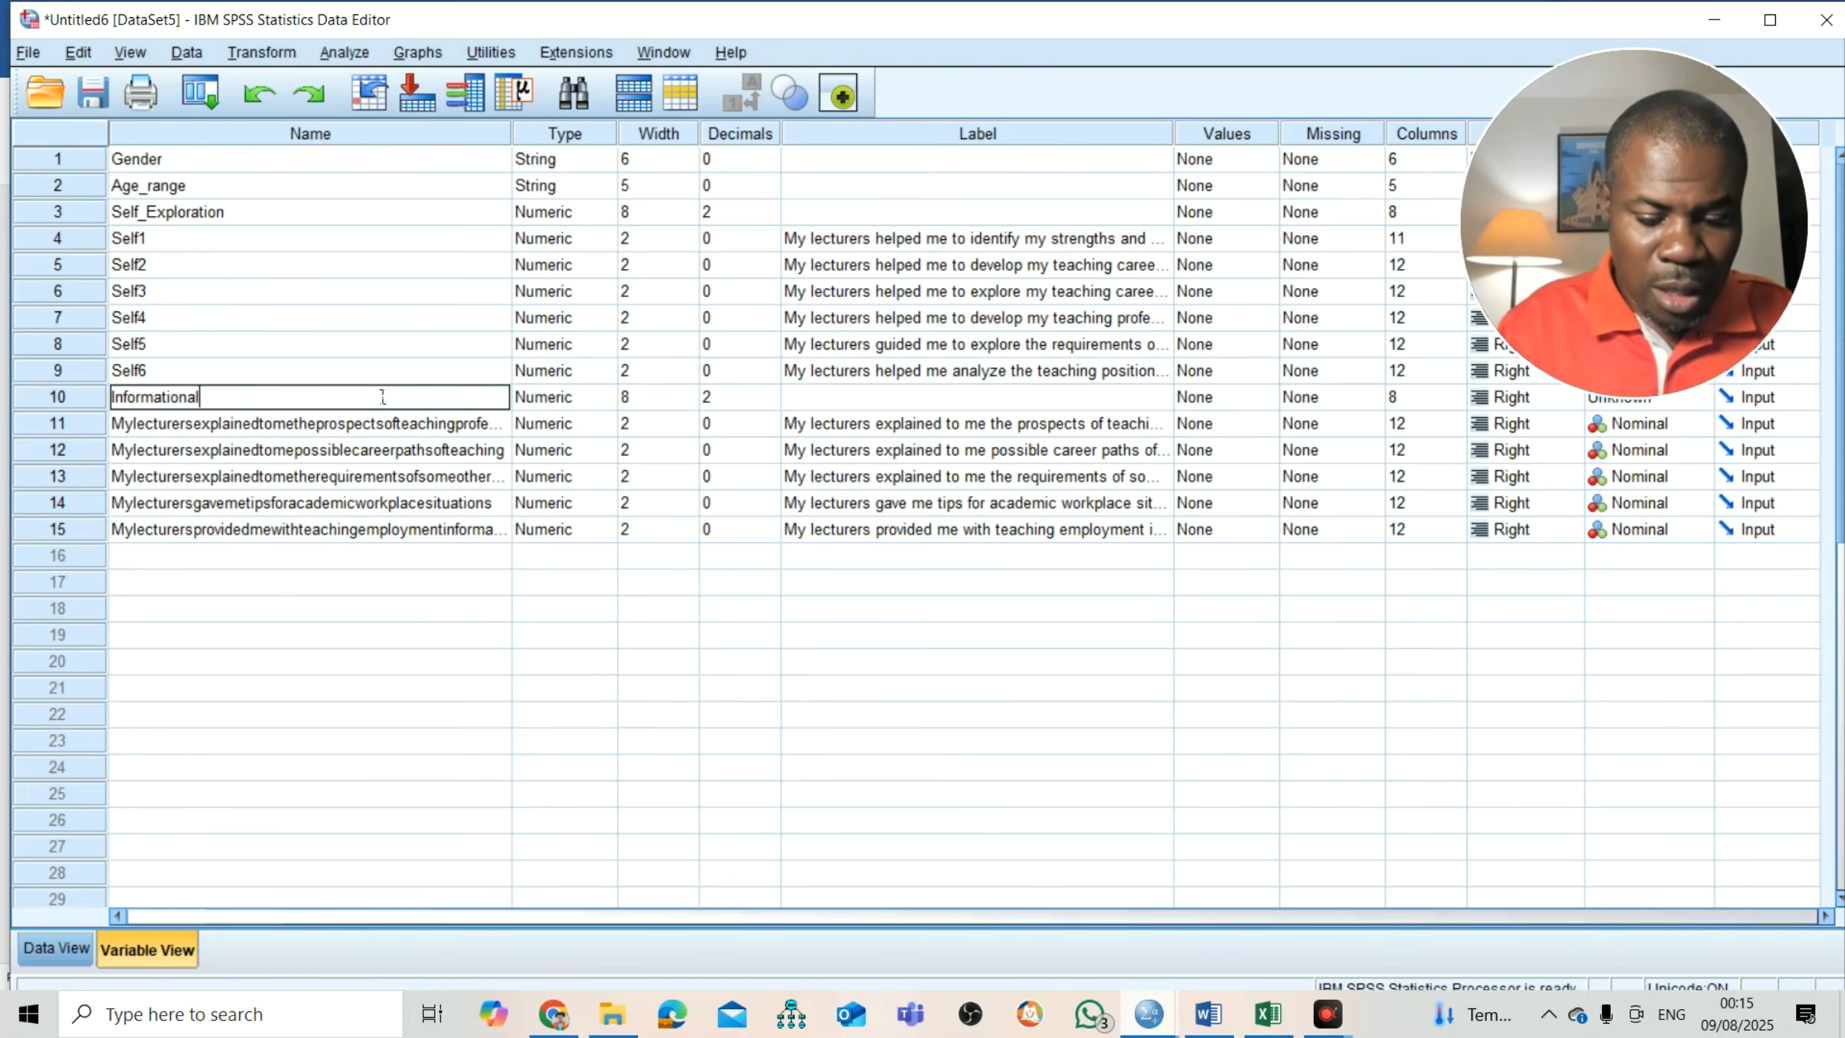
{"action": "type", "text": "_Support"}
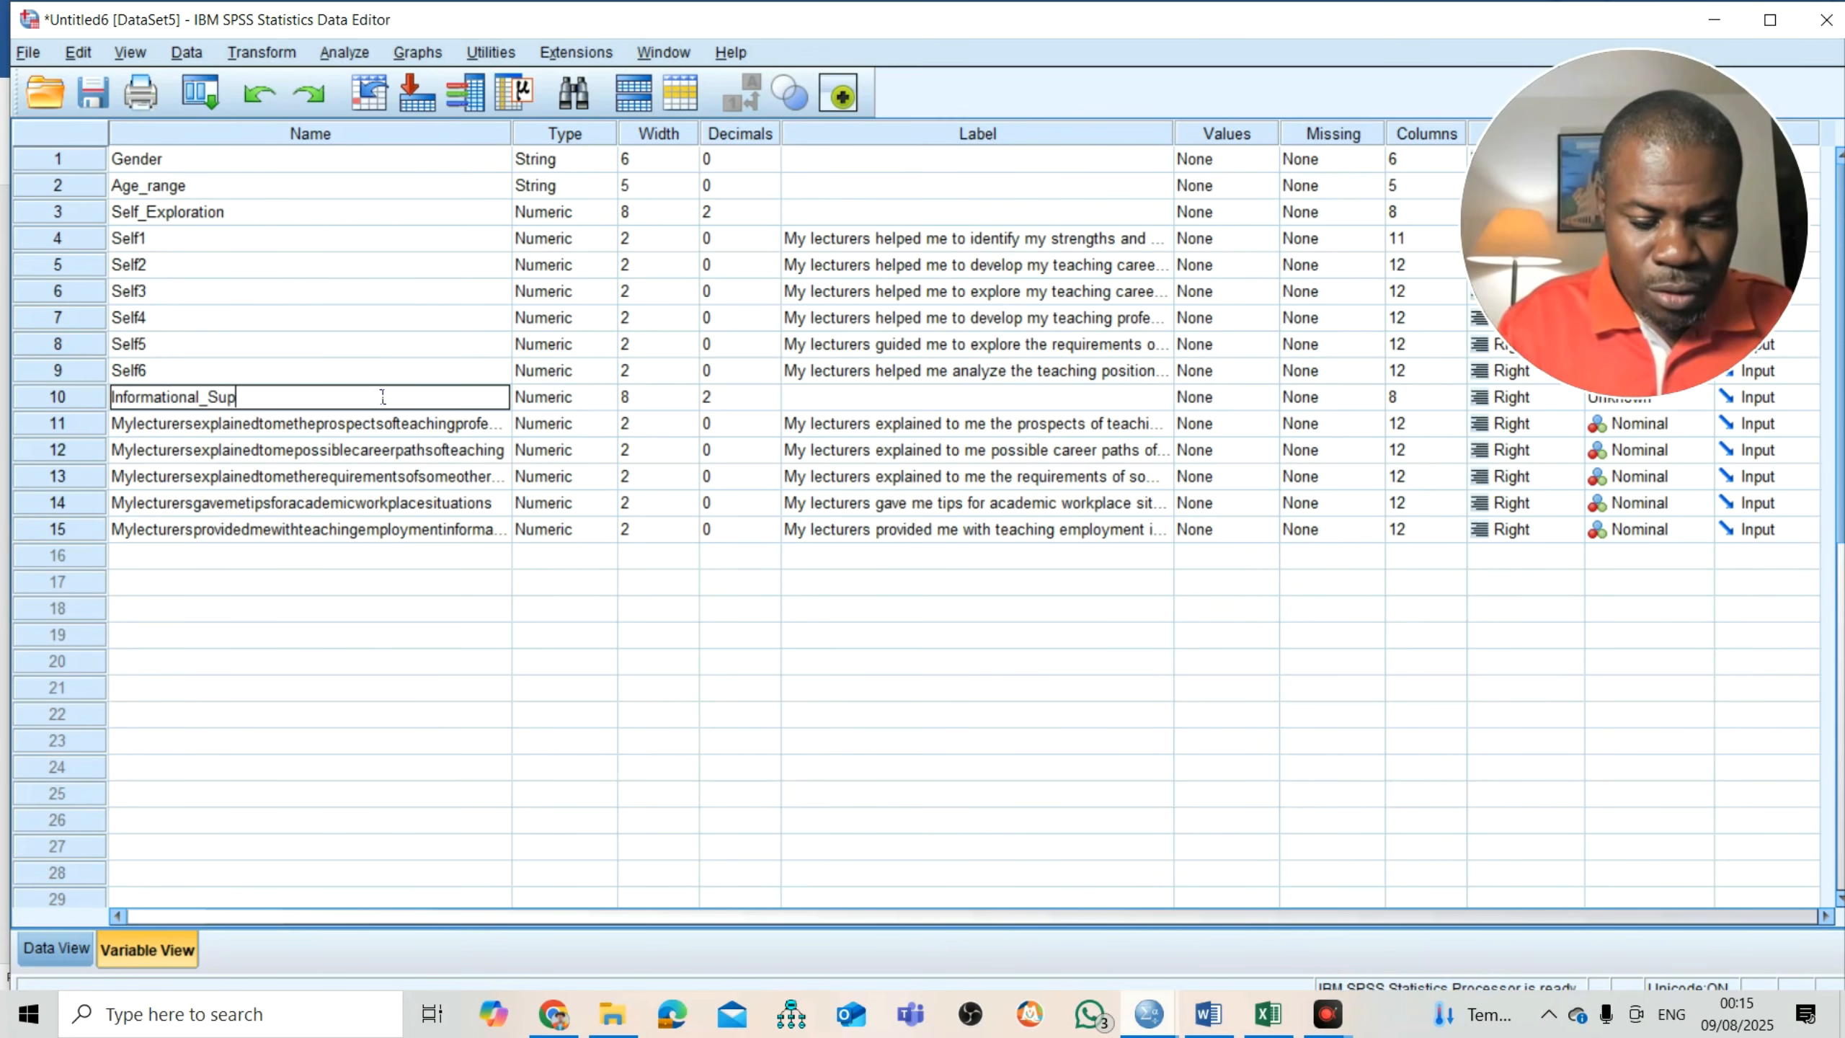
- Rename the first two item variables below Informational_Support as Info1 and Info2
{"action": "left_click", "coordinate": [361, 423]}
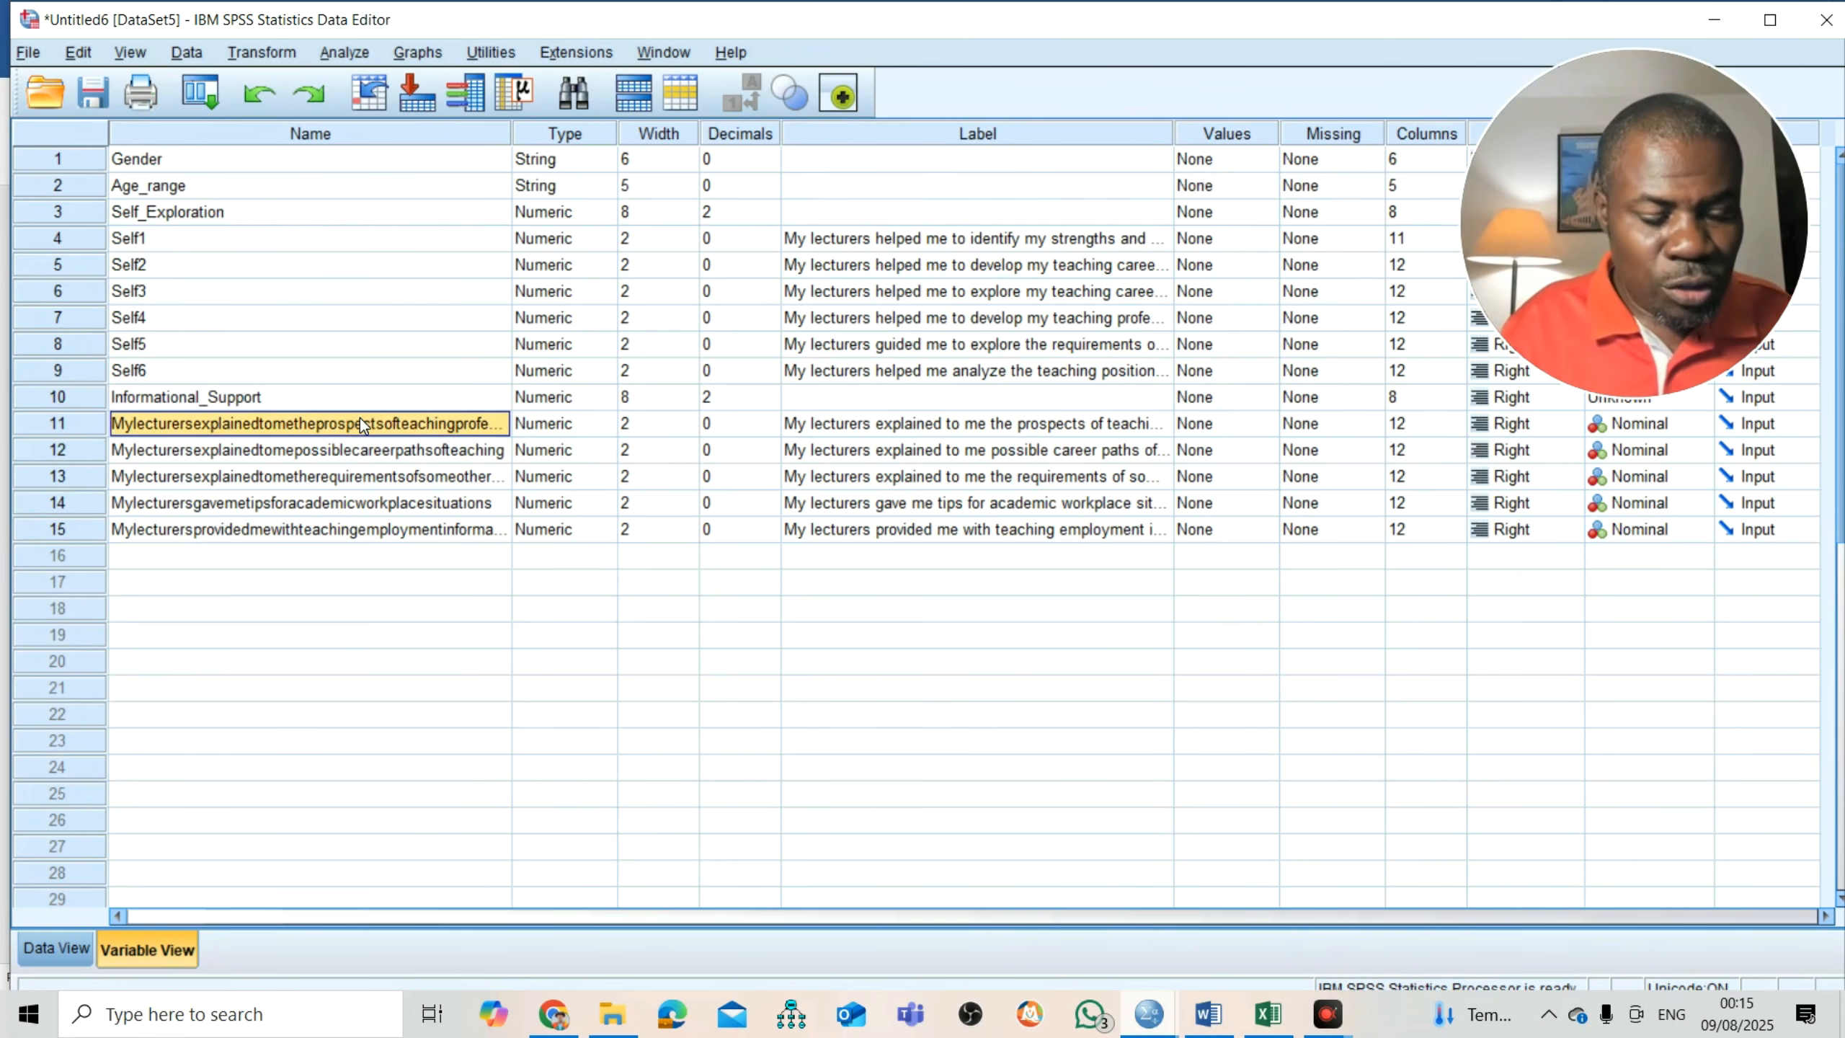
{"action": "type", "text": "Info1"}
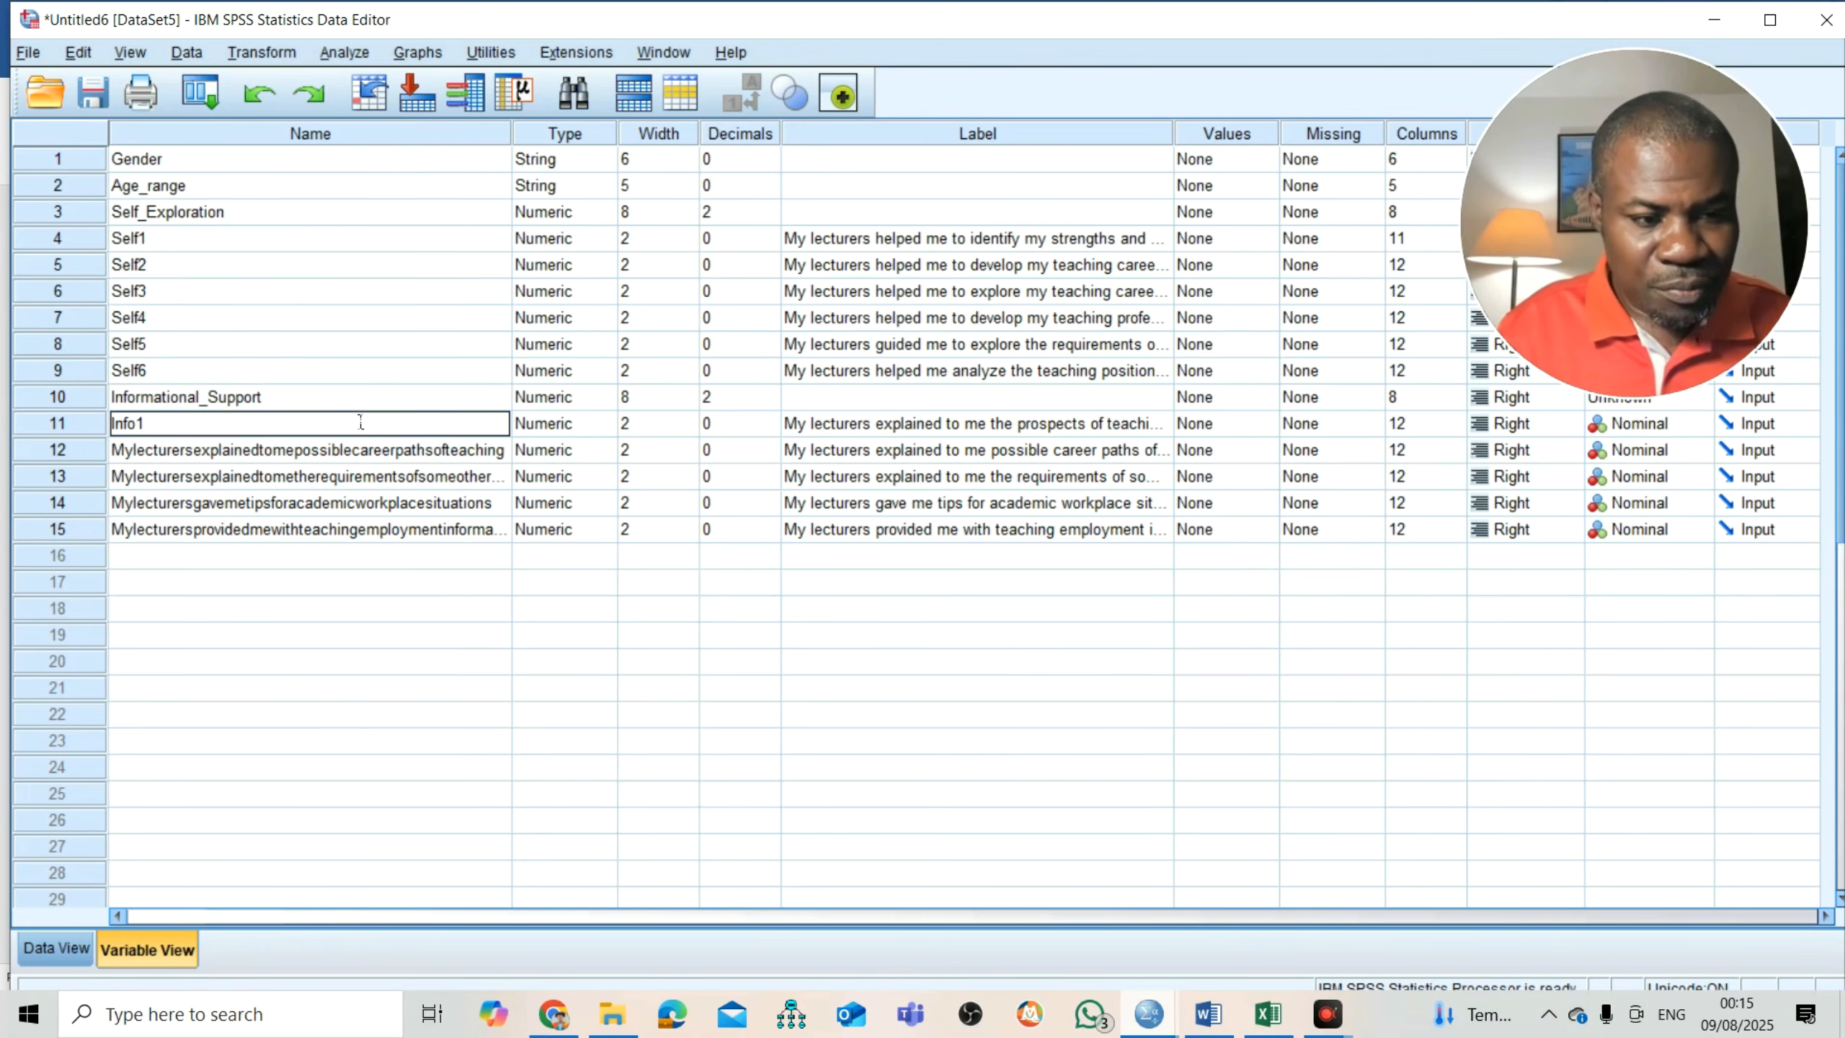
{"action": "left_click", "coordinate": [329, 451]}
{"action": "key", "text": "BackSpace"}
{"action": "type", "text": "Info2"}
- Check the second and third informational support items in the Word questionnaire, and rename the third item variable in SPSS as Info3
{"action": "left_click", "coordinate": [1208, 1014]}
{"action": "left_click_drag", "start_coordinate": [483, 815], "coordinate": [1086, 816]}
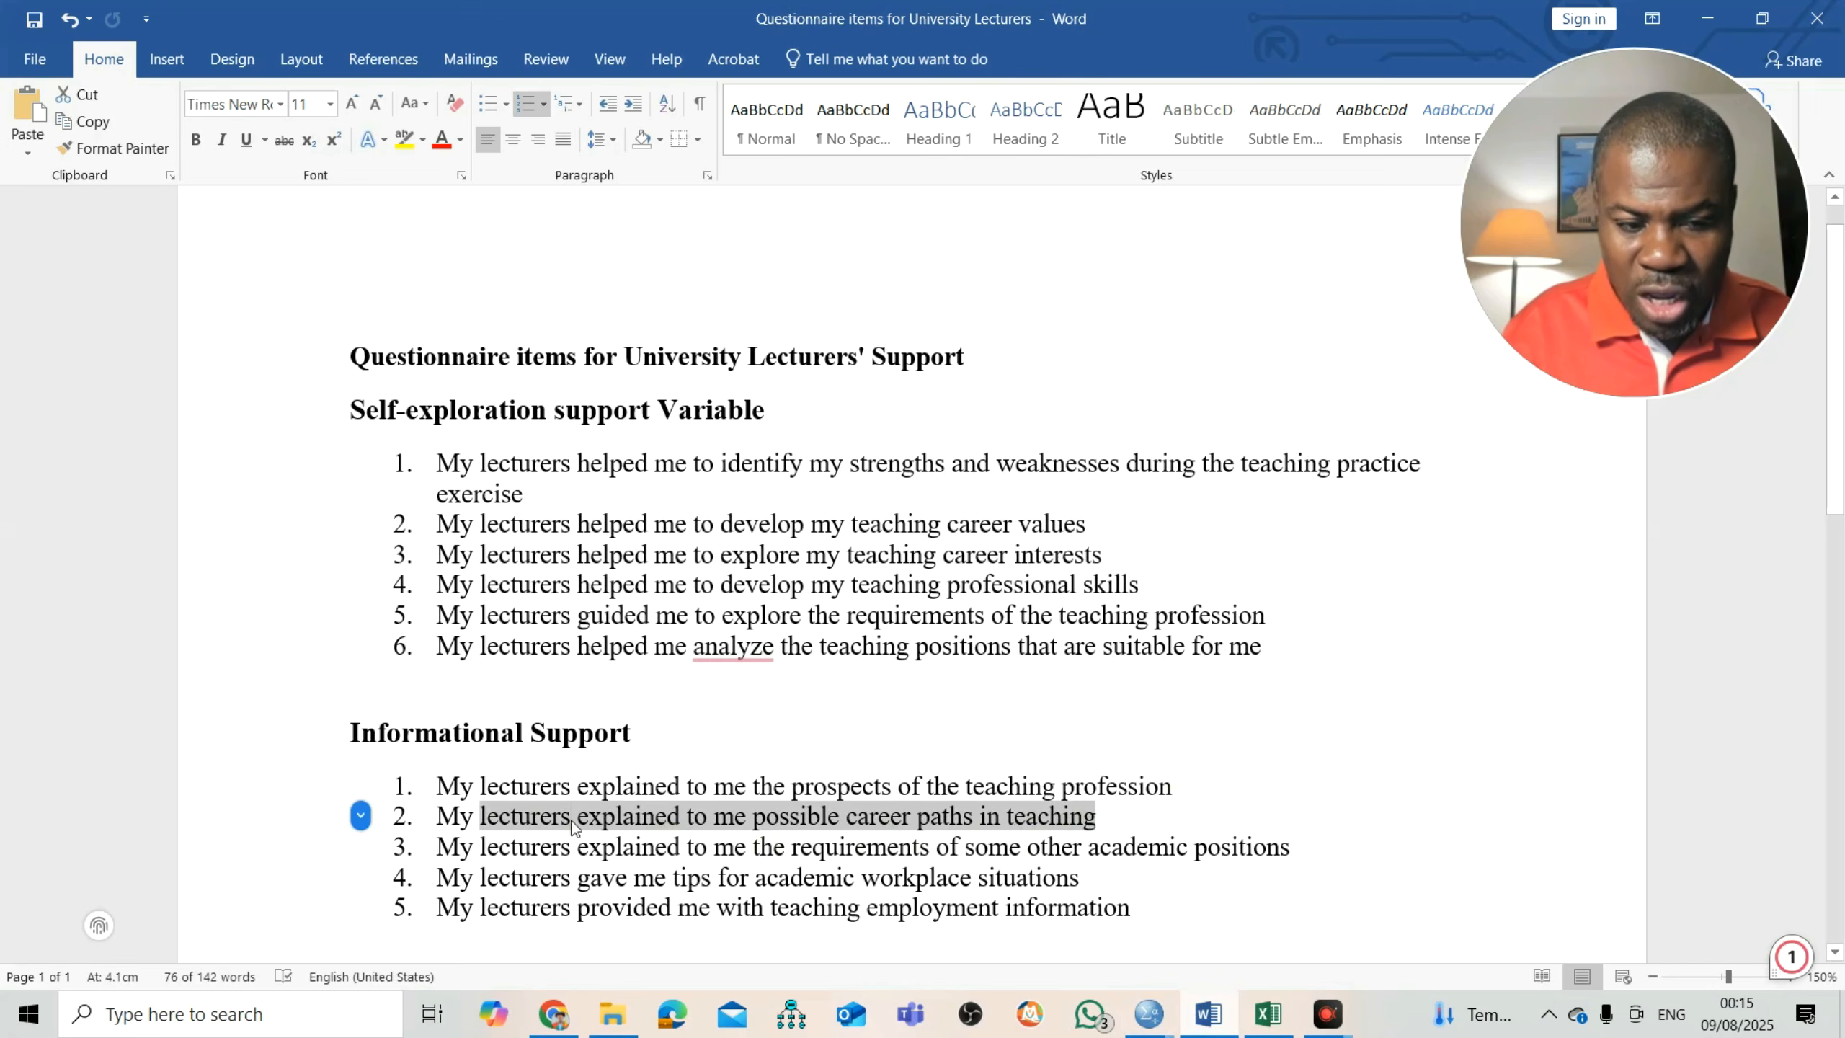
{"action": "left_click_drag", "start_coordinate": [438, 846], "coordinate": [937, 847]}
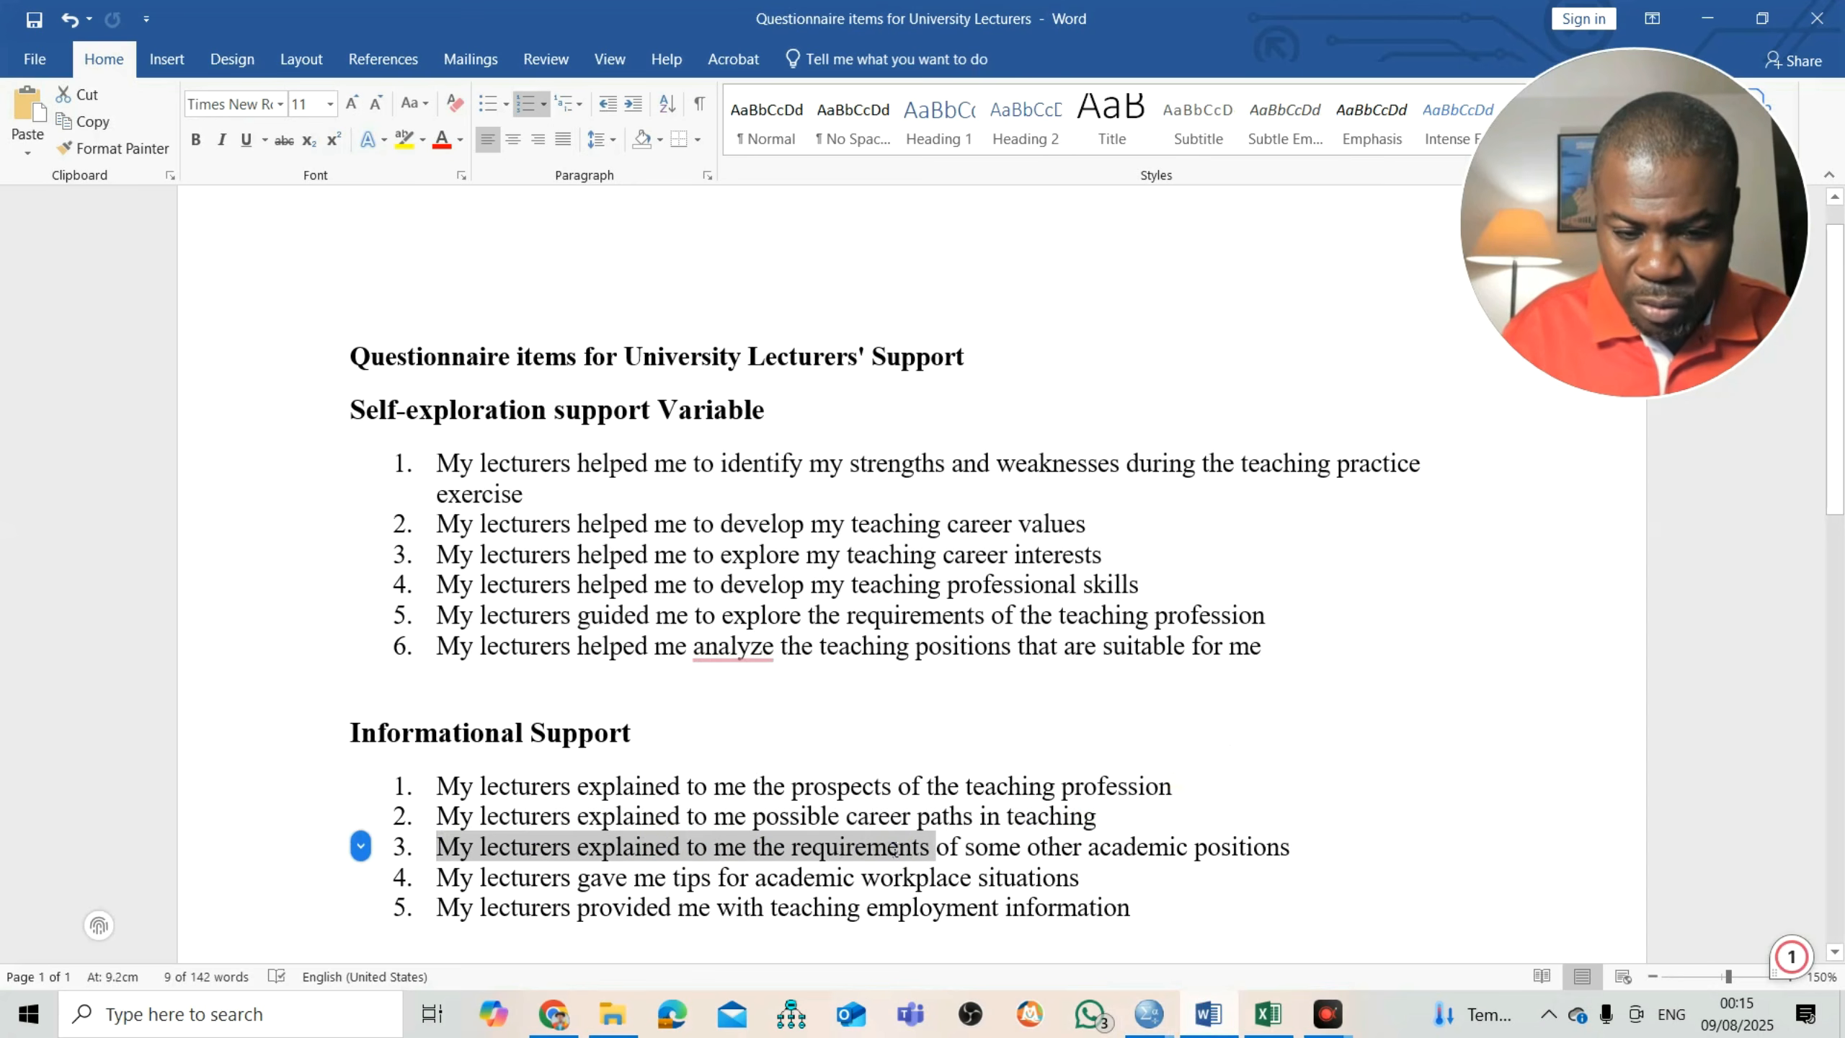
{"action": "mouse_move", "coordinate": [1162, 1029]}
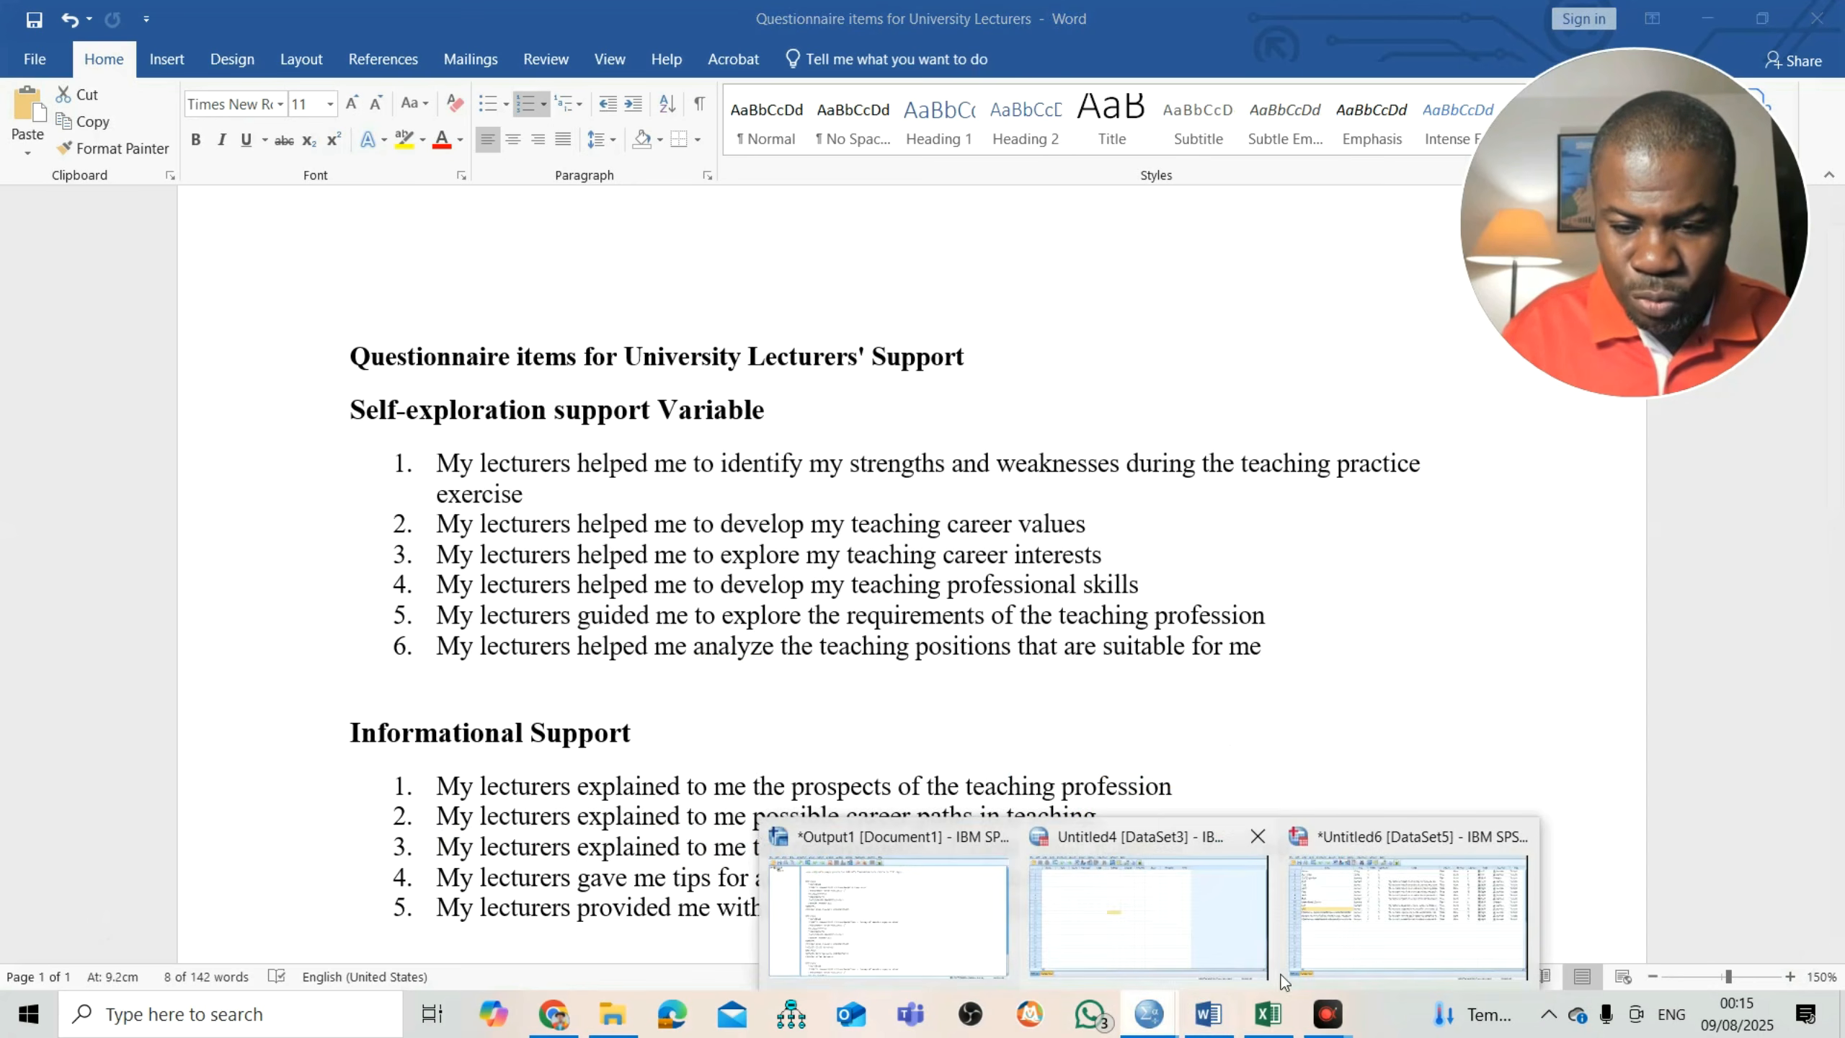
{"action": "left_click", "coordinate": [1407, 918]}
{"action": "left_click", "coordinate": [203, 479]}
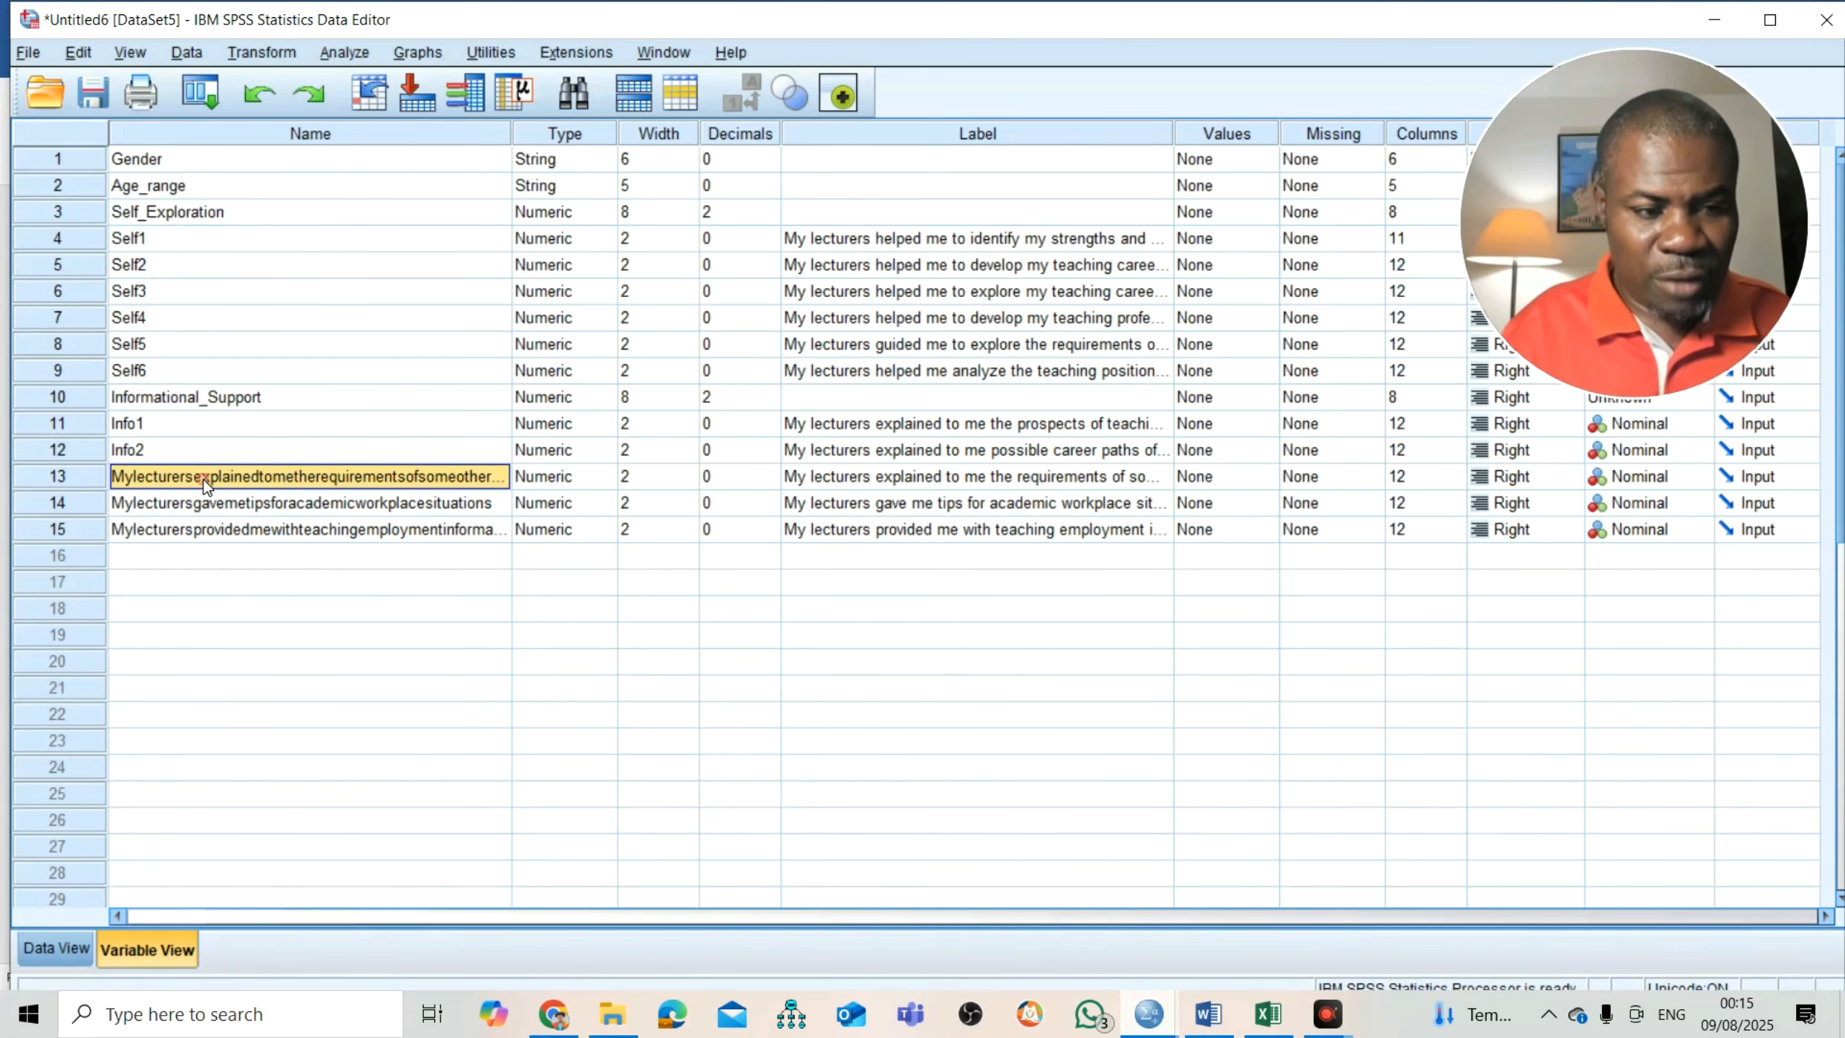
{"action": "type", "text": "Info3"}
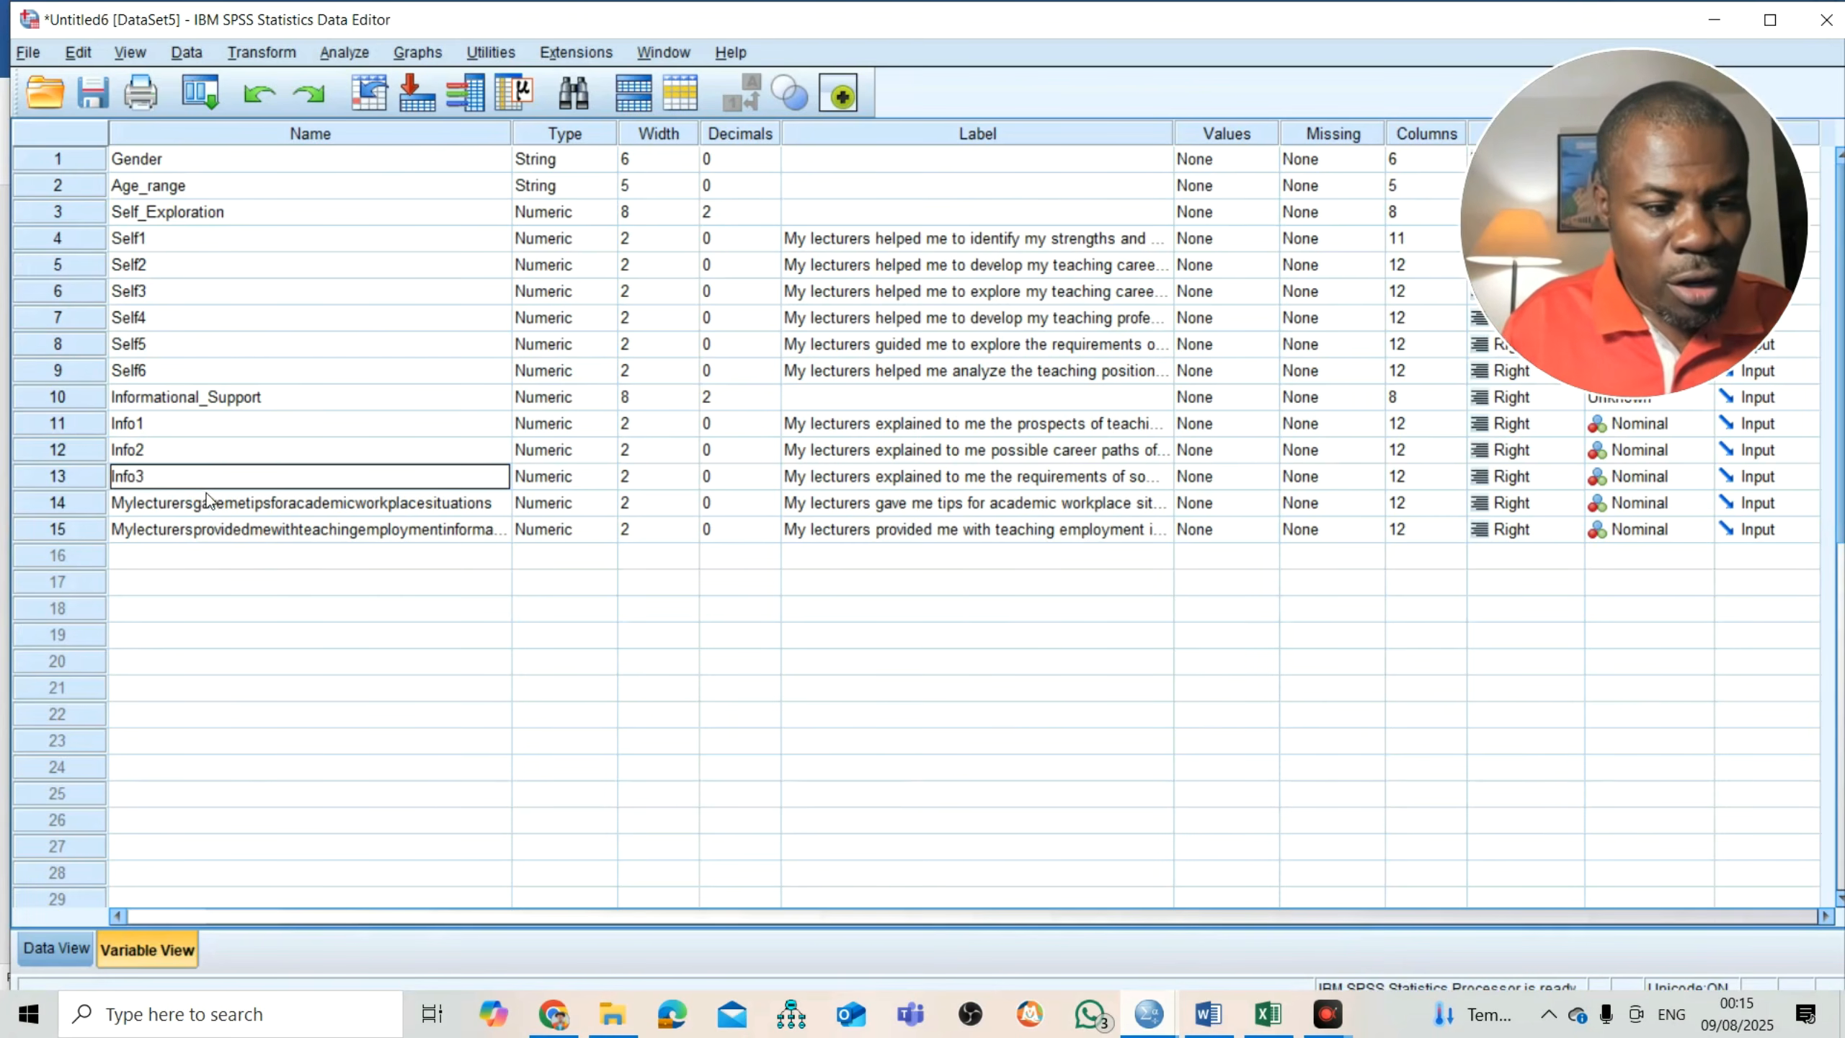
- Rename the last two item variables below Info3 as Info4 and Info5
{"action": "left_click", "coordinate": [208, 502]}
{"action": "type", "text": "Info"}
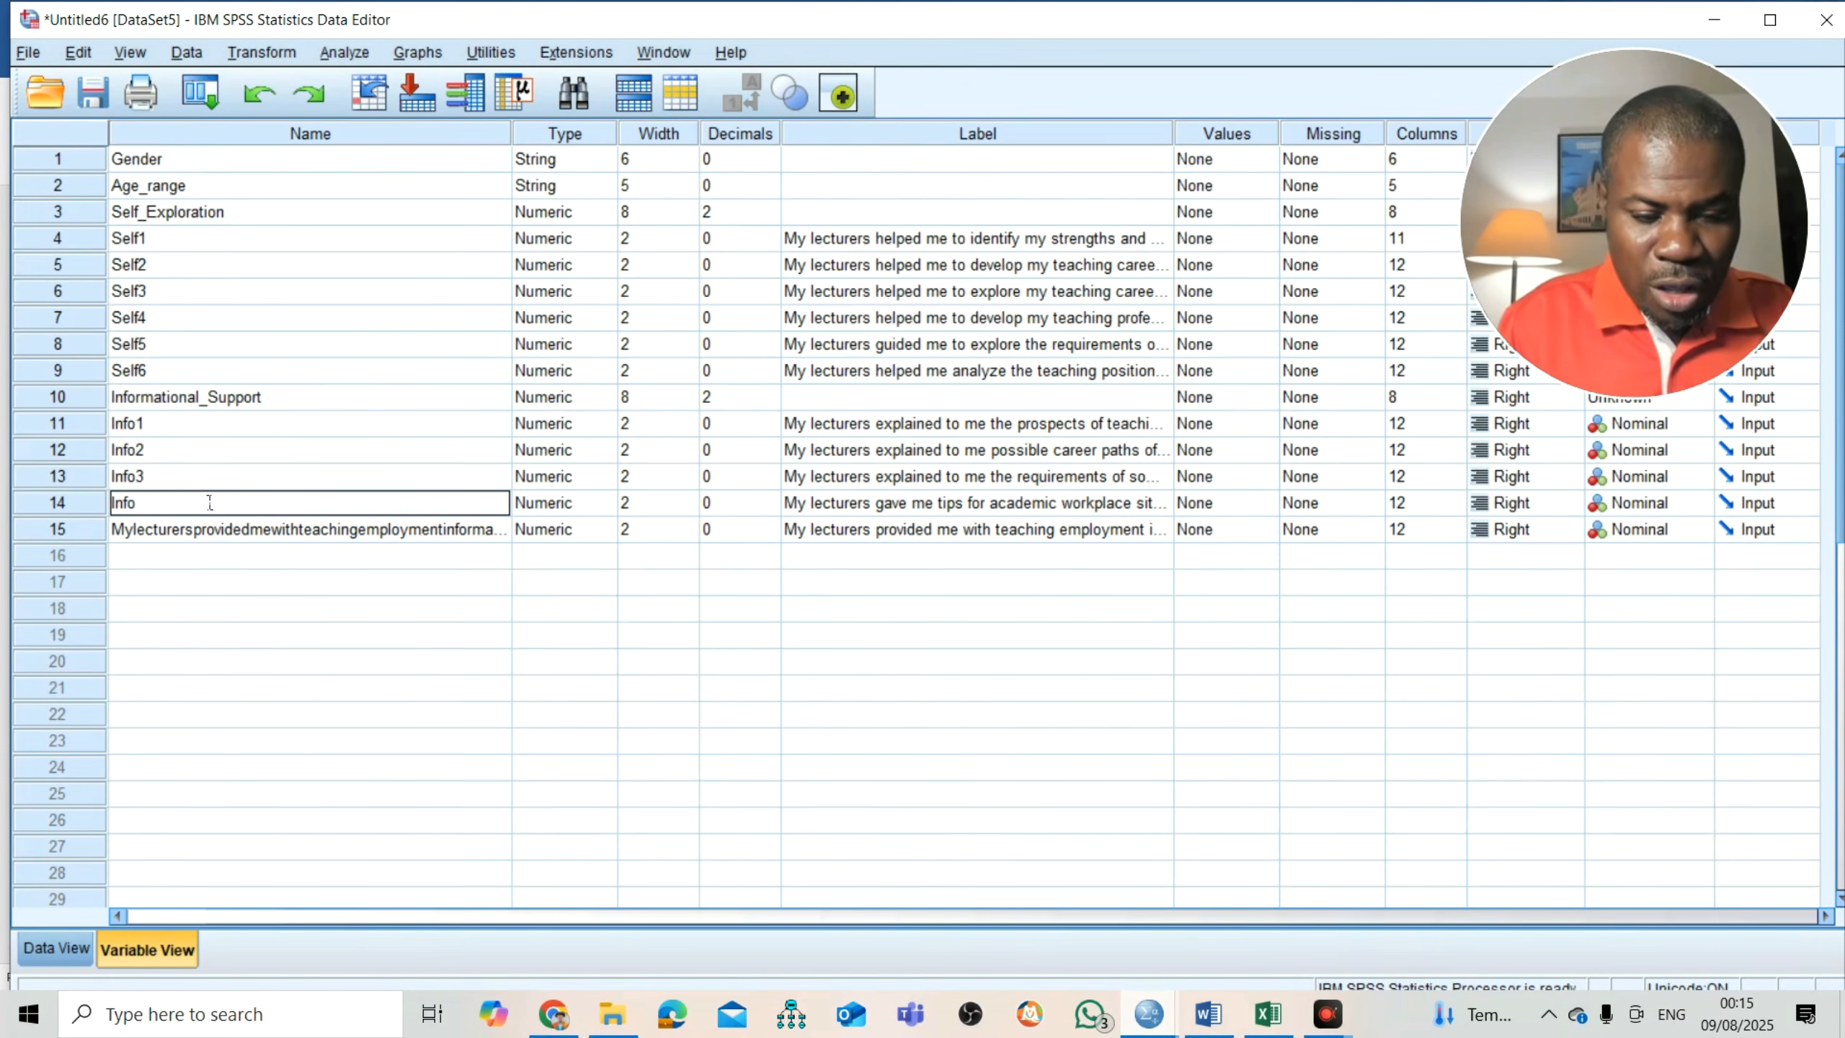
{"action": "left_click", "coordinate": [210, 530]}
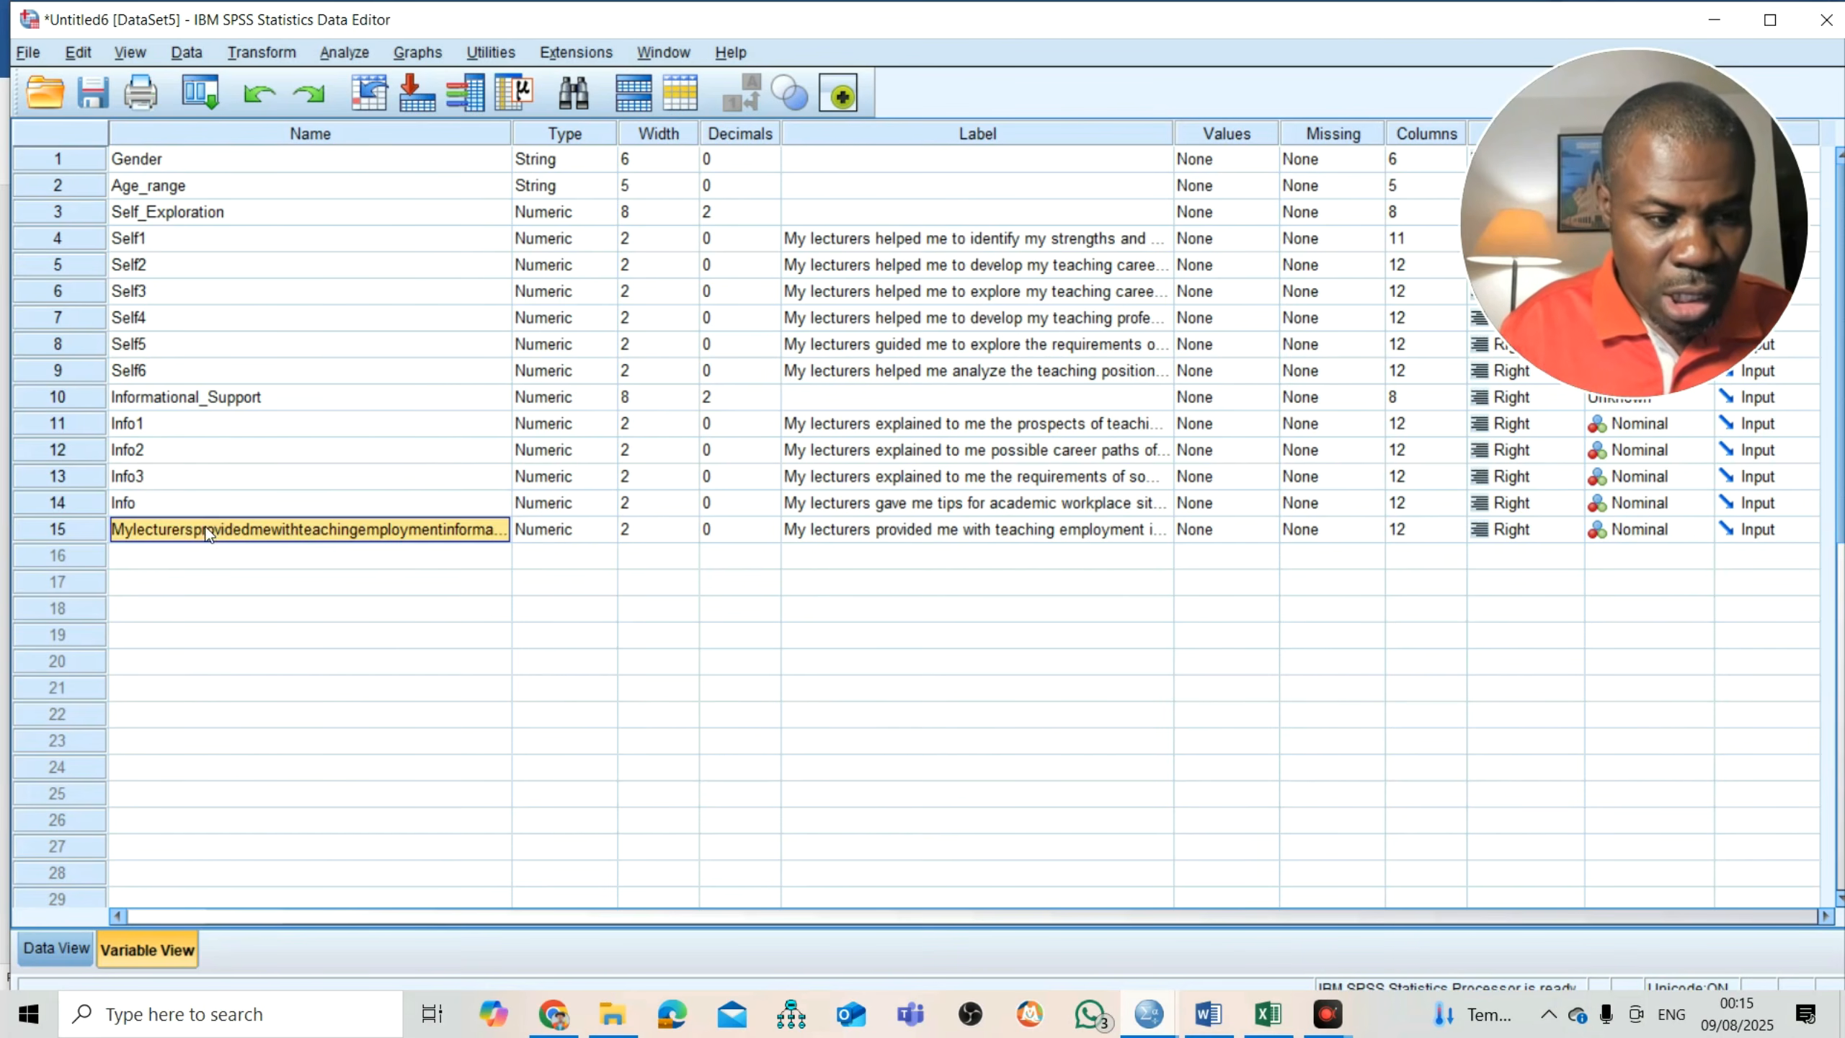
{"action": "left_click", "coordinate": [167, 499]}
{"action": "left_click", "coordinate": [168, 500]}
{"action": "type", "text": "4"}
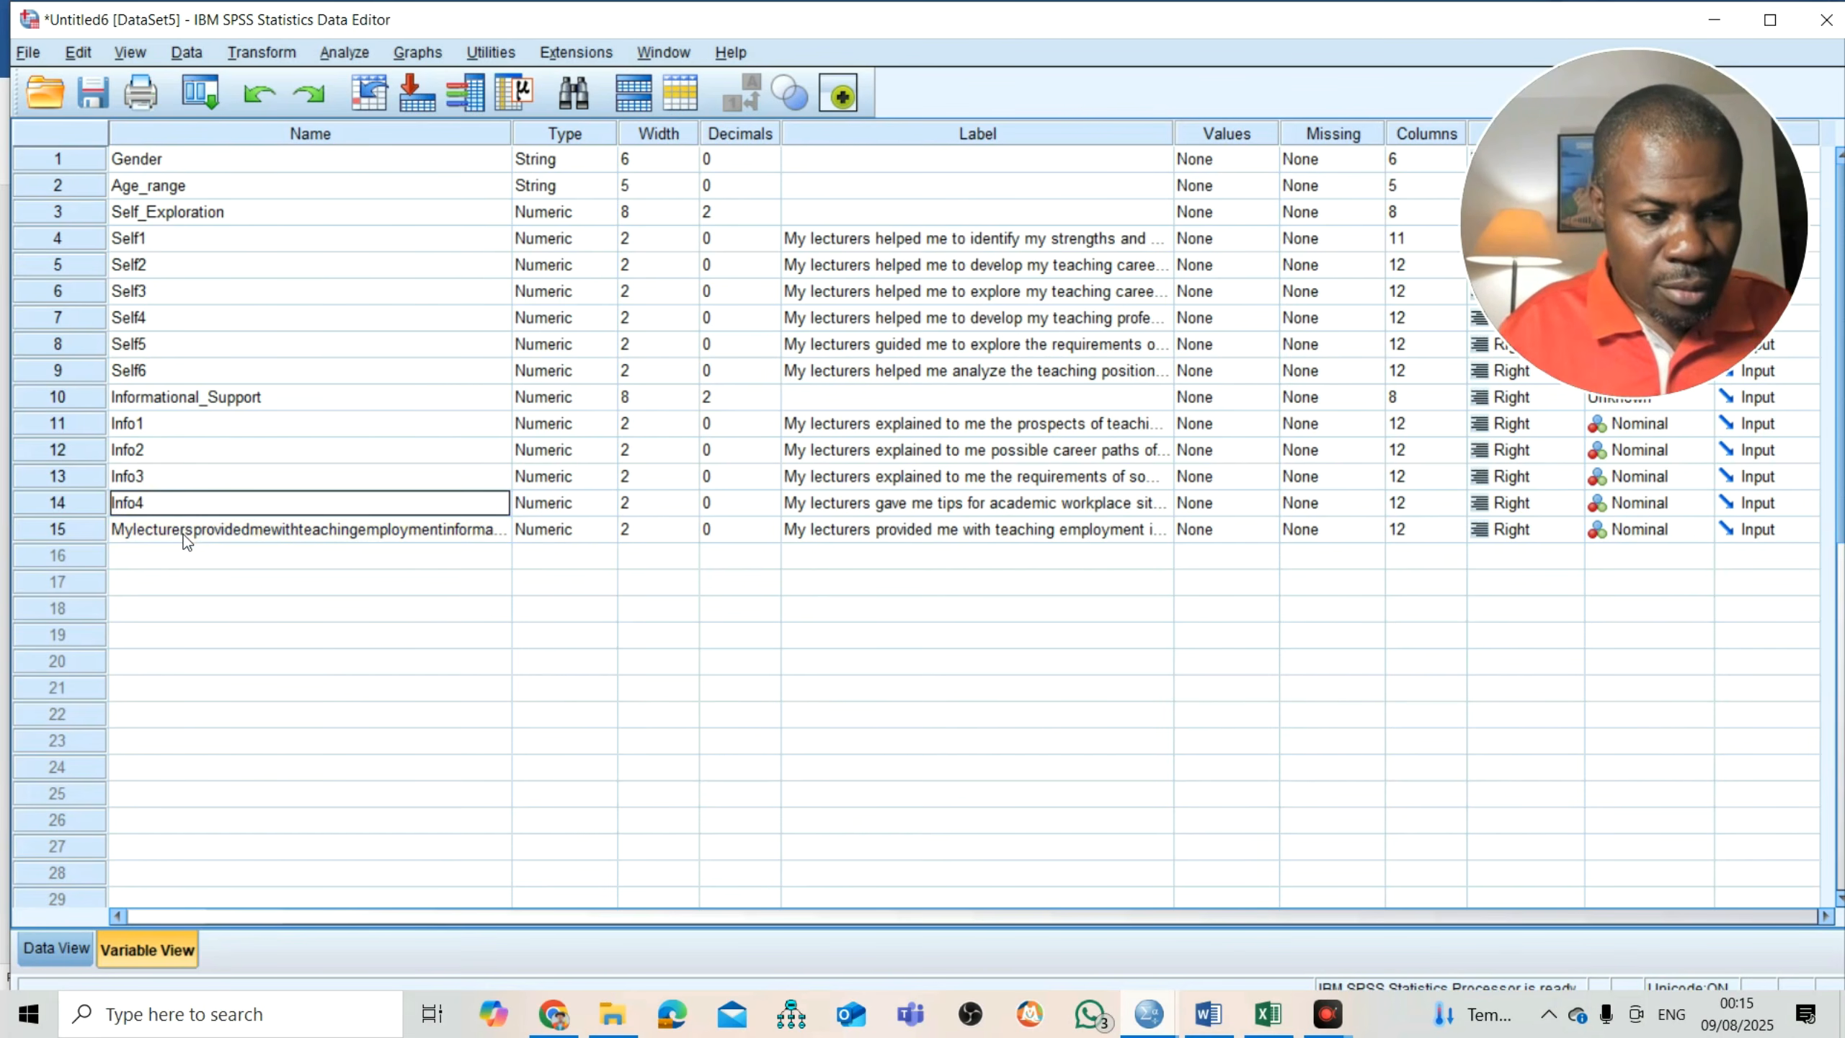
{"action": "left_click", "coordinate": [183, 533]}
{"action": "type", "text": "Info5"}
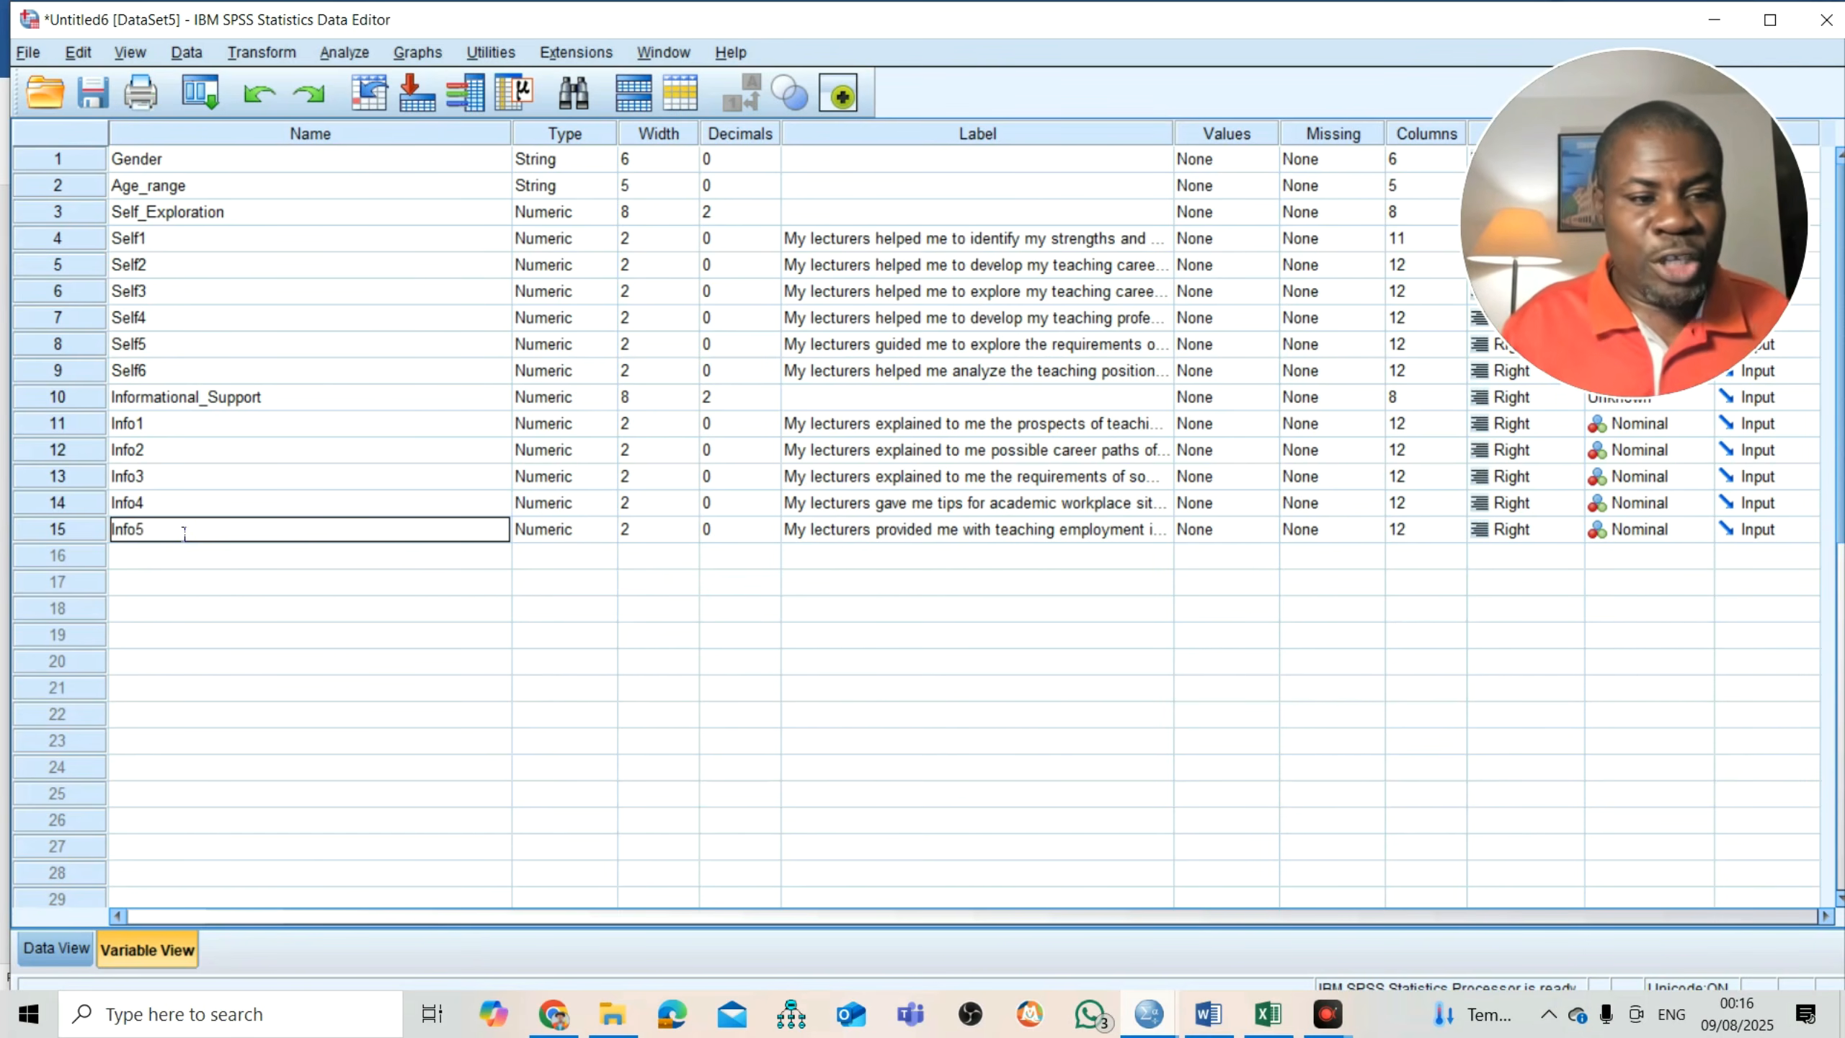
{"action": "left_click", "coordinate": [220, 566]}
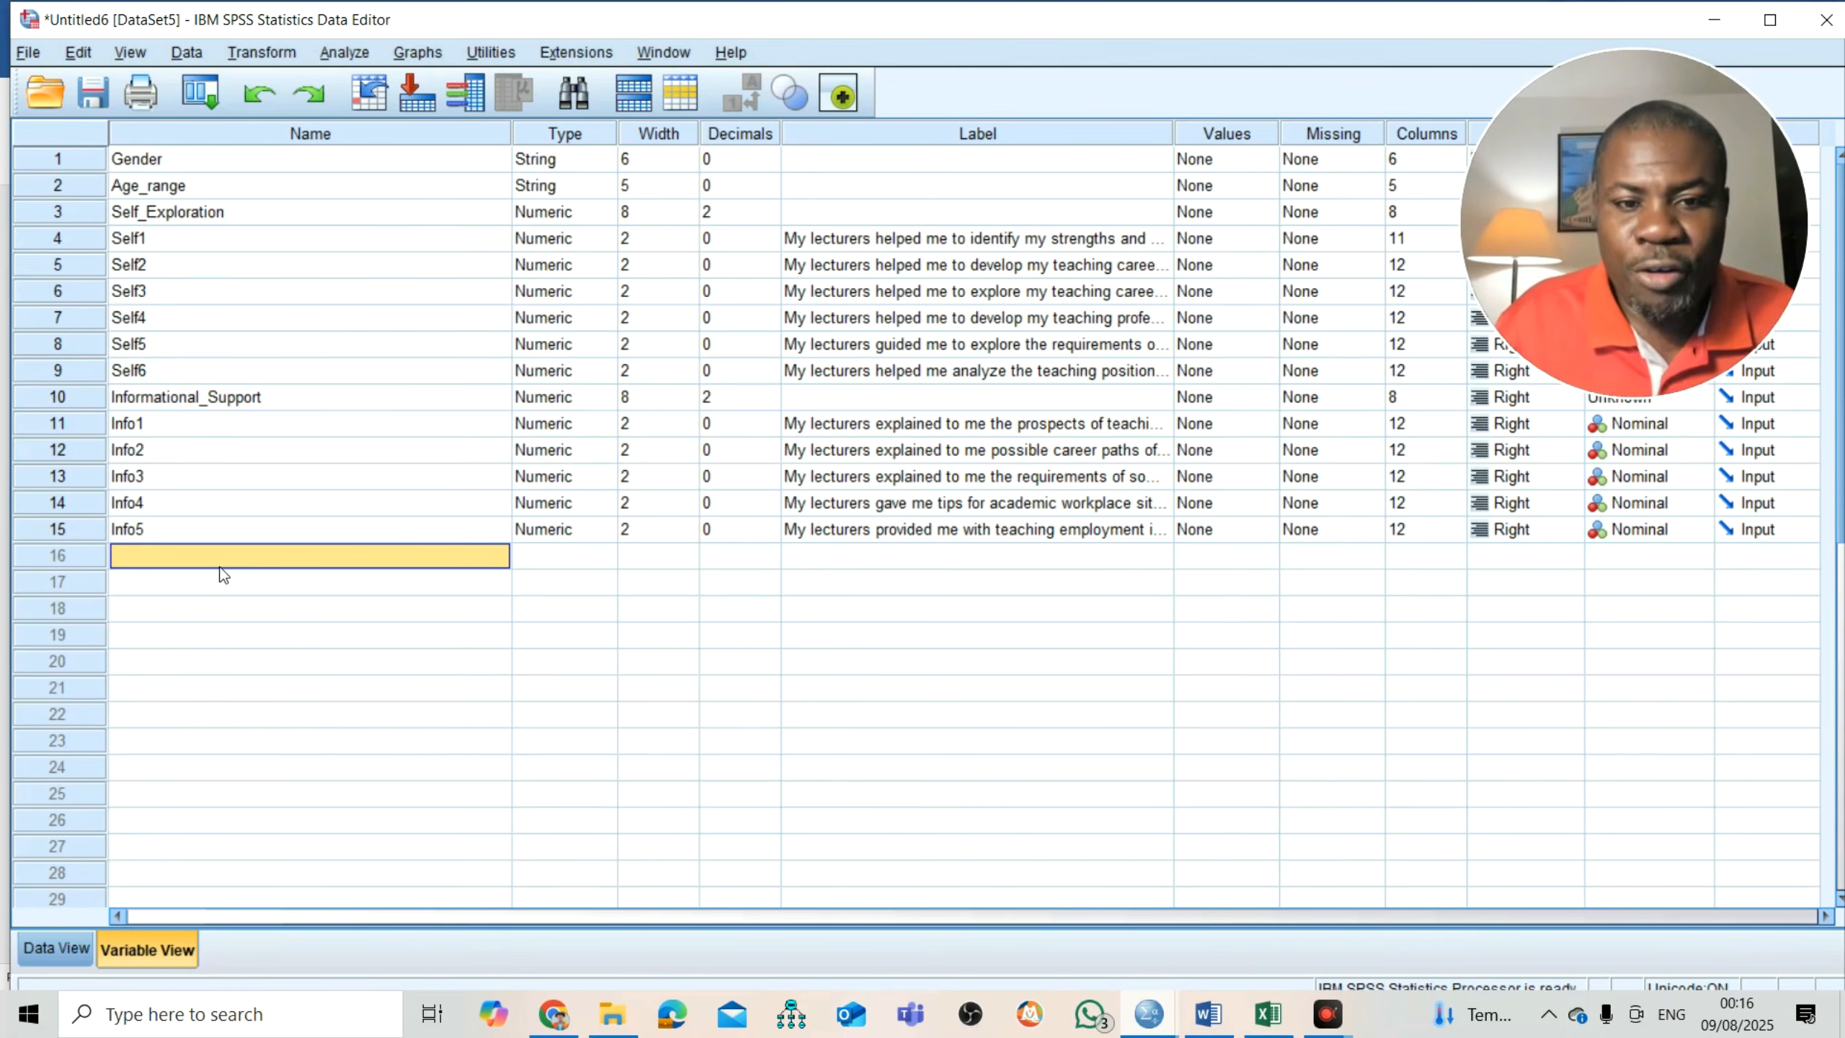
- Clear the question-text labels of the six self-exploration items, Self1 to Self6
{"action": "left_click", "coordinate": [927, 255]}
{"action": "left_click", "coordinate": [931, 242]}
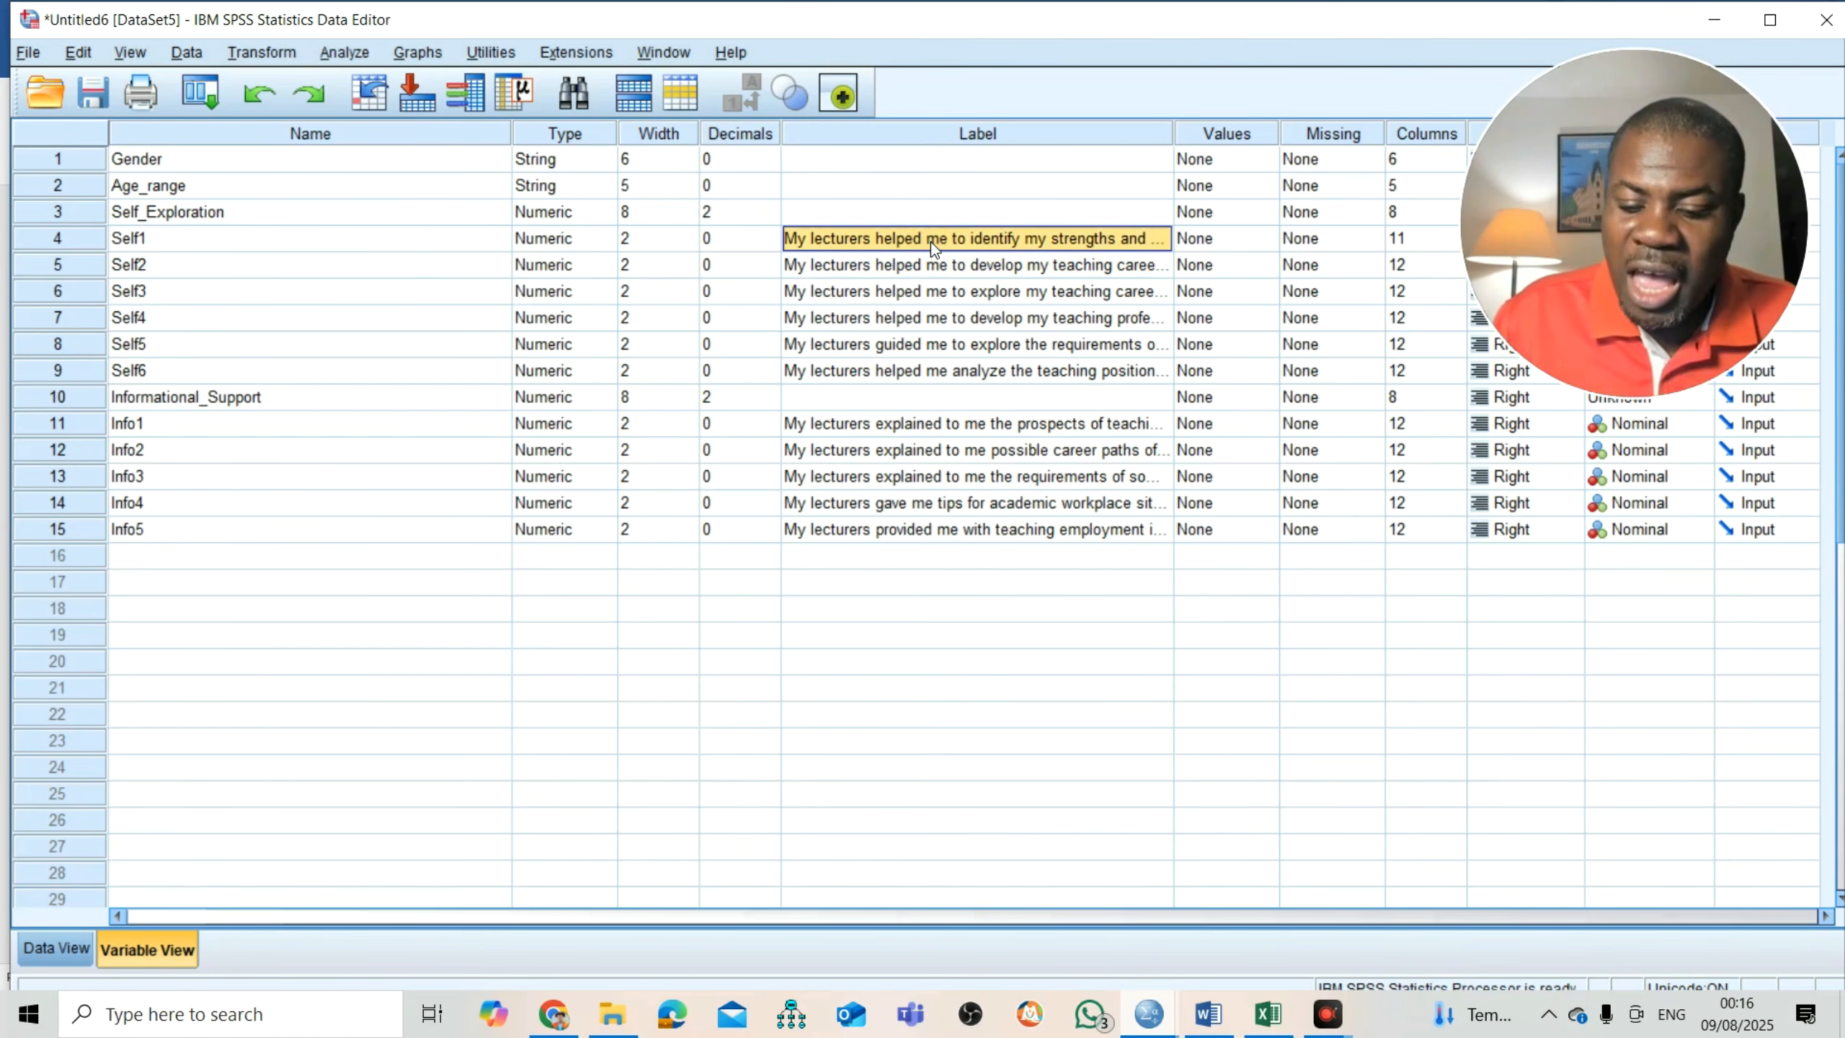
{"action": "key", "text": "BackSpace"}
{"action": "key", "text": "Return"}
{"action": "key", "text": "BackSpace"}
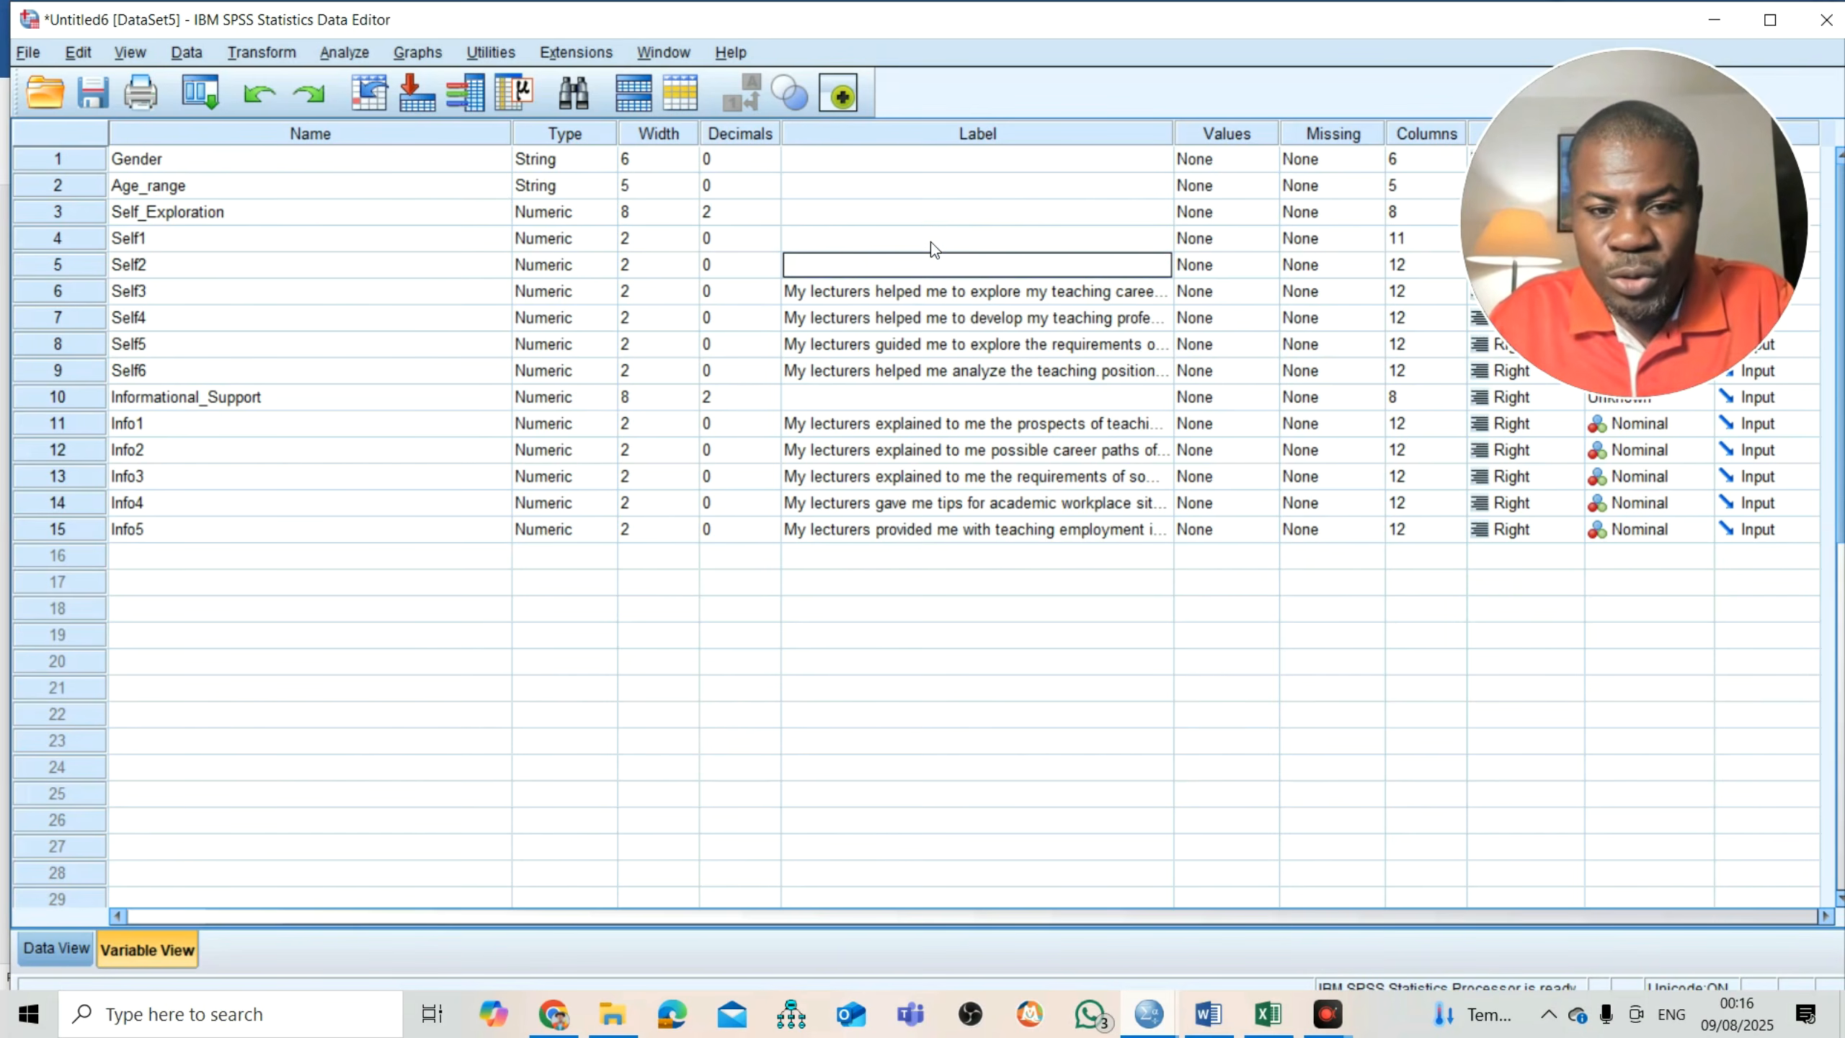
{"action": "key", "text": "Return"}
{"action": "key", "text": "BackSpace"}
{"action": "key", "text": "Return"}
{"action": "key", "text": "BackSpace"}
{"action": "key", "text": "Return"}
{"action": "key", "text": "BackSpace"}
{"action": "key", "text": "Return"}
{"action": "key", "text": "BackSpace"}
{"action": "key", "text": "Return"}
{"action": "key", "text": "BackSpace"}
{"action": "key", "text": "Return"}
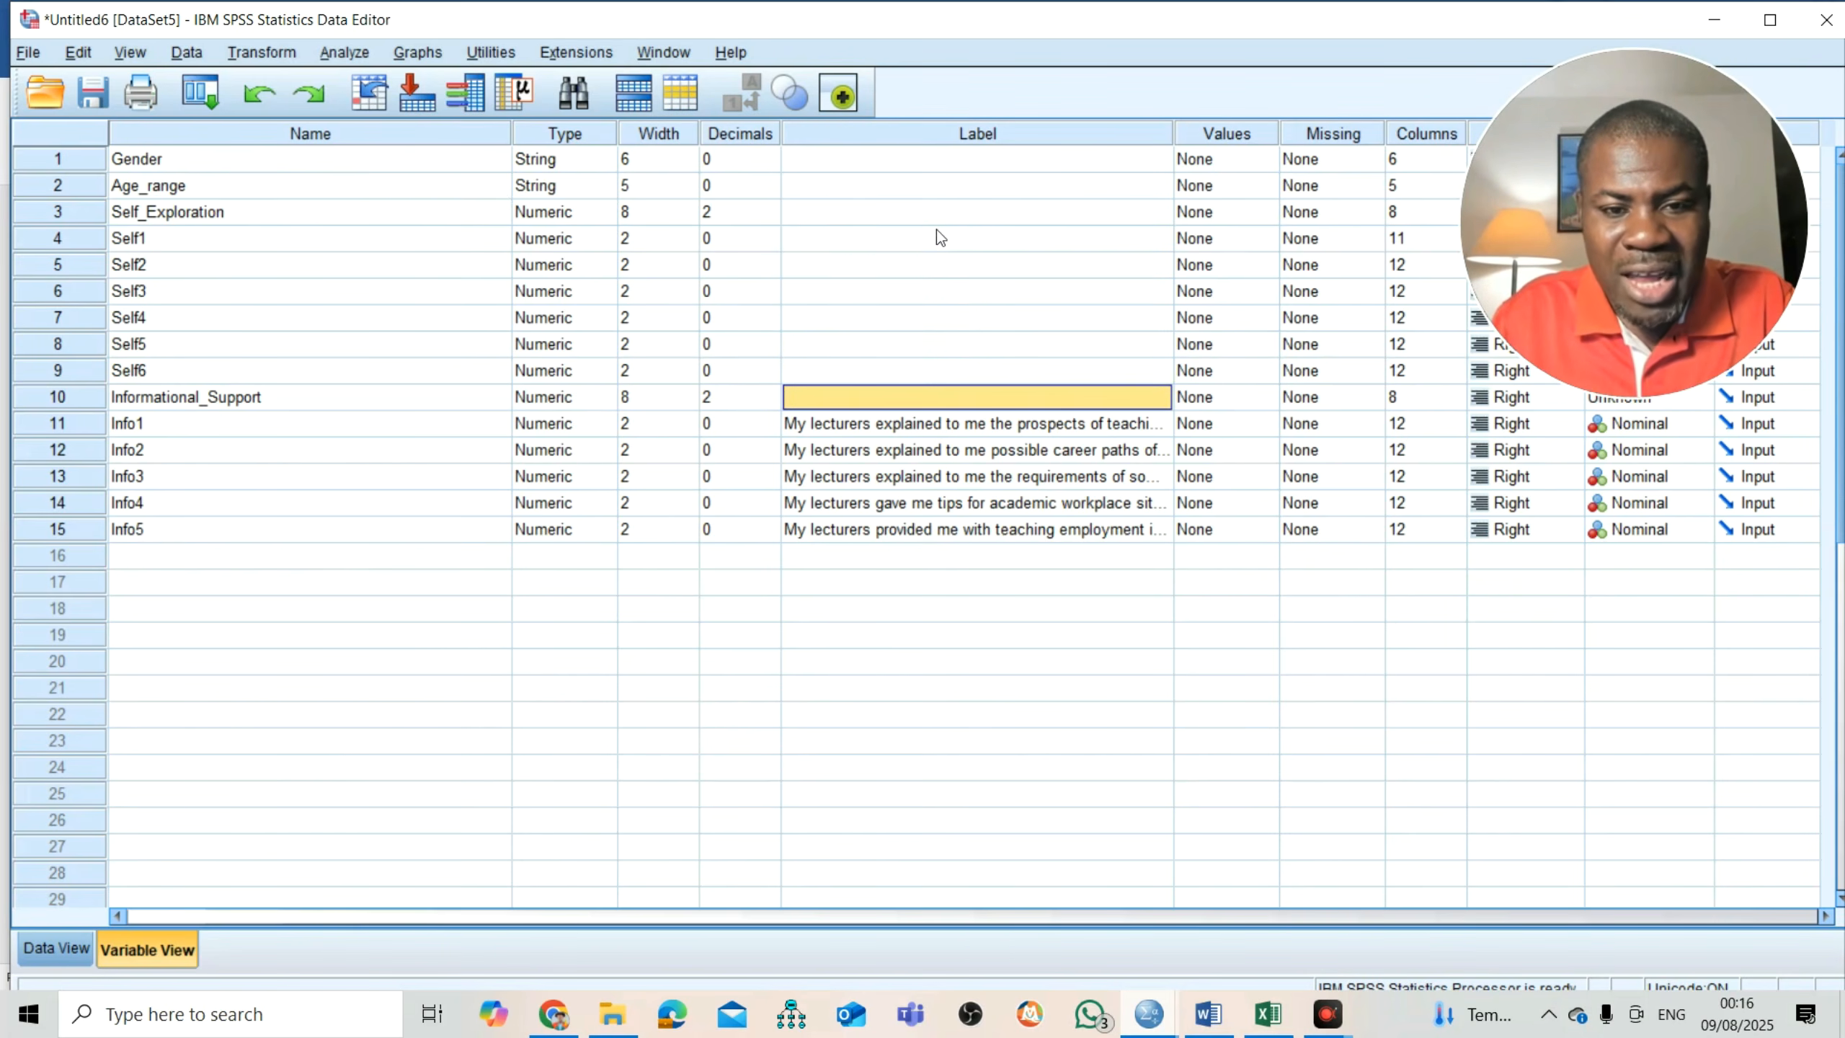
- Clear the question-text labels of the five informational support items, Info1 to Info5
{"action": "key", "text": "Return"}
{"action": "key", "text": "BackSpace"}
{"action": "key", "text": "Return"}
{"action": "key", "text": "BackSpace"}
{"action": "key", "text": "Return"}
{"action": "key", "text": "BackSpace"}
{"action": "key", "text": "Return"}
{"action": "key", "text": "BackSpace"}
{"action": "key", "text": "Return"}
{"action": "key", "text": "BackSpace"}
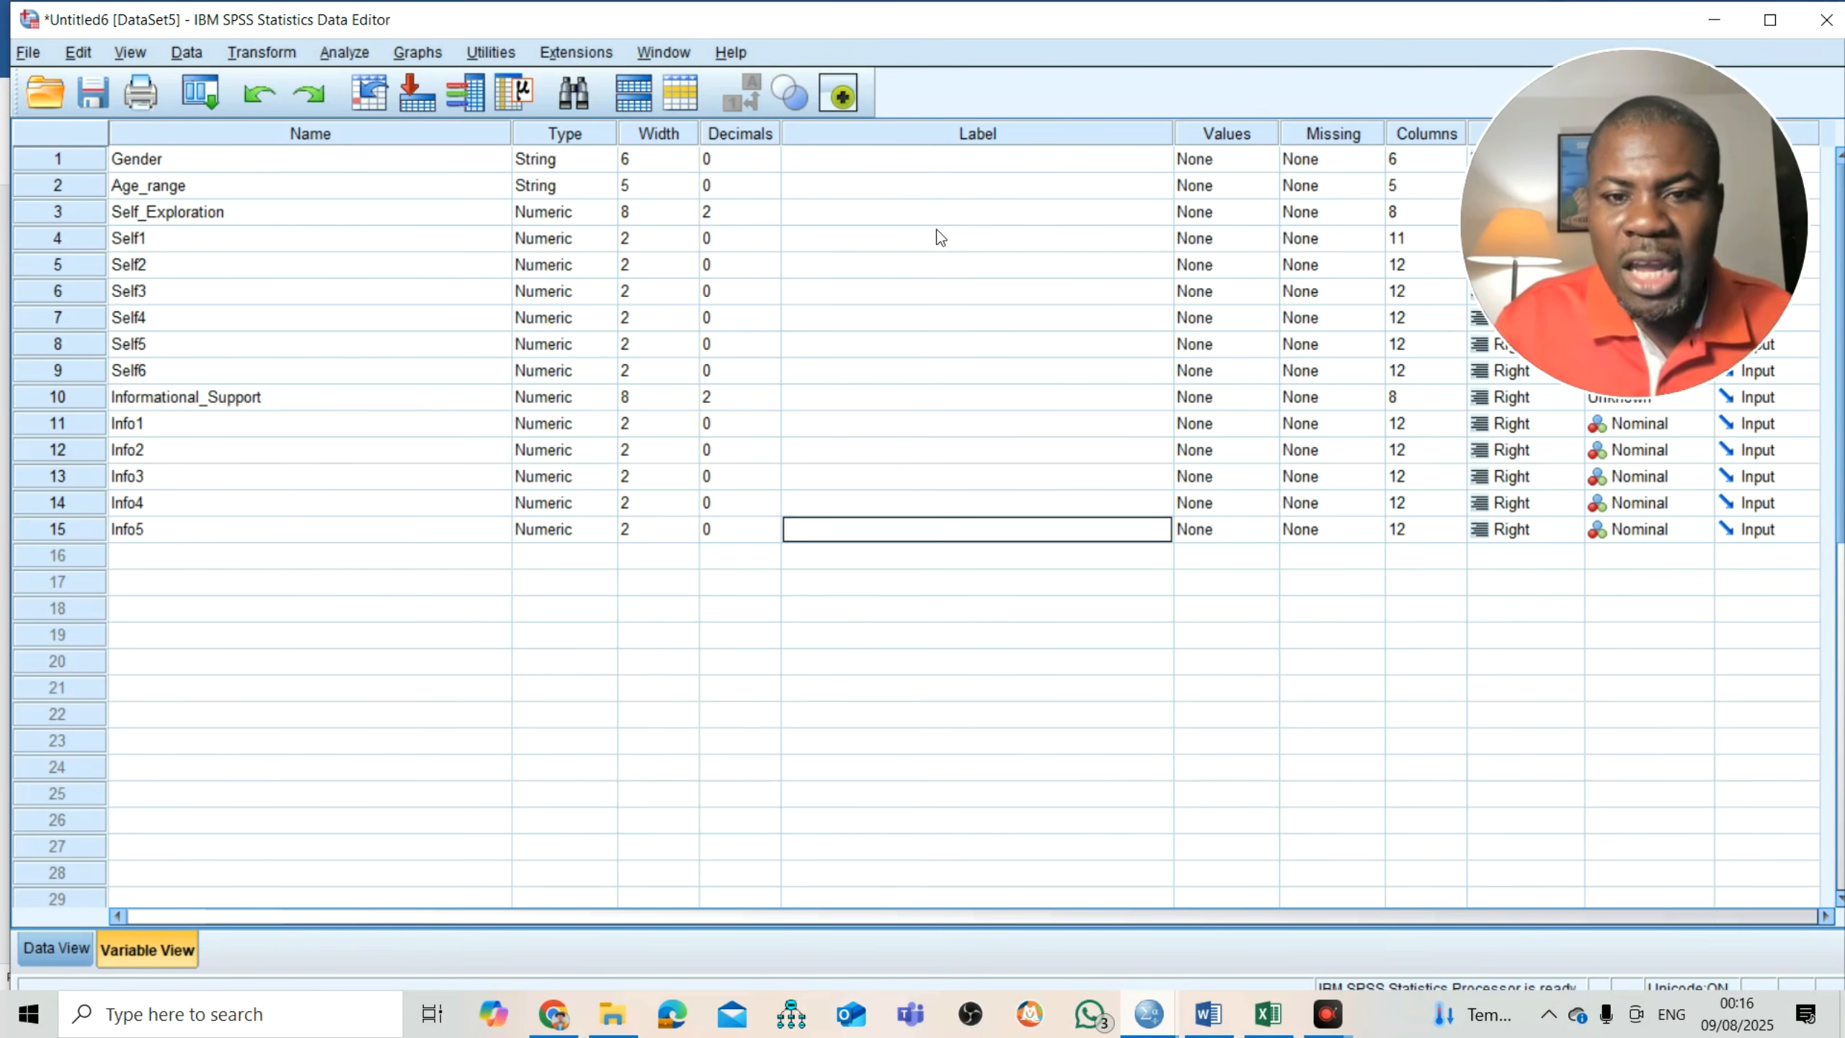
- Open the value labels of the Gender variable, check the gender codes in the Excel responses, and return to SPSS
{"action": "left_click", "coordinate": [1262, 168]}
{"action": "left_click", "coordinate": [1264, 160]}
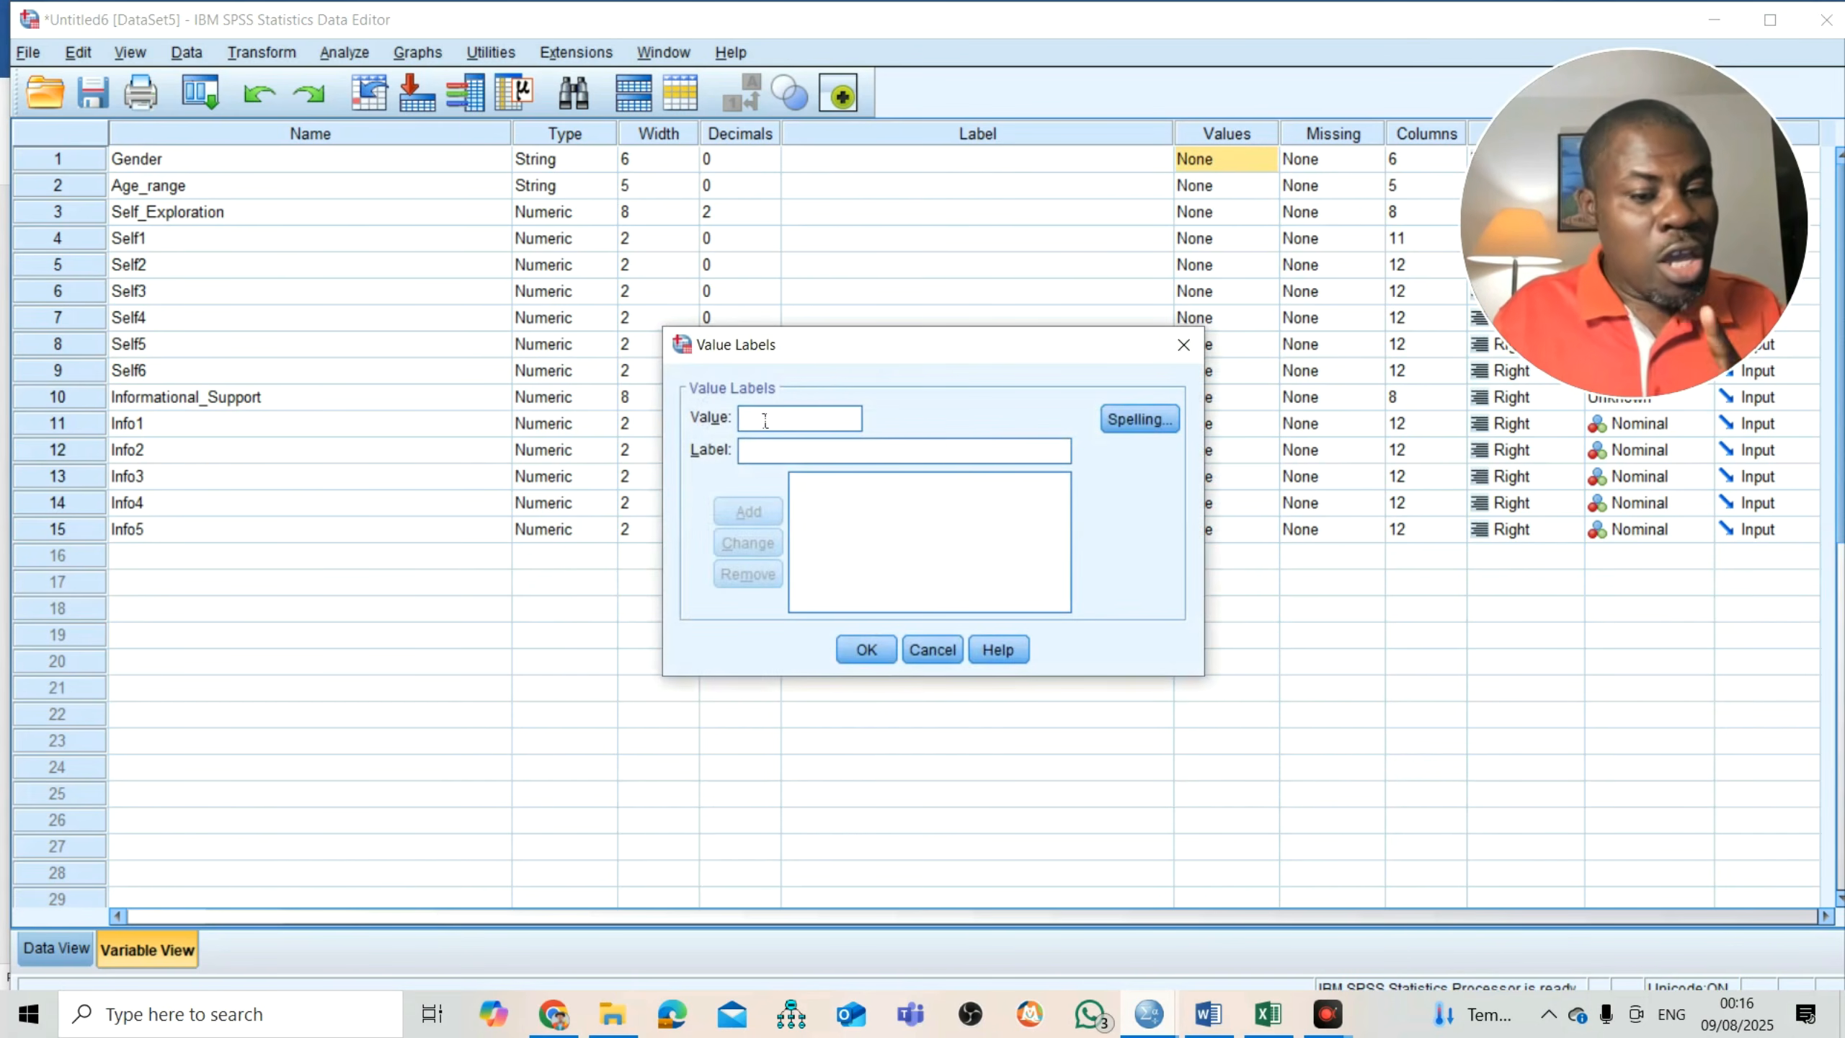
{"action": "left_click", "coordinate": [1267, 1015]}
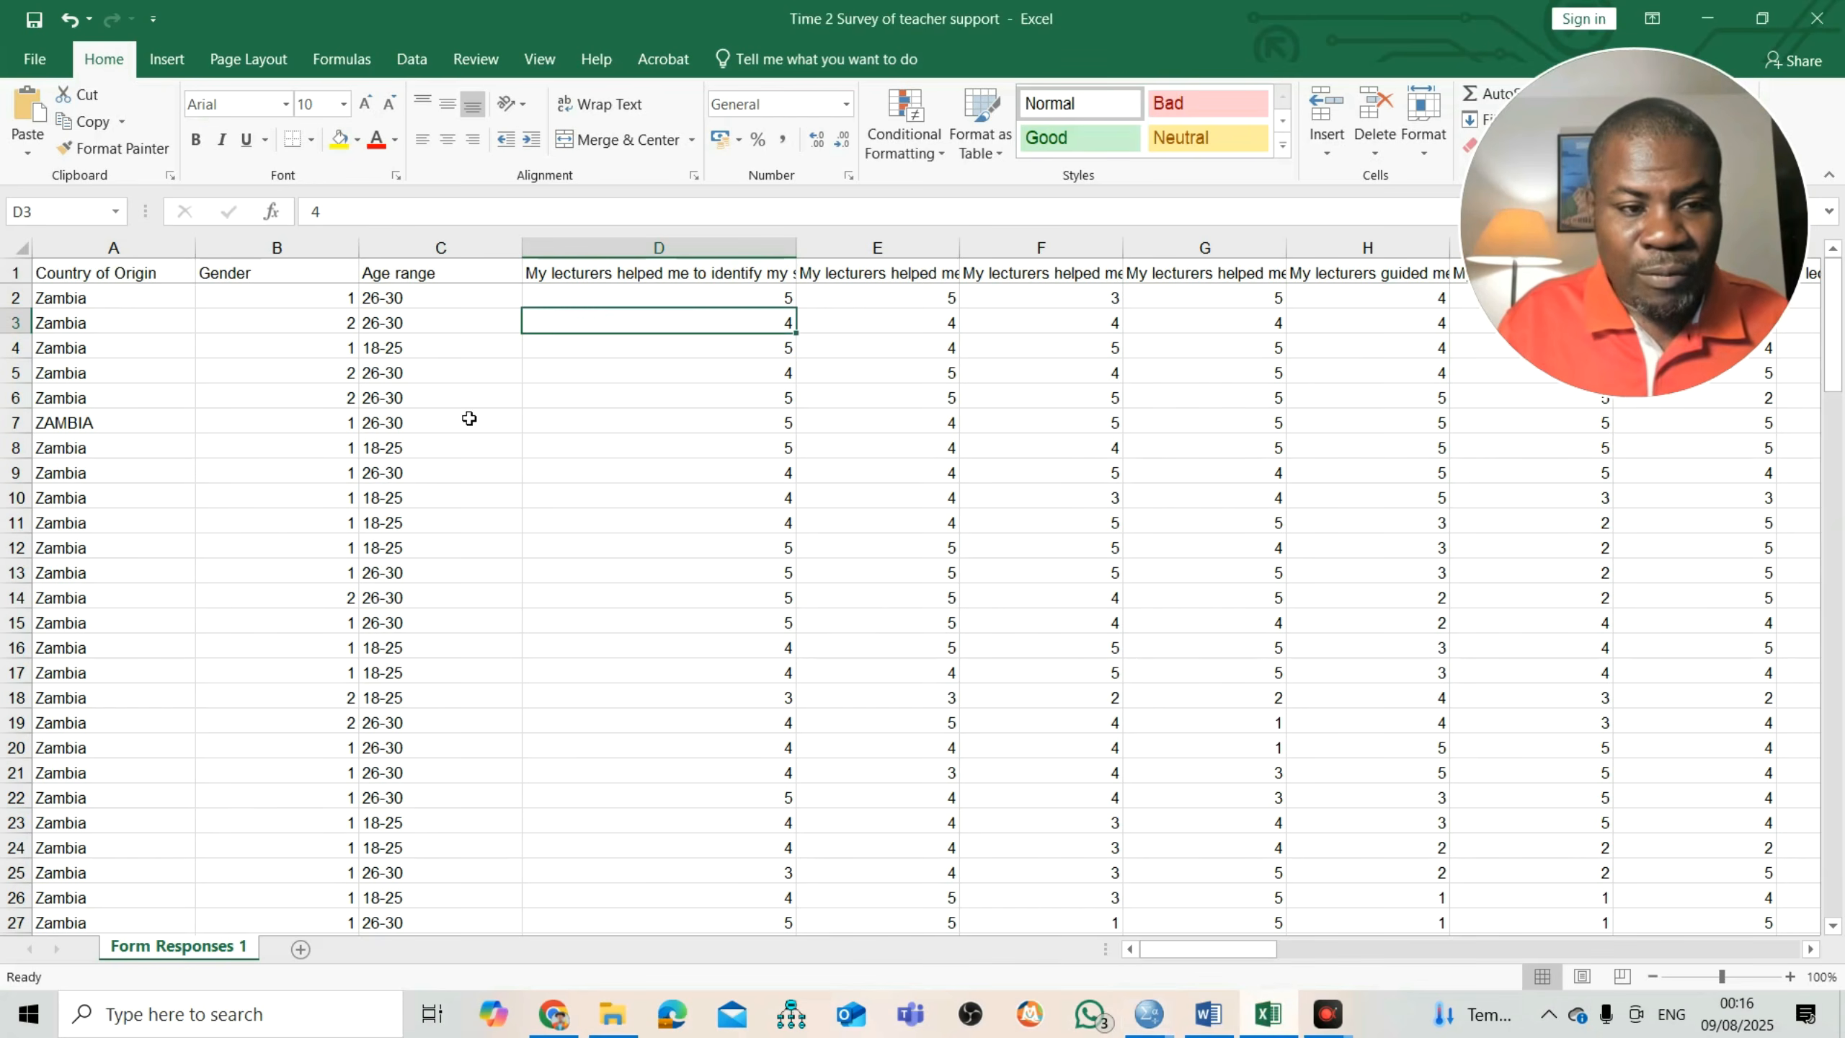
{"action": "left_click", "coordinate": [260, 248]}
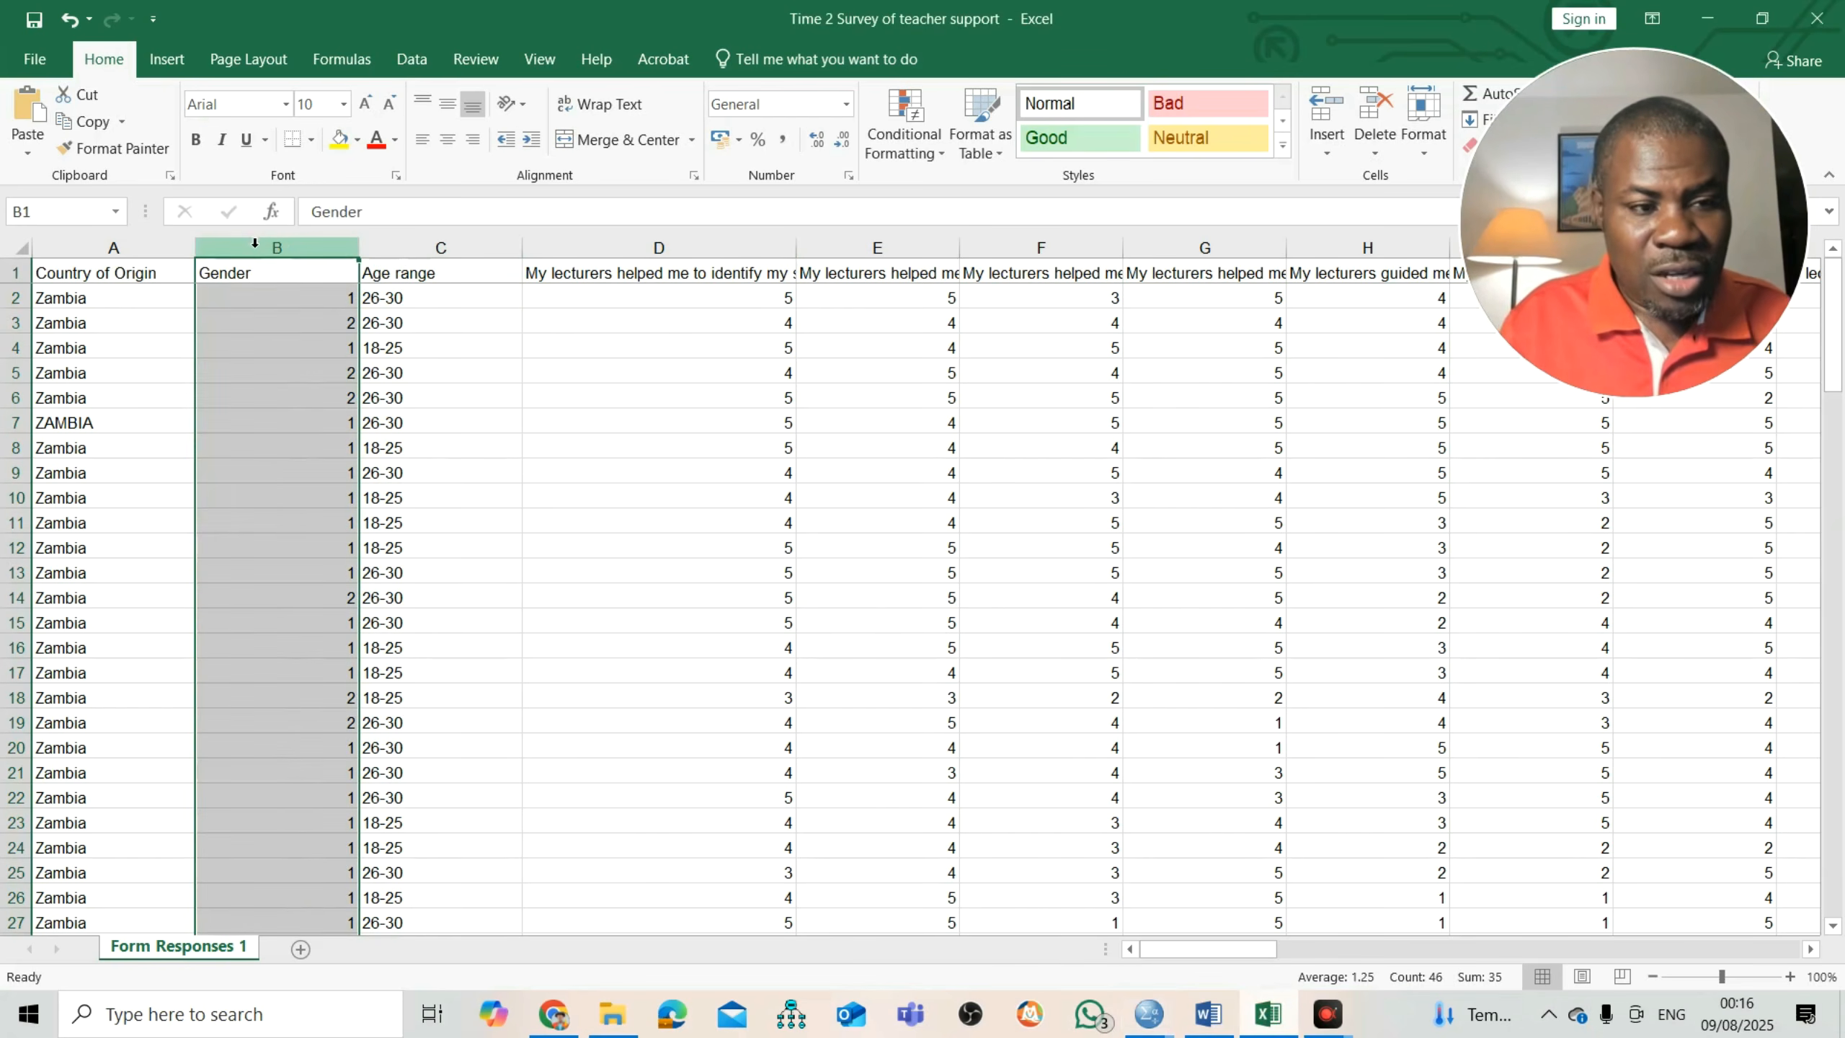
{"action": "left_click", "coordinate": [341, 298]}
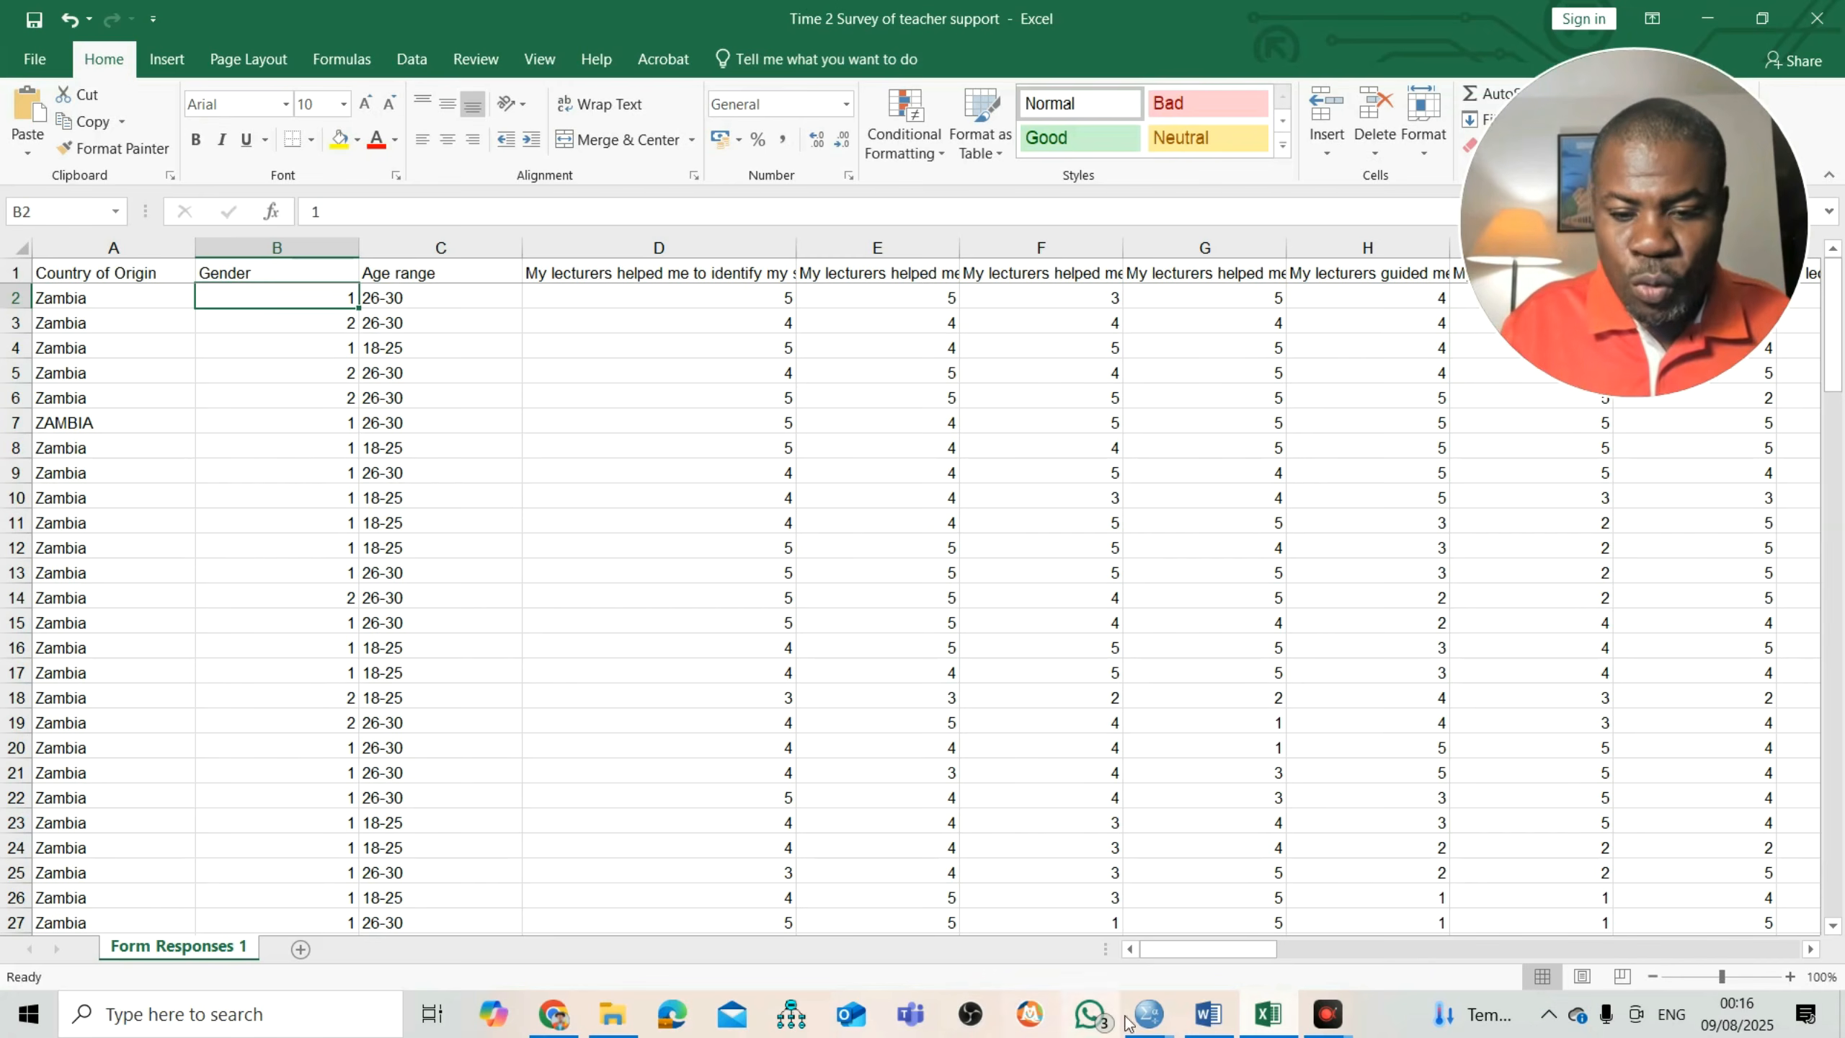
{"action": "left_click", "coordinate": [1154, 1022]}
{"action": "left_click", "coordinate": [1408, 920]}
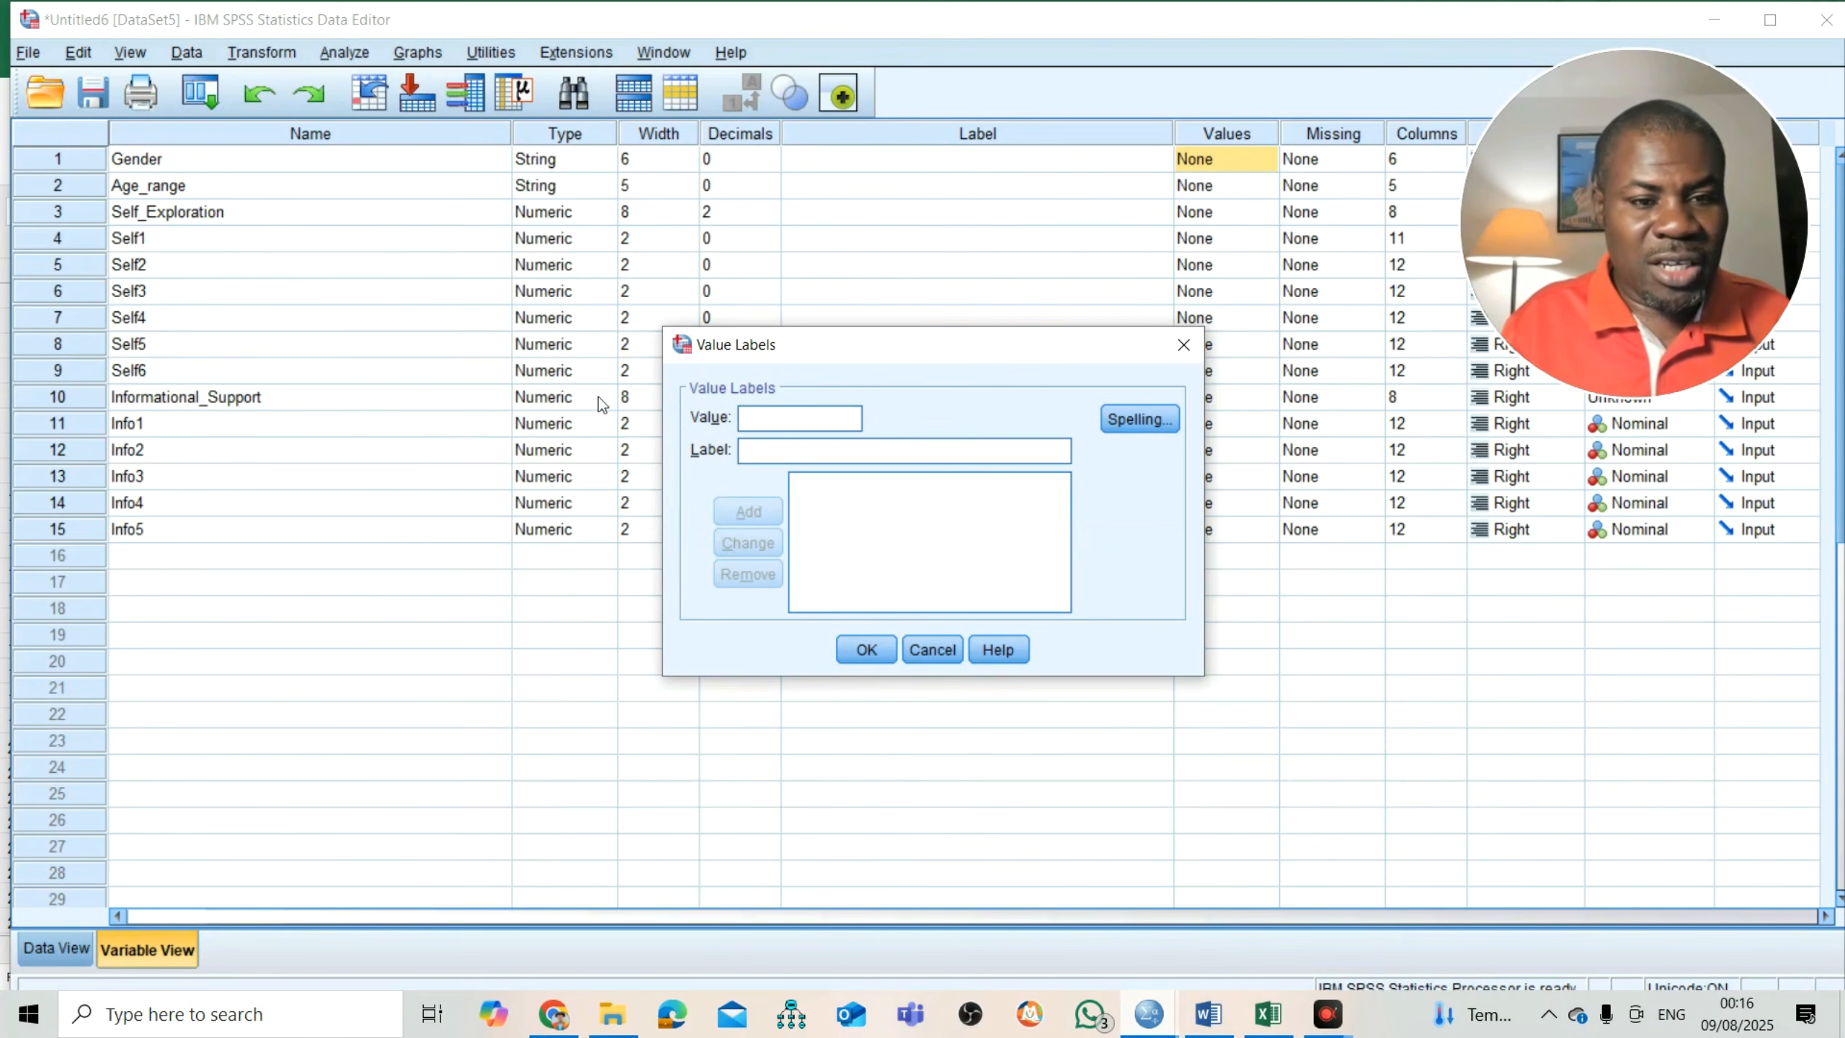
- Add the Gender value labels 1 = Female and 2 = Male
{"action": "left_click", "coordinate": [797, 446]}
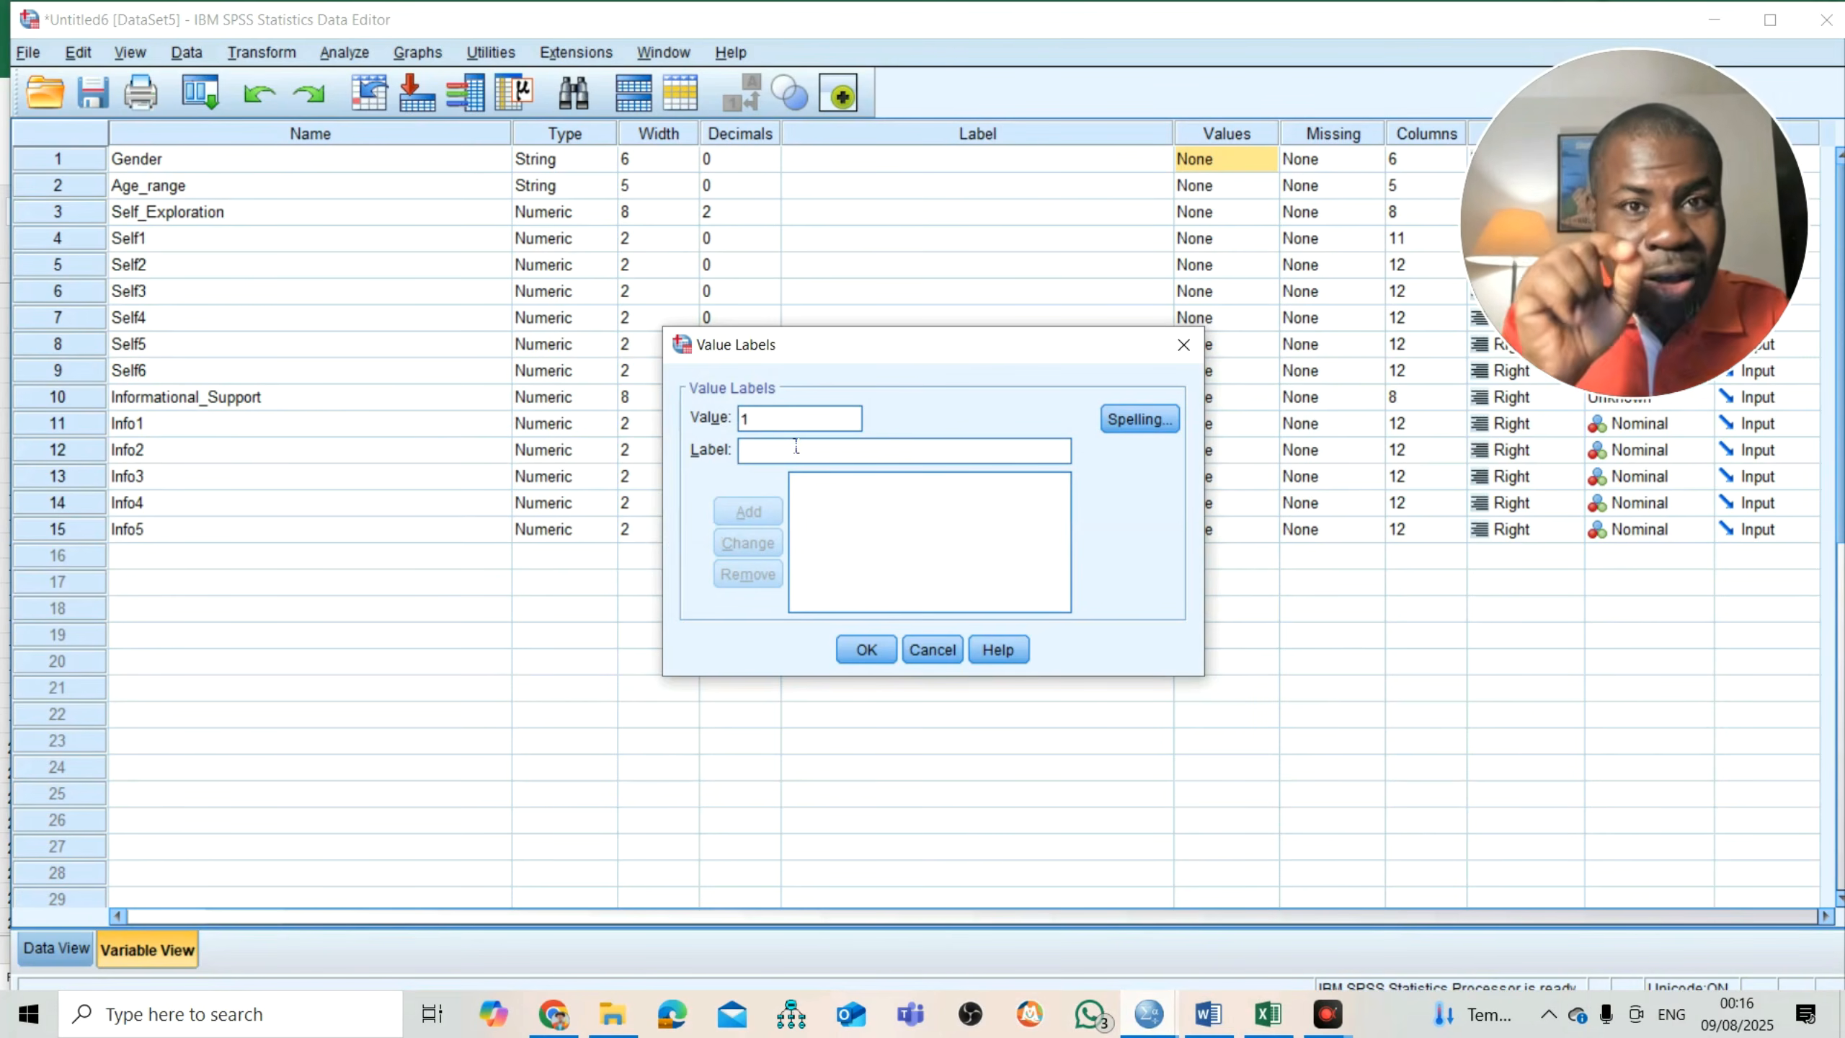
{"action": "type", "text": "Female"}
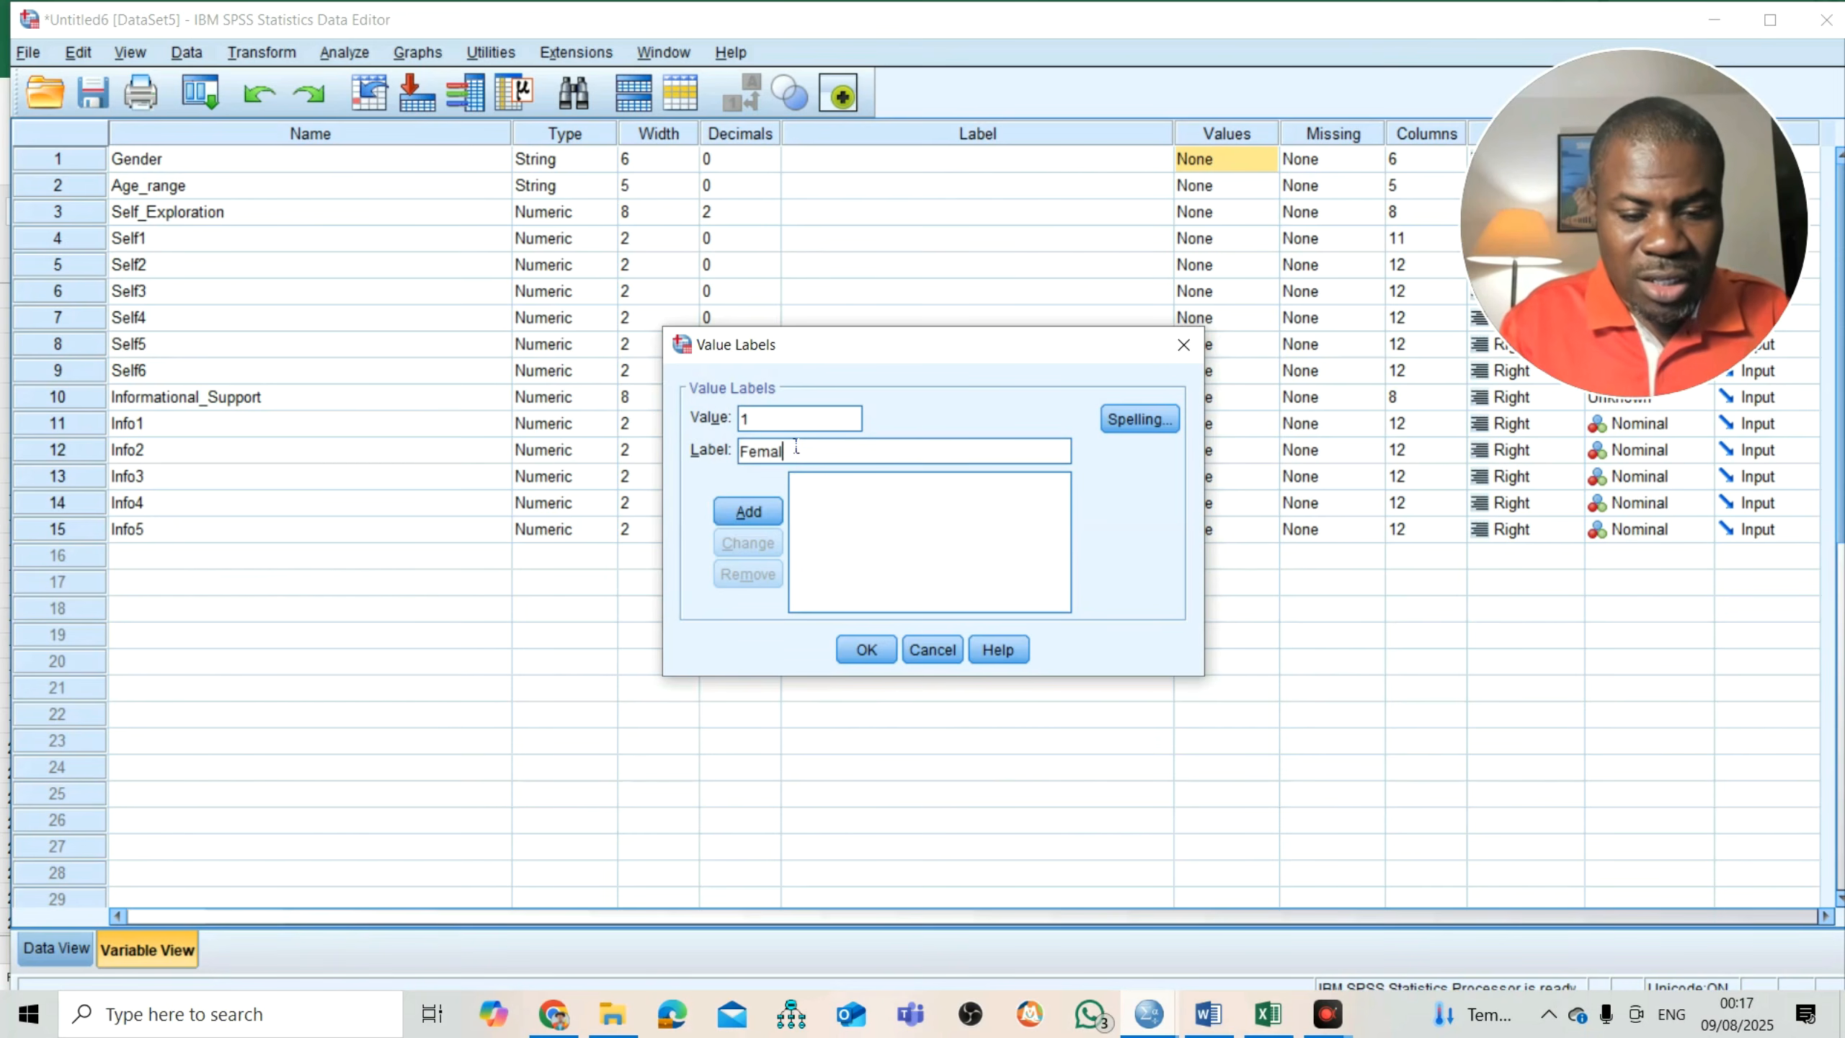
{"action": "left_click", "coordinate": [758, 509]}
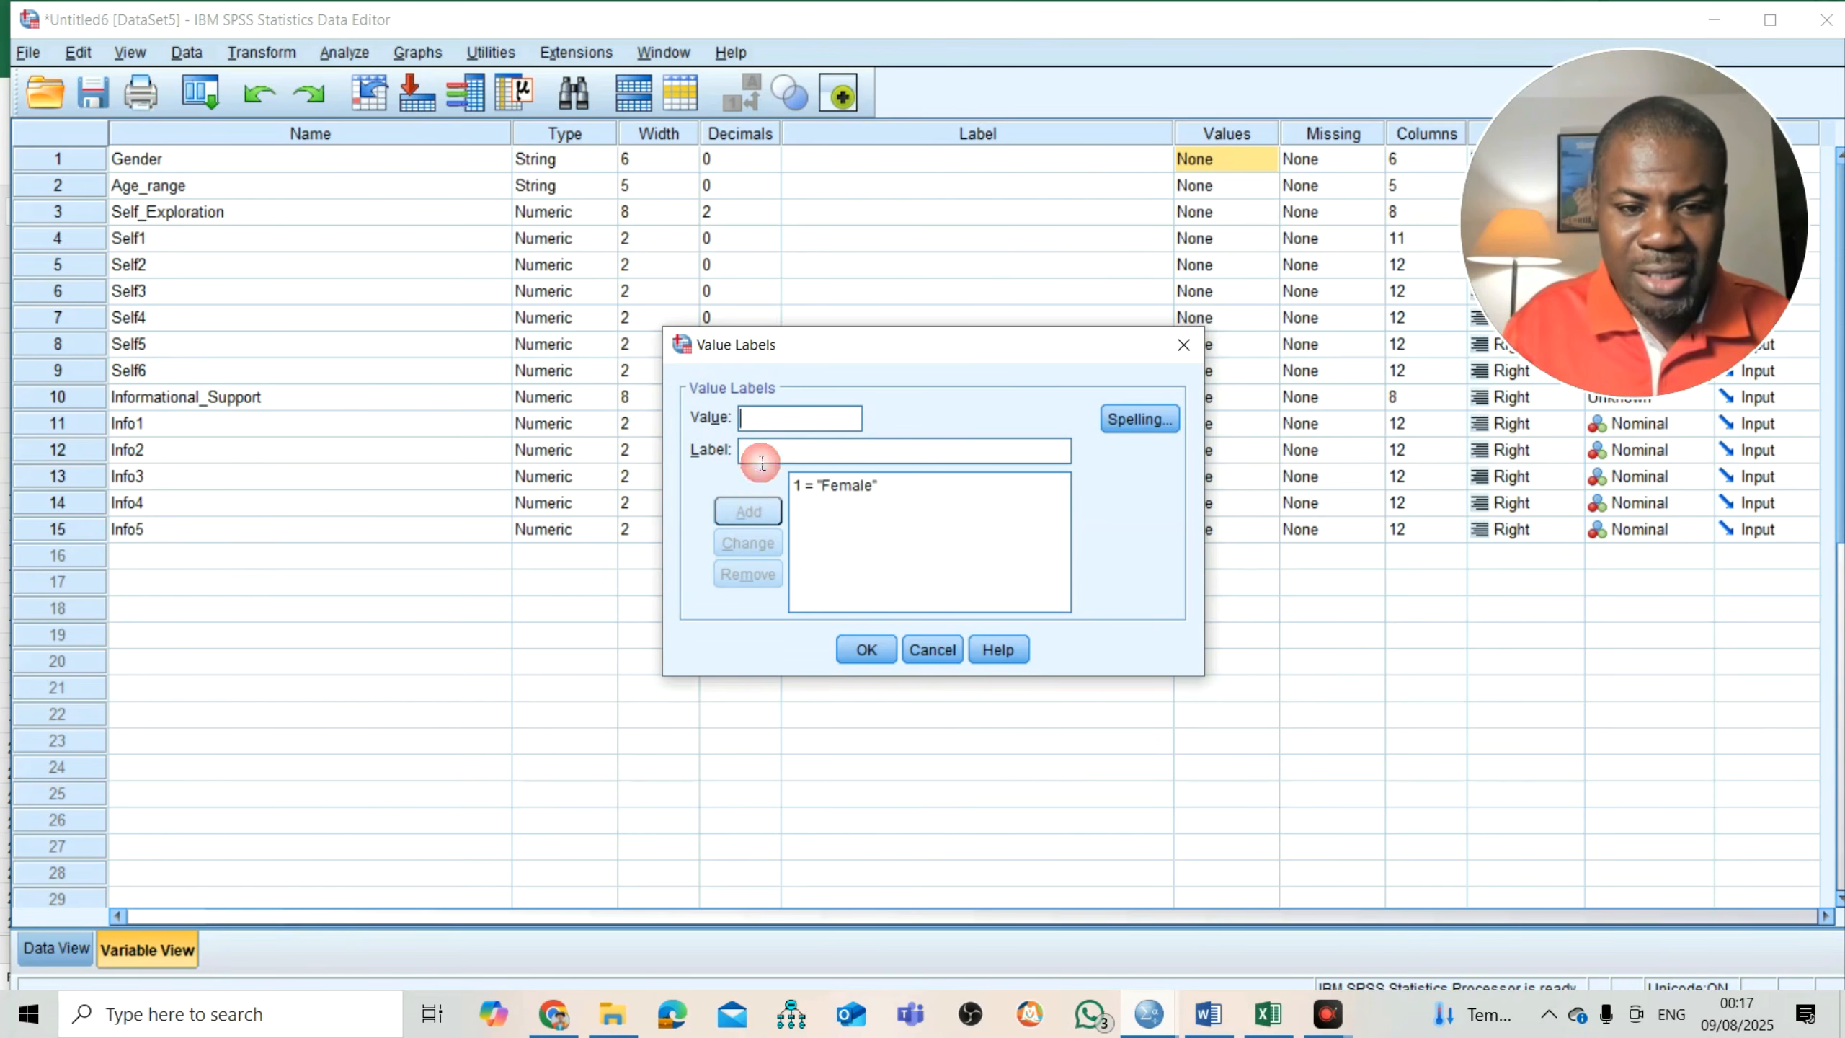
{"action": "left_click", "coordinate": [762, 451]}
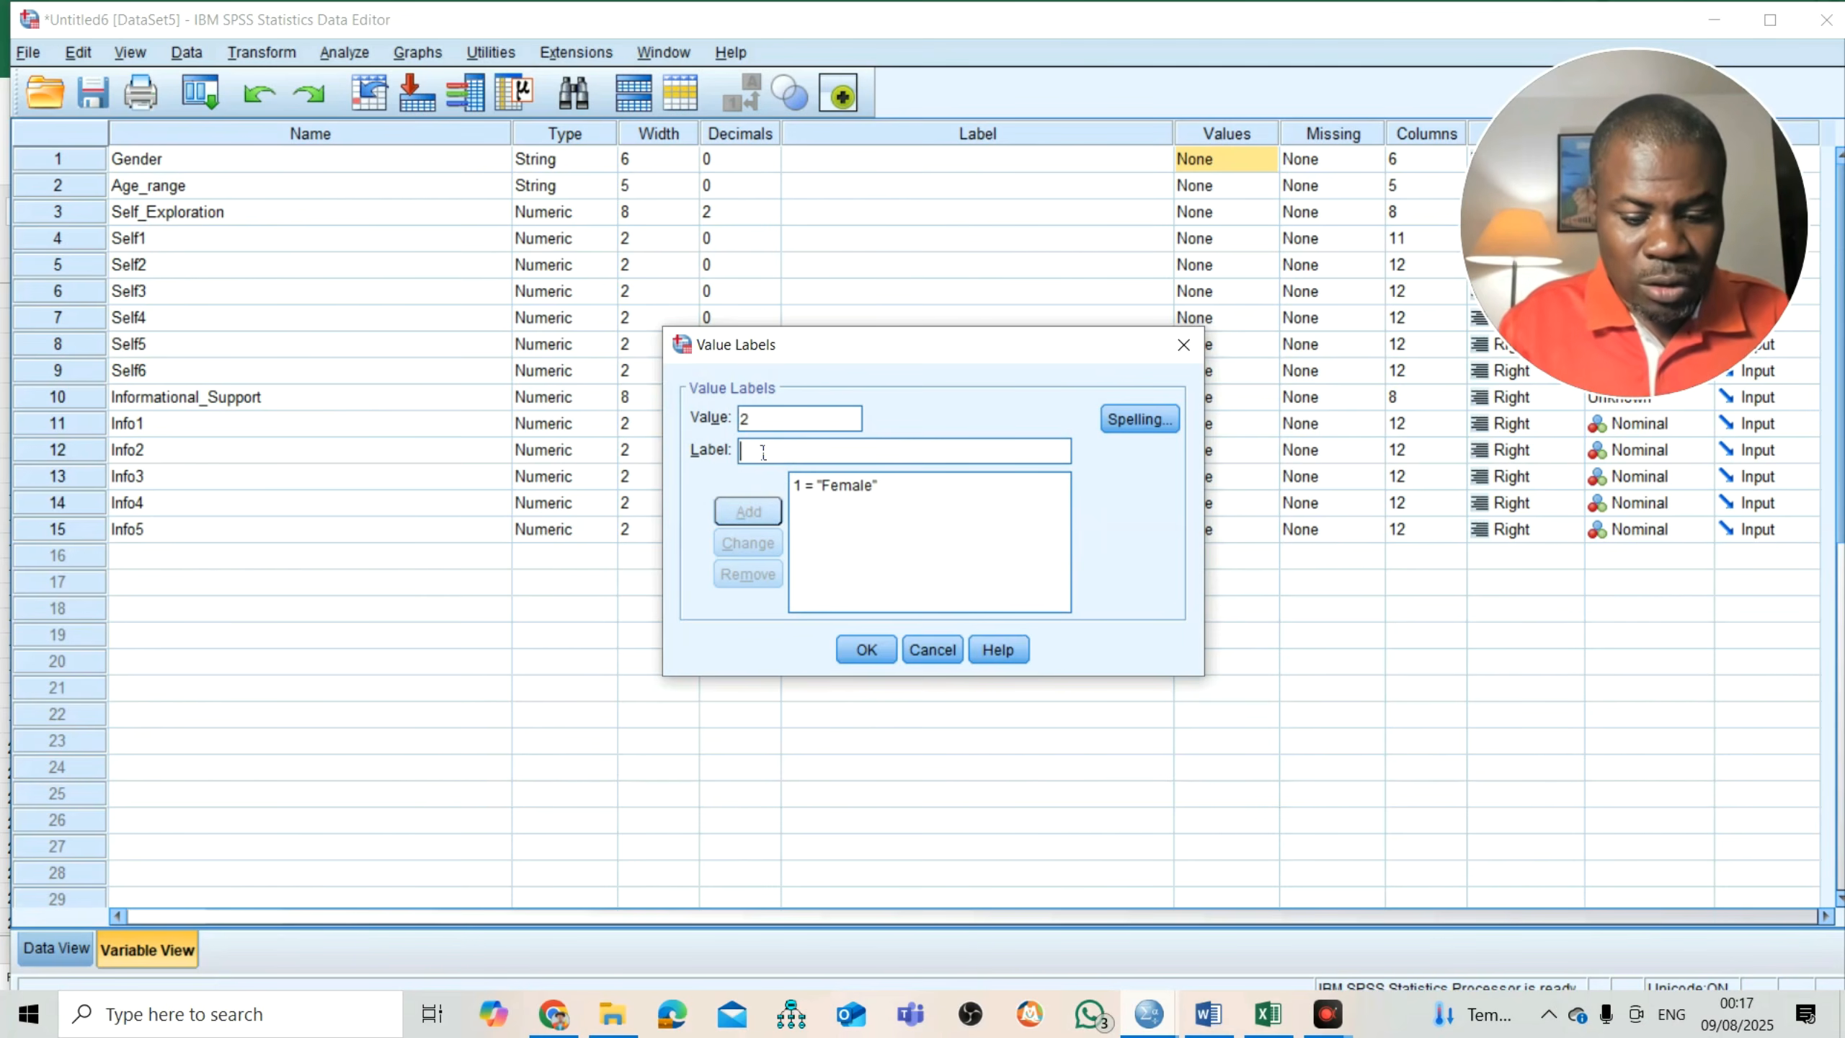
{"action": "type", "text": "Male"}
{"action": "left_click", "coordinate": [761, 502]}
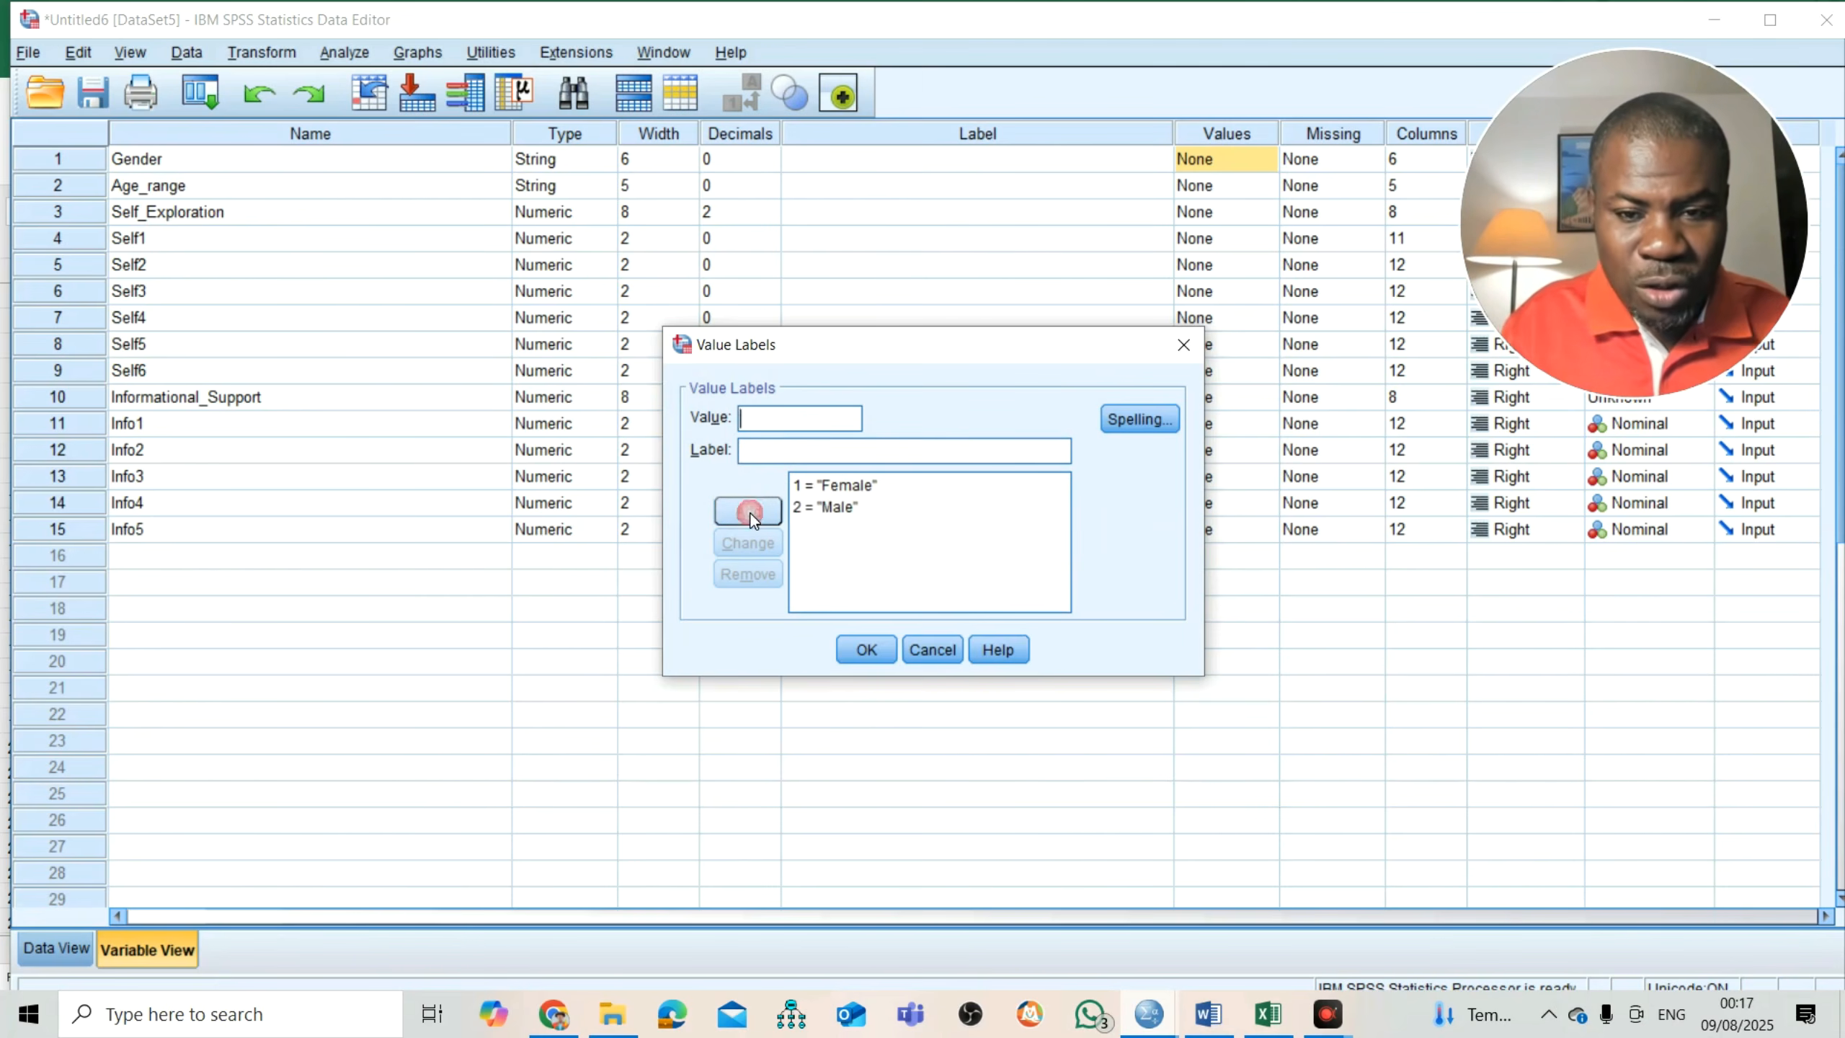
- Confirm the Gender value labels, open the value labels of the Self1 variable and enter the value 5
{"action": "left_click", "coordinate": [868, 650]}
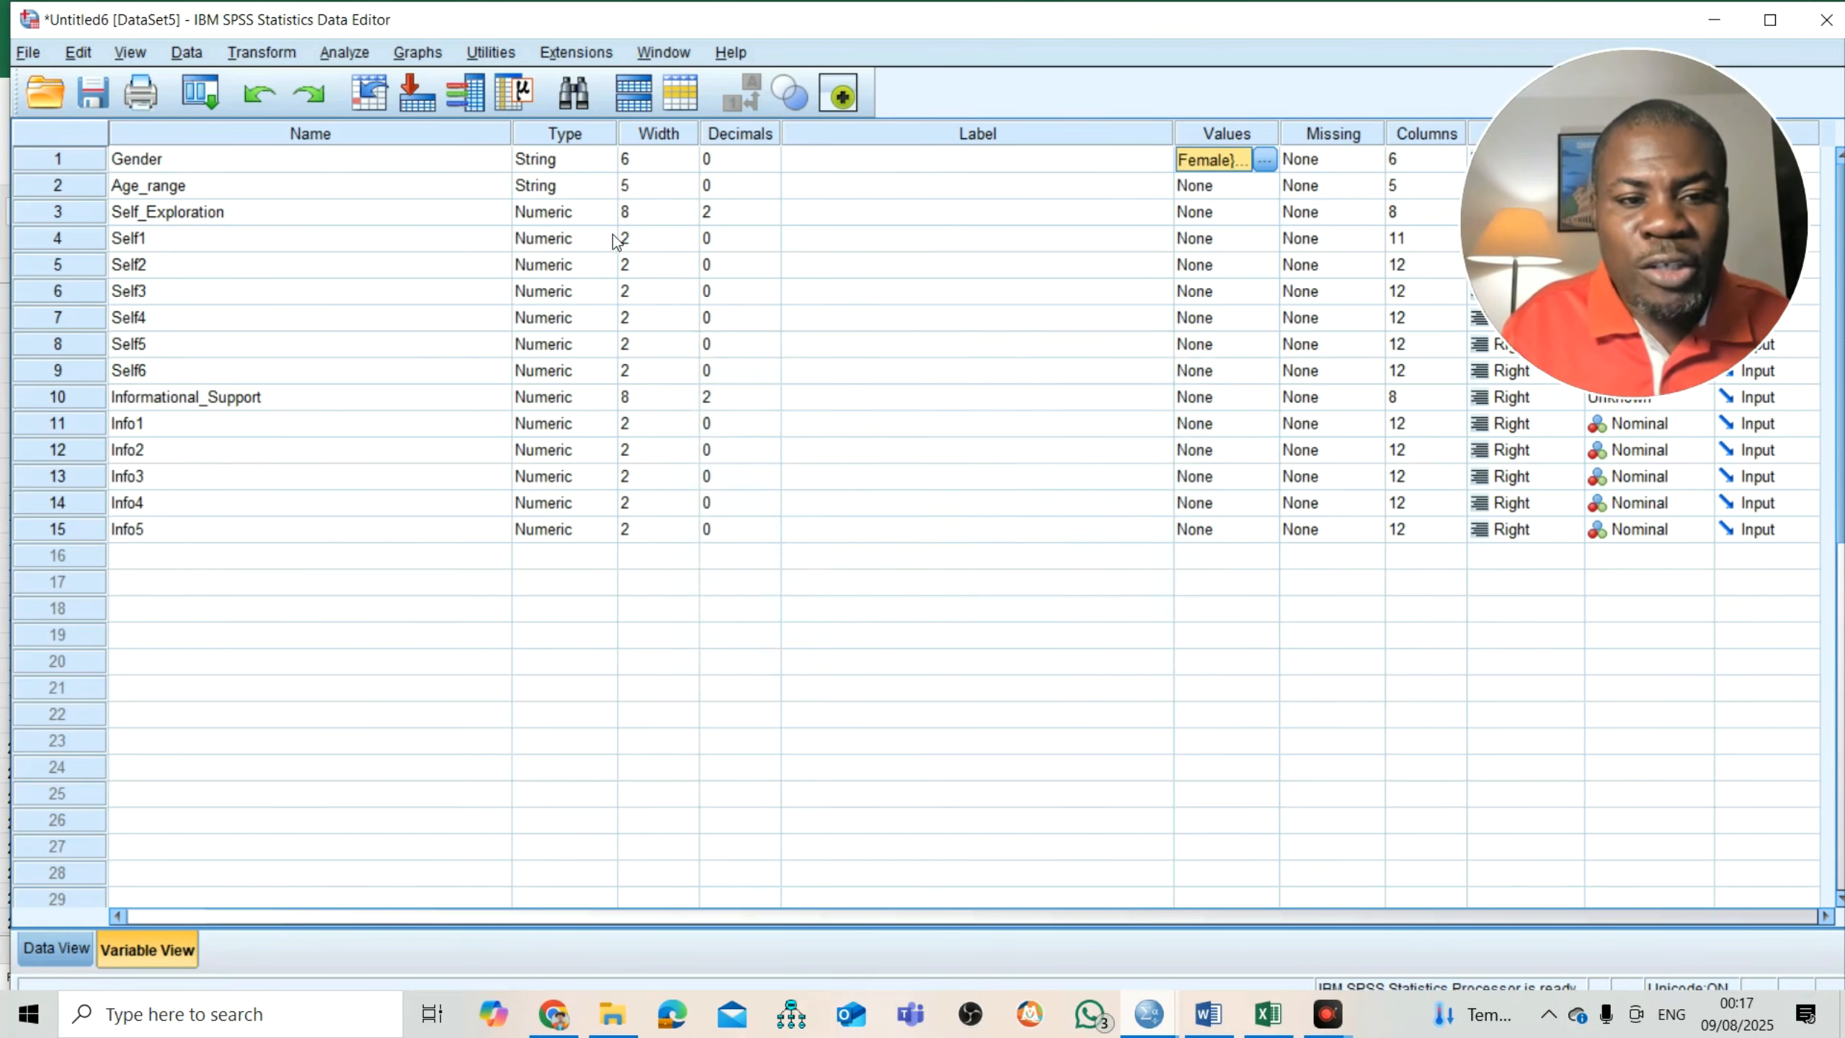
{"action": "left_click", "coordinate": [56, 215]}
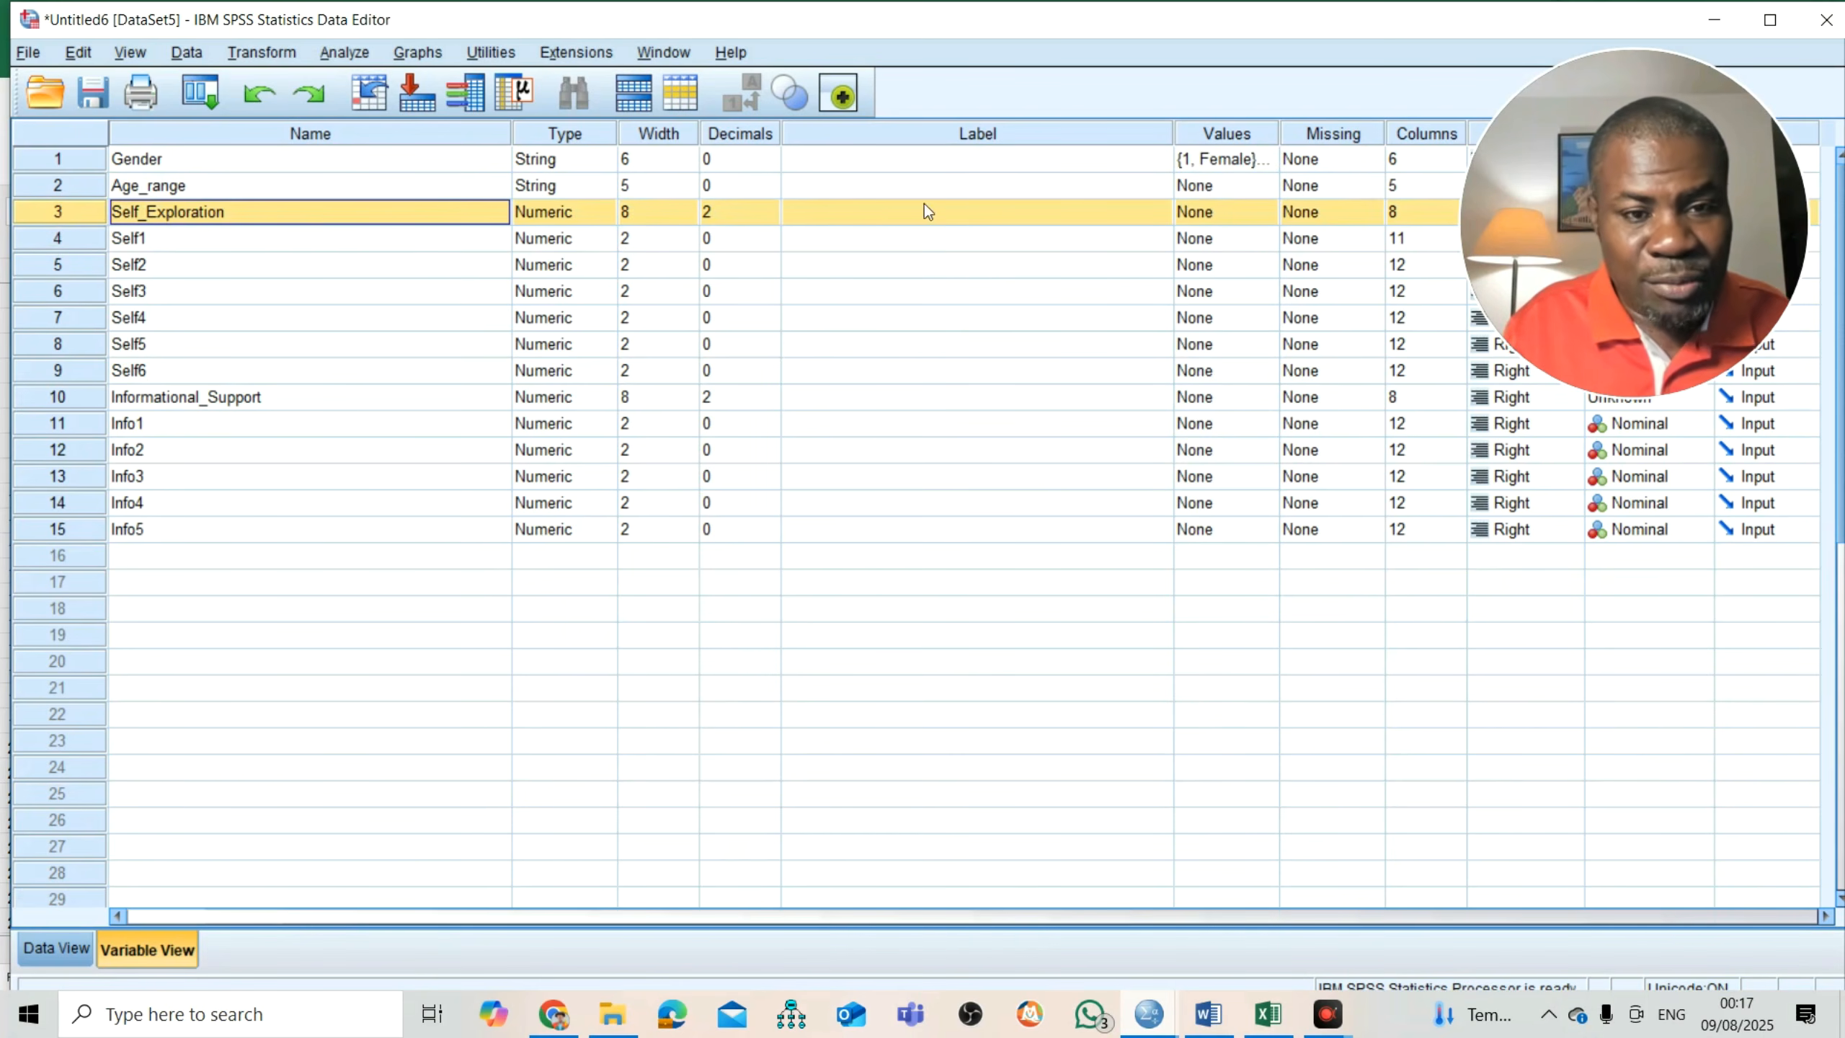
{"action": "left_click", "coordinate": [1273, 242]}
{"action": "left_click", "coordinate": [1265, 240]}
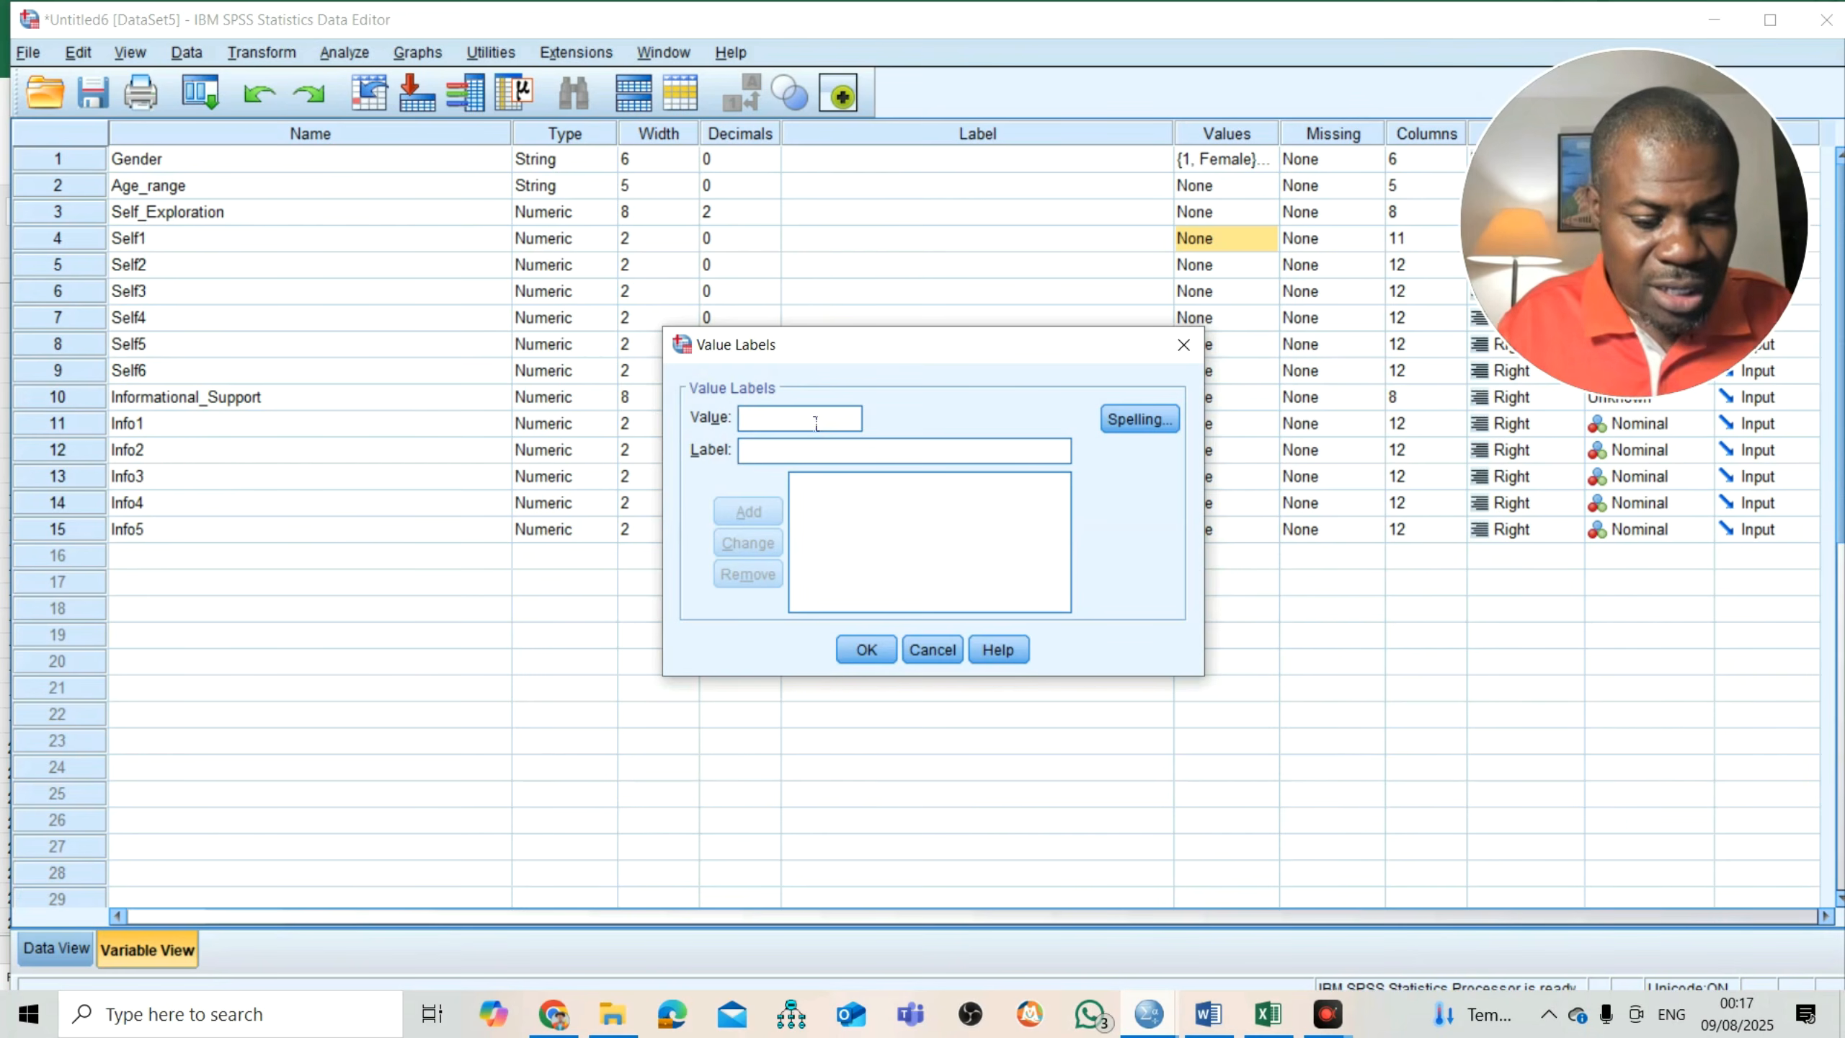
{"action": "type", "text": "5"}
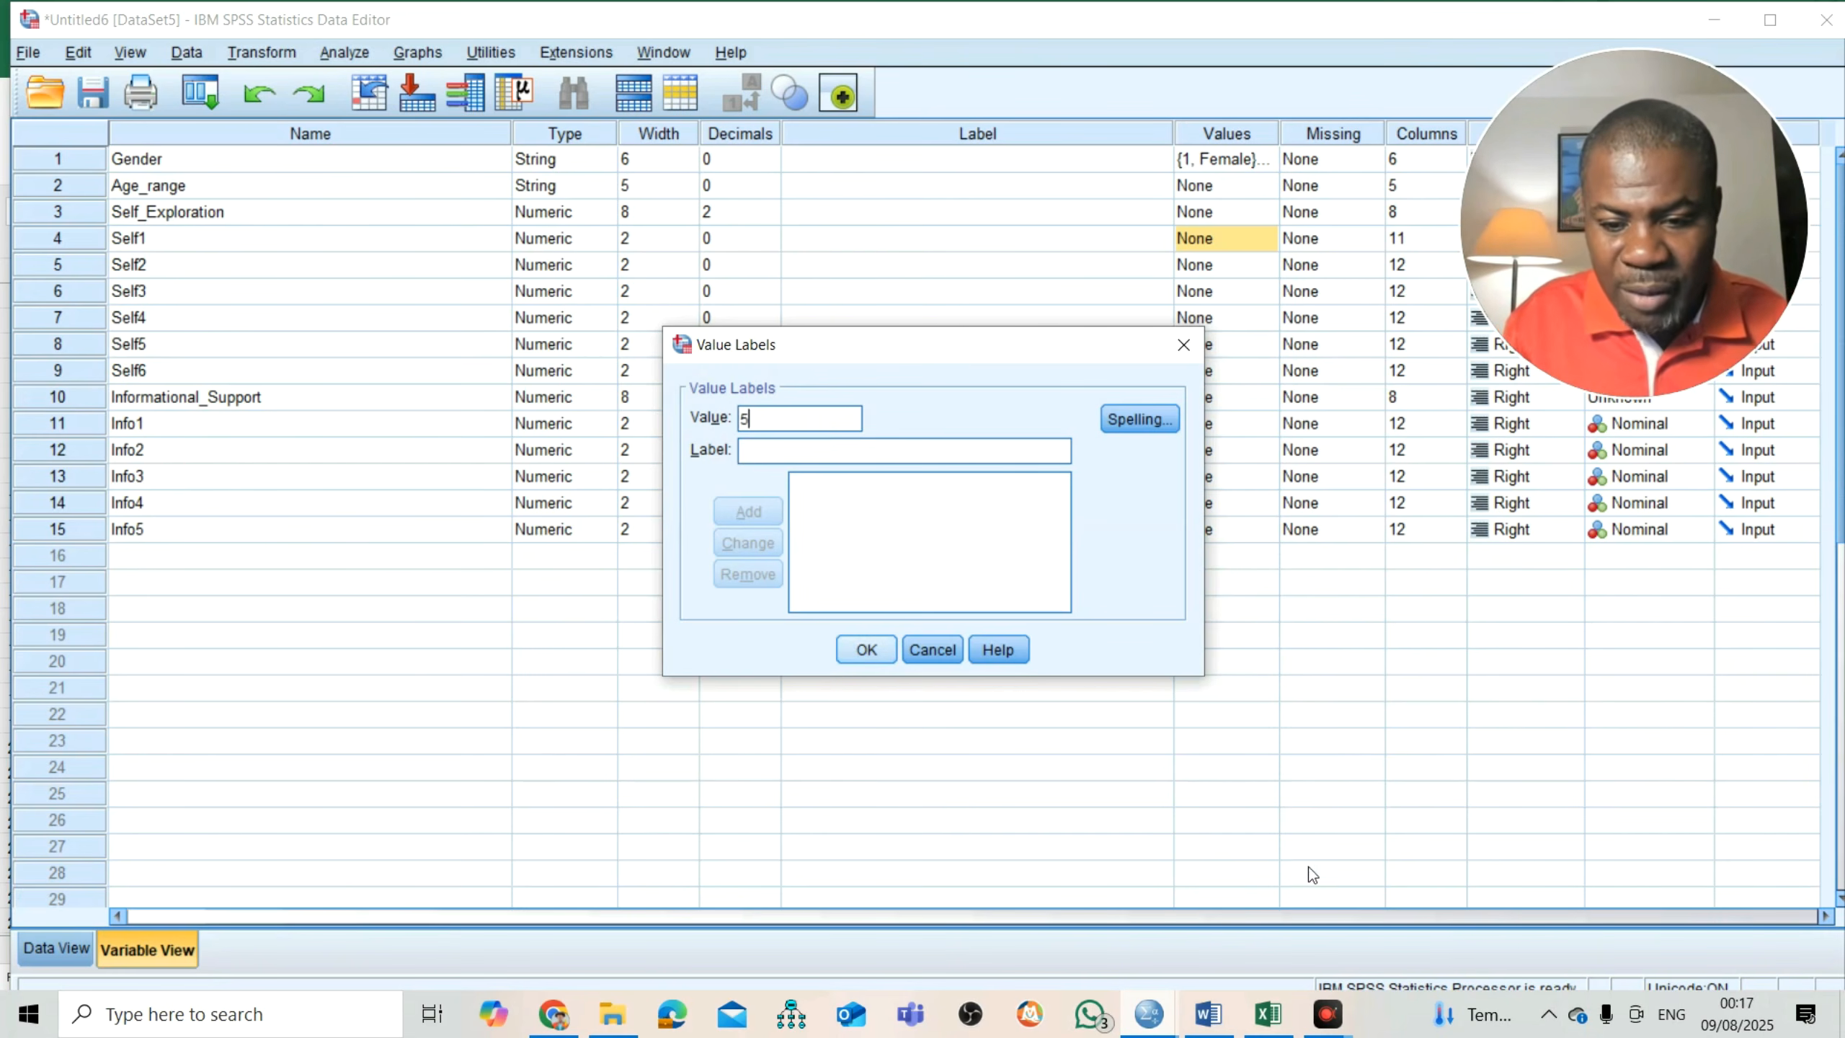
- Check the numeric response codes of the lecturer support items in the Excel responses, and return to SPSS
{"action": "left_click", "coordinate": [1268, 1014]}
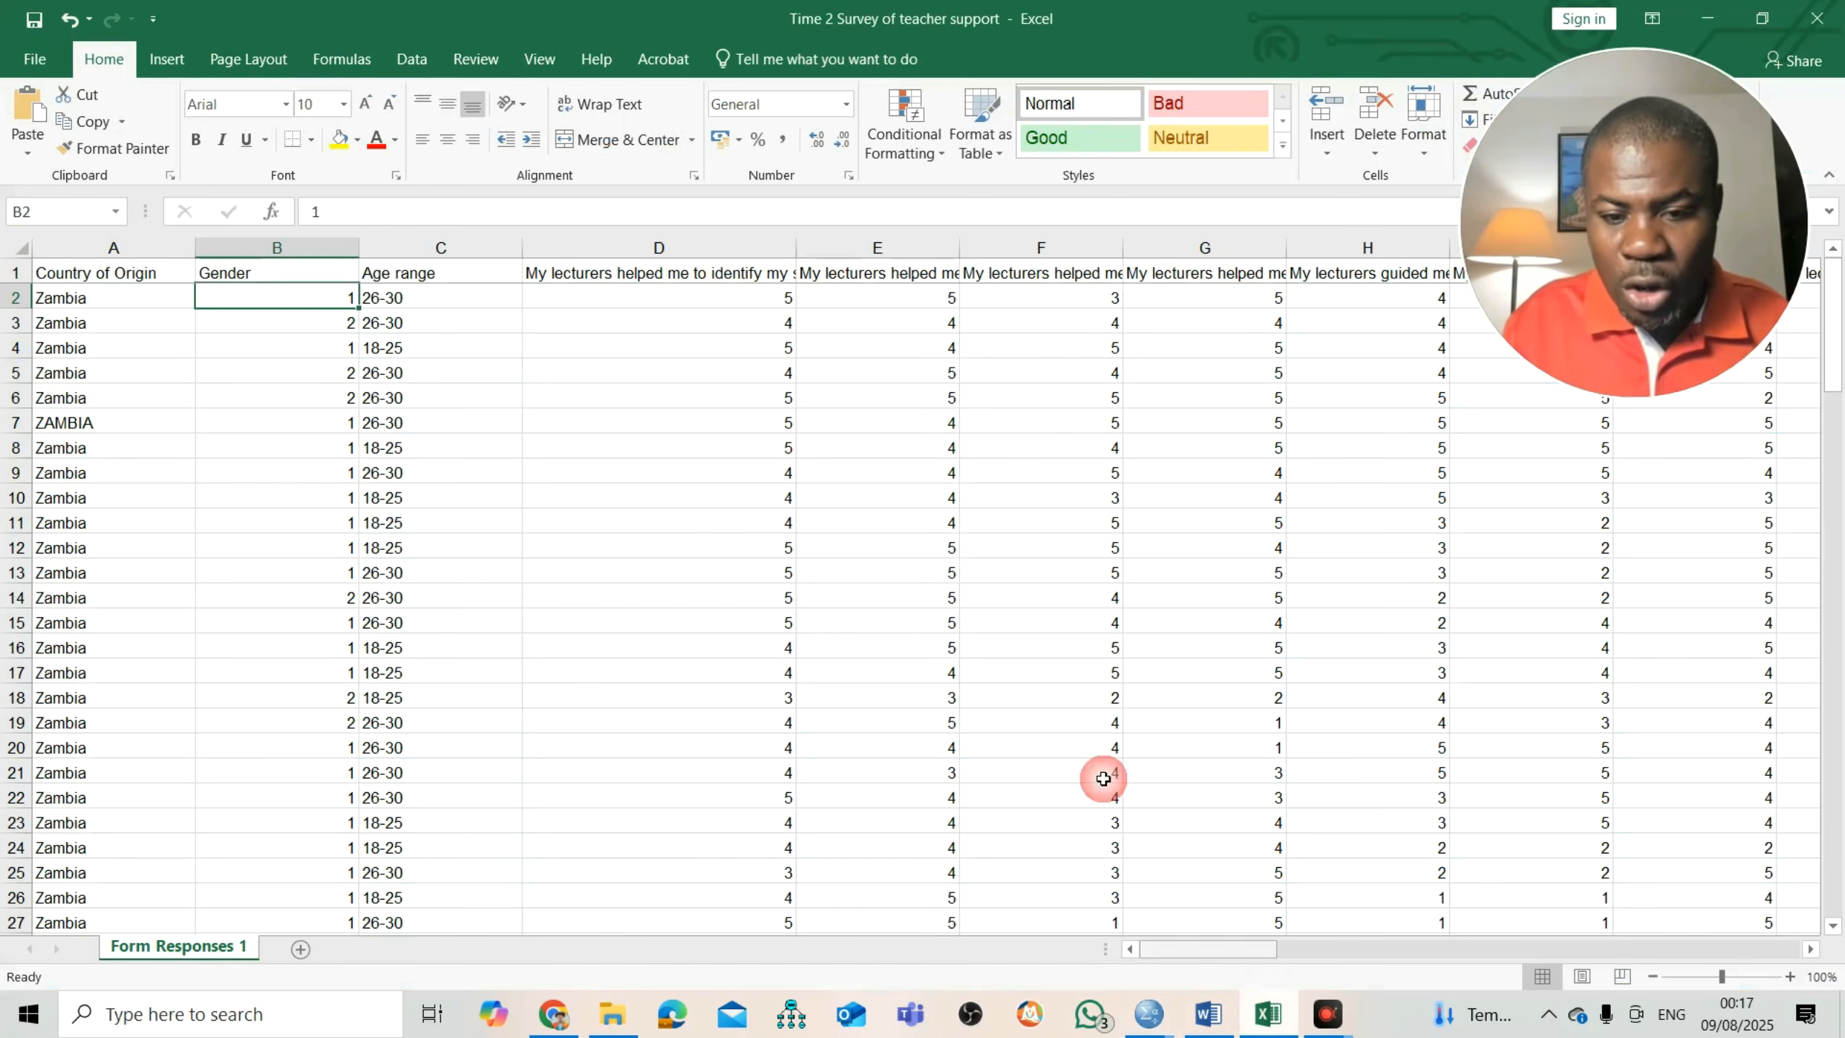
{"action": "left_click", "coordinate": [767, 302]}
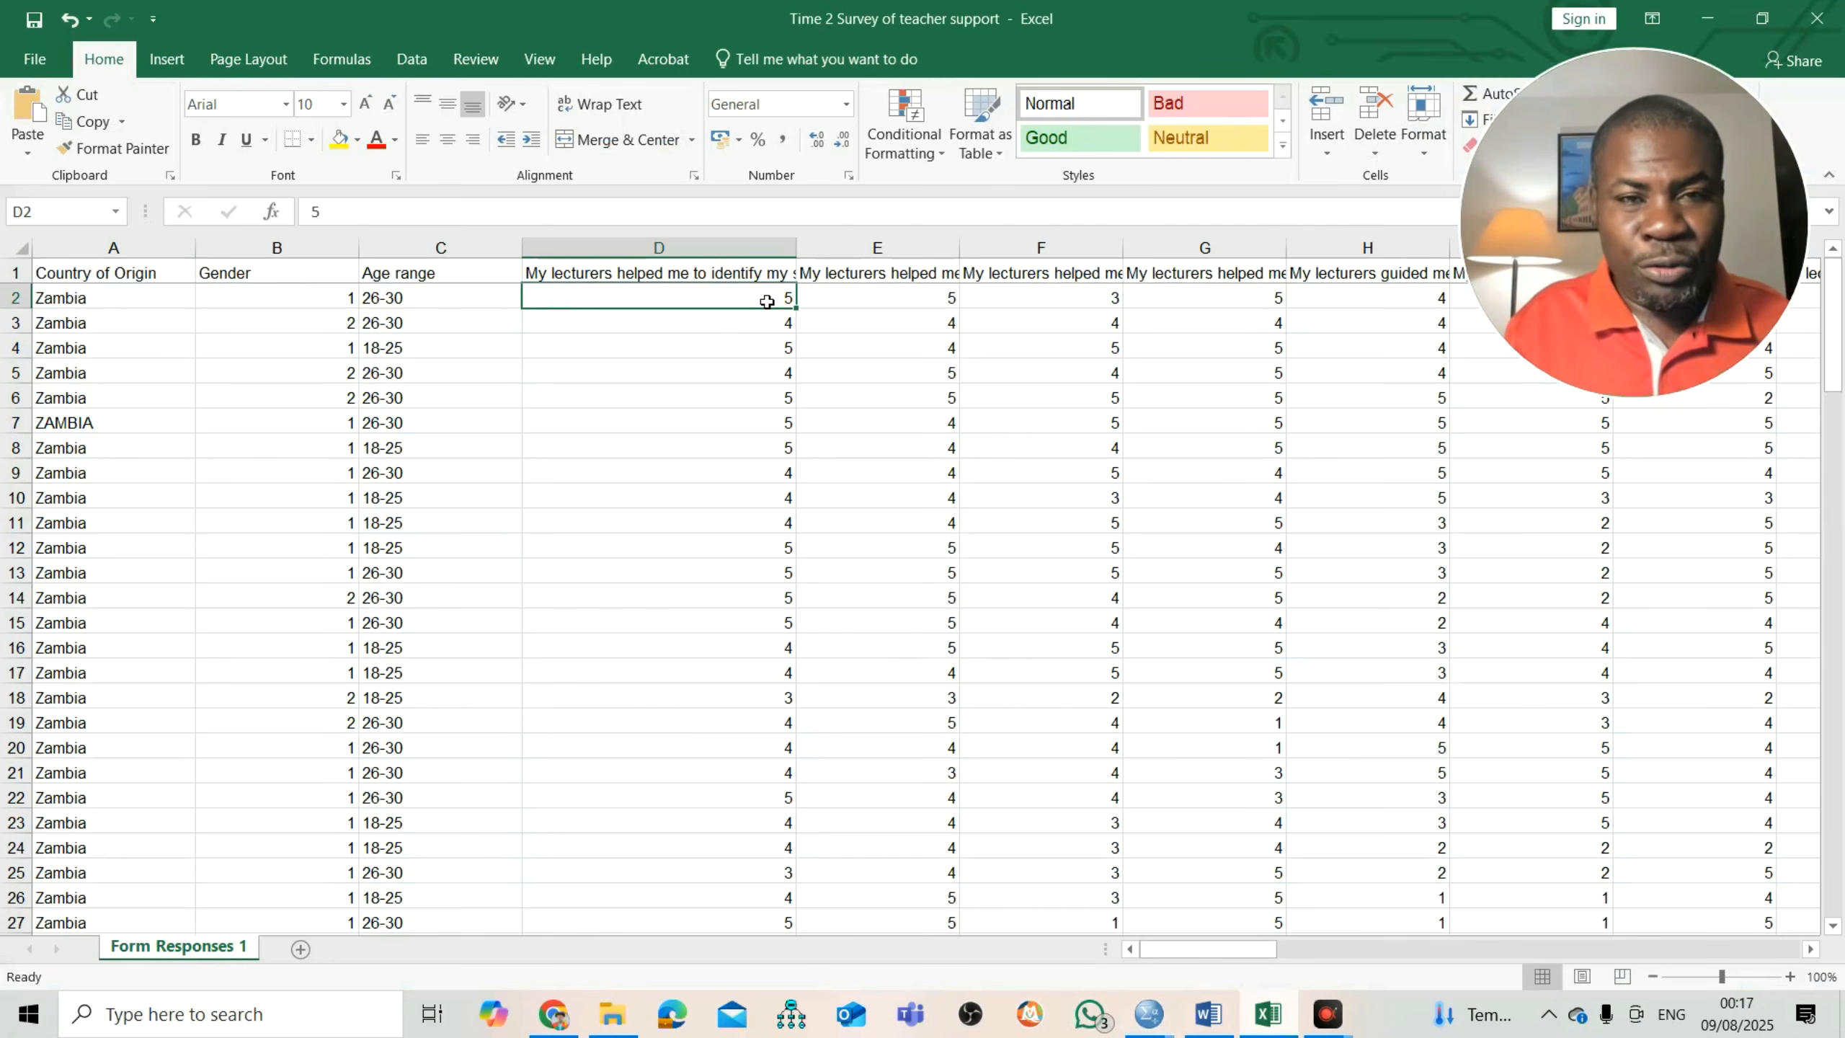
{"action": "left_click", "coordinate": [767, 321]}
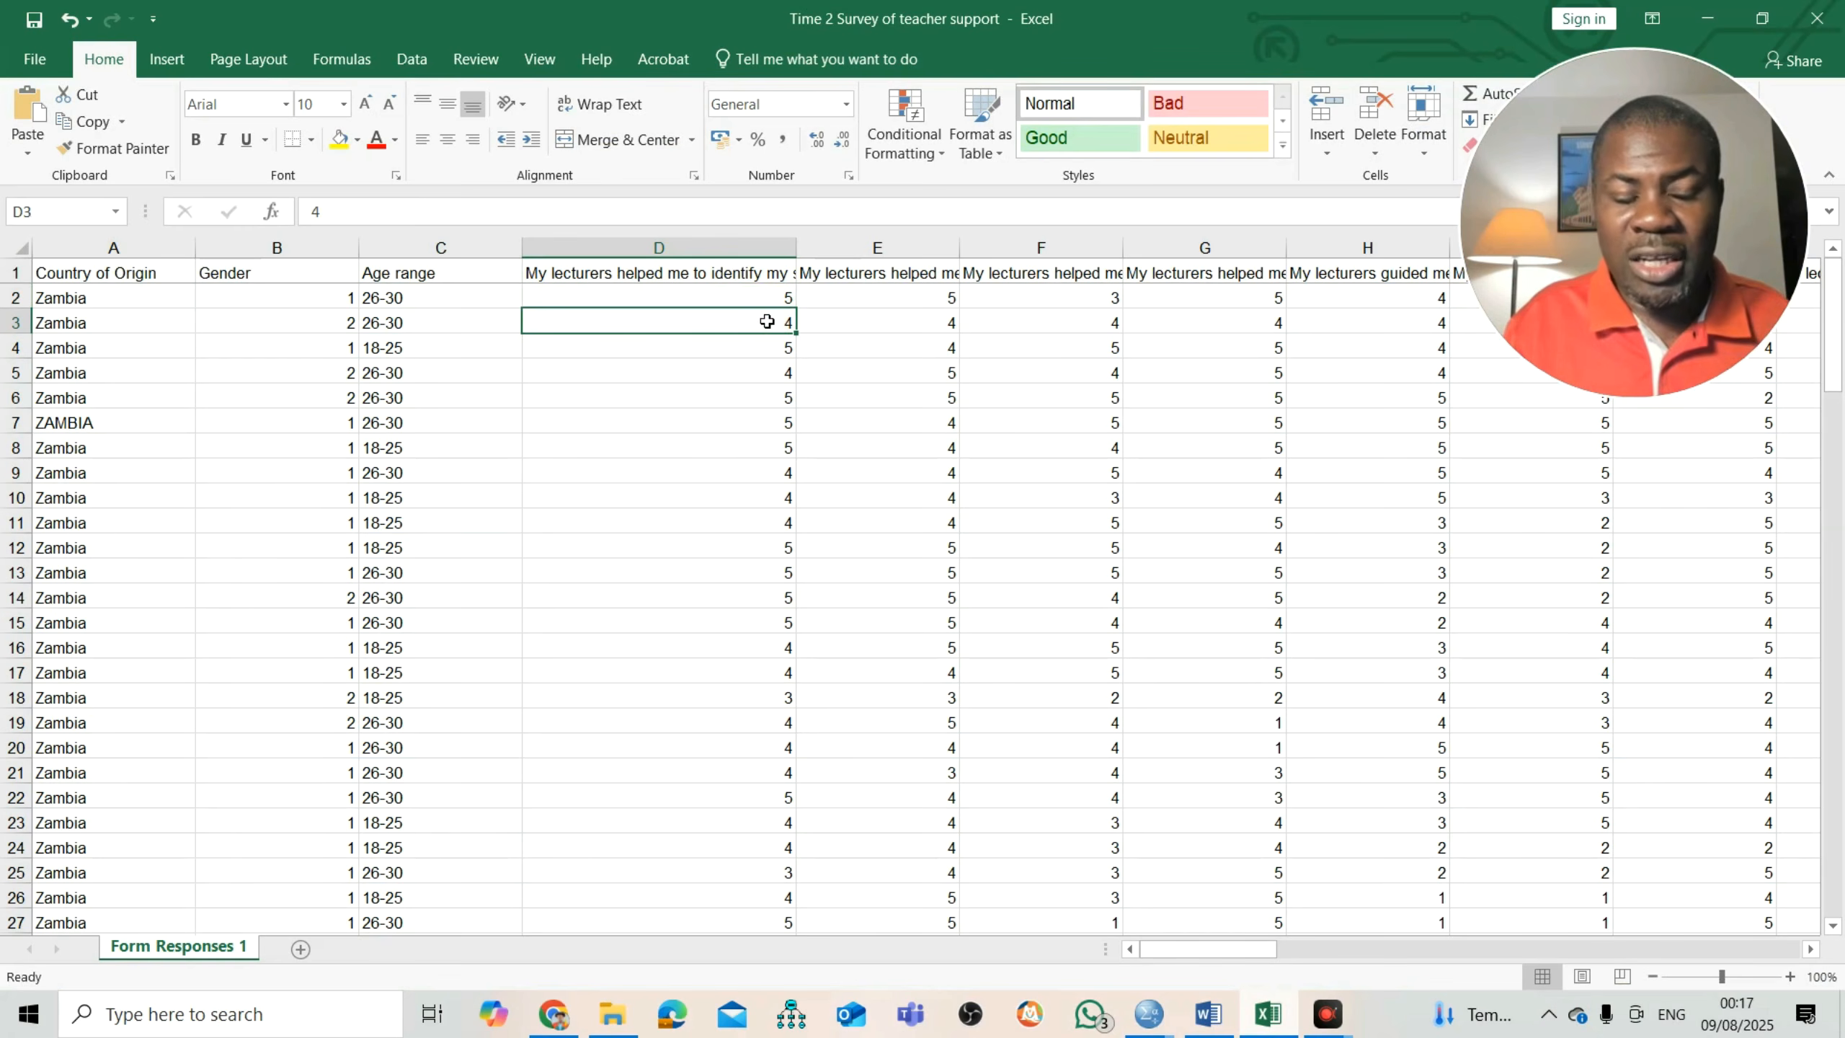
{"action": "left_click", "coordinate": [761, 349]}
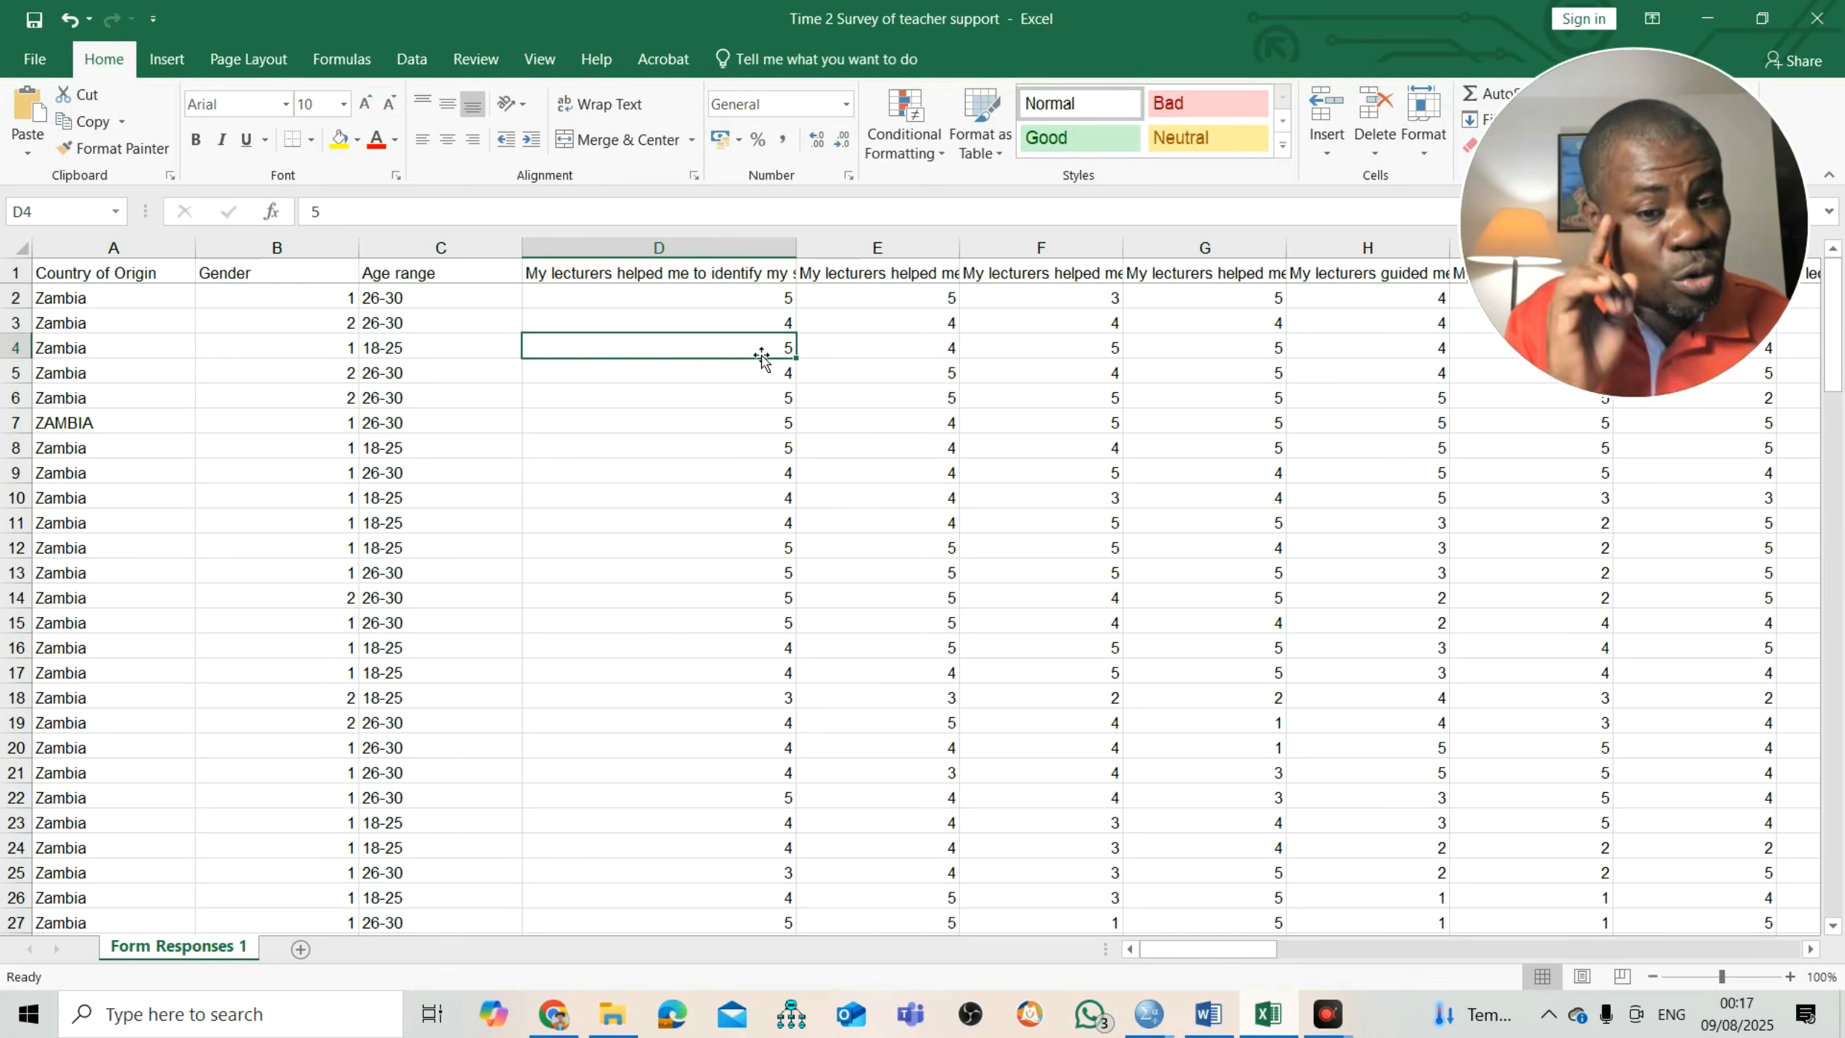
{"action": "left_click", "coordinate": [769, 696]}
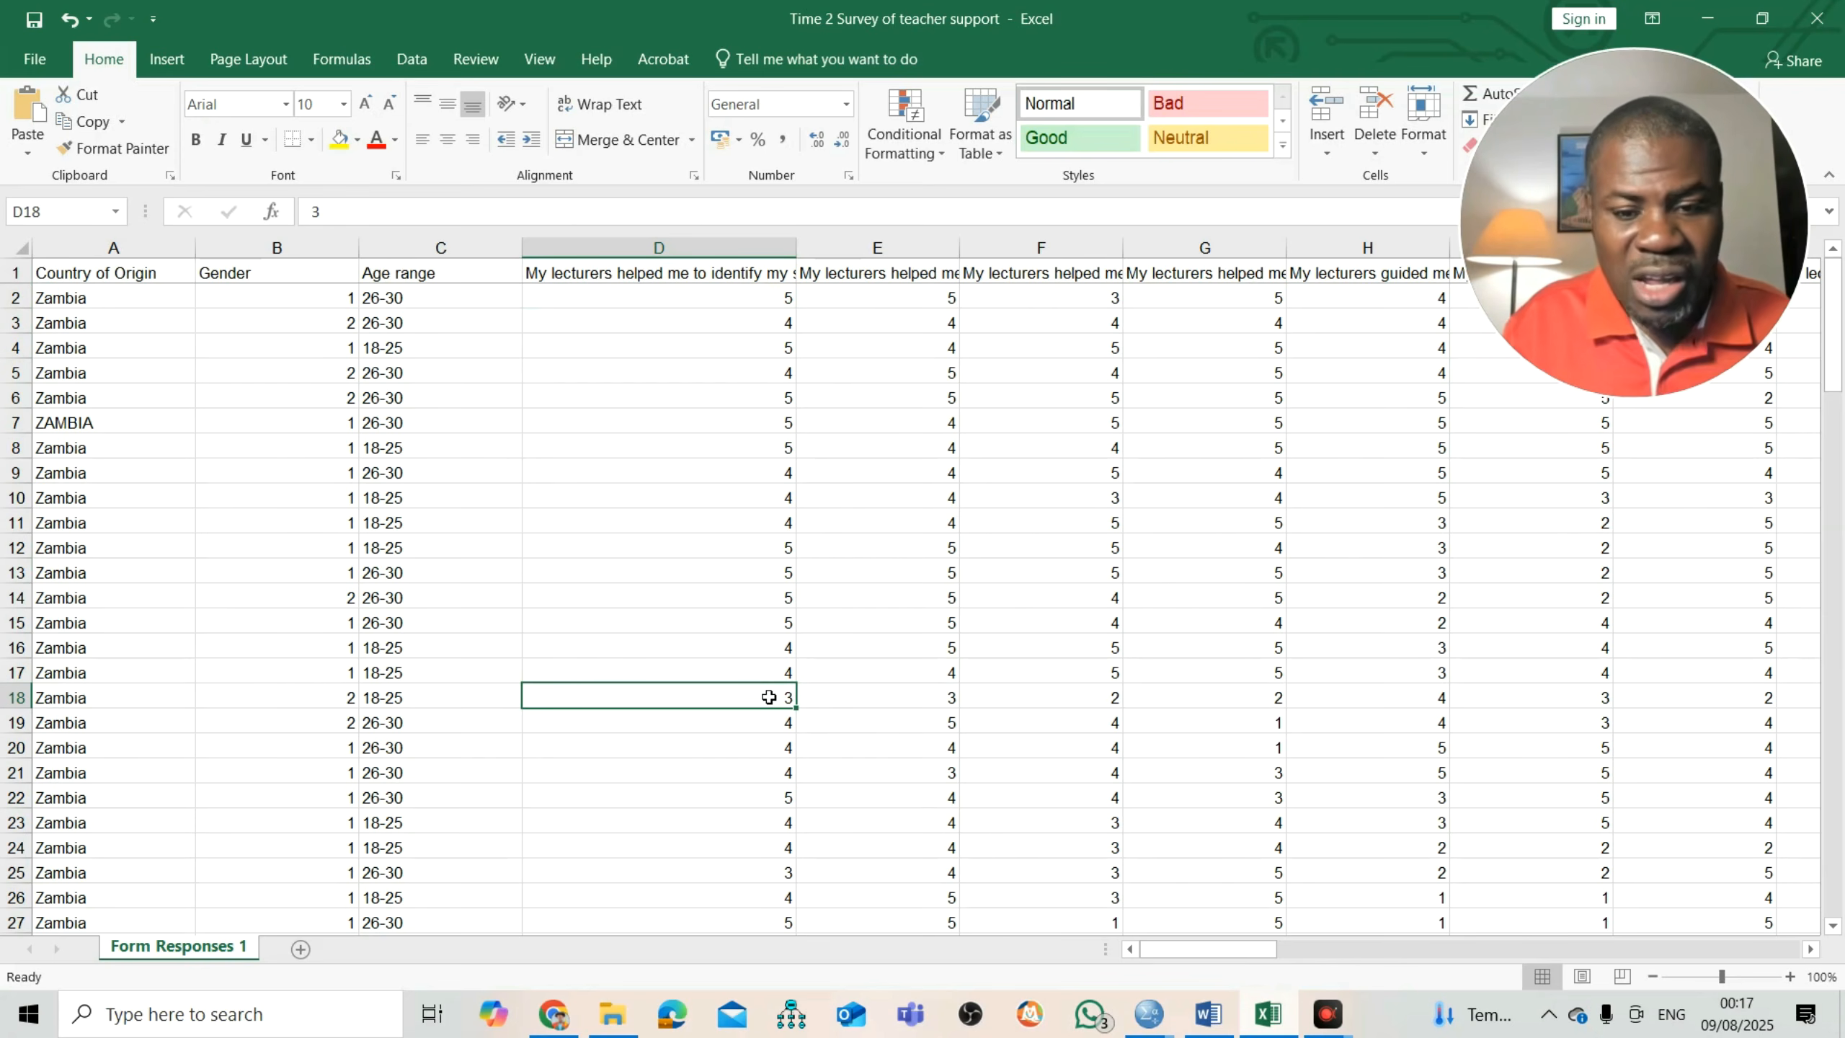
{"action": "left_click", "coordinate": [1281, 699]}
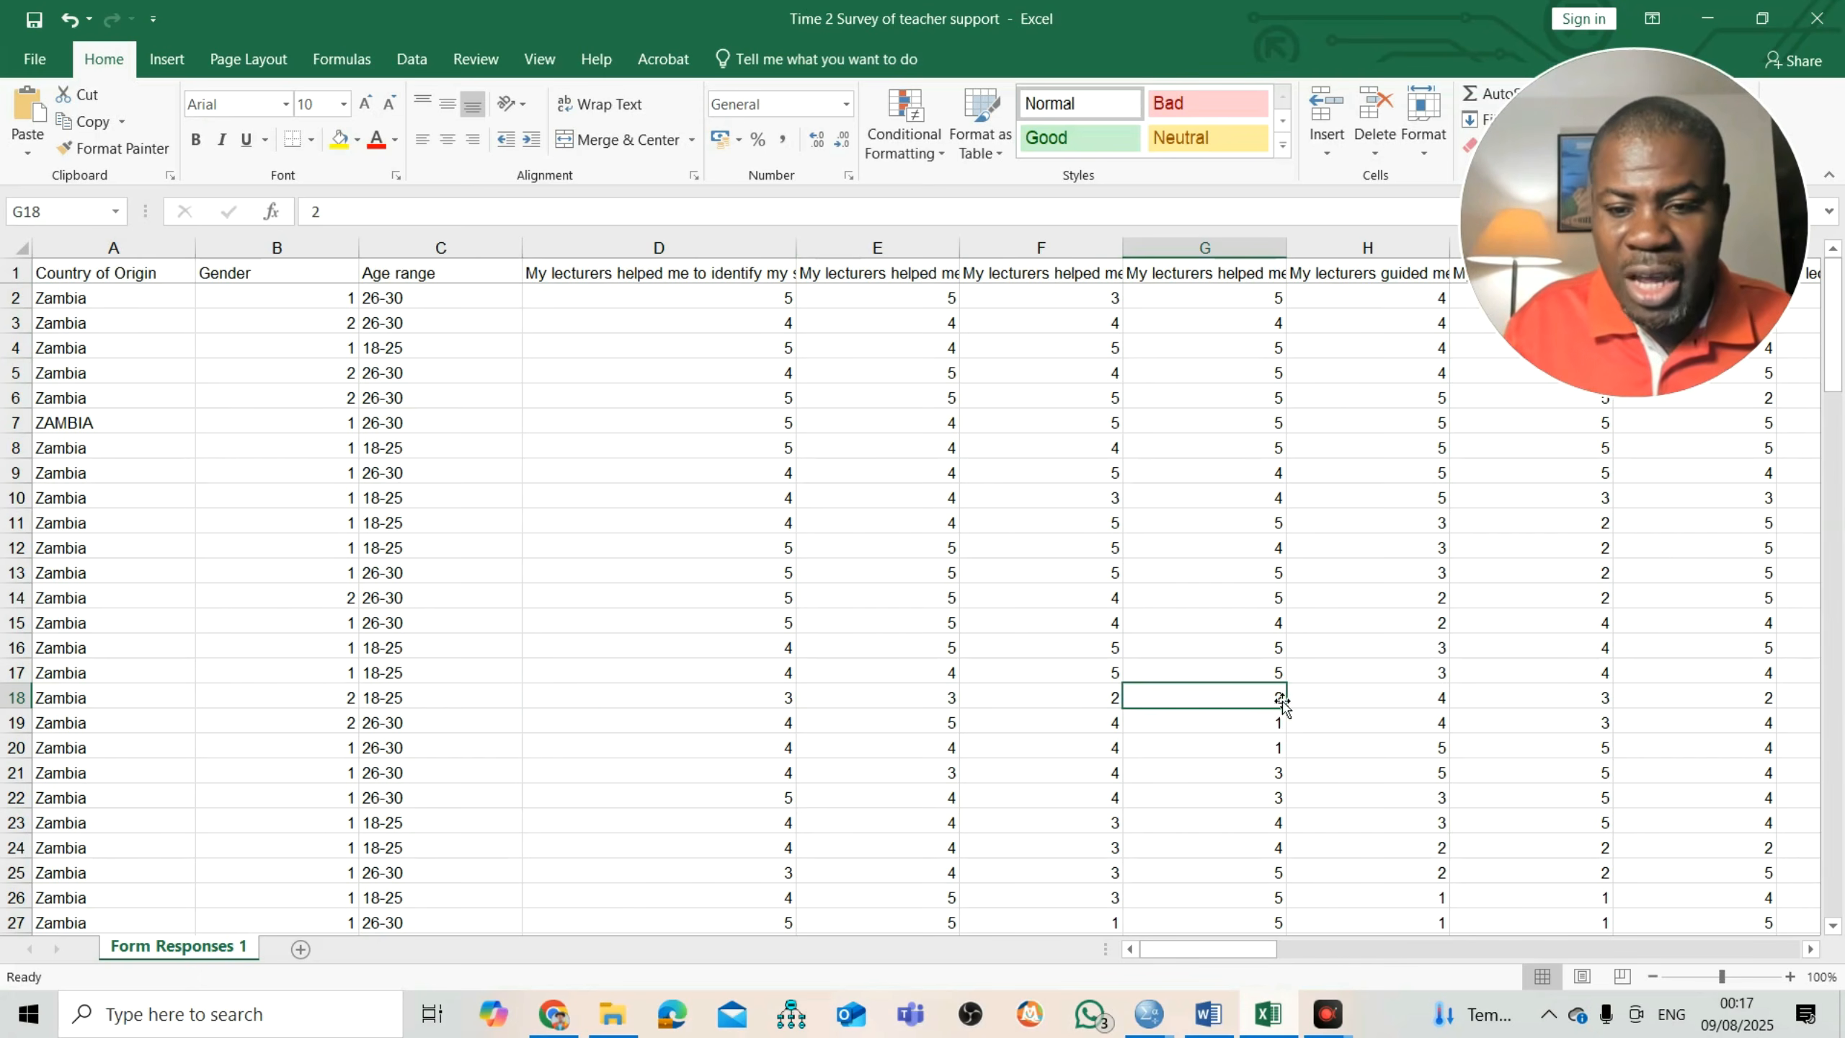
{"action": "left_click", "coordinate": [1275, 724]}
{"action": "left_click", "coordinate": [1261, 747]}
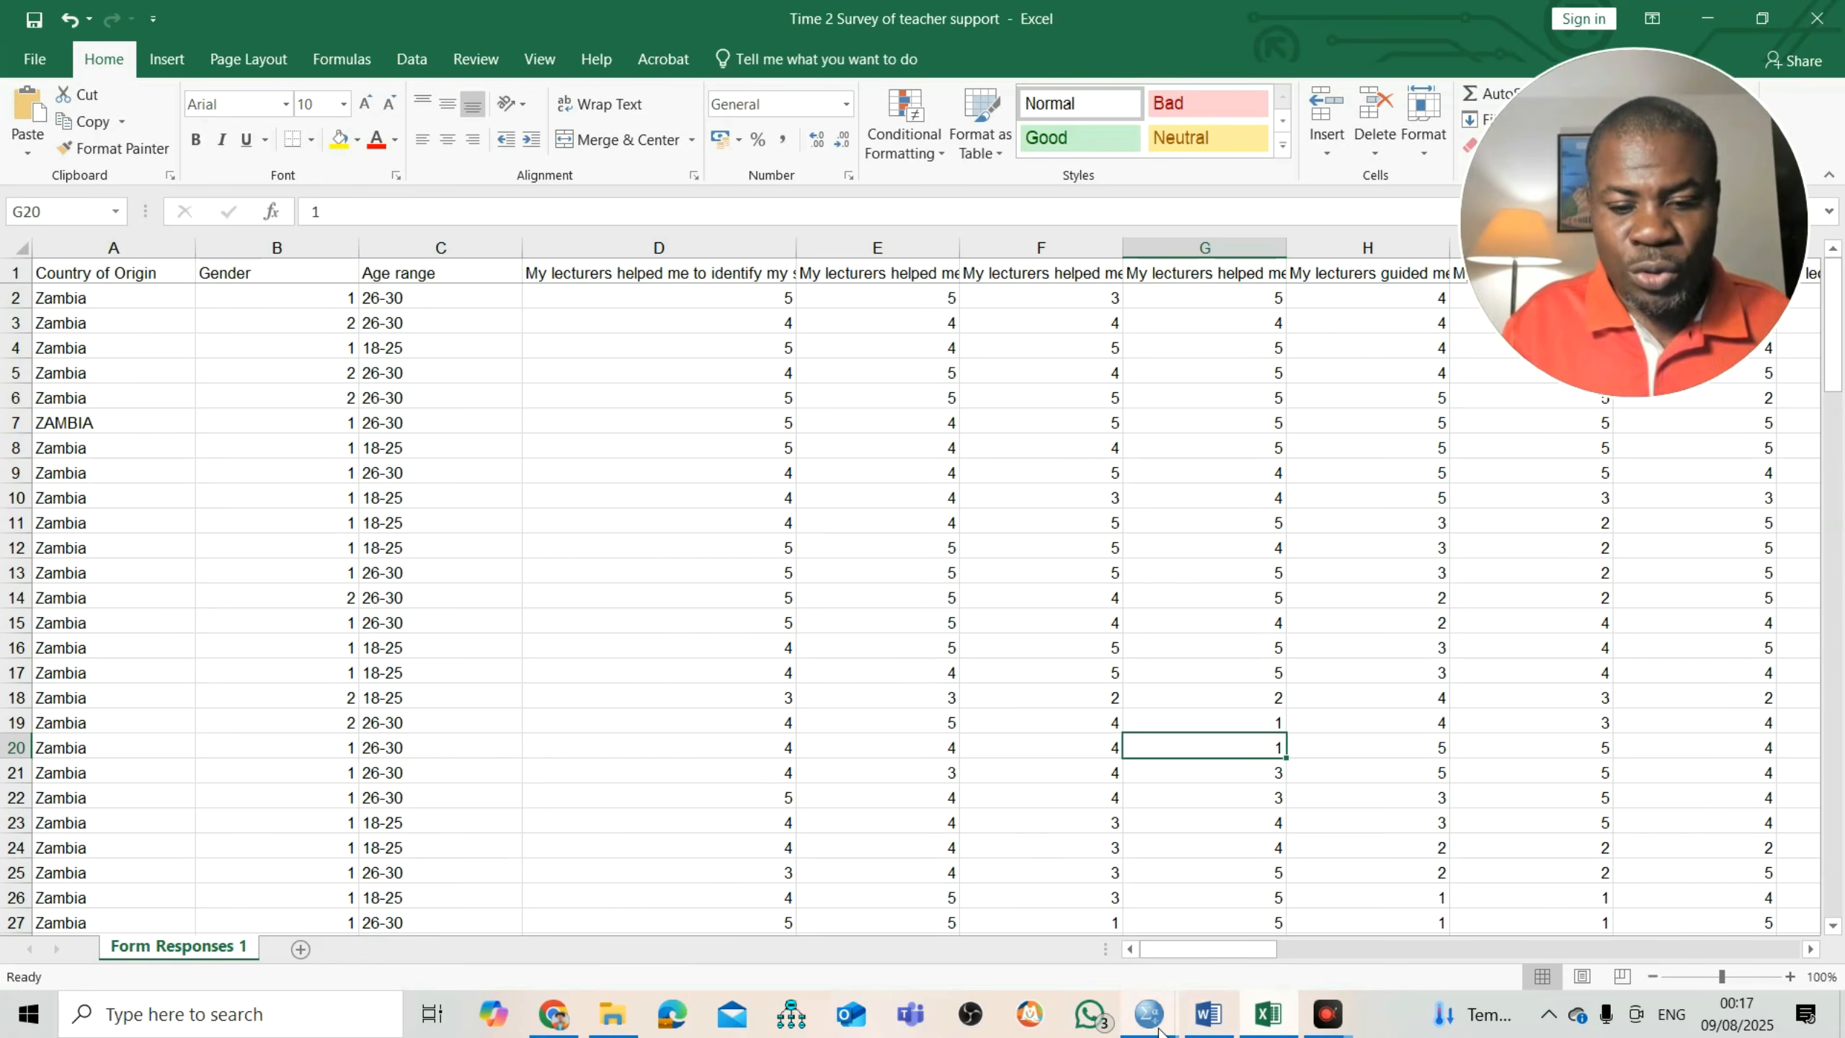
{"action": "mouse_move", "coordinate": [1148, 1014]}
{"action": "left_click", "coordinate": [1380, 912]}
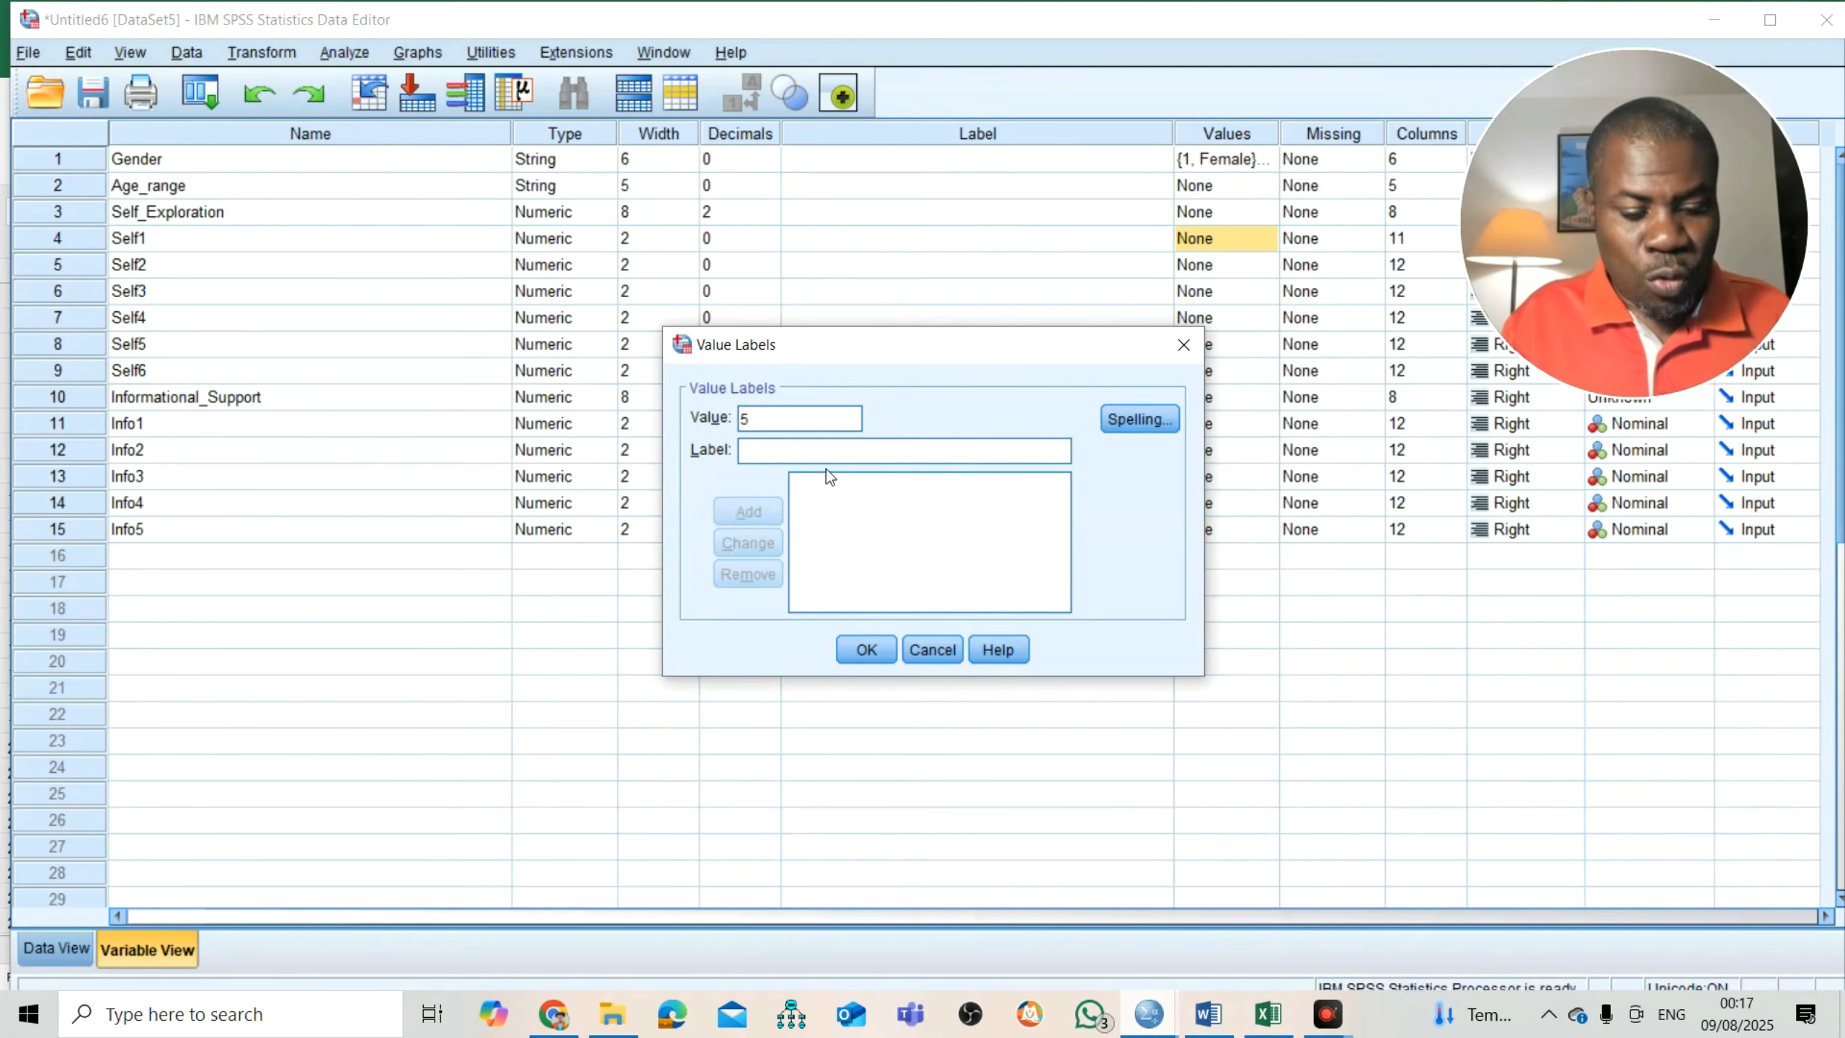
- Add the Self1 value labels 5 = Strongly Agree and 4 = Agree
{"action": "left_click", "coordinate": [814, 452]}
{"action": "type", "text": "St"}
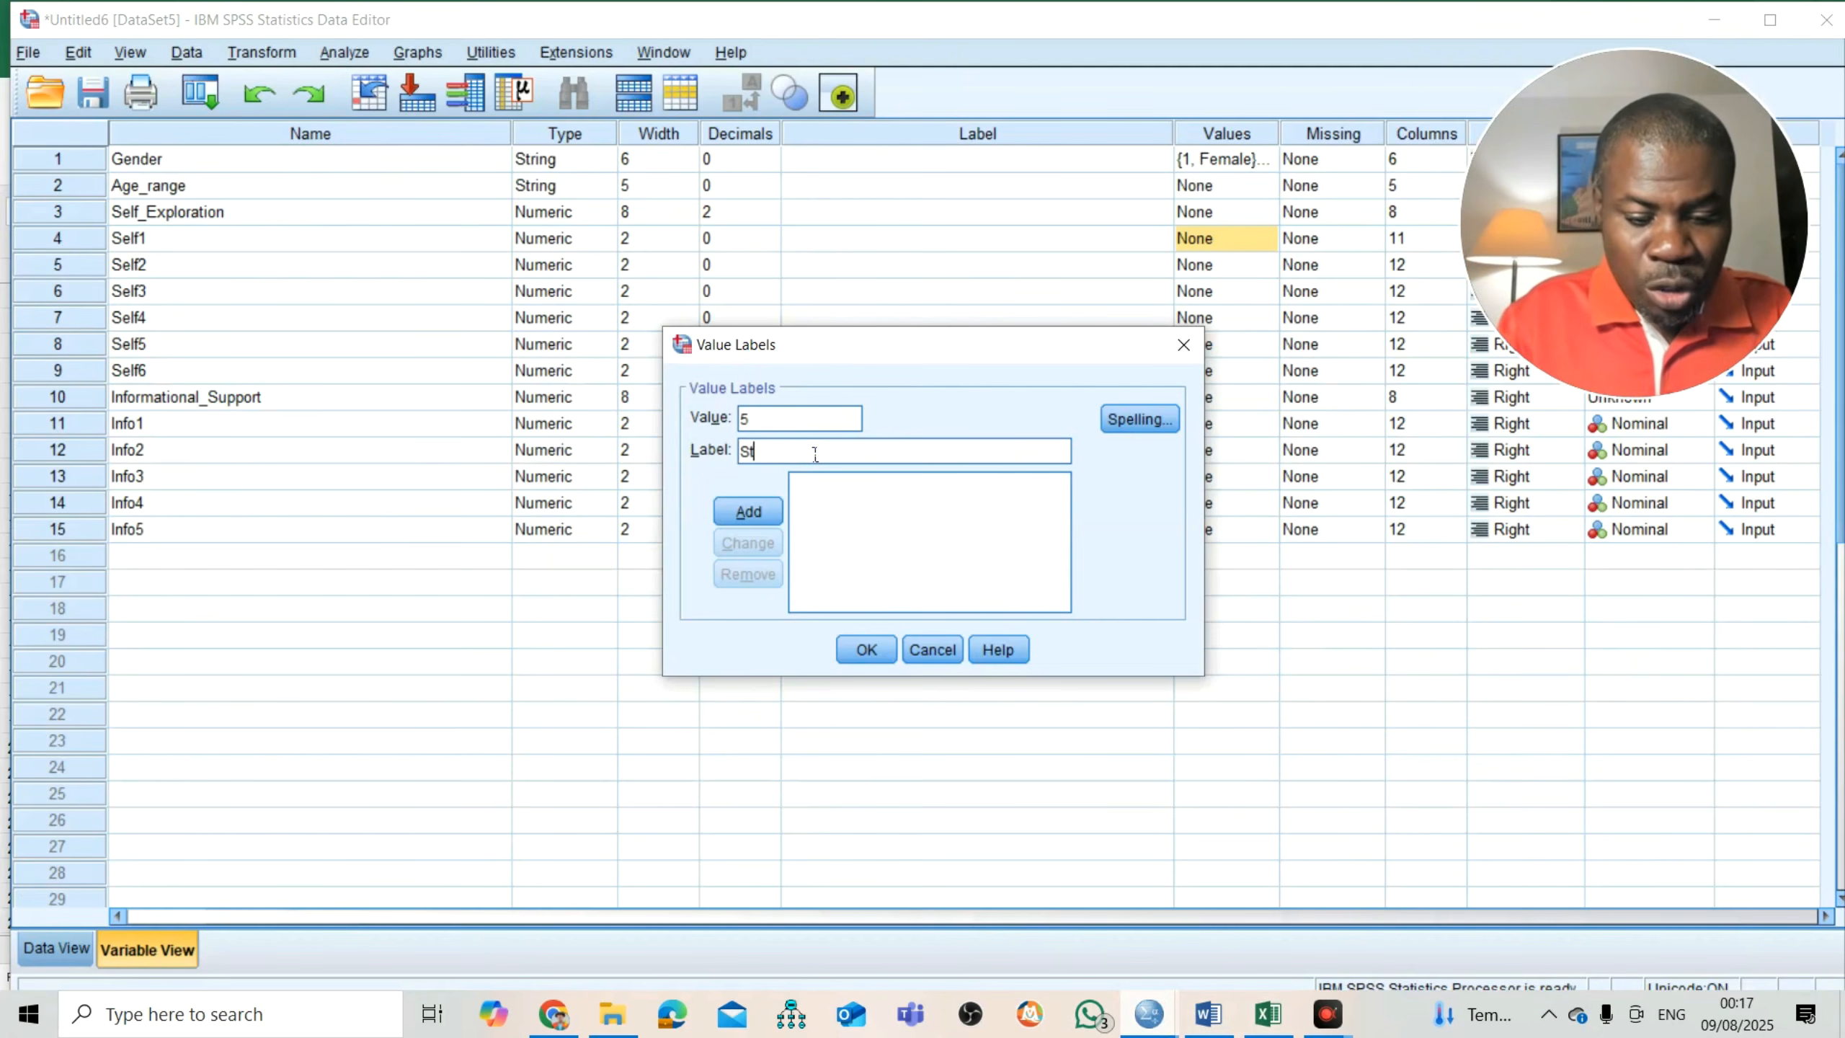
{"action": "type", "text": "rongly Agree"}
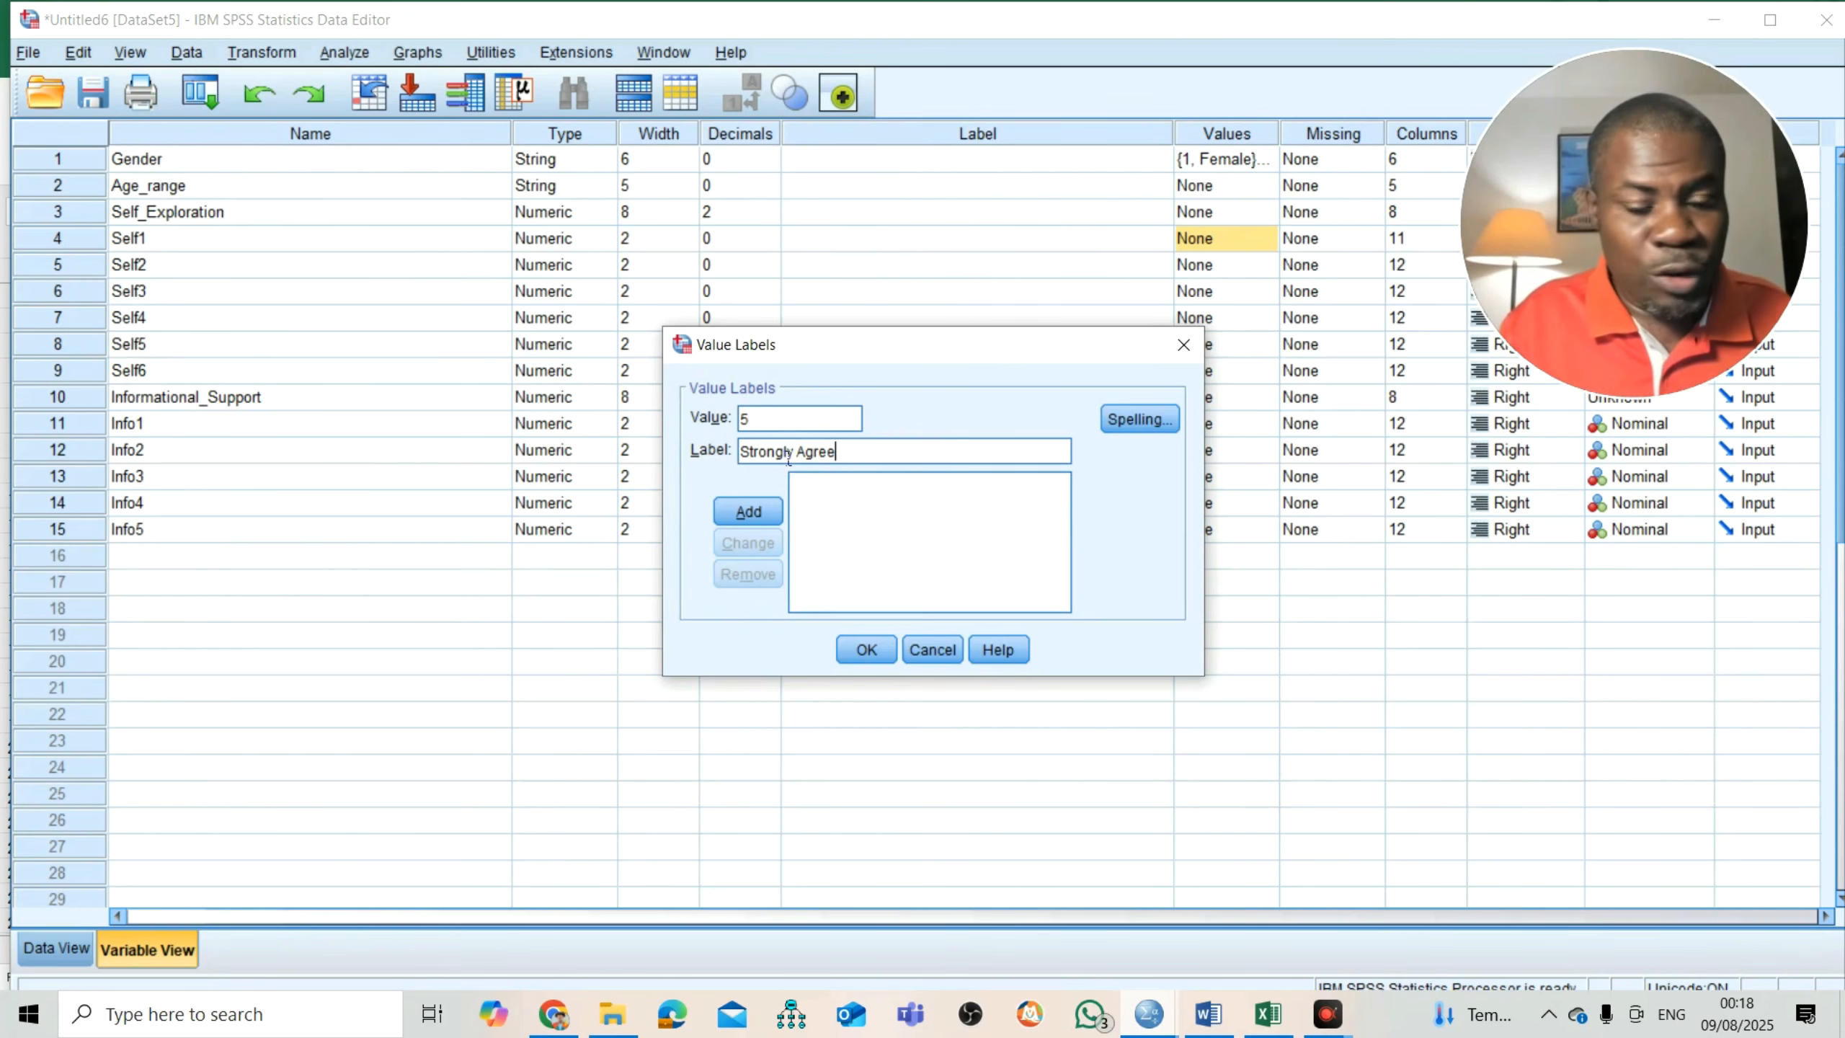
{"action": "left_click", "coordinate": [758, 511]}
{"action": "type", "text": "4"}
{"action": "left_click", "coordinate": [795, 450]}
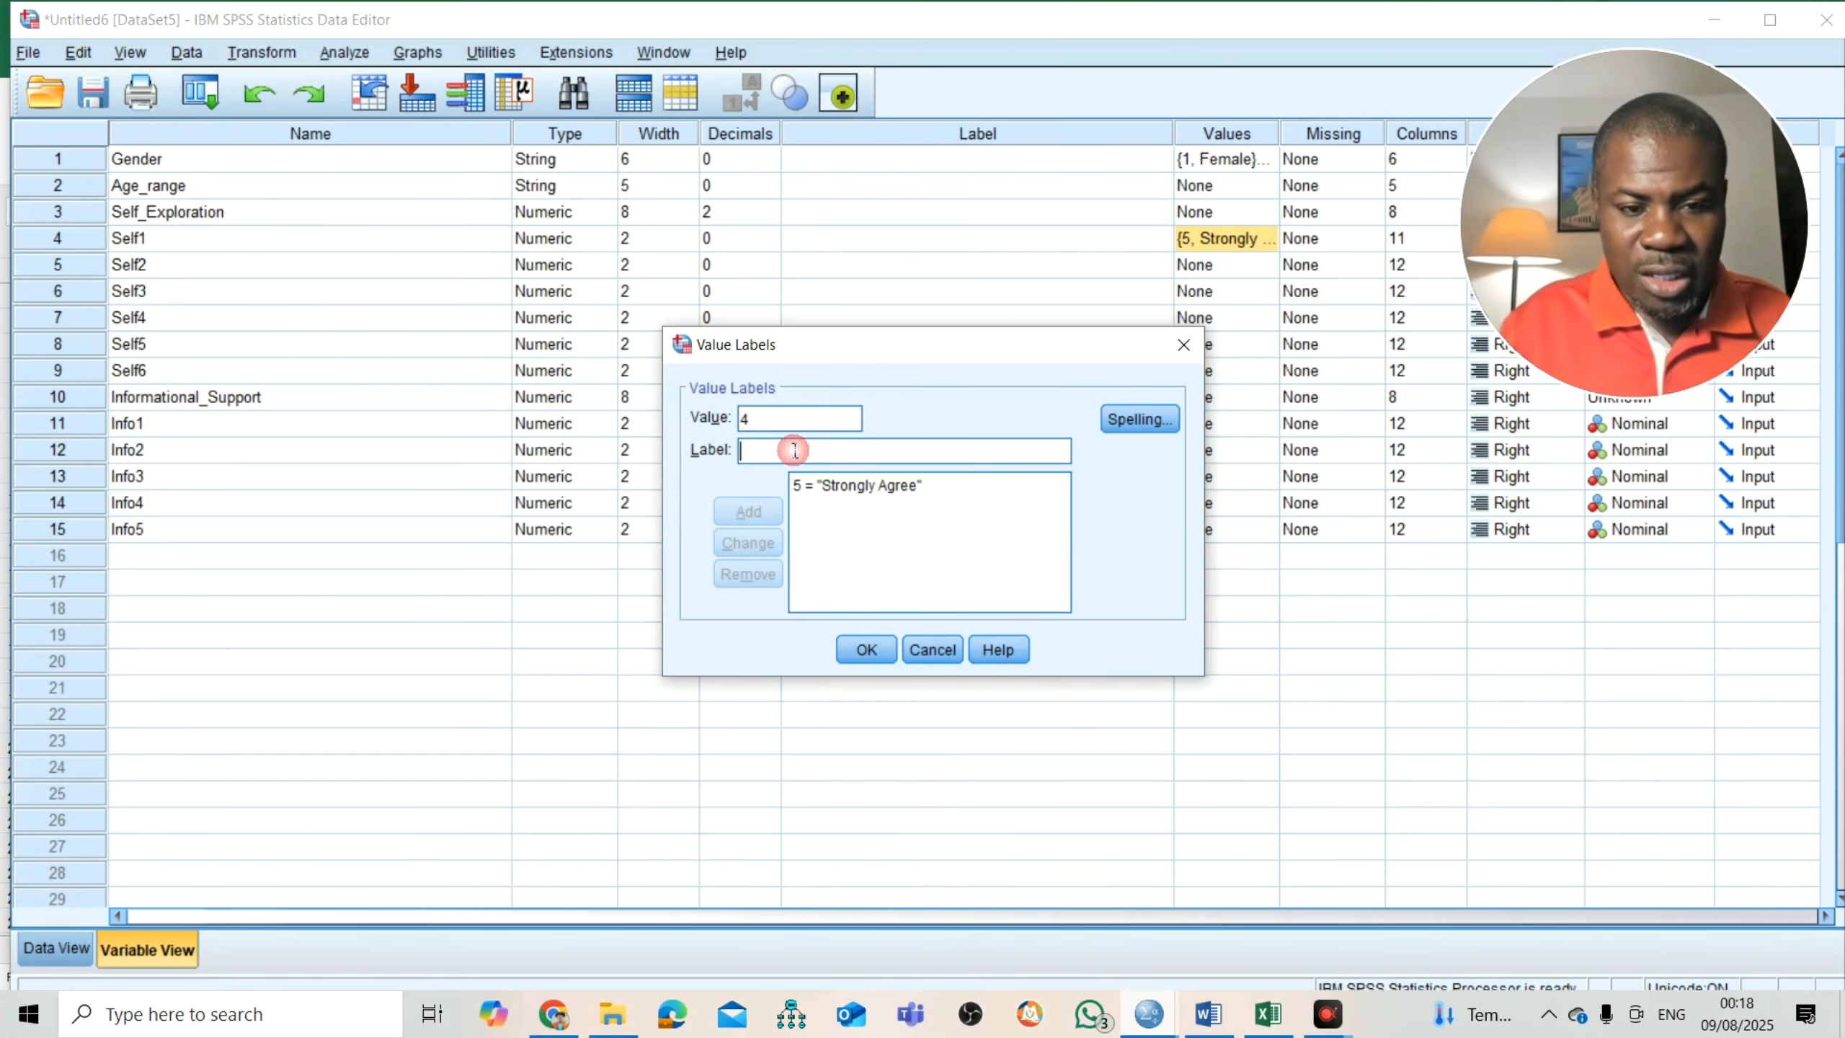
{"action": "type", "text": "Agree"}
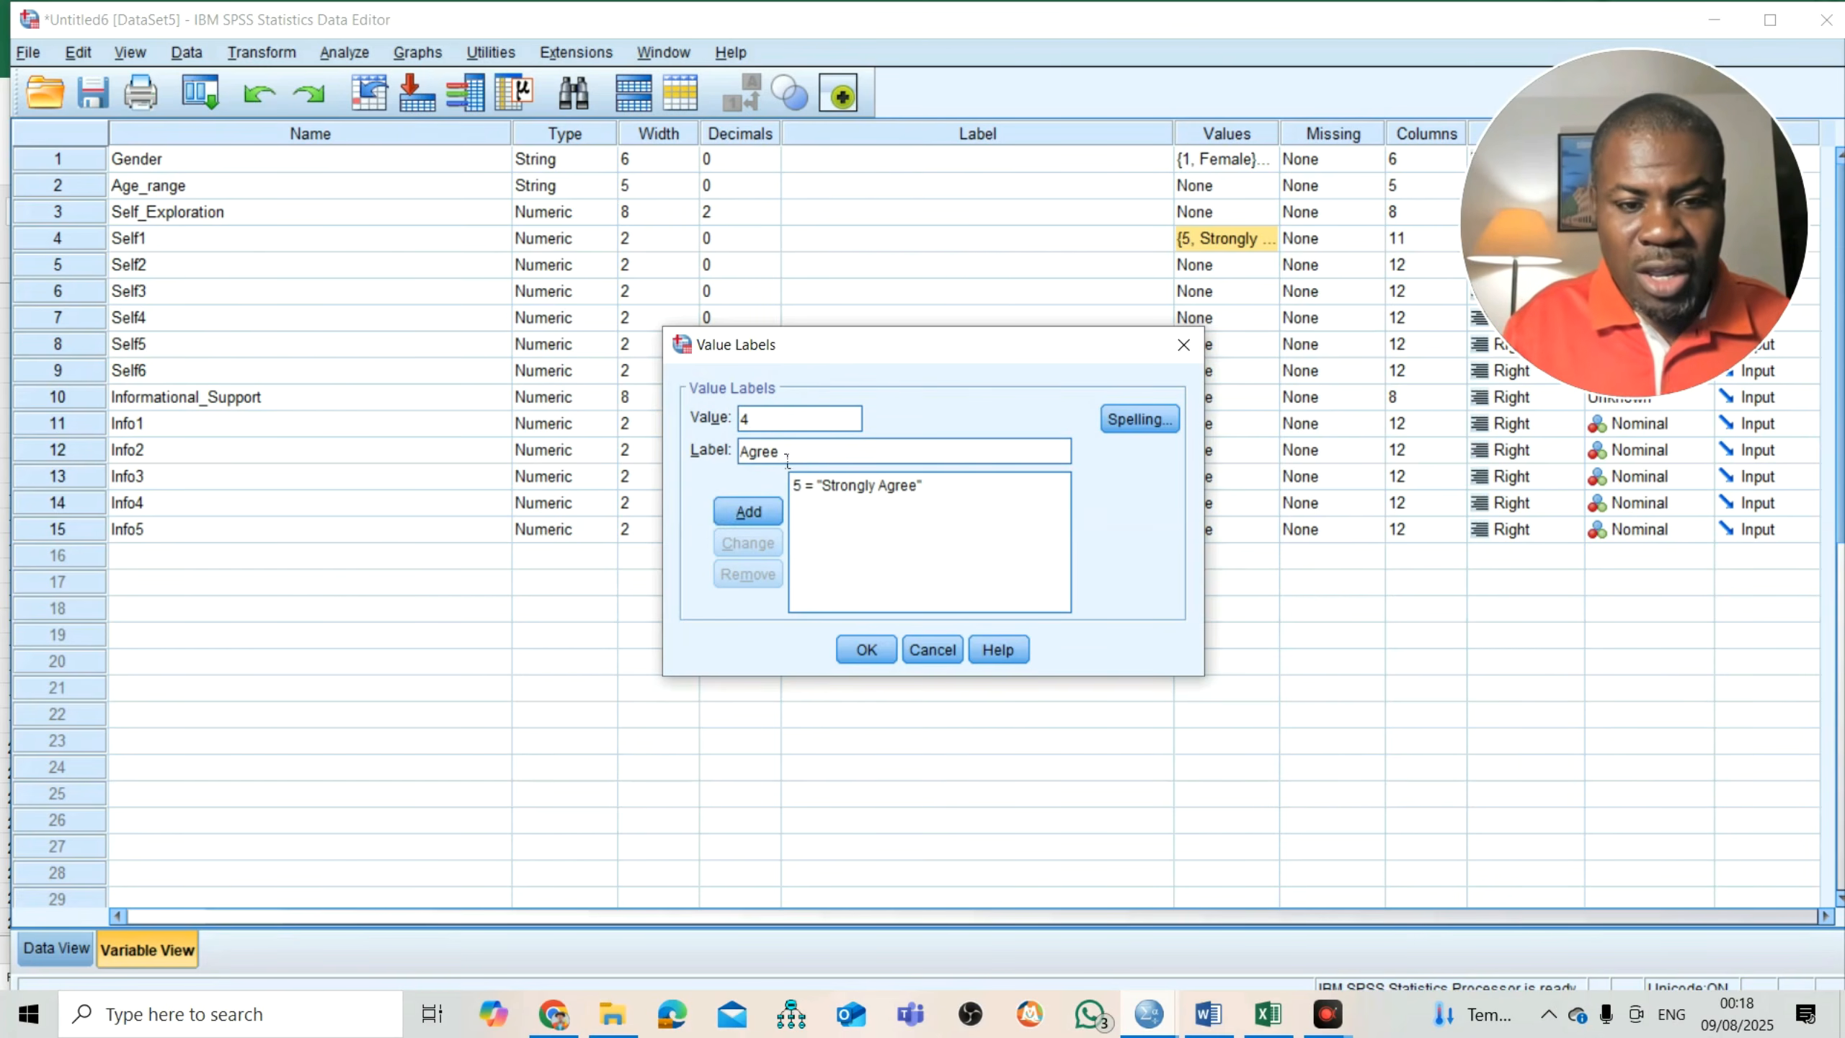
{"action": "left_click", "coordinate": [753, 510]}
- Add the Self1 value labels 3 = NeutraL and 2 = Disagree
{"action": "type", "text": "3"}
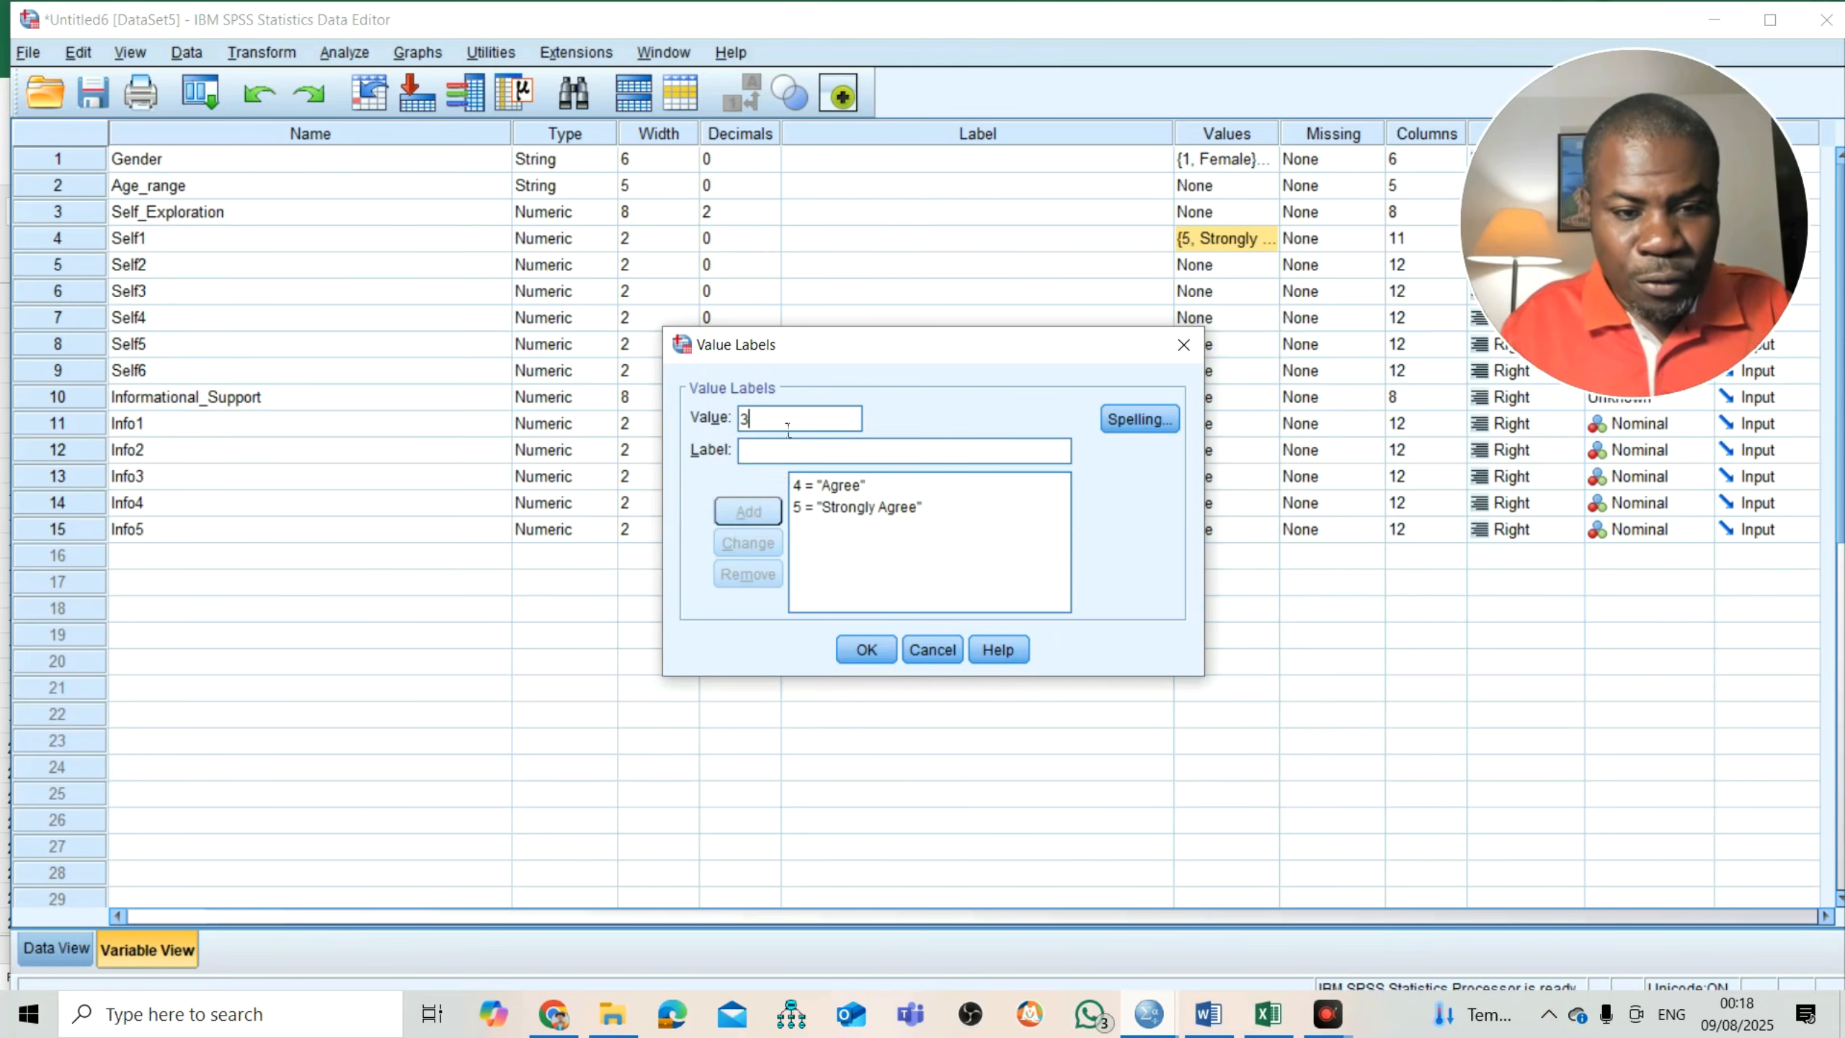
{"action": "left_click", "coordinate": [784, 454]}
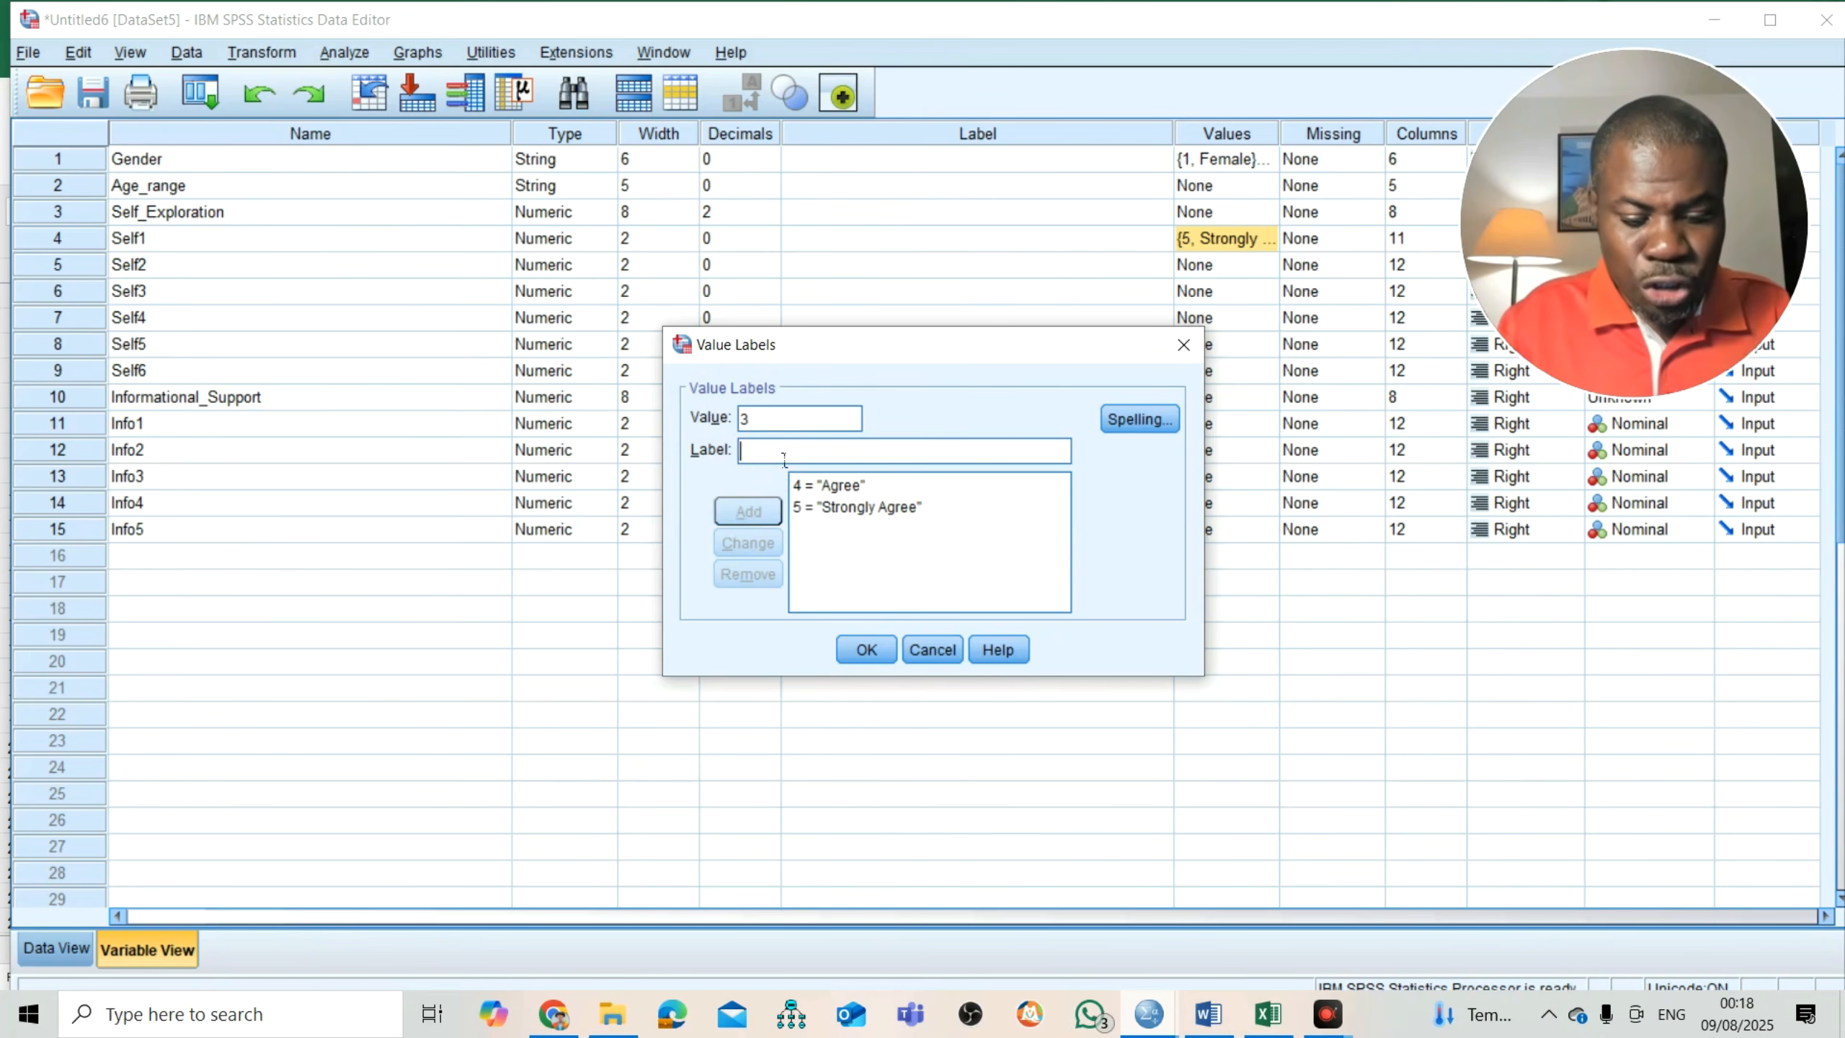
{"action": "type", "text": "Neutral"}
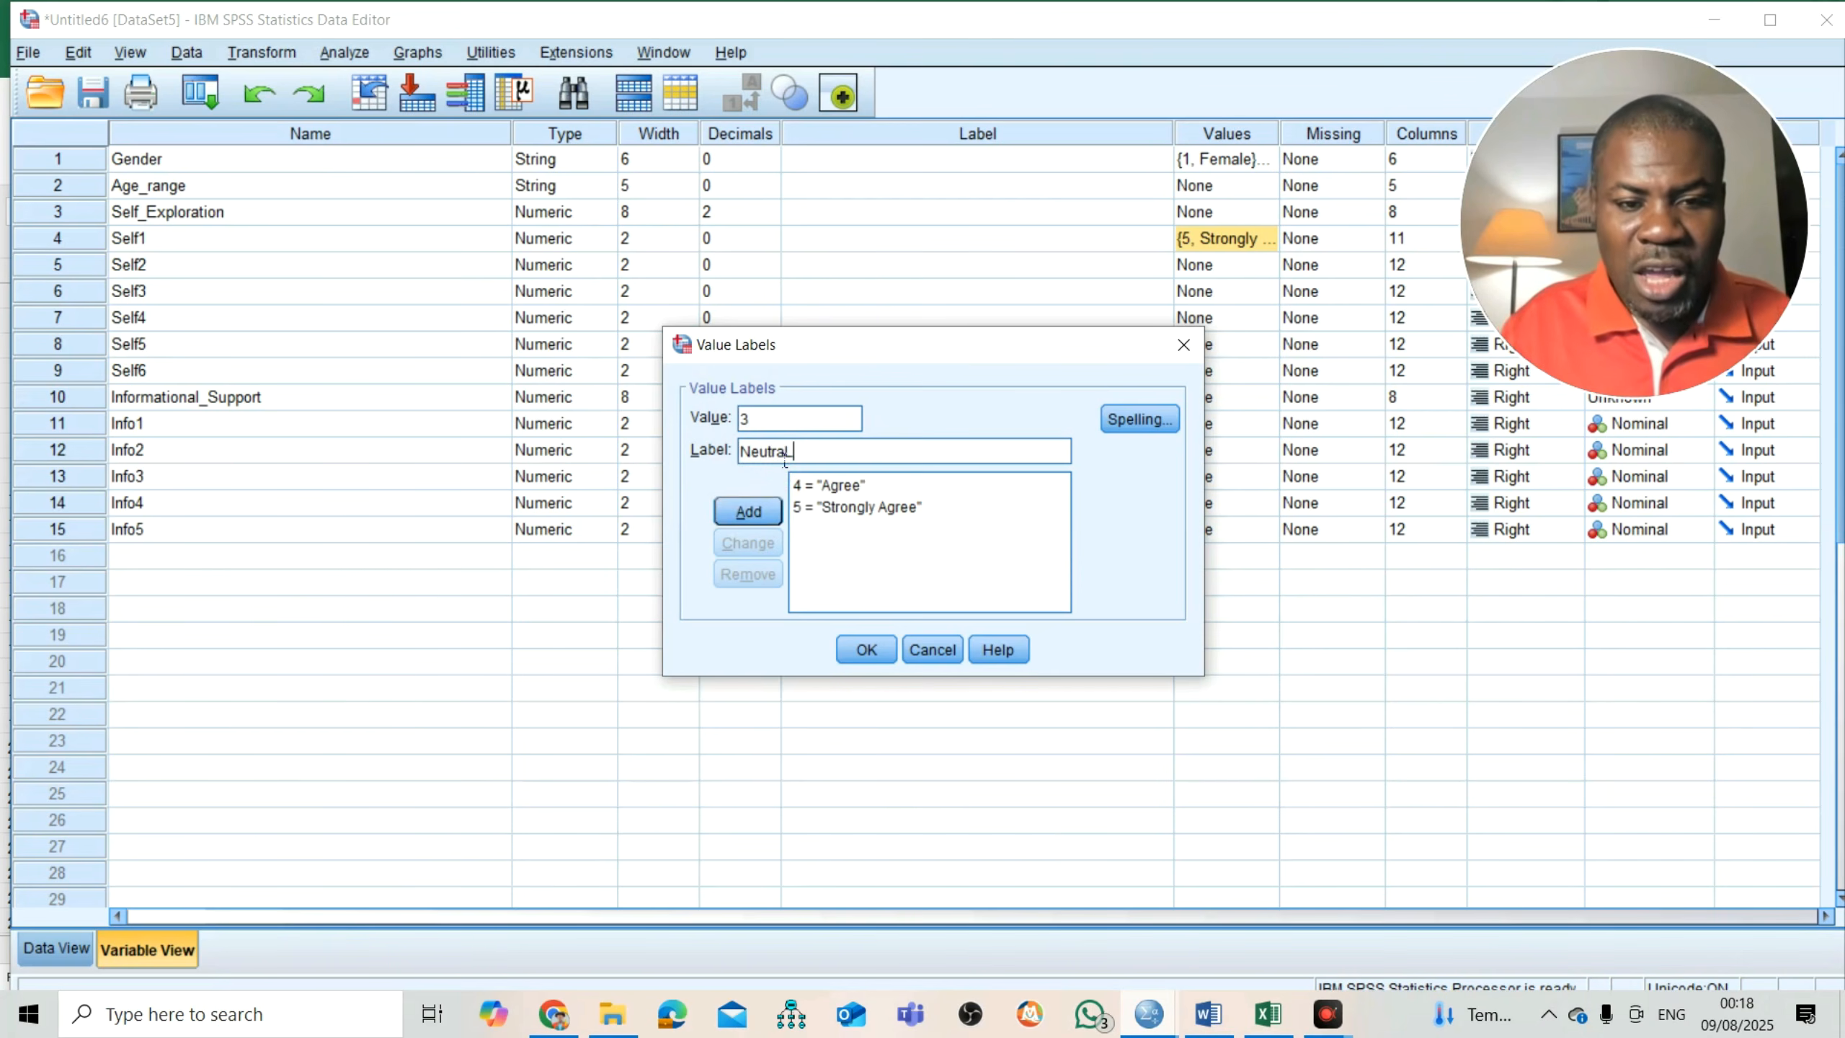
{"action": "left_click", "coordinate": [768, 513]}
{"action": "type", "text": "2"}
{"action": "left_click", "coordinate": [784, 461]}
{"action": "type", "text": "dISAGRE"}
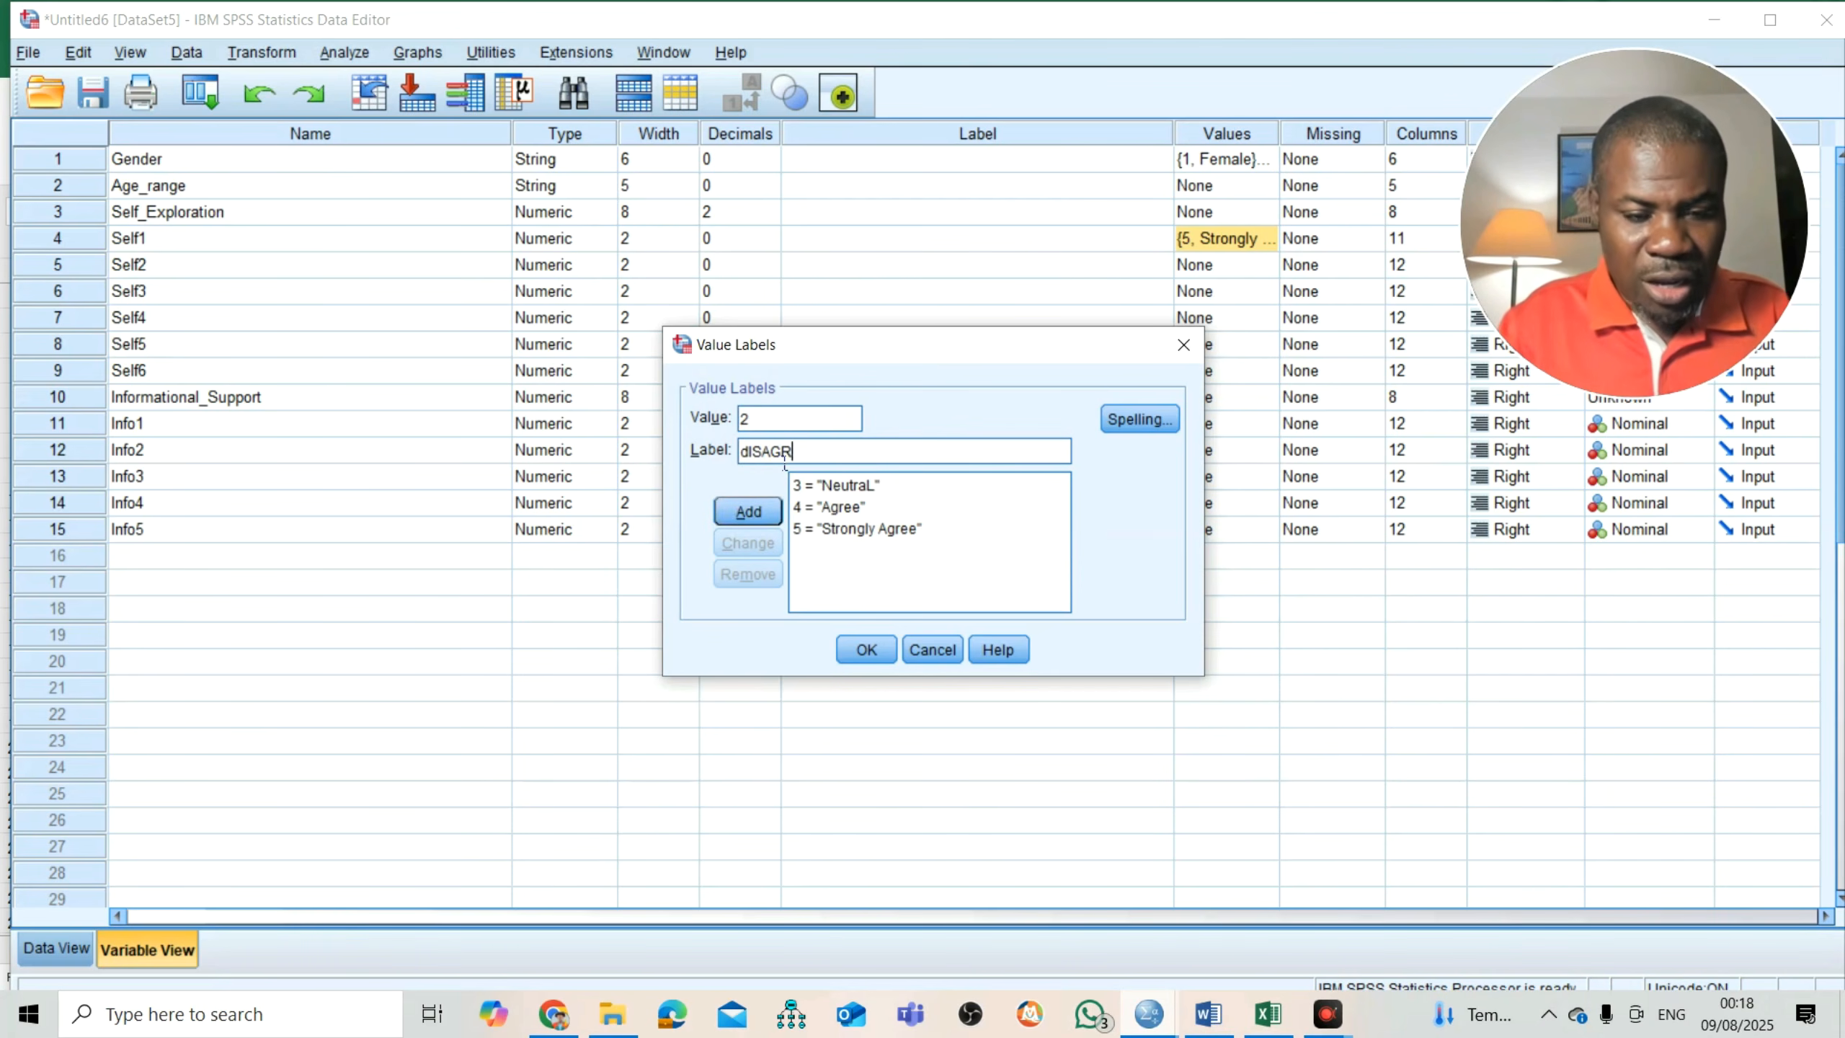
{"action": "key", "text": "BackSpace"}
{"action": "key", "text": "BackSpace"}
{"action": "key", "text": "BackSpace"}
{"action": "key", "text": "BackSpace"}
{"action": "key", "text": "BackSpace"}
{"action": "key", "text": "BackSpace"}
{"action": "key", "text": "BackSpace"}
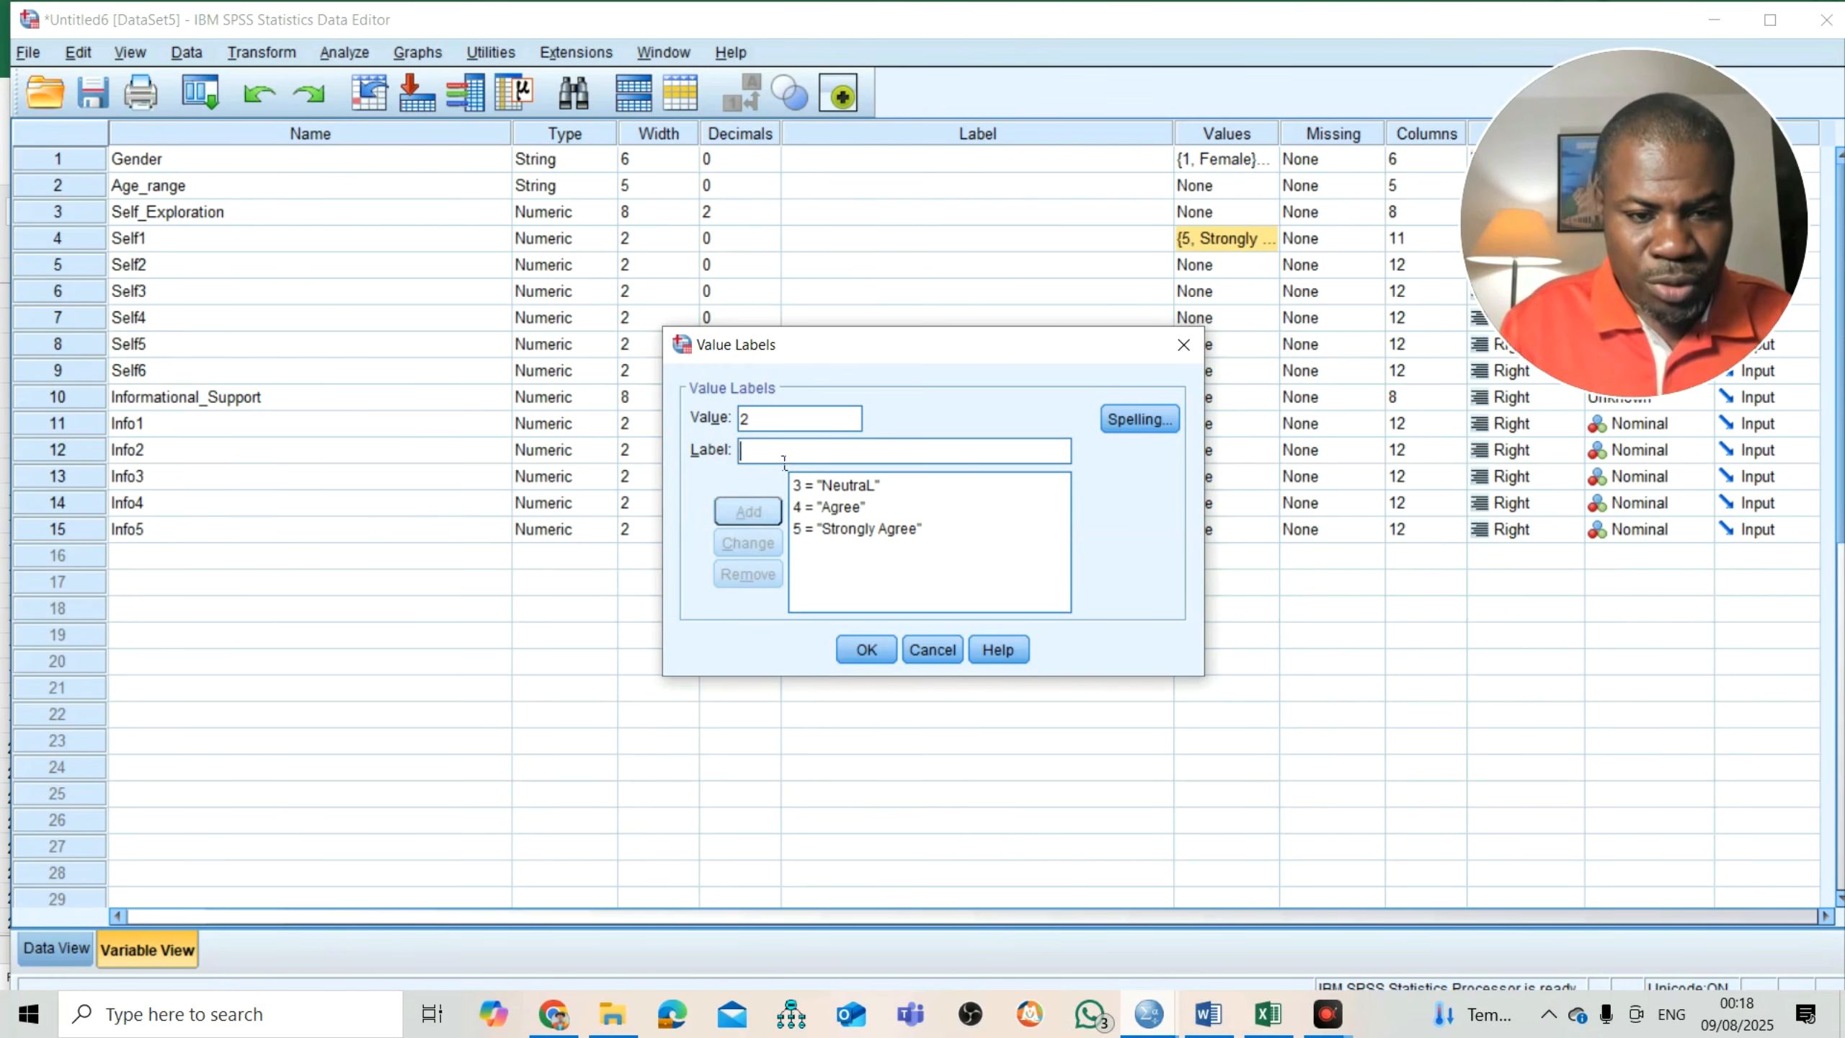
{"action": "type", "text": "Disagree"}
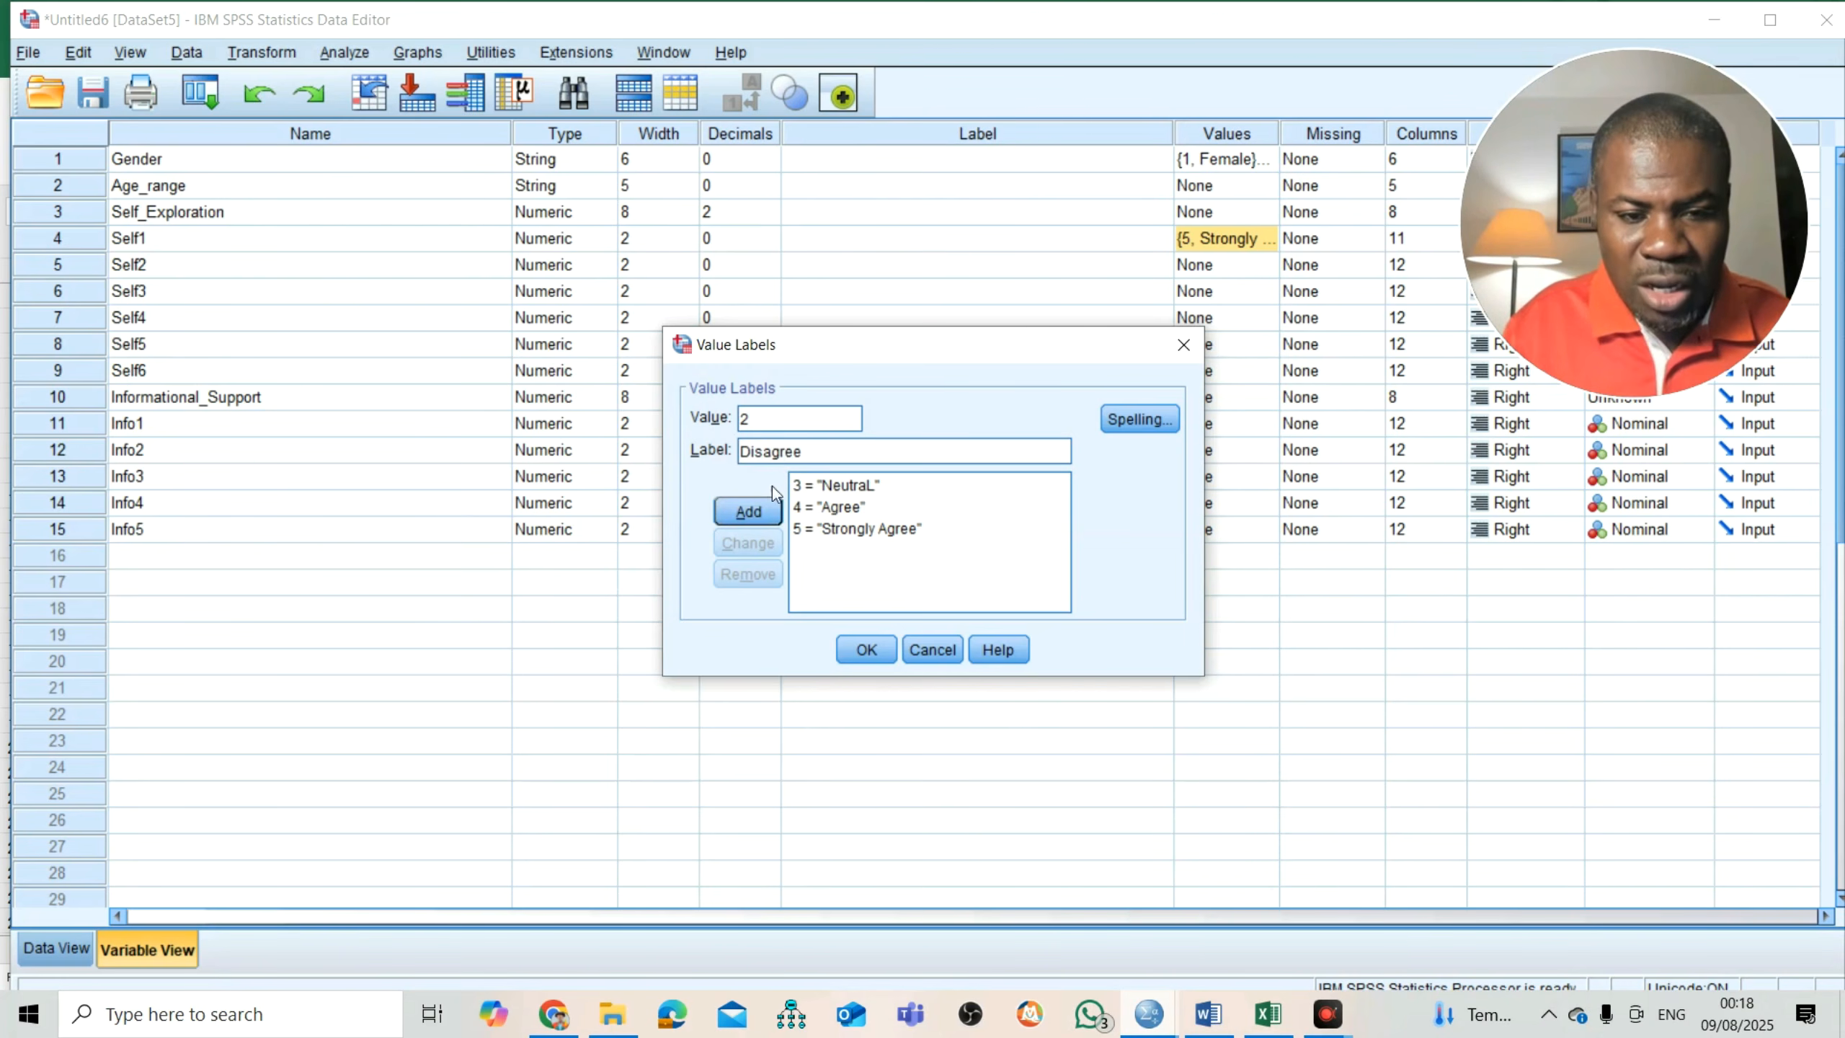
{"action": "key", "text": "Return"}
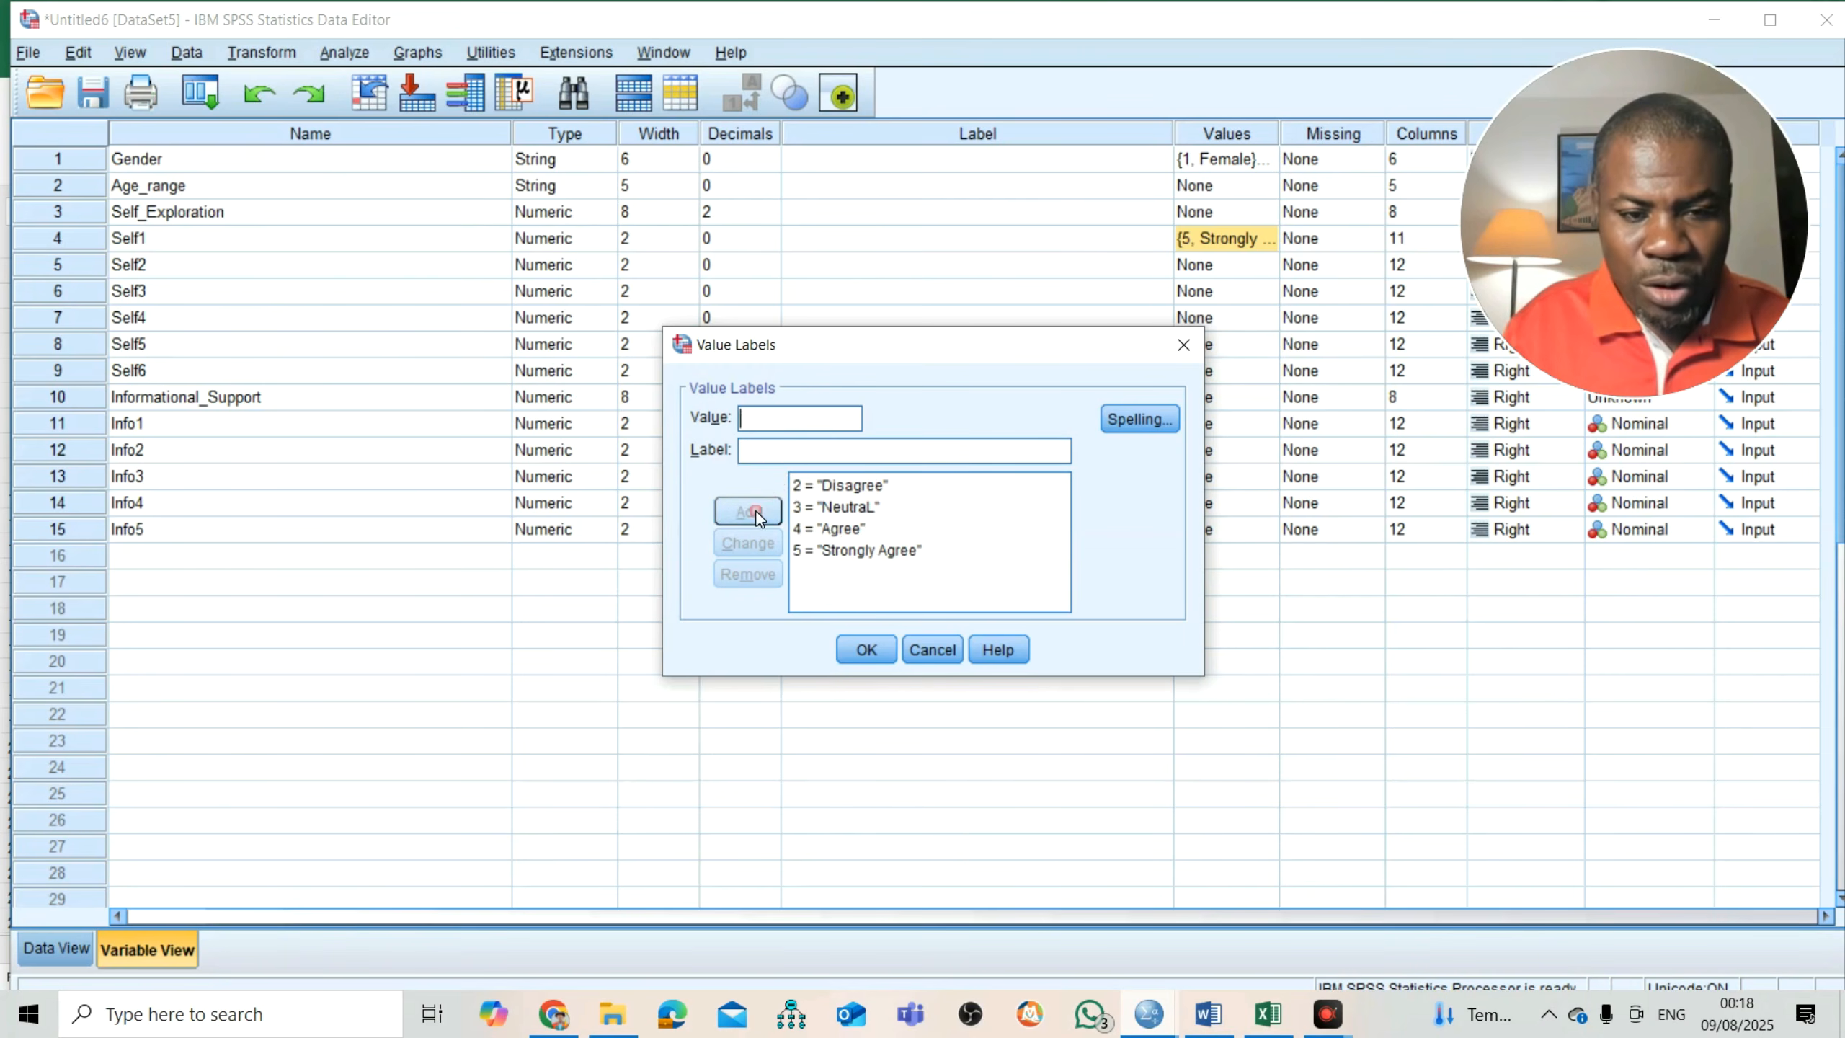
- Add the Self1 value label 1 = Strongly Disagree and confirm the set of value labels
{"action": "type", "text": "1"}
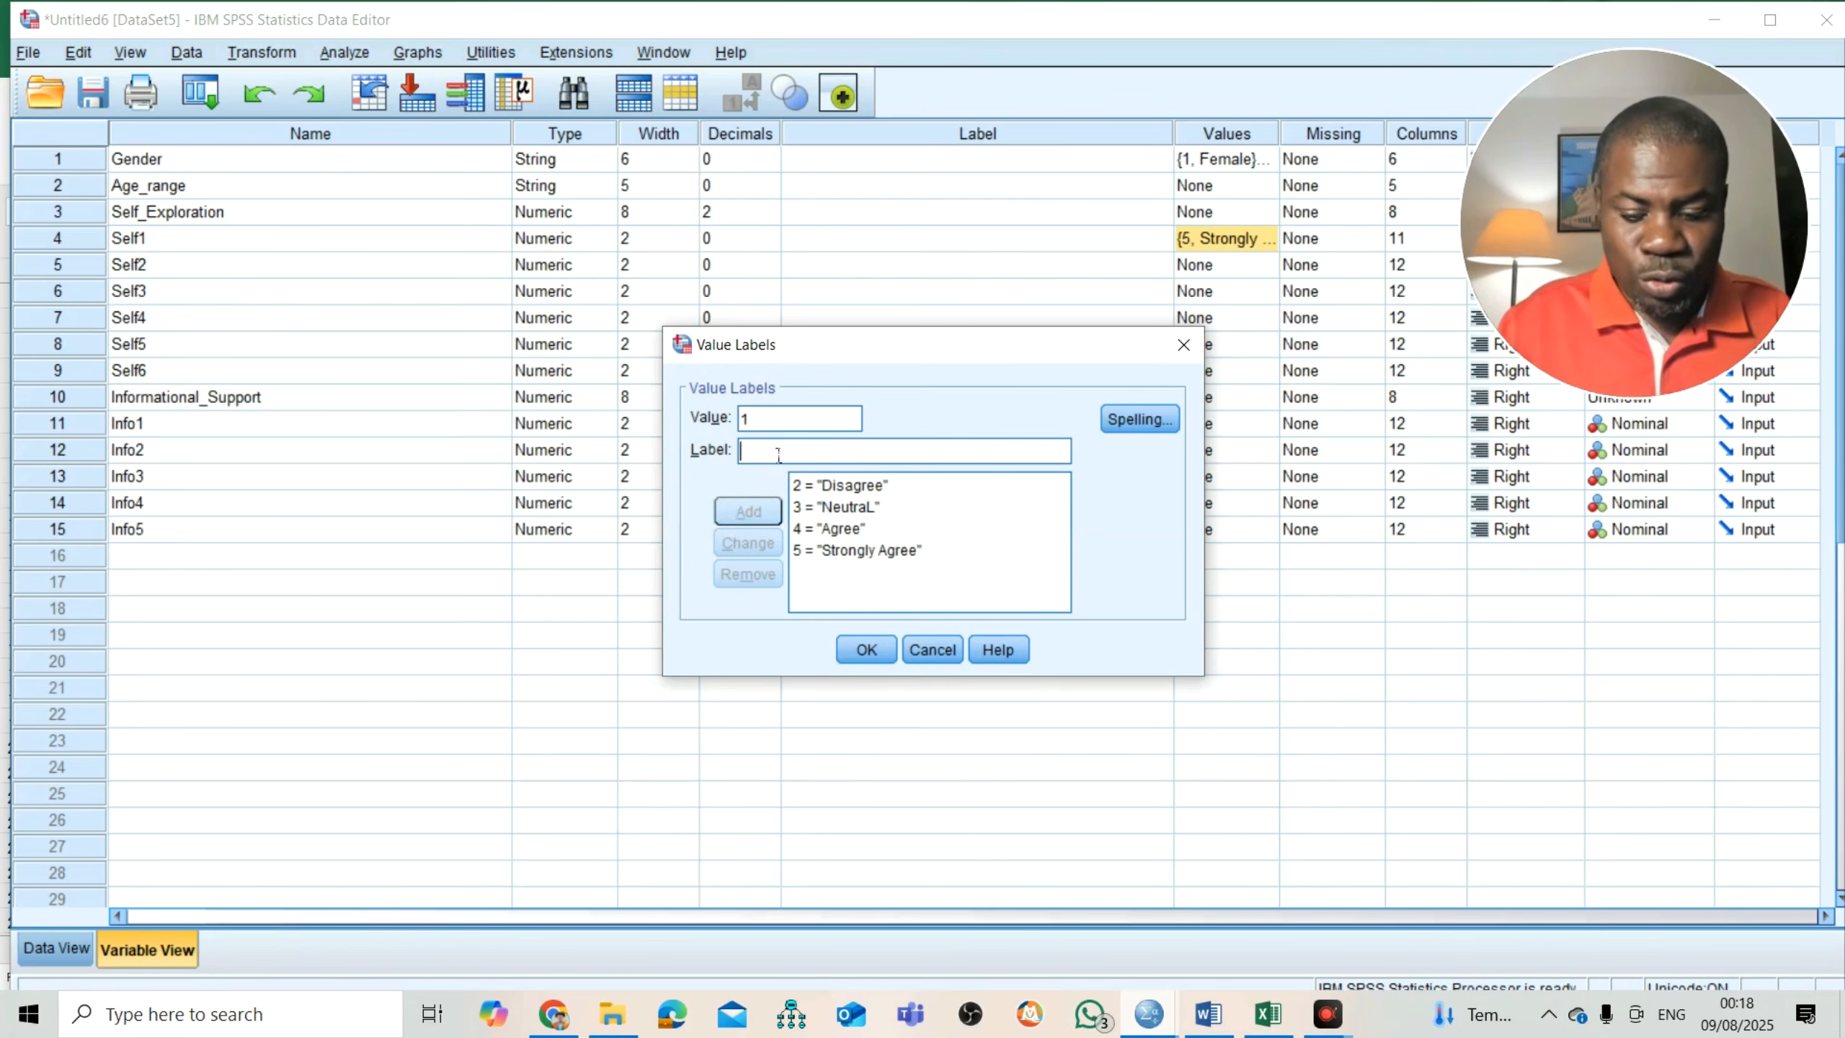
{"action": "type", "text": "Strongly Disagree"}
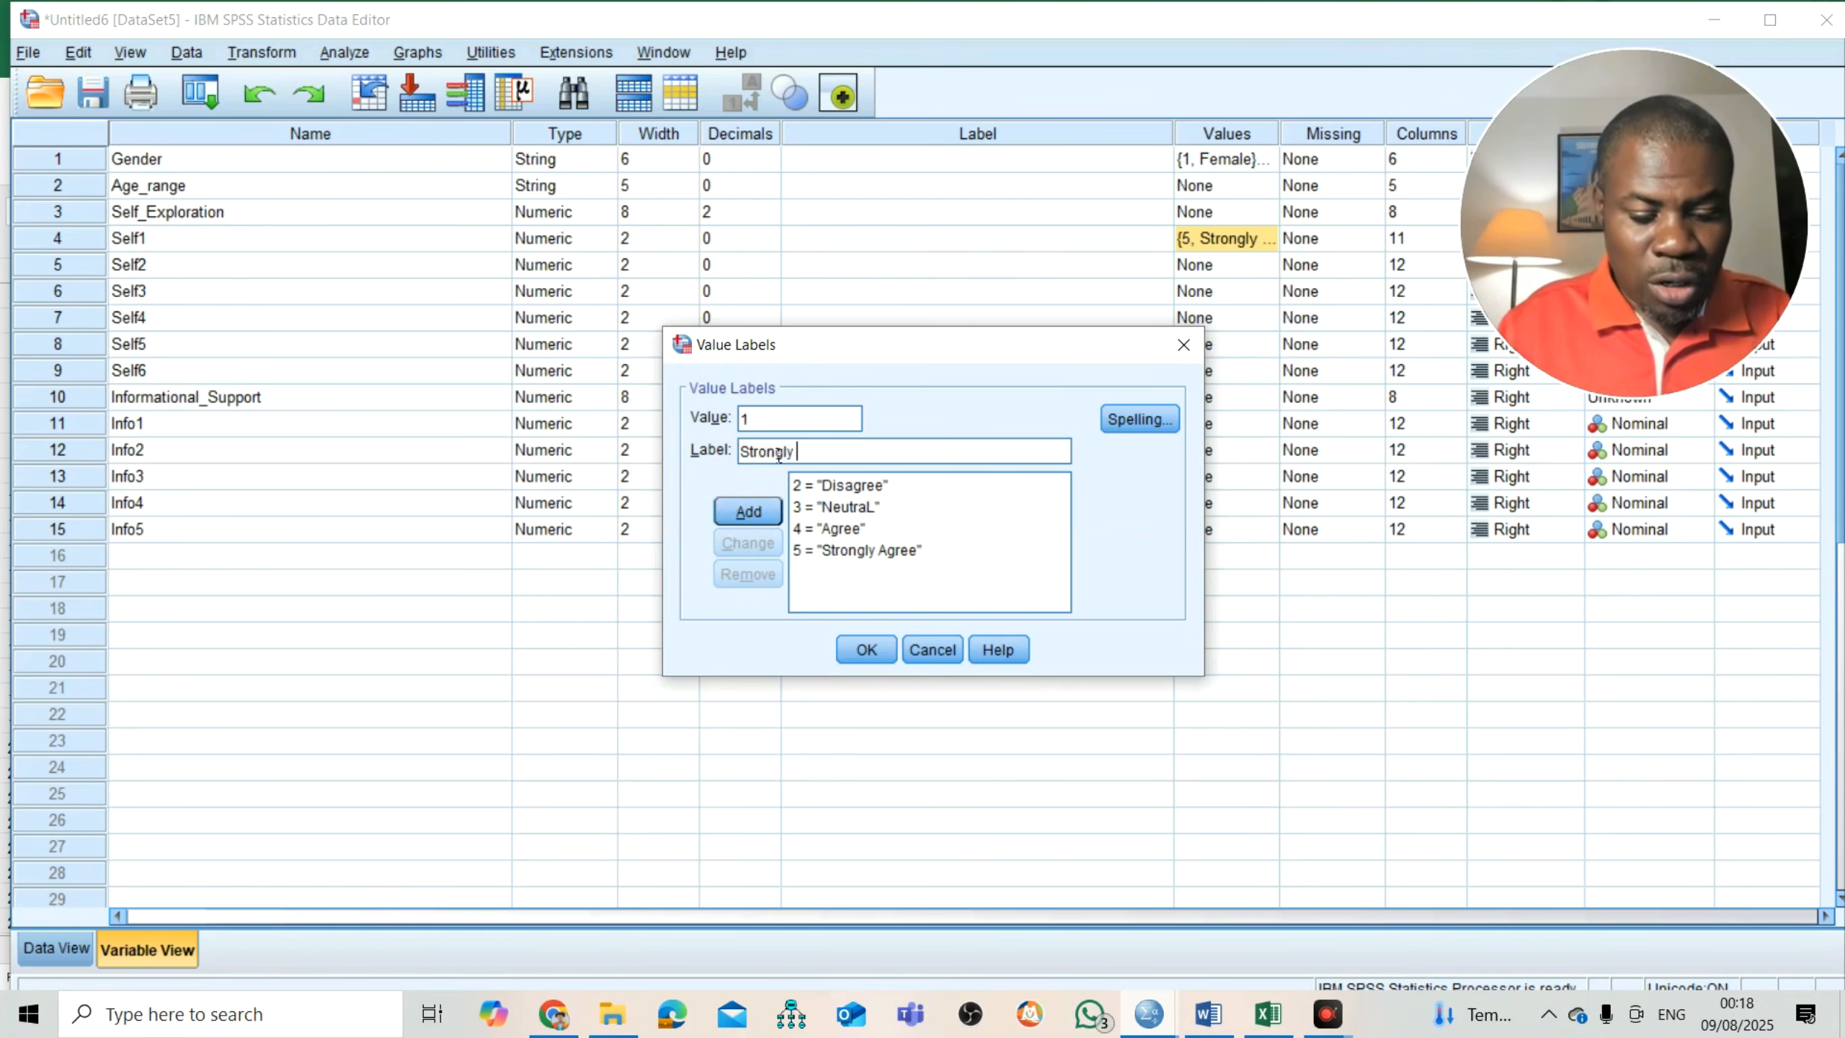
{"action": "left_click", "coordinate": [768, 513]}
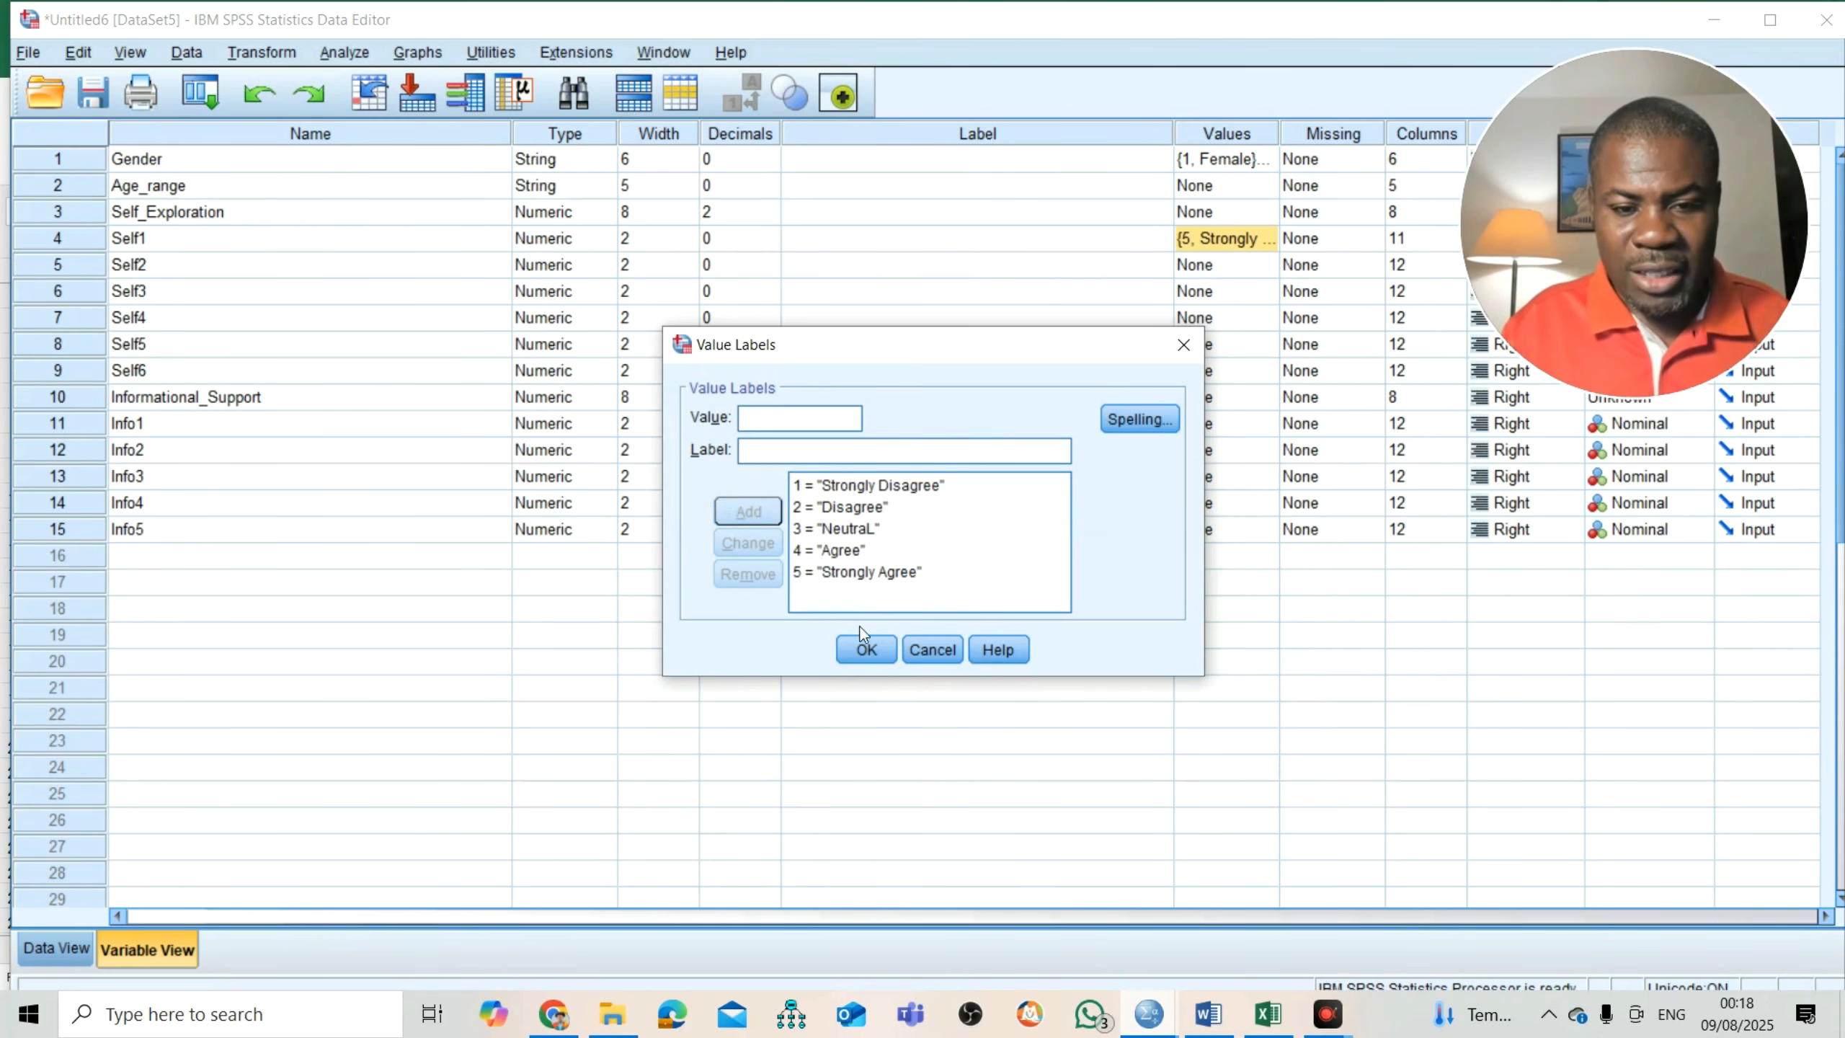
{"action": "left_click", "coordinate": [866, 646]}
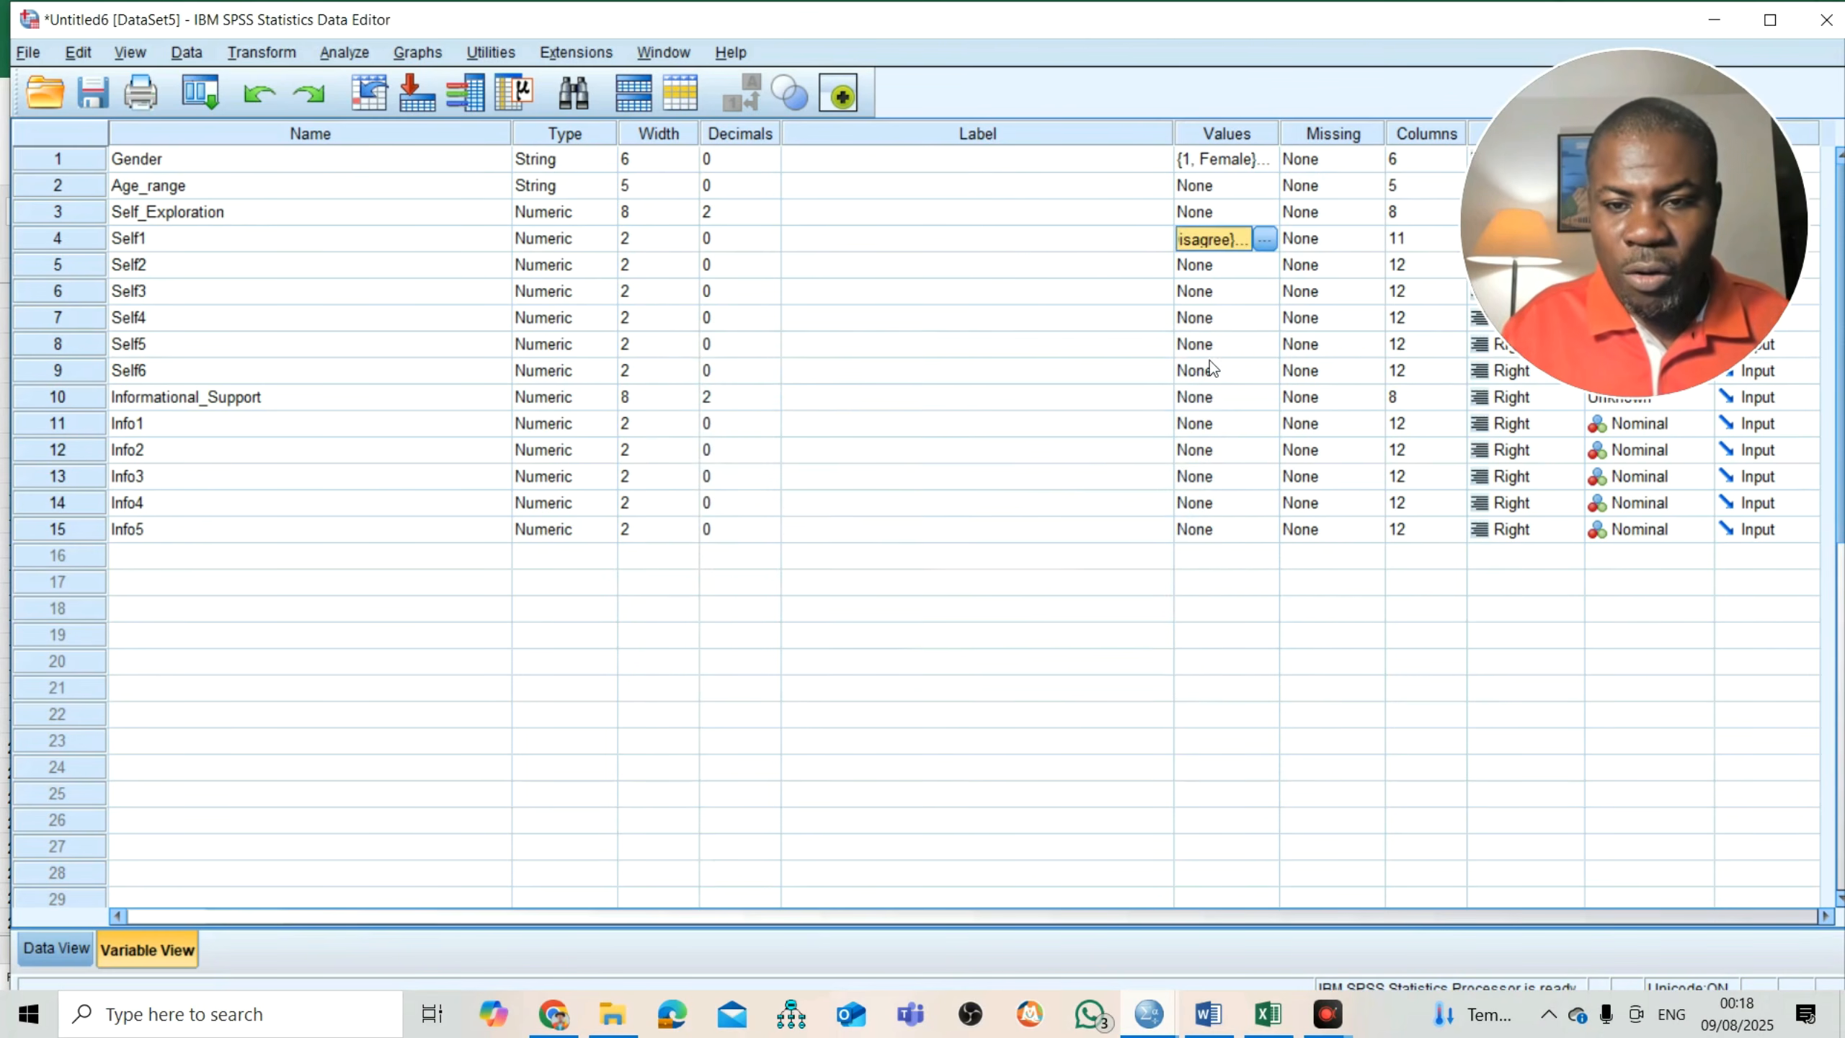
- Copy the value labels of Self1 to the remaining self-exploration items, Self2 to Self6
{"action": "right_click", "coordinate": [1237, 239]}
{"action": "left_click", "coordinate": [1239, 254]}
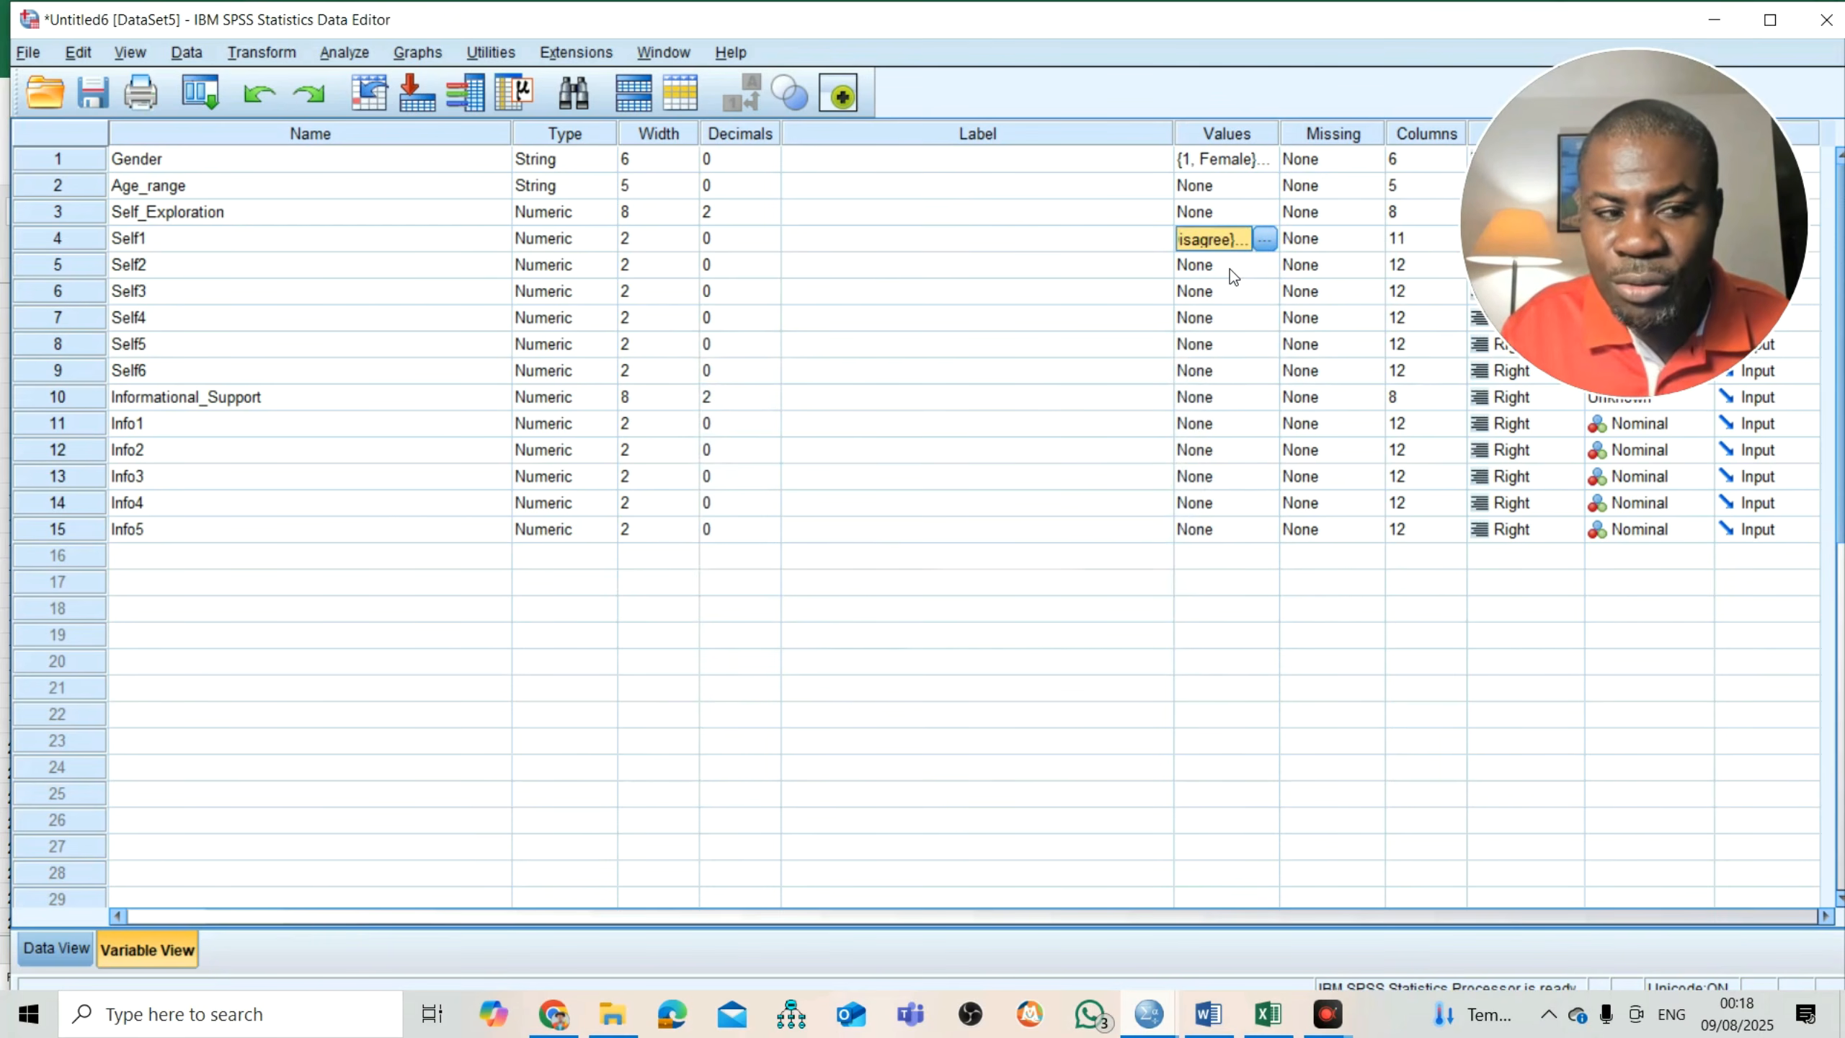
{"action": "key", "text": "ctrl+v"}
{"action": "left_click", "coordinate": [1220, 294]}
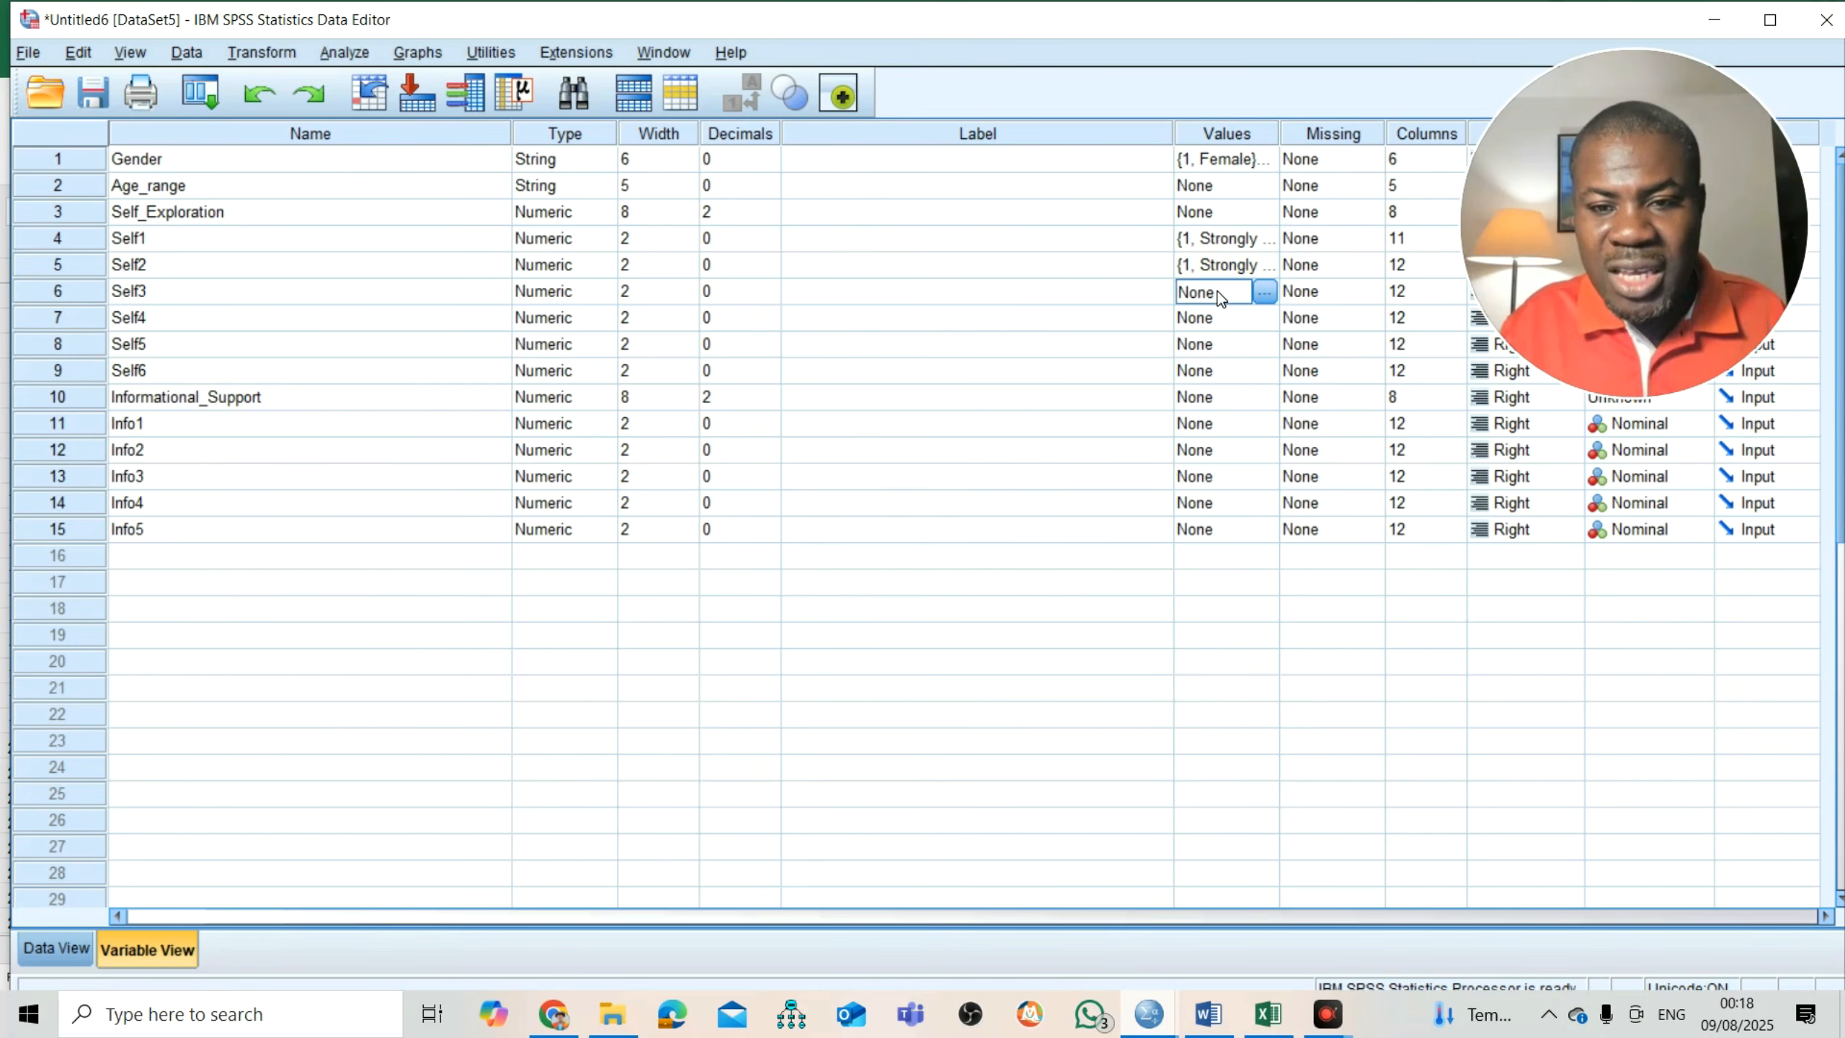
{"action": "key", "text": "ctrl+v"}
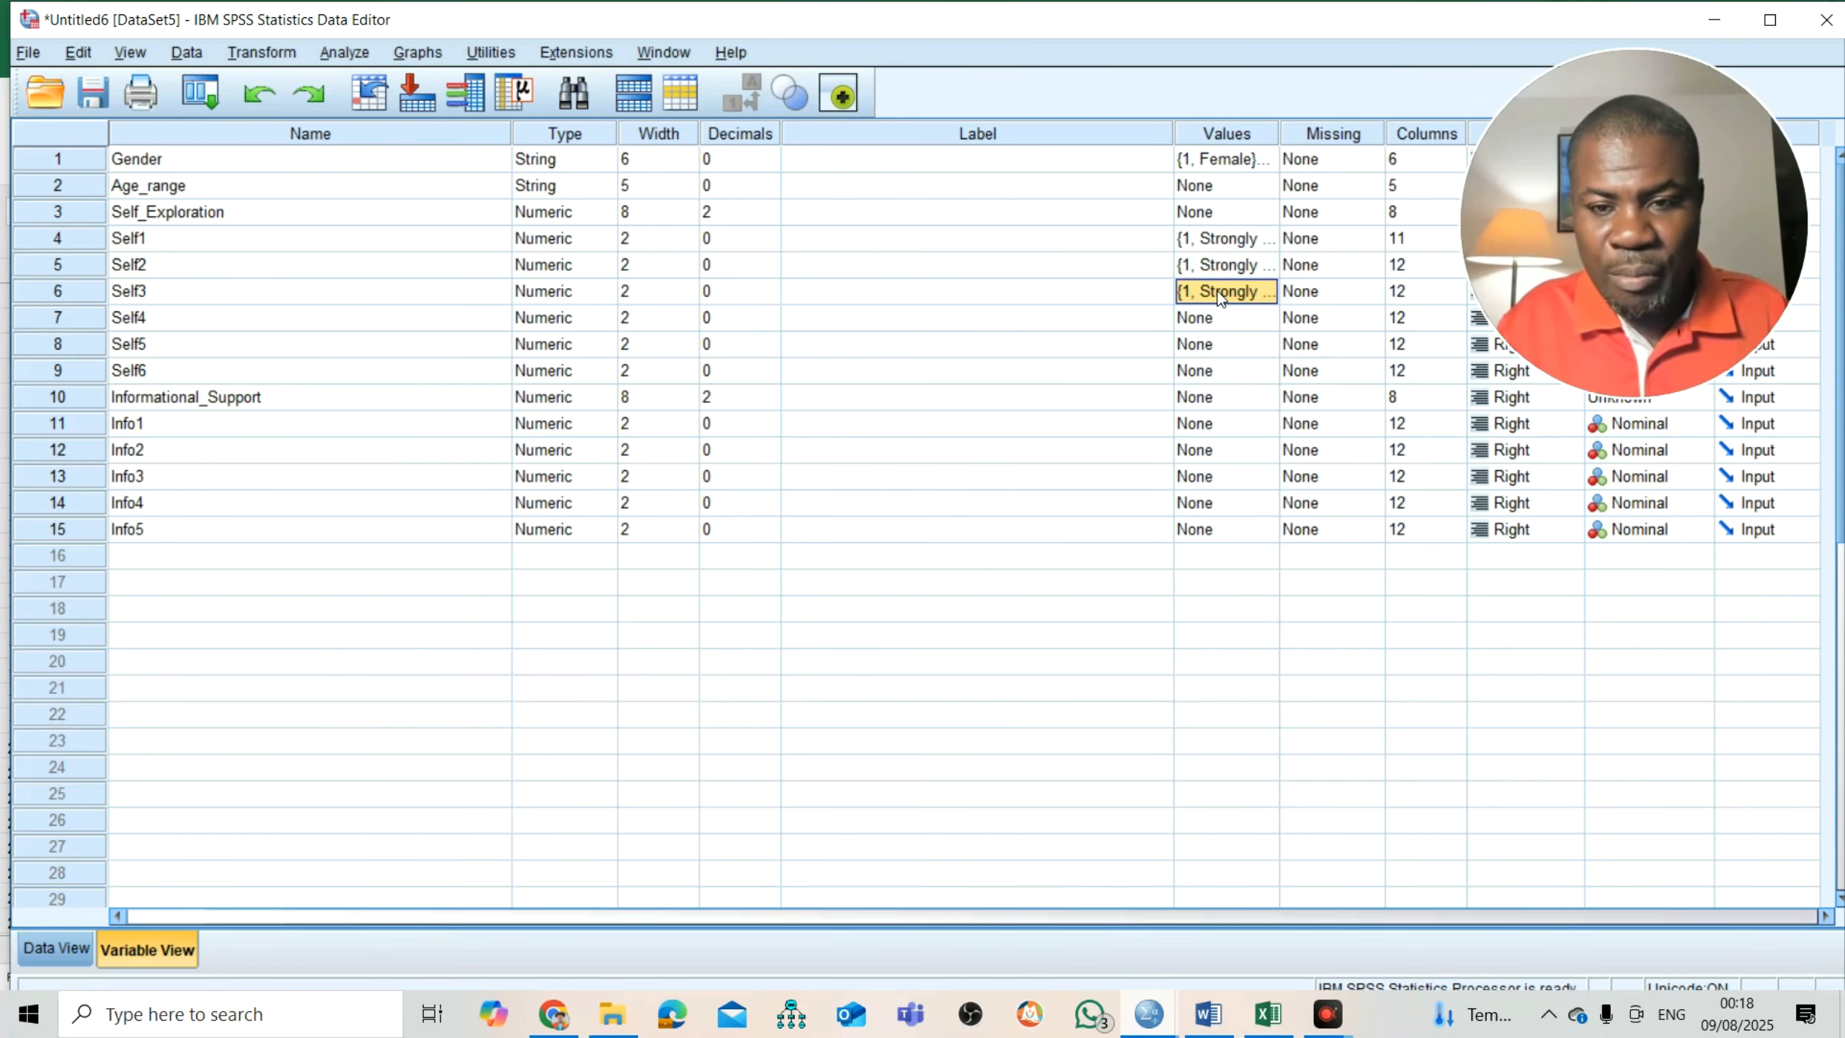
{"action": "left_click", "coordinate": [1220, 319]}
{"action": "key", "text": "ctrl+v"}
{"action": "left_click", "coordinate": [1216, 345]}
{"action": "key", "text": "ctrl+v"}
{"action": "left_click", "coordinate": [1214, 376]}
{"action": "key", "text": "ctrl+v"}
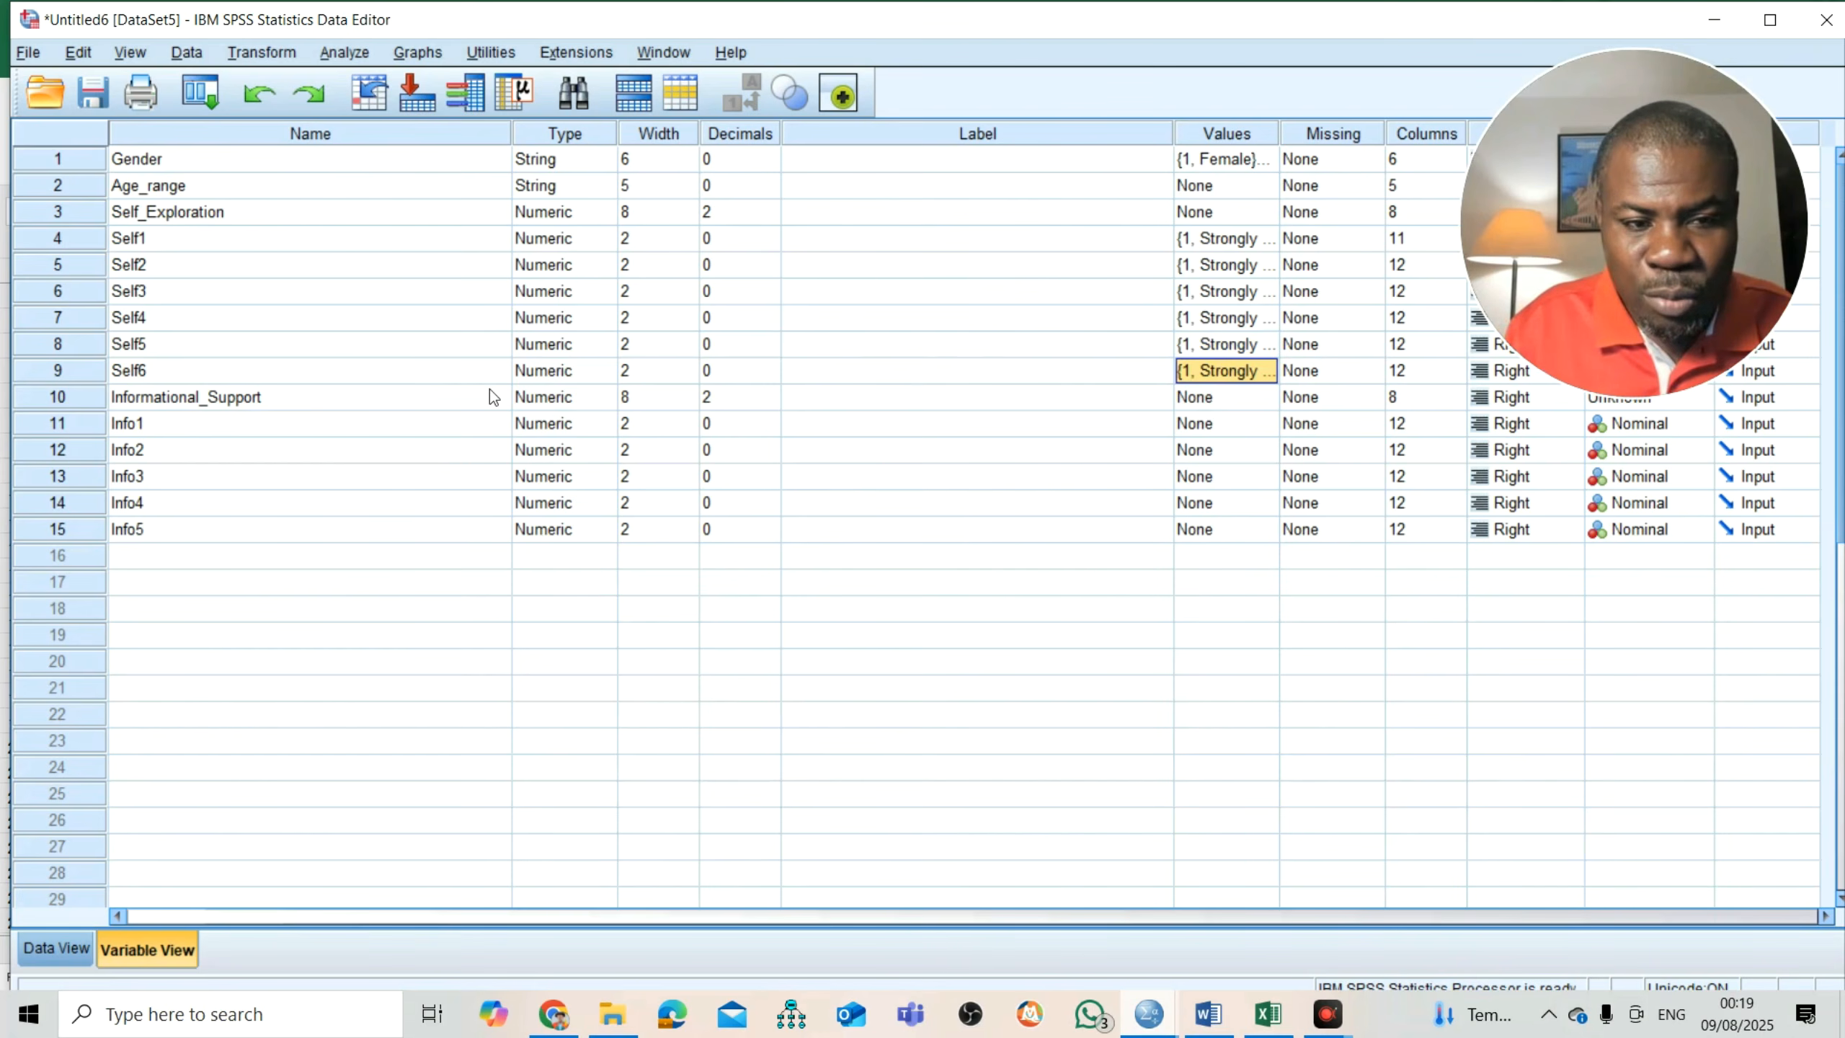
{"action": "left_click", "coordinate": [86, 395]}
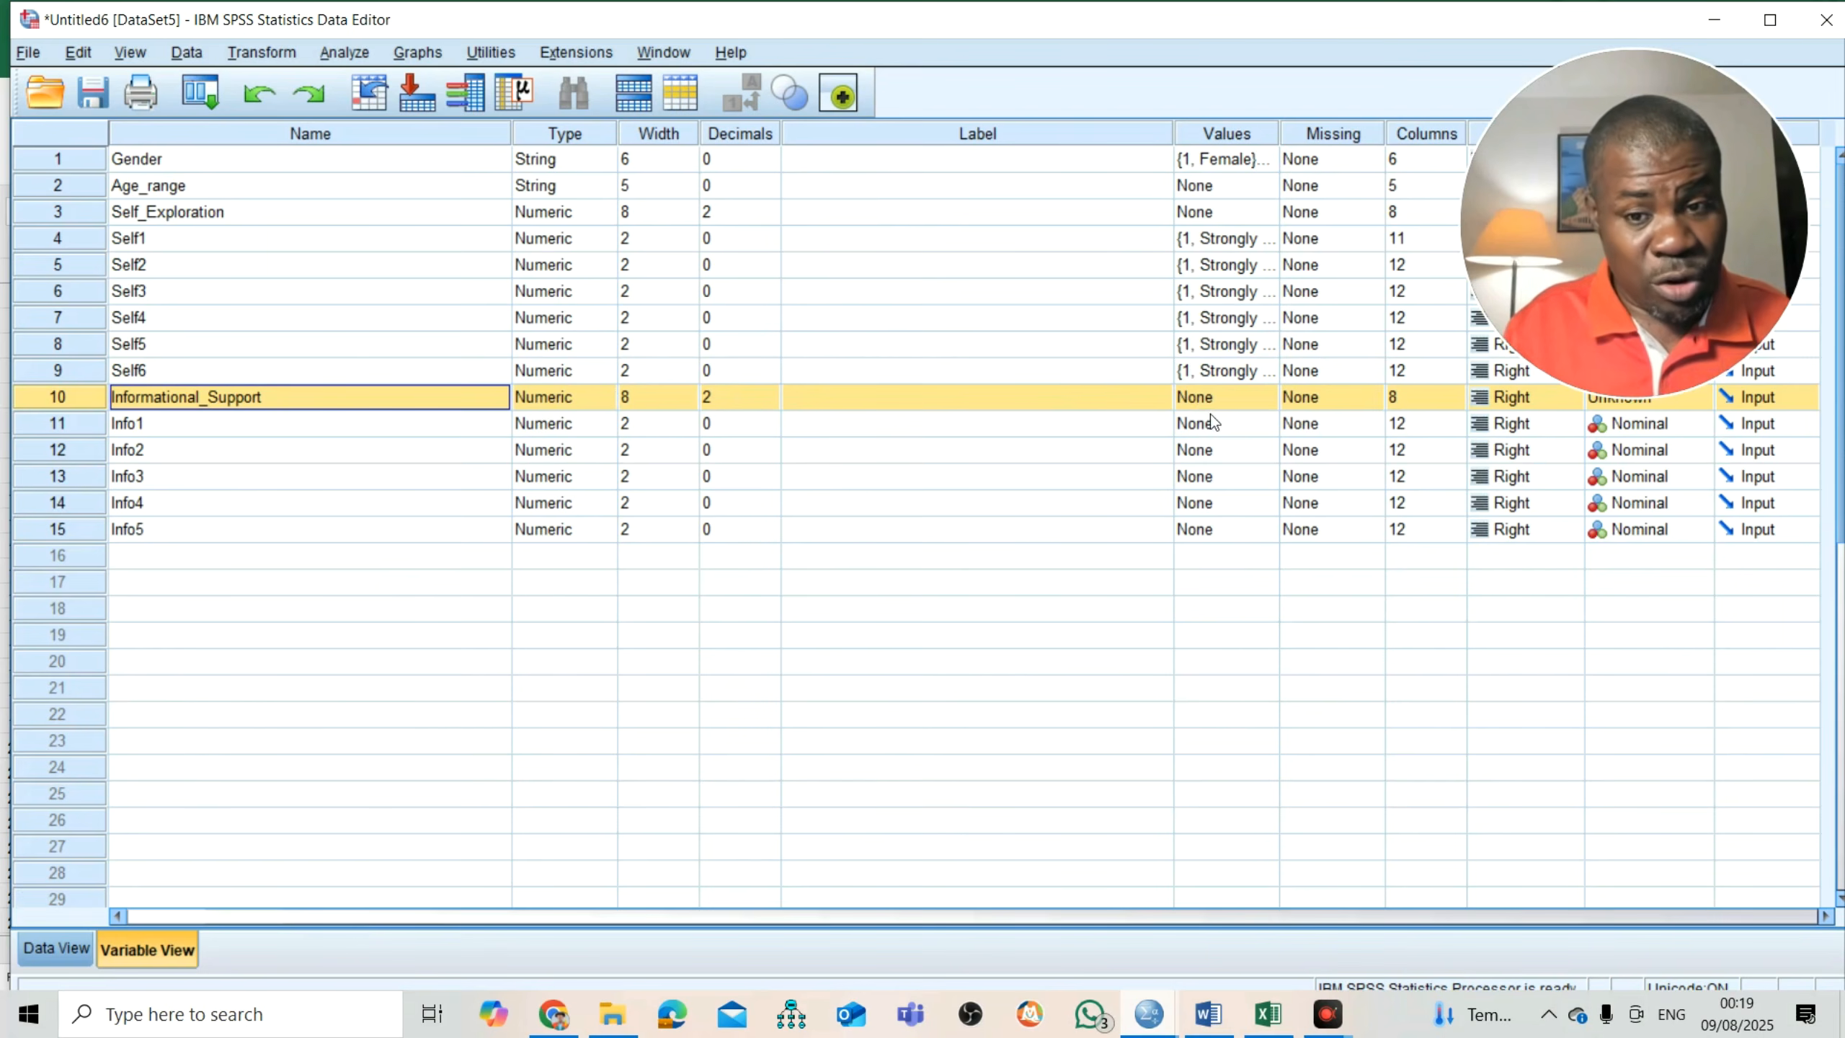
{"action": "left_click", "coordinate": [1233, 450]}
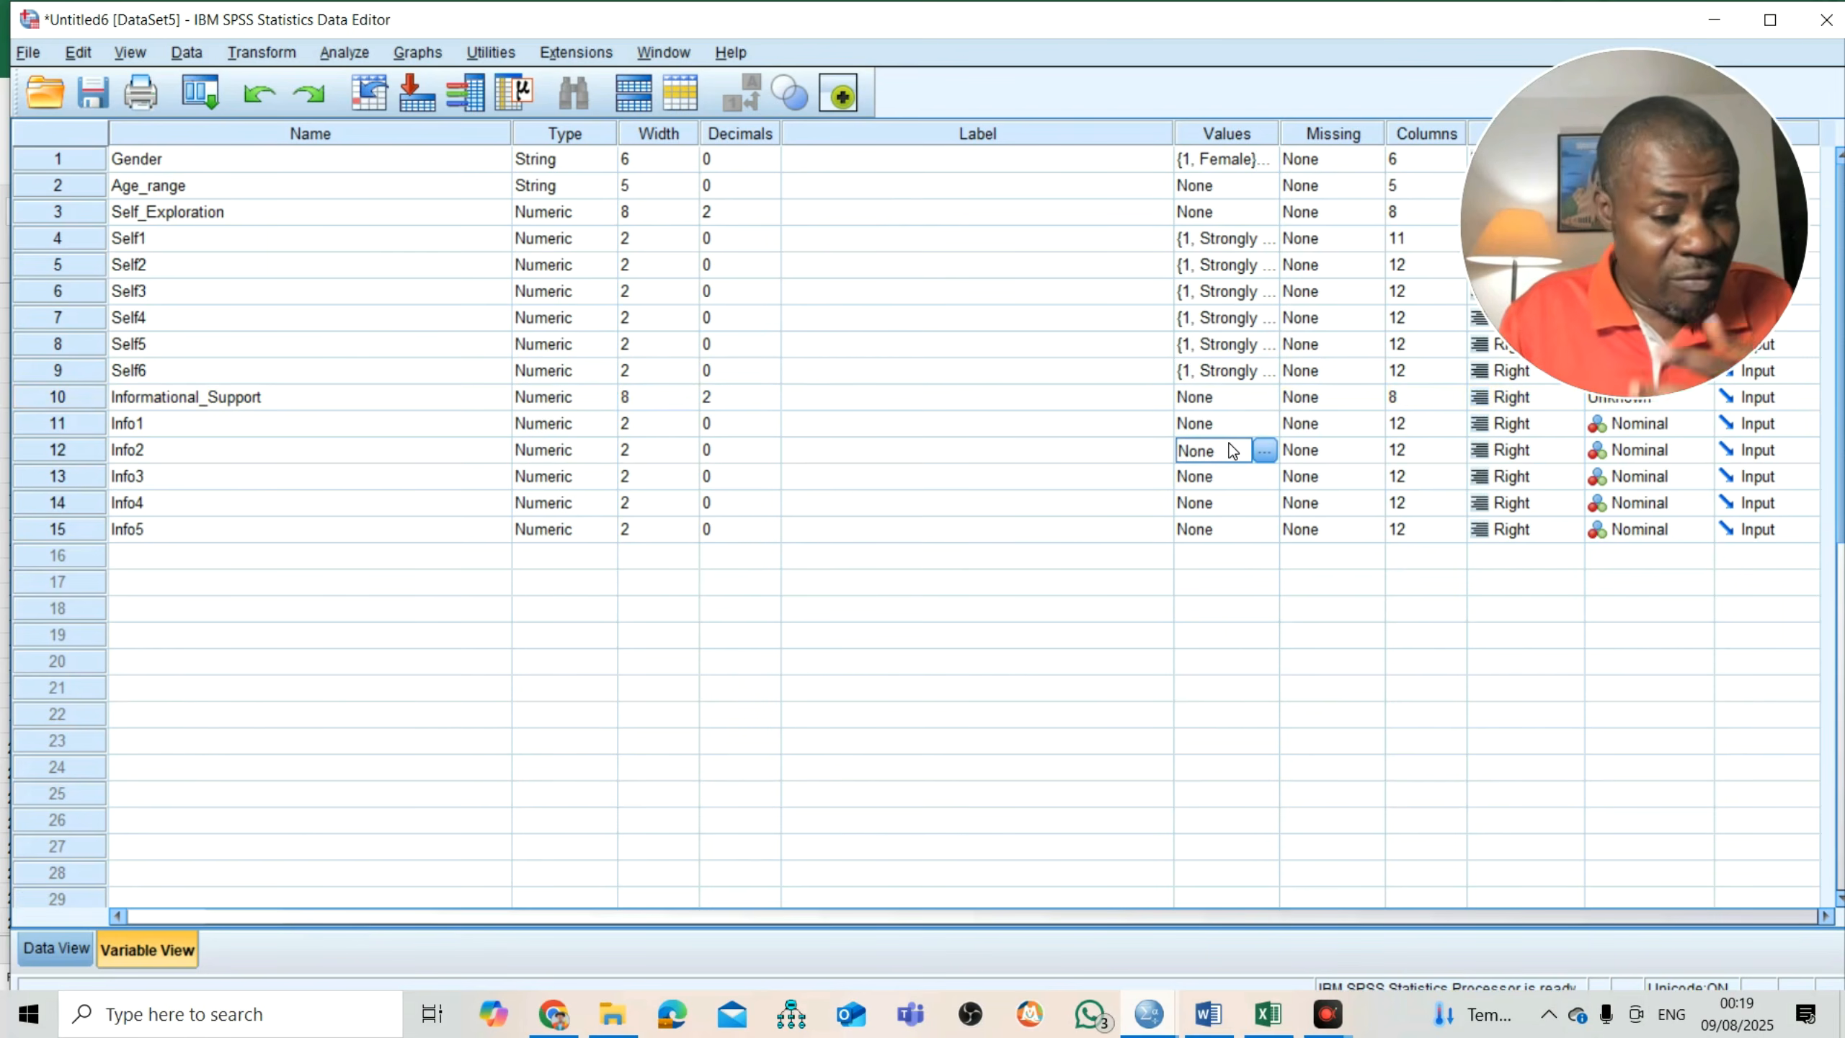
{"action": "left_click_drag", "start_coordinate": [1233, 451], "coordinate": [341, 441]}
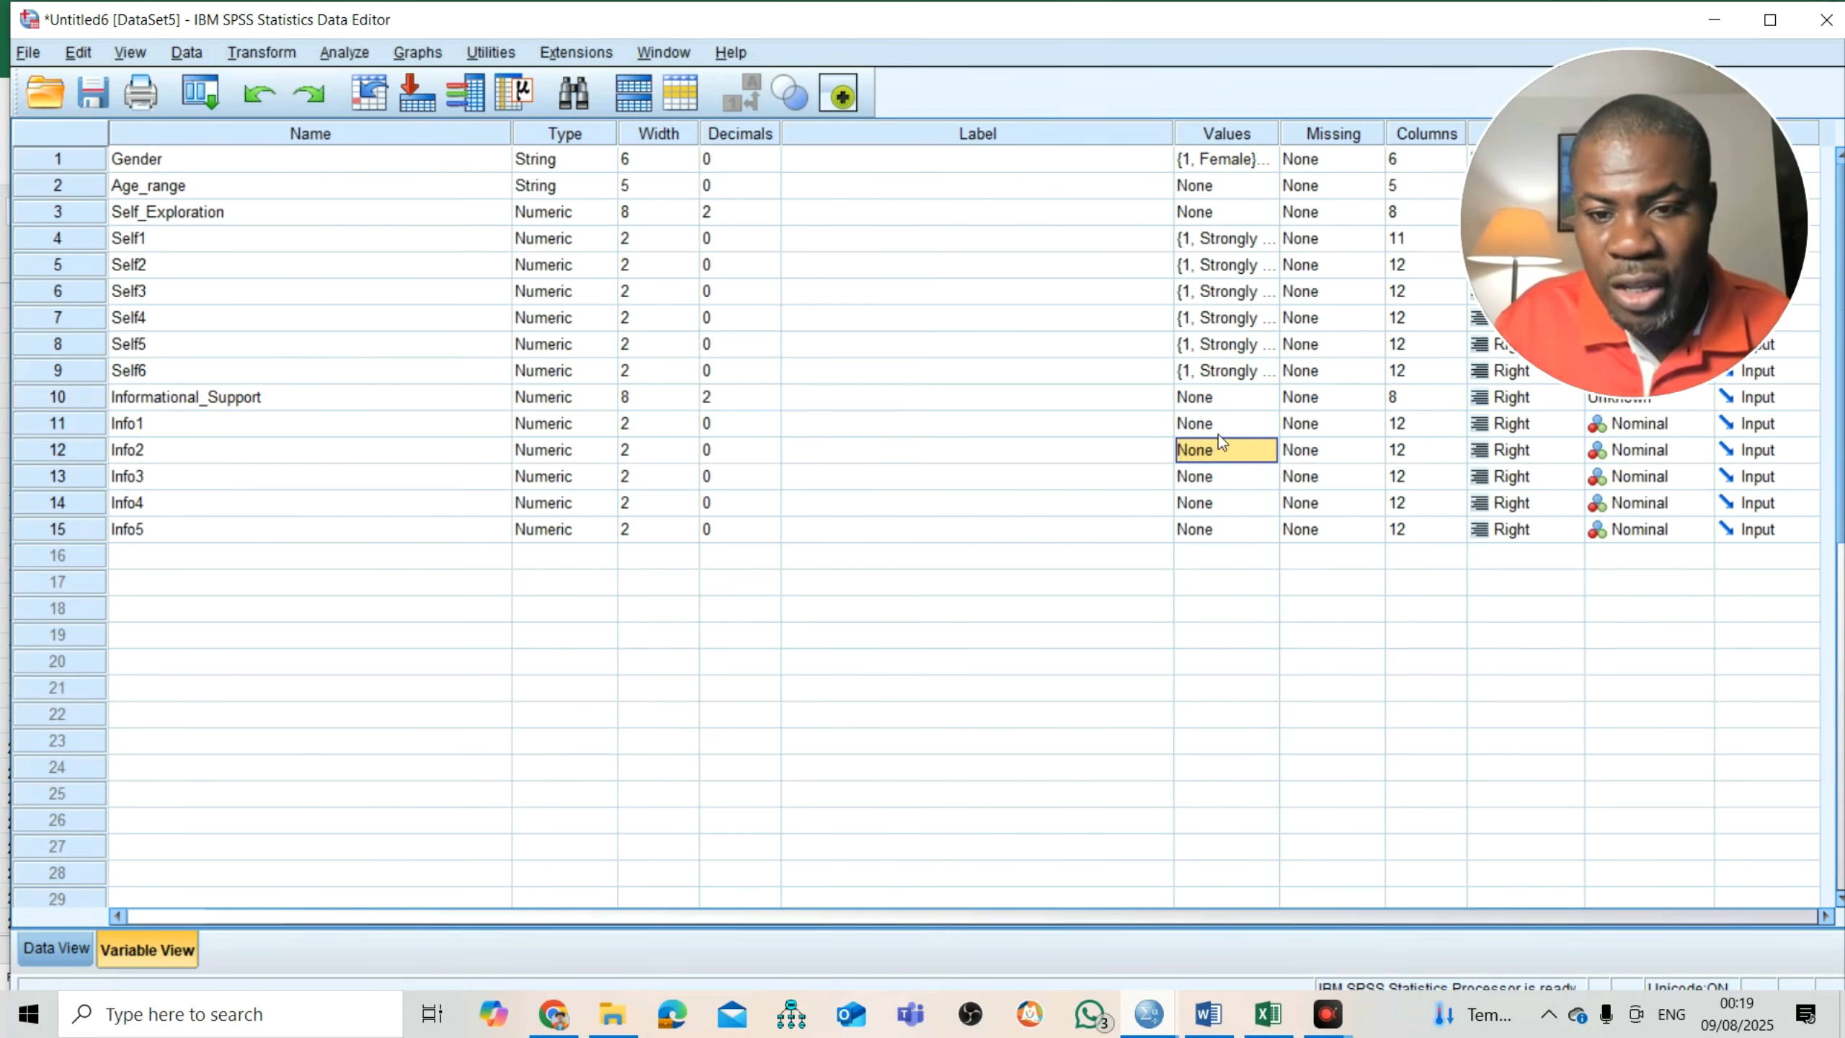
- Apply the copied Self-item value labels to the informational support items, Info1 to Info5
{"action": "double_click", "coordinate": [1260, 426]}
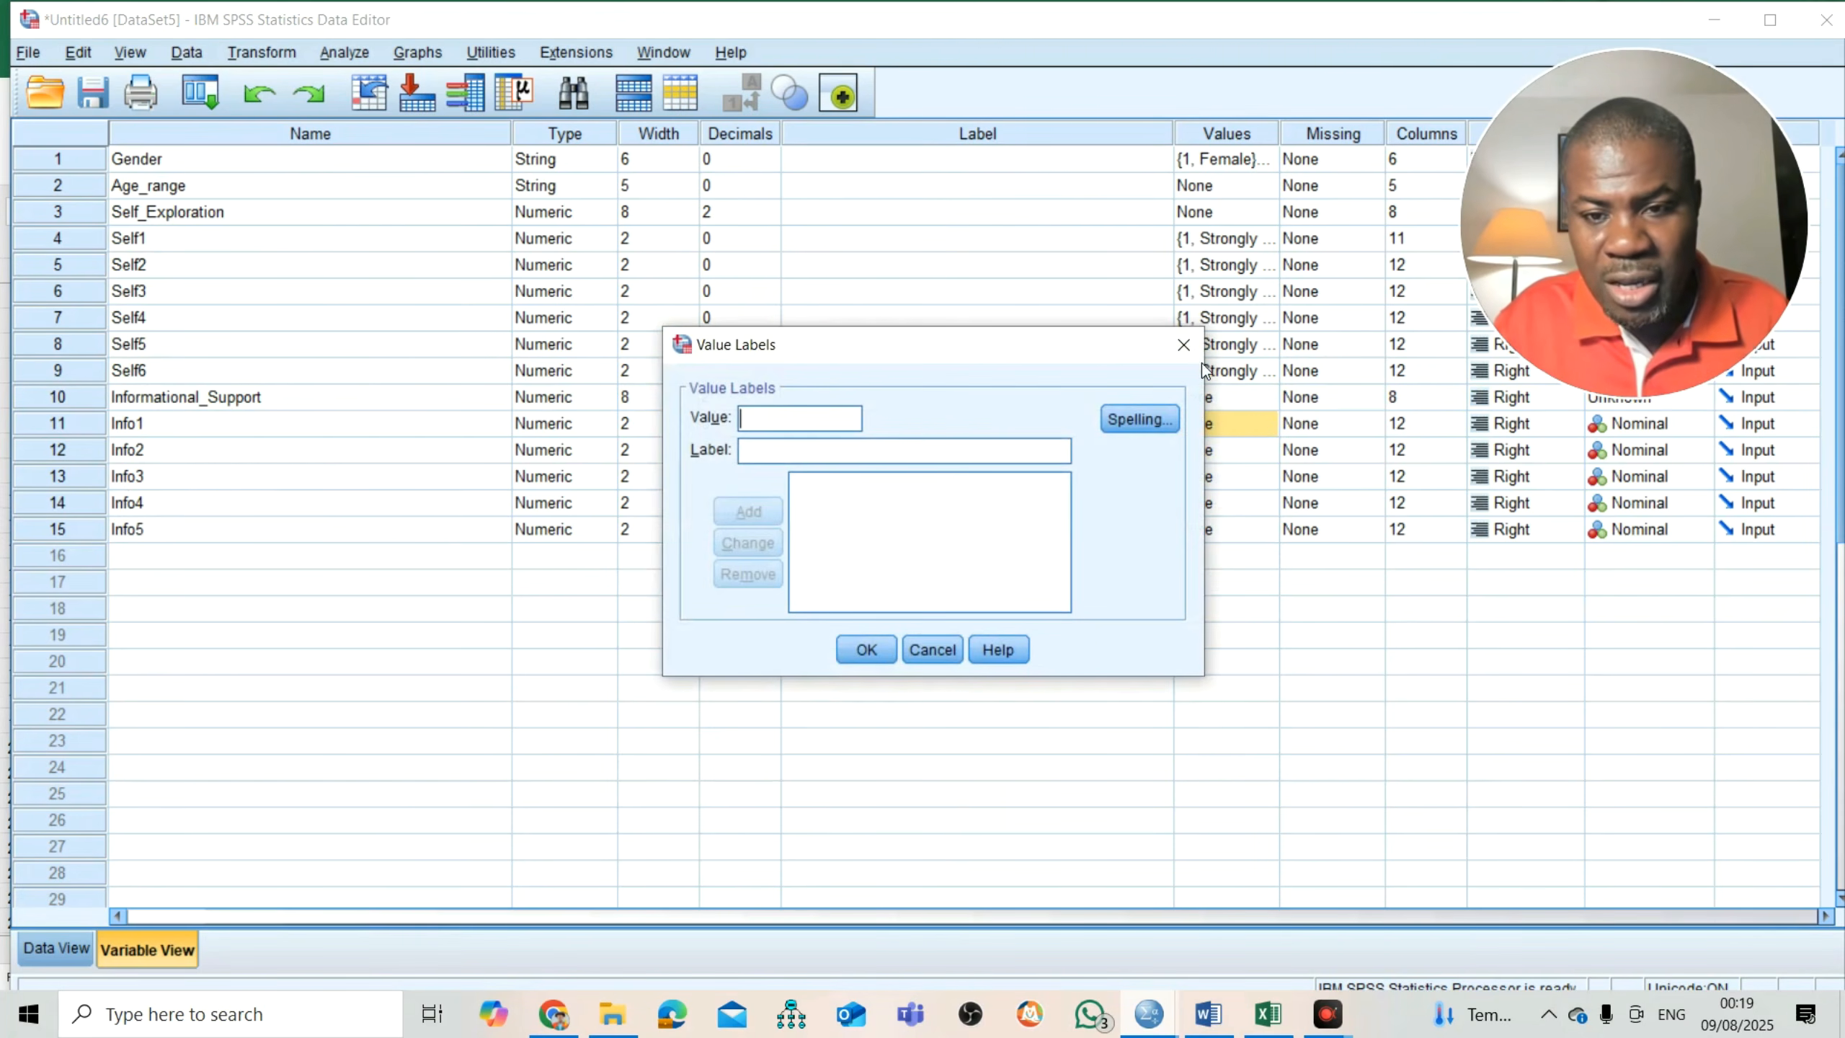
{"action": "left_click", "coordinate": [1181, 346]}
{"action": "key", "text": "ctrl+v"}
{"action": "left_click", "coordinate": [1198, 451]}
{"action": "key", "text": "ctrl+v"}
{"action": "left_click", "coordinate": [1202, 479]}
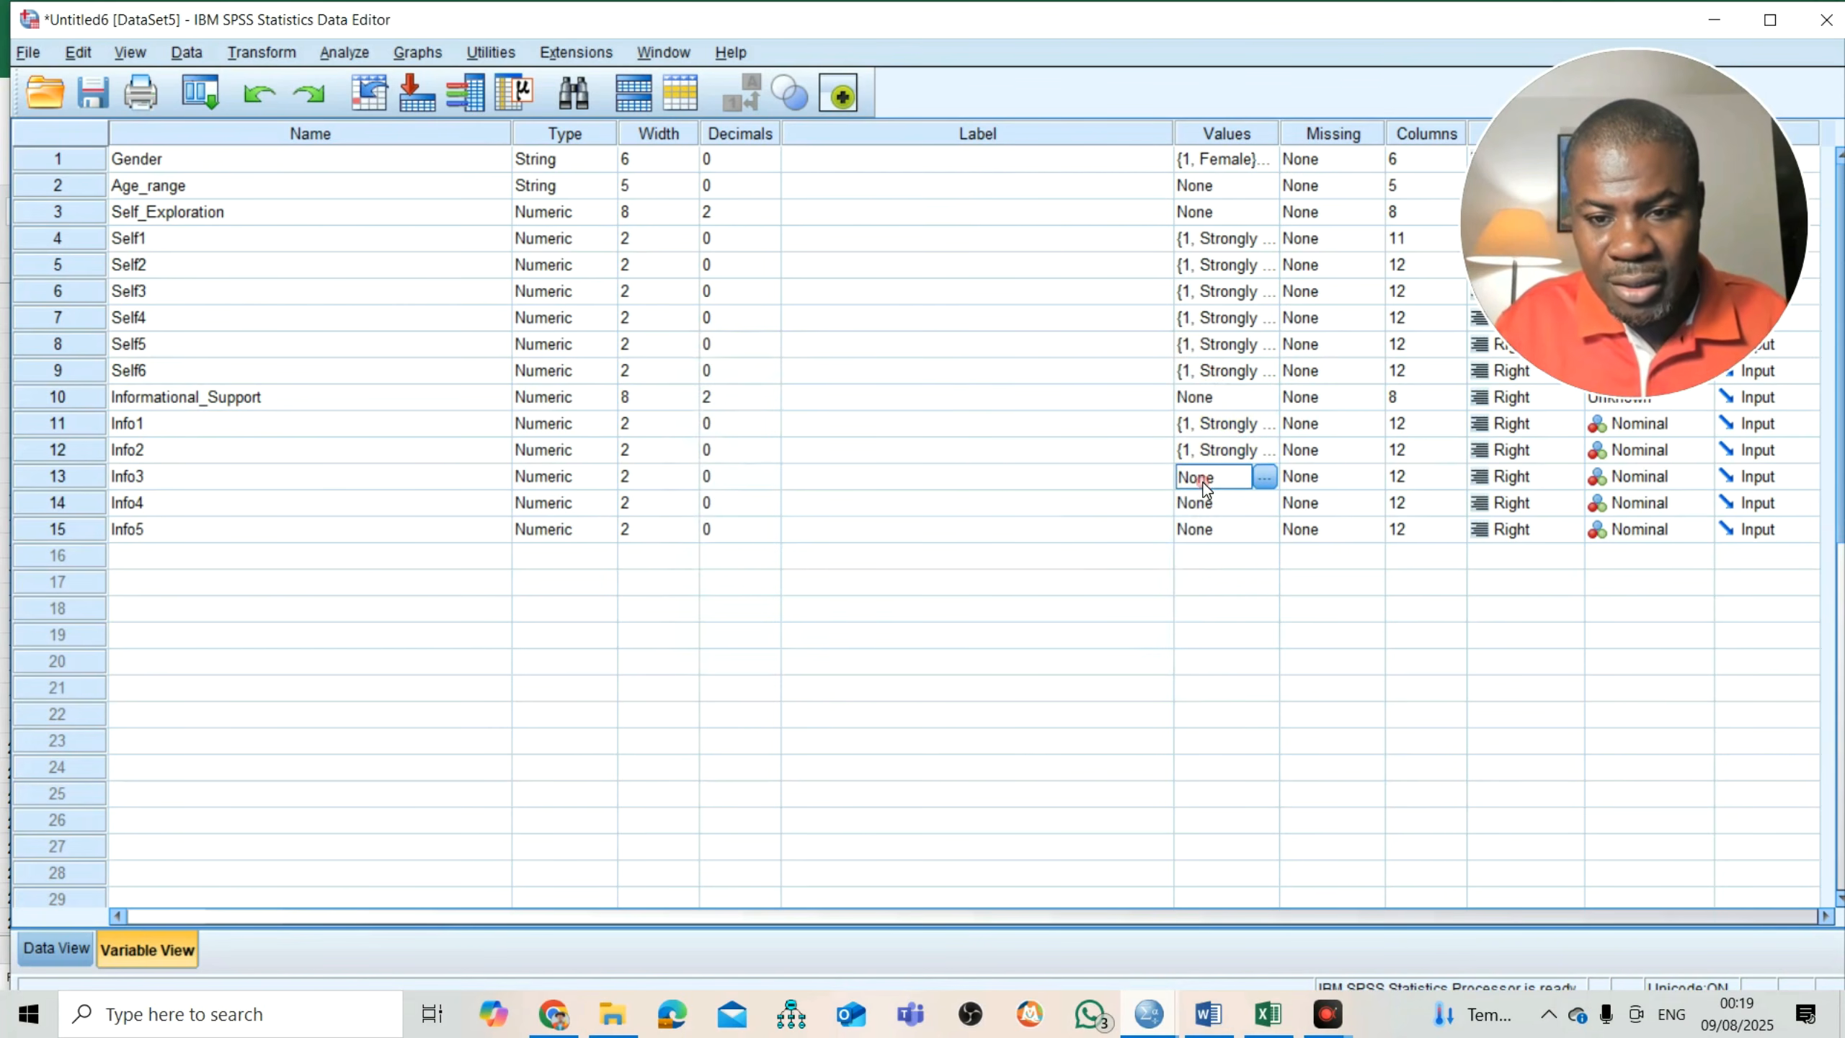
{"action": "key", "text": "ctrl+v"}
{"action": "left_click", "coordinate": [1205, 504]}
{"action": "key", "text": "ctrl+v"}
{"action": "left_click", "coordinate": [1200, 530]}
{"action": "key", "text": "ctrl+v"}
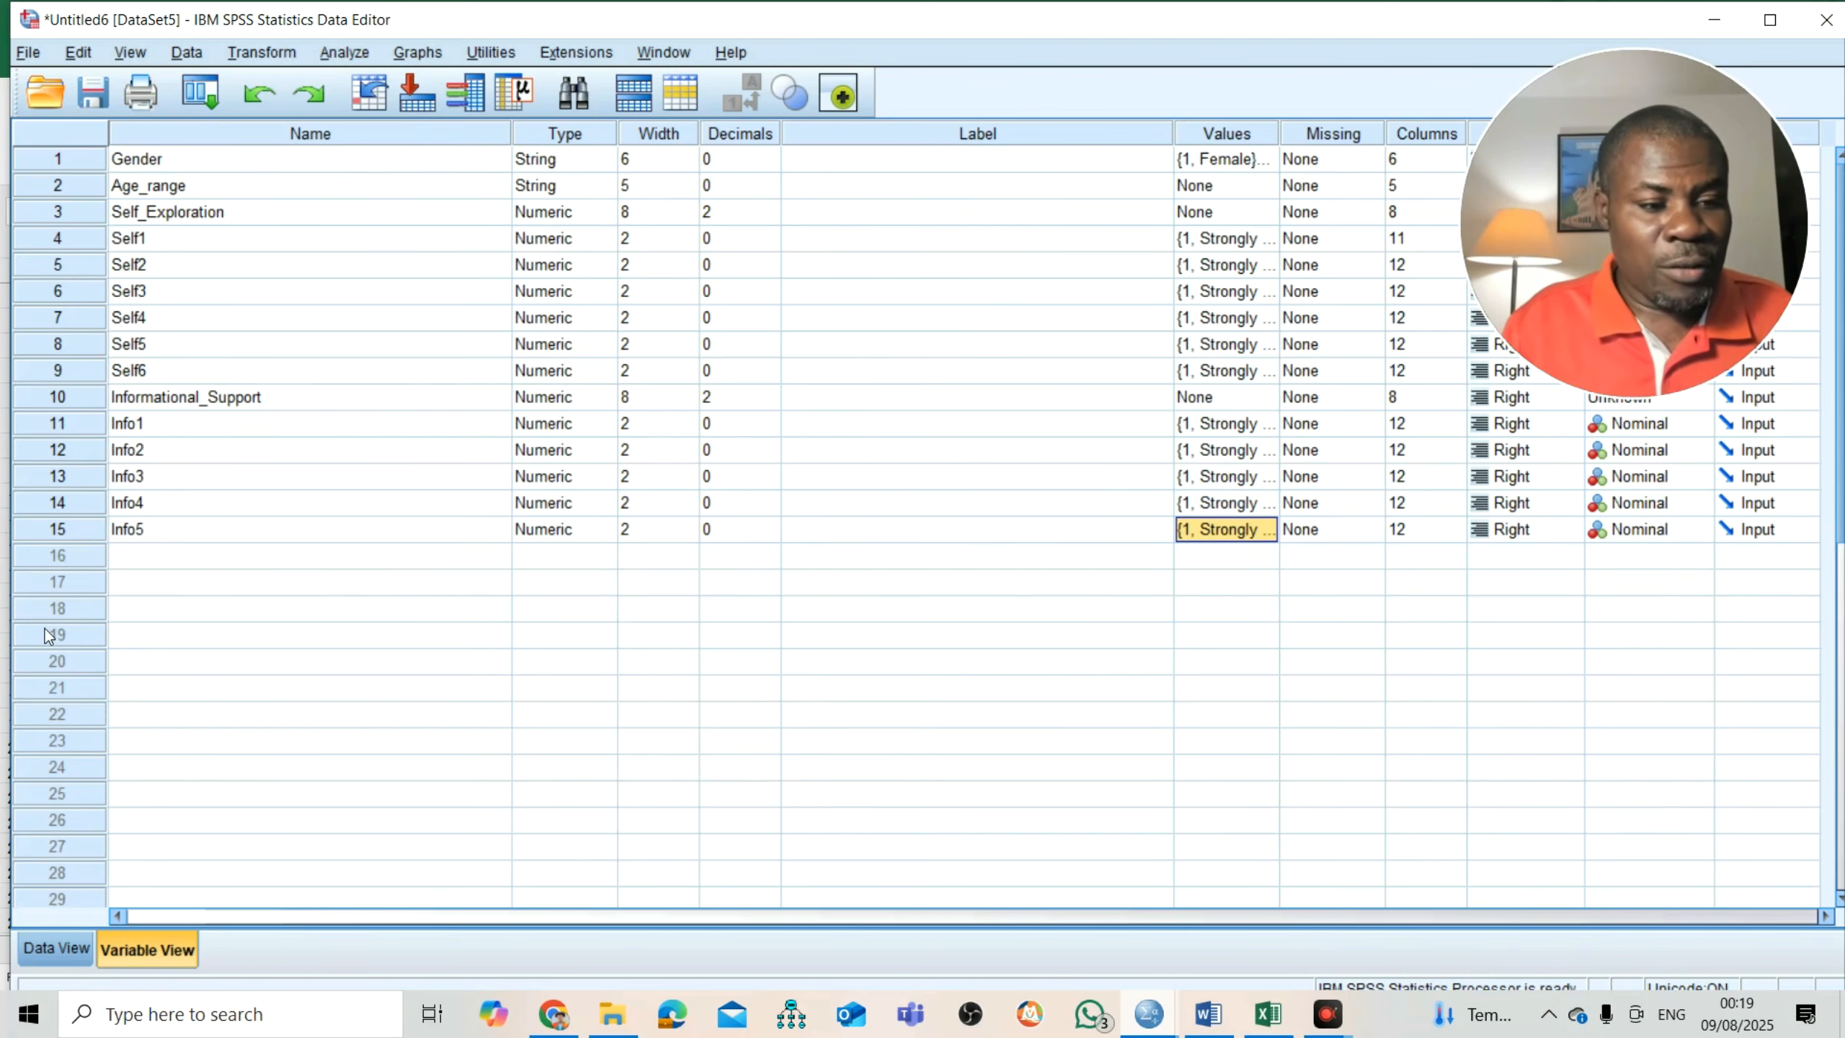
- Review the Self1 to Self6 columns in the data sheet and display value labels in place of the numeric codes
{"action": "left_click", "coordinate": [53, 948]}
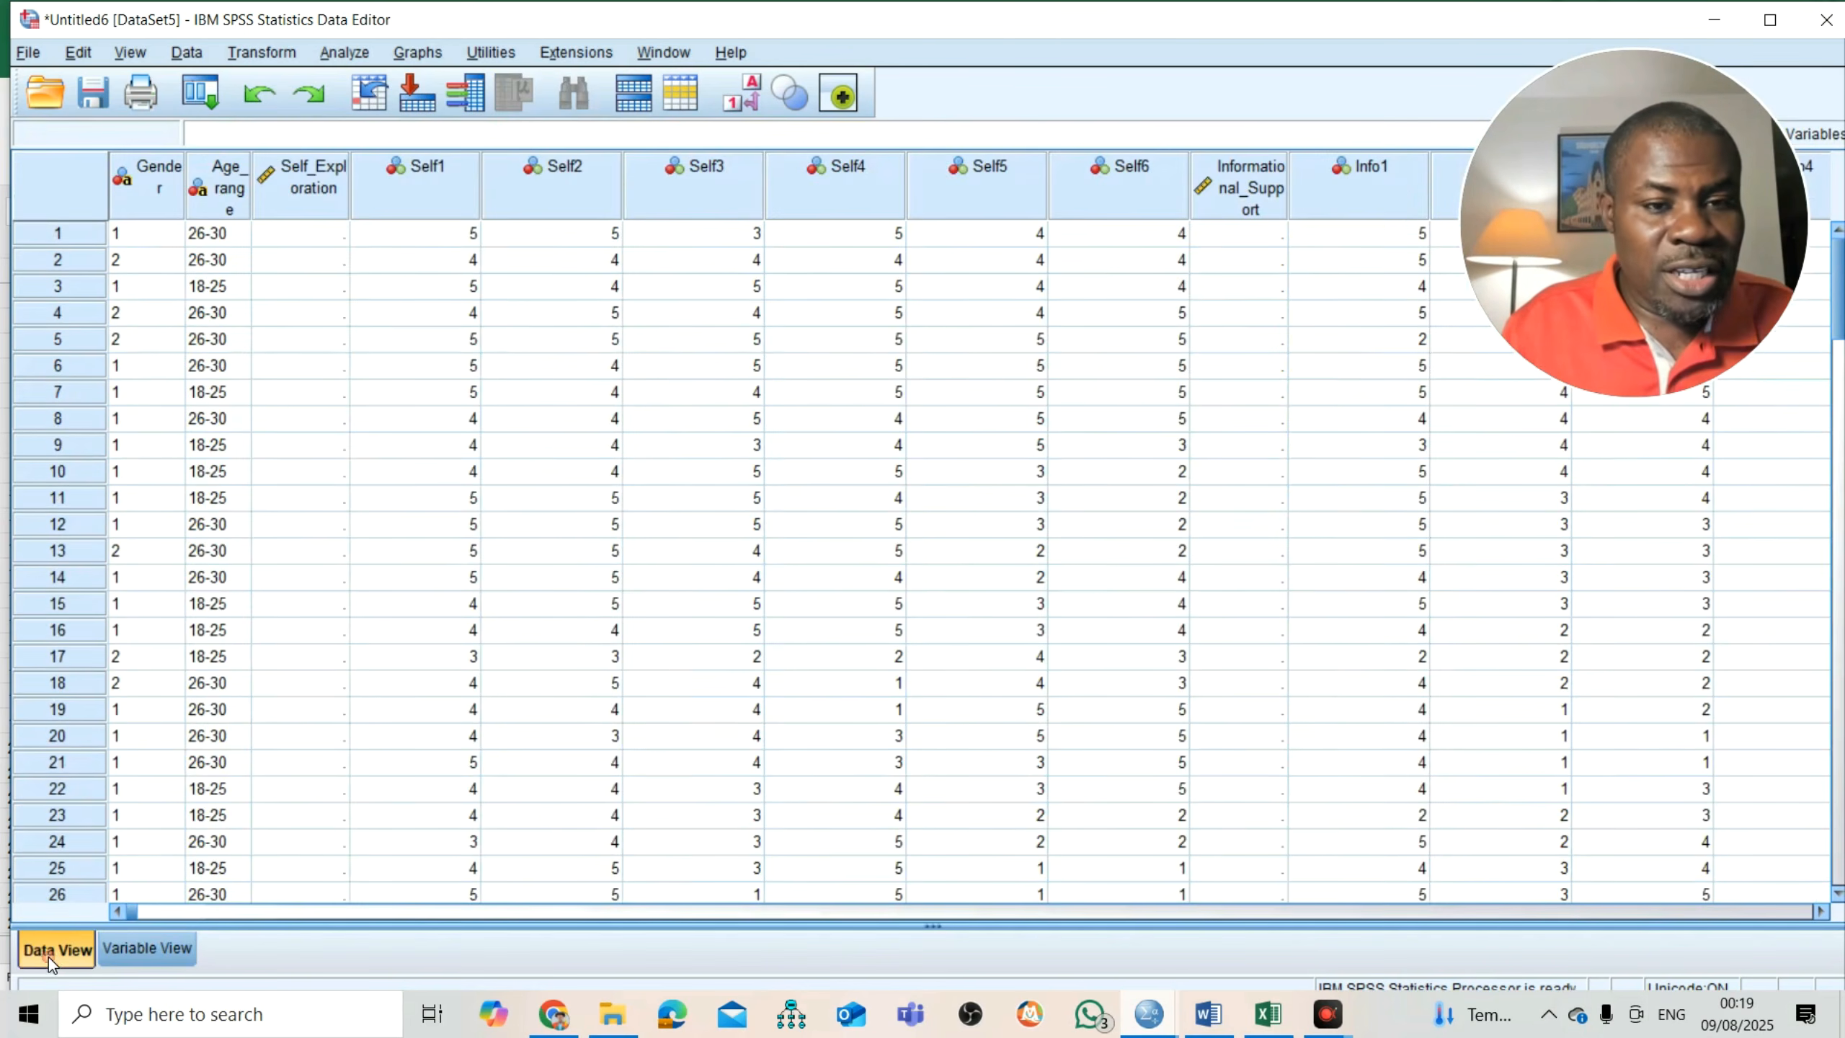
{"action": "left_click", "coordinate": [406, 166]}
{"action": "left_click", "coordinate": [562, 166]}
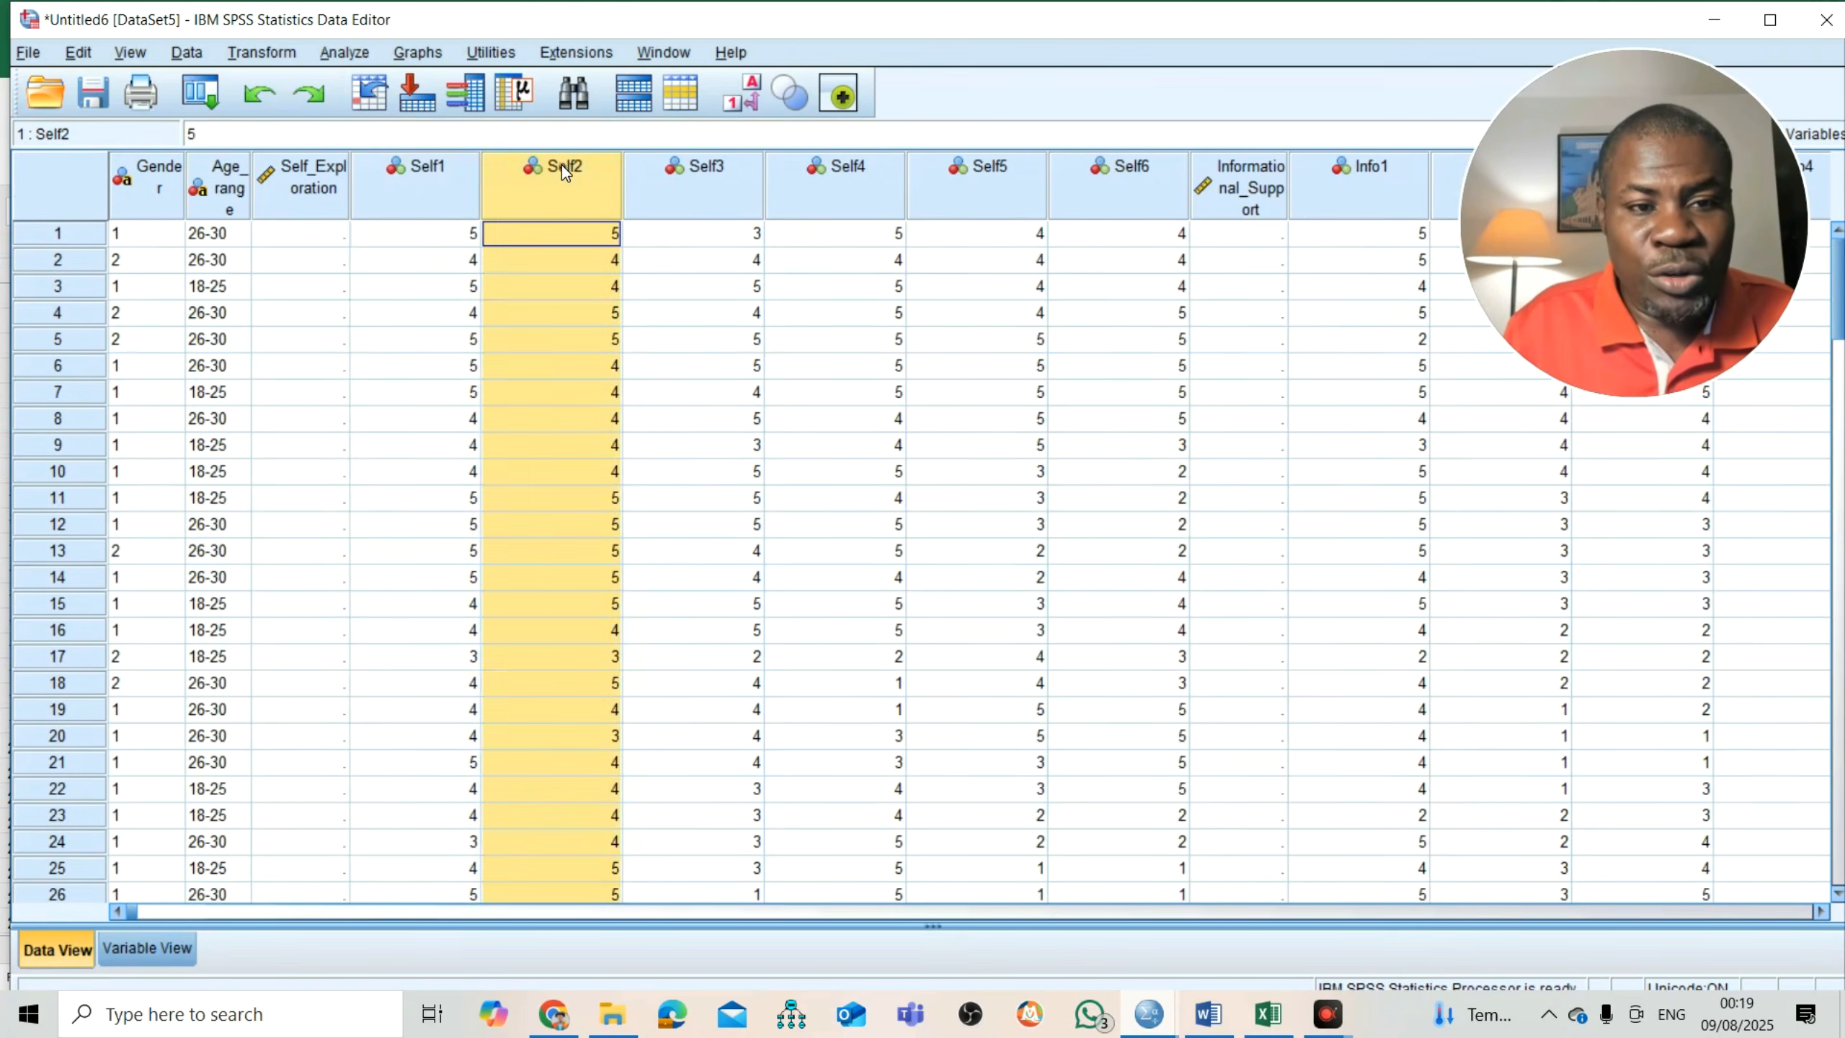
{"action": "left_click", "coordinate": [715, 161]}
{"action": "left_click", "coordinate": [868, 163]}
{"action": "left_click", "coordinate": [953, 155]}
{"action": "left_click", "coordinate": [1107, 164]}
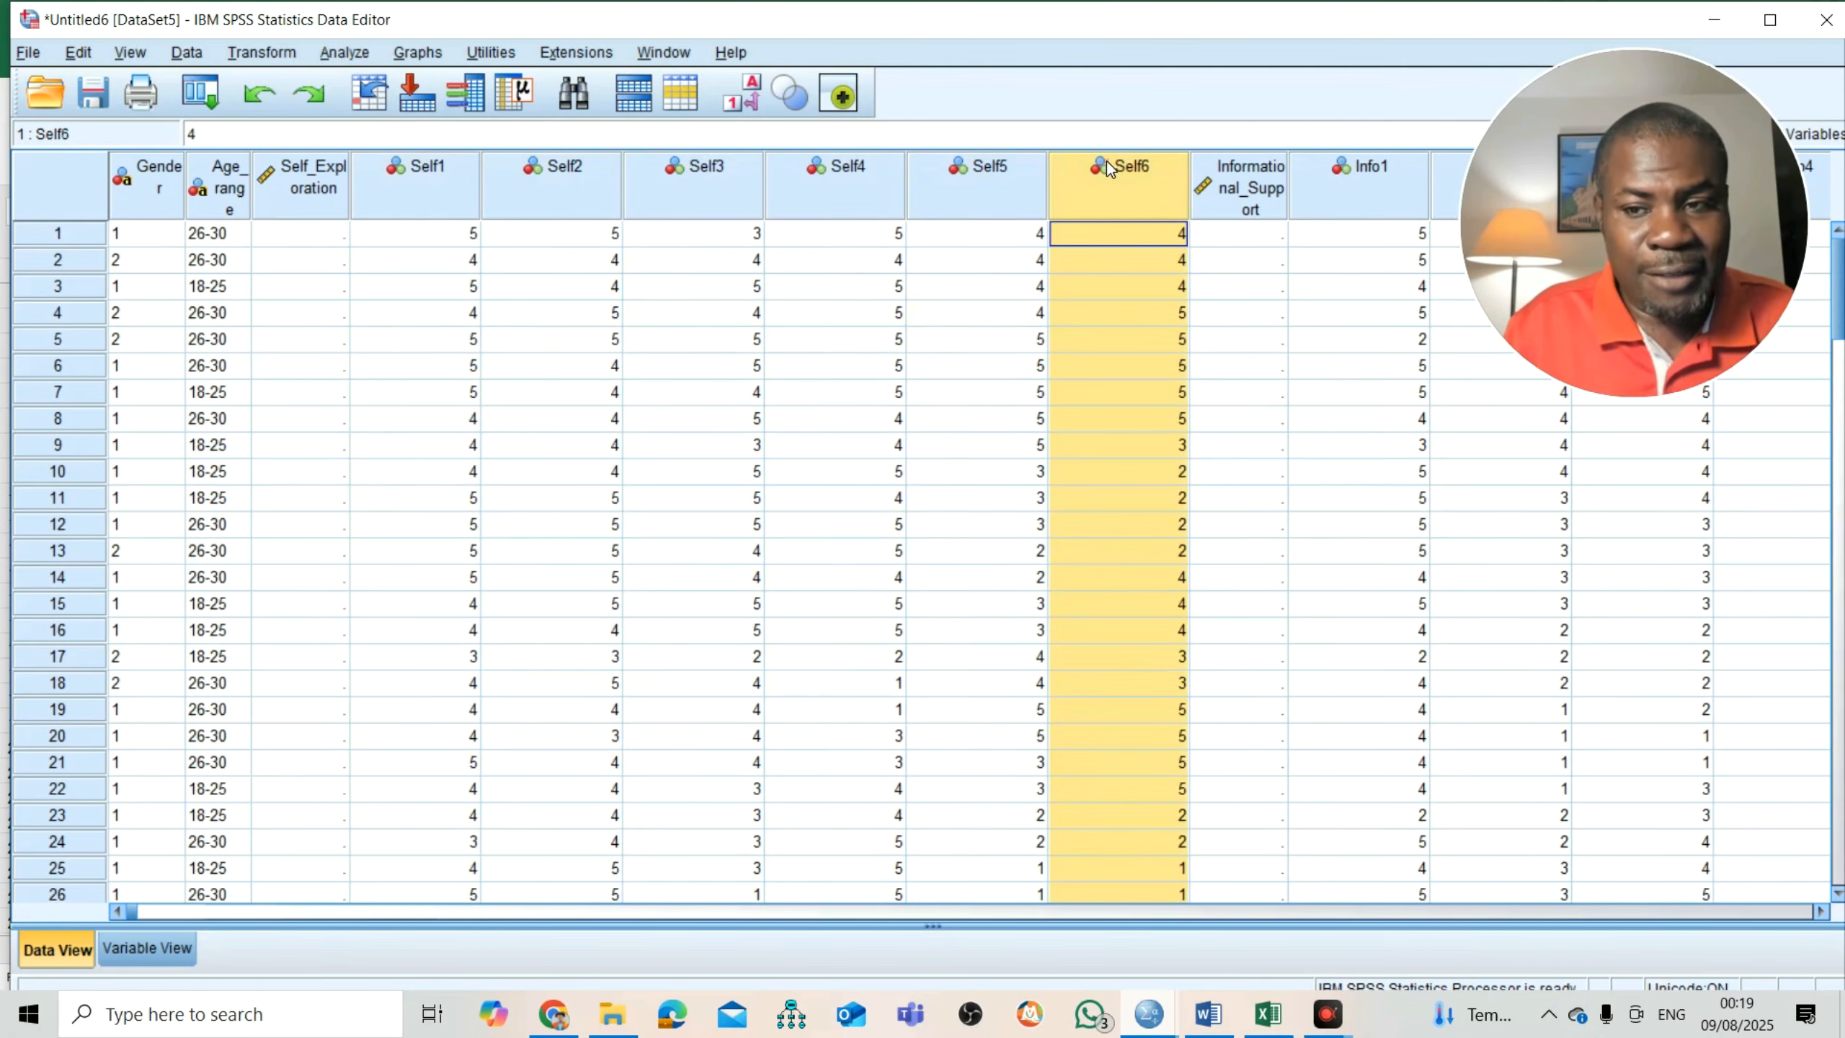
{"action": "left_click", "coordinate": [754, 107]}
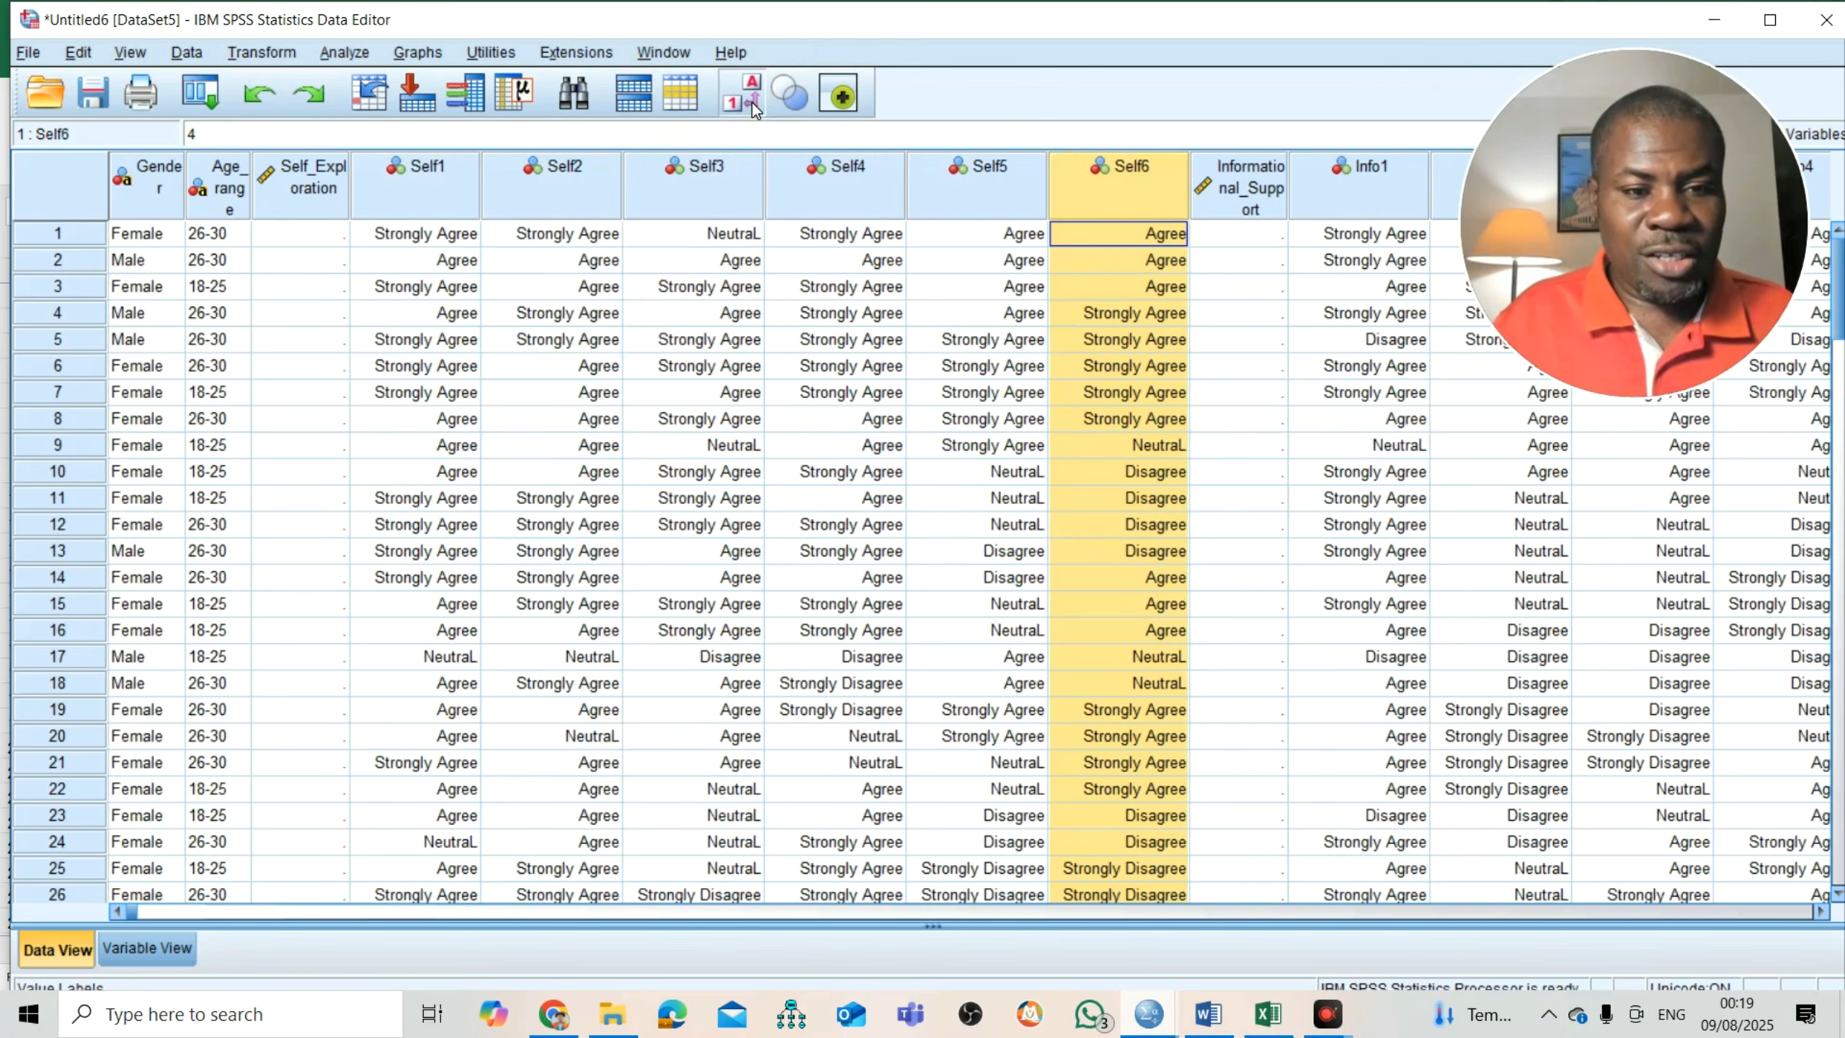
- Compare the labelled and numeric displays of the responses and check the labels down to the last case
{"action": "double_click", "coordinate": [1157, 525]}
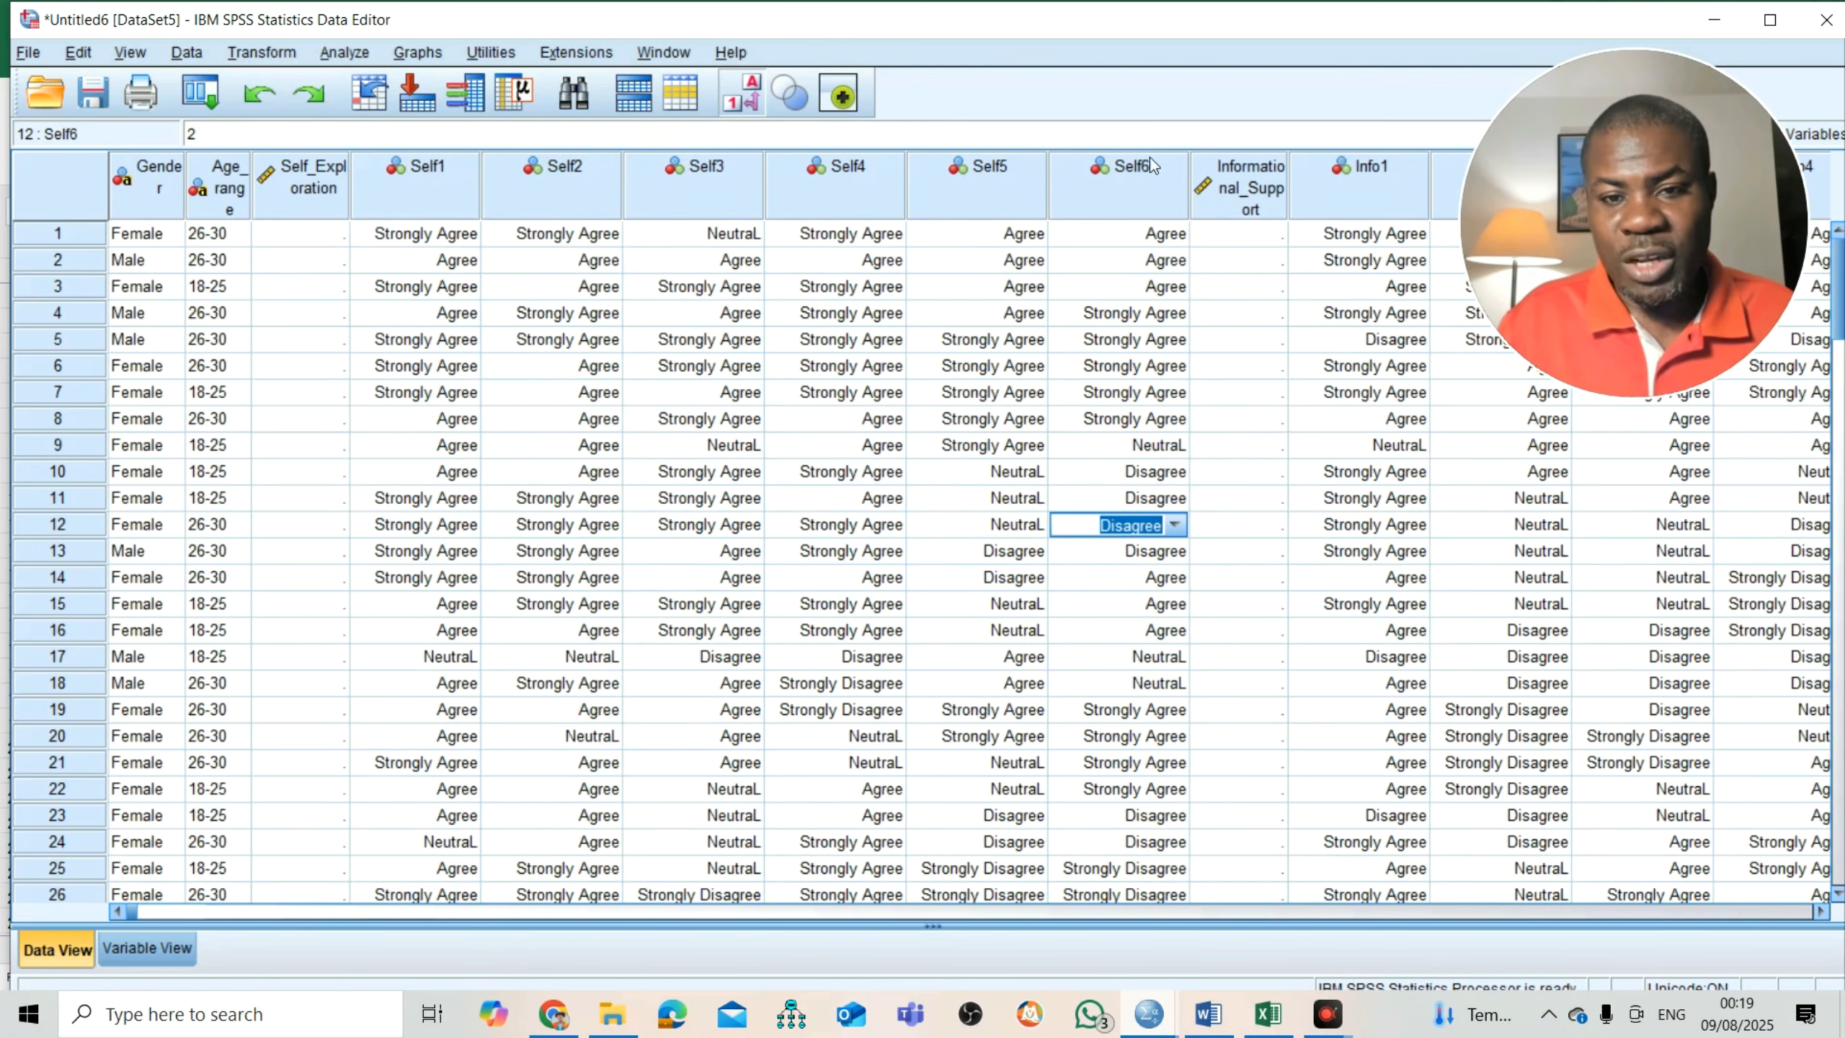
{"action": "left_click", "coordinate": [1134, 174]}
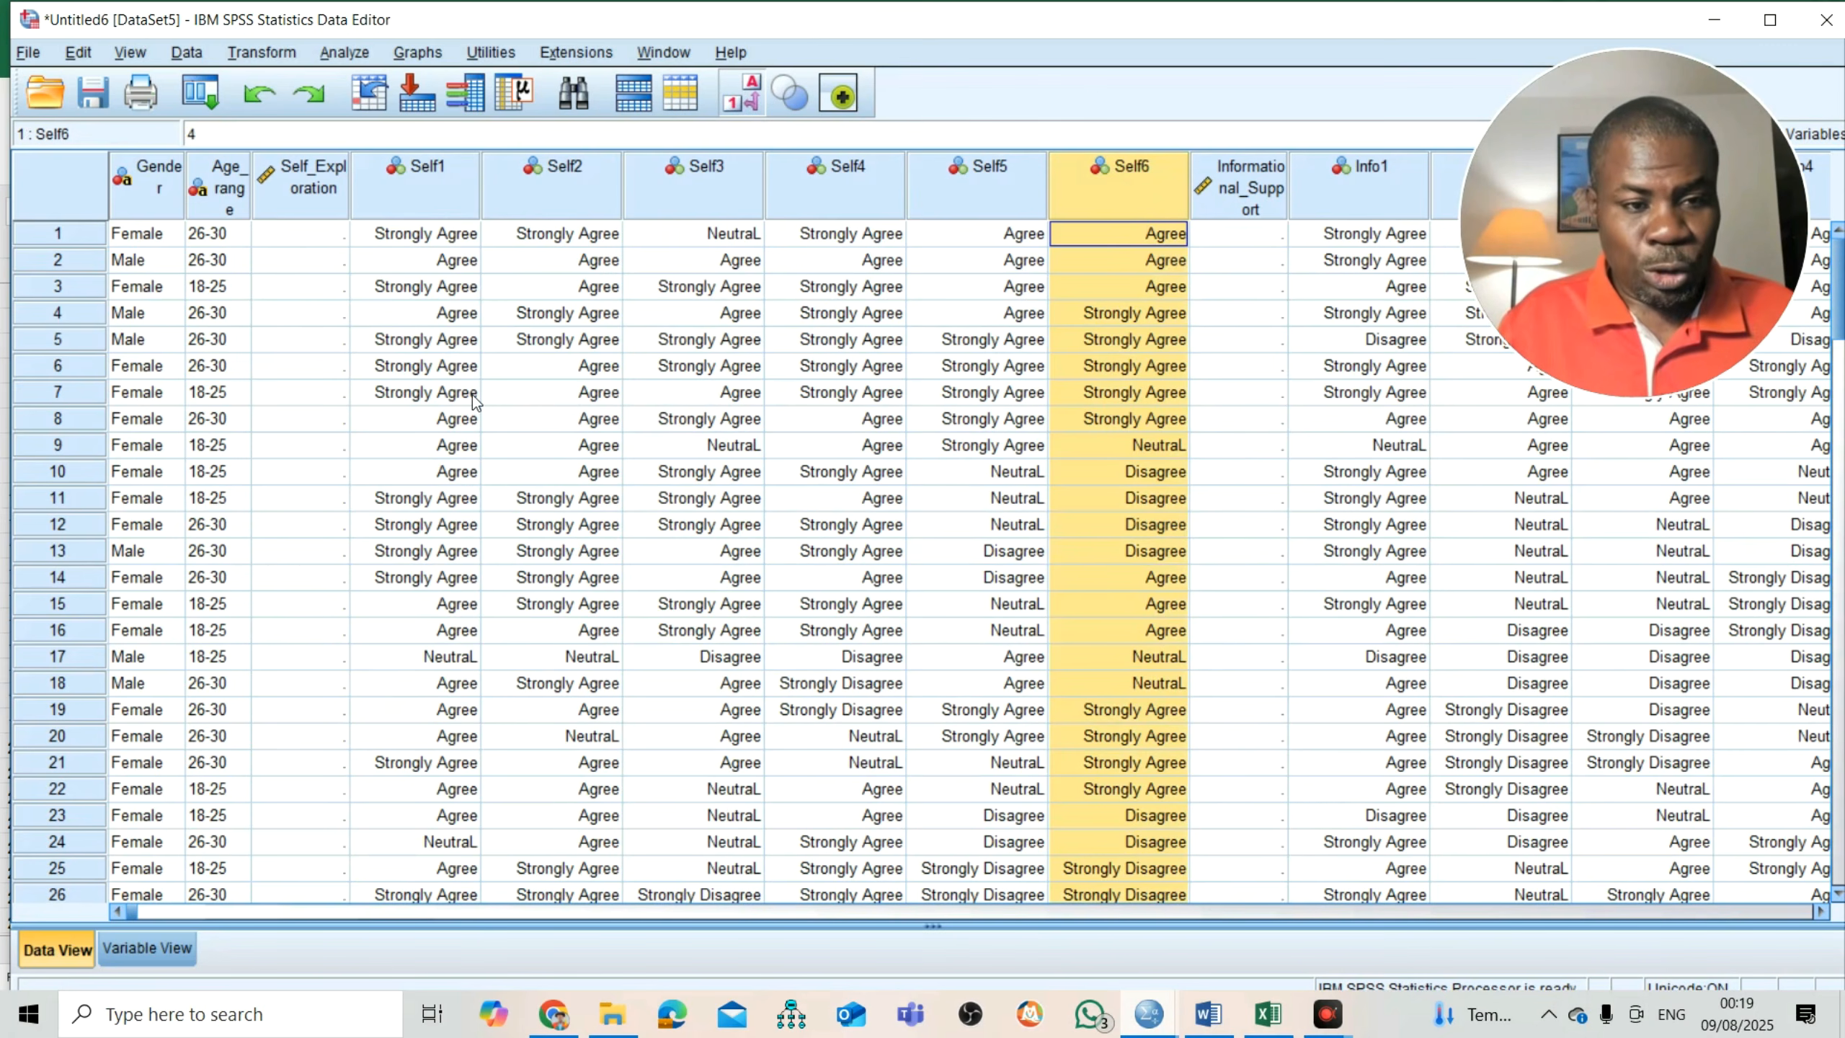
{"action": "left_click", "coordinate": [742, 107]}
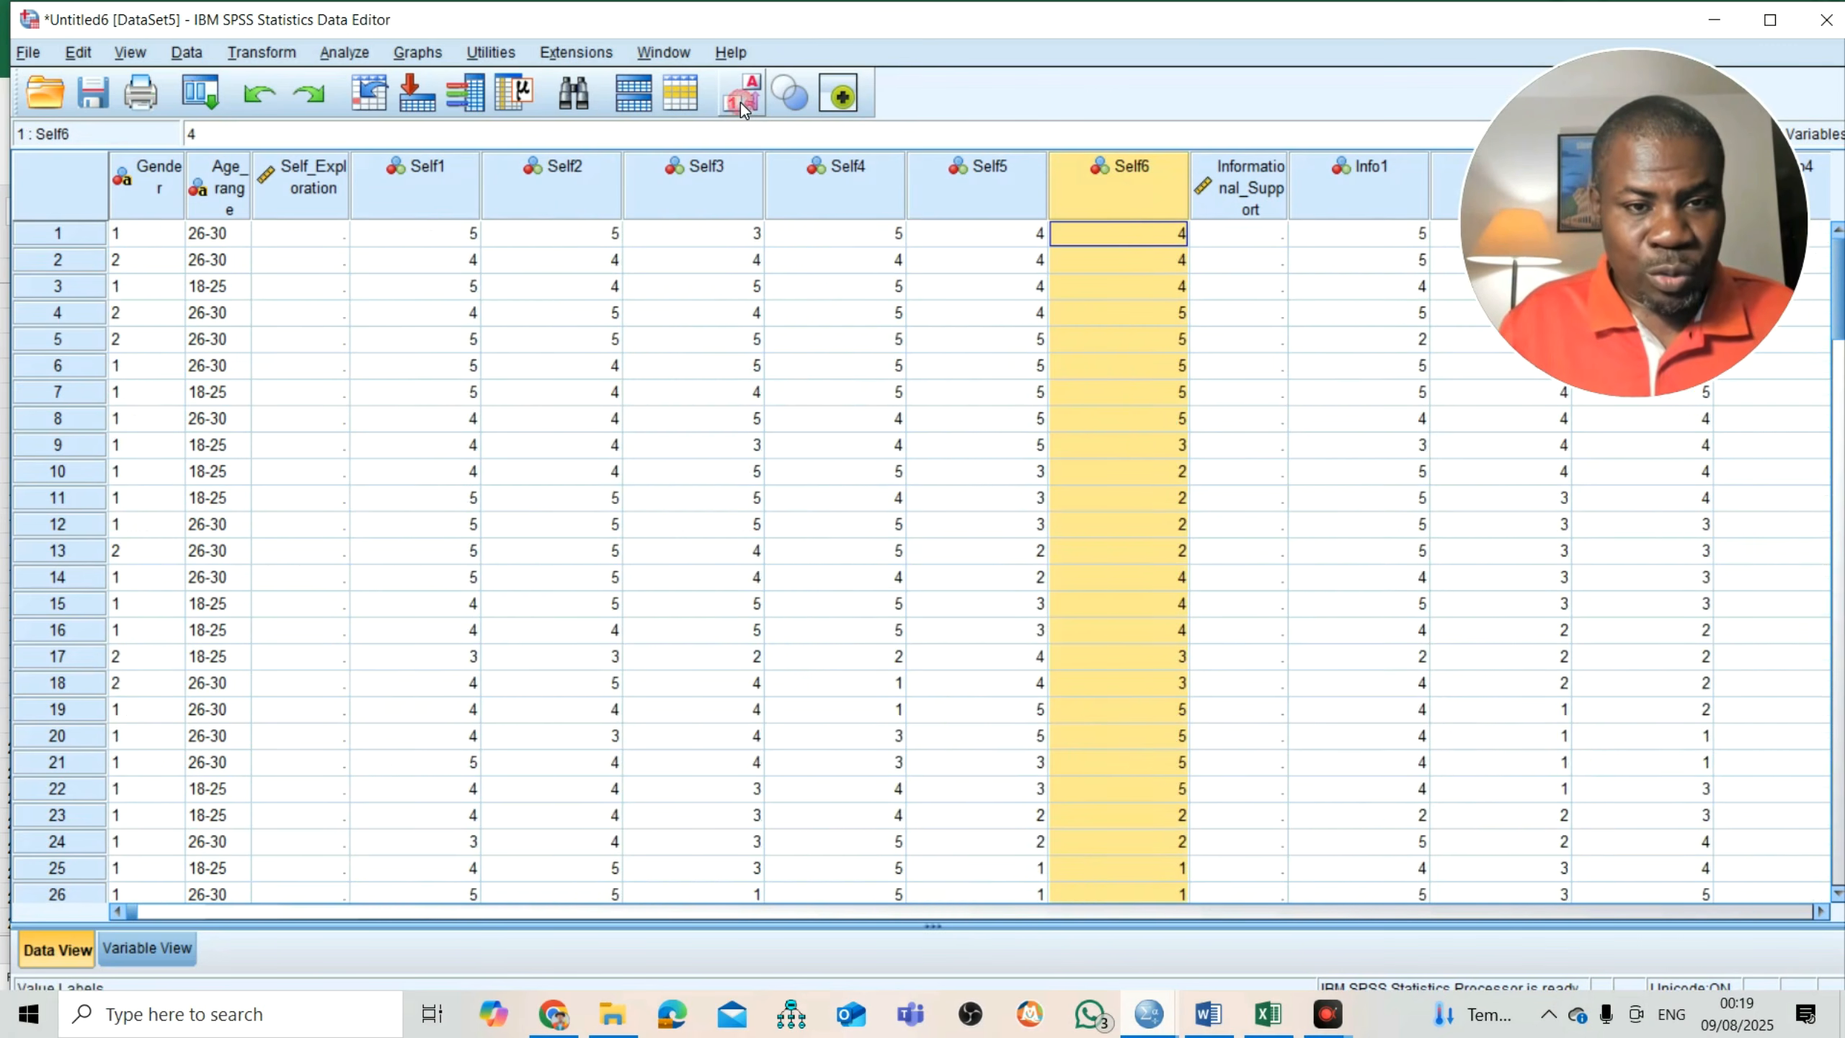
{"action": "left_click", "coordinate": [742, 107]}
{"action": "left_click", "coordinate": [741, 107]}
{"action": "left_click", "coordinate": [741, 107]}
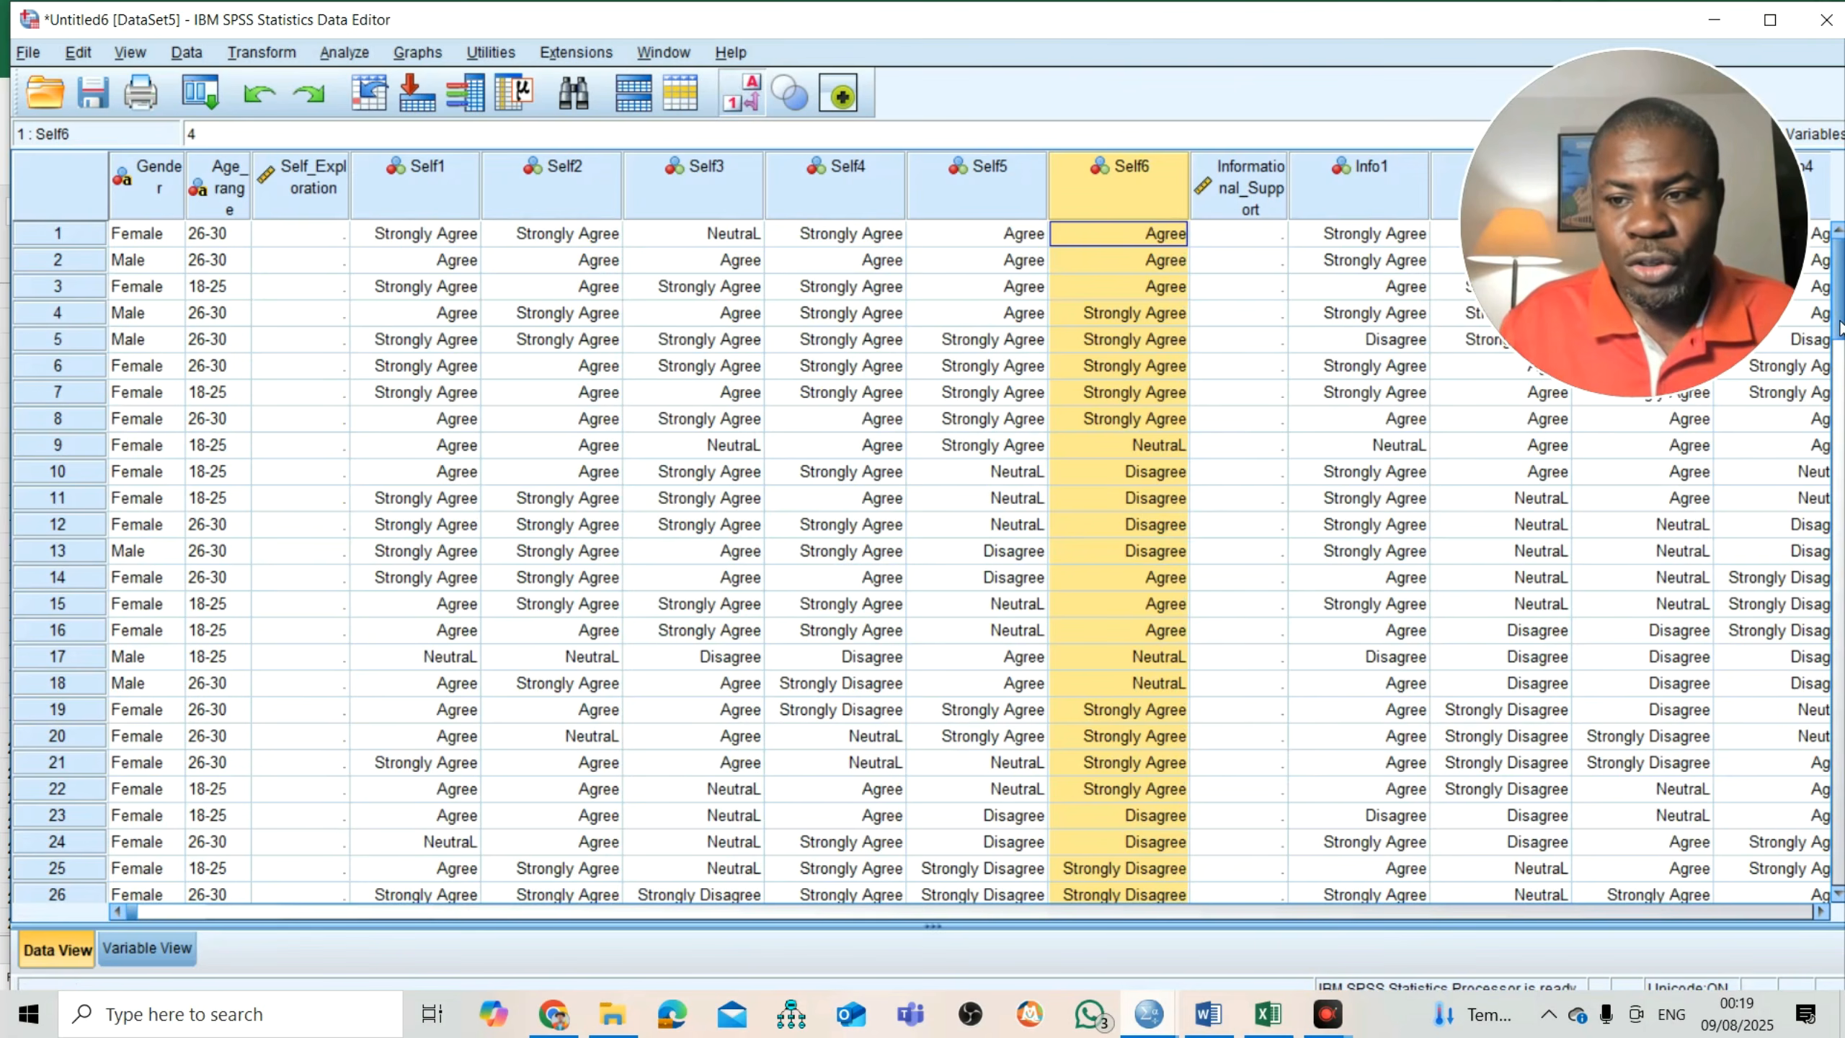
{"action": "left_click_drag", "start_coordinate": [1841, 328], "coordinate": [1843, 446]}
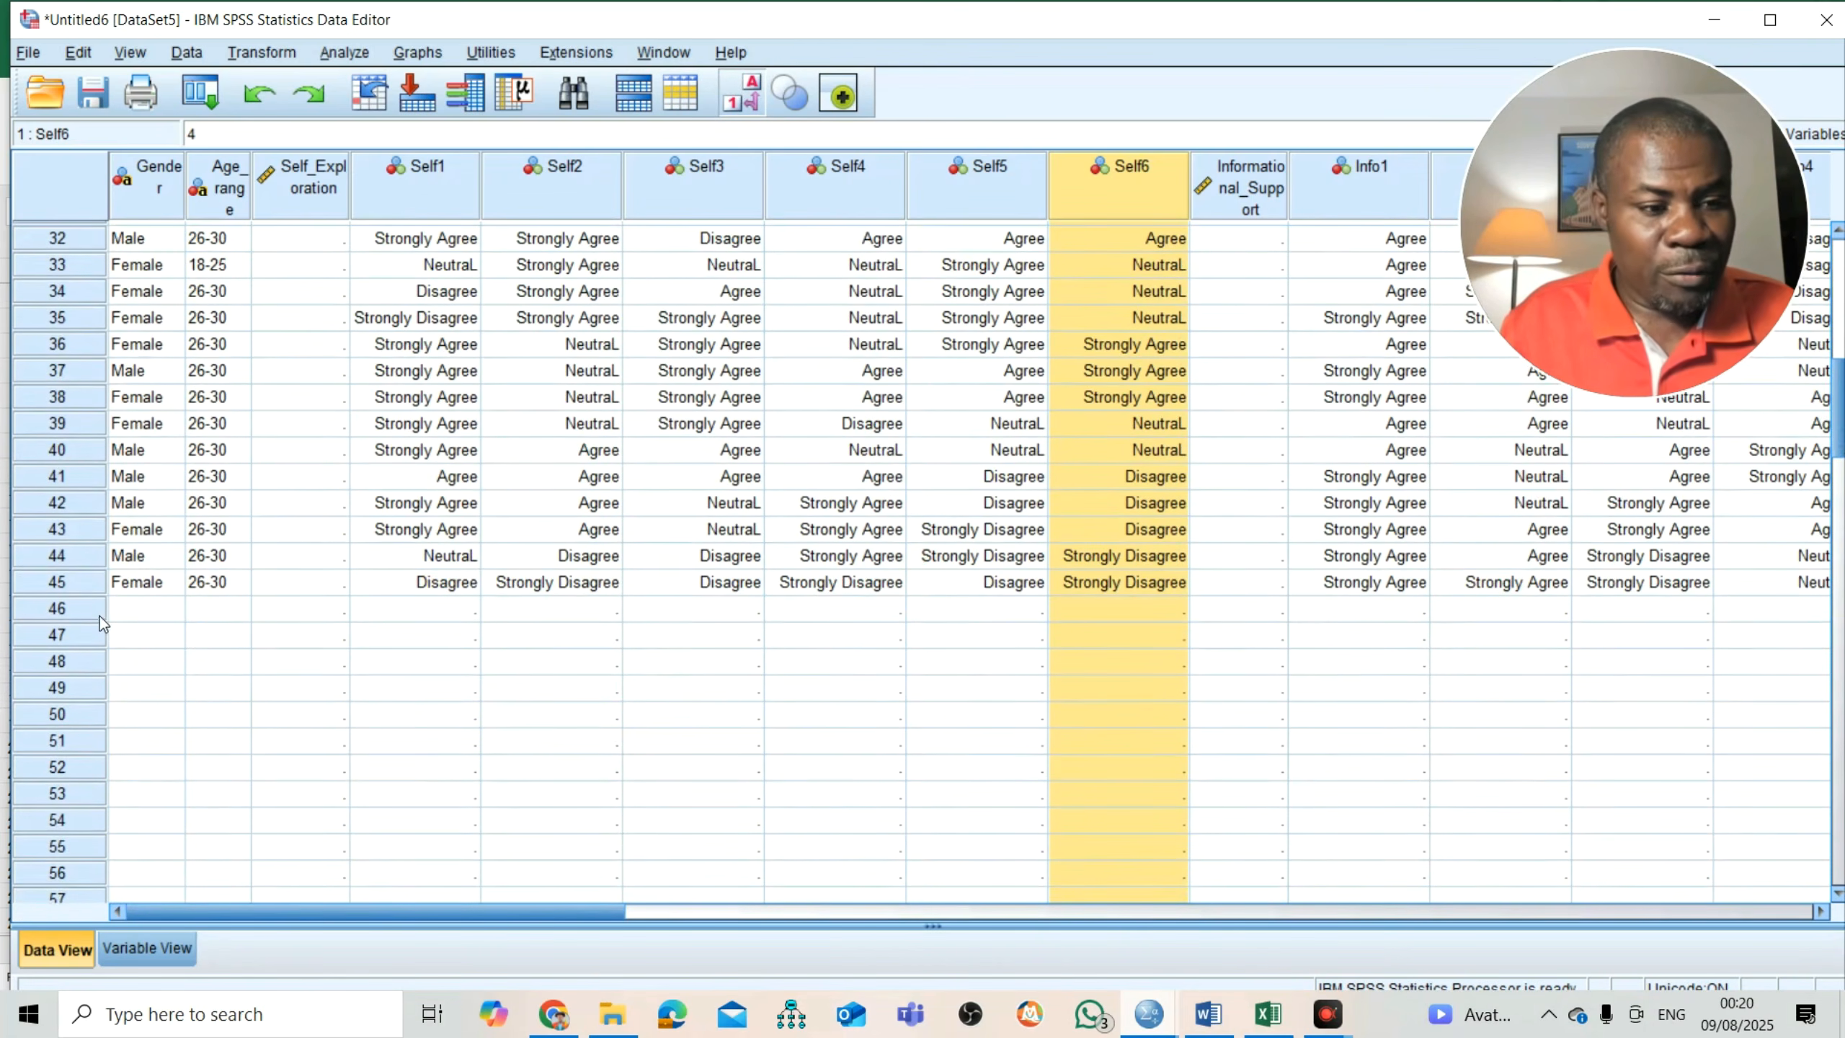
{"action": "scroll", "coordinate": [1446, 655], "scroll_direction": "up", "scroll_amount": 10}
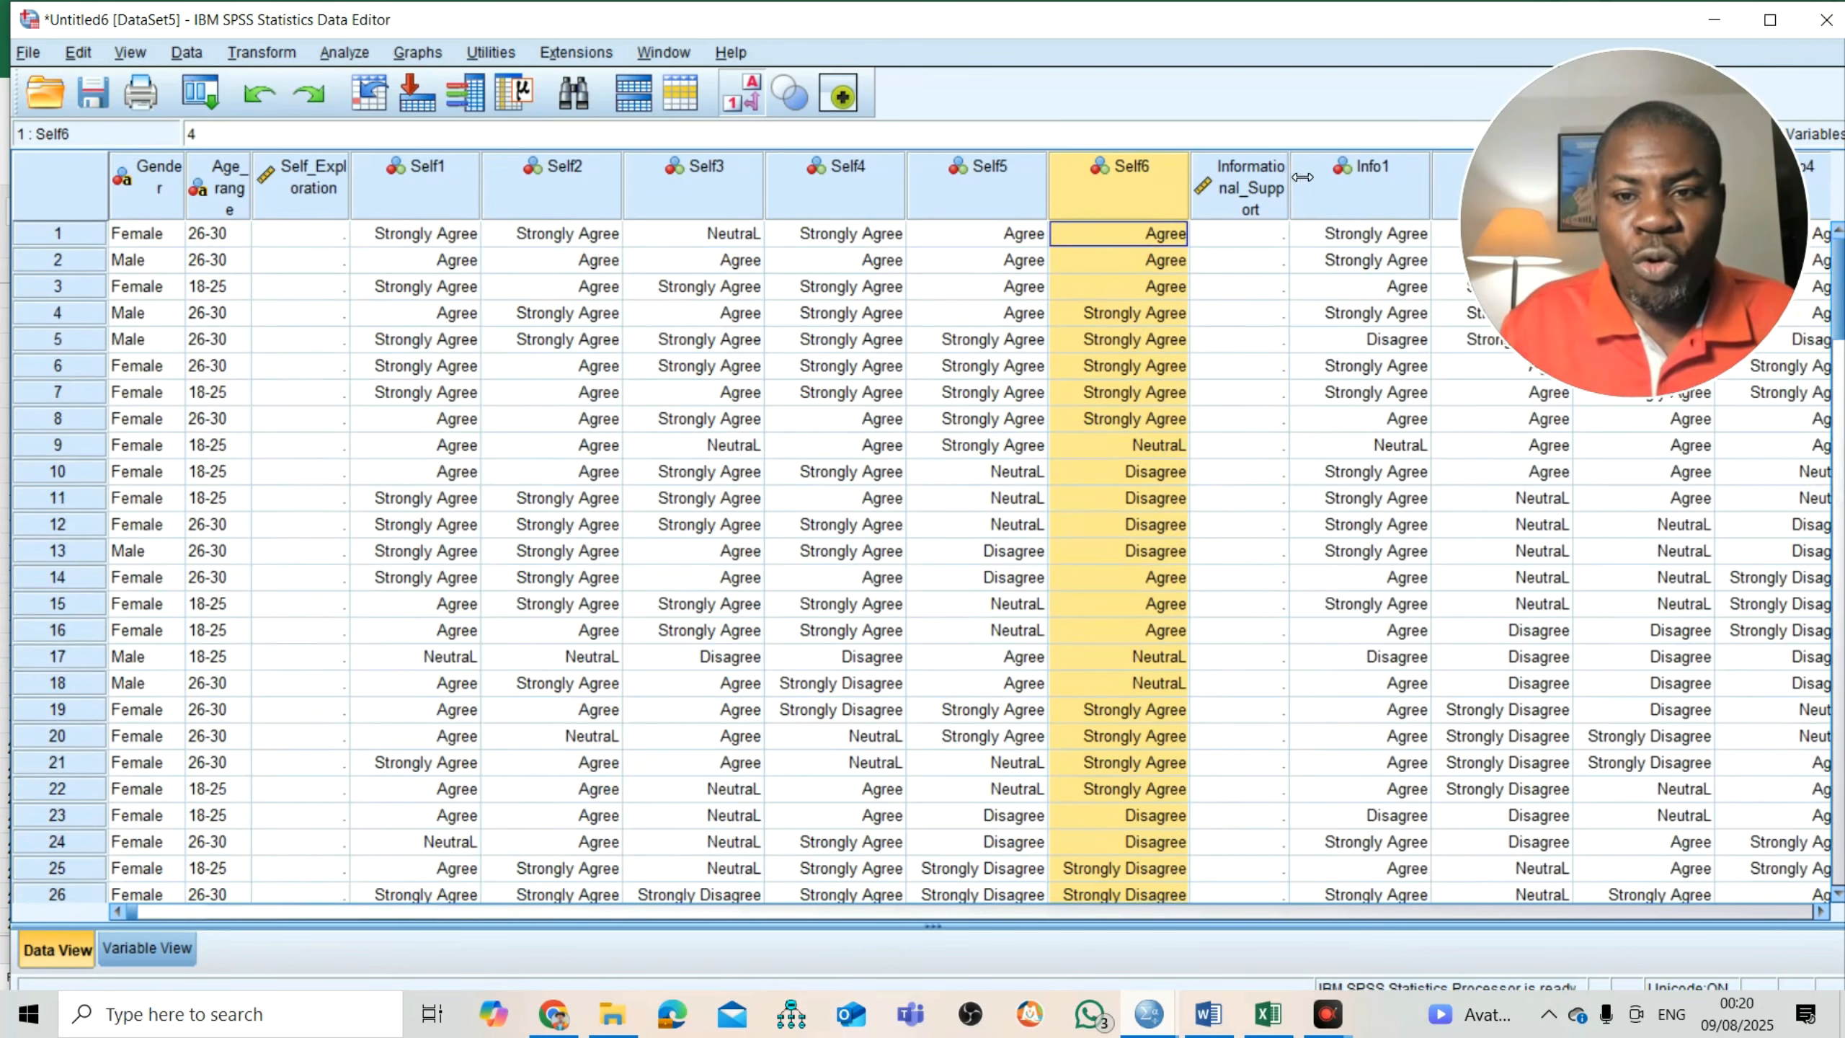
- Widen the Informational_Support and Self_Exploration columns to fit their names on one line, and display the responses as numeric codes
{"action": "left_click_drag", "start_coordinate": [1302, 177], "coordinate": [1388, 177]}
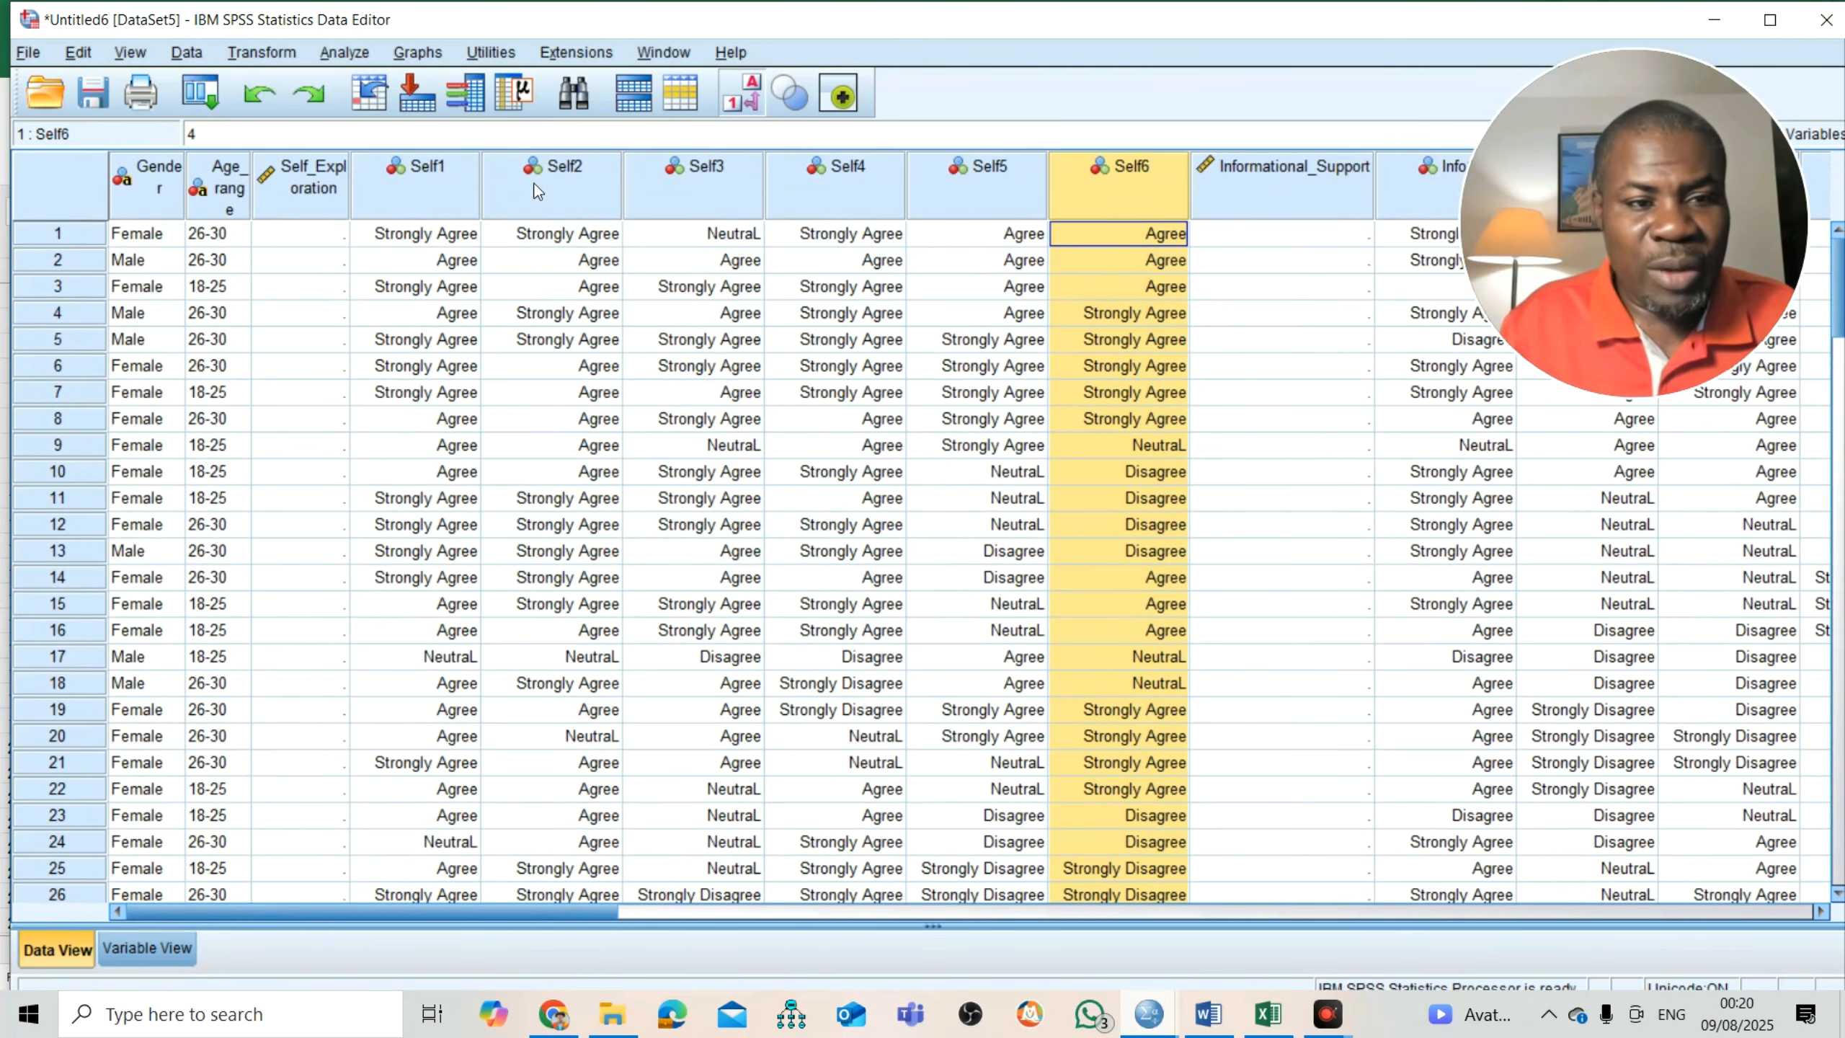
{"action": "left_click_drag", "start_coordinate": [349, 166], "coordinate": [414, 168]}
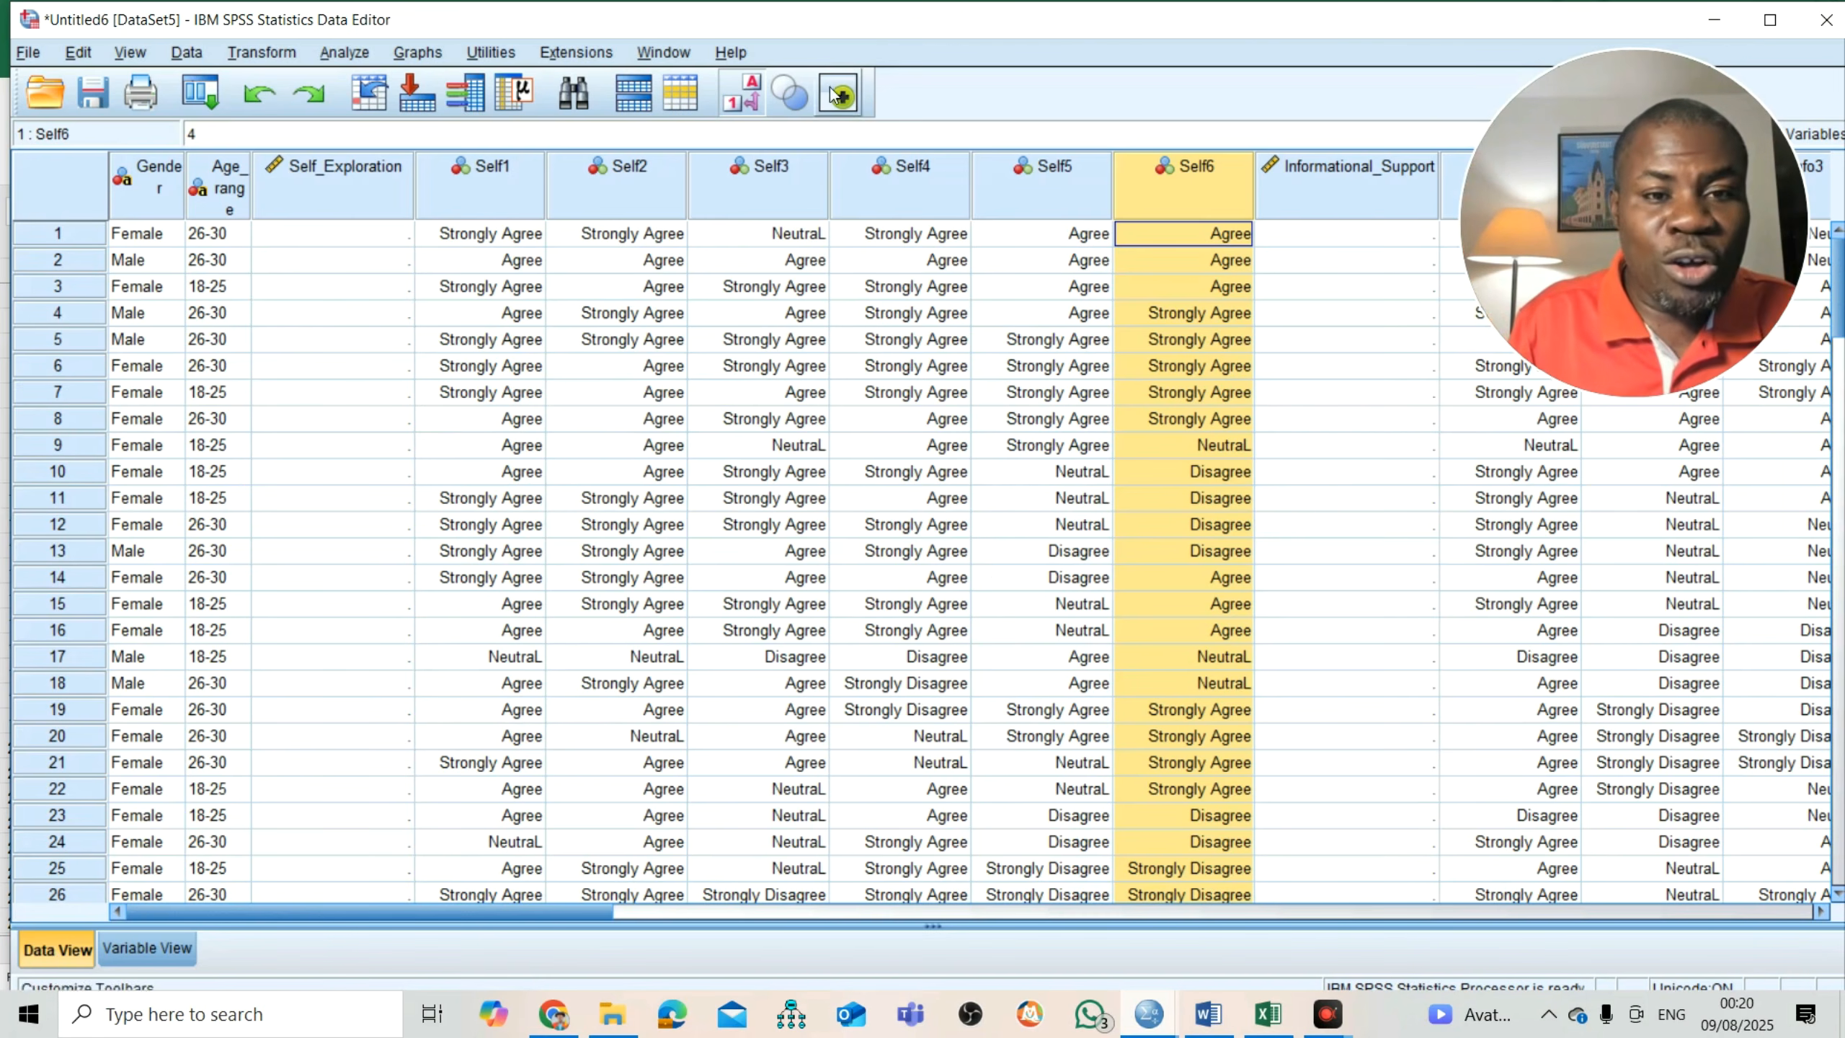
{"action": "left_click", "coordinate": [735, 105]}
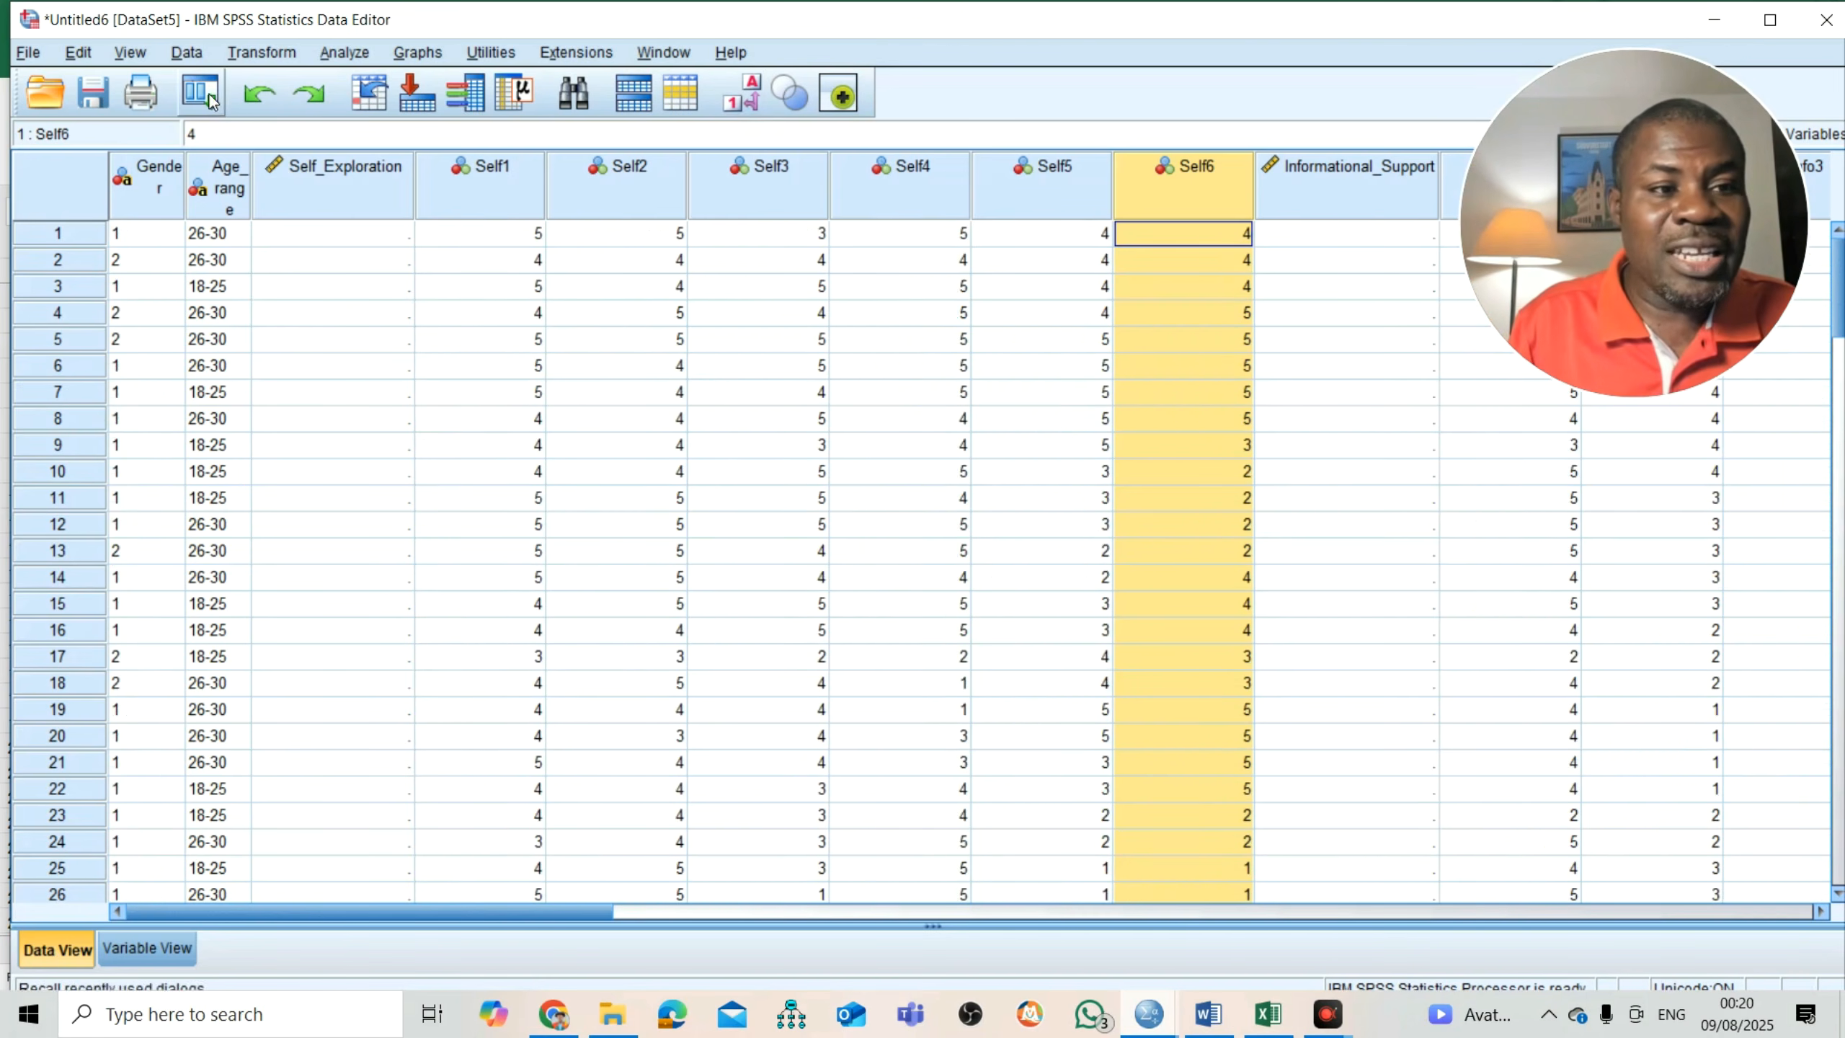
- Save the dataset in the Downloads folder as an SPSS Statistics (*.sav) file named Tutorial
{"action": "left_click", "coordinate": [94, 100]}
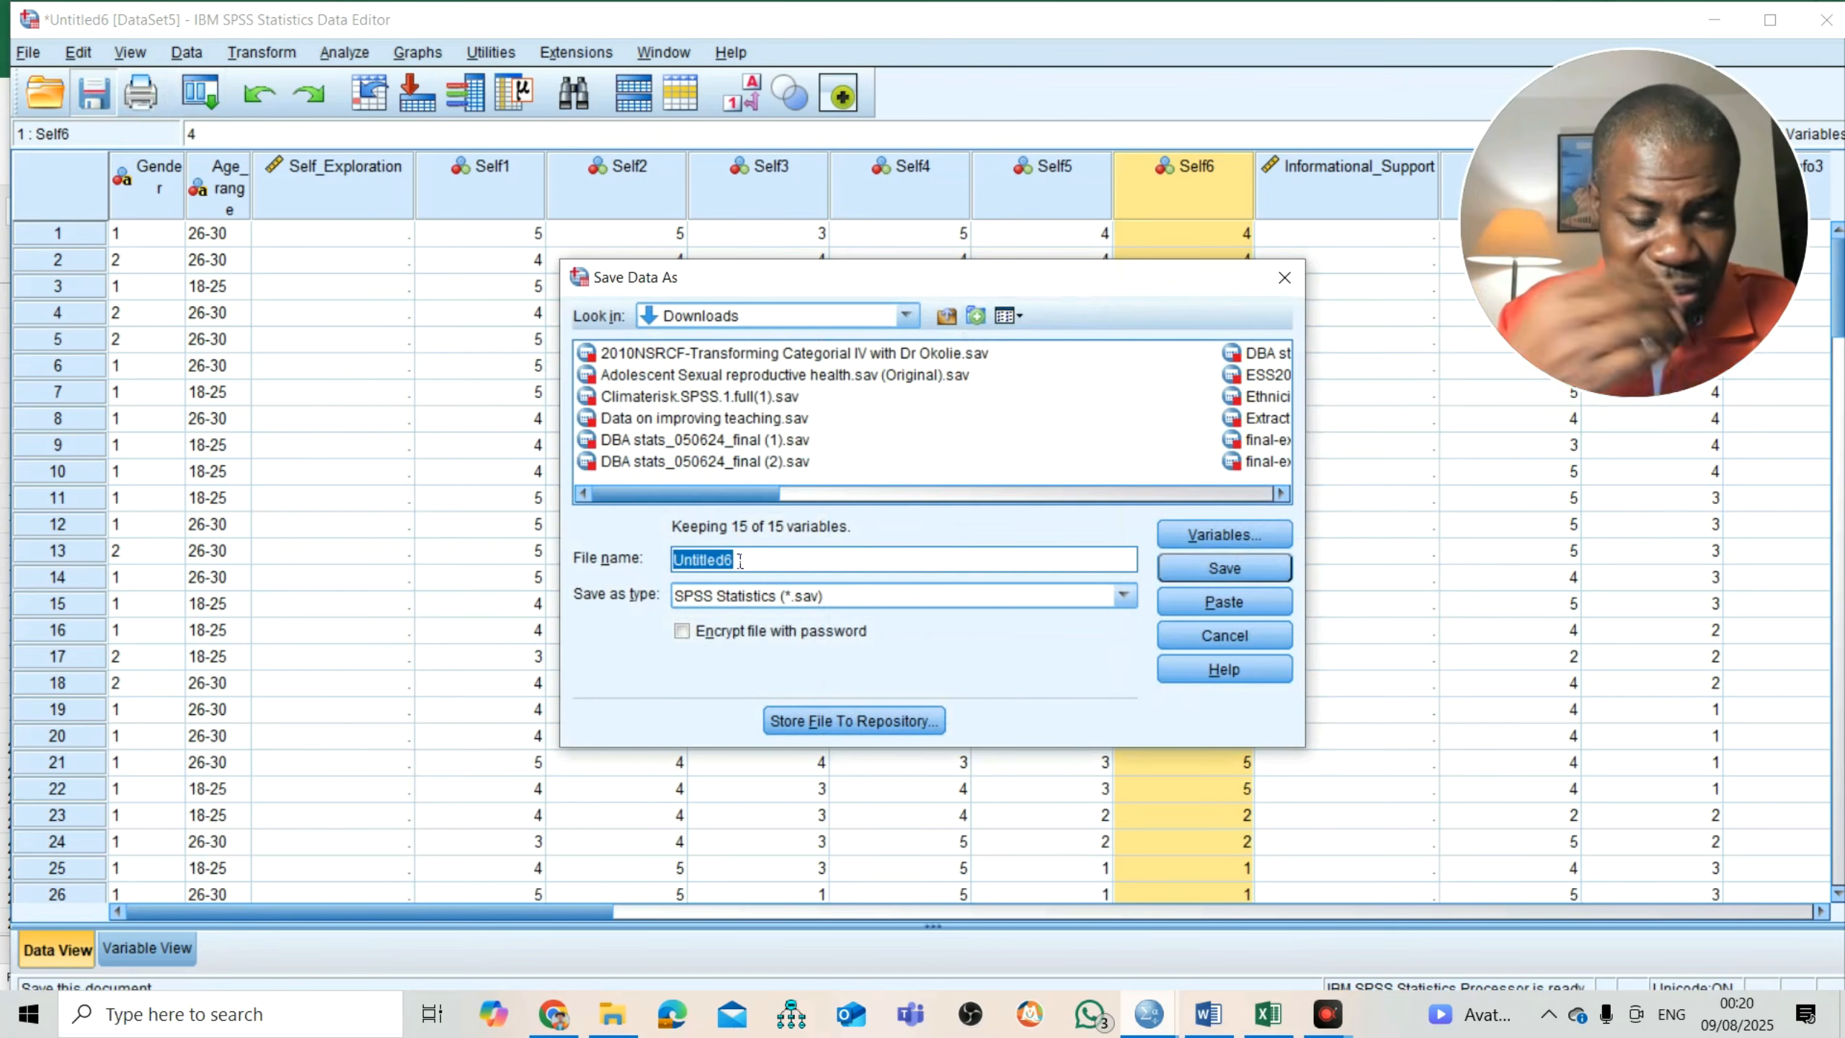
{"action": "type", "text": "Tutorial"}
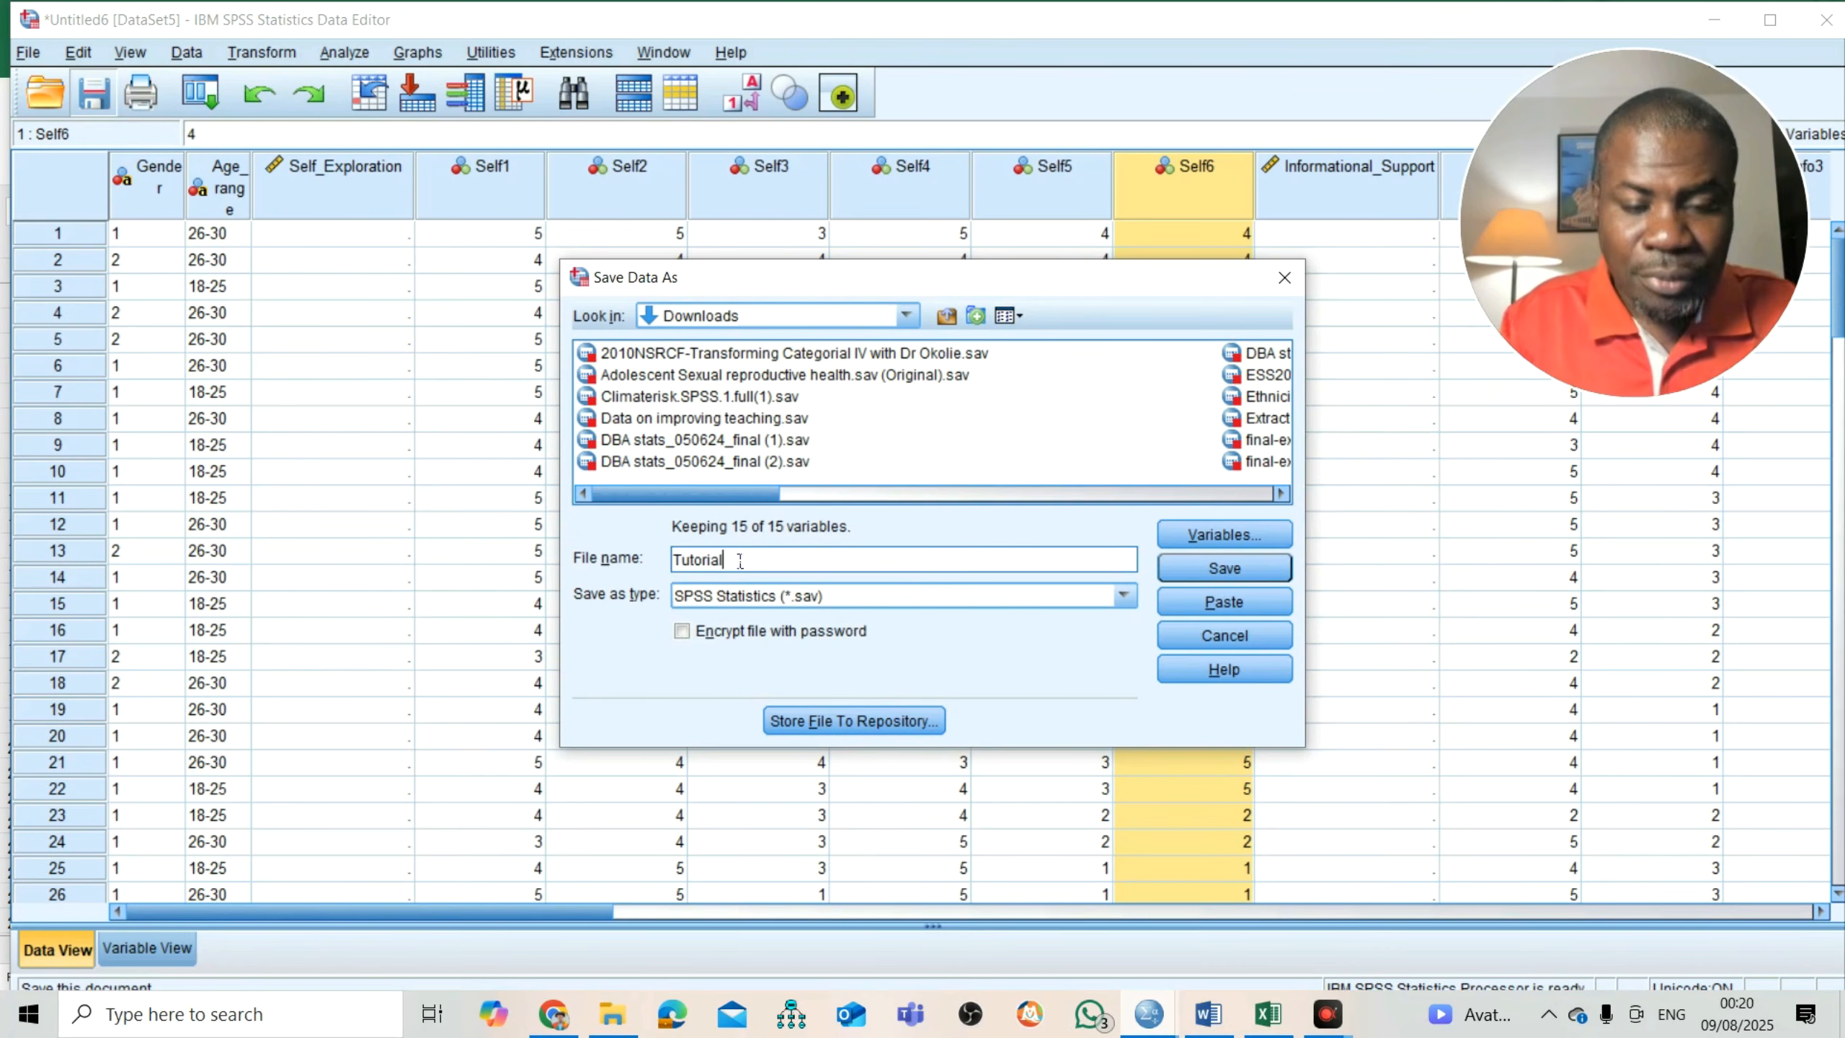
{"action": "left_click", "coordinate": [1210, 577]}
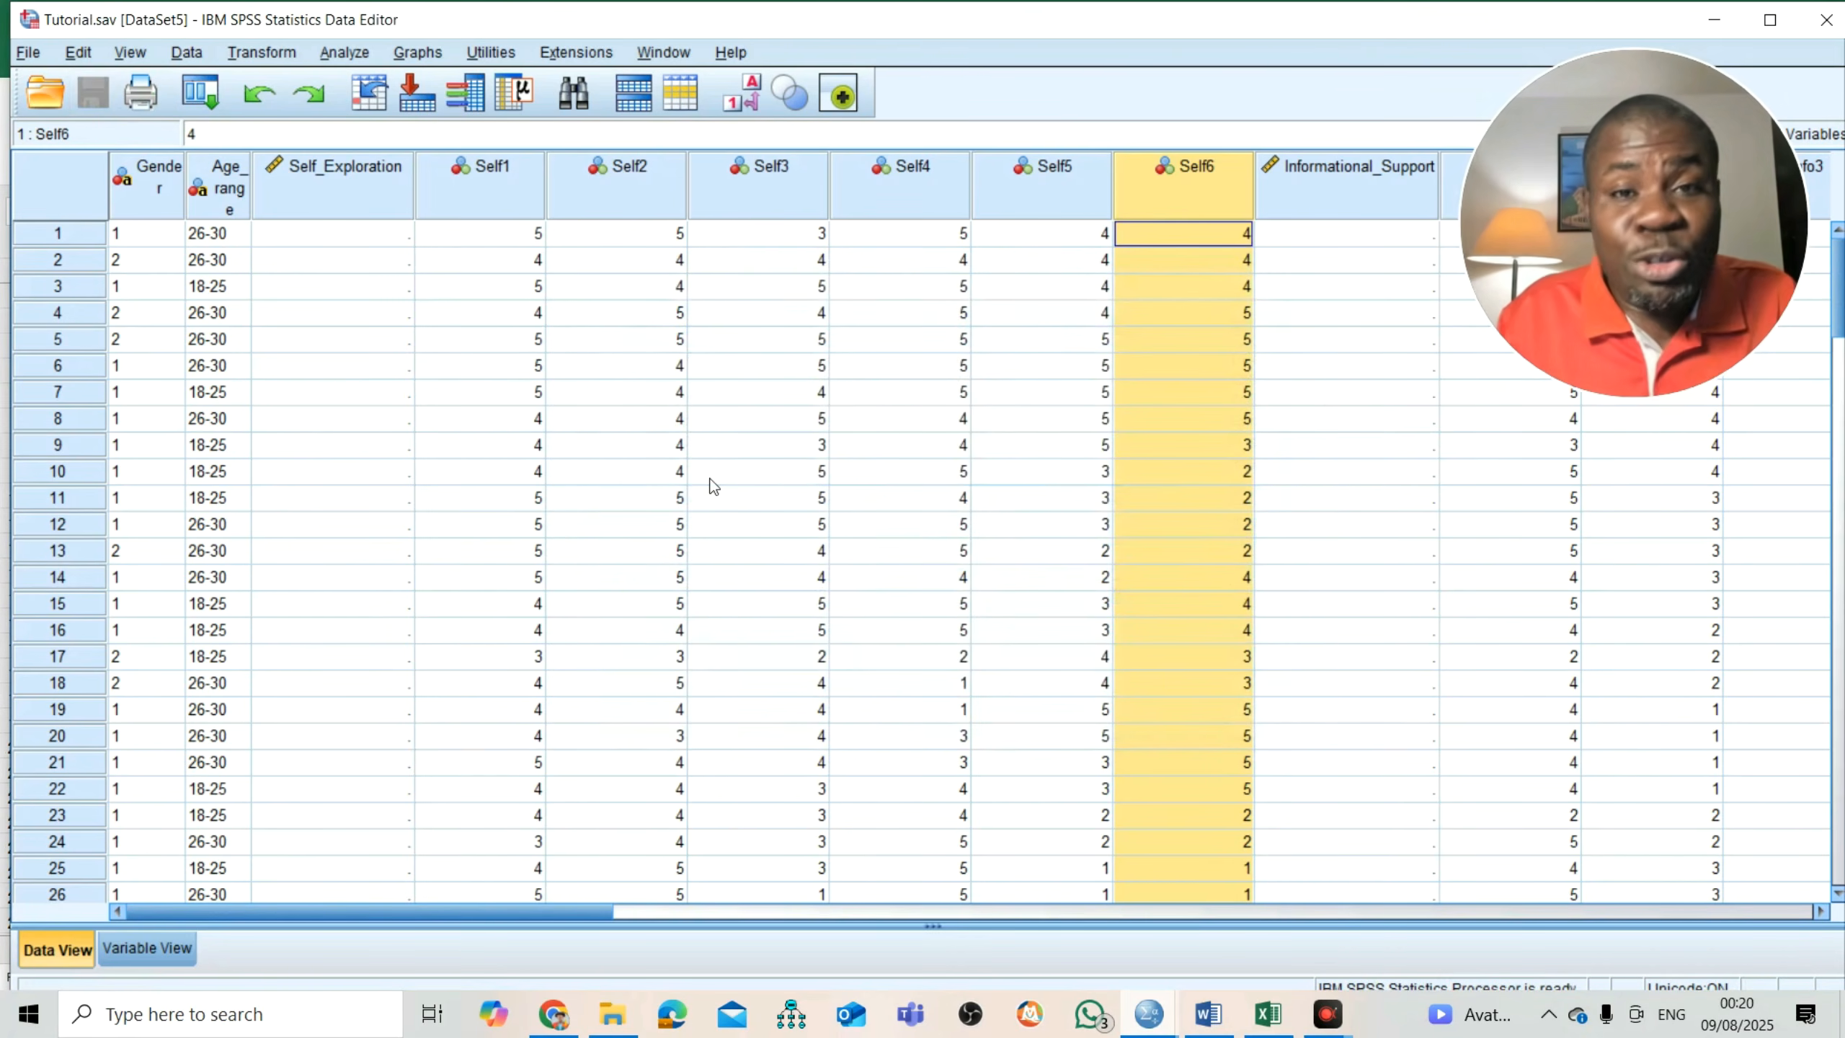